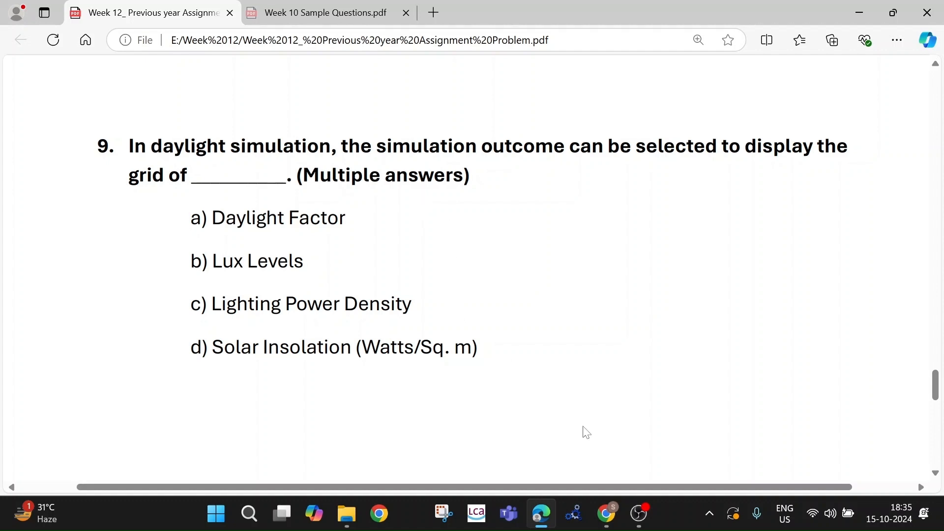
Switch to the Google Meet call, read the in-call messages for answers to question 9, and return to the PDF
{"action": "mouse_move", "coordinate": [607, 514]}
{"action": "left_click", "coordinate": [560, 452]}
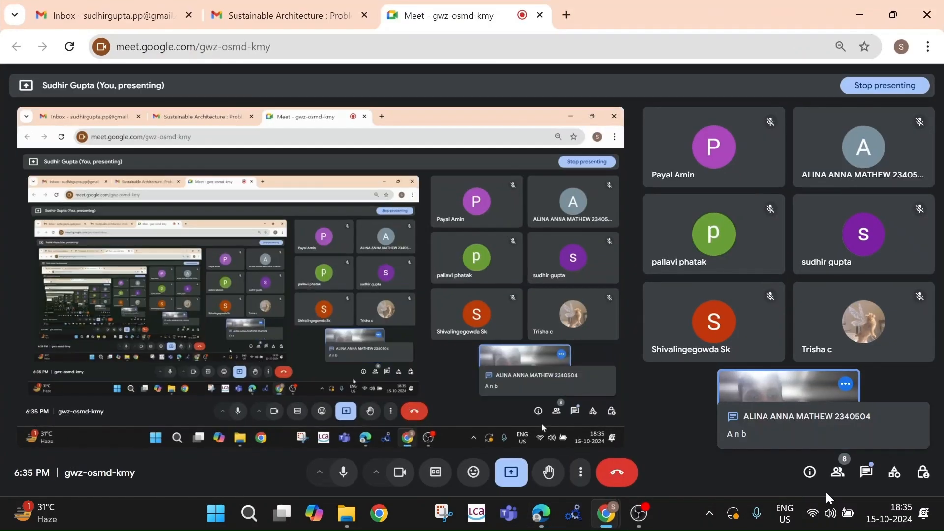
{"action": "left_click", "coordinate": [868, 476]}
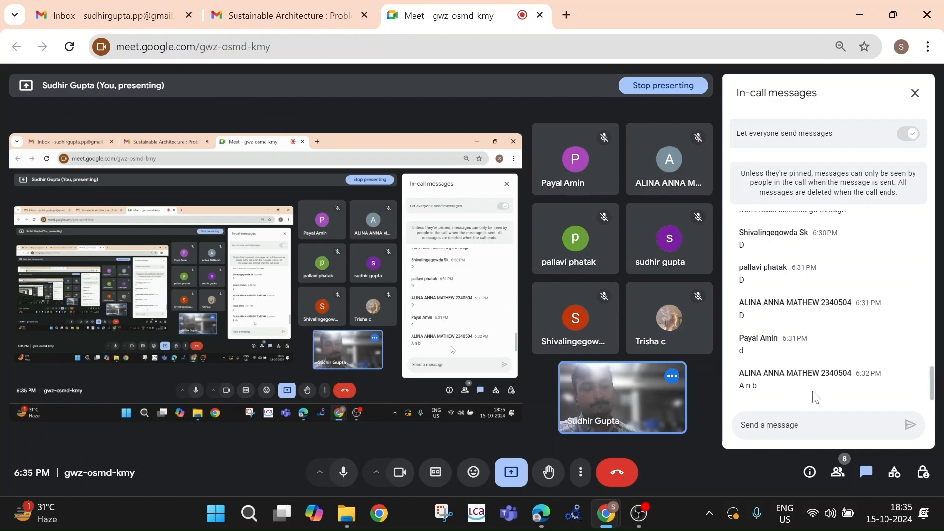
{"action": "left_click", "coordinate": [915, 93]}
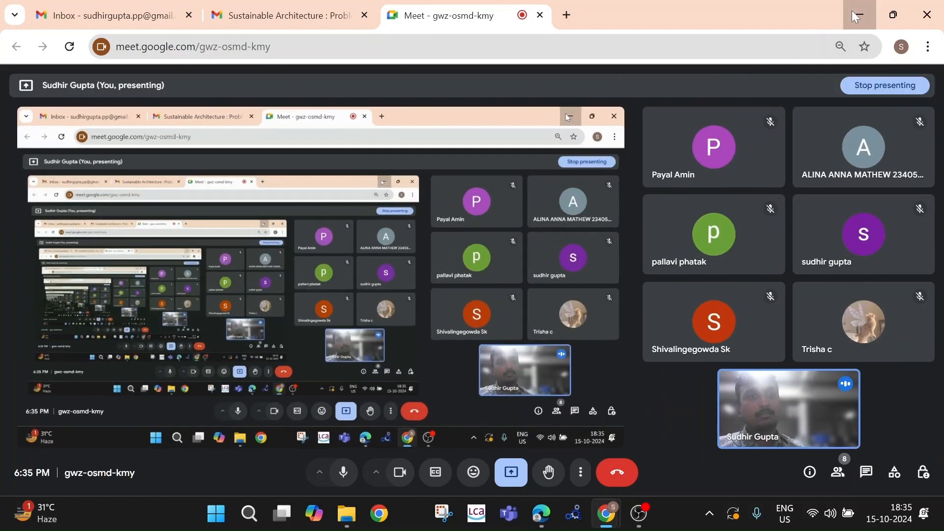
{"action": "left_click", "coordinate": [860, 14]}
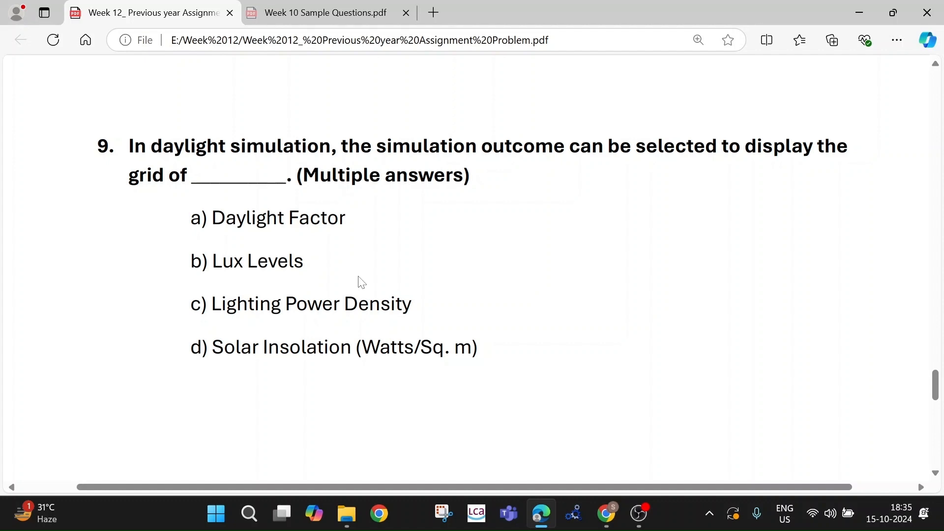
Check the Google Meet chat again for new replies to question 9, close it, and go back to the assignment PDF
{"action": "mouse_move", "coordinate": [606, 514]}
{"action": "left_click", "coordinate": [563, 440]}
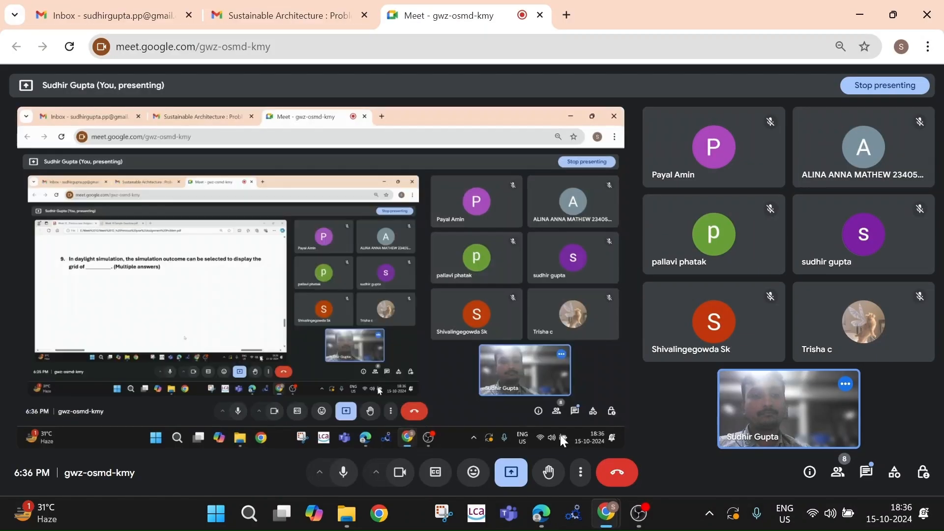
{"action": "left_click", "coordinate": [865, 473]}
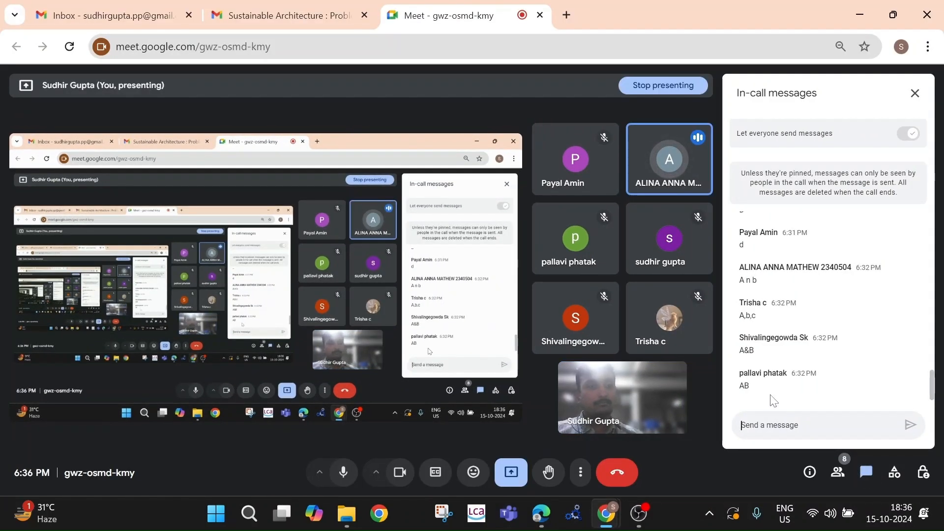
{"action": "left_click", "coordinate": [915, 93]}
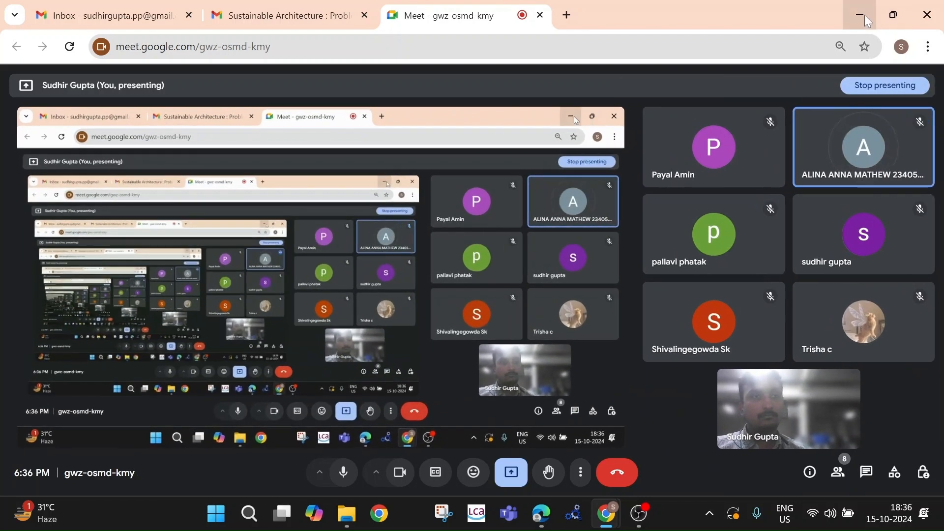
{"action": "left_click", "coordinate": [861, 15]}
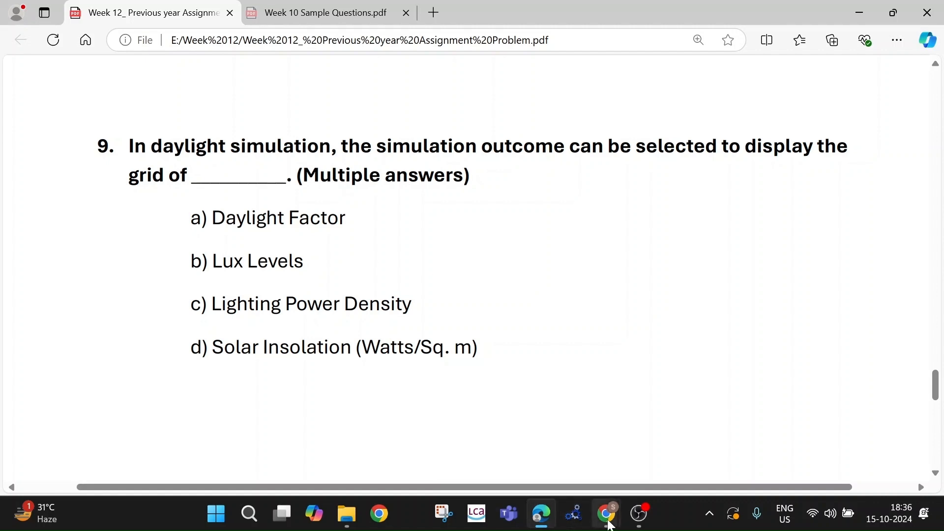
Read the latest Google Meet chat messages once more for question 9 and bring the assignment PDF back
{"action": "left_click", "coordinate": [571, 449]}
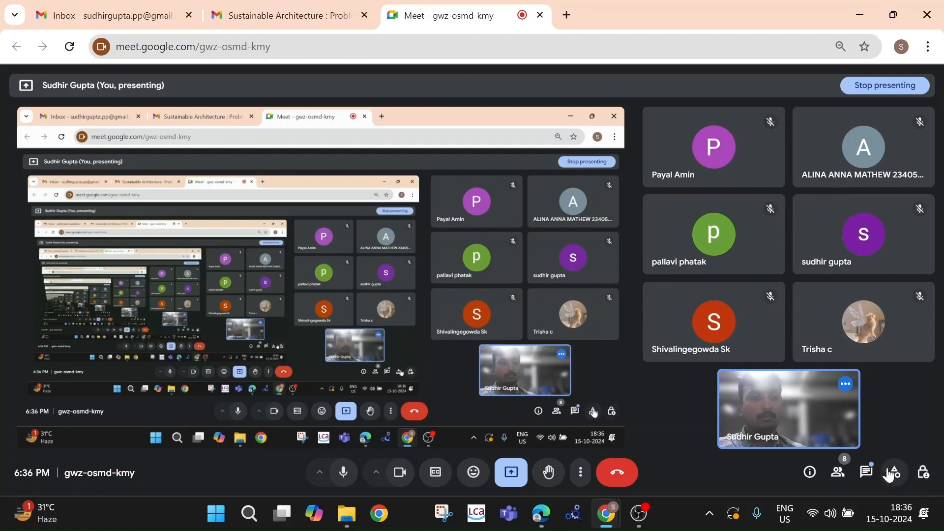
{"action": "left_click", "coordinate": [867, 473]}
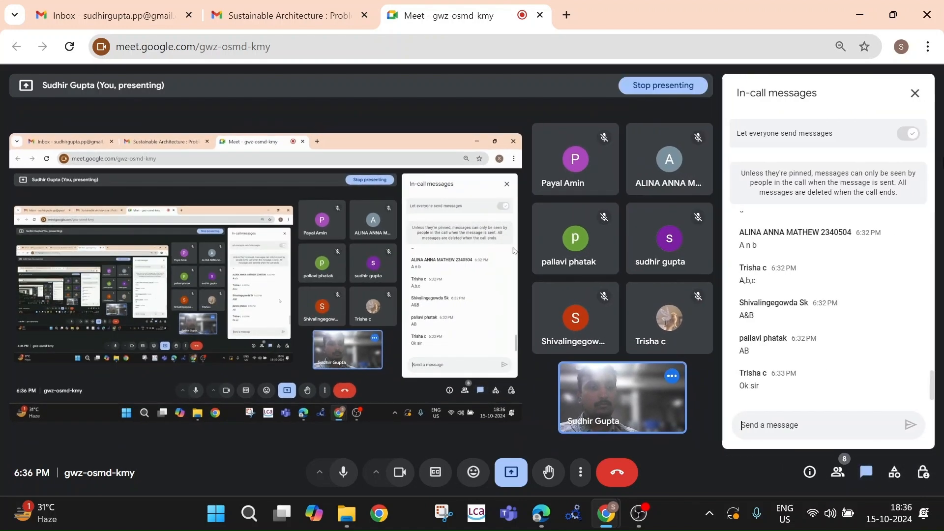
{"action": "left_click", "coordinate": [916, 91]}
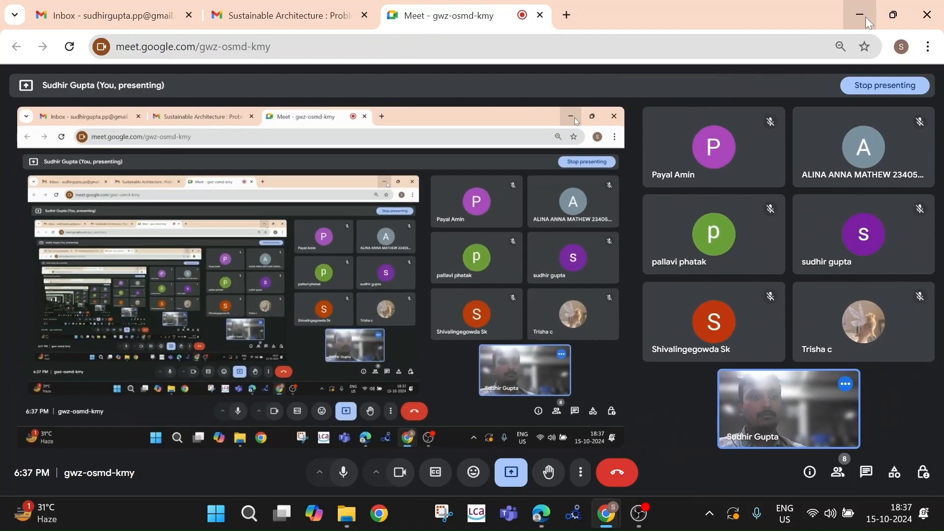
{"action": "left_click", "coordinate": [864, 16]}
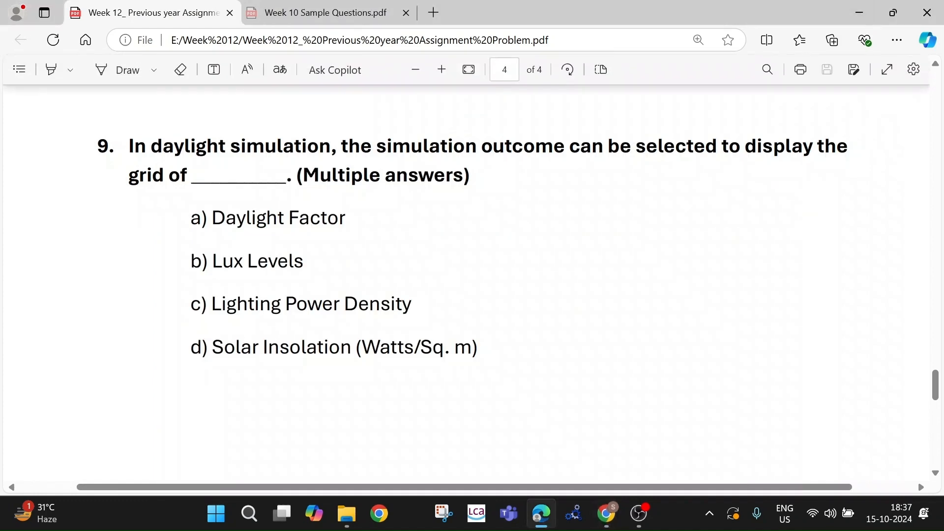
Present question 10 in the PDF, read the participants' replies in the Google Meet chat, and return to the question
{"action": "scroll", "coordinate": [349, 289], "scroll_direction": "down", "scroll_amount": 10}
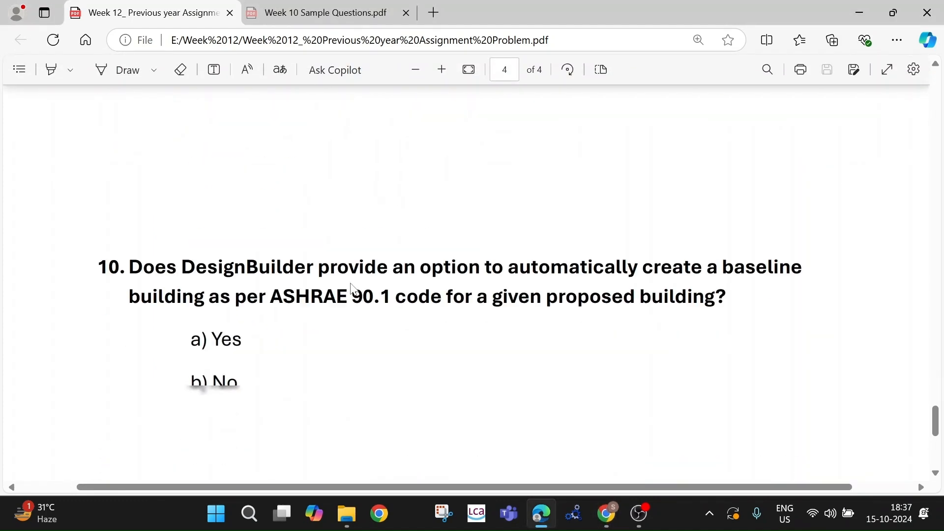
{"action": "scroll", "coordinate": [350, 290], "scroll_direction": "up", "scroll_amount": 2}
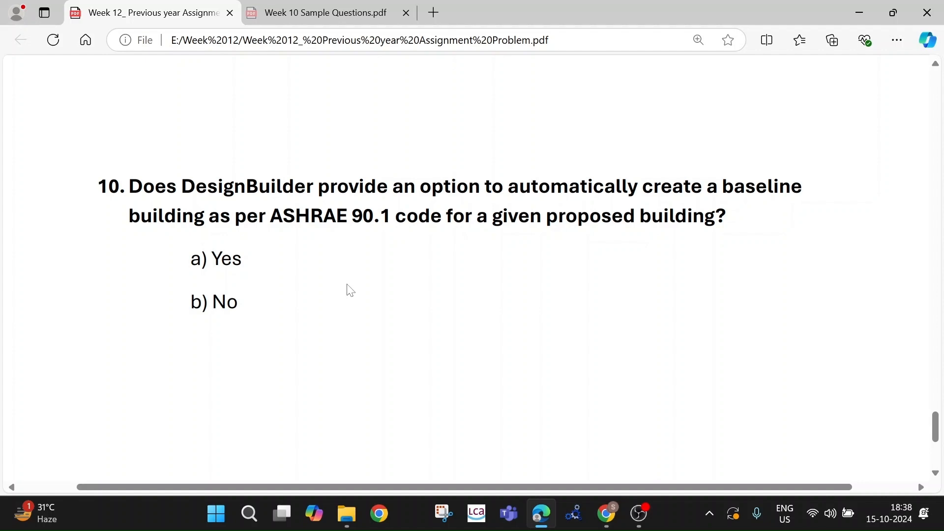
{"action": "mouse_move", "coordinate": [607, 514]}
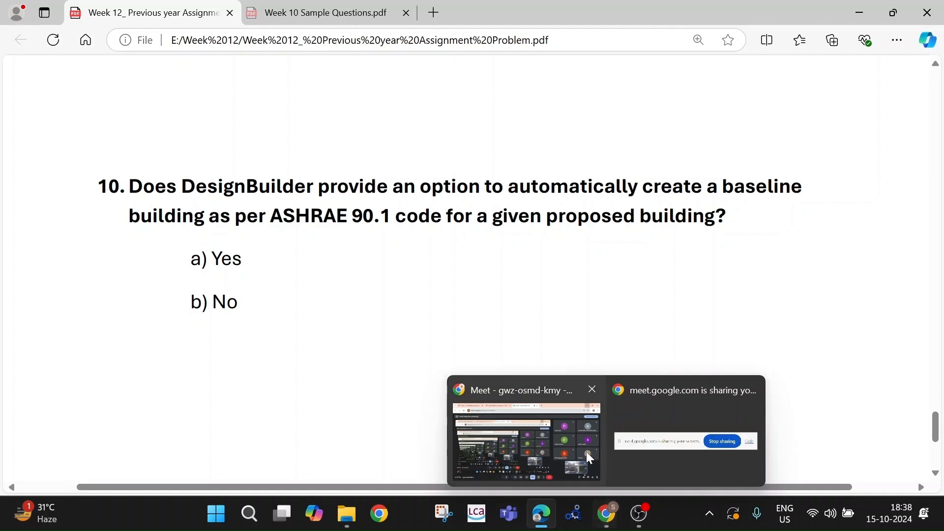
{"action": "left_click", "coordinate": [570, 430]}
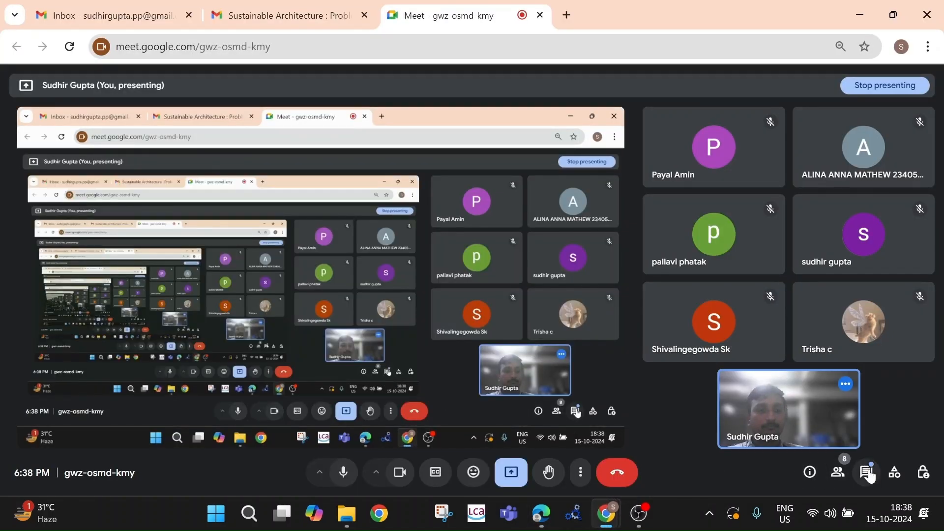
{"action": "left_click", "coordinate": [868, 473]}
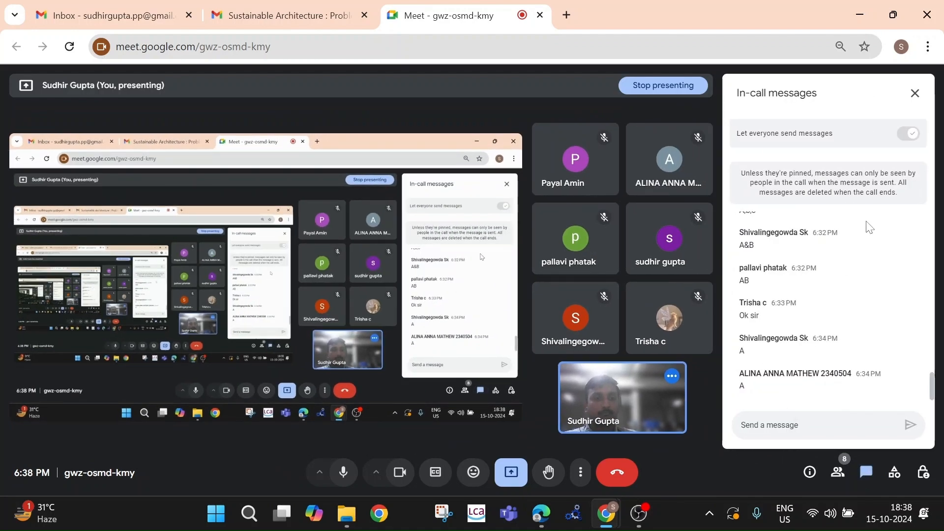
{"action": "left_click", "coordinate": [914, 93]}
{"action": "key", "text": "alt+Tab"}
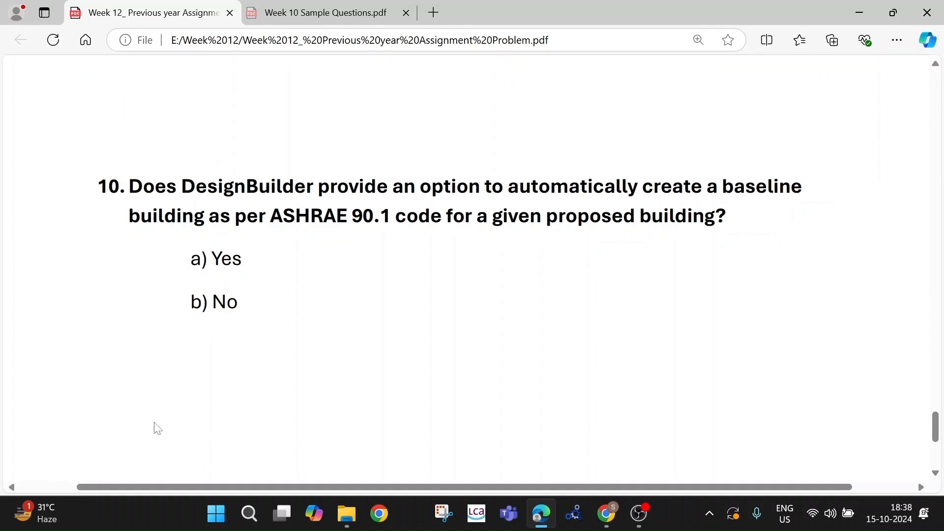
Go back to the first page, activate the Draw pen, and tick question 2 in blue
{"action": "scroll", "coordinate": [196, 376], "scroll_direction": "up", "scroll_amount": 5}
{"action": "scroll", "coordinate": [472, 268], "scroll_direction": "up", "scroll_amount": 10}
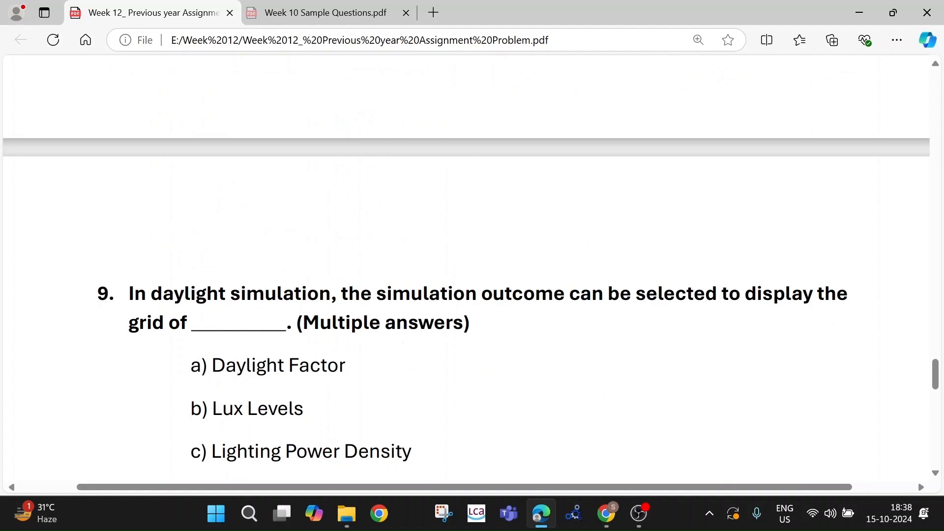
{"action": "scroll", "coordinate": [467, 266], "scroll_direction": "up", "scroll_amount": 20}
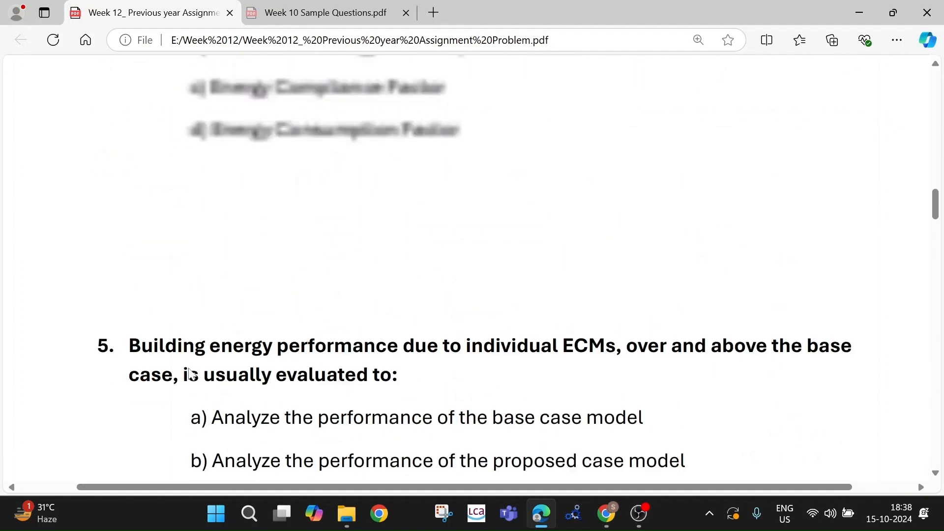
{"action": "scroll", "coordinate": [472, 267], "scroll_direction": "down", "scroll_amount": 4}
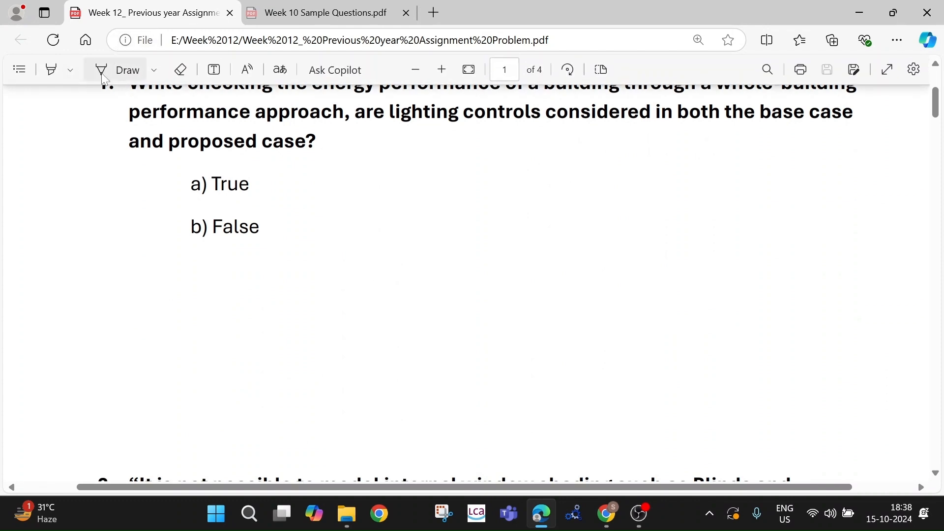
{"action": "scroll", "coordinate": [406, 278], "scroll_direction": "up", "scroll_amount": 1}
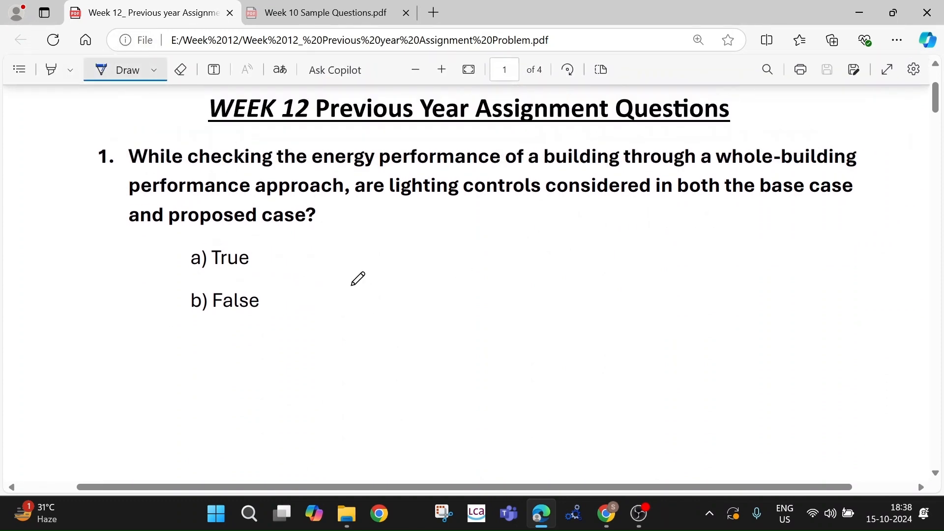
{"action": "scroll", "coordinate": [341, 280], "scroll_direction": "down", "scroll_amount": 5}
{"action": "scroll", "coordinate": [341, 281], "scroll_direction": "up", "scroll_amount": 2}
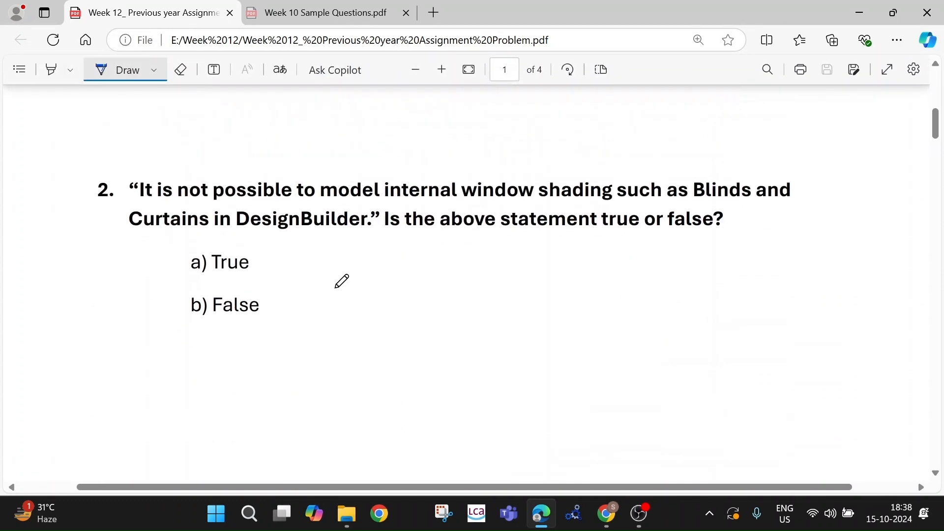
{"action": "left_click_drag", "start_coordinate": [81, 202], "coordinate": [157, 165]}
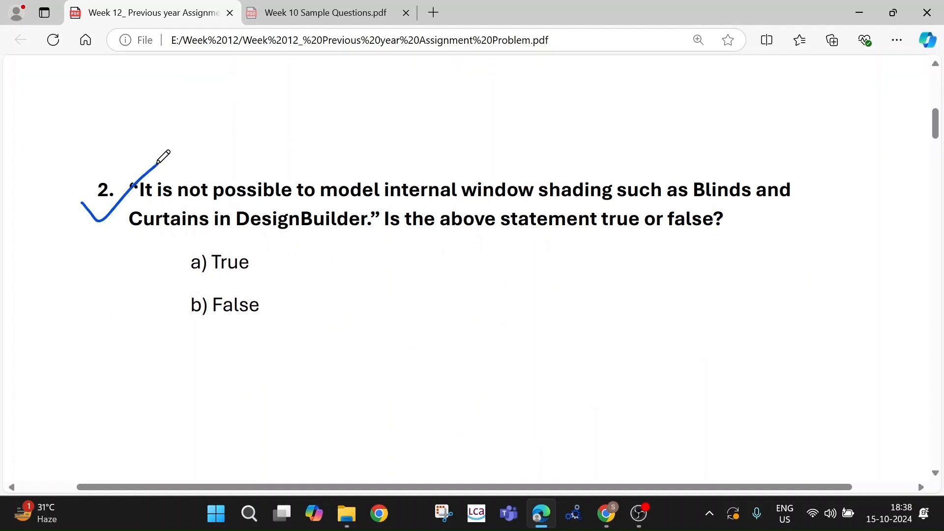
Draw blue tick marks beside question 3 on ECM and question 5 on building energy performance
{"action": "scroll", "coordinate": [158, 274], "scroll_direction": "down", "scroll_amount": 3}
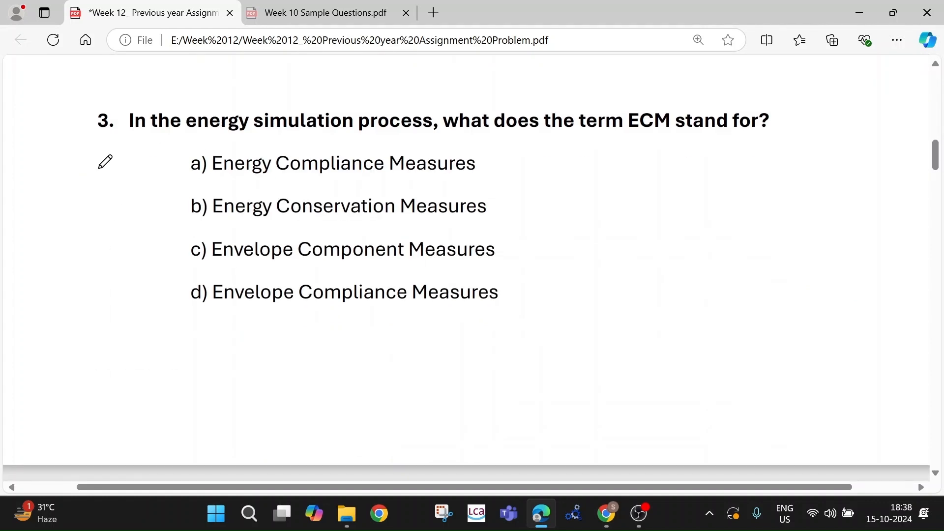
{"action": "left_click_drag", "start_coordinate": [106, 149], "coordinate": [196, 87]}
{"action": "scroll", "coordinate": [191, 187], "scroll_direction": "down", "scroll_amount": 3}
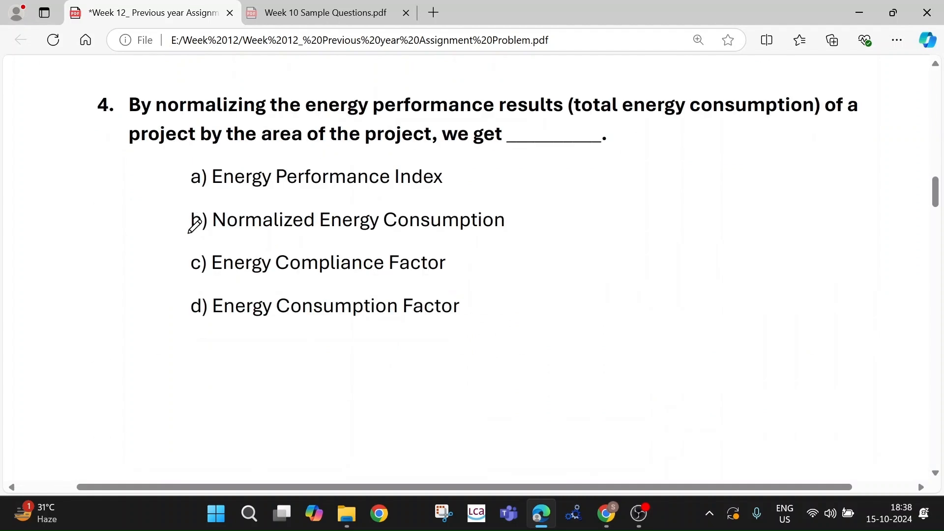
{"action": "scroll", "coordinate": [158, 234], "scroll_direction": "up", "scroll_amount": 1}
{"action": "scroll", "coordinate": [158, 234], "scroll_direction": "down", "scroll_amount": 5}
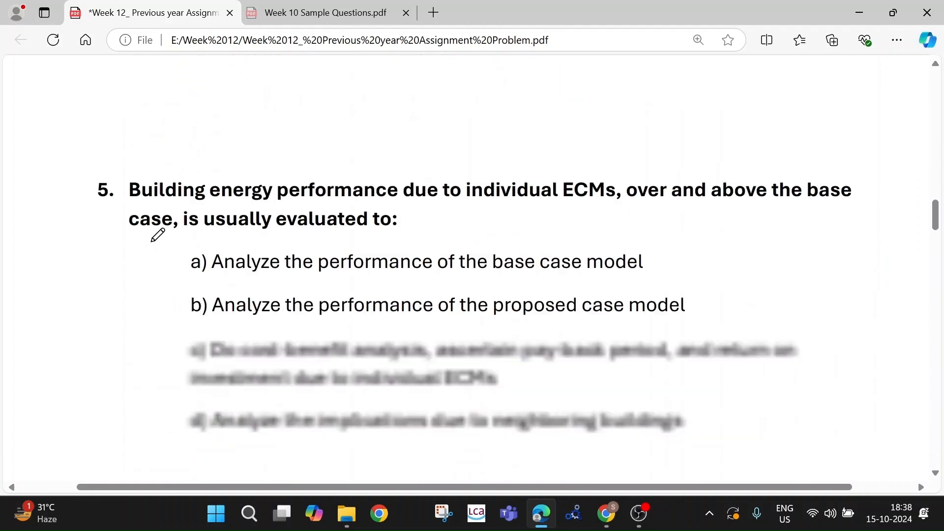
{"action": "left_click_drag", "start_coordinate": [51, 185], "coordinate": [162, 146]}
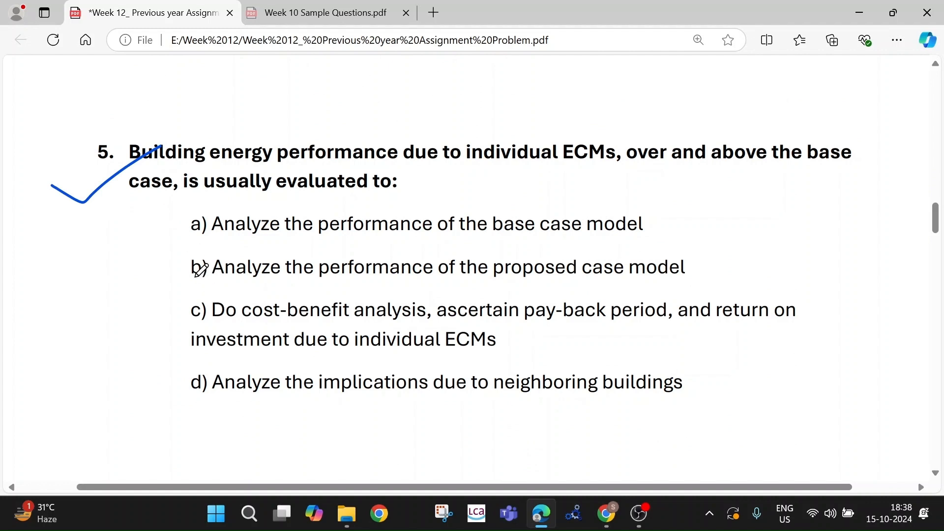
Draw blue tick marks beside question 7 on visible light reflectance and question 8 on daylight simulation
{"action": "scroll", "coordinate": [149, 290], "scroll_direction": "down", "scroll_amount": 10}
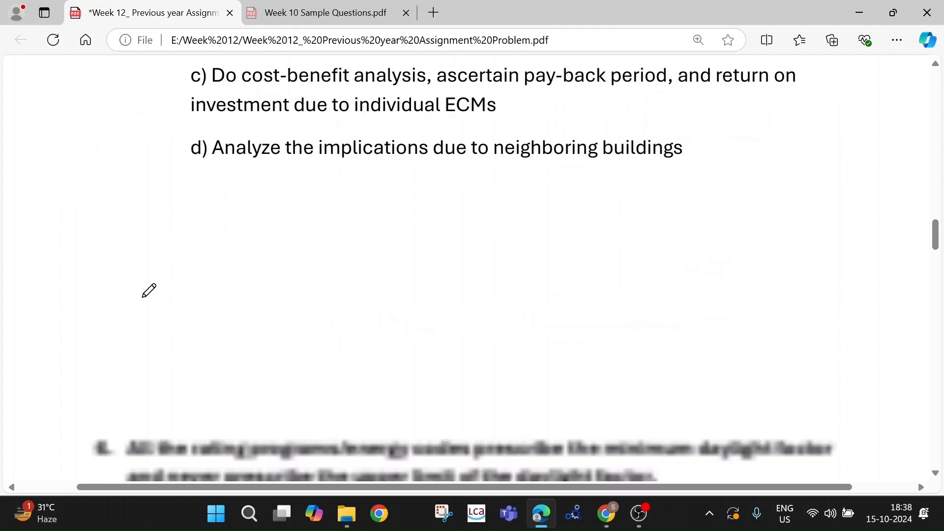
{"action": "scroll", "coordinate": [147, 290], "scroll_direction": "down", "scroll_amount": 5}
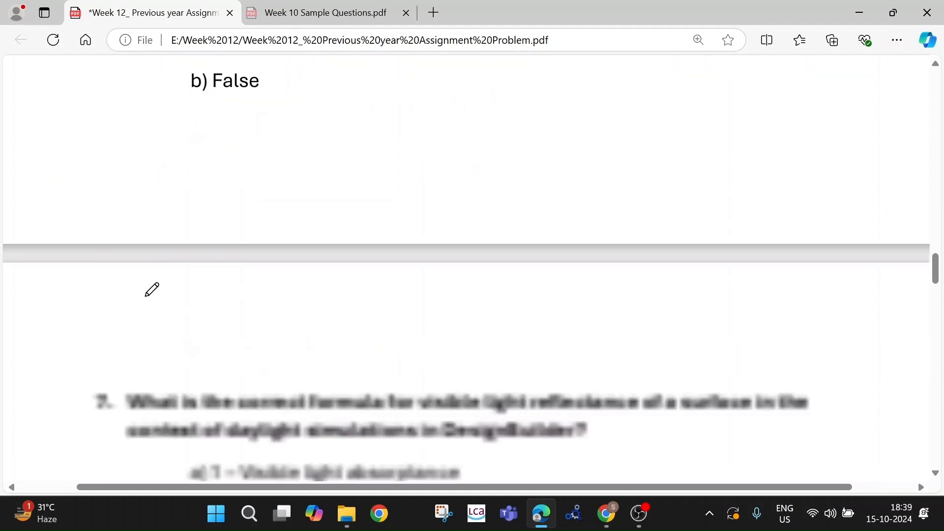
{"action": "left_click_drag", "start_coordinate": [65, 248], "coordinate": [173, 195]}
{"action": "scroll", "coordinate": [182, 270], "scroll_direction": "down", "scroll_amount": 10}
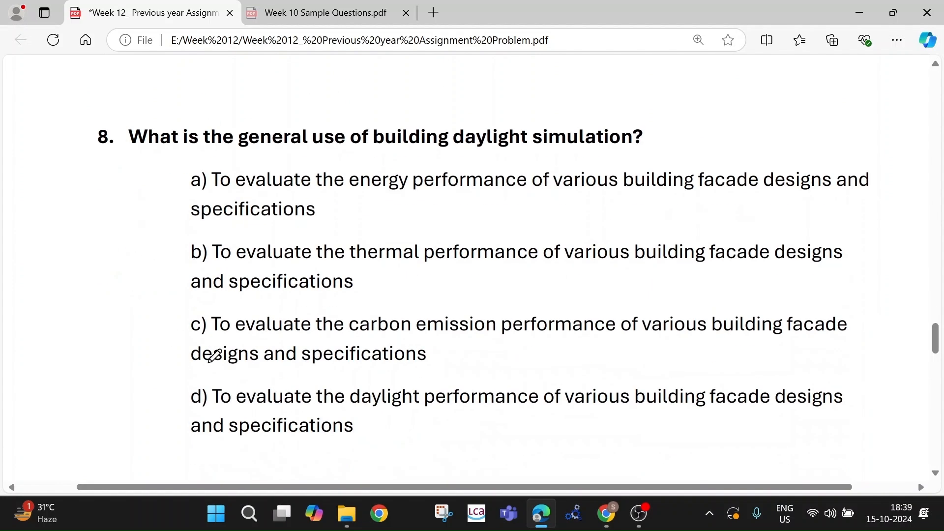
{"action": "left_click_drag", "start_coordinate": [74, 156], "coordinate": [140, 130]}
Look over questions 9 and 10 on the last page of the assignment PDF
{"action": "scroll", "coordinate": [217, 254], "scroll_direction": "down", "scroll_amount": 5}
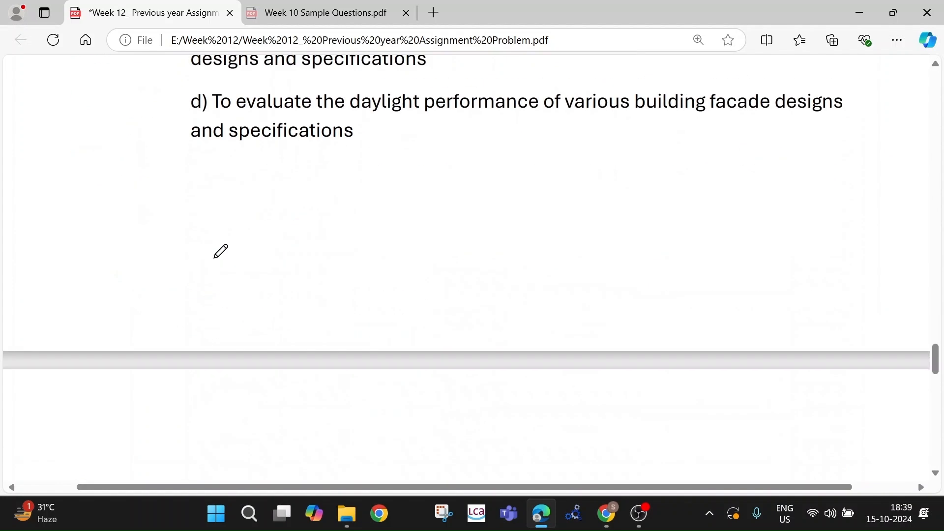
{"action": "scroll", "coordinate": [216, 255], "scroll_direction": "down", "scroll_amount": 5}
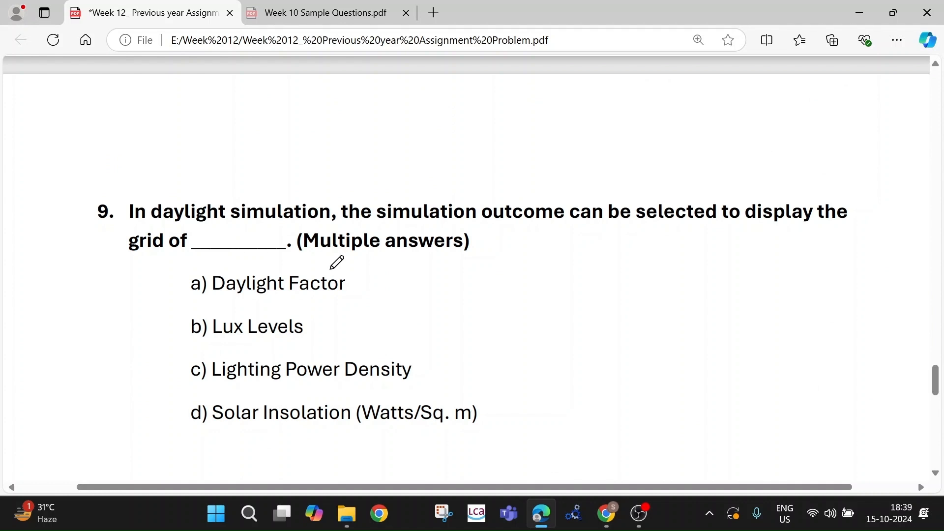
{"action": "scroll", "coordinate": [335, 261], "scroll_direction": "down", "scroll_amount": 4}
{"action": "scroll", "coordinate": [337, 262], "scroll_direction": "down", "scroll_amount": 4}
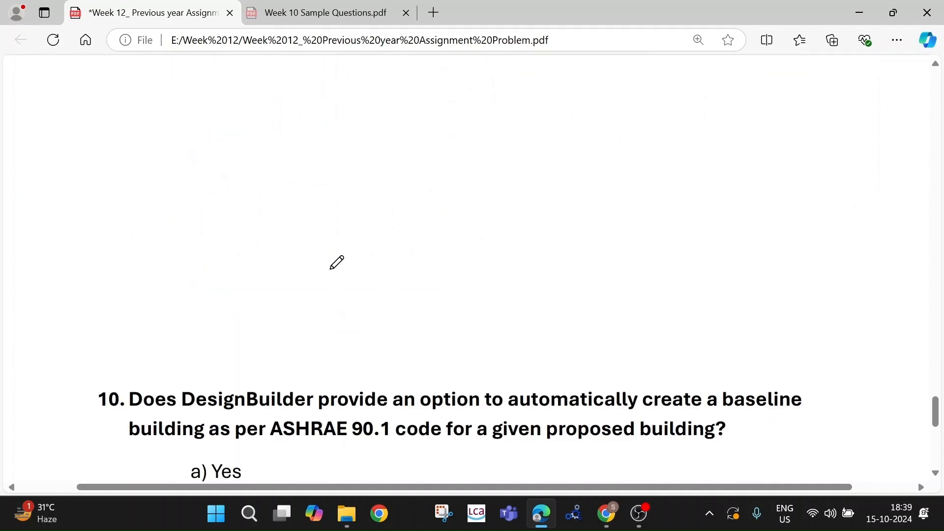
{"action": "scroll", "coordinate": [273, 264], "scroll_direction": "down", "scroll_amount": 4}
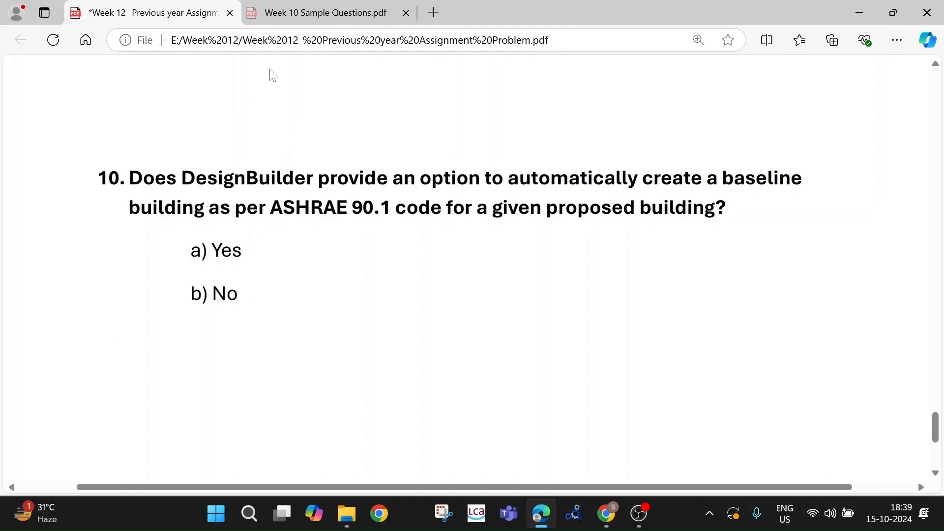
Close the Week 12 assignment PDF and the Week 10 Sample Questions PDF
{"action": "left_click", "coordinate": [230, 13]}
{"action": "left_click", "coordinate": [545, 121]}
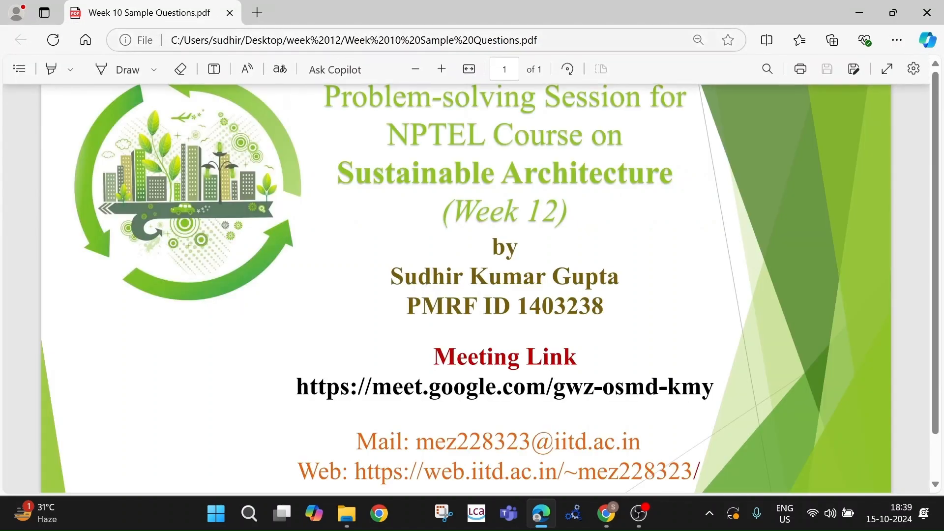
{"action": "left_click", "coordinate": [230, 13]}
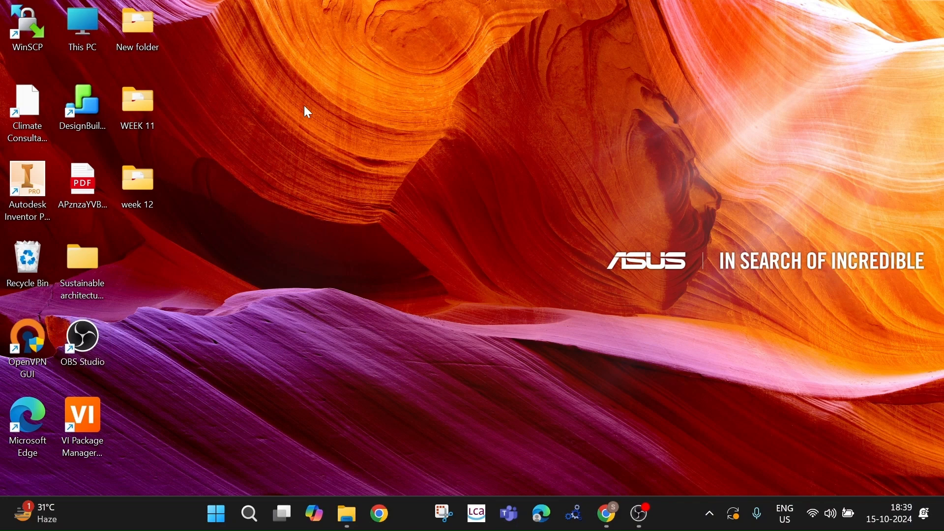
Refresh the desktop and launch DesignBuilder
{"action": "right_click", "coordinate": [339, 166]}
{"action": "left_click", "coordinate": [352, 198]}
{"action": "double_click", "coordinate": [96, 97]}
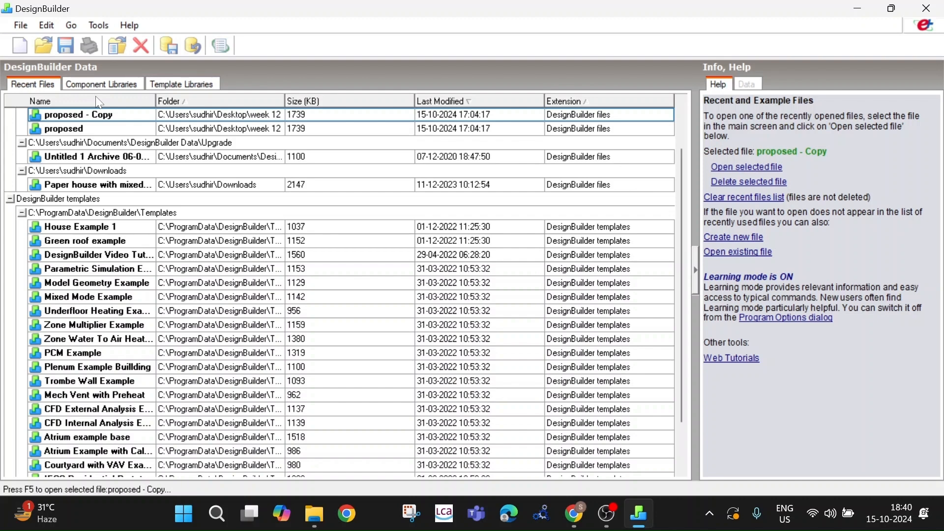
{"action": "left_click", "coordinate": [858, 10]}
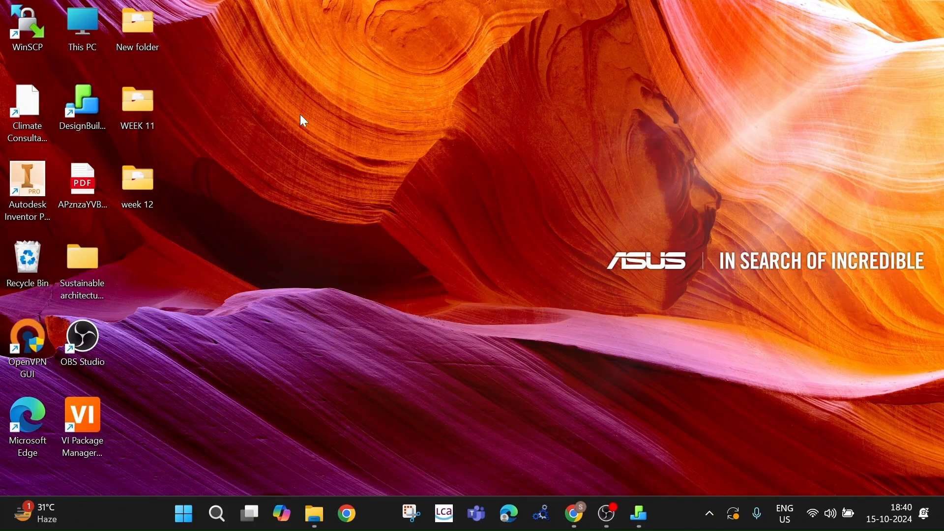
{"action": "right_click", "coordinate": [285, 115]}
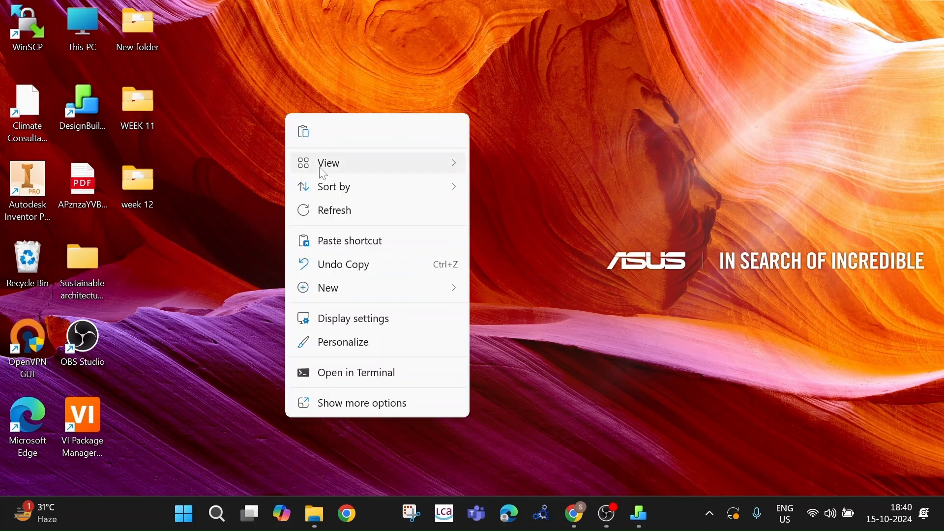
{"action": "left_click", "coordinate": [328, 208]}
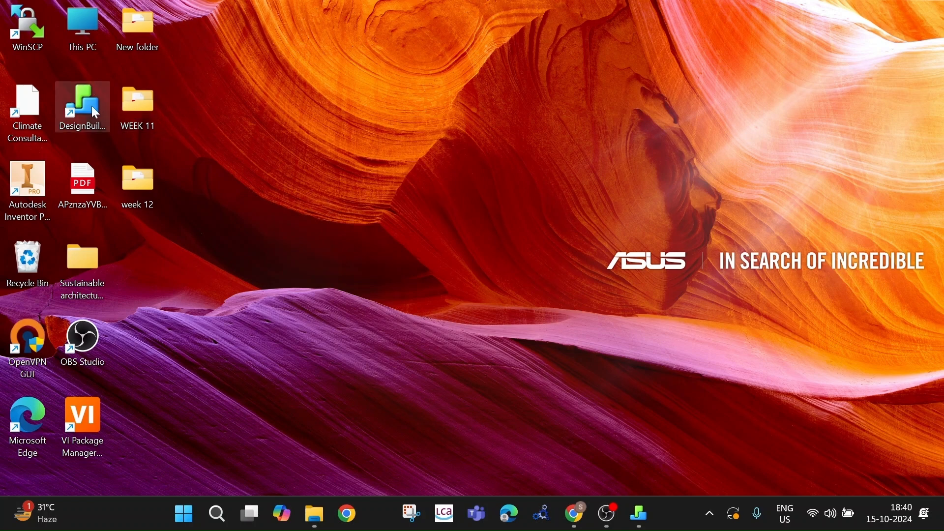
{"action": "mouse_move", "coordinate": [639, 514]}
{"action": "left_click", "coordinate": [611, 443]}
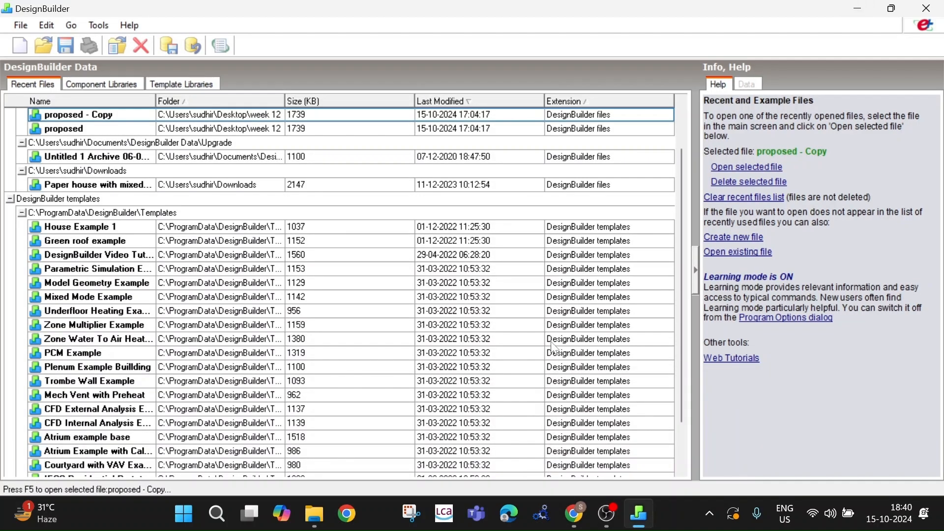
Switch to the Google Meet call to check on the participants and return to DesignBuilder
{"action": "mouse_move", "coordinate": [574, 514]}
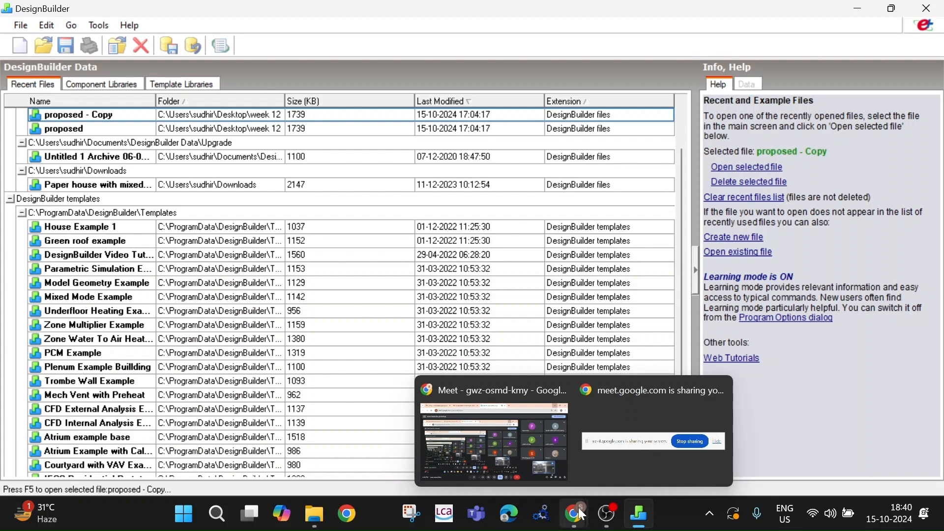
{"action": "left_click", "coordinate": [515, 435]}
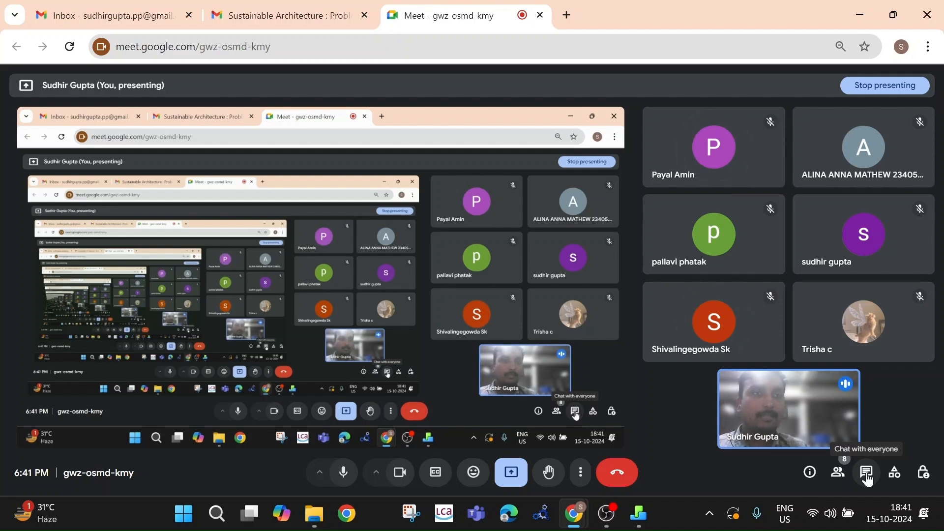
{"action": "left_click", "coordinate": [861, 18]}
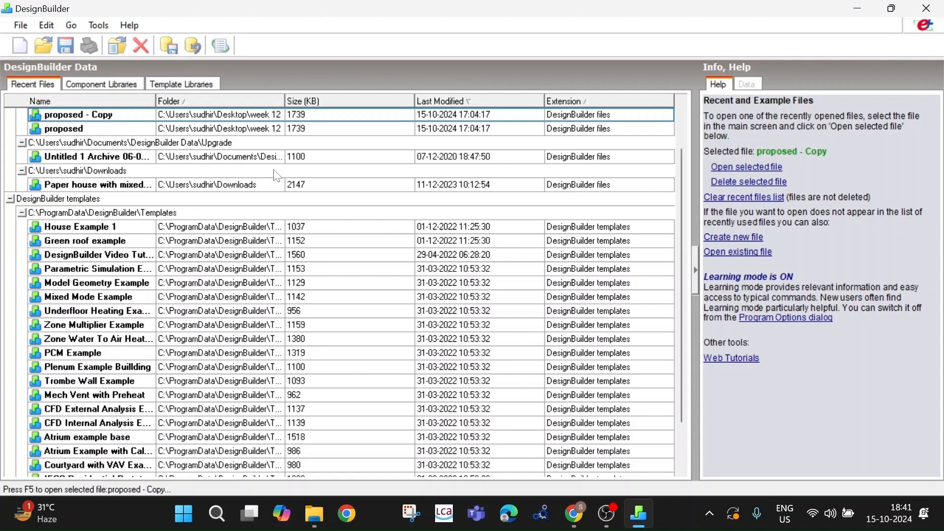
Start a new project file and choose NEW DELHI/SAFDARJUN as its location template
{"action": "left_click", "coordinate": [23, 23]}
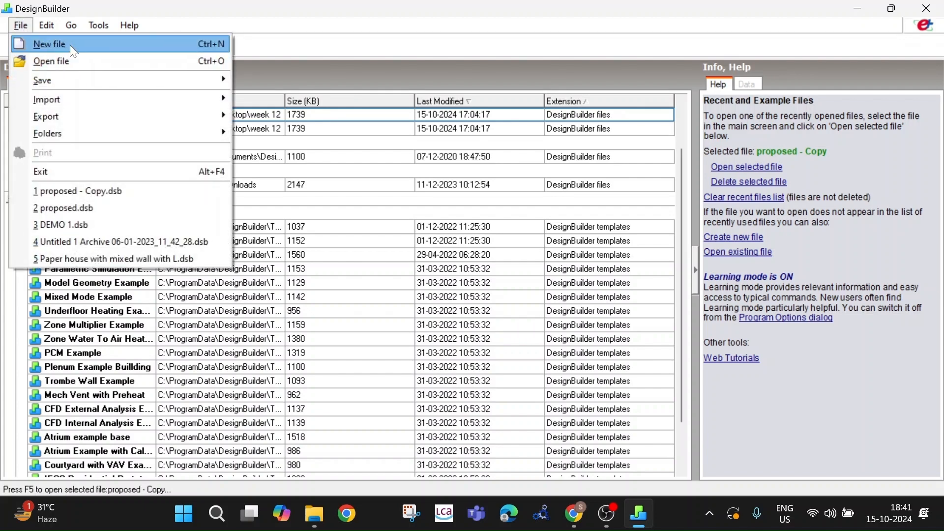
{"action": "left_click", "coordinate": [347, 51]}
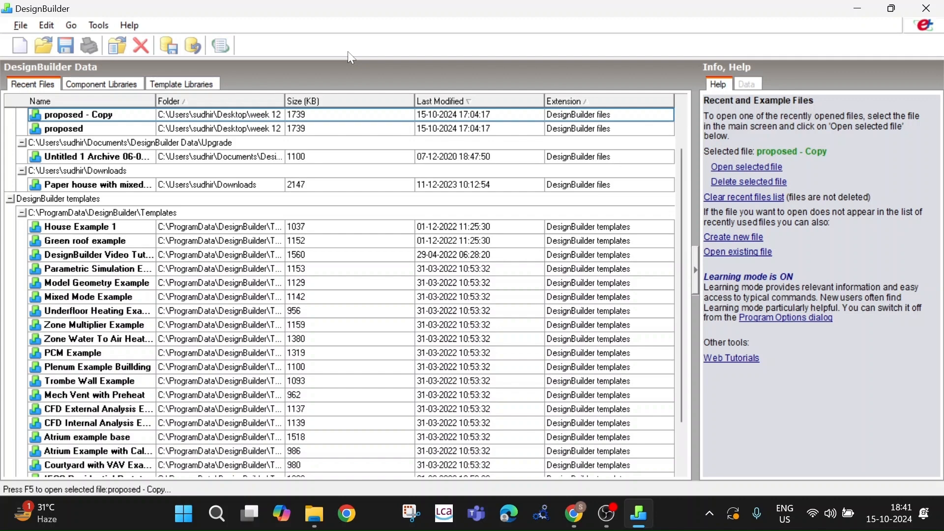
{"action": "left_click", "coordinate": [25, 25]}
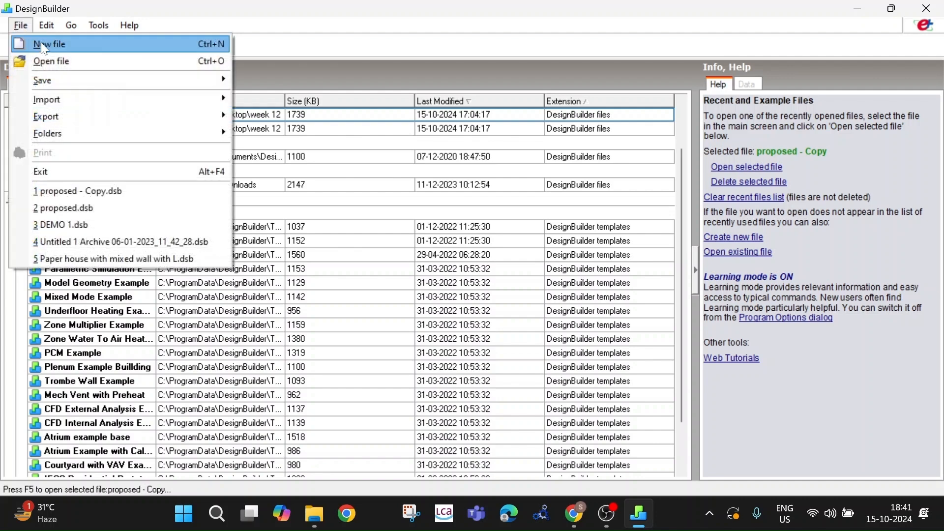
{"action": "left_click", "coordinate": [44, 46]}
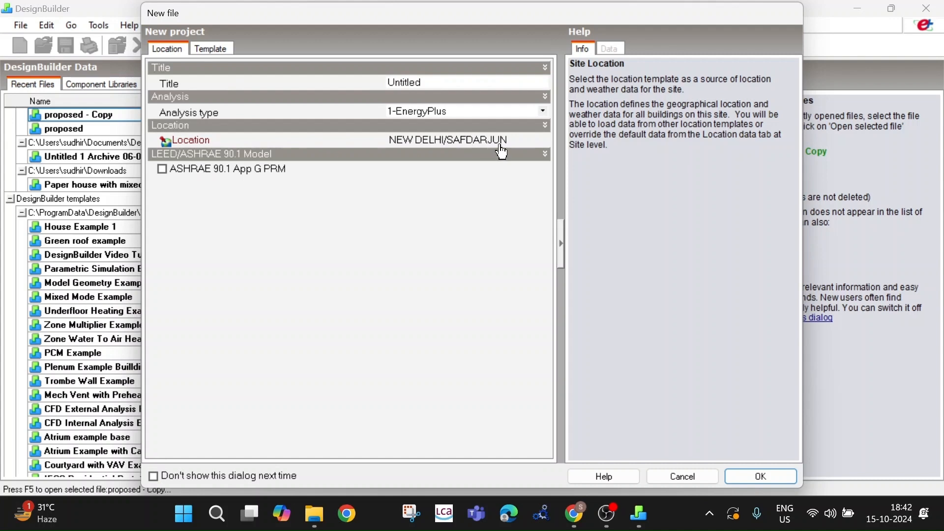
{"action": "left_click", "coordinate": [515, 140]}
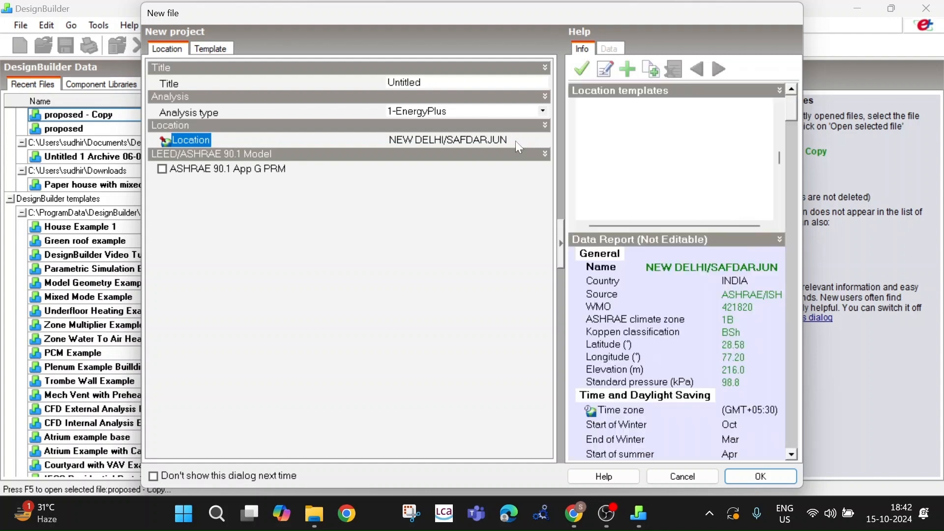
{"action": "left_click", "coordinate": [542, 141]}
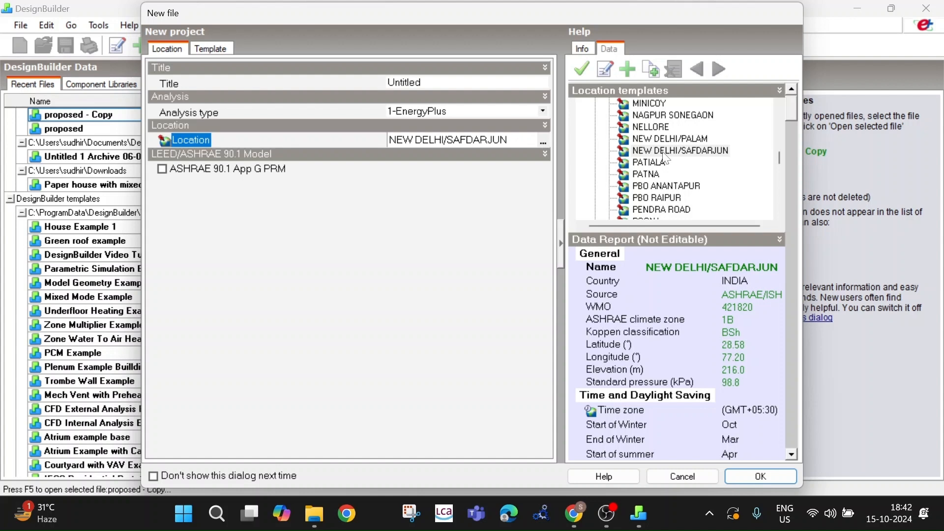
{"action": "double_click", "coordinate": [671, 151]}
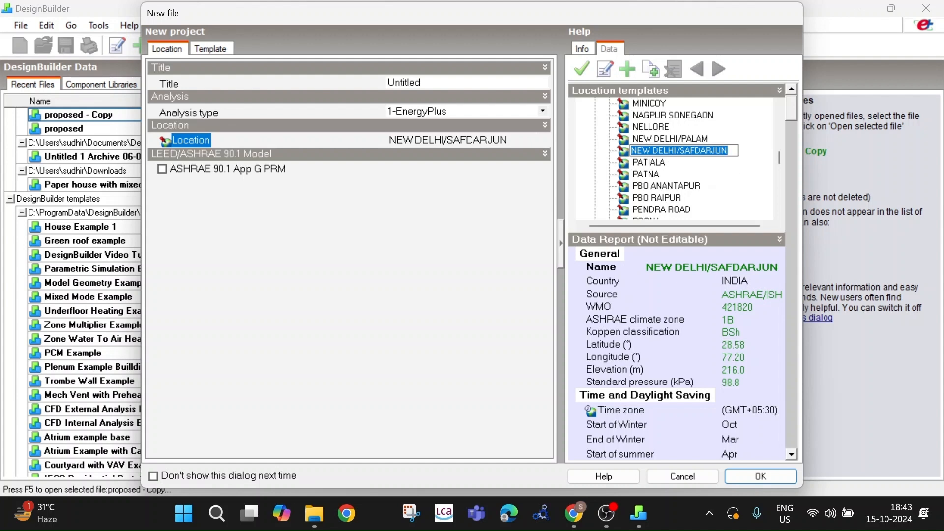
{"action": "left_click", "coordinate": [717, 161]}
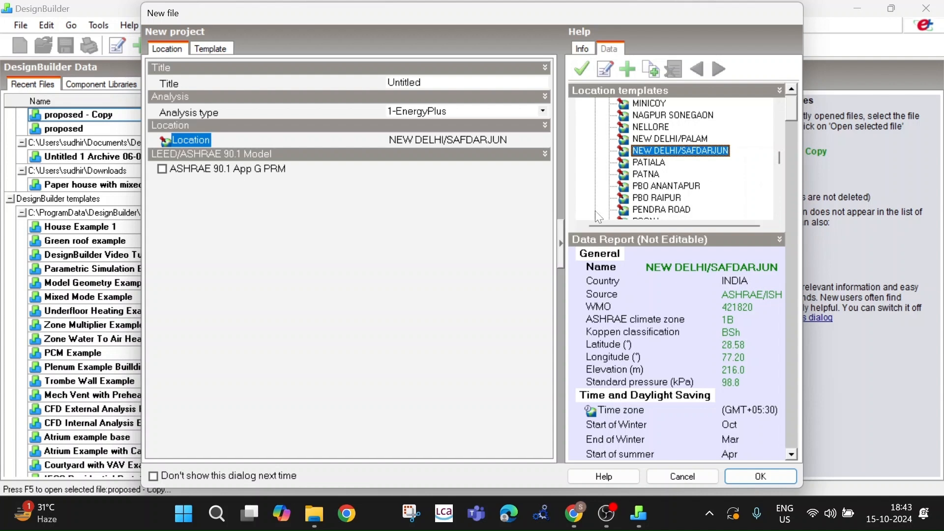
Enable the ASHRAE 90.1 App G PRM option and set the energy code to 4-ASHRAE 90.1-2016
{"action": "left_click", "coordinate": [162, 170]}
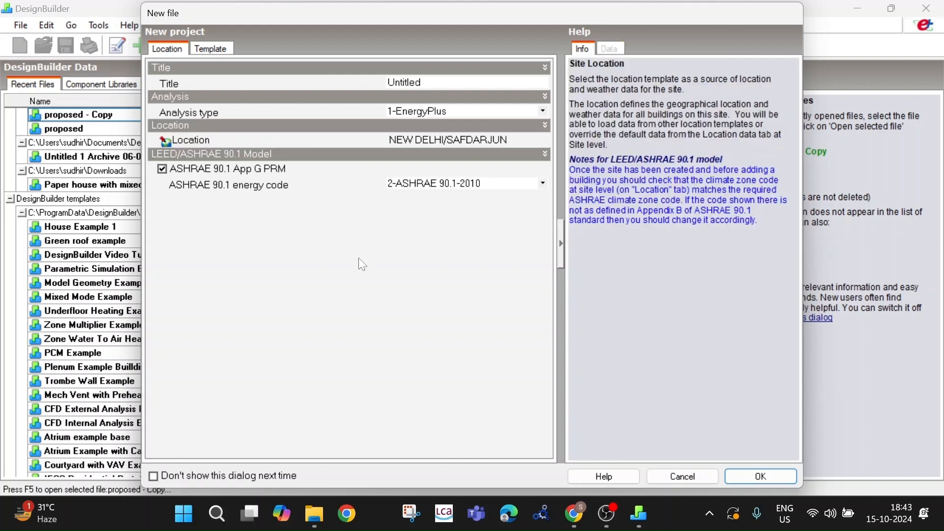
{"action": "left_click", "coordinate": [544, 184]}
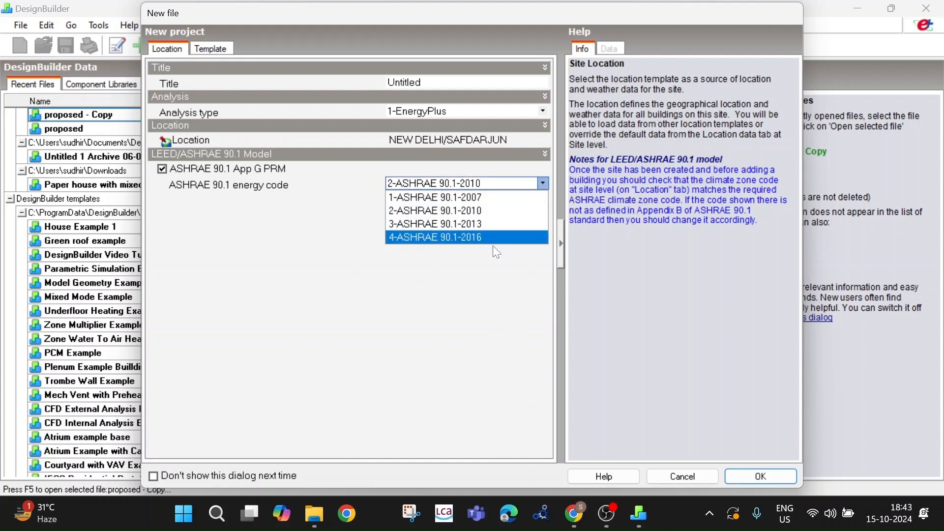
{"action": "left_click", "coordinate": [494, 217]}
{"action": "left_click", "coordinate": [545, 183]}
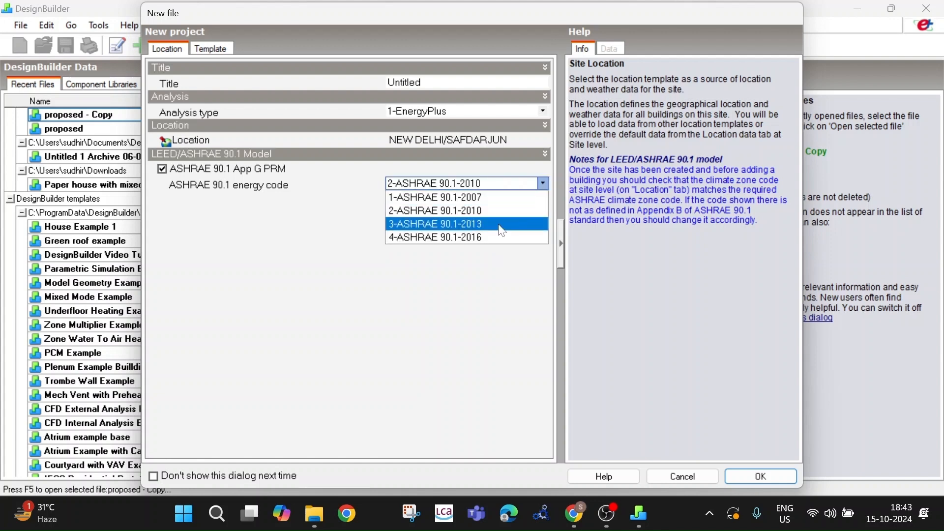
{"action": "left_click", "coordinate": [485, 238]}
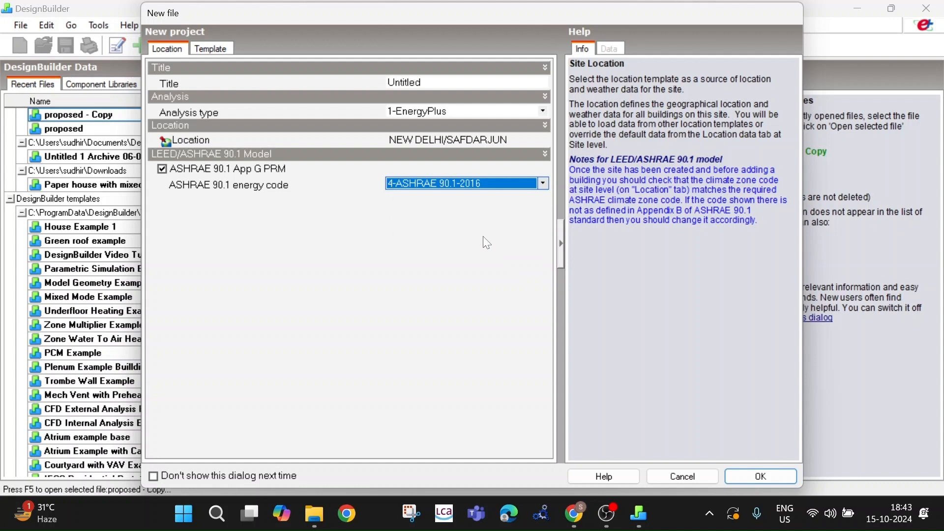
{"action": "left_click", "coordinate": [545, 185]}
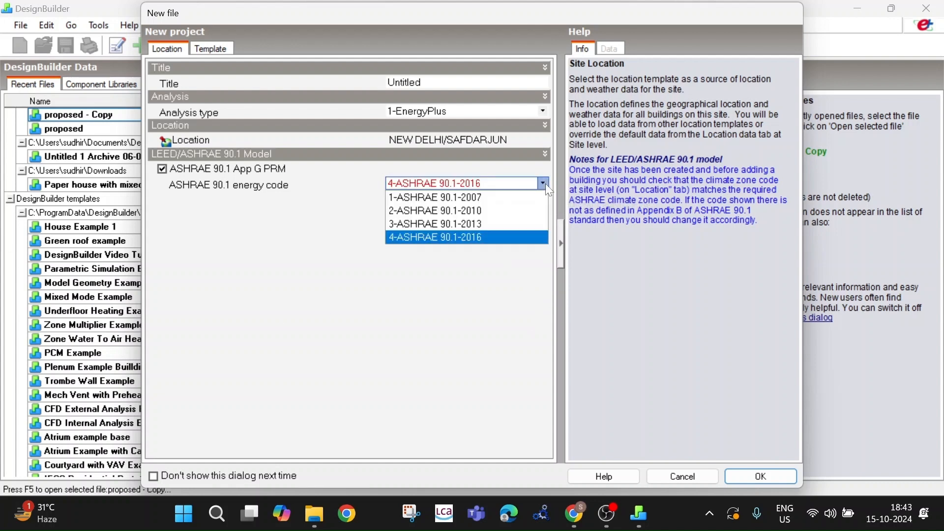
{"action": "left_click", "coordinate": [486, 239]}
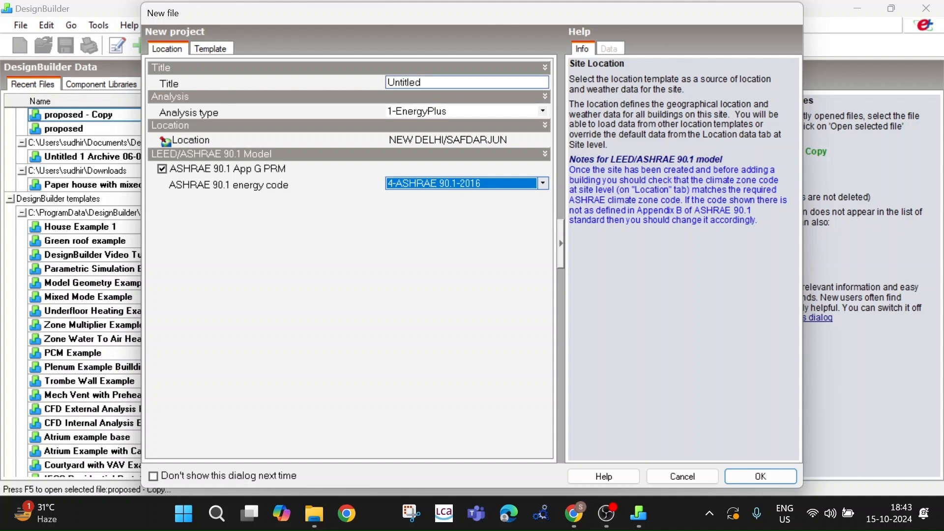
Title the new project 1BHK and create it
{"action": "left_click", "coordinate": [427, 83]}
{"action": "left_click_drag", "start_coordinate": [427, 83], "coordinate": [369, 88]}
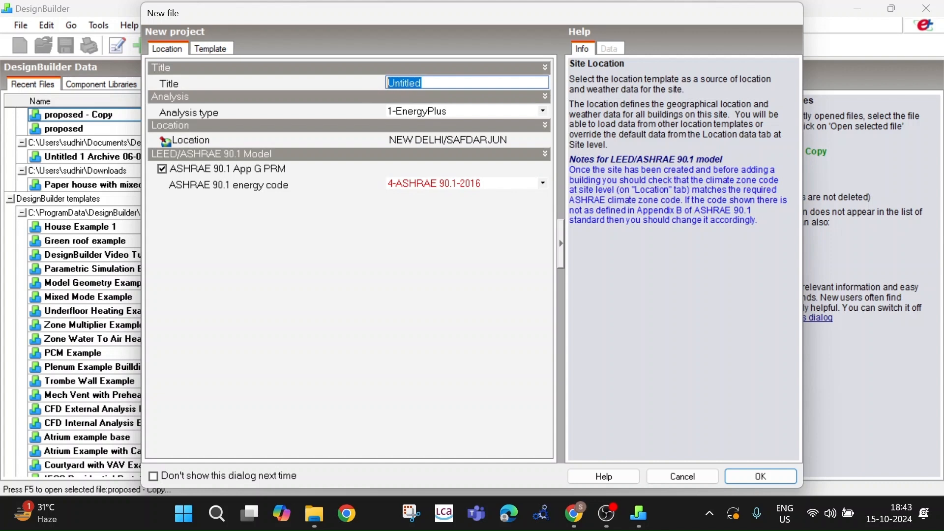
{"action": "key", "text": "BackSpace"}
{"action": "type", "text": "1"}
{"action": "type", "text": "BHK"}
{"action": "left_click", "coordinate": [781, 479]}
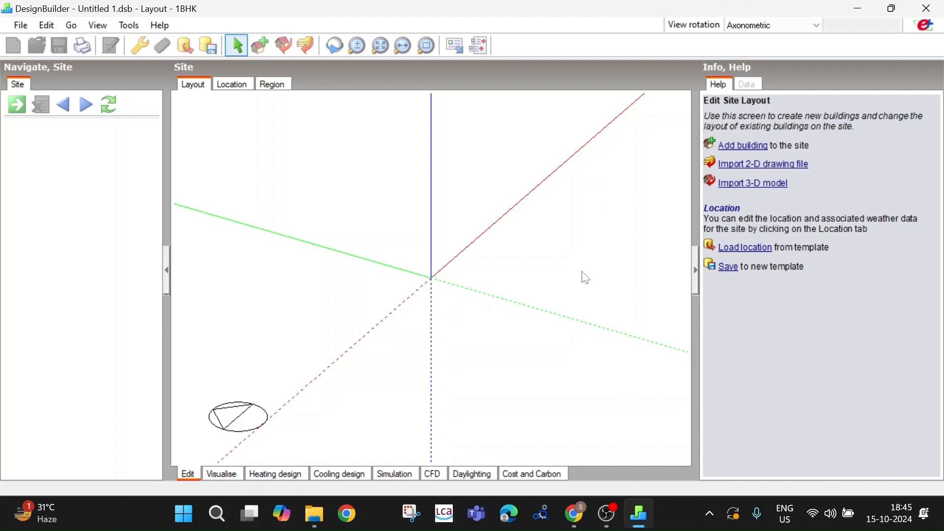
Check the Google Meet call again and come back to the 1BHK site in DesignBuilder
{"action": "mouse_move", "coordinate": [574, 513]}
{"action": "left_click", "coordinate": [529, 428]}
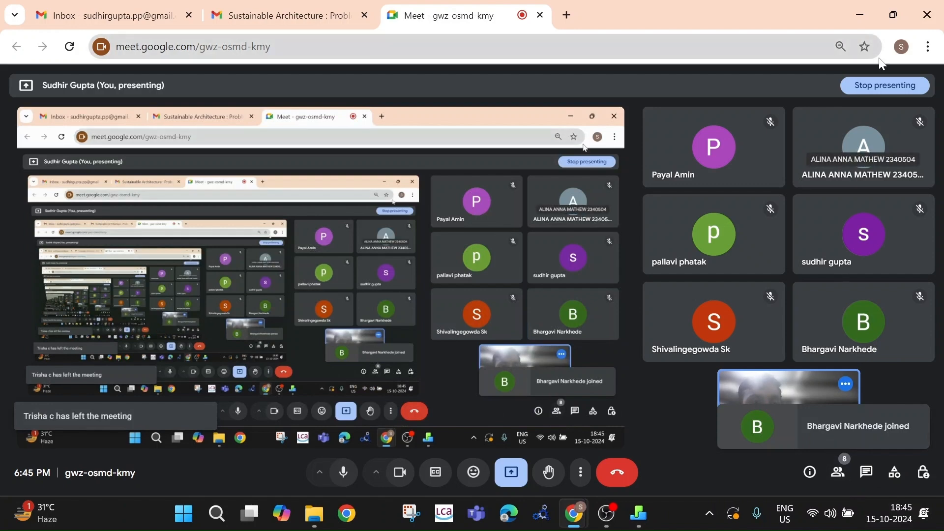
{"action": "left_click", "coordinate": [860, 15]}
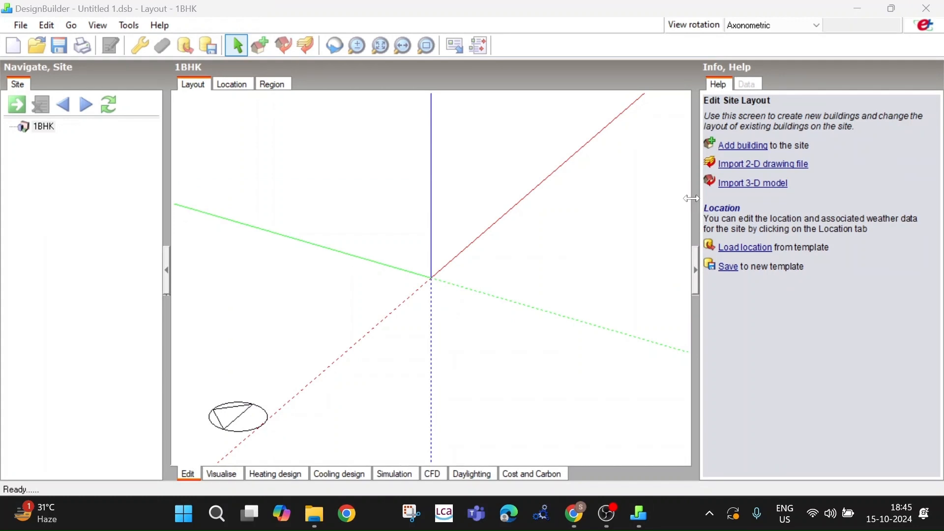
Adjust the widths of the site navigator and help areas around the 1BHK layout, collapsing and restoring the navigator along the way
{"action": "left_click_drag", "start_coordinate": [697, 194], "coordinate": [809, 193]}
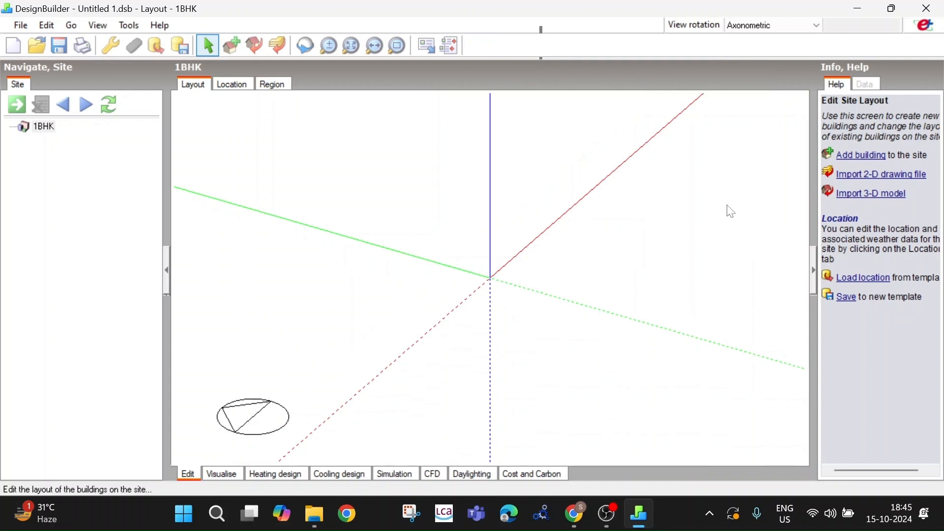
{"action": "left_click_drag", "start_coordinate": [165, 153], "coordinate": [140, 157]}
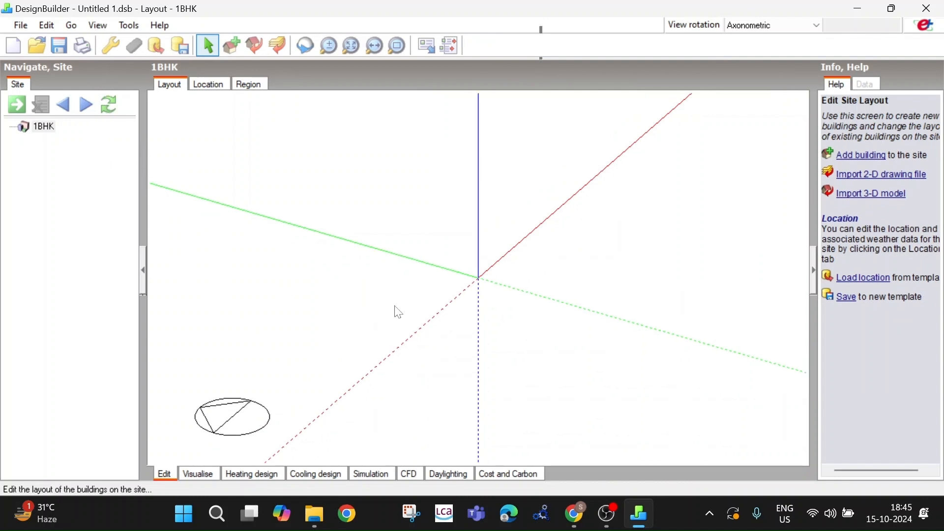
{"action": "left_click_drag", "start_coordinate": [143, 167], "coordinate": [327, 183]}
{"action": "mouse_move", "coordinate": [814, 169]}
{"action": "left_mouse_down"}
{"action": "mouse_move", "coordinate": [712, 181]}
{"action": "mouse_move", "coordinate": [803, 168]}
{"action": "left_mouse_up"}
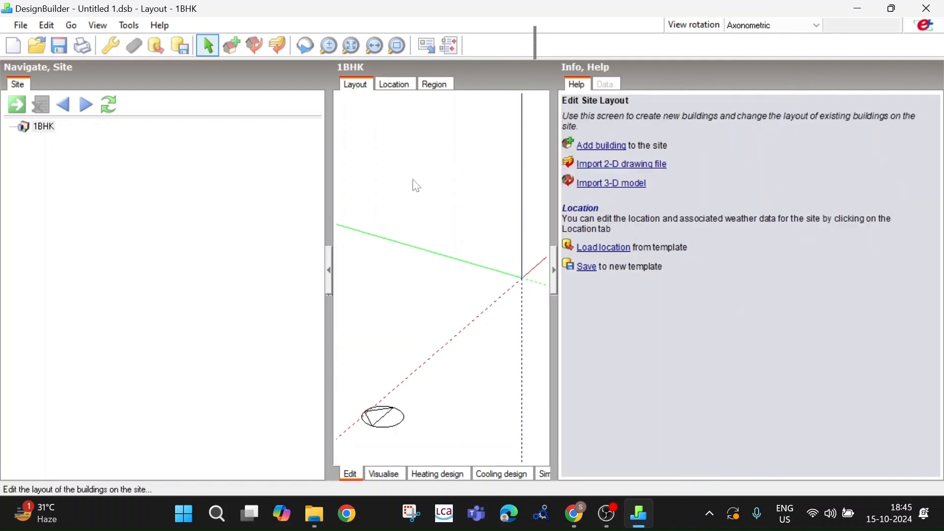
{"action": "left_click_drag", "start_coordinate": [329, 207], "coordinate": [245, 206]}
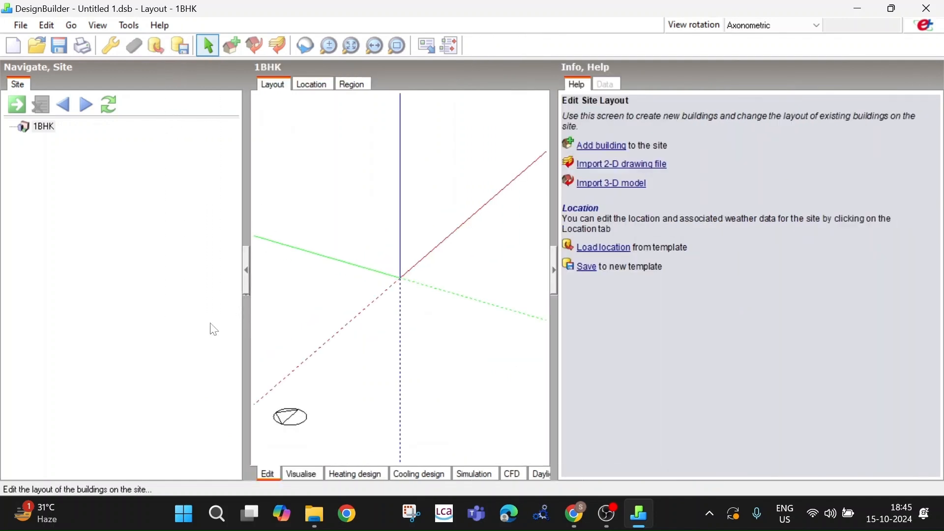
{"action": "left_click", "coordinate": [247, 274]}
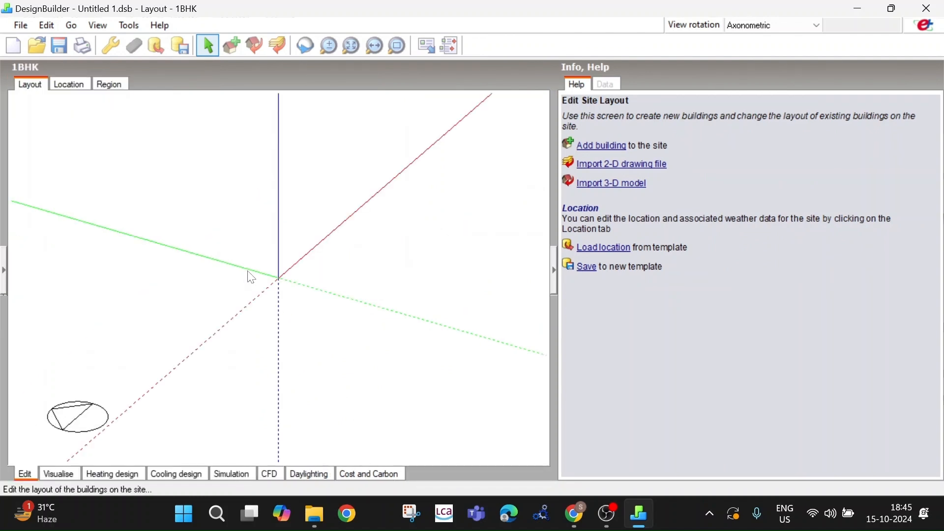
{"action": "left_click", "coordinate": [5, 275]}
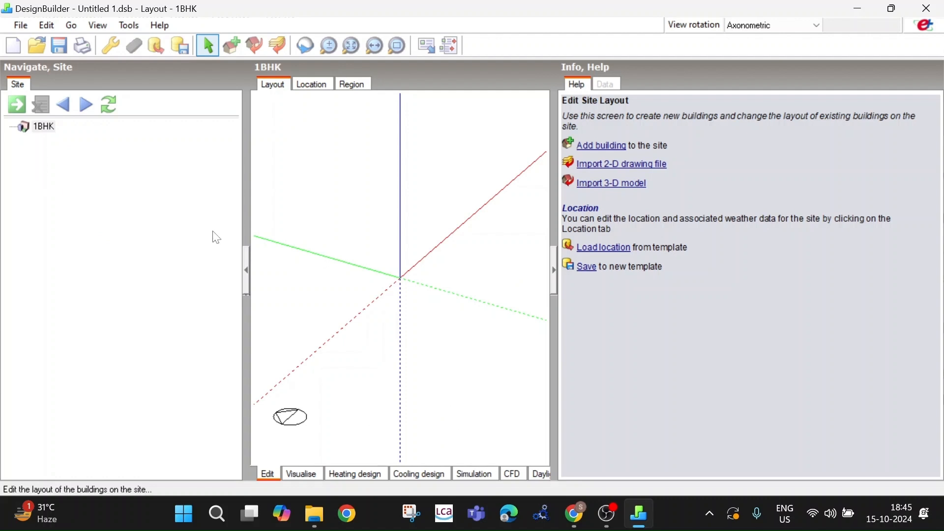
{"action": "left_click_drag", "start_coordinate": [246, 186], "coordinate": [155, 187]}
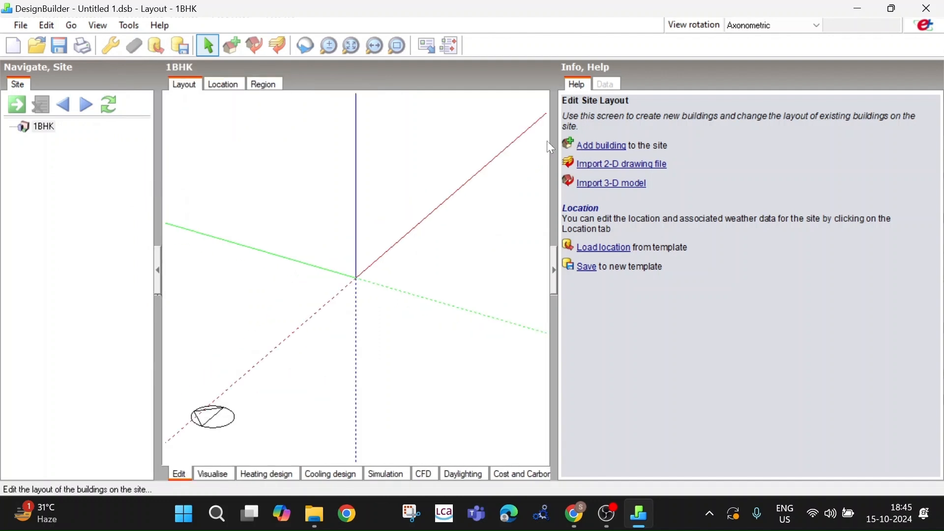
Widen the layout area, start adding a new building to the 1BHK site, and expand its project details
{"action": "left_click_drag", "start_coordinate": [554, 144], "coordinate": [801, 140]}
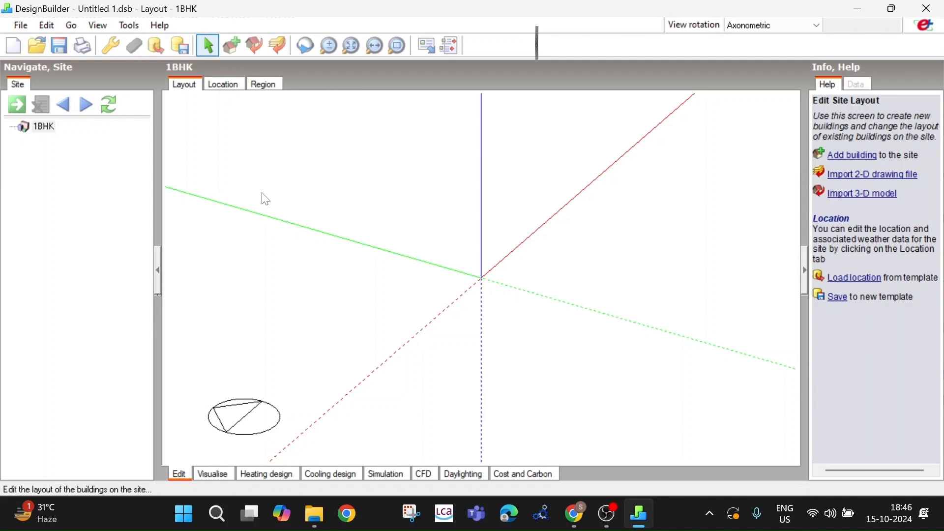
{"action": "left_click", "coordinate": [231, 46]}
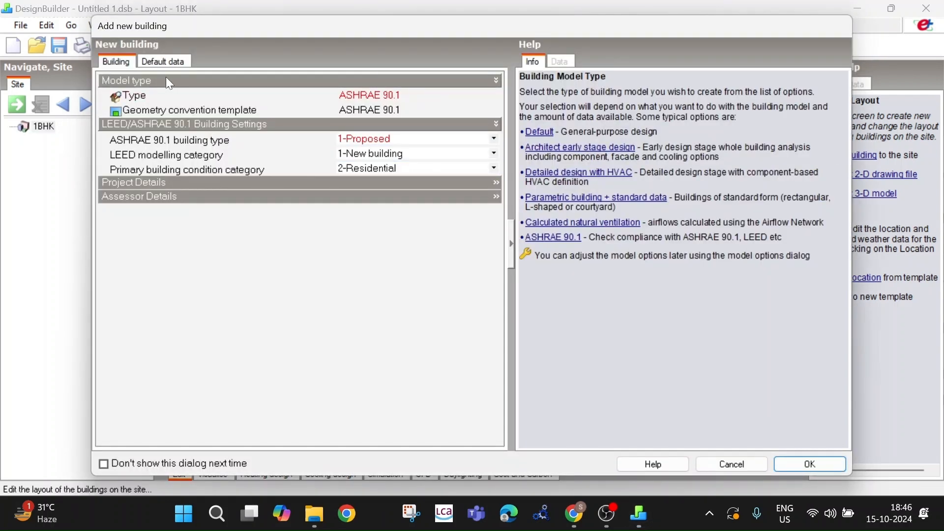
{"action": "left_click", "coordinate": [289, 184]}
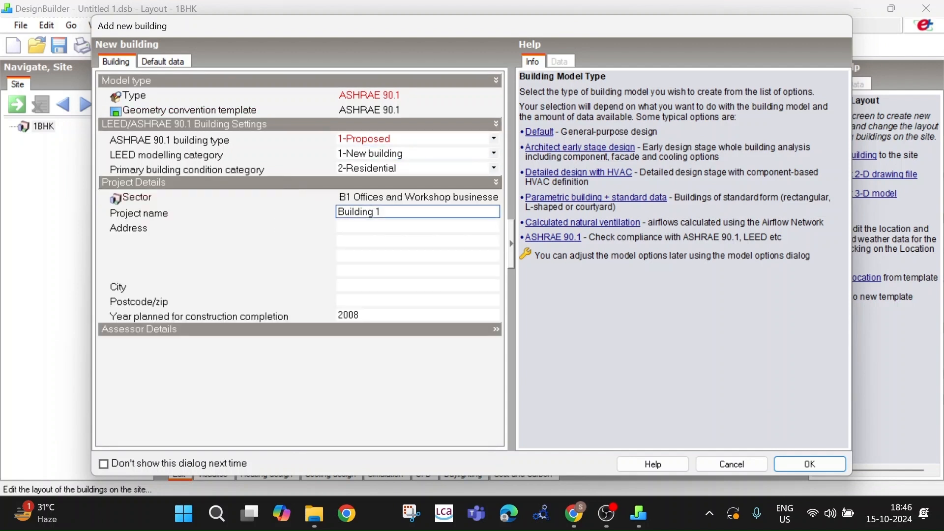
Review the choices for ASHRAE 90.1 building type, LEED modelling category and primary condition category, keeping 1-Proposed, 1-New building and 2-Residential
{"action": "left_click", "coordinate": [496, 139]}
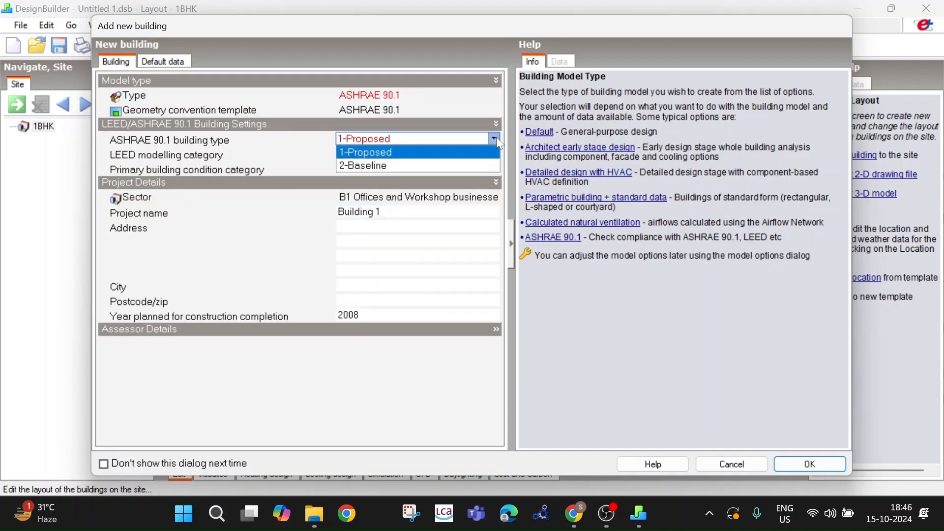
{"action": "left_click", "coordinate": [377, 153]}
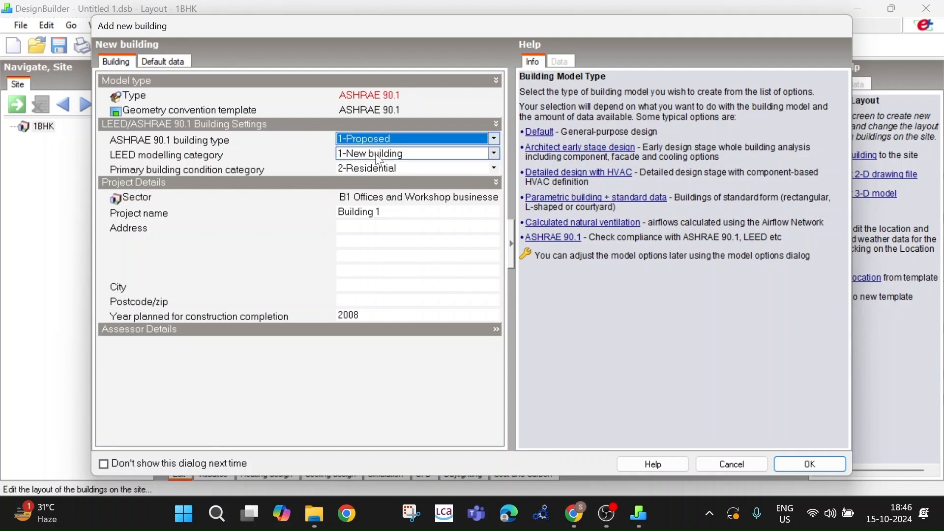
{"action": "left_click", "coordinate": [495, 139]}
{"action": "left_click", "coordinate": [496, 139]}
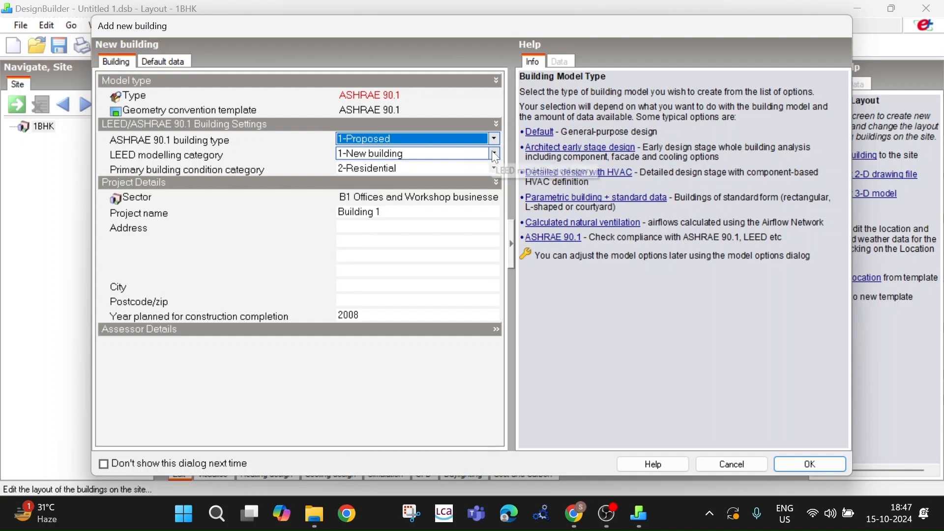
{"action": "left_click", "coordinate": [495, 154]}
{"action": "left_click", "coordinate": [494, 154]}
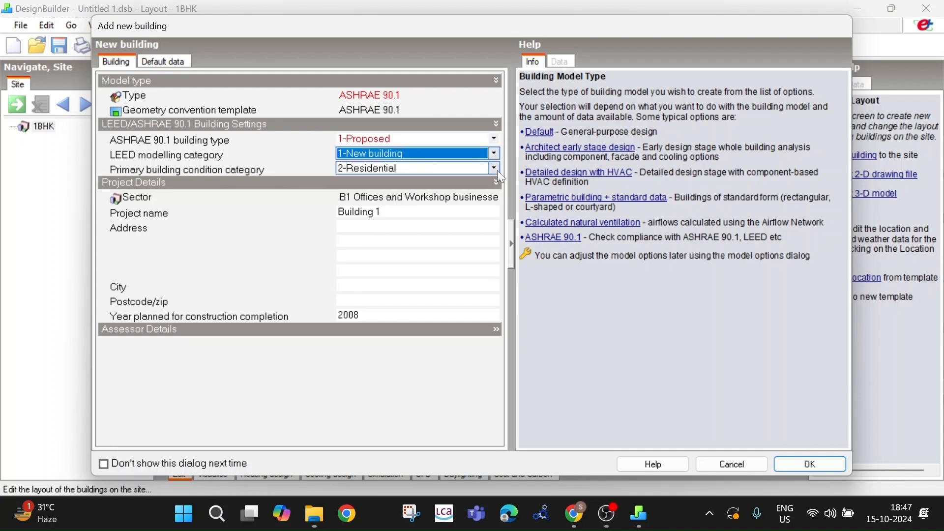
{"action": "left_click", "coordinate": [496, 169]}
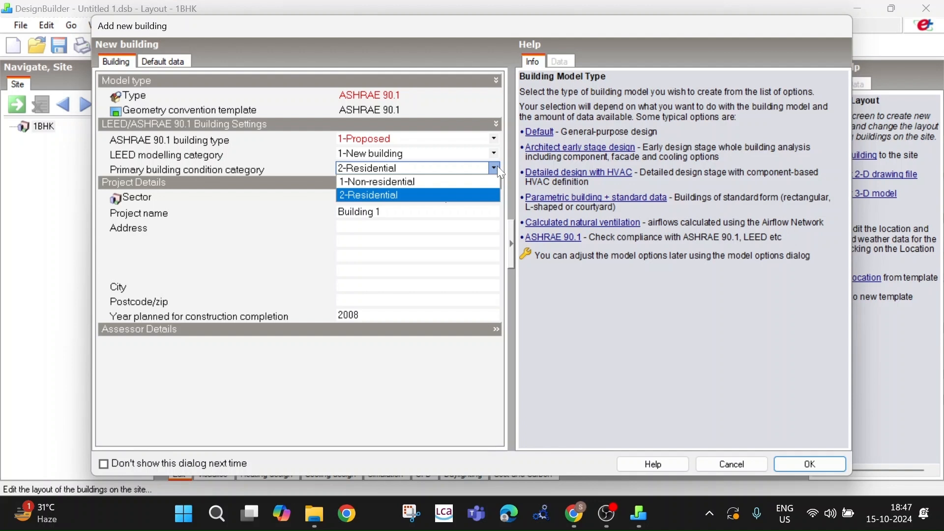
{"action": "left_click", "coordinate": [495, 168]}
{"action": "left_click", "coordinate": [418, 271]}
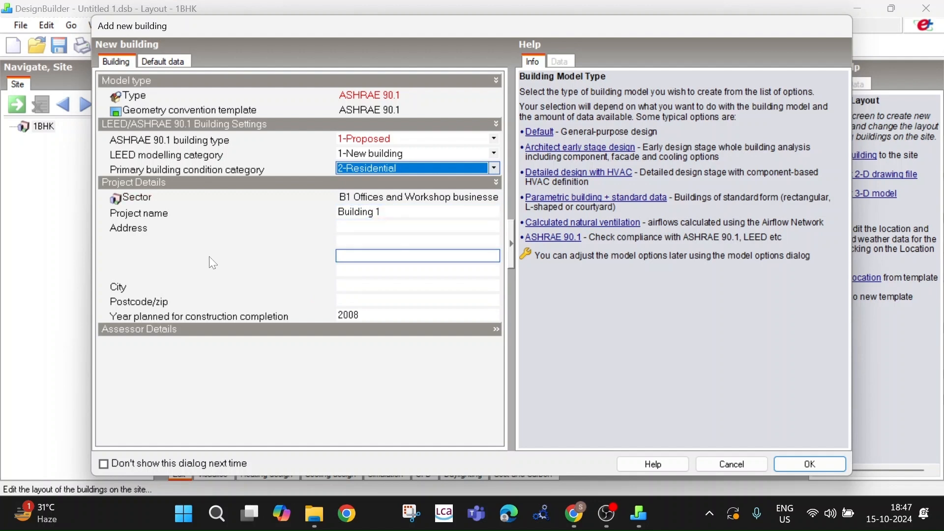
Expand the assessor details and review the new building's default data templates, including the glazing layout
{"action": "left_click", "coordinate": [497, 328]}
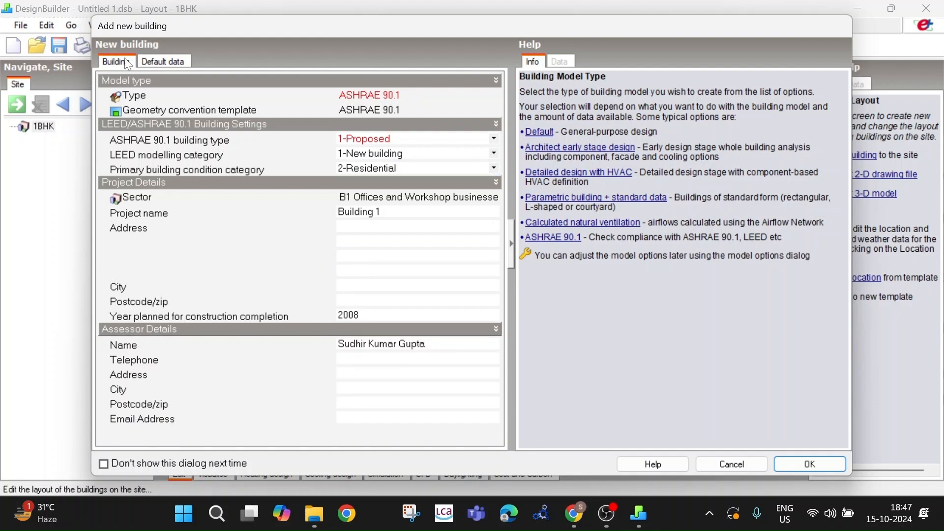
{"action": "left_click", "coordinate": [180, 64]}
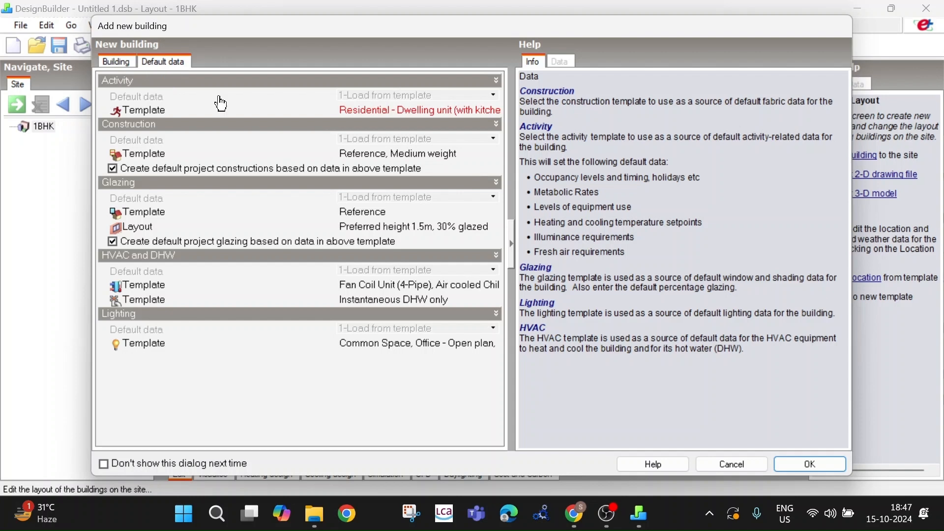
{"action": "left_click", "coordinate": [168, 63]}
{"action": "left_click", "coordinate": [493, 231]}
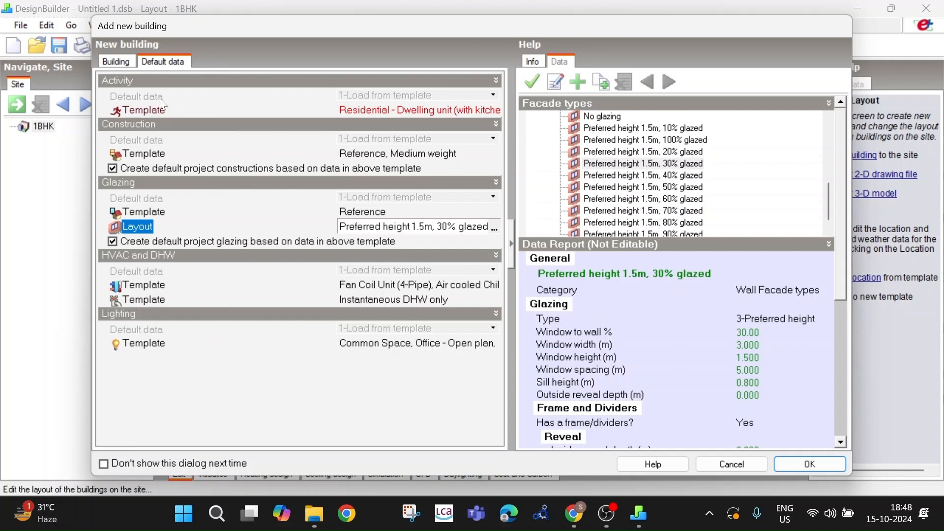
{"action": "left_click", "coordinate": [118, 61]}
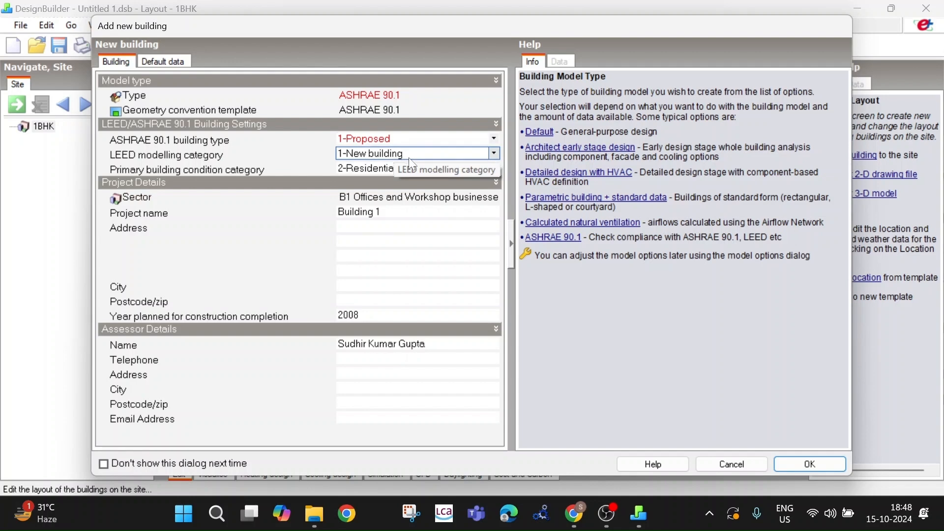
{"action": "left_click", "coordinate": [167, 62]}
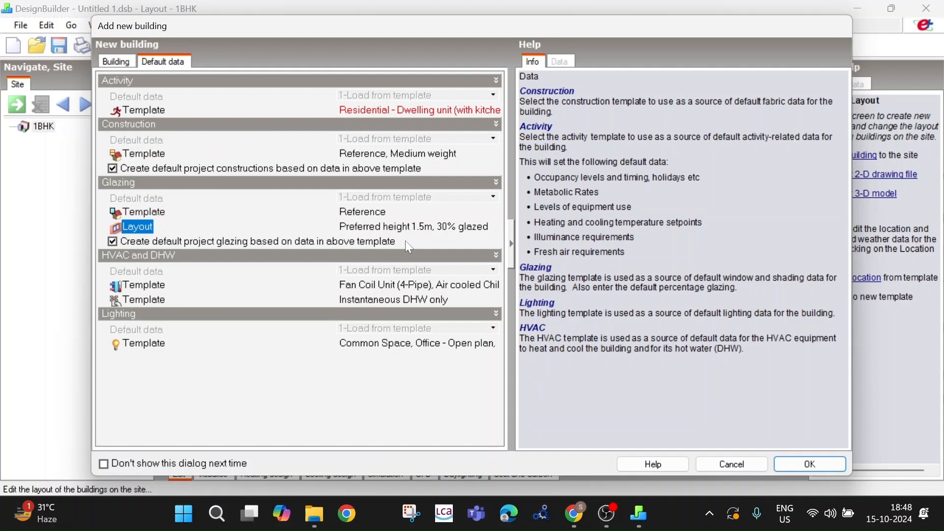
Open the selection list for the building's activity template and show the start of the ASHRAE category
{"action": "left_click", "coordinate": [432, 110]}
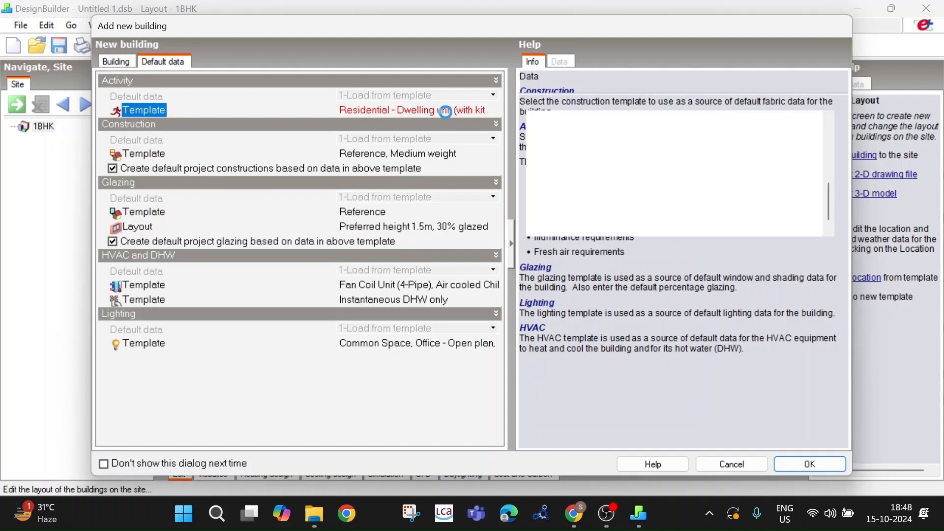
{"action": "left_click", "coordinate": [495, 113]}
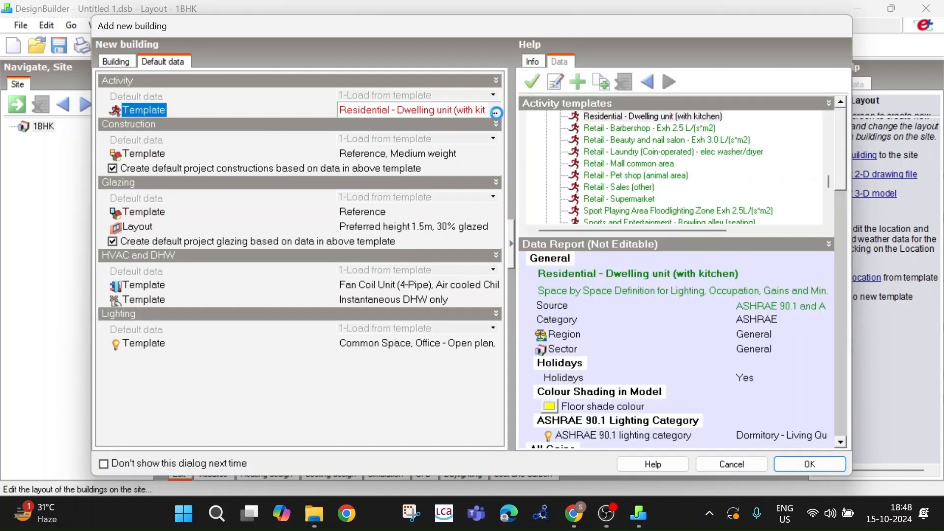
{"action": "scroll", "coordinate": [295, 204], "scroll_direction": "up", "scroll_amount": 6}
{"action": "scroll", "coordinate": [294, 205], "scroll_direction": "up", "scroll_amount": 15}
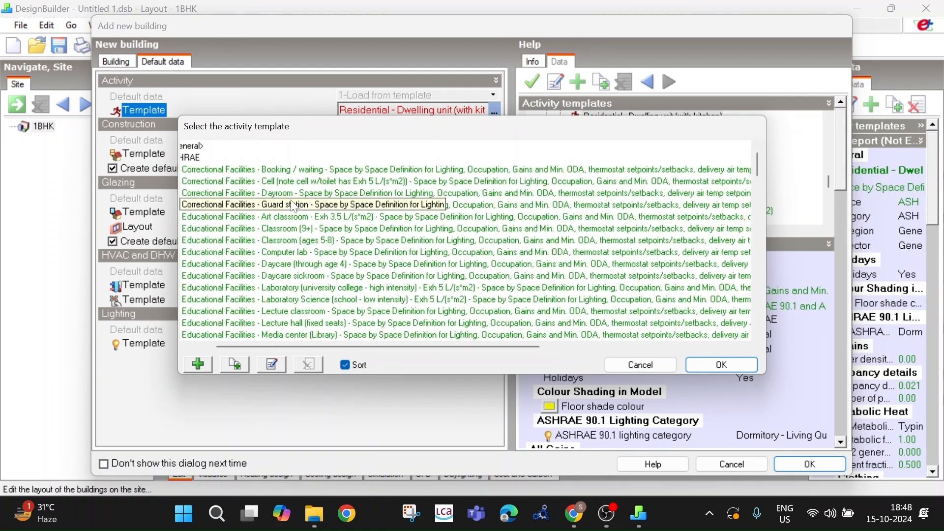
{"action": "left_click_drag", "start_coordinate": [320, 347], "coordinate": [238, 358]}
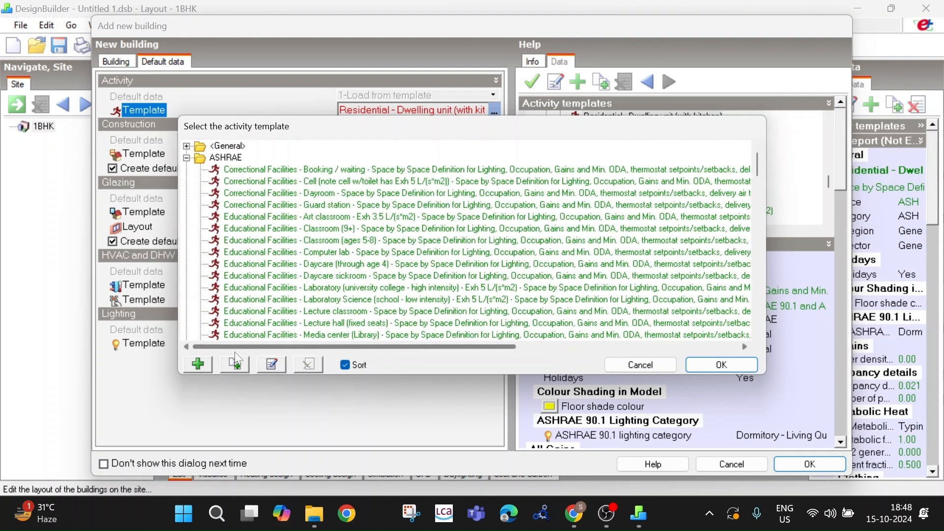
Browse the ASHRAE activity templates from the educational facilities through the sports and entertainment spaces
{"action": "scroll", "coordinate": [269, 215], "scroll_direction": "down", "scroll_amount": 1}
{"action": "scroll", "coordinate": [270, 216], "scroll_direction": "down", "scroll_amount": 15}
{"action": "scroll", "coordinate": [270, 215], "scroll_direction": "down", "scroll_amount": 9}
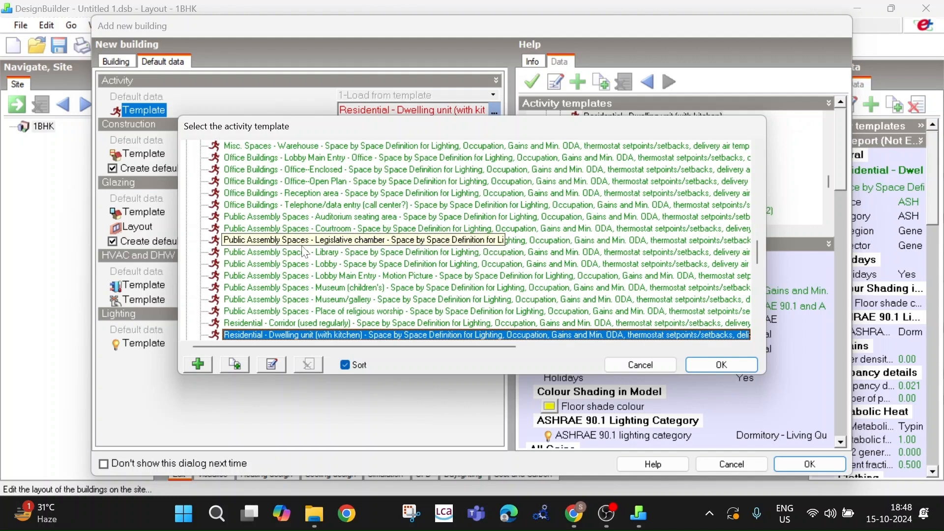
{"action": "scroll", "coordinate": [305, 252], "scroll_direction": "down", "scroll_amount": 7}
{"action": "scroll", "coordinate": [305, 252], "scroll_direction": "down", "scroll_amount": 2}
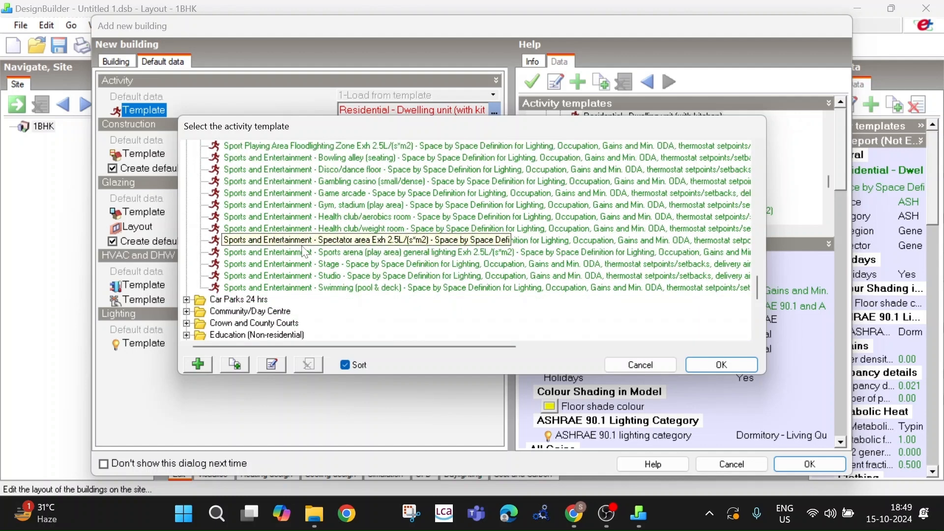
{"action": "scroll", "coordinate": [305, 252], "scroll_direction": "up", "scroll_amount": 4}
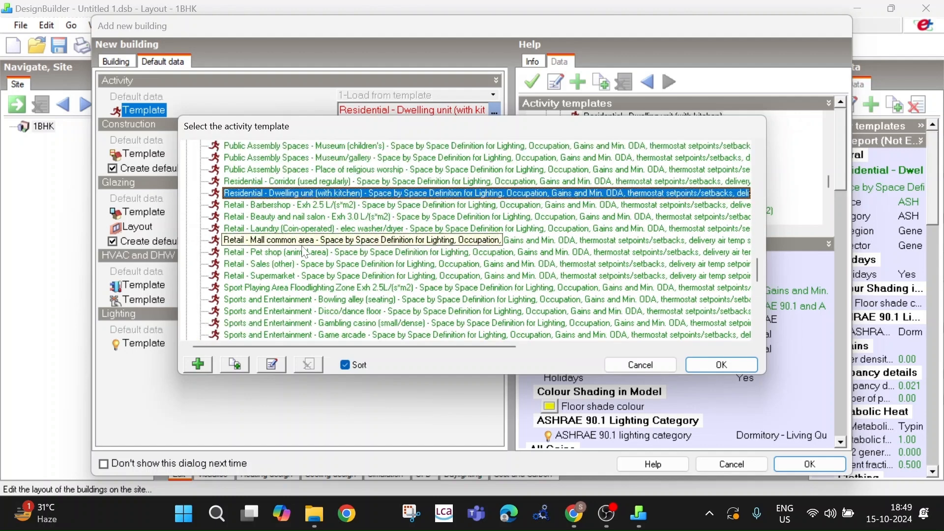
{"action": "scroll", "coordinate": [305, 252], "scroll_direction": "up", "scroll_amount": 4}
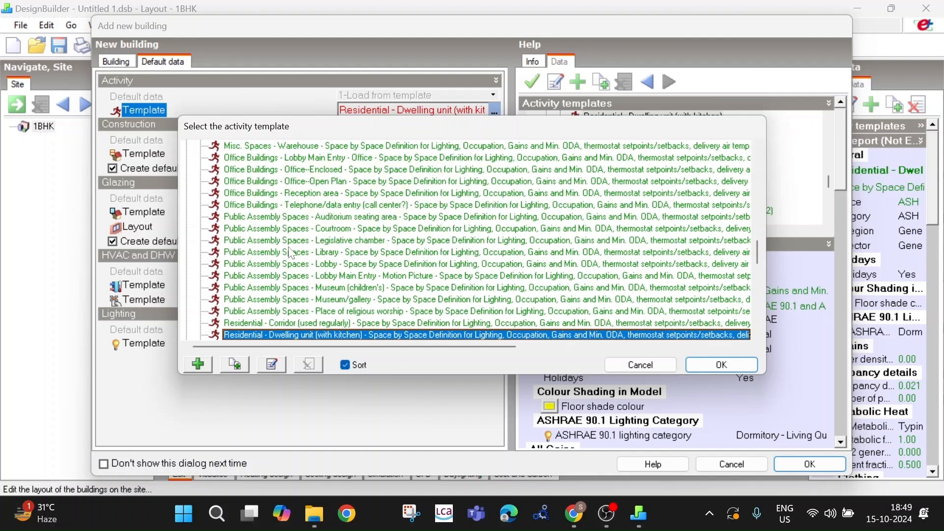
{"action": "scroll", "coordinate": [292, 254], "scroll_direction": "up", "scroll_amount": 1}
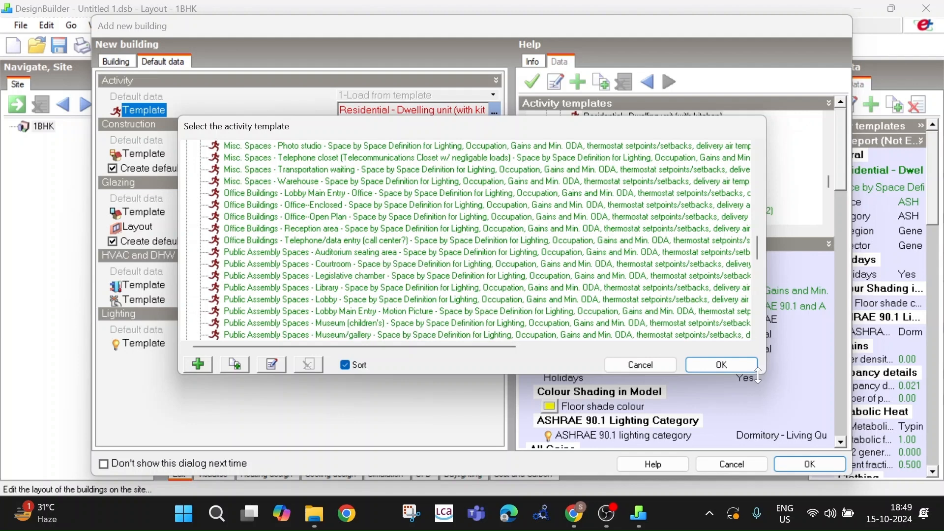
Enlarge the activity template selection dialog and look through the office, public assembly, residential and retail templates
{"action": "left_click_drag", "start_coordinate": [766, 371], "coordinate": [825, 373]}
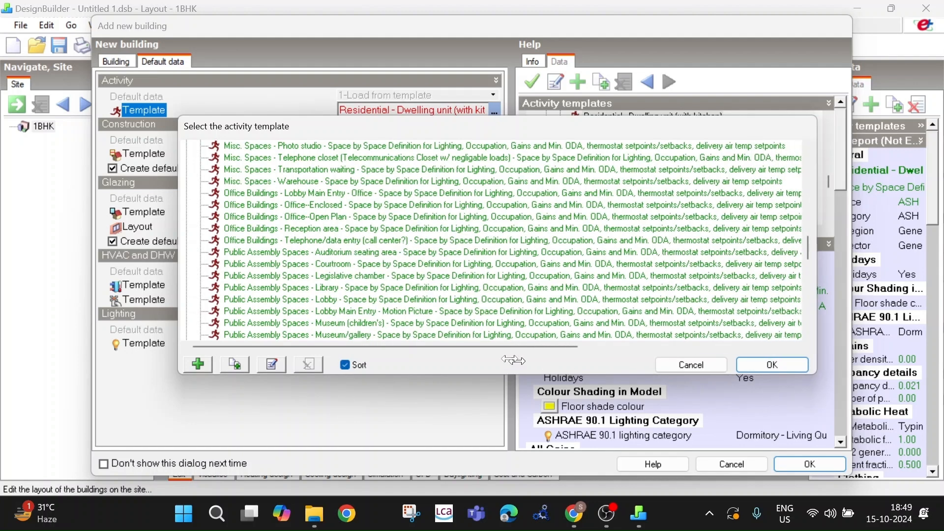
{"action": "left_click_drag", "start_coordinate": [497, 397], "coordinate": [496, 475]}
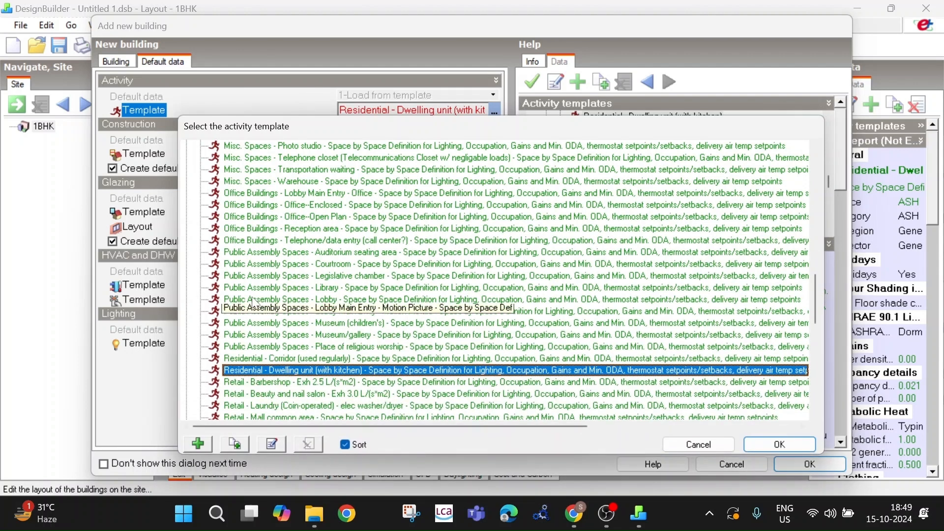
{"action": "scroll", "coordinate": [231, 268], "scroll_direction": "up", "scroll_amount": 1}
{"action": "scroll", "coordinate": [228, 264], "scroll_direction": "up", "scroll_amount": 4}
{"action": "scroll", "coordinate": [229, 267], "scroll_direction": "down", "scroll_amount": 5}
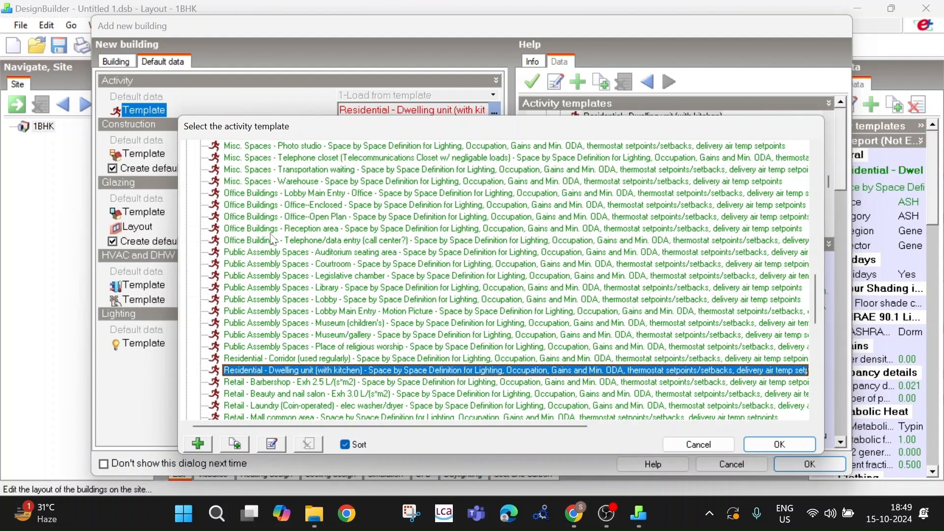
{"action": "scroll", "coordinate": [275, 249], "scroll_direction": "down", "scroll_amount": 3}
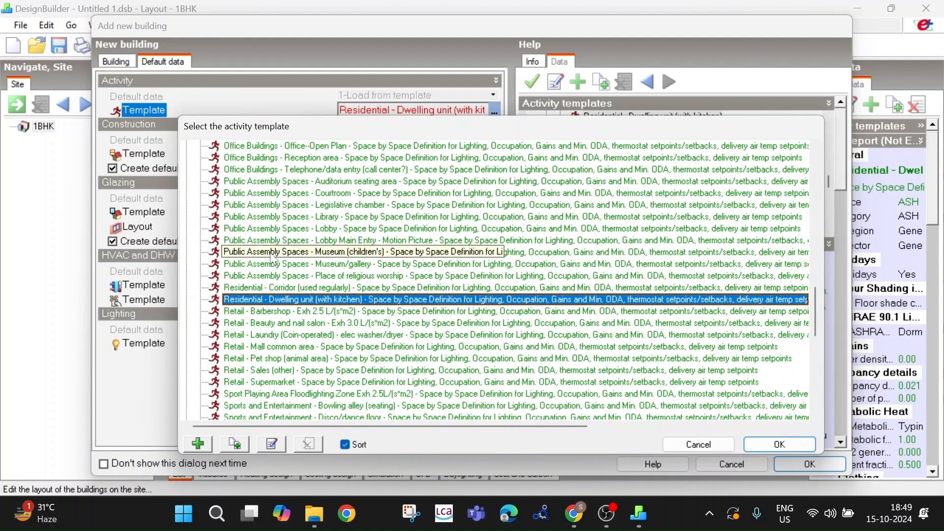
{"action": "scroll", "coordinate": [274, 258], "scroll_direction": "down", "scroll_amount": 1}
{"action": "scroll", "coordinate": [273, 257], "scroll_direction": "up", "scroll_amount": 1}
{"action": "scroll", "coordinate": [274, 258], "scroll_direction": "down", "scroll_amount": 5}
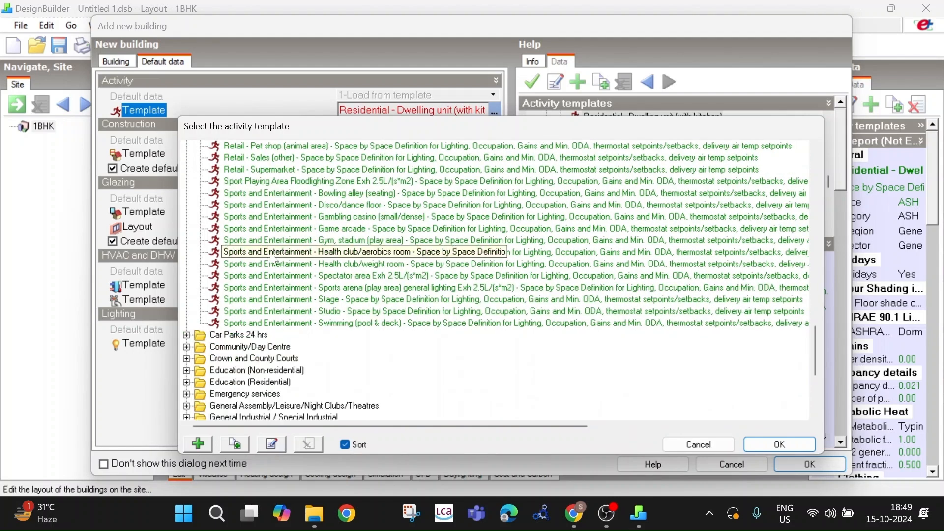
{"action": "scroll", "coordinate": [273, 259], "scroll_direction": "up", "scroll_amount": 6}
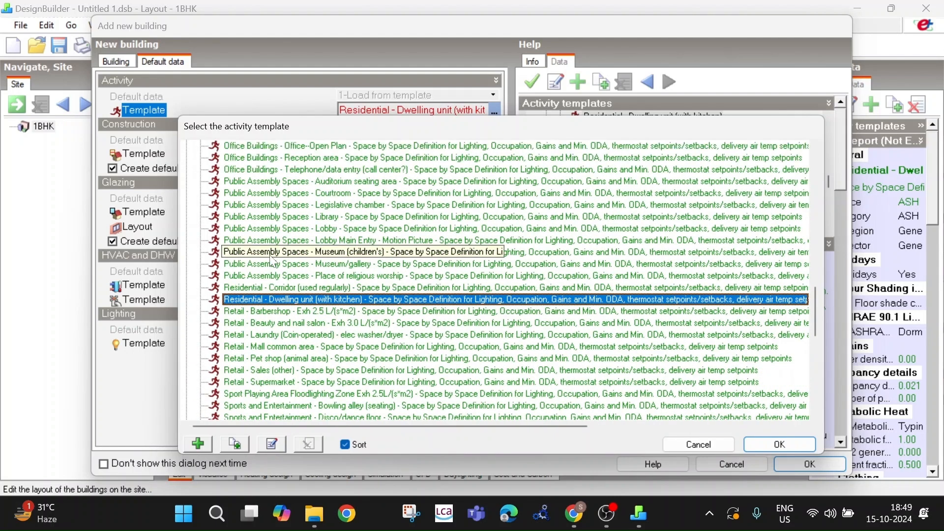
{"action": "scroll", "coordinate": [271, 250], "scroll_direction": "up", "scroll_amount": 2}
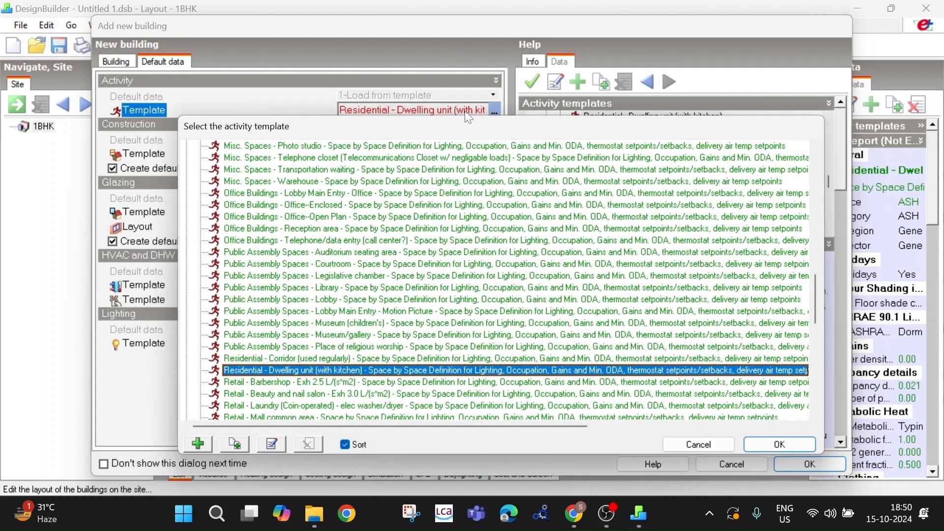
Preview a public assembly activity template for comparison and open the details of Residential - Dwelling unit (with kitchen)
{"action": "left_click", "coordinate": [272, 445]}
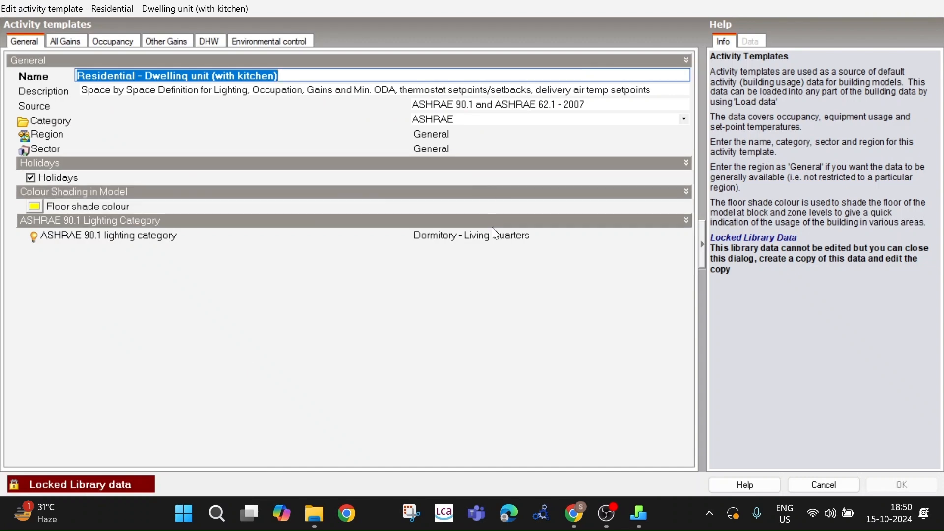
{"action": "left_click", "coordinate": [816, 486]}
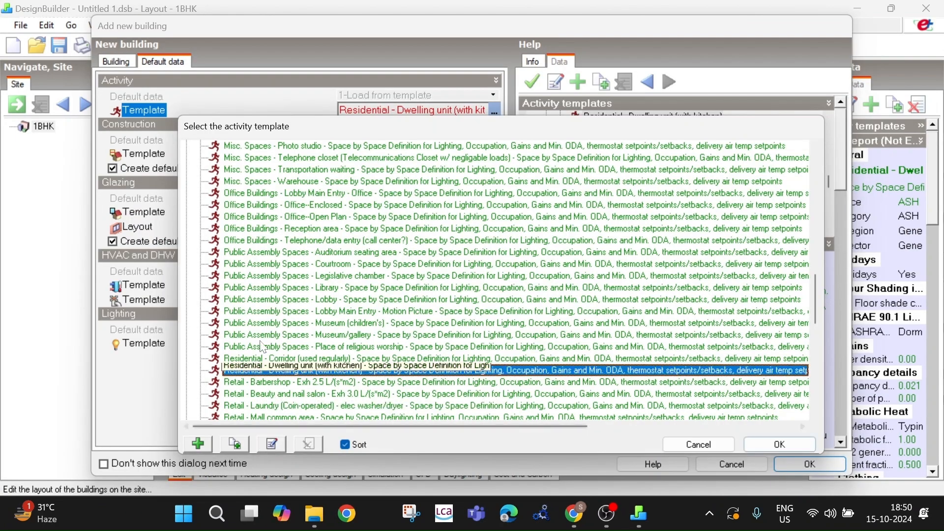
{"action": "left_click", "coordinate": [265, 288]}
{"action": "left_click", "coordinate": [268, 312]}
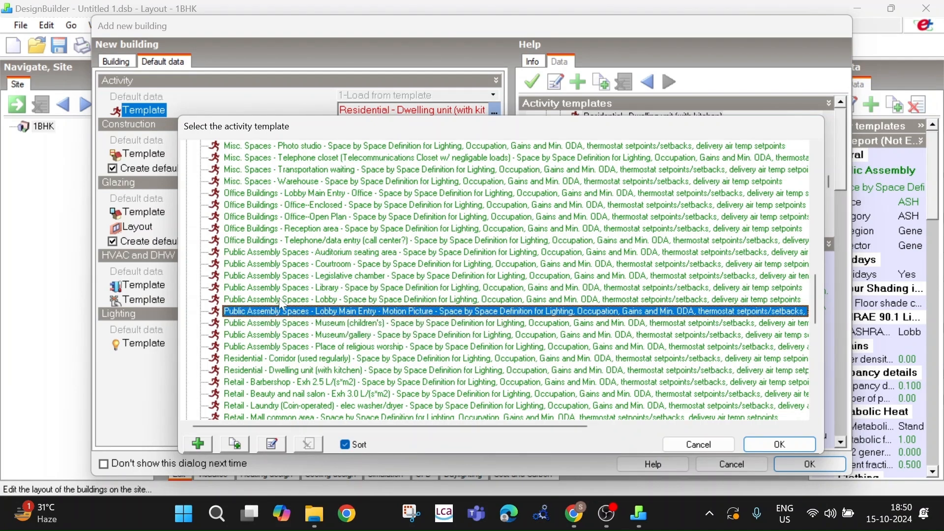
{"action": "left_click", "coordinate": [279, 370]}
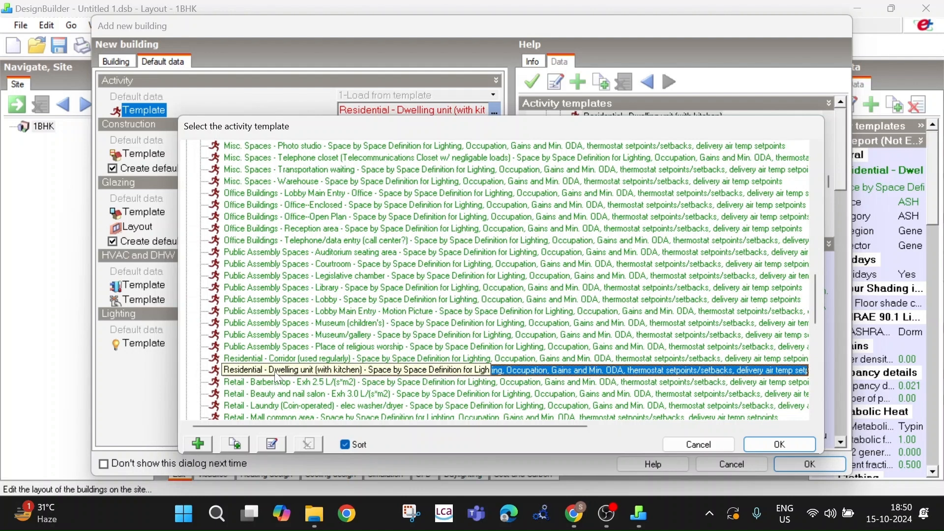
{"action": "left_click", "coordinate": [273, 446]}
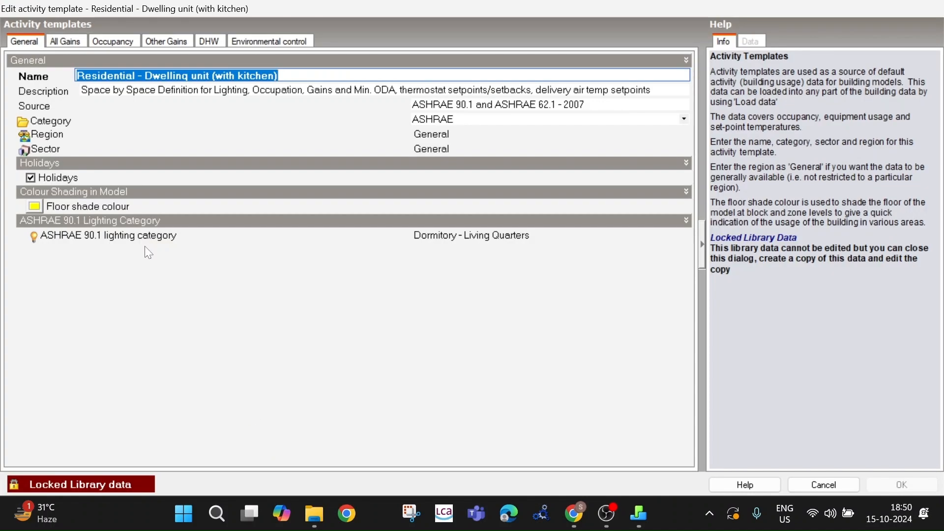
Review the residential template's general, lumped gains, occupancy, other gains and hot water settings, and close its details without changes
{"action": "left_click", "coordinate": [47, 123]}
{"action": "left_click", "coordinate": [318, 101]}
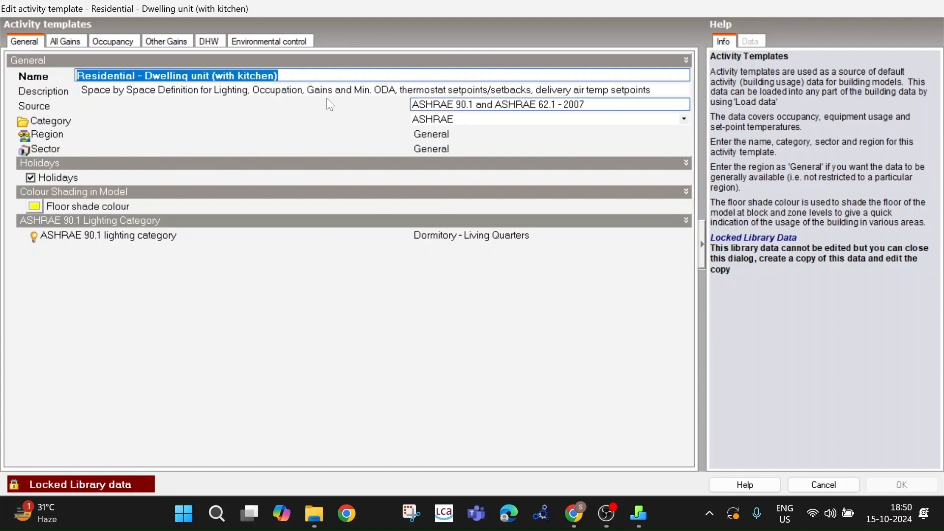
{"action": "left_click", "coordinate": [67, 43]}
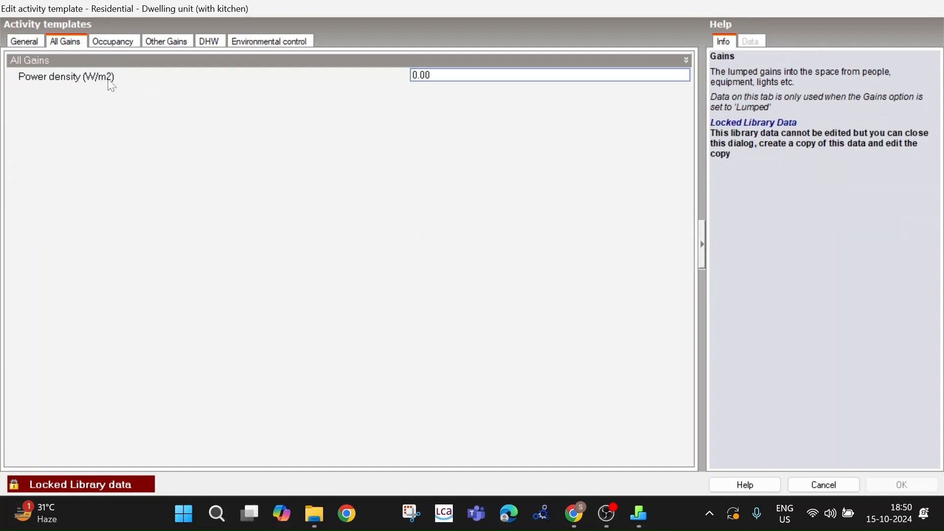
{"action": "left_click", "coordinate": [113, 45]}
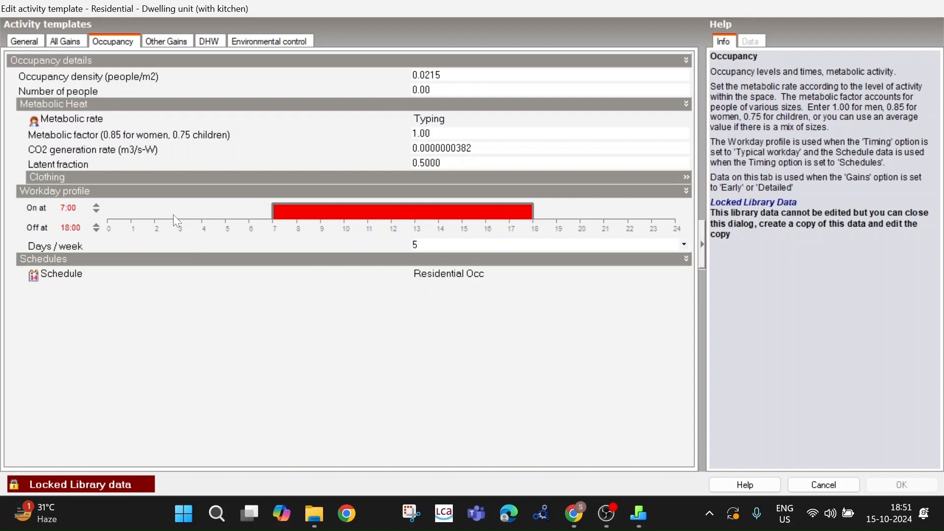
{"action": "left_click", "coordinate": [167, 42]}
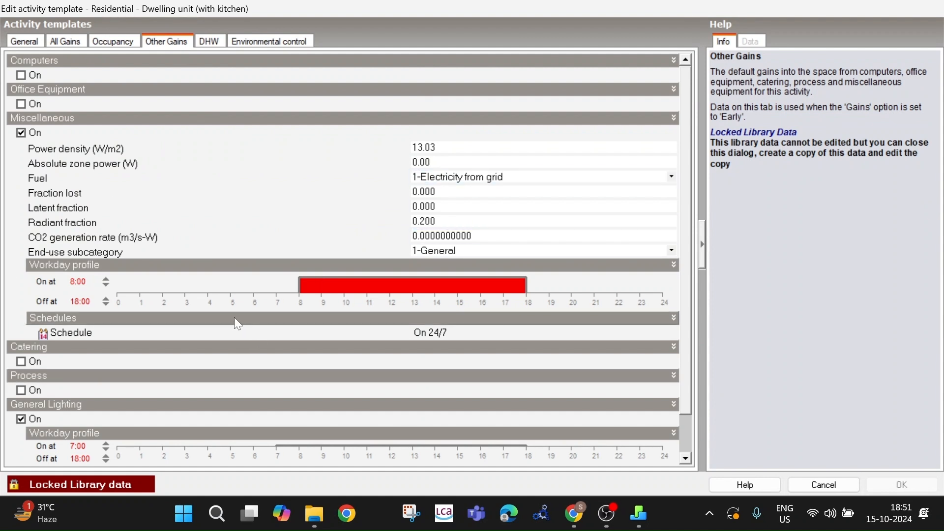
{"action": "left_click", "coordinate": [210, 42]}
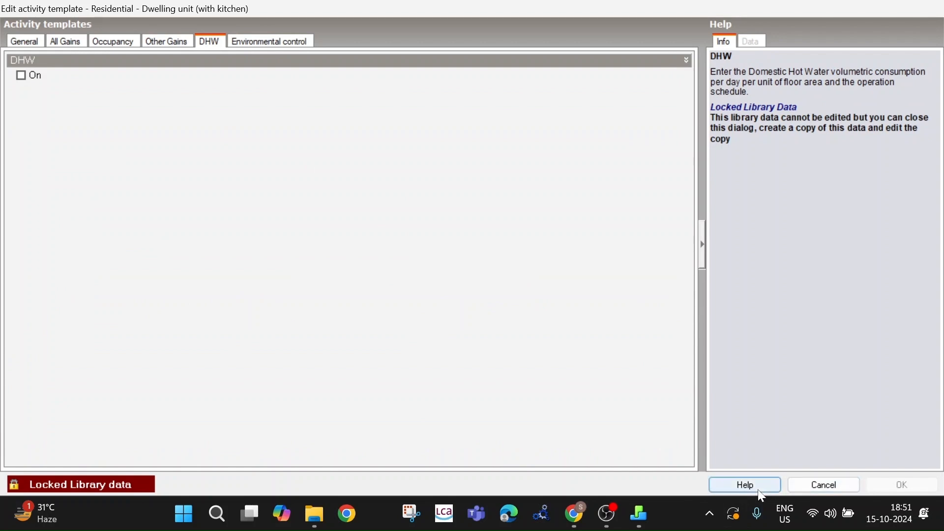
{"action": "left_click", "coordinate": [842, 485]}
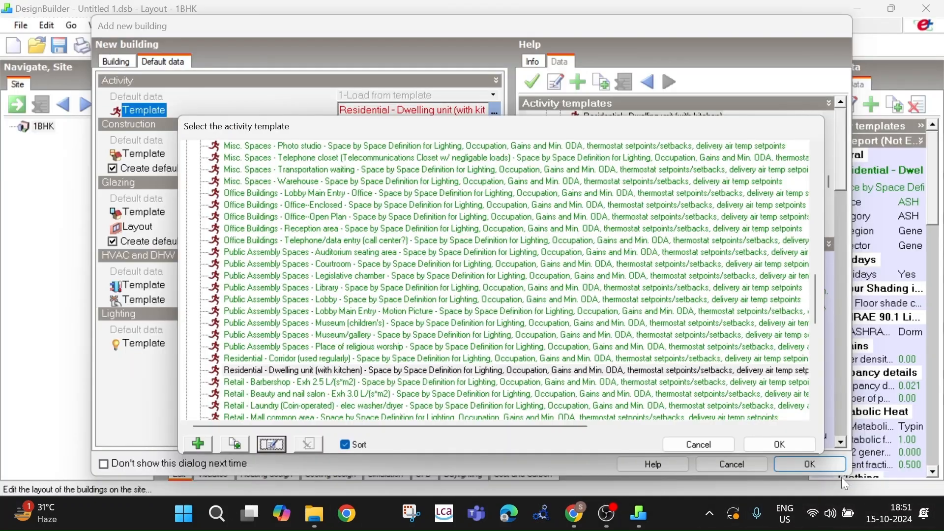
Accept Residential - Dwelling unit (with kitchen) as the activity template and create the new building
{"action": "left_click", "coordinate": [800, 444]}
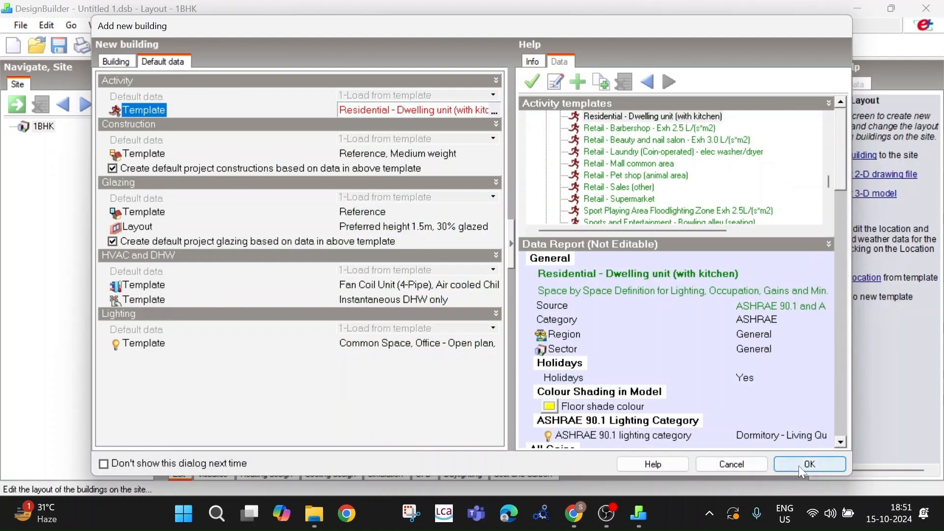
{"action": "left_click", "coordinate": [799, 466]}
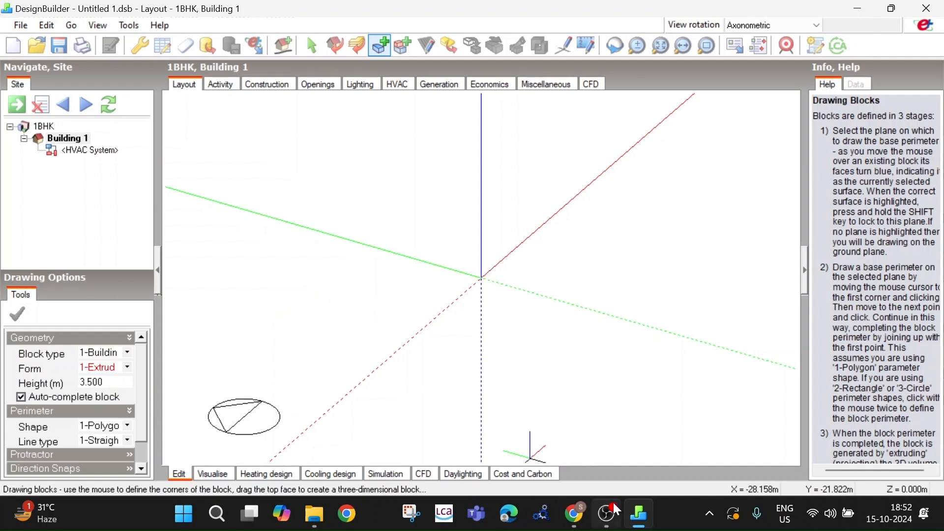
Switch to the Google Meet call, check the in-call messages, and return to DesignBuilder
{"action": "mouse_move", "coordinate": [574, 514]}
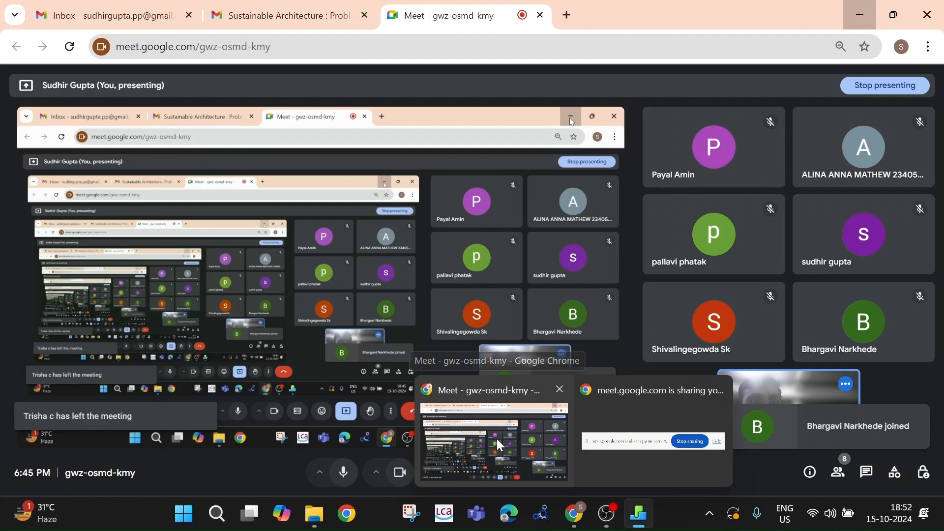
{"action": "left_click", "coordinate": [497, 438]}
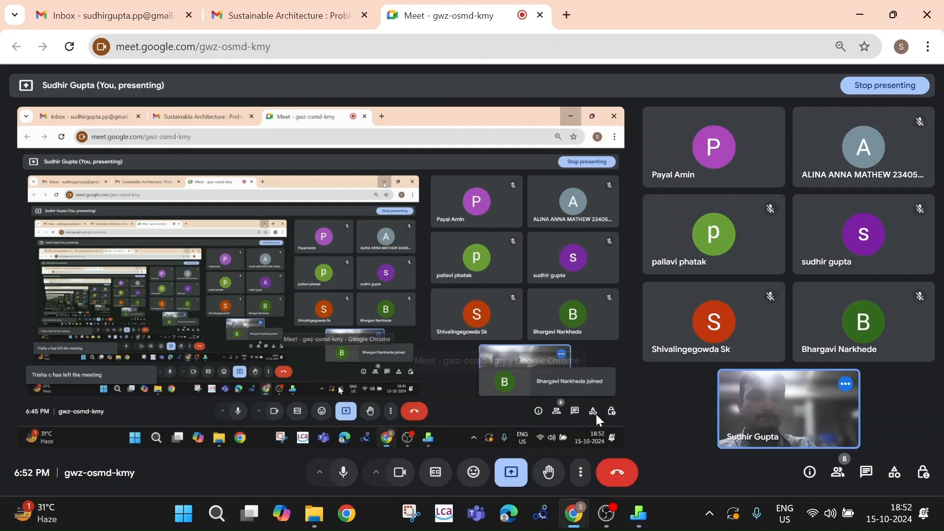
{"action": "left_click", "coordinate": [866, 475]}
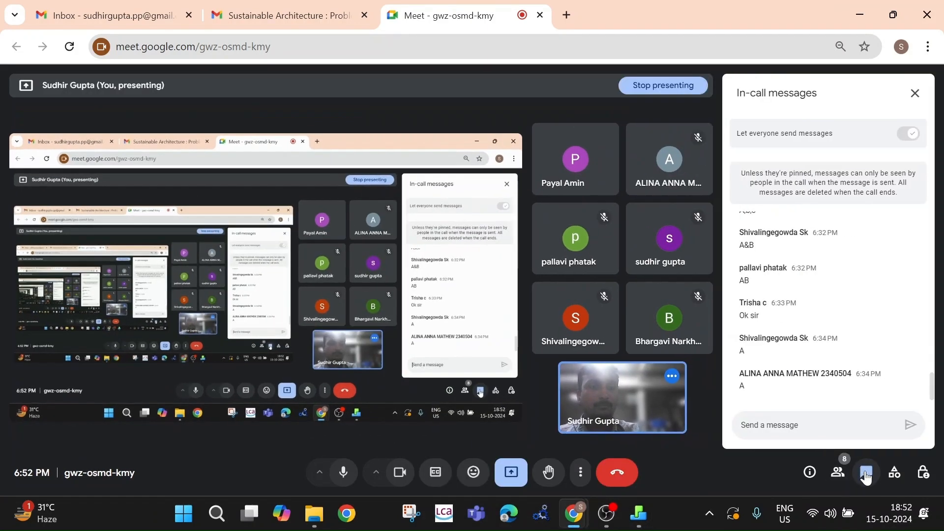
{"action": "left_click", "coordinate": [915, 93]}
{"action": "left_click", "coordinate": [859, 15]}
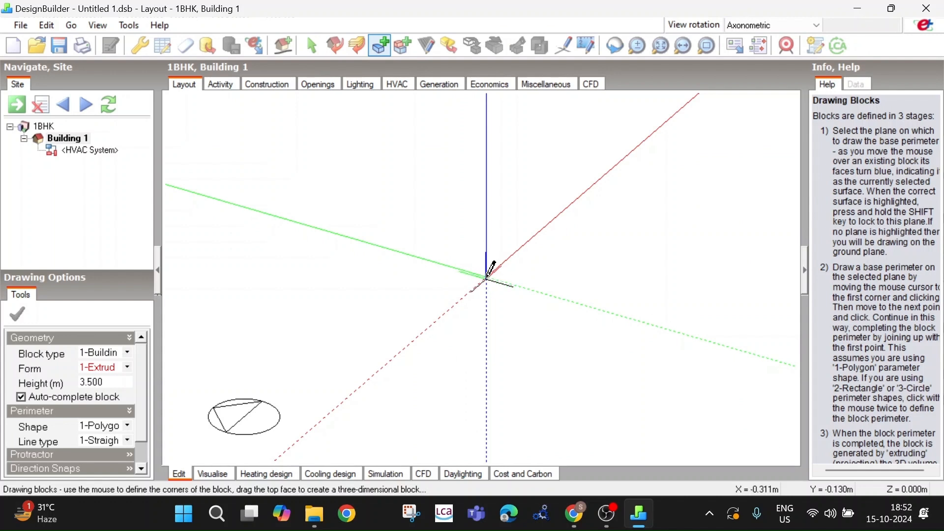
Start the building block's perimeter at the origin and draw its first edge 6 m long along the red axis
{"action": "left_click", "coordinate": [487, 277]}
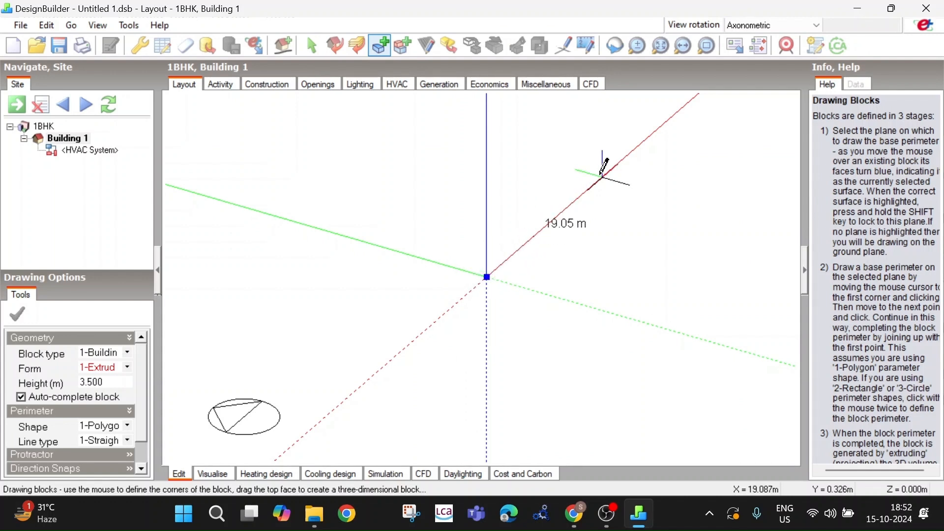
{"action": "type", "text": "1"}
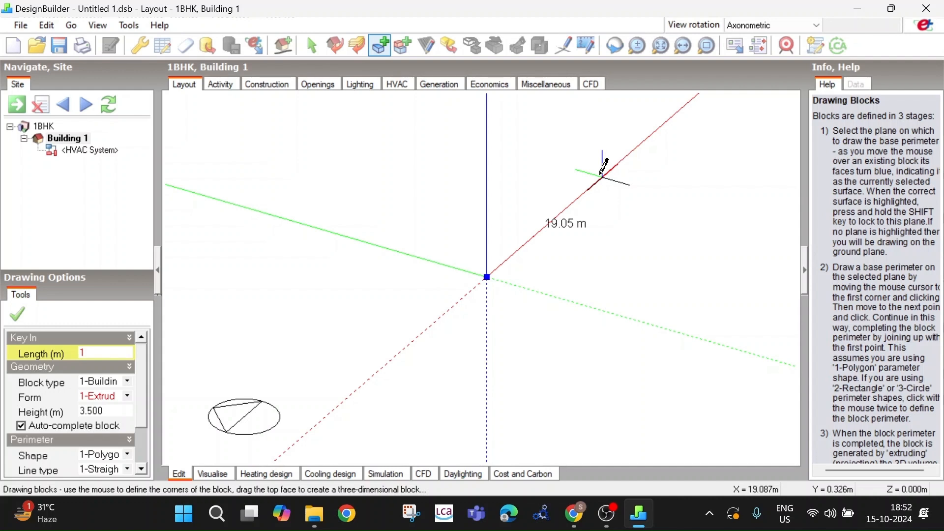
{"action": "key", "text": "BackSpace"}
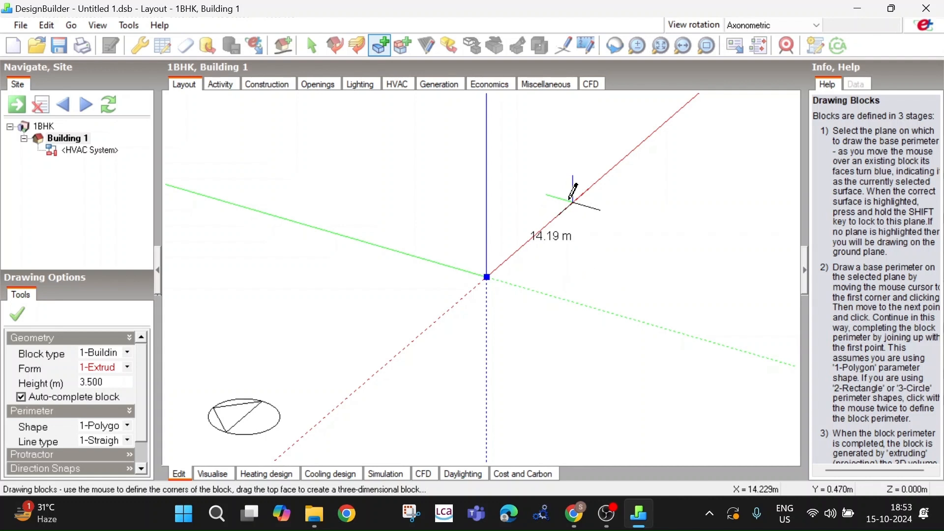
{"action": "type", "text": "6"}
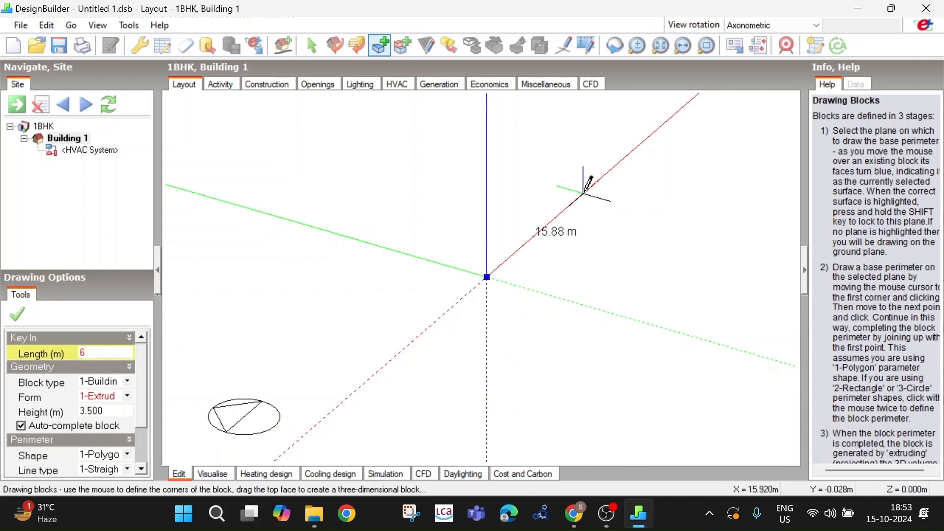
{"action": "key", "text": "Return"}
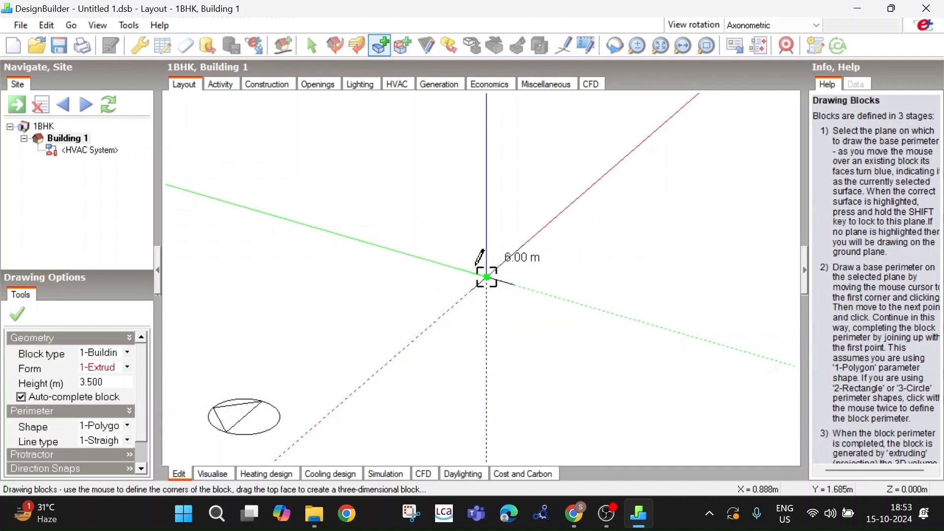
Draw the second perimeter edge 6 m long at right angles to the first and close the square outline at the origin to generate the block
{"action": "scroll", "coordinate": [475, 265], "scroll_direction": "up", "scroll_amount": 5}
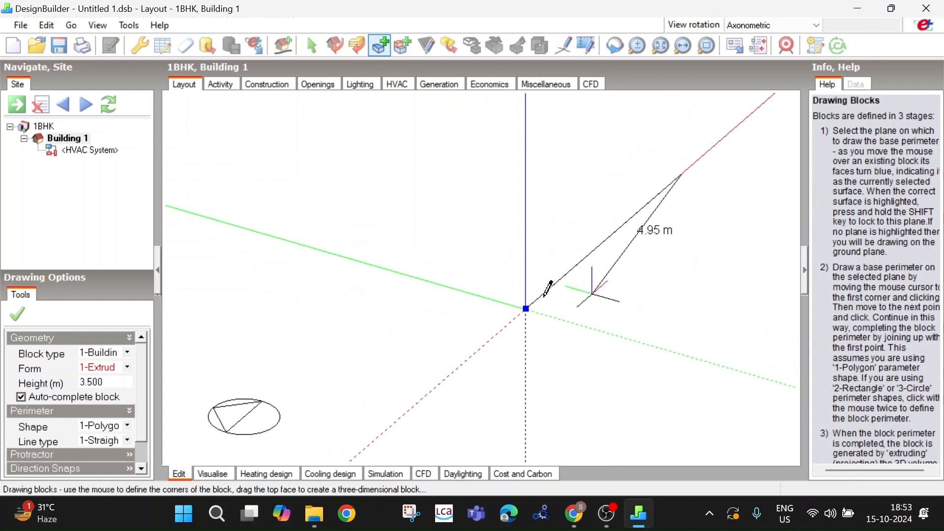
{"action": "left_click", "coordinate": [532, 308]}
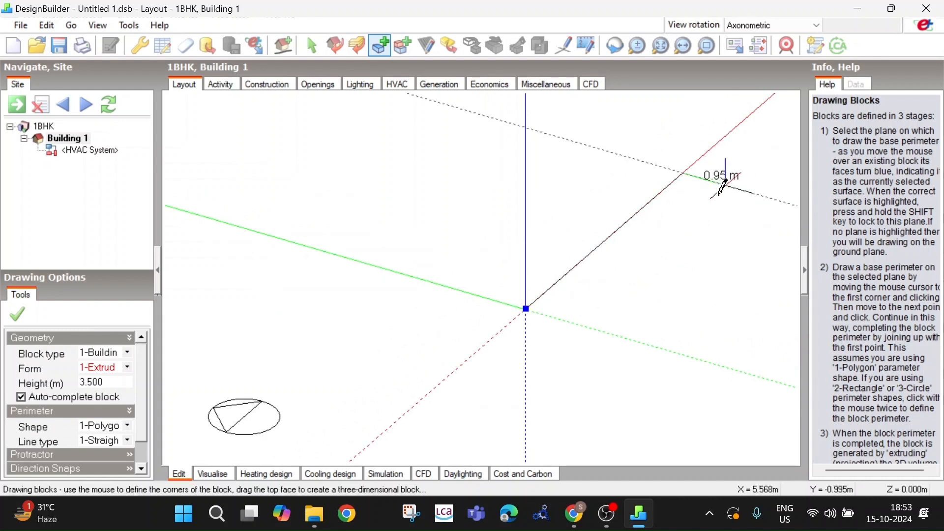
{"action": "scroll", "coordinate": [745, 184], "scroll_direction": "down", "scroll_amount": 3}
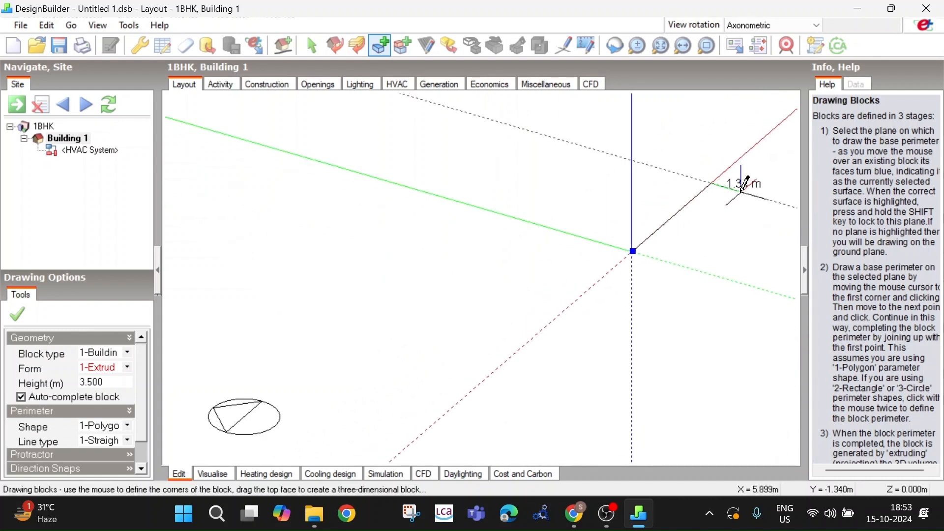
{"action": "mouse_move", "coordinate": [745, 184]}
{"action": "middle_mouse_down"}
{"action": "mouse_move", "coordinate": [366, 191]}
{"action": "mouse_move", "coordinate": [633, 222]}
{"action": "mouse_move", "coordinate": [431, 221]}
{"action": "mouse_move", "coordinate": [327, 204]}
{"action": "mouse_move", "coordinate": [762, 190]}
{"action": "middle_mouse_up"}
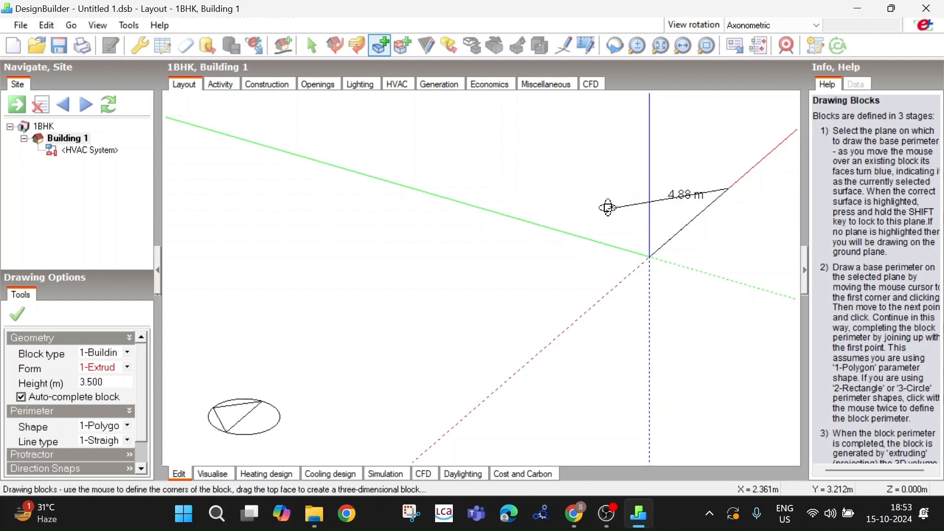
{"action": "middle_click_drag", "start_coordinate": [608, 207], "coordinate": [563, 207]}
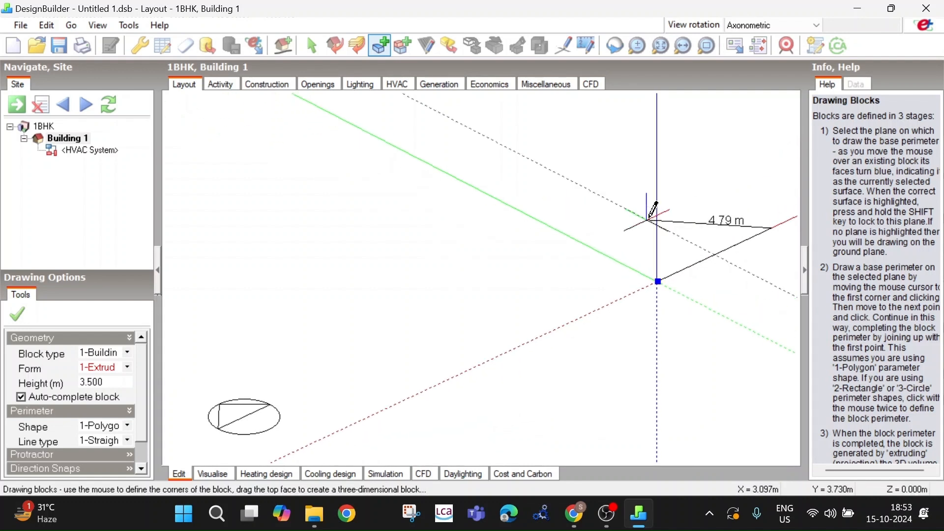
{"action": "middle_click_drag", "start_coordinate": [654, 209], "coordinate": [412, 222]}
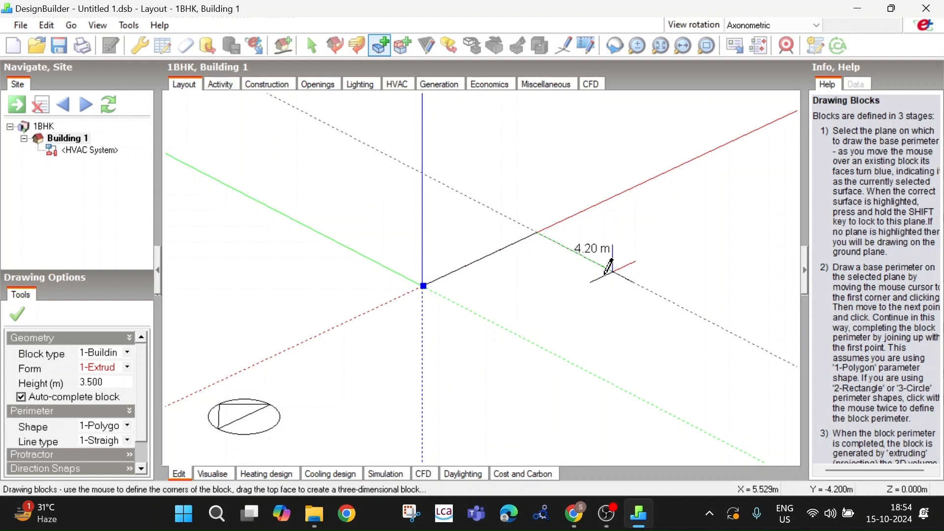
{"action": "type", "text": "6"}
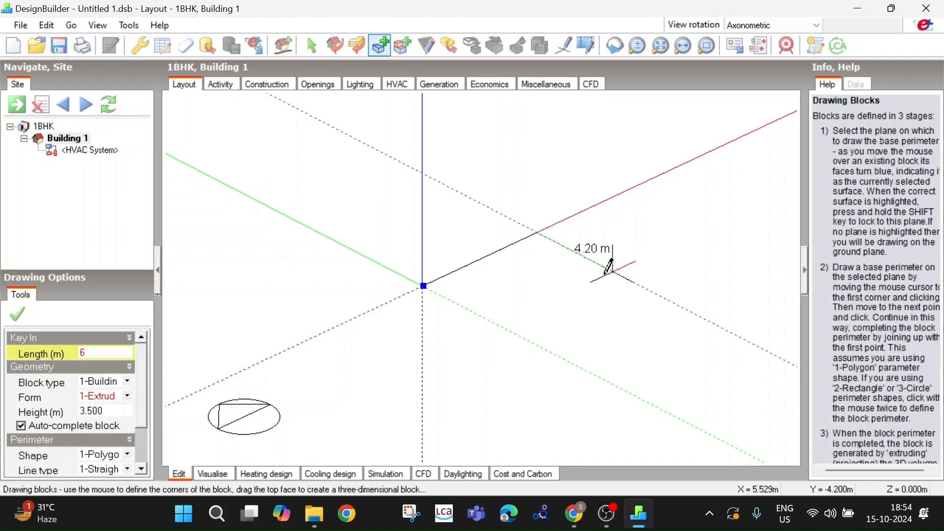
{"action": "key", "text": "Return"}
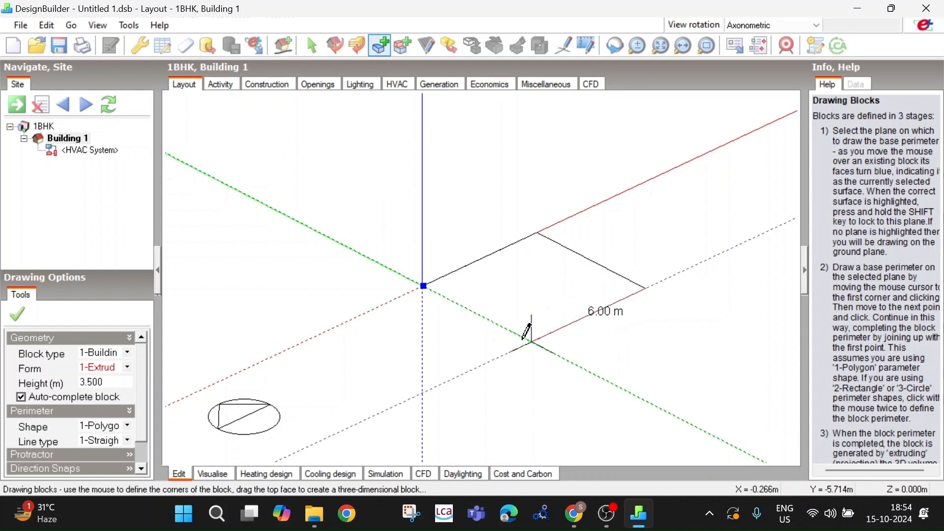
{"action": "left_click", "coordinate": [423, 285]}
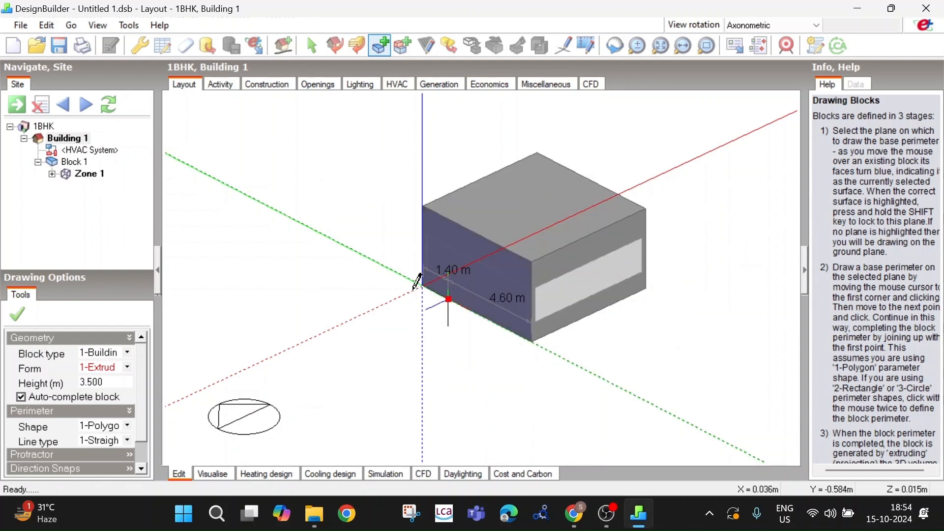
Examine the extruded block from several sides, including its glazed walls, roof and height setting
{"action": "middle_click_drag", "start_coordinate": [217, 273], "coordinate": [416, 277]}
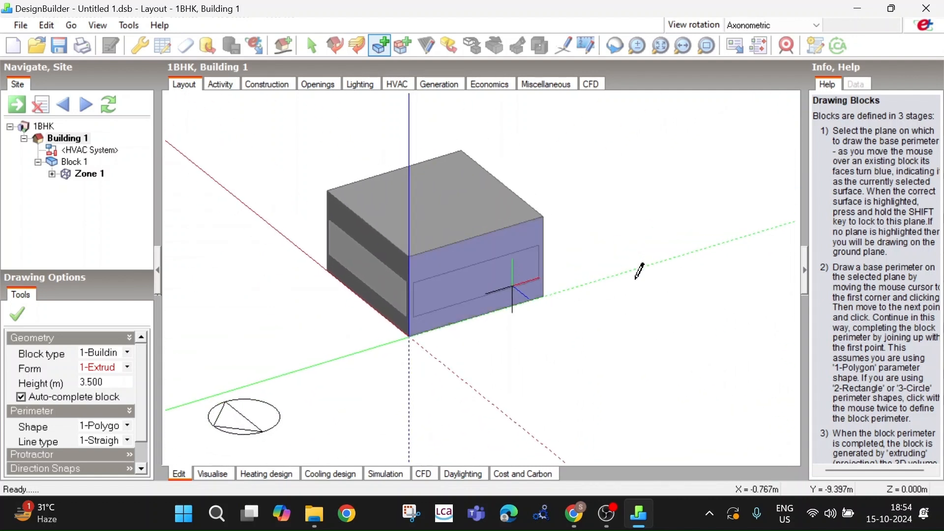
{"action": "scroll", "coordinate": [632, 270], "scroll_direction": "down", "scroll_amount": 3}
{"action": "middle_click_drag", "start_coordinate": [581, 290], "coordinate": [543, 314]}
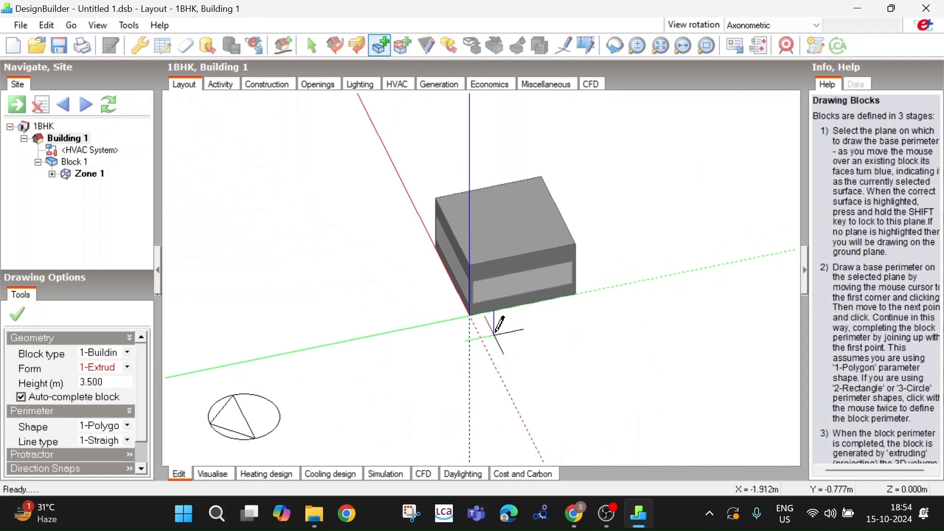
{"action": "scroll", "coordinate": [314, 290], "scroll_direction": "up", "scroll_amount": 3}
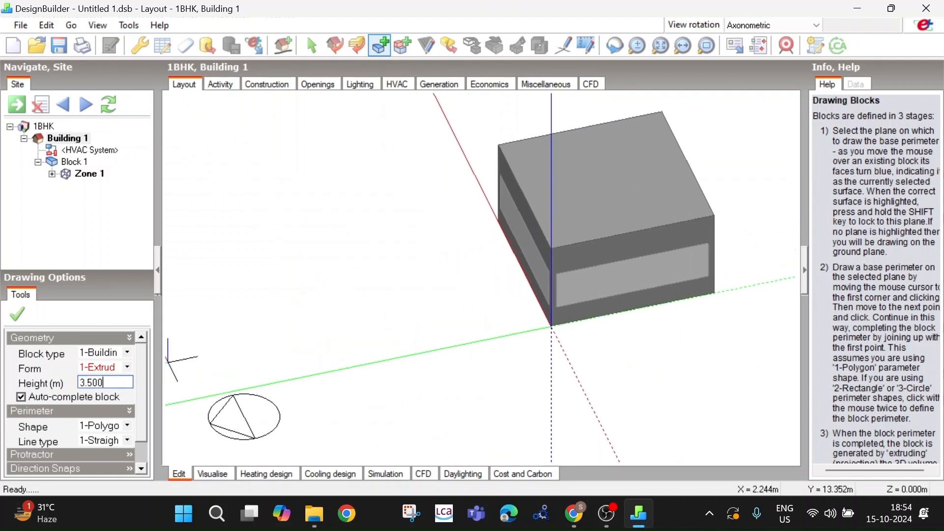
{"action": "scroll", "coordinate": [434, 293], "scroll_direction": "down", "scroll_amount": 2}
{"action": "middle_click_drag", "start_coordinate": [406, 295], "coordinate": [405, 255]}
{"action": "scroll", "coordinate": [596, 312], "scroll_direction": "up", "scroll_amount": 3}
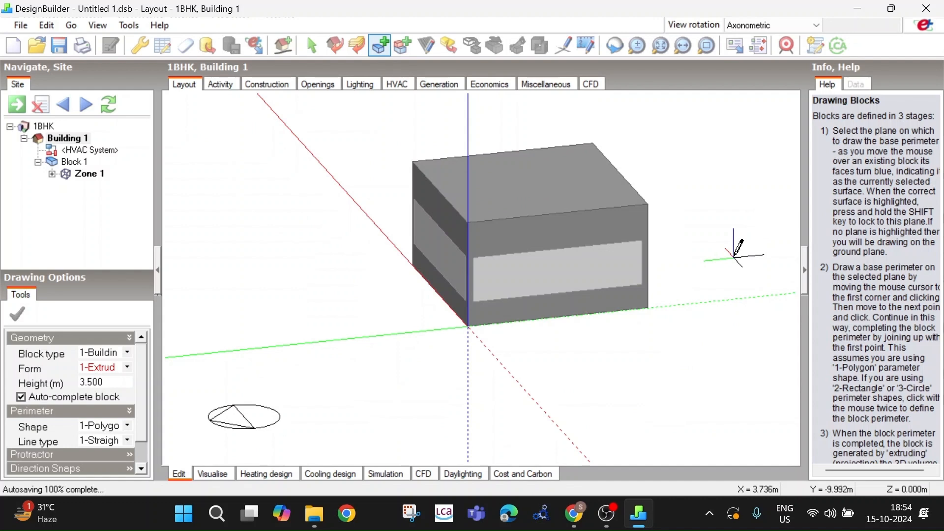
{"action": "scroll", "coordinate": [730, 216], "scroll_direction": "down", "scroll_amount": 2}
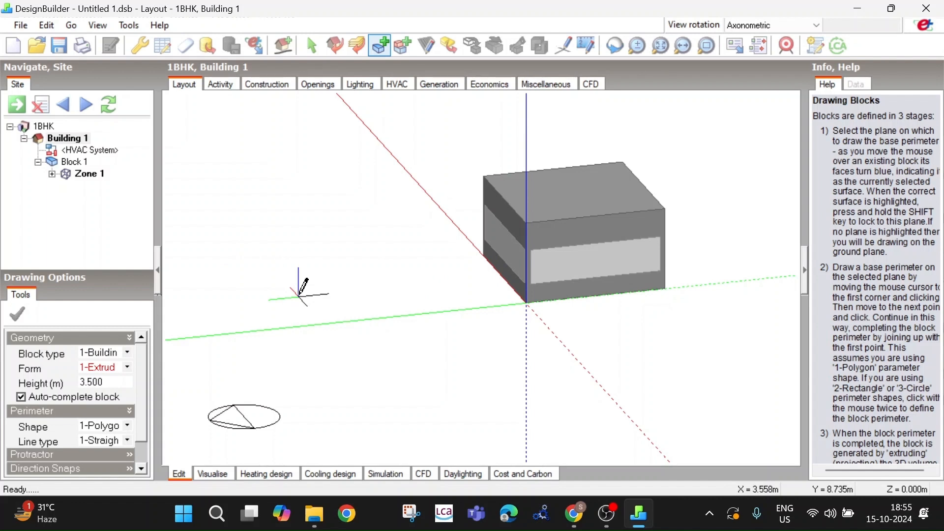
Switch to the Google Meet window to check on the participants, and return to DesignBuilder
{"action": "mouse_move", "coordinate": [574, 513]}
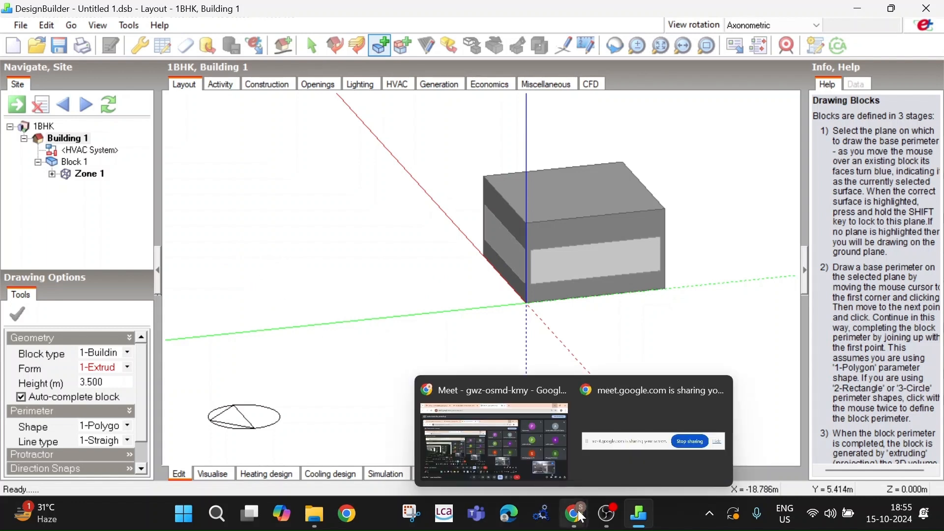
{"action": "left_click", "coordinate": [519, 435]}
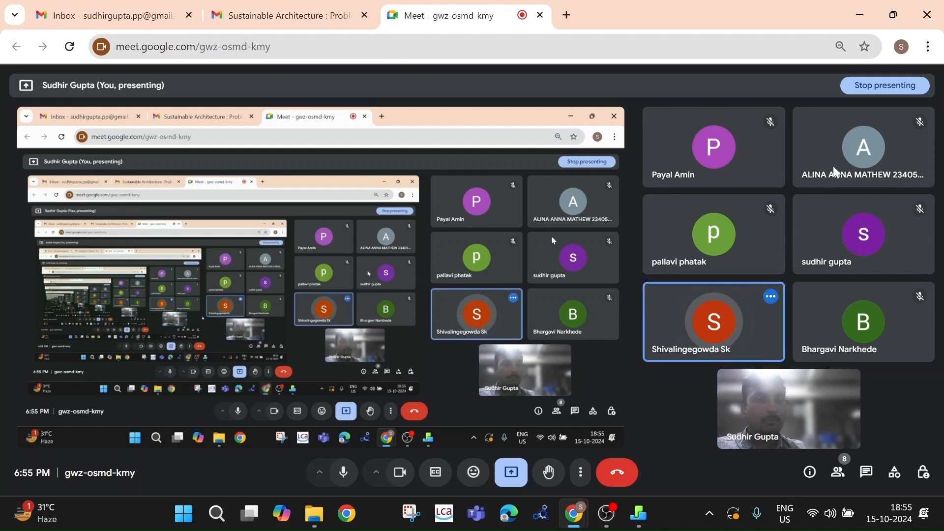
{"action": "left_click", "coordinate": [863, 12]}
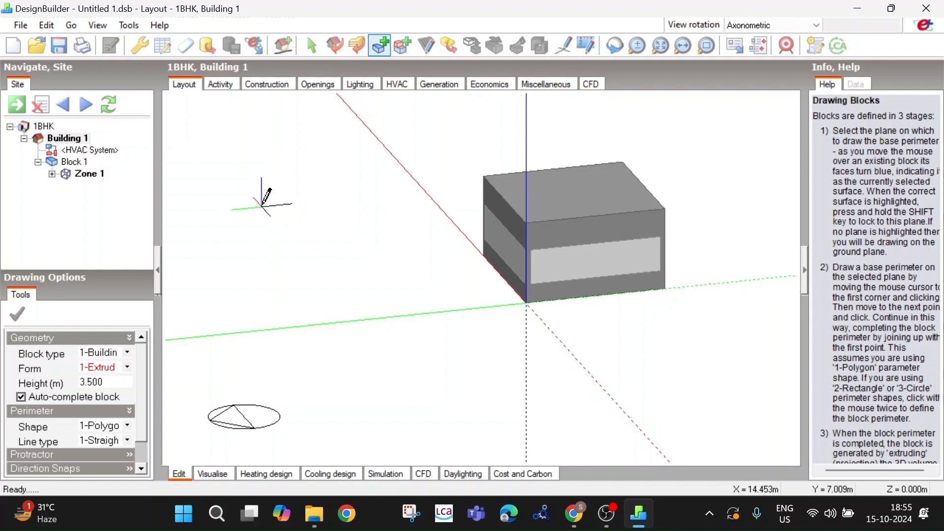
Cancel the block drawing command and expand Zone 1 in the model tree to list its surfaces
{"action": "right_click", "coordinate": [313, 204]}
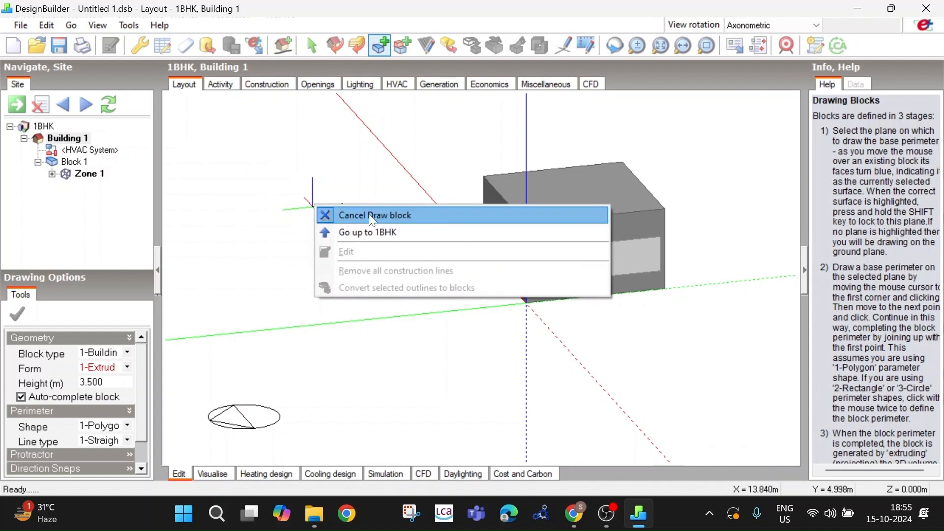
{"action": "left_click", "coordinate": [293, 178]}
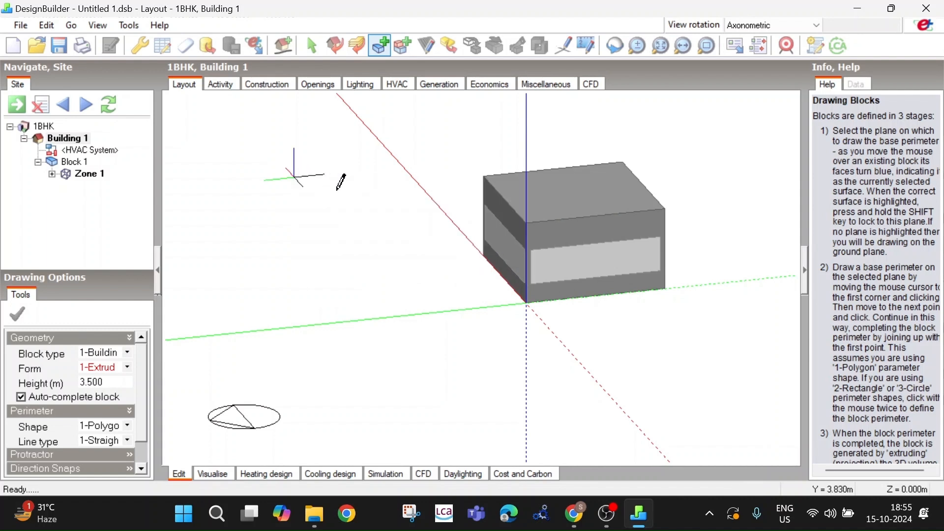
{"action": "right_click", "coordinate": [356, 196]}
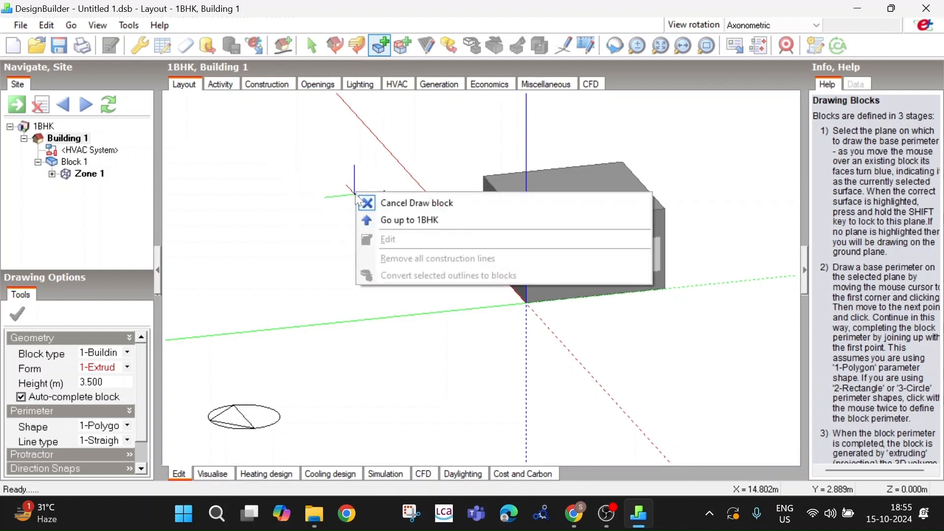
{"action": "left_click", "coordinate": [411, 206]}
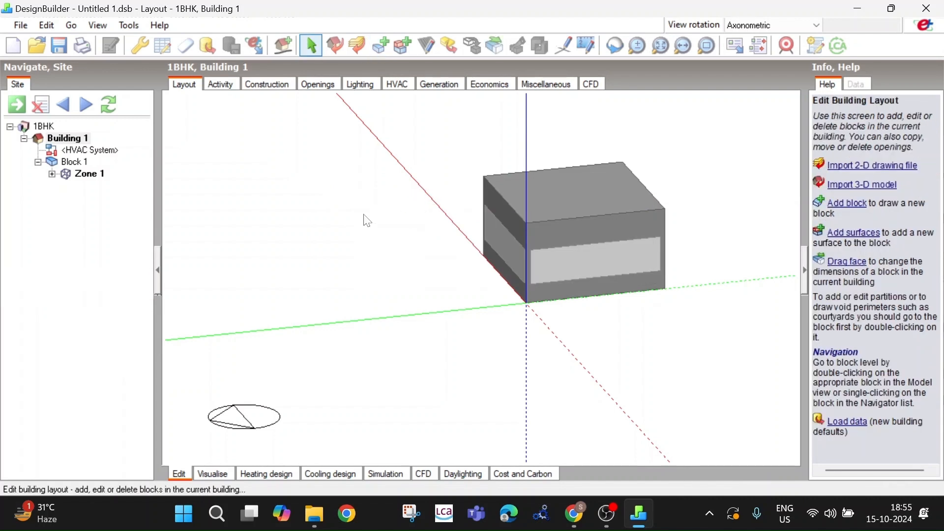
{"action": "left_click", "coordinate": [52, 174]}
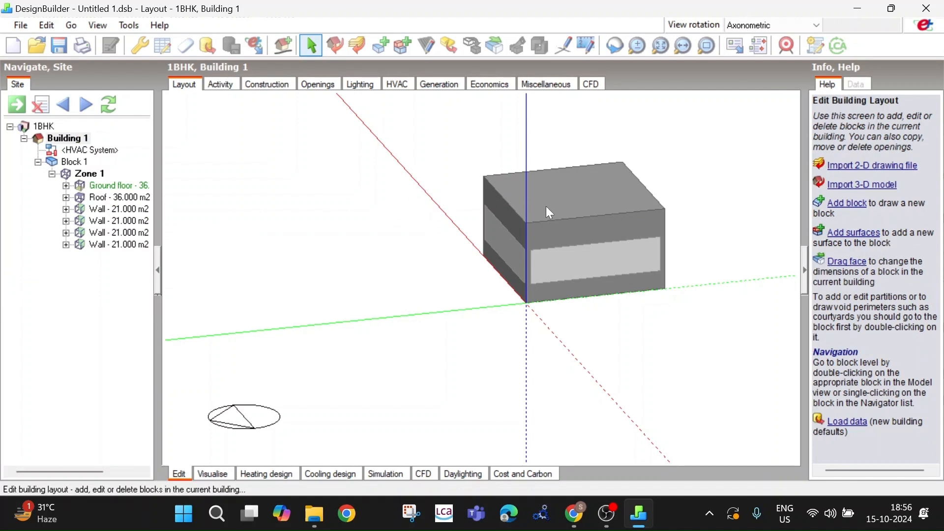
Measure the block's edges from the origin with a construction line, including the vertical corner edge, and cancel the line
{"action": "middle_click_drag", "start_coordinate": [511, 186], "coordinate": [545, 220]}
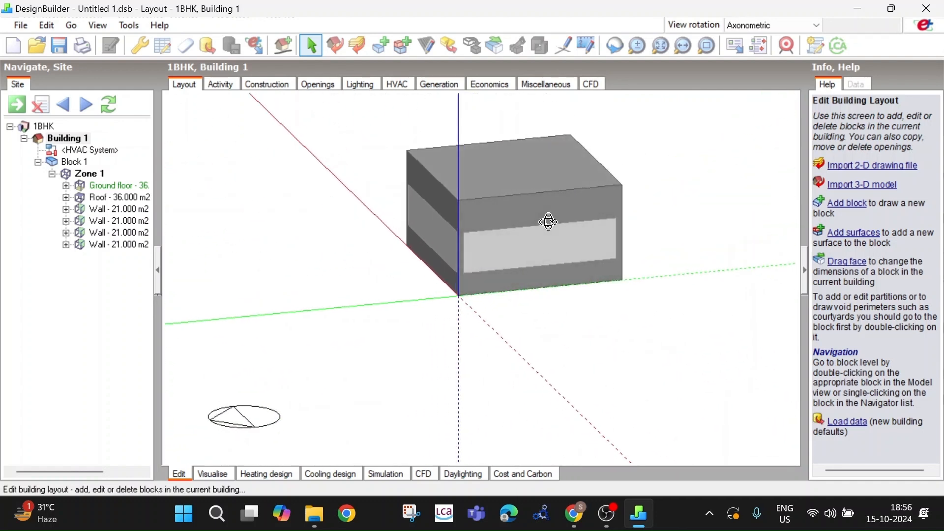
{"action": "middle_click_drag", "start_coordinate": [654, 206], "coordinate": [655, 204]}
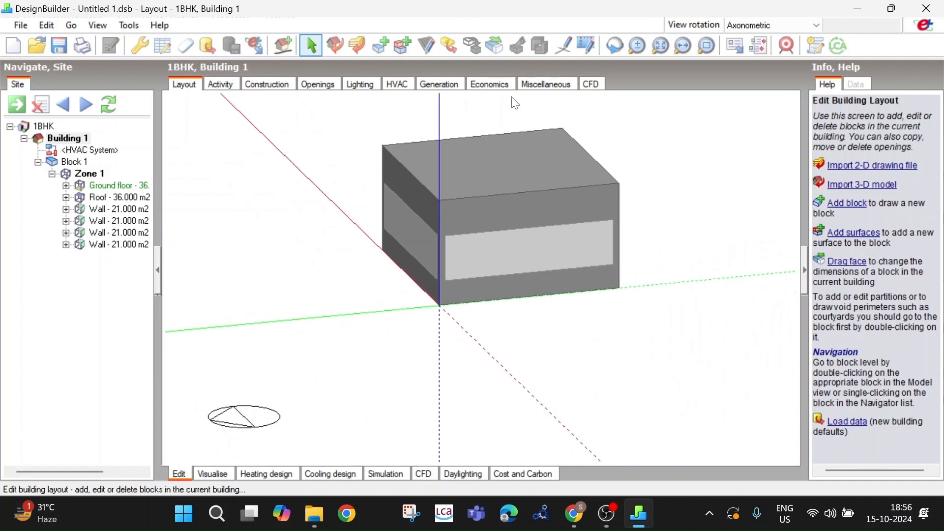
{"action": "left_click", "coordinate": [564, 49]}
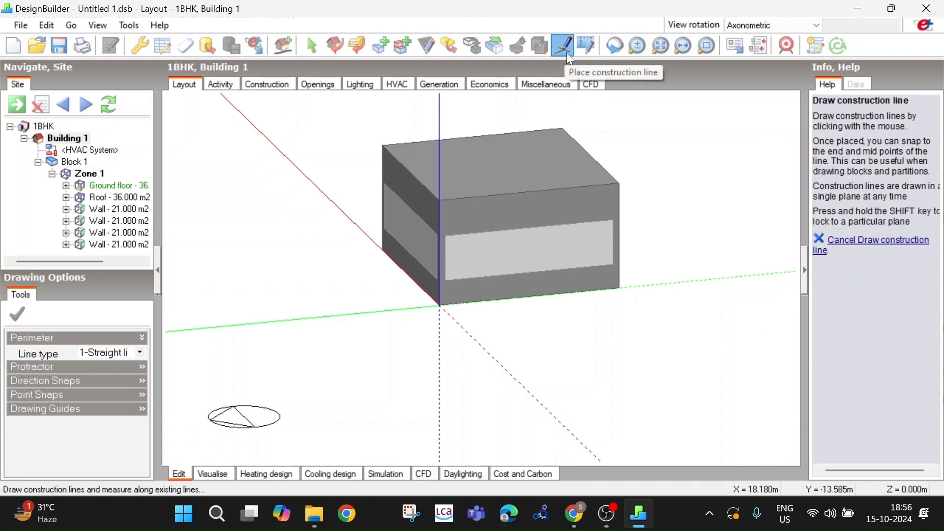
{"action": "left_click", "coordinate": [440, 304]}
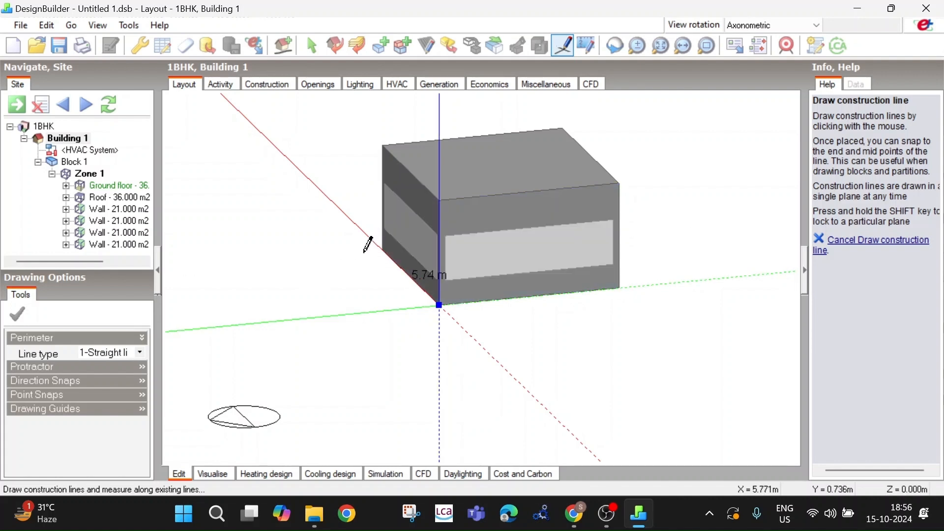
{"action": "middle_click_drag", "start_coordinate": [385, 255], "coordinate": [421, 251]}
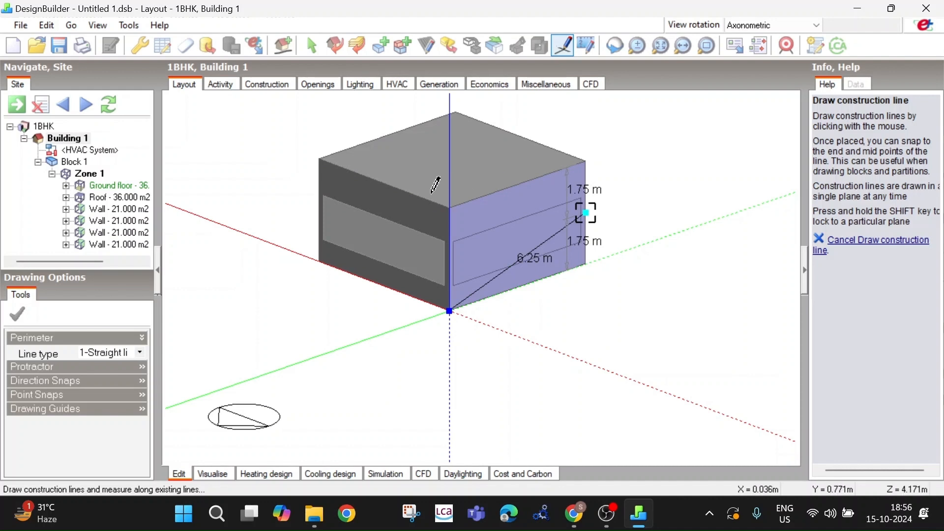
{"action": "scroll", "coordinate": [436, 199], "scroll_direction": "up", "scroll_amount": 3}
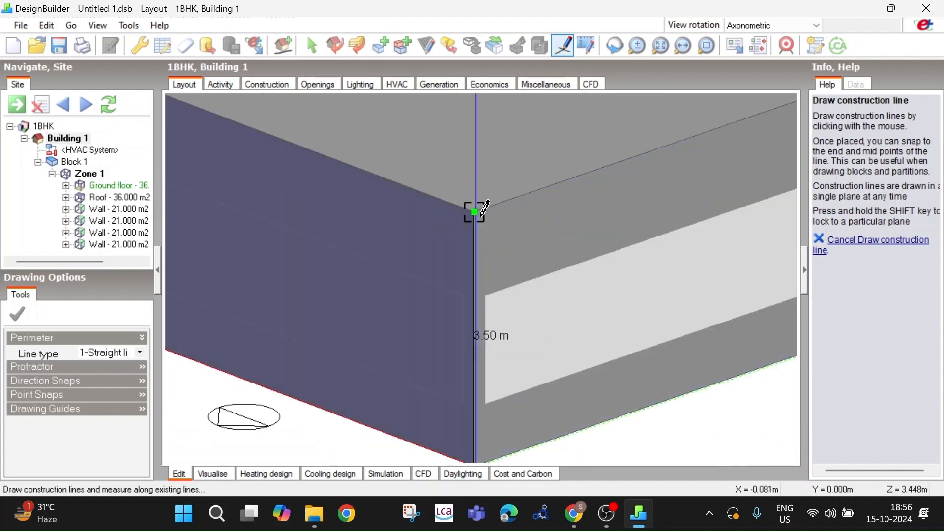
{"action": "scroll", "coordinate": [479, 210], "scroll_direction": "down", "scroll_amount": 3}
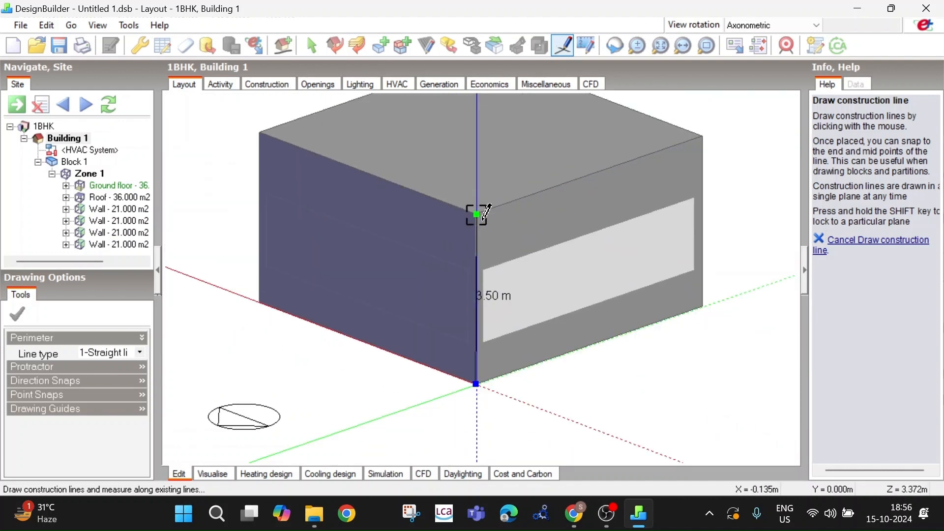
{"action": "right_click", "coordinate": [240, 354]}
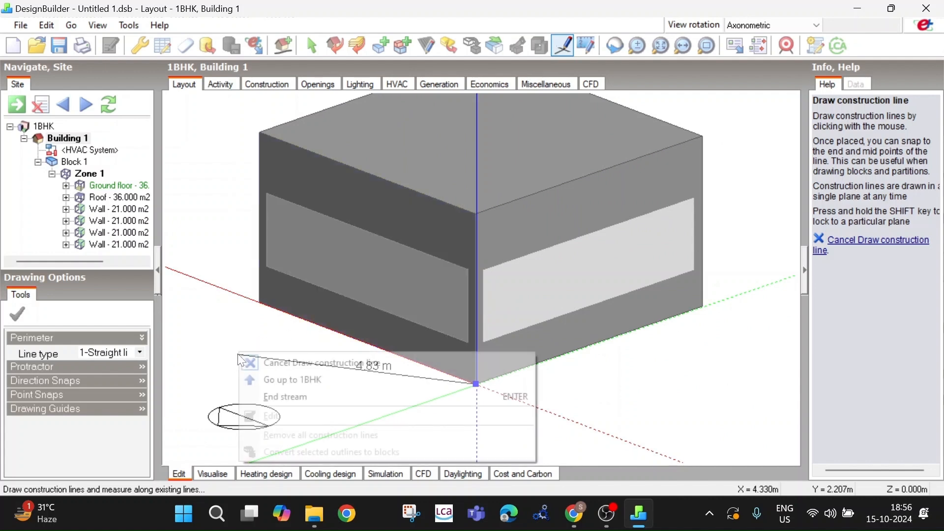
{"action": "left_click", "coordinate": [284, 368]}
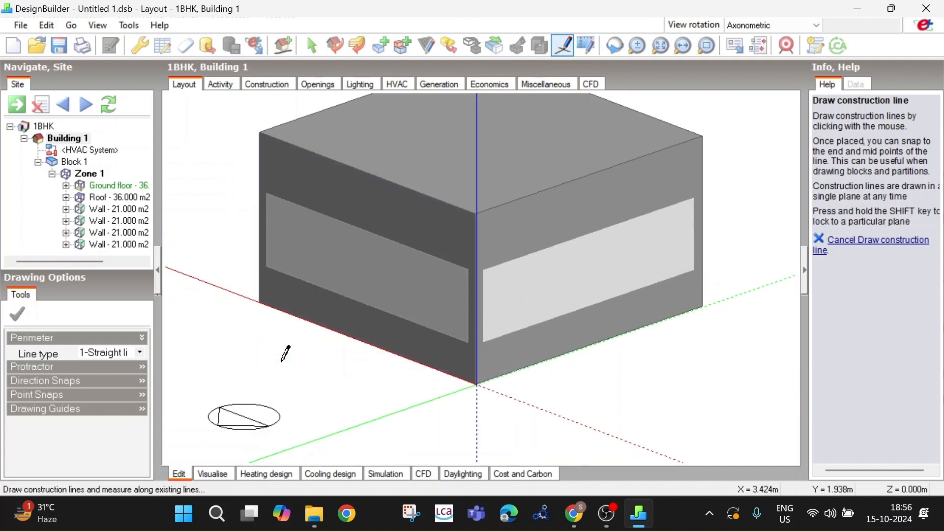
Trace construction lines from the origin around the glazed wall's edges to check its length and height, and cancel the command
{"action": "left_click", "coordinate": [567, 49]}
{"action": "scroll", "coordinate": [555, 189], "scroll_direction": "down", "scroll_amount": 2}
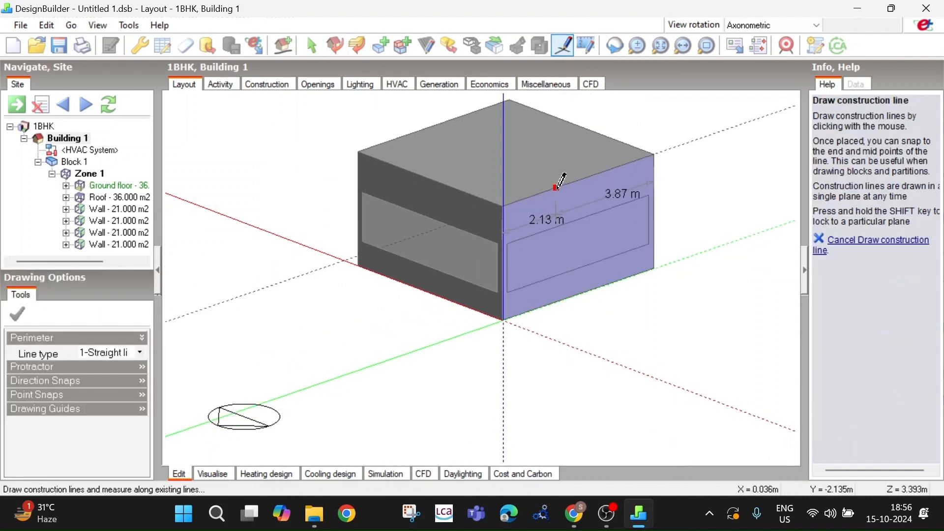
{"action": "left_click", "coordinate": [500, 309]}
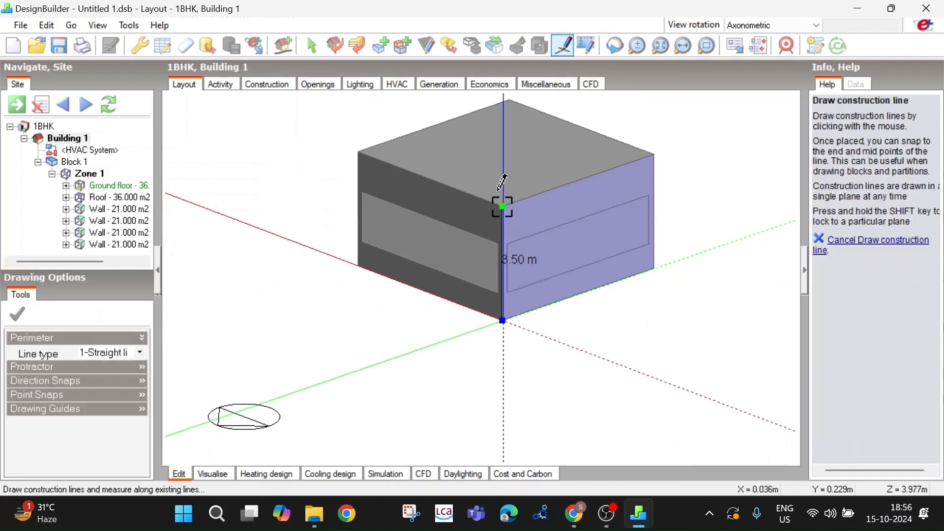
{"action": "left_click", "coordinate": [654, 267]}
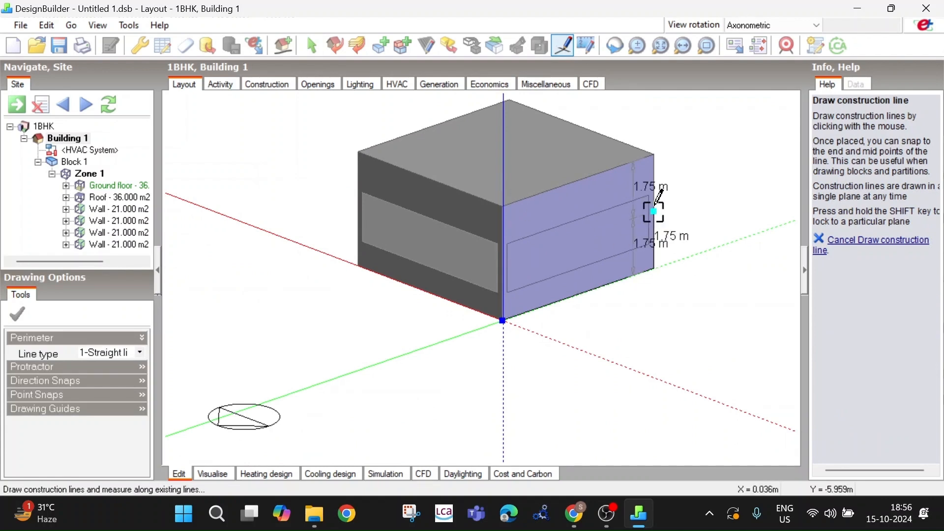
{"action": "left_click", "coordinate": [654, 155]}
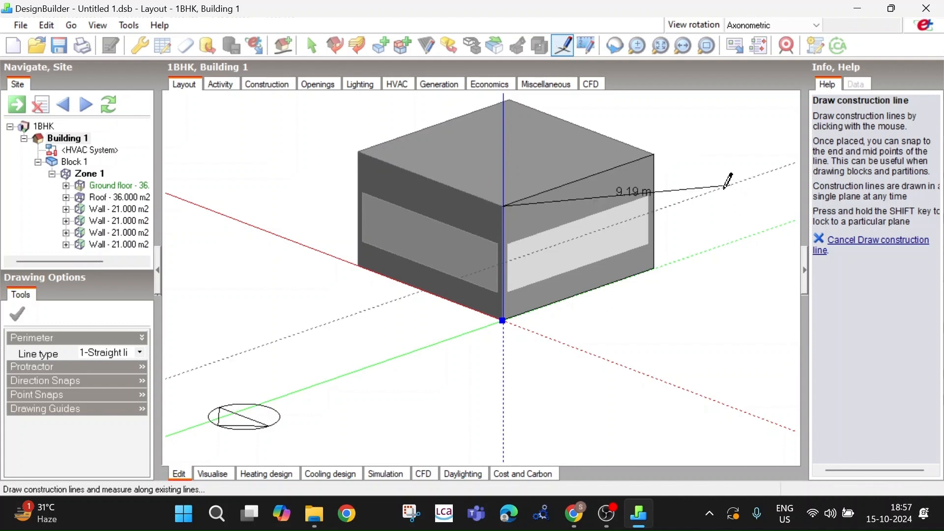
{"action": "right_click", "coordinate": [708, 189]}
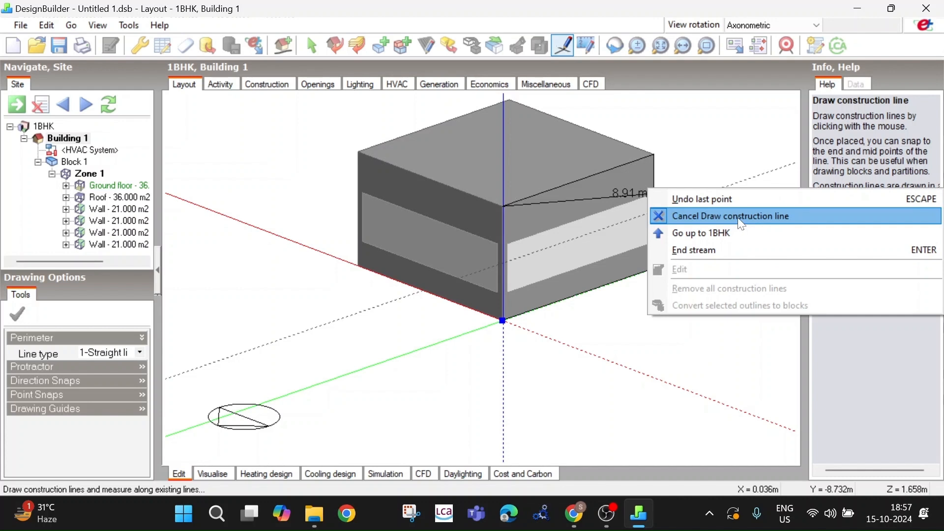
{"action": "left_click", "coordinate": [742, 216]}
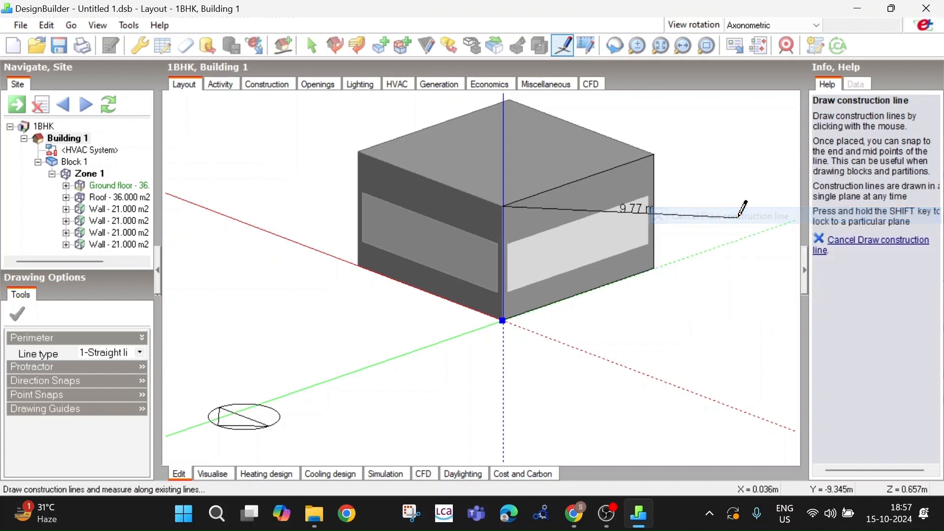
Examine the block's glazed walls and roof from several angles and distances
{"action": "middle_click_drag", "start_coordinate": [710, 188], "coordinate": [705, 209]}
{"action": "scroll", "coordinate": [597, 238], "scroll_direction": "up", "scroll_amount": 4}
{"action": "scroll", "coordinate": [597, 237], "scroll_direction": "down", "scroll_amount": 4}
{"action": "middle_click_drag", "start_coordinate": [593, 225], "coordinate": [561, 197]}
{"action": "scroll", "coordinate": [645, 201], "scroll_direction": "up", "scroll_amount": 3}
{"action": "middle_click_drag", "start_coordinate": [638, 201], "coordinate": [652, 215]}
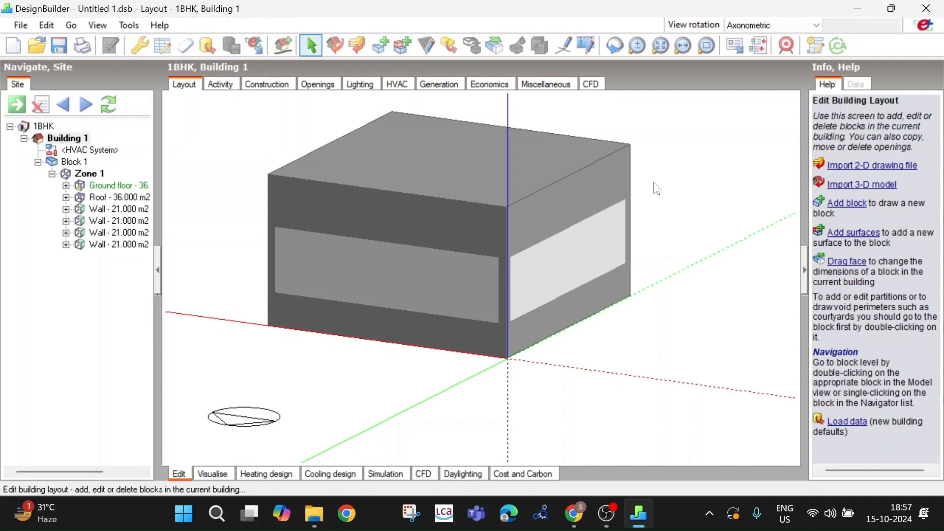
{"action": "scroll", "coordinate": [658, 190], "scroll_direction": "down", "scroll_amount": 2}
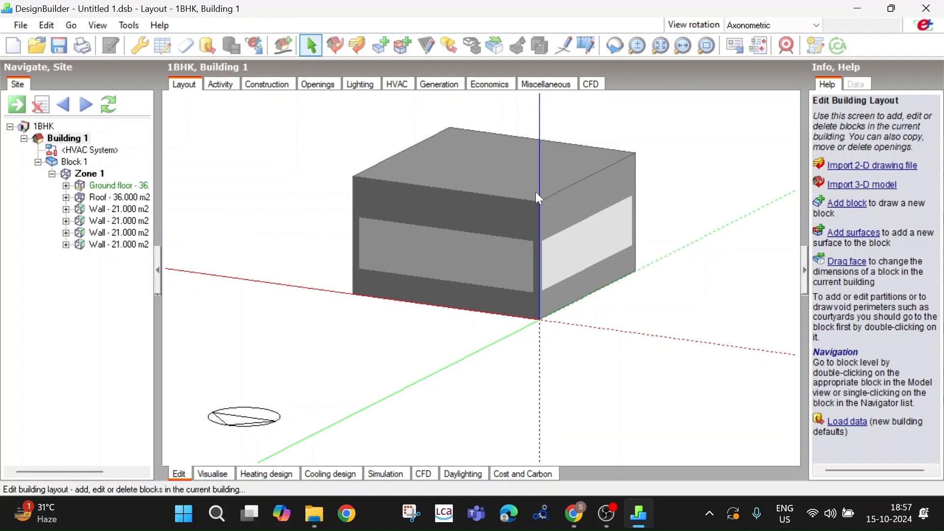
{"action": "middle_click_drag", "start_coordinate": [658, 187], "coordinate": [543, 225]}
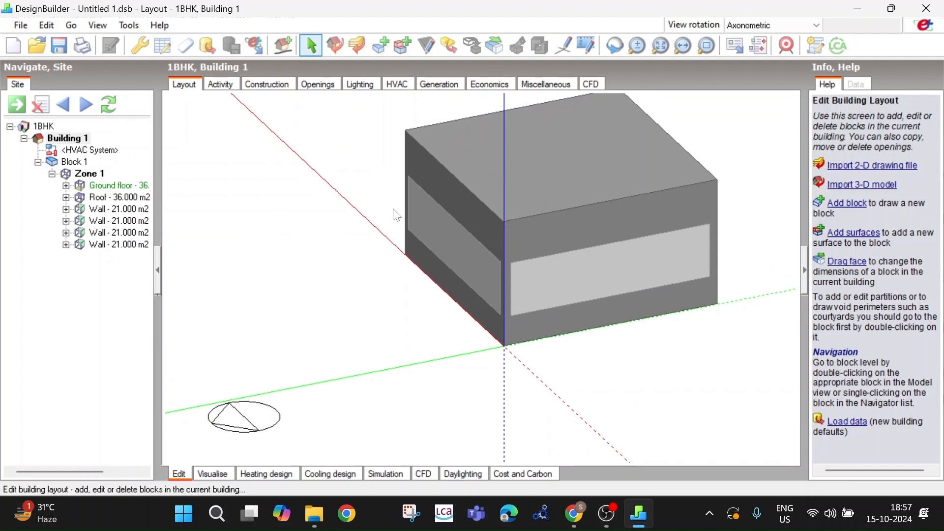
{"action": "middle_click_drag", "start_coordinate": [413, 209], "coordinate": [500, 253]}
Reset the view rotation to Axonometric and inspect the block from the side where it meets the origin
{"action": "left_click", "coordinate": [771, 27]}
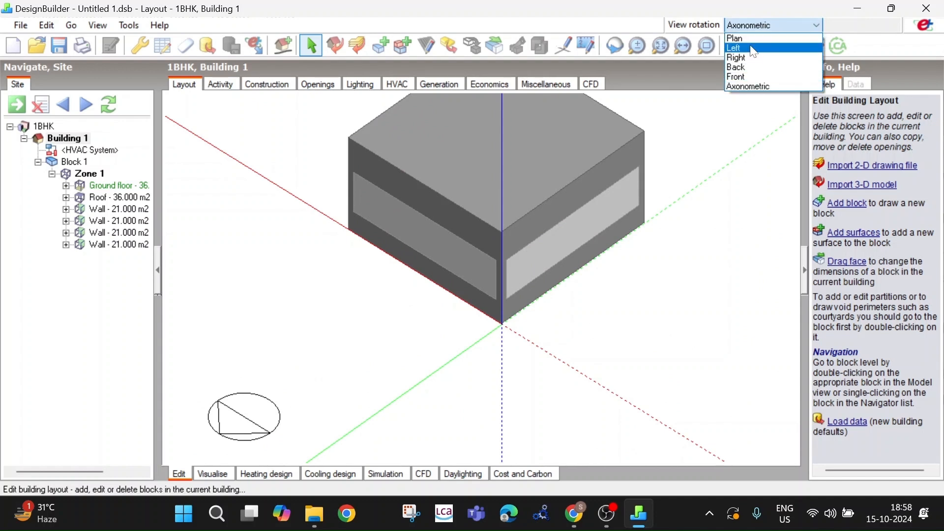
{"action": "left_click", "coordinate": [748, 85]}
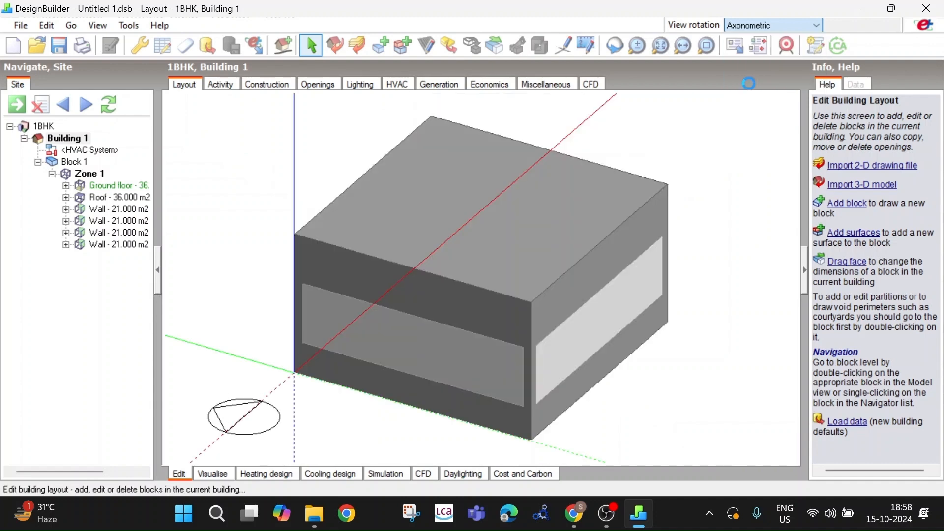
{"action": "middle_click_drag", "start_coordinate": [261, 350], "coordinate": [367, 329]}
{"action": "scroll", "coordinate": [368, 330], "scroll_direction": "down", "scroll_amount": 2}
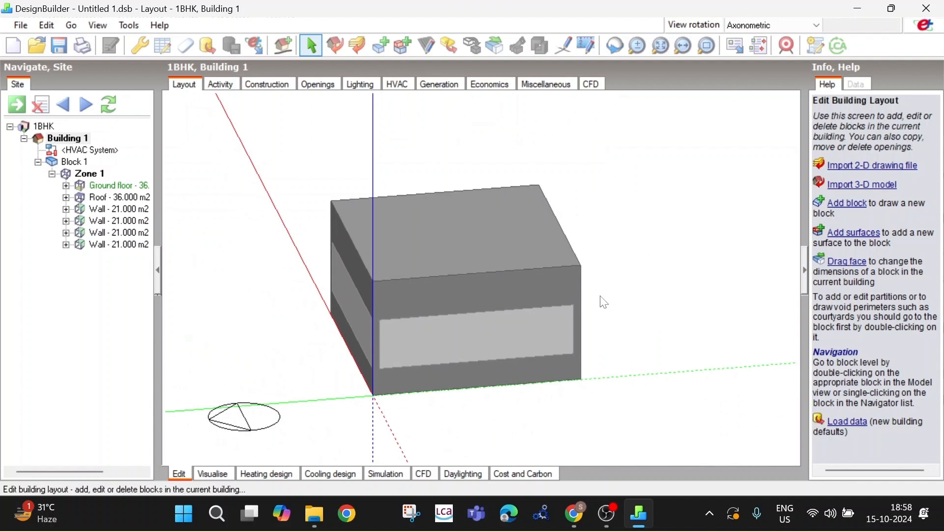
{"action": "scroll", "coordinate": [528, 286], "scroll_direction": "up", "scroll_amount": 2}
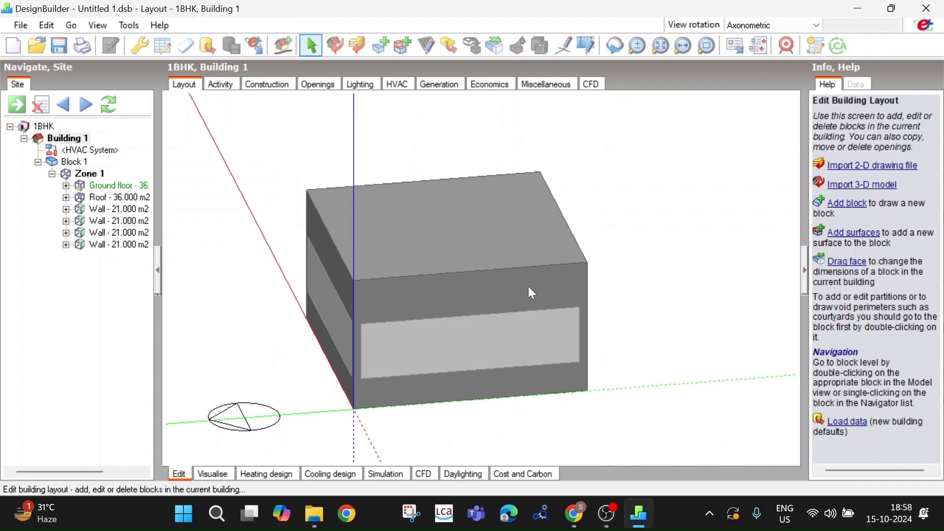
{"action": "mouse_move", "coordinate": [508, 283]}
{"action": "middle_mouse_down"}
{"action": "mouse_move", "coordinate": [509, 317]}
{"action": "mouse_move", "coordinate": [461, 339]}
{"action": "mouse_move", "coordinate": [493, 280]}
{"action": "middle_mouse_up"}
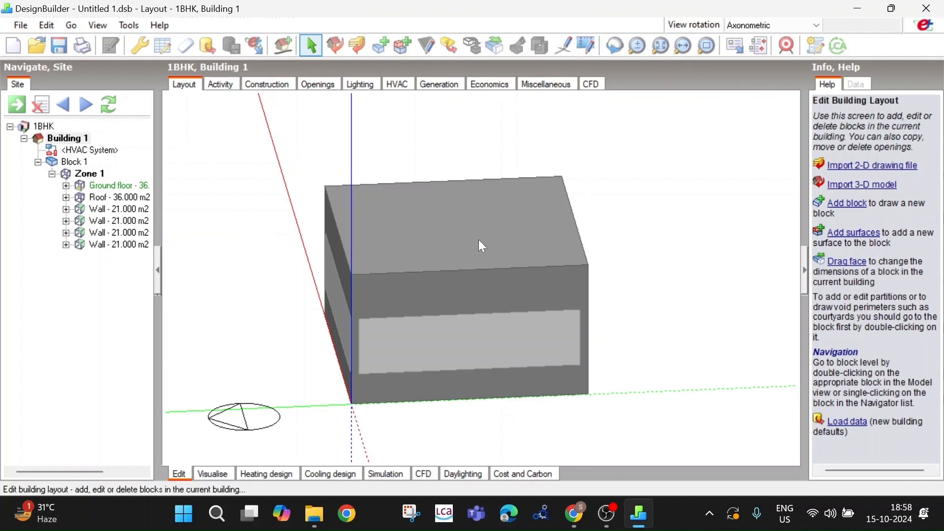
Select the block and stretch its top face vertically to a height of 3.00 m
{"action": "left_click", "coordinate": [451, 248]}
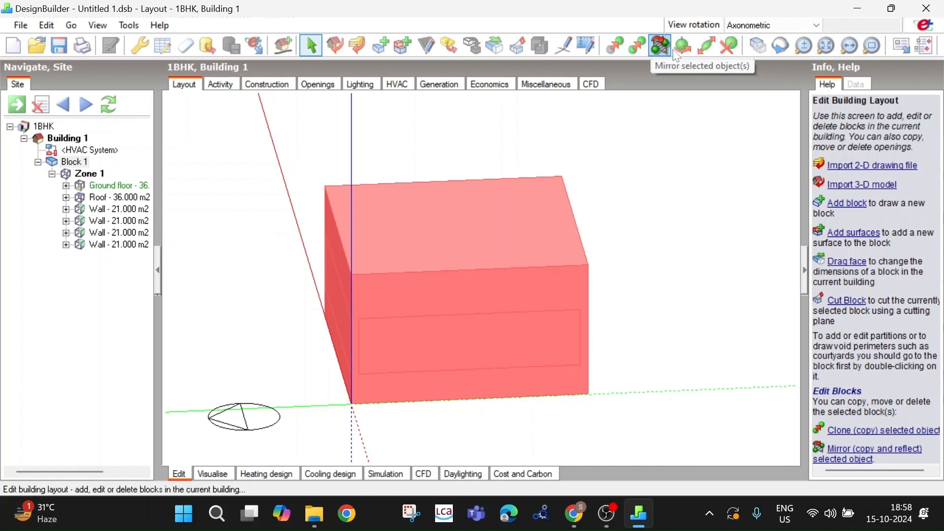
{"action": "left_click", "coordinate": [706, 50]}
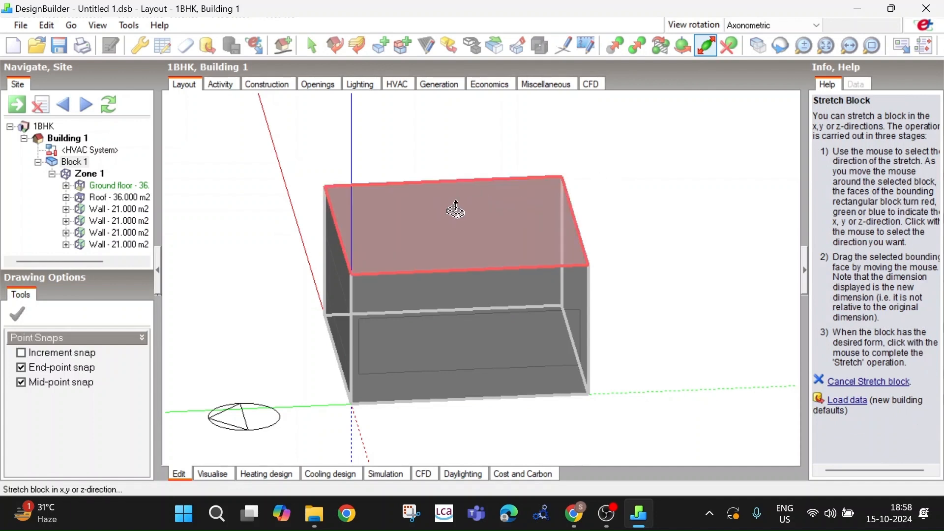
{"action": "middle_click_drag", "start_coordinate": [591, 208], "coordinate": [635, 223]}
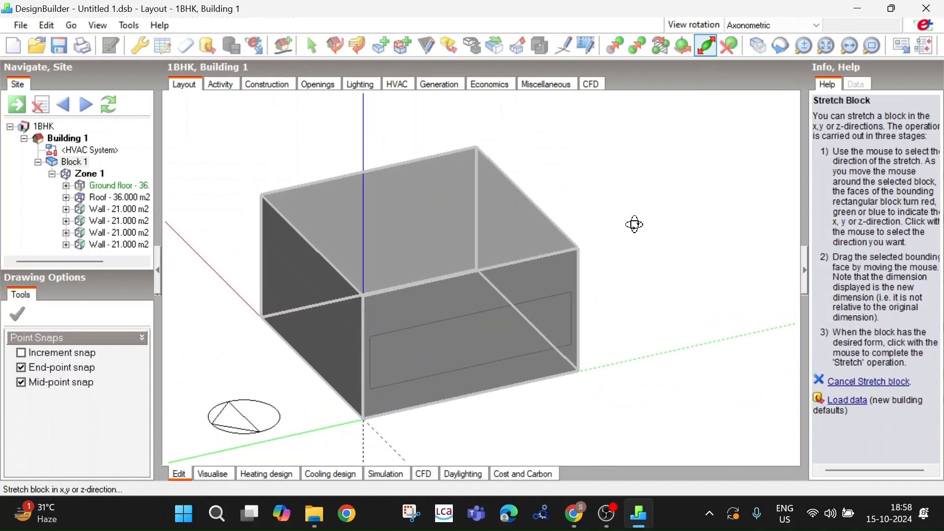
{"action": "left_click", "coordinate": [429, 234]}
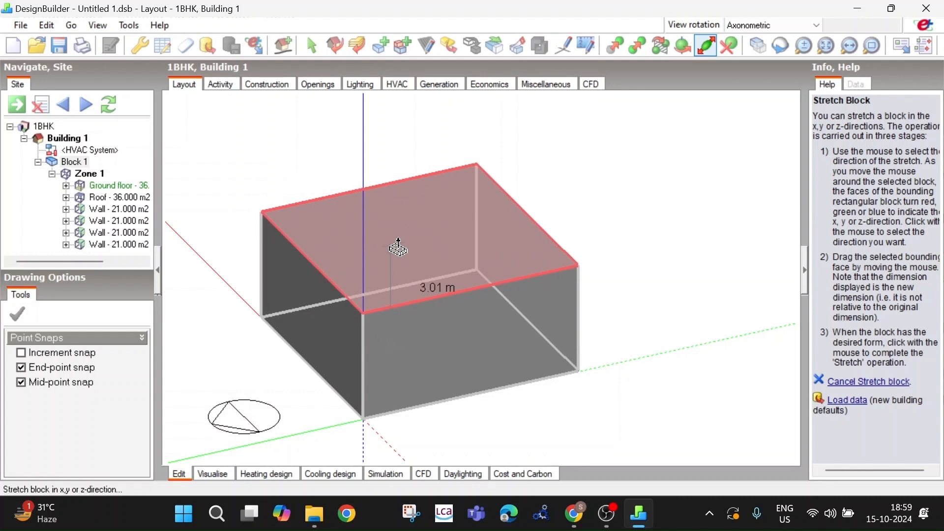
{"action": "scroll", "coordinate": [400, 247], "scroll_direction": "up", "scroll_amount": 3}
{"action": "scroll", "coordinate": [399, 255], "scroll_direction": "down", "scroll_amount": 1}
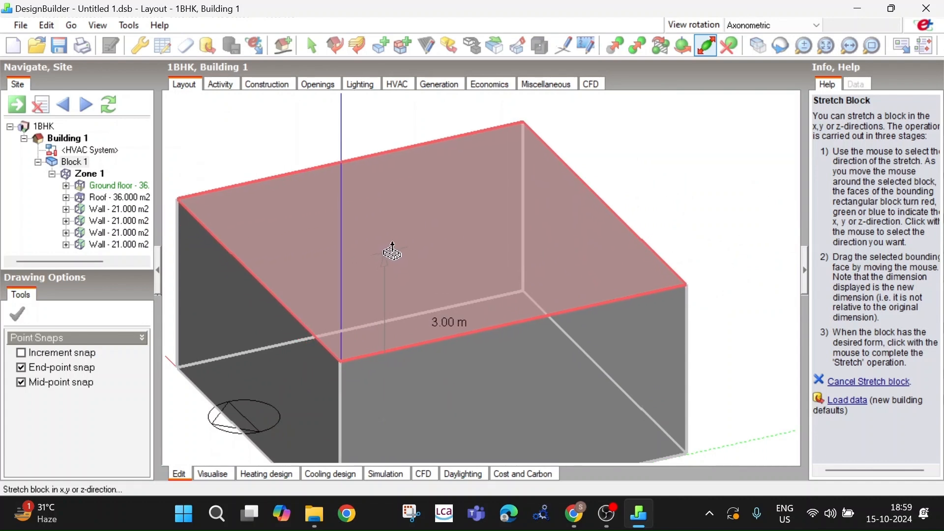
{"action": "left_click", "coordinate": [392, 252]}
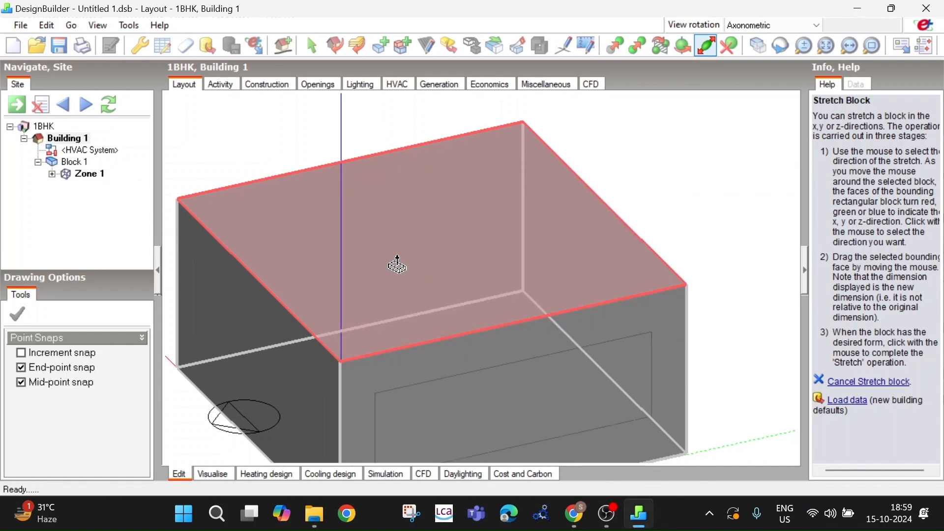
{"action": "scroll", "coordinate": [398, 265], "scroll_direction": "down", "scroll_amount": 3}
{"action": "middle_click_drag", "start_coordinate": [398, 265], "coordinate": [363, 226]}
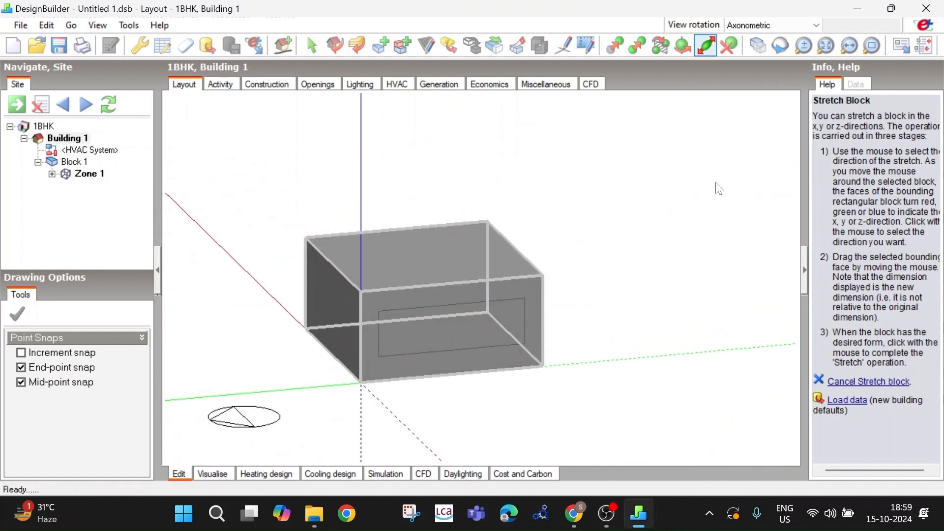
Leave the Stretch command, trace a construction line from the origin up the block's vertical corner edge to check its height, and cancel the line
{"action": "right_click", "coordinate": [614, 168]}
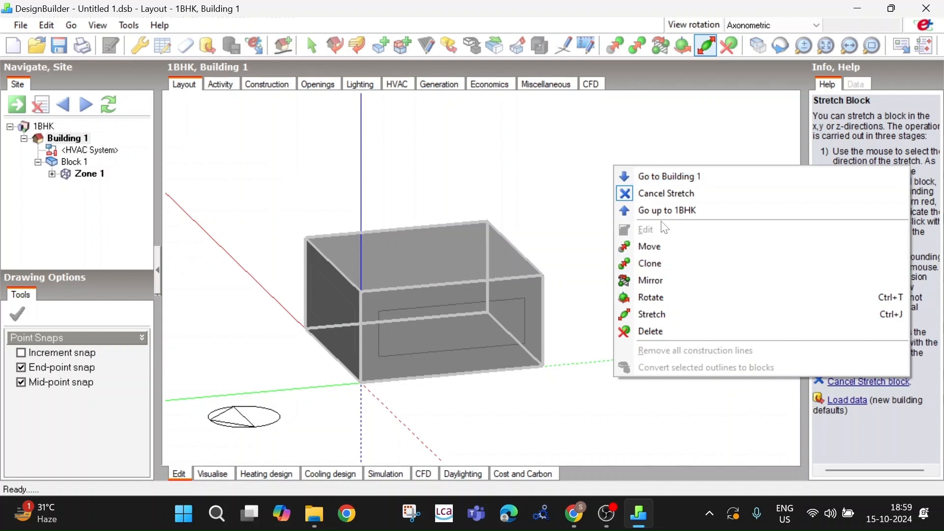
{"action": "left_click", "coordinate": [669, 195]}
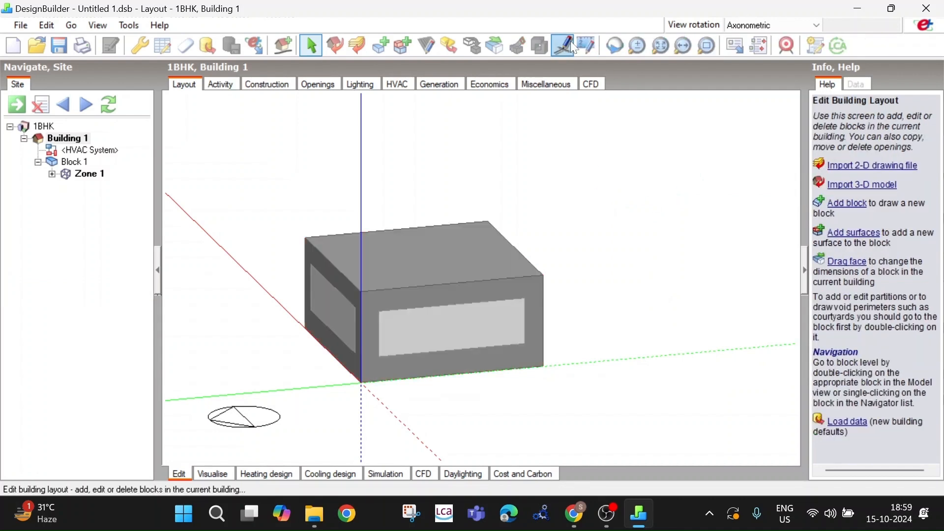
{"action": "left_click", "coordinate": [563, 45]}
{"action": "left_click", "coordinate": [361, 383]}
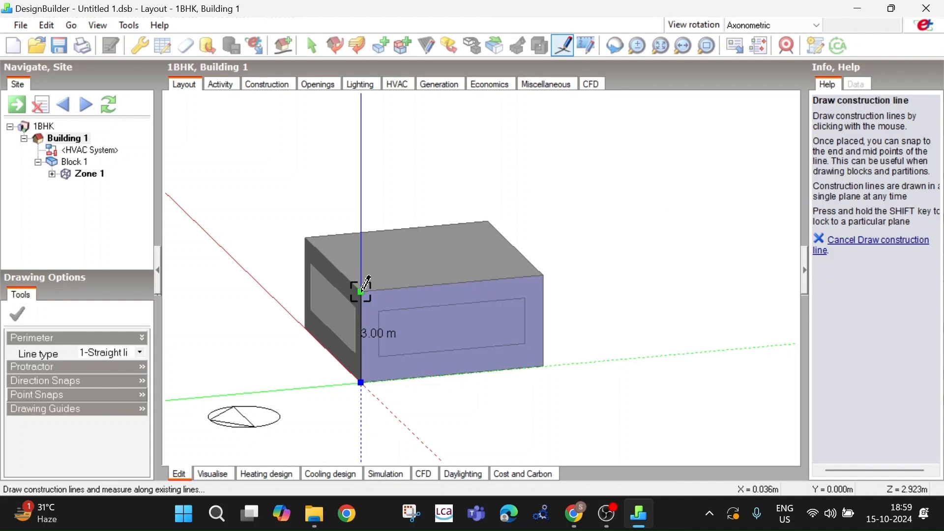
{"action": "scroll", "coordinate": [364, 287], "scroll_direction": "up", "scroll_amount": 3}
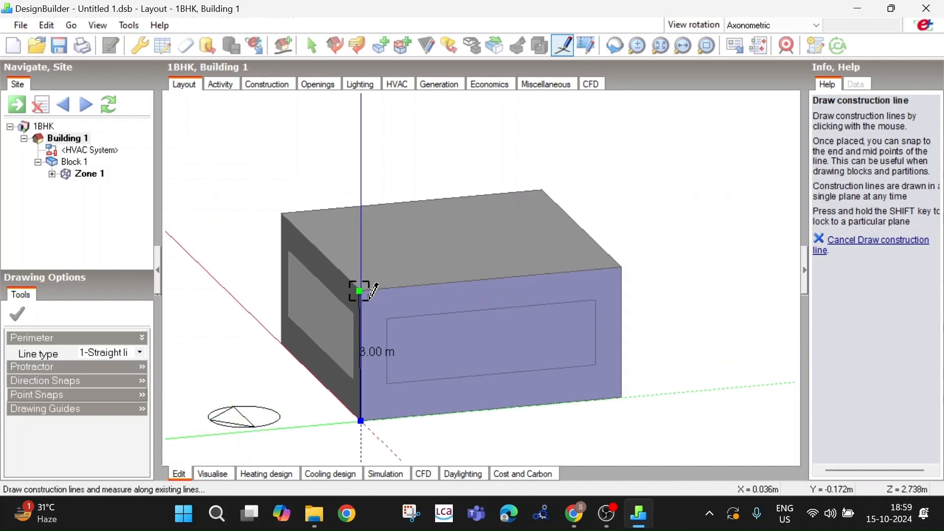
{"action": "right_click", "coordinate": [696, 245]}
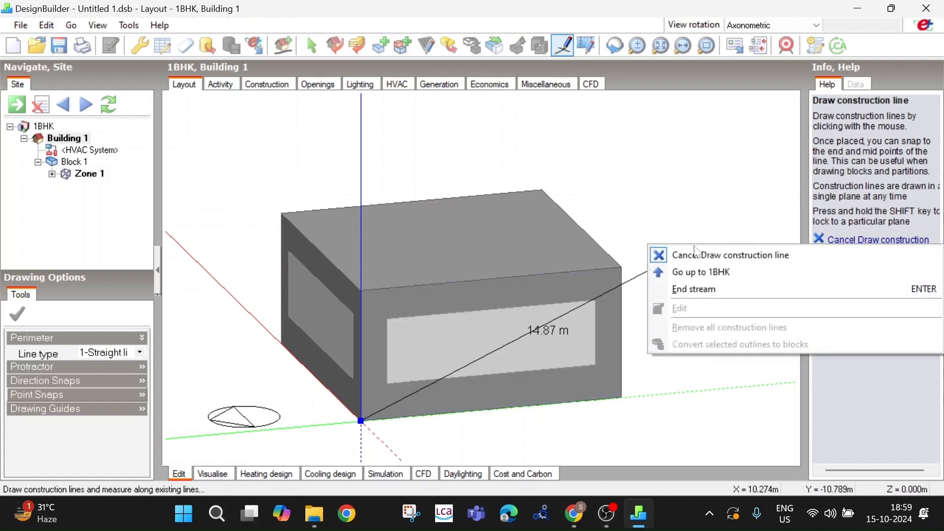
{"action": "left_click", "coordinate": [702, 284]}
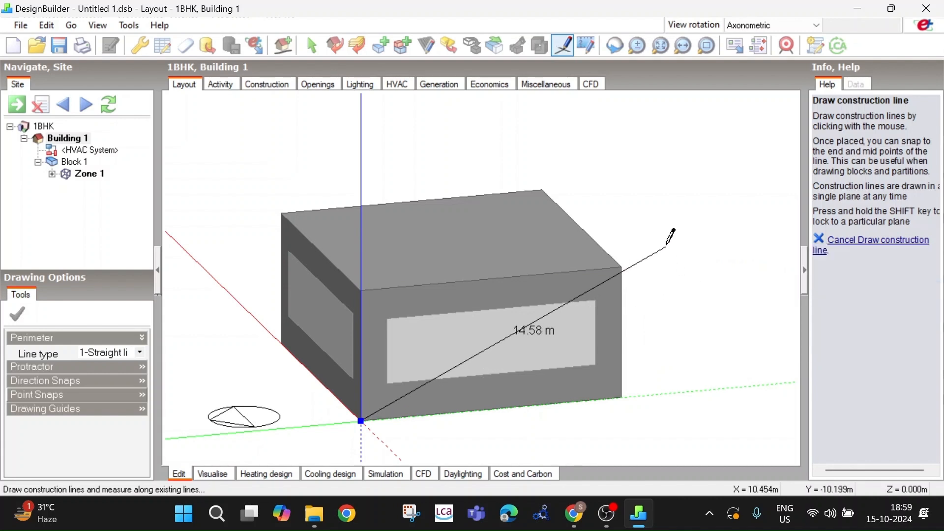
{"action": "right_click", "coordinate": [666, 245]}
{"action": "left_click", "coordinate": [685, 289]}
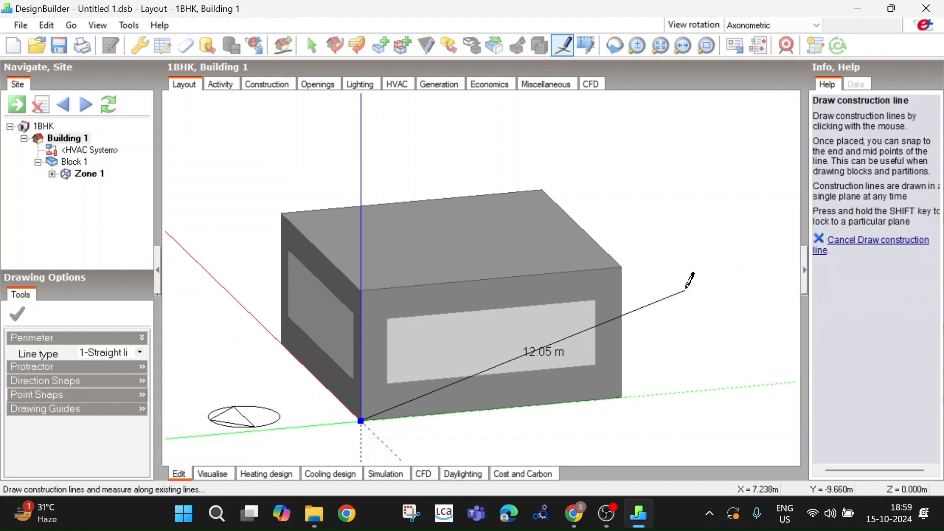
{"action": "right_click", "coordinate": [687, 290]}
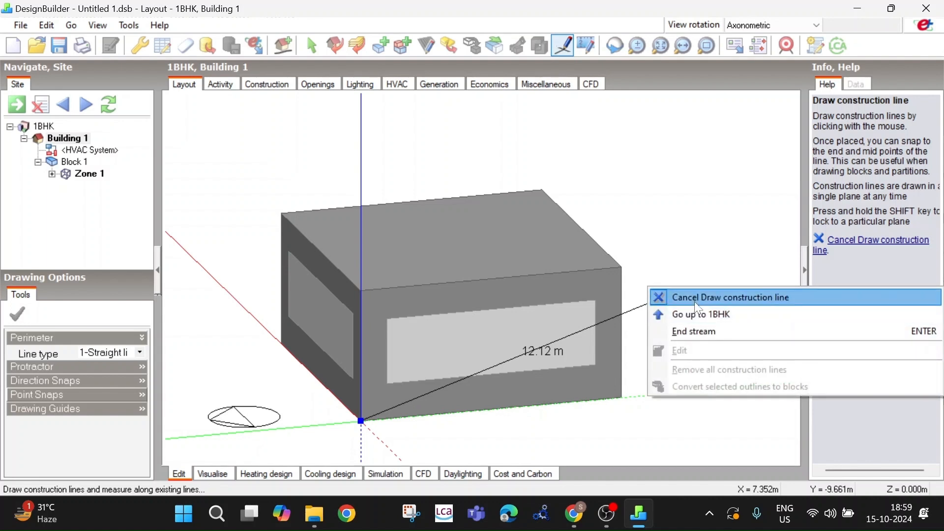
{"action": "left_click", "coordinate": [695, 298]}
{"action": "key", "text": "Escape"}
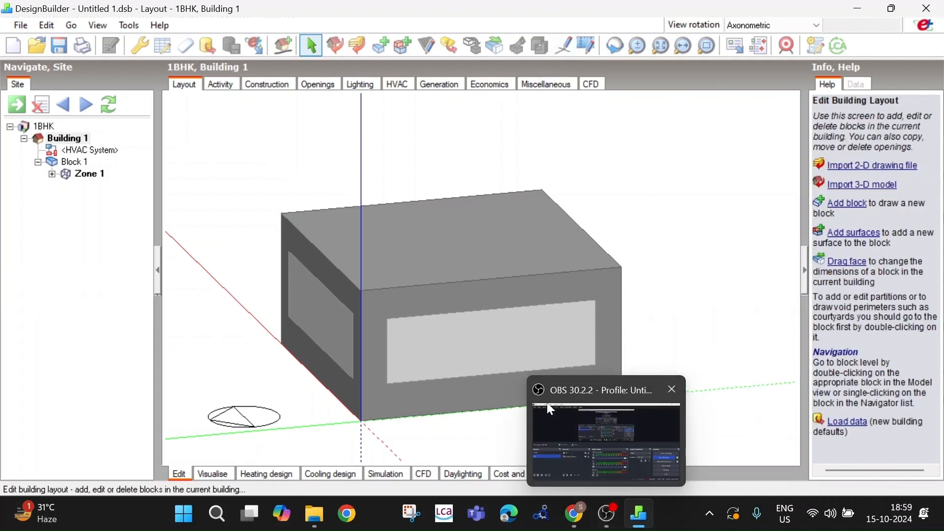
Open the Visualise model data view and inspect the block's colour-coded walls, roof and glazing from several sides
{"action": "scroll", "coordinate": [720, 309], "scroll_direction": "down", "scroll_amount": 3}
{"action": "middle_click_drag", "start_coordinate": [682, 315], "coordinate": [721, 347]}
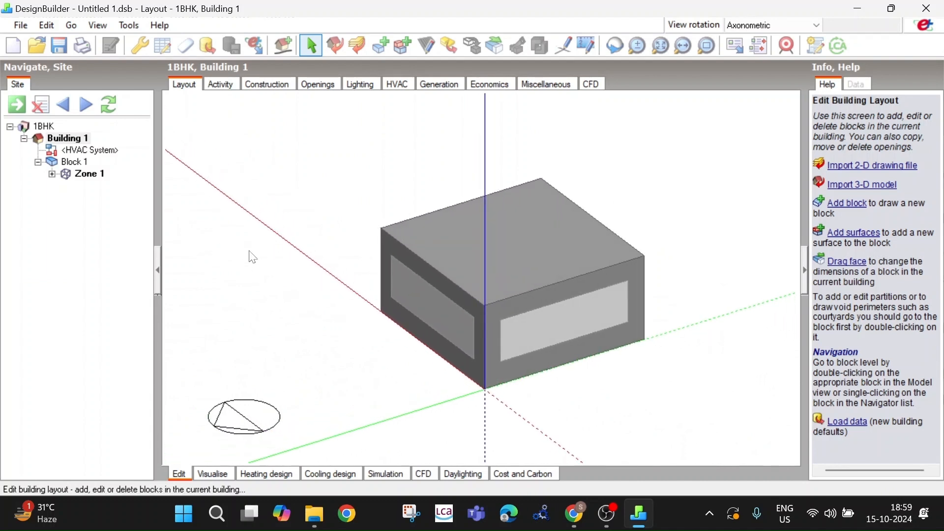
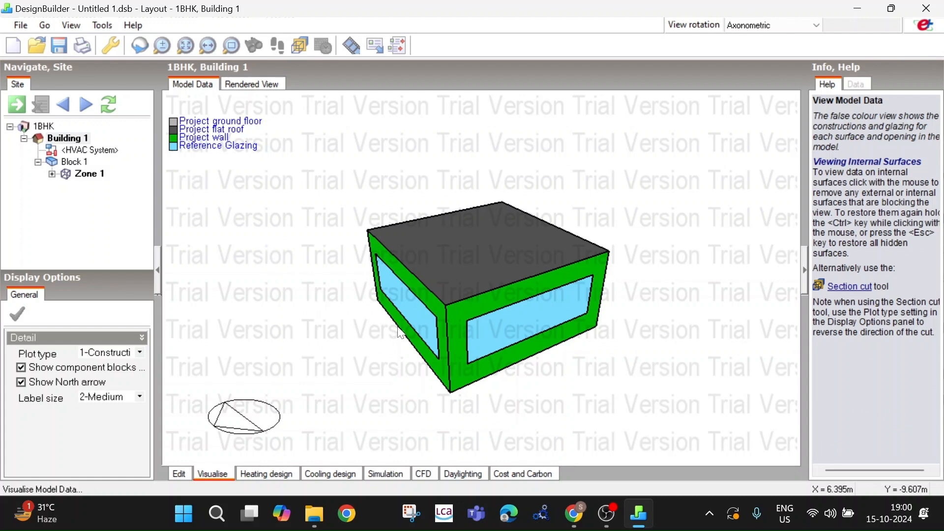
{"action": "left_click_drag", "start_coordinate": [331, 323], "coordinate": [593, 306]}
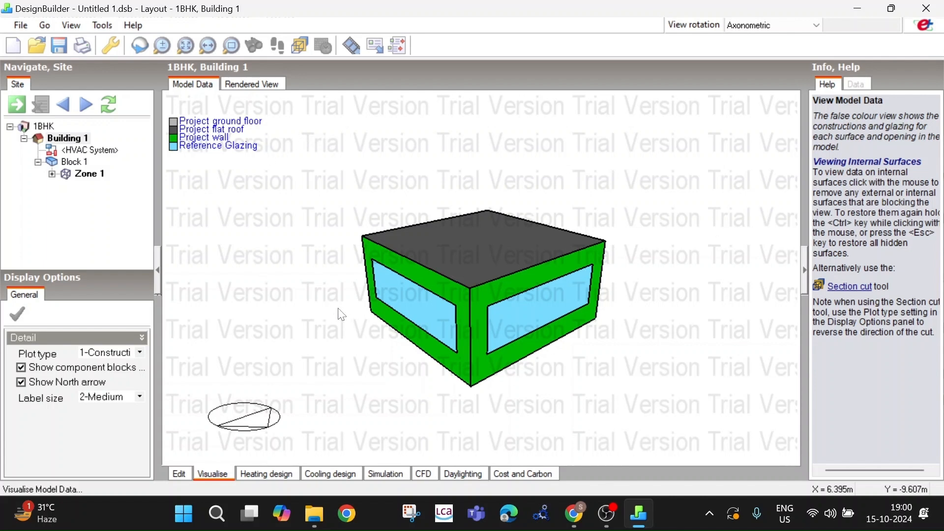
{"action": "middle_click_drag", "start_coordinate": [468, 273], "coordinate": [384, 289]}
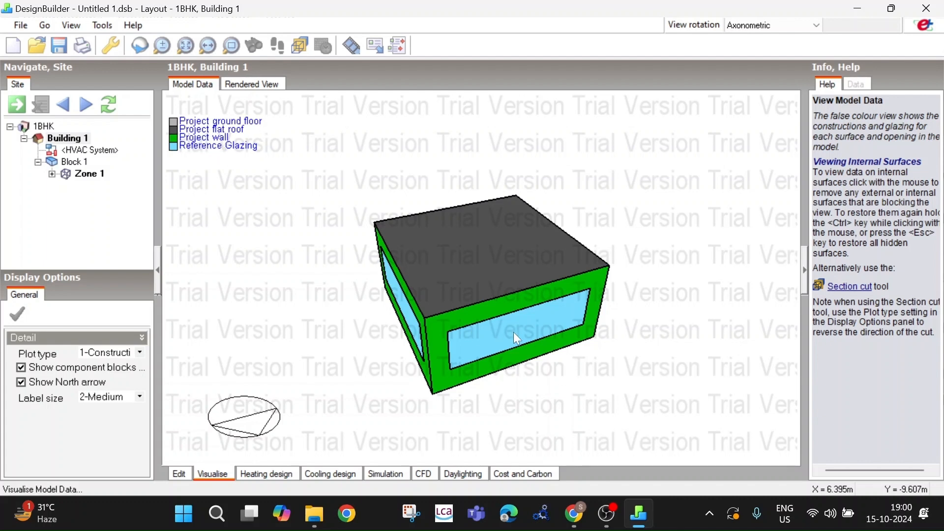
{"action": "middle_click_drag", "start_coordinate": [416, 336], "coordinate": [496, 306]}
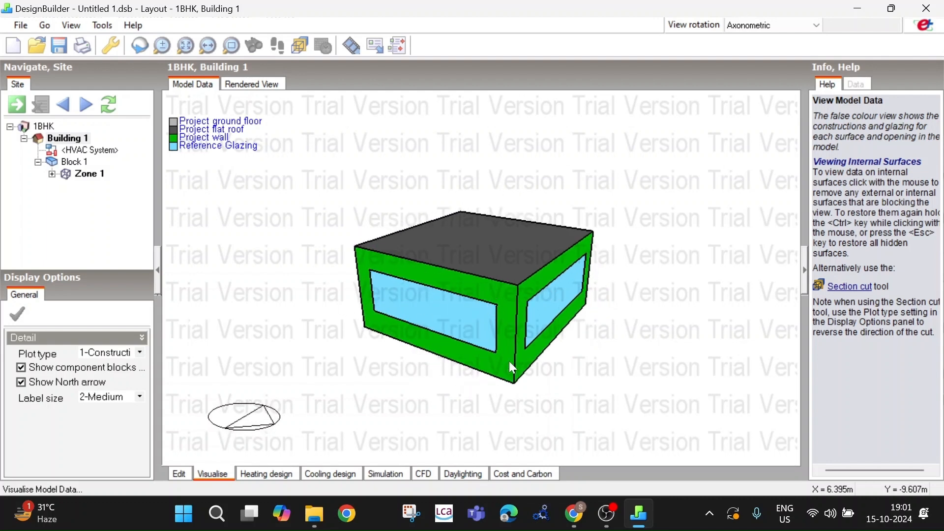
{"action": "scroll", "coordinate": [502, 359], "scroll_direction": "down", "scroll_amount": 2}
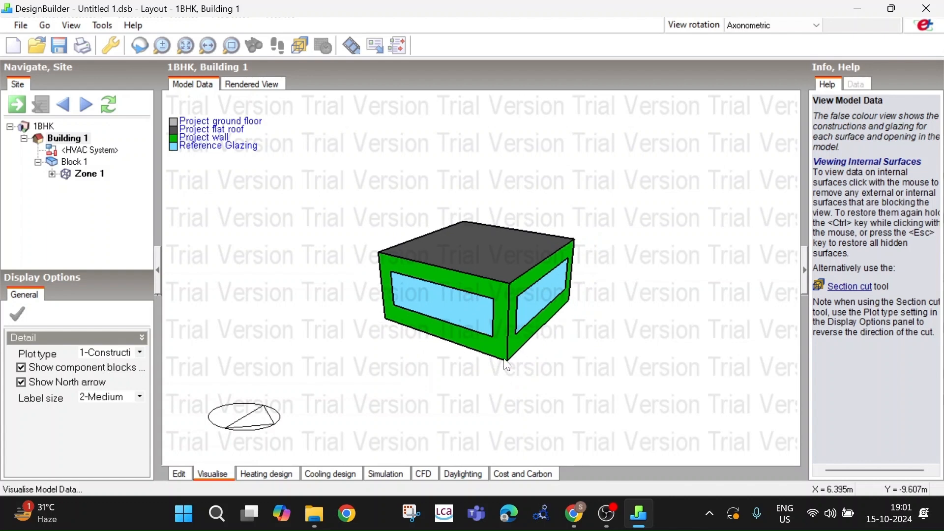
{"action": "scroll", "coordinate": [508, 366], "scroll_direction": "up", "scroll_amount": 1}
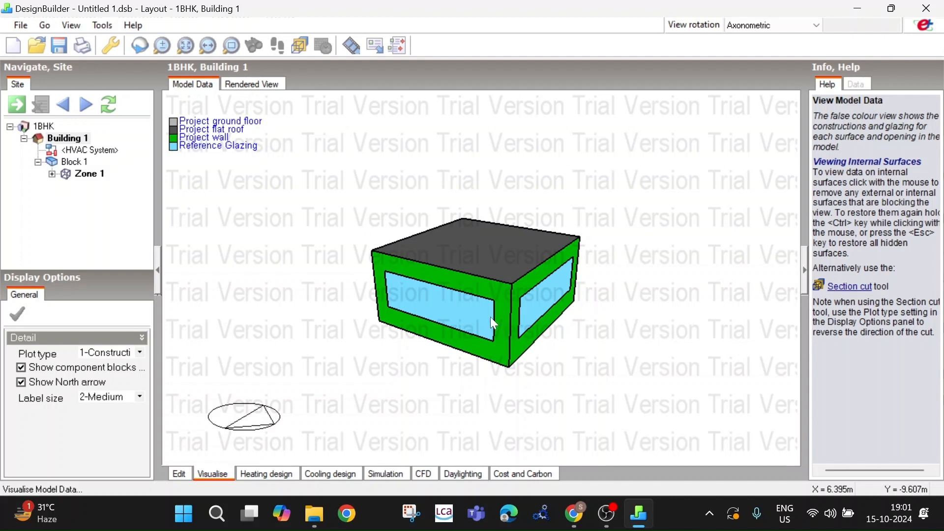
{"action": "scroll", "coordinate": [491, 317], "scroll_direction": "down", "scroll_amount": 1}
{"action": "middle_click_drag", "start_coordinate": [492, 315], "coordinate": [440, 287]}
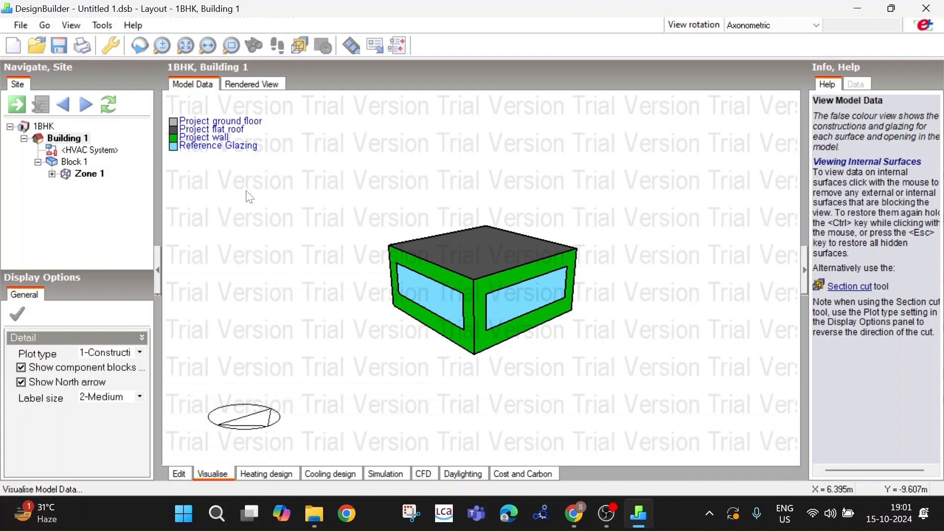
Switch the visualisation to the rendered view and examine the block's brick walls, windows and roof from different angles
{"action": "left_click", "coordinate": [259, 91]}
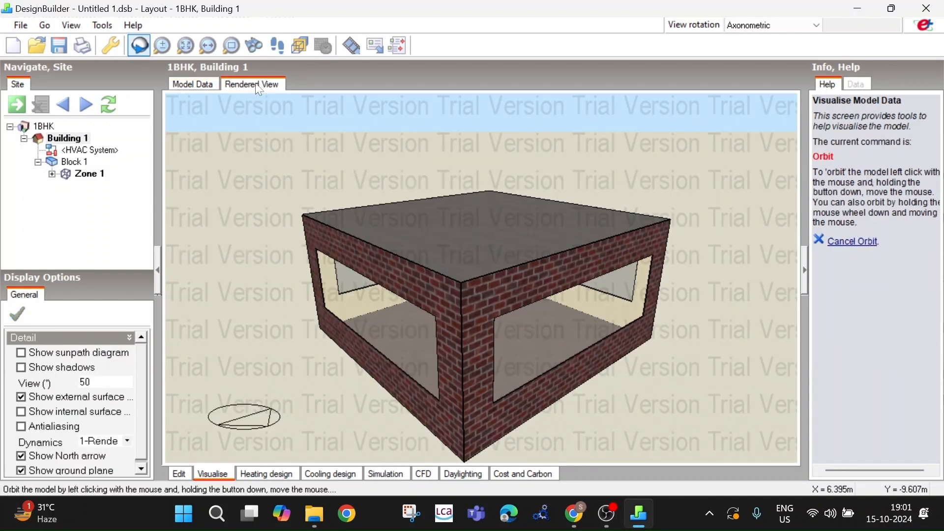
{"action": "scroll", "coordinate": [301, 237], "scroll_direction": "down", "scroll_amount": 1}
{"action": "left_click_drag", "start_coordinate": [305, 228], "coordinate": [317, 207]}
{"action": "key", "text": "Escape"}
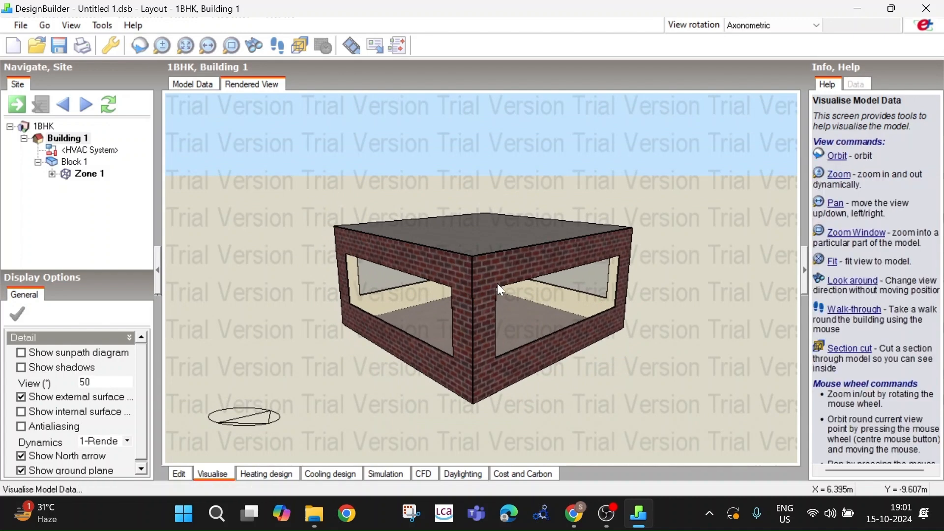
{"action": "middle_click_drag", "start_coordinate": [470, 269], "coordinate": [428, 290]}
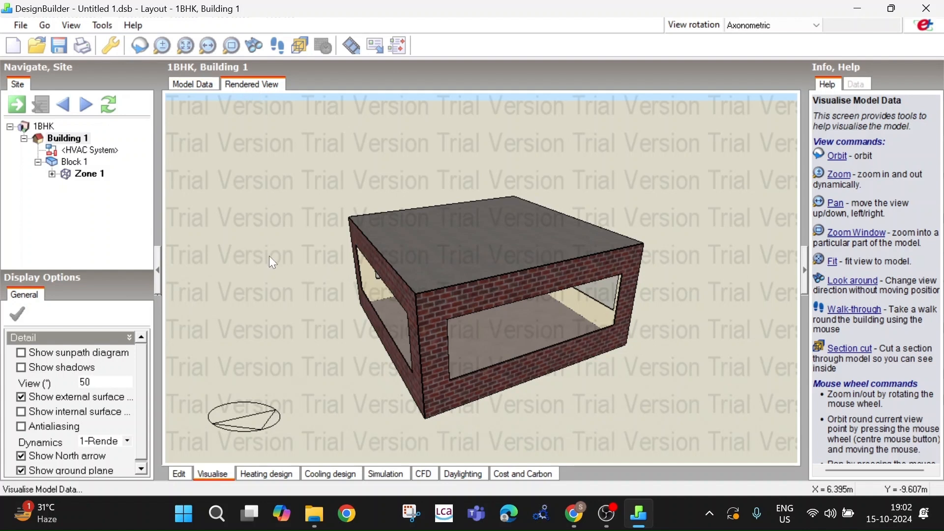
{"action": "middle_click_drag", "start_coordinate": [242, 317], "coordinate": [397, 304]}
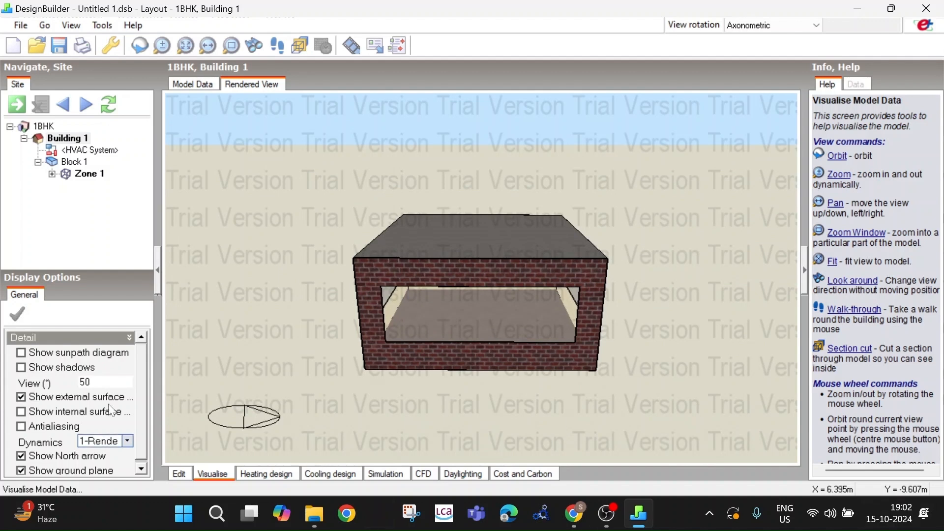
Show the sunpath diagram around the rendered block and examine its hour and month lines from several directions and heights
{"action": "scroll", "coordinate": [141, 394], "scroll_direction": "down", "scroll_amount": 1}
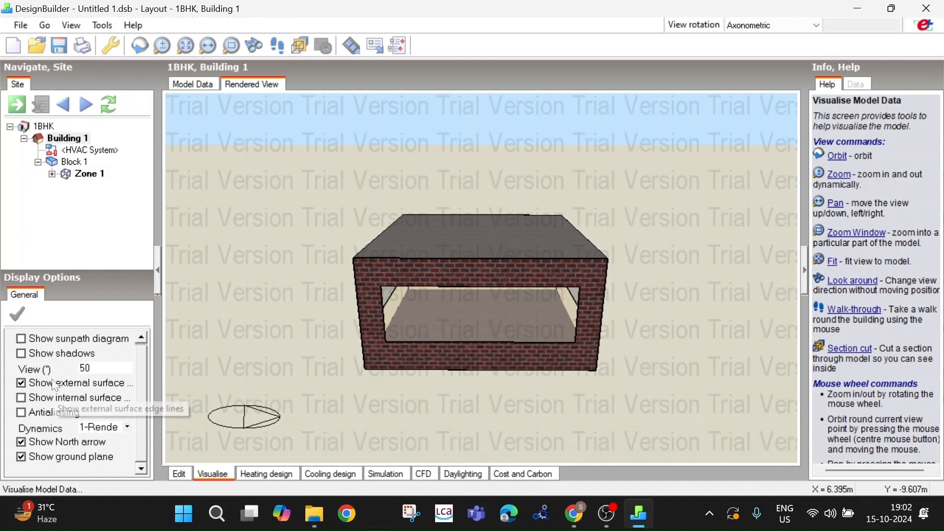
{"action": "left_click", "coordinate": [21, 338]}
{"action": "left_click", "coordinate": [139, 45]}
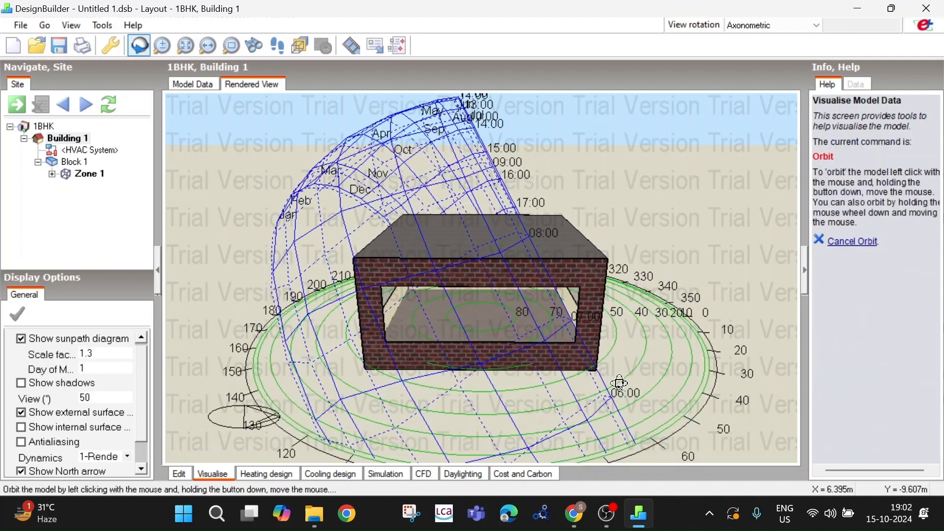
{"action": "left_click_drag", "start_coordinate": [364, 352], "coordinate": [650, 355]}
{"action": "key", "text": "Escape"}
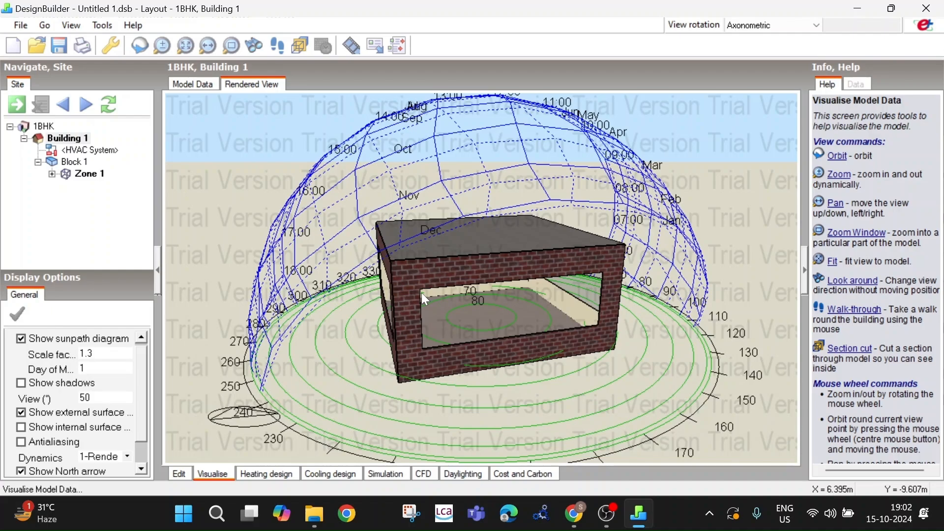
{"action": "middle_click_drag", "start_coordinate": [329, 312], "coordinate": [735, 308]}
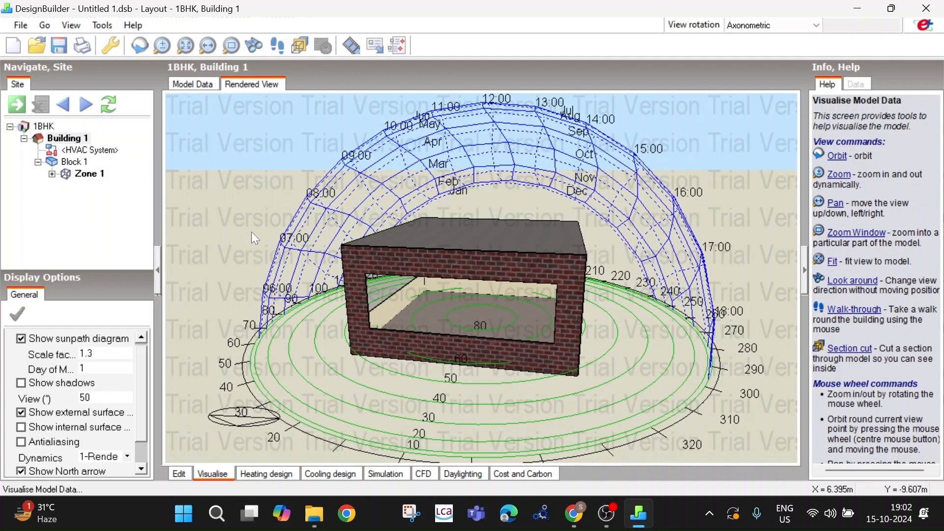
{"action": "middle_click_drag", "start_coordinate": [233, 210], "coordinate": [438, 227]}
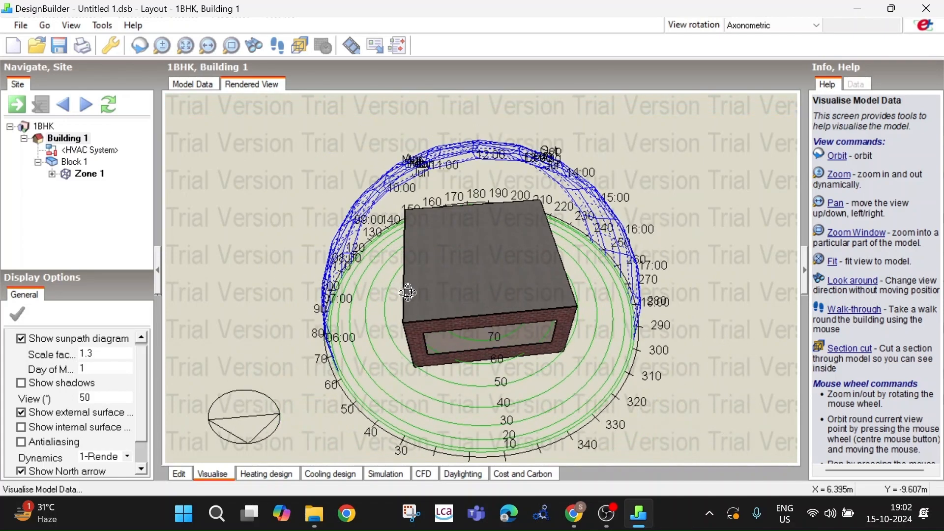
{"action": "middle_click_drag", "start_coordinate": [480, 270], "coordinate": [693, 160]}
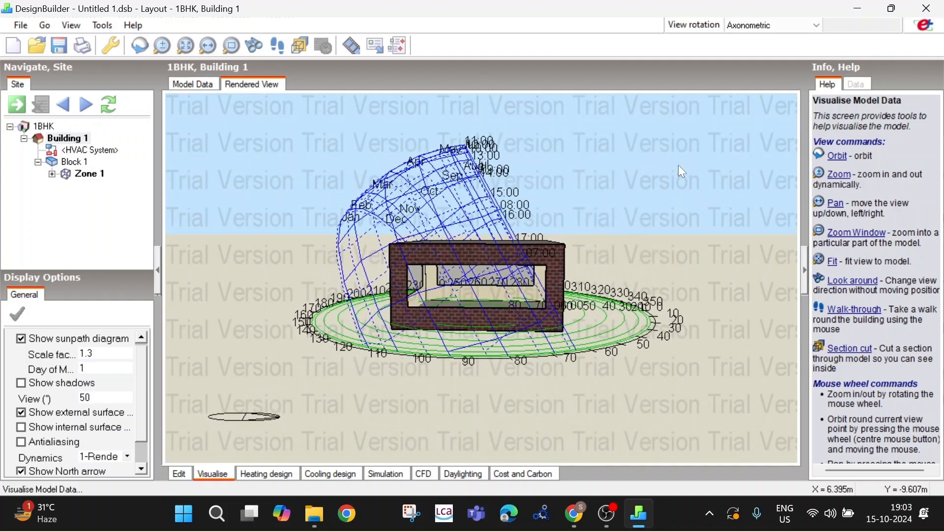
{"action": "middle_click_drag", "start_coordinate": [477, 236], "coordinate": [379, 260]}
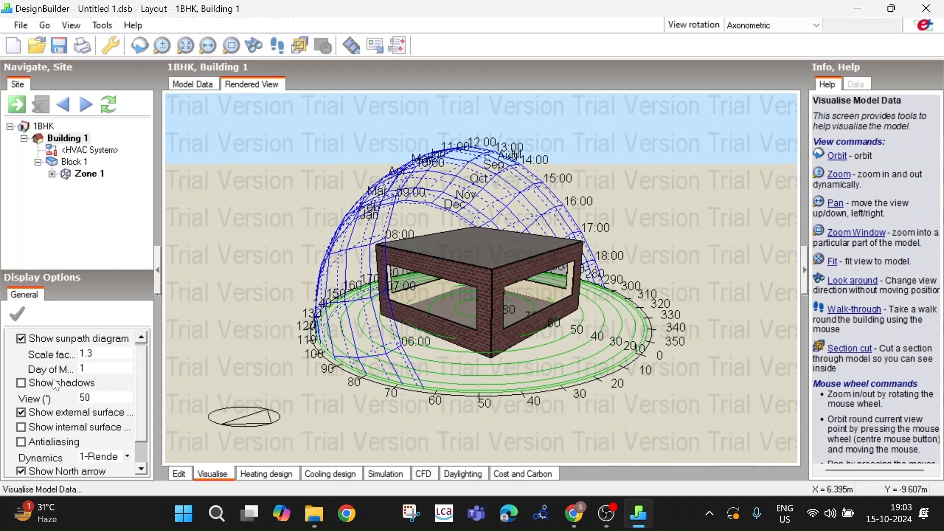
Turn on shadows in the rendered view and examine the block's shadow against the sun position and north arrow from several angles
{"action": "left_click", "coordinate": [20, 383]}
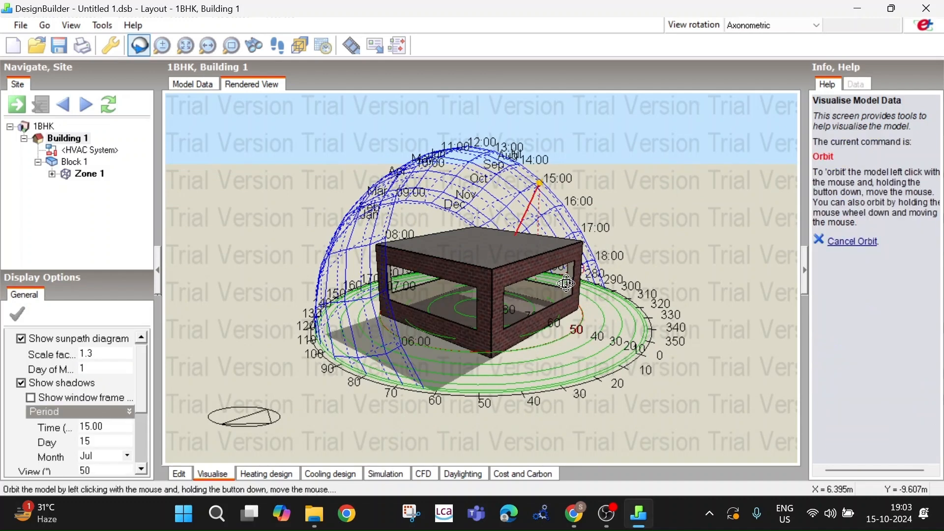
{"action": "left_click_drag", "start_coordinate": [536, 285], "coordinate": [440, 313]}
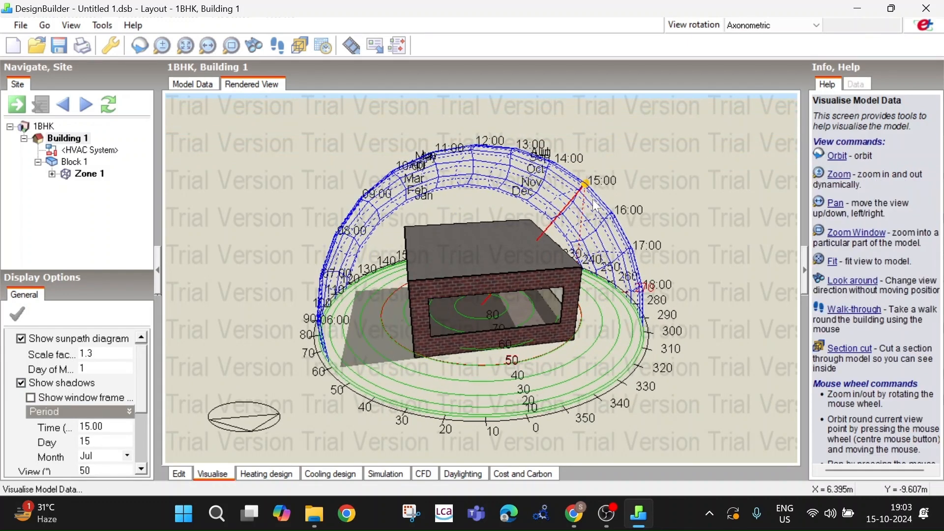
{"action": "middle_click_drag", "start_coordinate": [274, 390], "coordinate": [361, 402]}
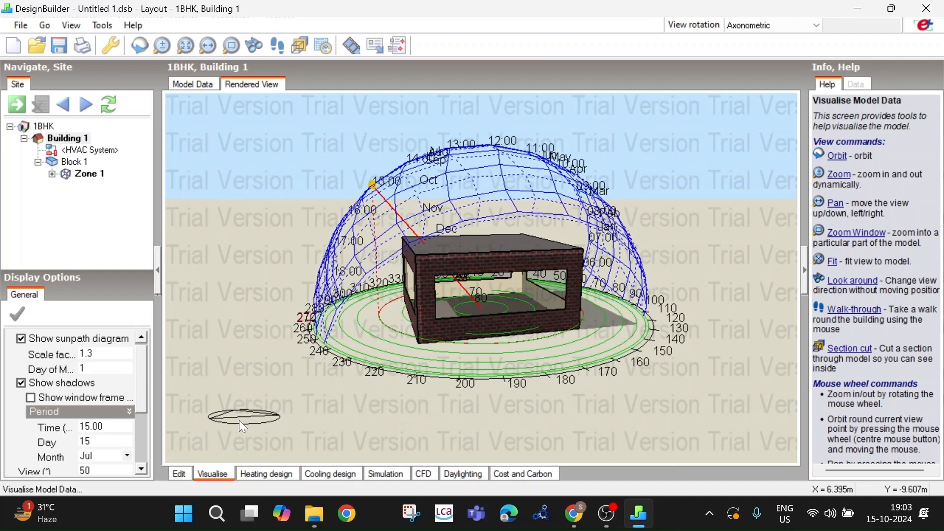
{"action": "middle_click_drag", "start_coordinate": [322, 379], "coordinate": [267, 433]}
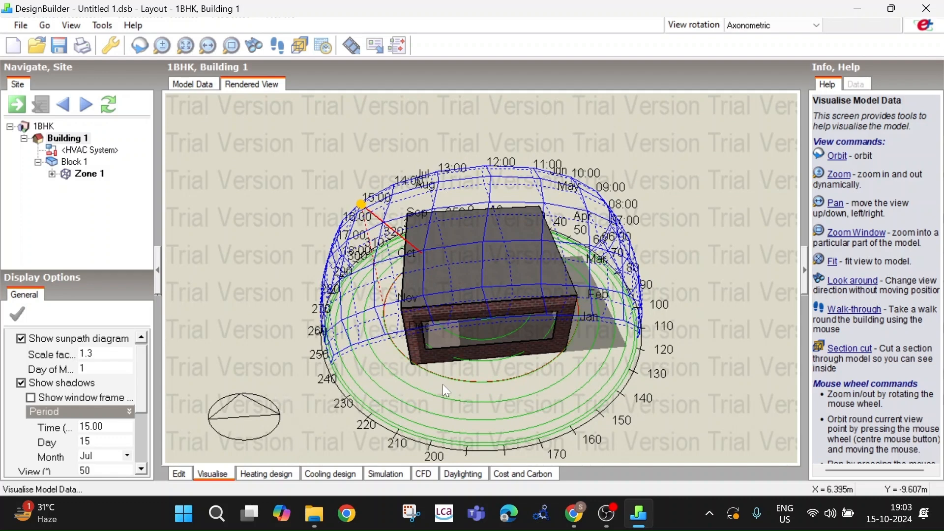
{"action": "middle_click_drag", "start_coordinate": [383, 381], "coordinate": [463, 337]}
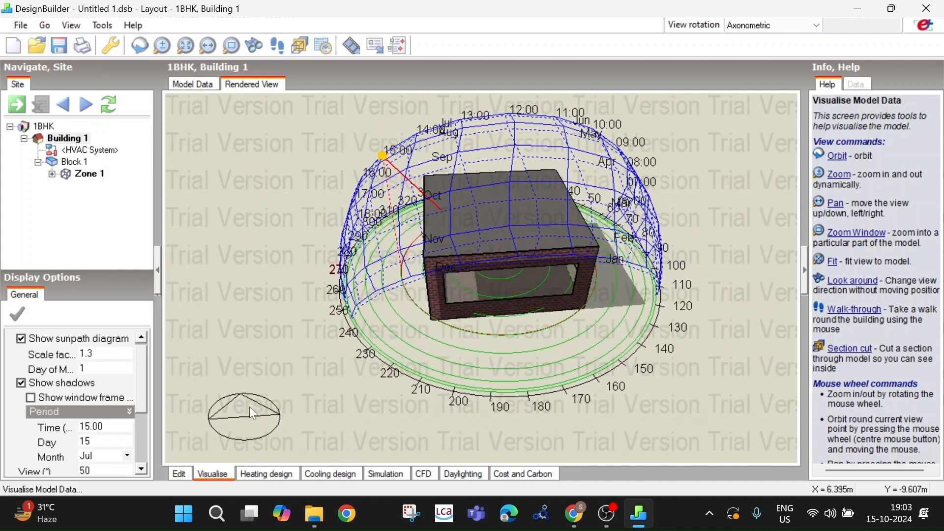
{"action": "left_click_drag", "start_coordinate": [250, 409], "coordinate": [251, 434]}
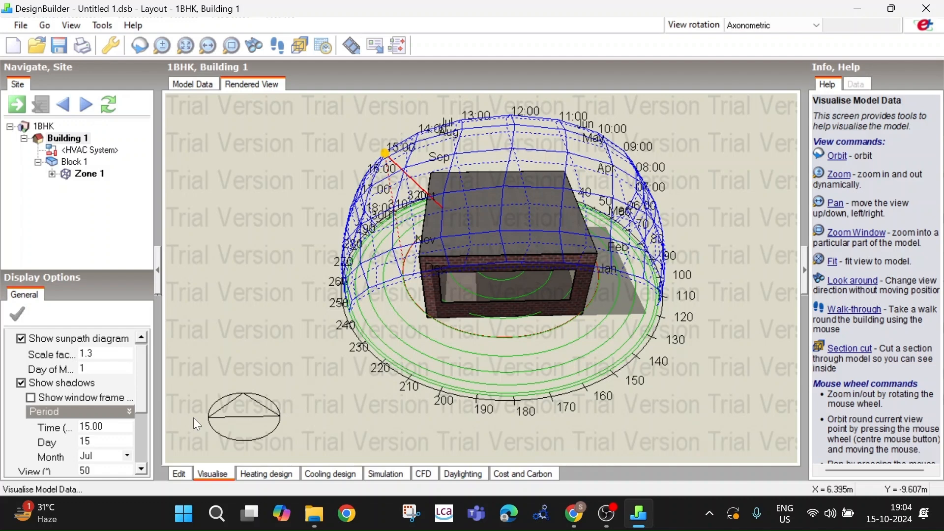
{"action": "scroll", "coordinate": [143, 397], "scroll_direction": "down", "scroll_amount": 3}
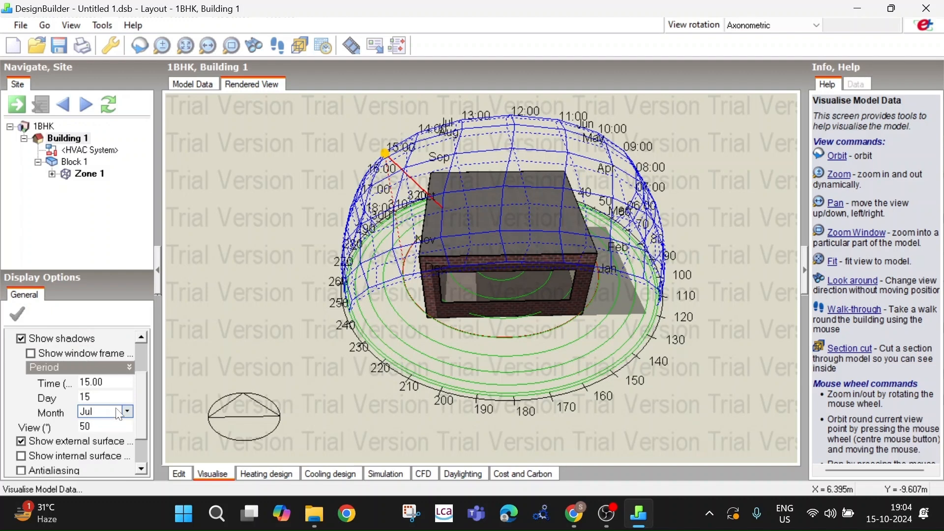
Set the shadow period's month to Dec and examine the block's 15.00 shadow and sun position from a lower angle
{"action": "left_click", "coordinate": [127, 411]}
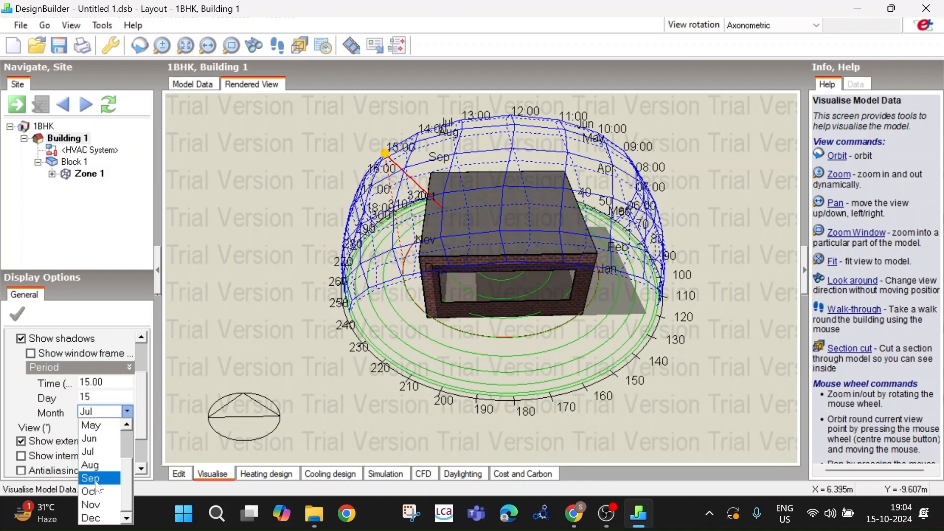
{"action": "left_click", "coordinate": [100, 518]}
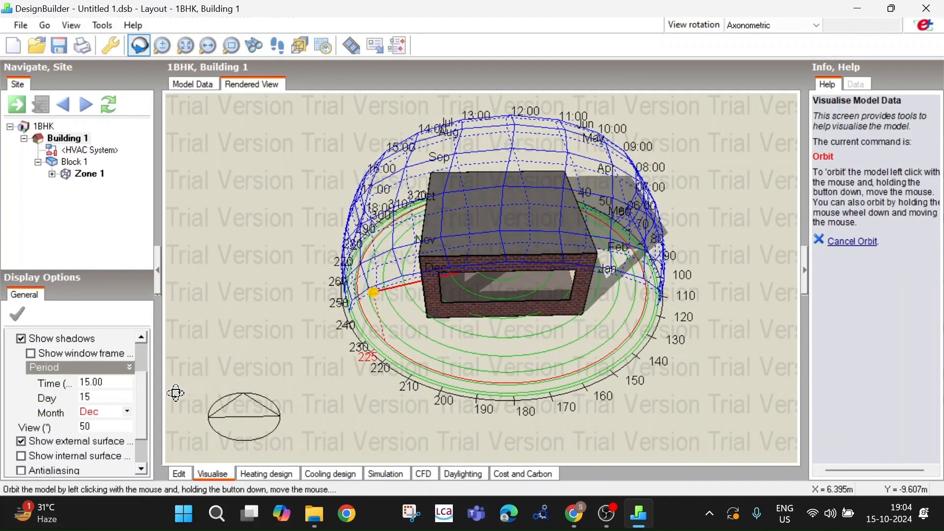
{"action": "left_click_drag", "start_coordinate": [412, 318], "coordinate": [363, 244]}
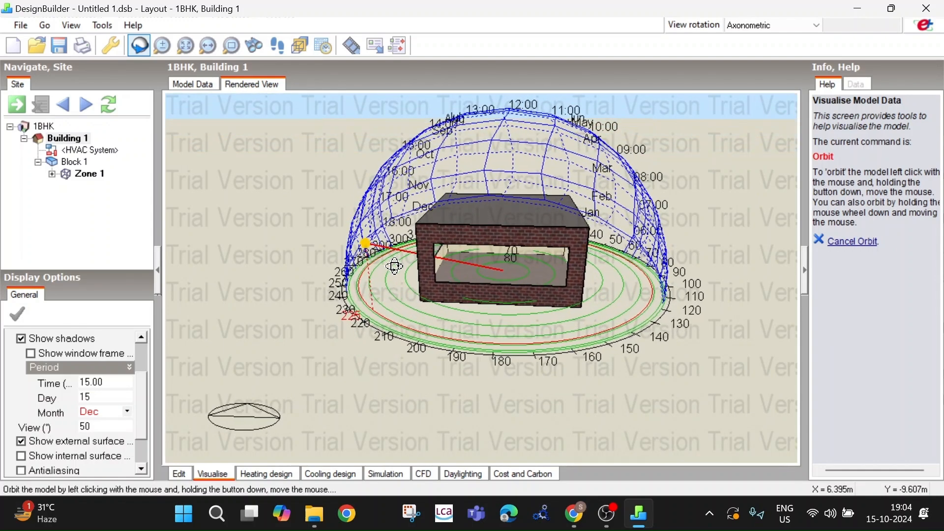
{"action": "key", "text": "Escape"}
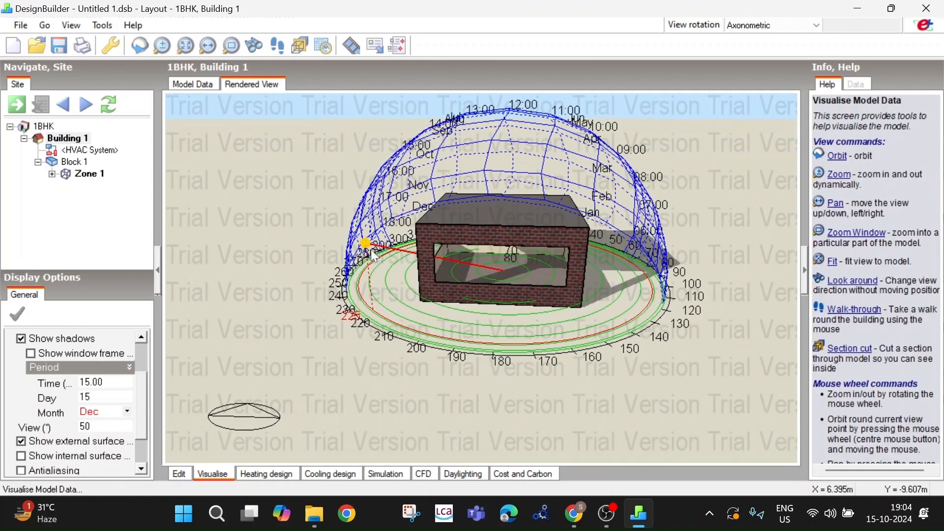
{"action": "scroll", "coordinate": [372, 255], "scroll_direction": "up", "scroll_amount": 5}
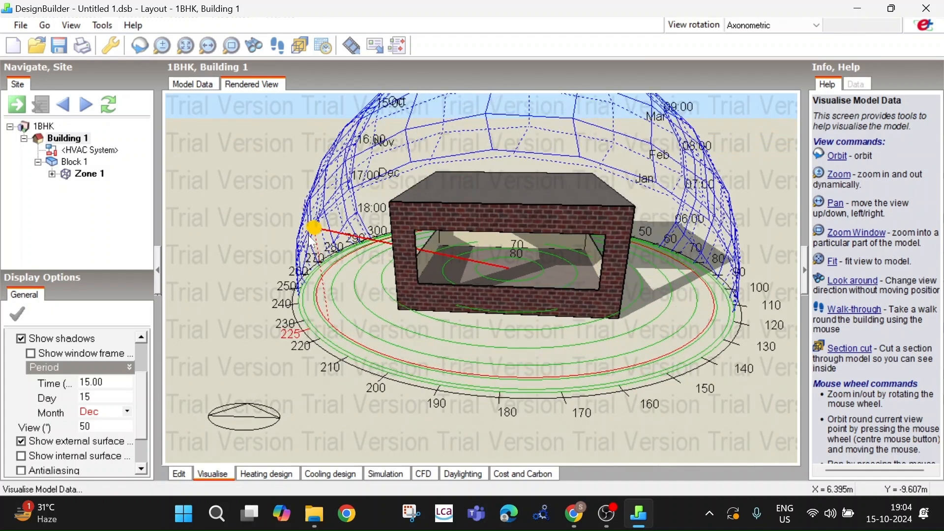
{"action": "scroll", "coordinate": [312, 241], "scroll_direction": "down", "scroll_amount": 5}
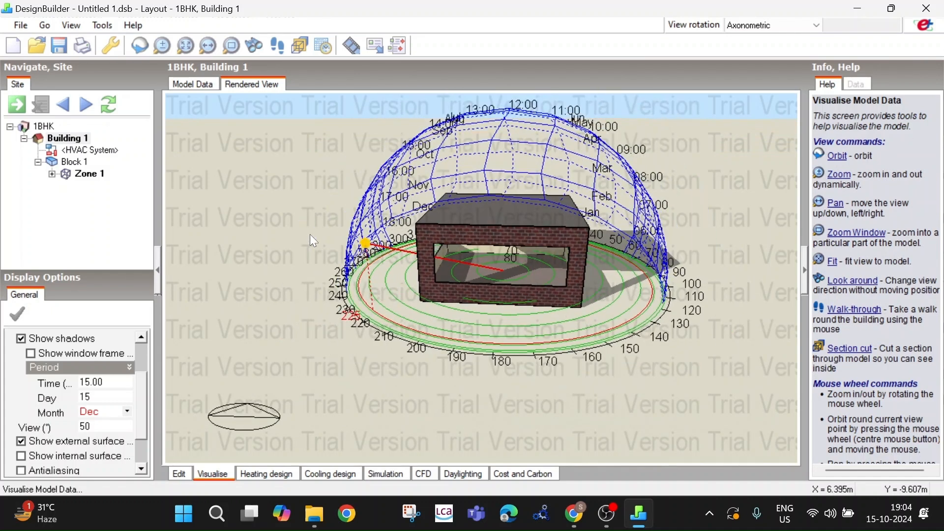
Set the shadow period's month to Jun and examine the sun position and the block's shadow from several sides
{"action": "left_click", "coordinate": [127, 412]}
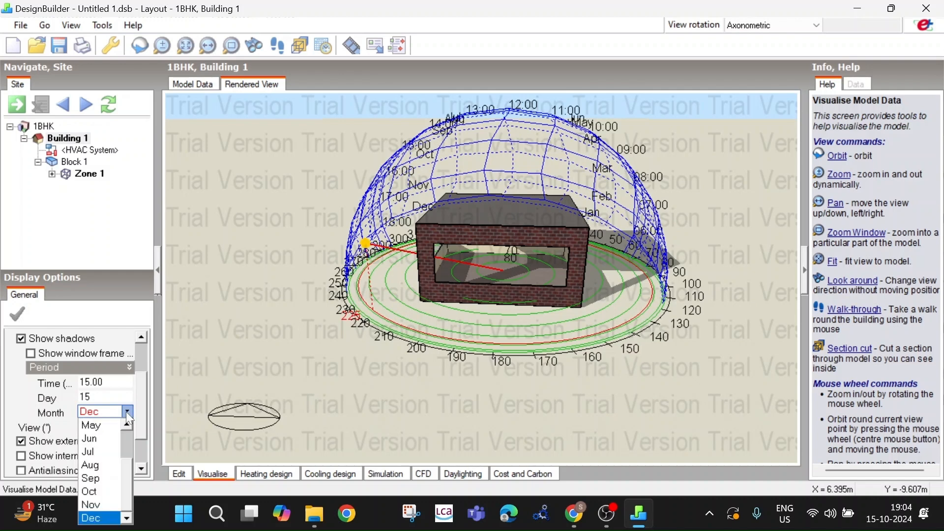
{"action": "left_click", "coordinate": [107, 446]}
{"action": "left_click_drag", "start_coordinate": [420, 283], "coordinate": [565, 280]}
{"action": "middle_click_drag", "start_coordinate": [561, 217], "coordinate": [465, 244]}
{"action": "middle_click_drag", "start_coordinate": [625, 240], "coordinate": [606, 191]}
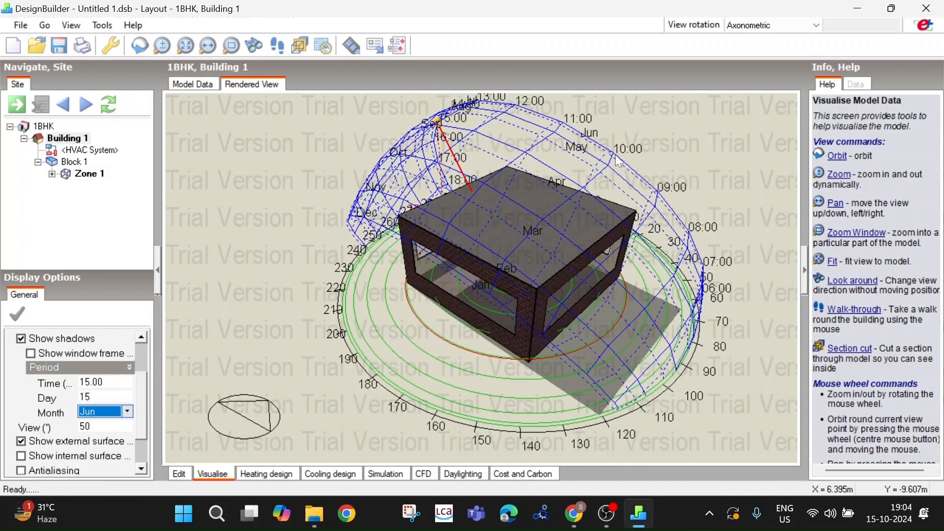
{"action": "middle_click_drag", "start_coordinate": [533, 224], "coordinate": [686, 227]}
{"action": "middle_click_drag", "start_coordinate": [598, 261], "coordinate": [539, 253]}
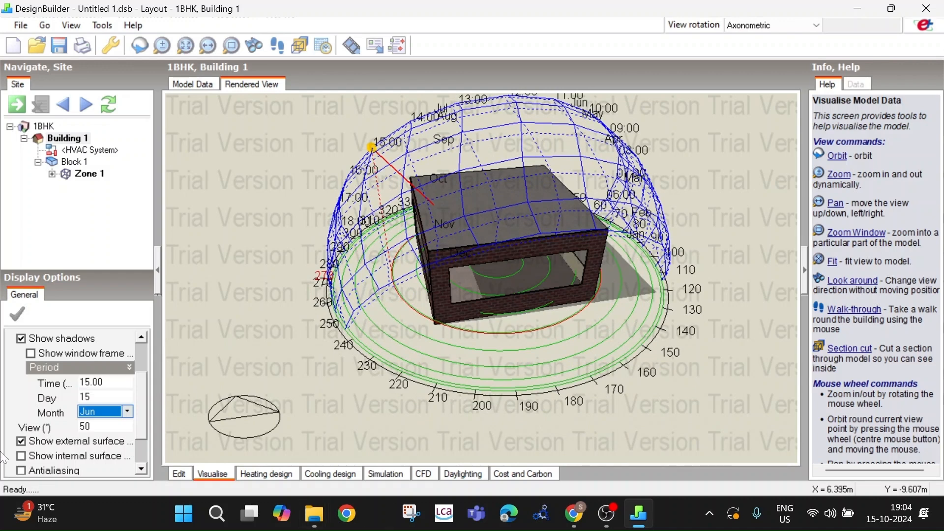
Try to update the shadow display with the period's time set to 12.00
{"action": "left_click", "coordinate": [89, 382]}
{"action": "key", "text": "BackSpace"}
{"action": "type", "text": "2"}
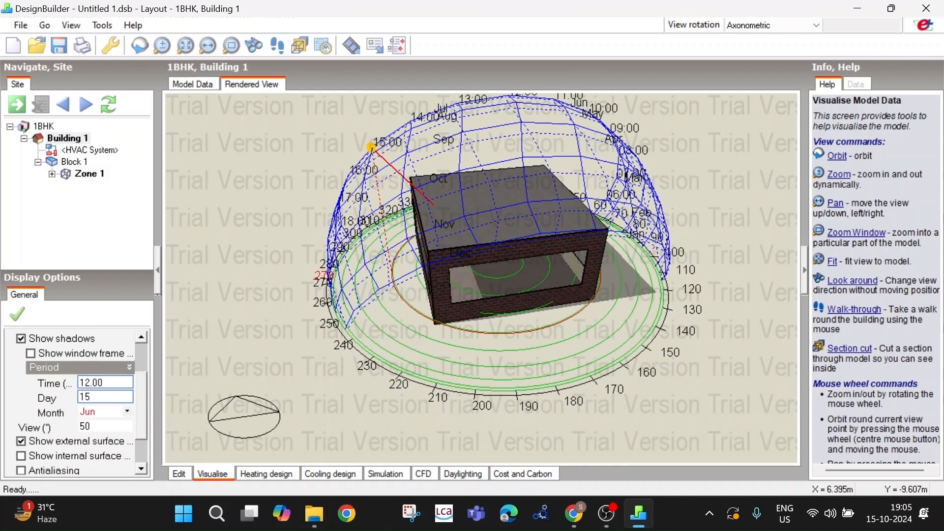
{"action": "left_click", "coordinate": [114, 104]}
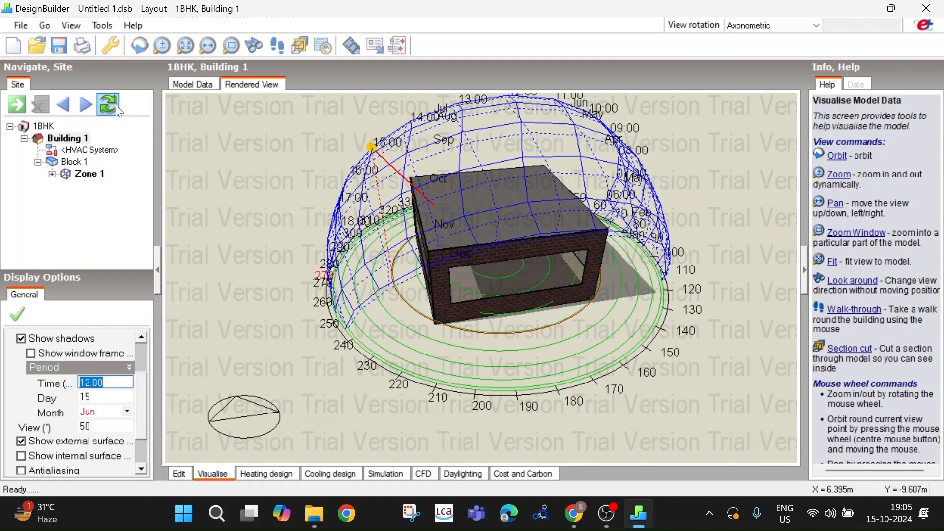
Set the shadow period's time to 13.00, apply the change and examine the block's June shadow from above
{"action": "left_click", "coordinate": [105, 383]}
{"action": "left_click", "coordinate": [91, 382]}
{"action": "key", "text": "BackSpace"}
{"action": "key", "text": "Tab"}
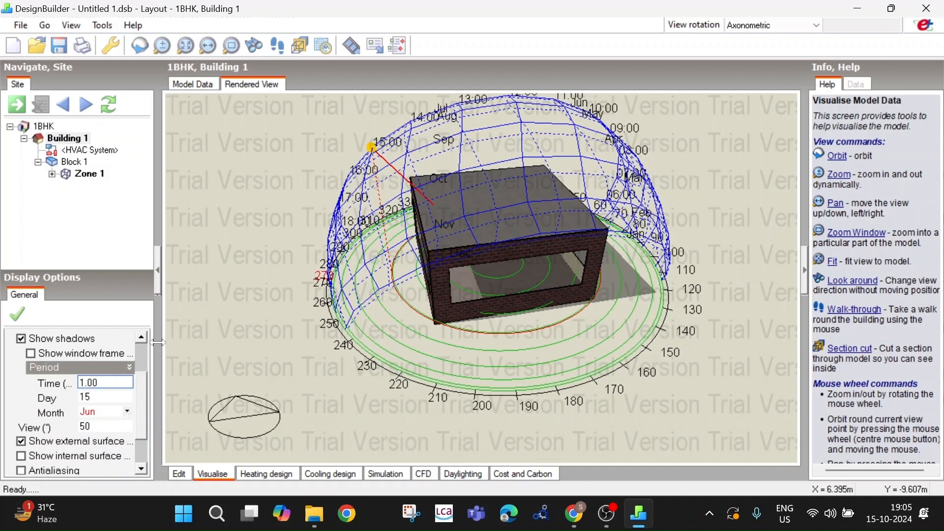
{"action": "key", "text": "shift+Tab"}
{"action": "type", "text": "3"}
{"action": "left_click", "coordinate": [115, 107]}
{"action": "middle_click_drag", "start_coordinate": [317, 296], "coordinate": [302, 282]}
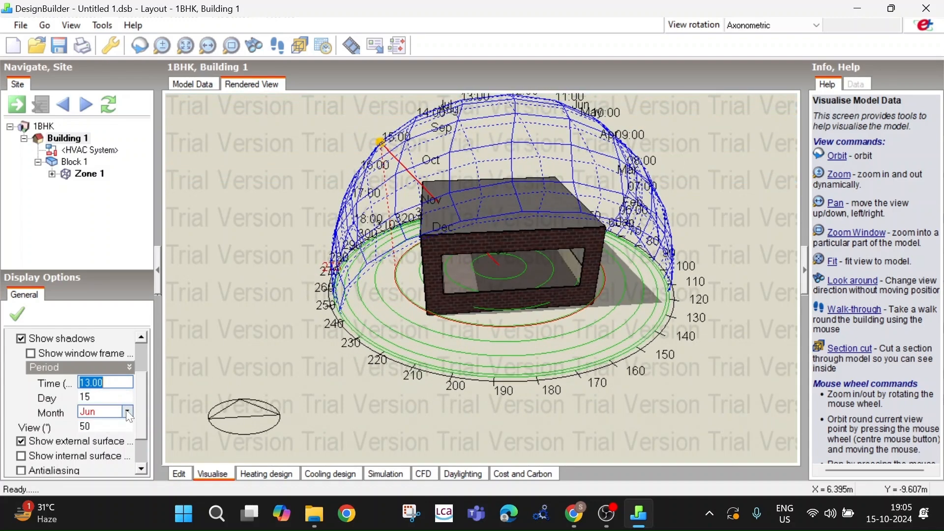
{"action": "left_click", "coordinate": [17, 316]}
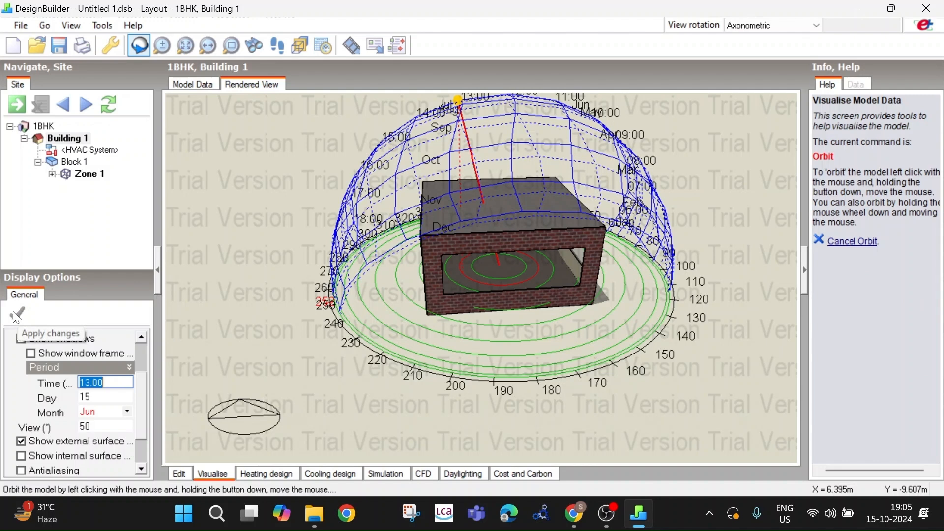
{"action": "left_click_drag", "start_coordinate": [412, 241], "coordinate": [479, 135]}
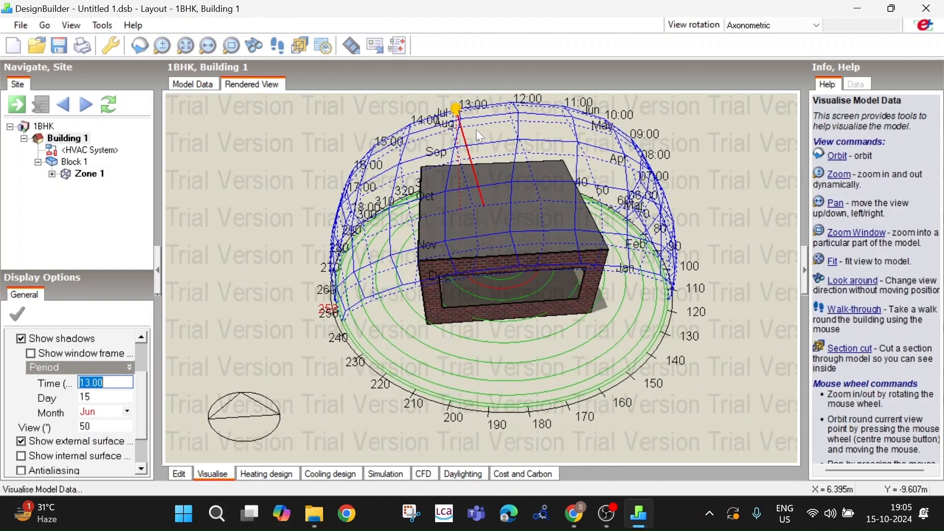
{"action": "middle_click_drag", "start_coordinate": [480, 135], "coordinate": [535, 313]}
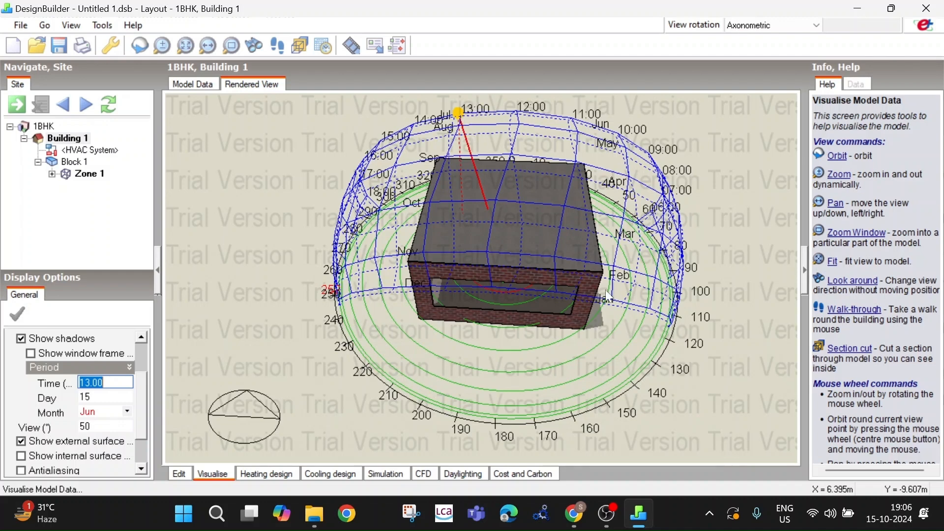
{"action": "mouse_move", "coordinate": [589, 306]}
{"action": "middle_mouse_down"}
{"action": "mouse_move", "coordinate": [569, 302]}
{"action": "mouse_move", "coordinate": [576, 299]}
{"action": "middle_mouse_up"}
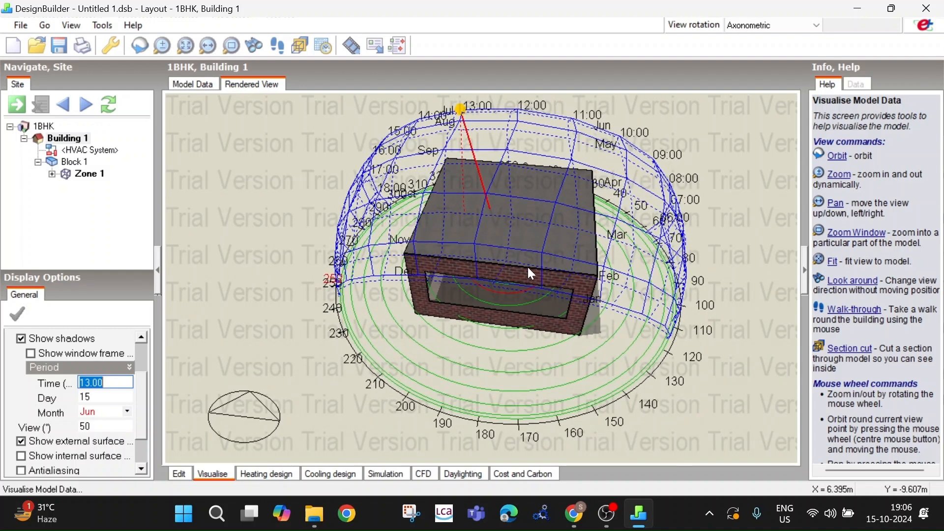
Set the shadow period's month to Dec at 13.00 and examine the block's shadow from one corner
{"action": "left_click", "coordinate": [127, 412]}
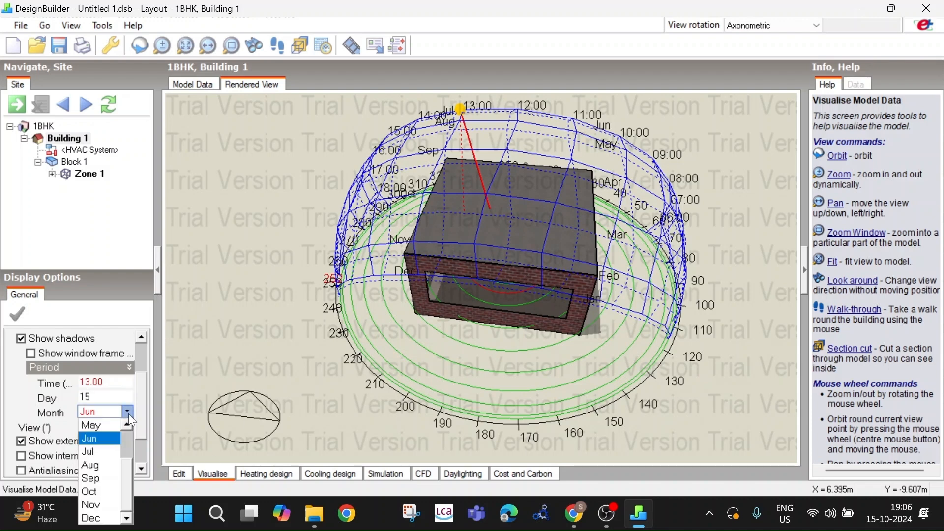
{"action": "left_click", "coordinate": [106, 517]}
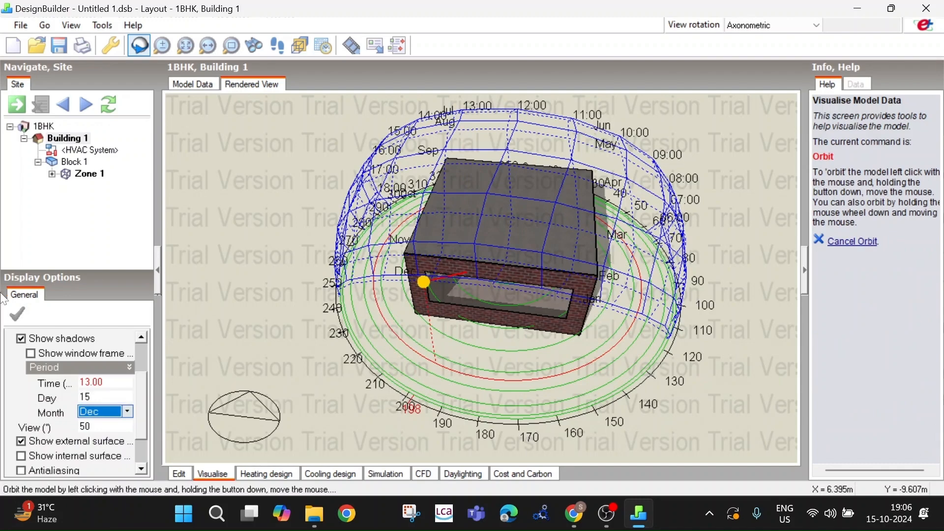
{"action": "left_click_drag", "start_coordinate": [650, 328], "coordinate": [428, 277]}
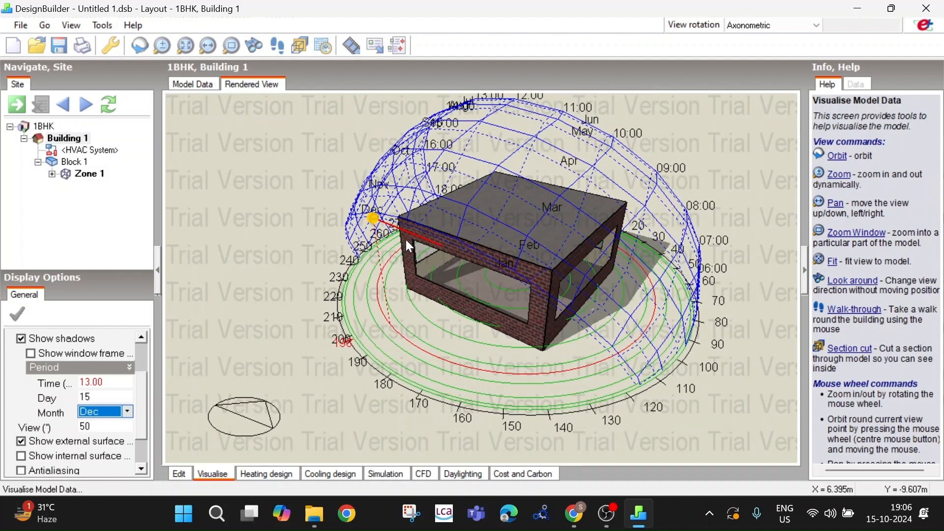
Set the sunpath diagram's scale factor to 1, apply it and view the resized diagram around the block
{"action": "left_click", "coordinate": [104, 396]}
{"action": "scroll", "coordinate": [147, 382], "scroll_direction": "up", "scroll_amount": 2}
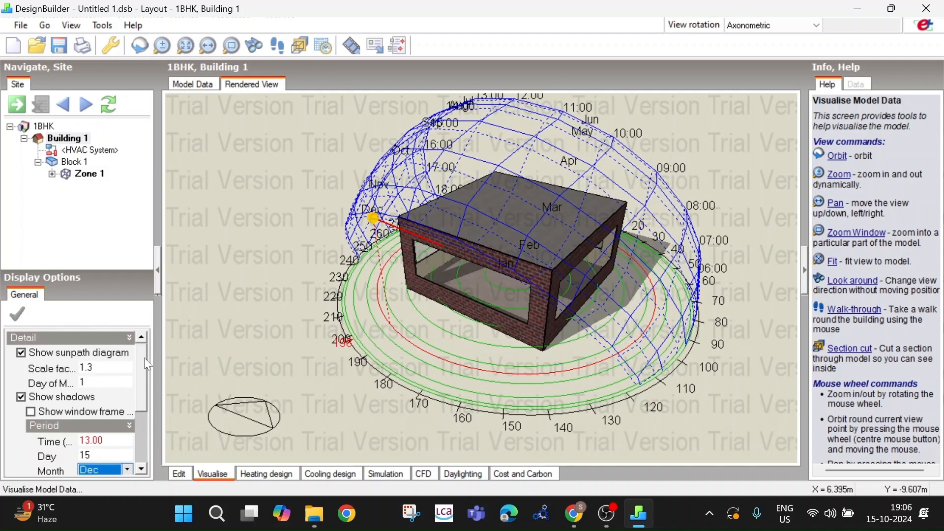
{"action": "left_click", "coordinate": [89, 367]}
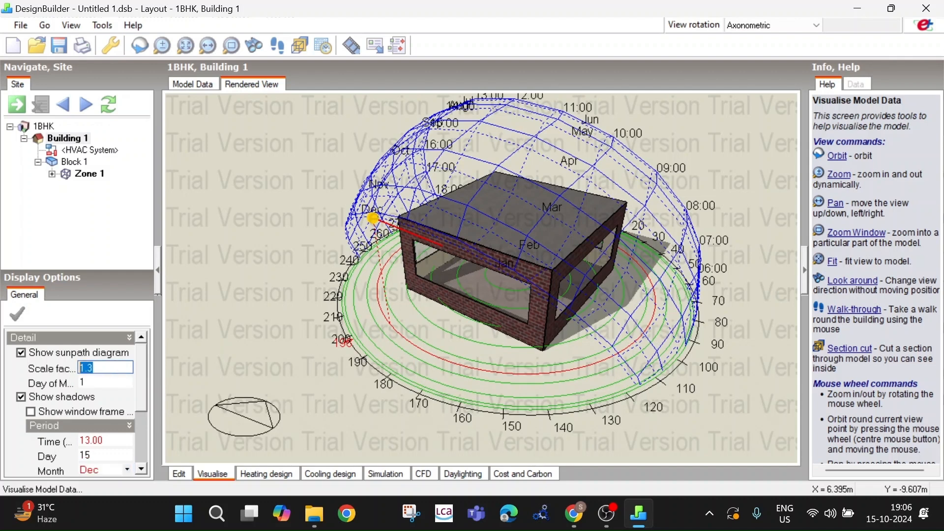
{"action": "type", "text": "1"}
{"action": "left_click", "coordinate": [16, 316]}
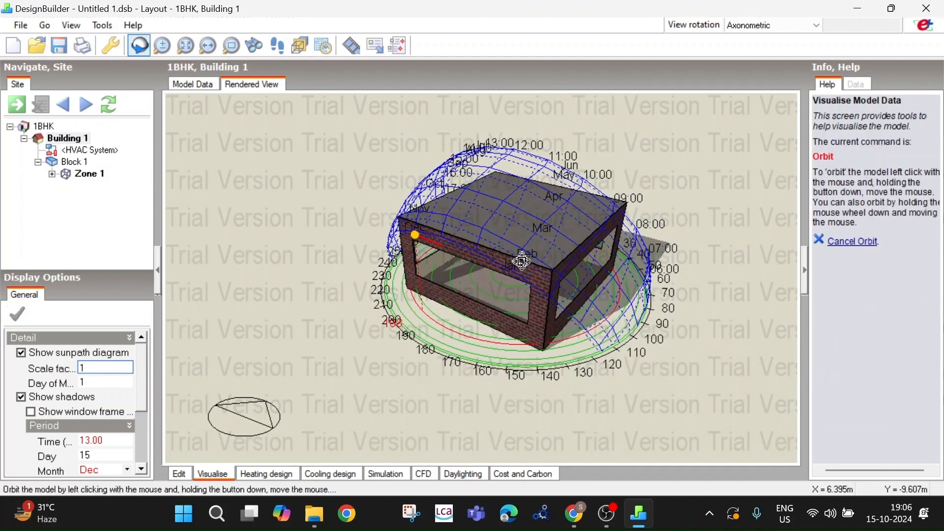
{"action": "left_click_drag", "start_coordinate": [495, 258], "coordinate": [628, 246]}
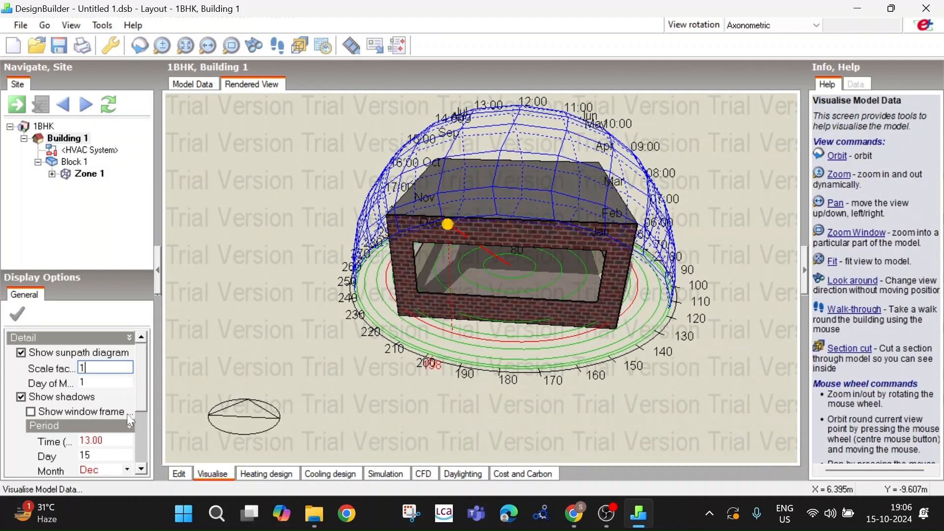
Hide the north arrow and the ground plane in the rendered view, then show both again
{"action": "scroll", "coordinate": [146, 398], "scroll_direction": "down", "scroll_amount": 3}
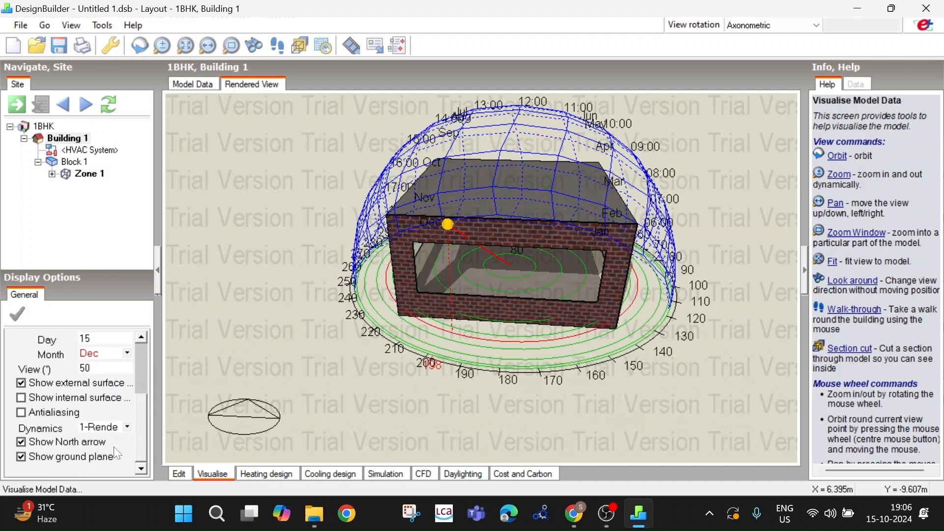
{"action": "left_click", "coordinate": [21, 398]}
{"action": "left_click", "coordinate": [21, 443]}
{"action": "left_click", "coordinate": [21, 457]}
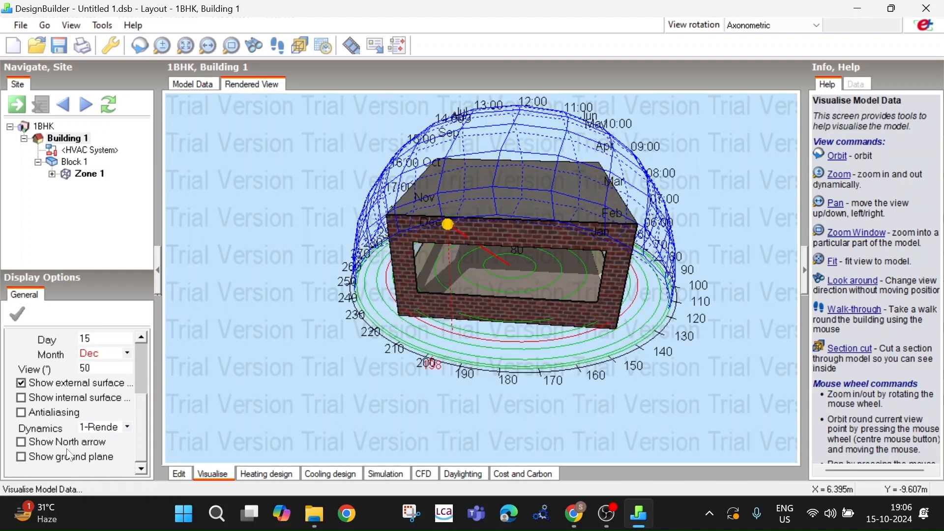
{"action": "left_click", "coordinate": [21, 442]}
{"action": "left_click", "coordinate": [21, 457]}
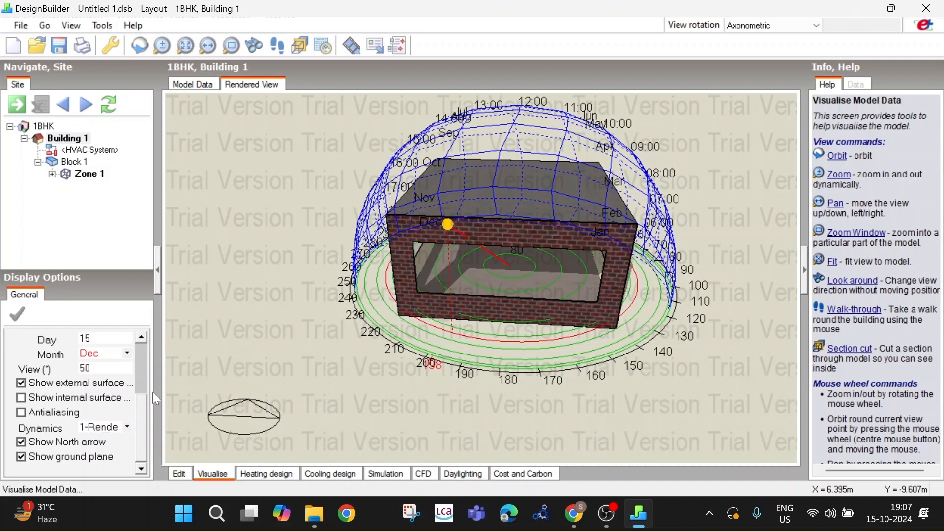
{"action": "scroll", "coordinate": [148, 418], "scroll_direction": "up", "scroll_amount": 3}
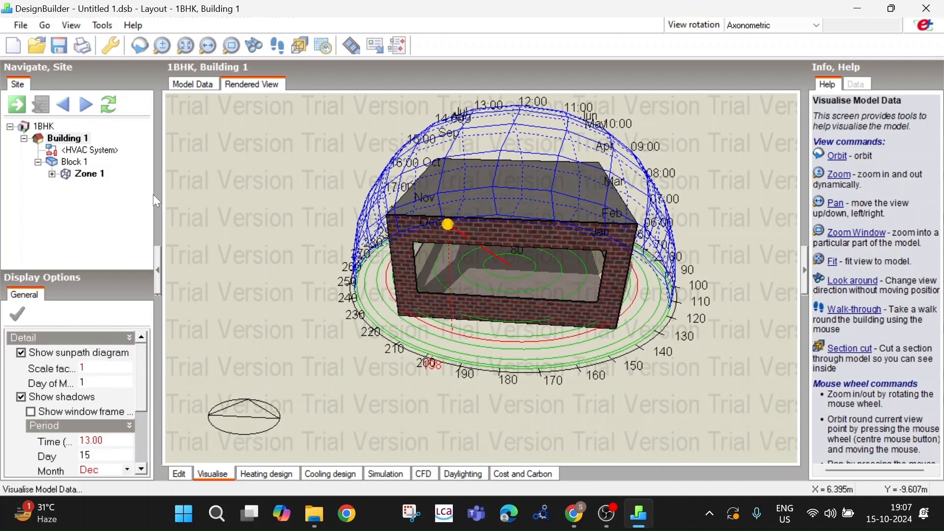
Compare the model data view with the rendered view and examine the block's December shadow at 13.00 from opposite sides and heights
{"action": "left_click", "coordinate": [203, 87]}
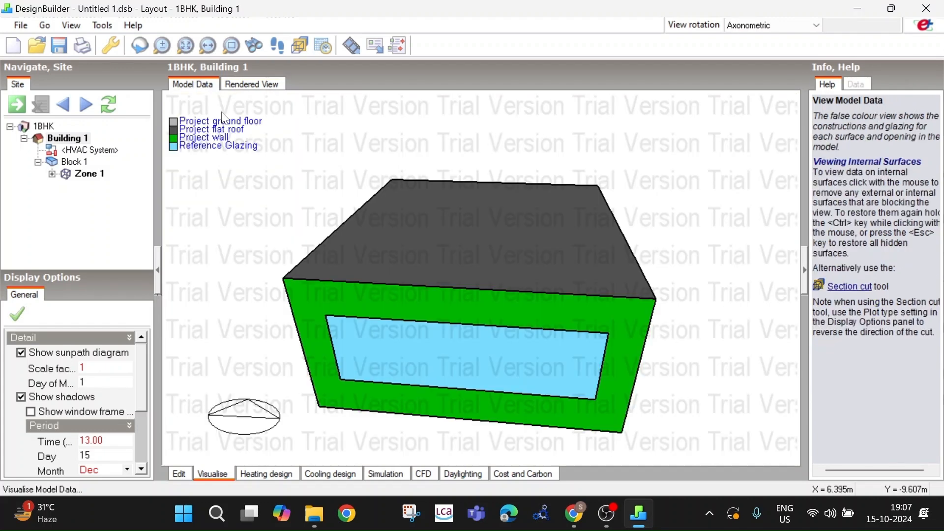
{"action": "left_click", "coordinate": [251, 85]}
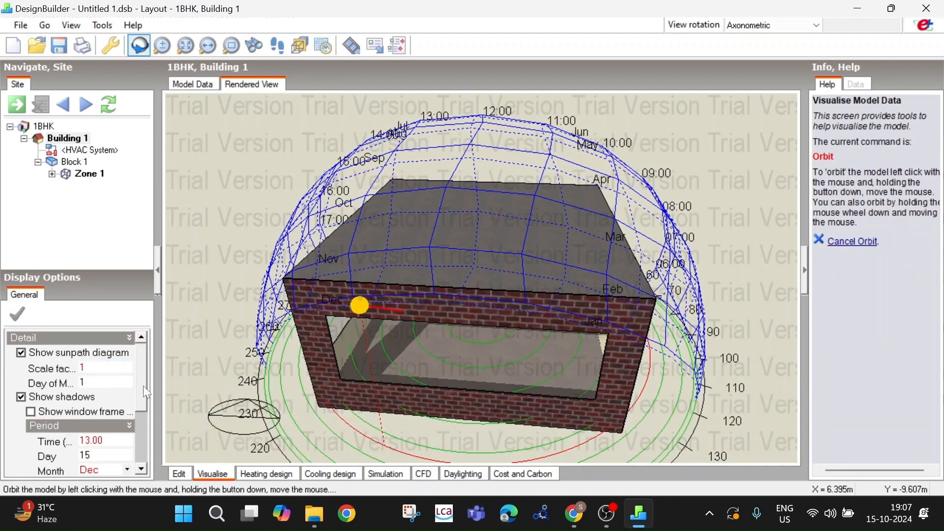
{"action": "left_click_drag", "start_coordinate": [143, 385], "coordinate": [146, 416]}
{"action": "left_click_drag", "start_coordinate": [231, 395], "coordinate": [297, 294]}
{"action": "middle_click_drag", "start_coordinate": [297, 294], "coordinate": [192, 361]}
{"action": "scroll", "coordinate": [415, 299], "scroll_direction": "down", "scroll_amount": 2}
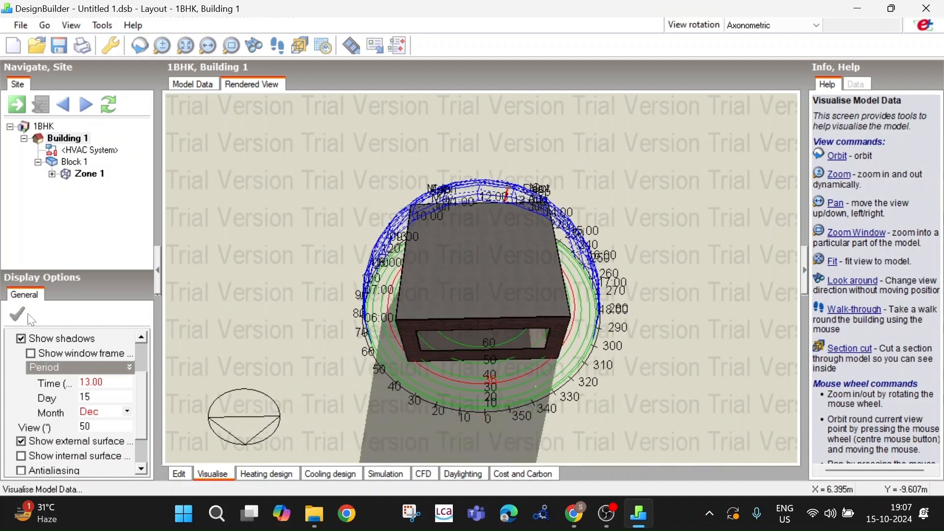
{"action": "middle_click_drag", "start_coordinate": [346, 235], "coordinate": [445, 305]}
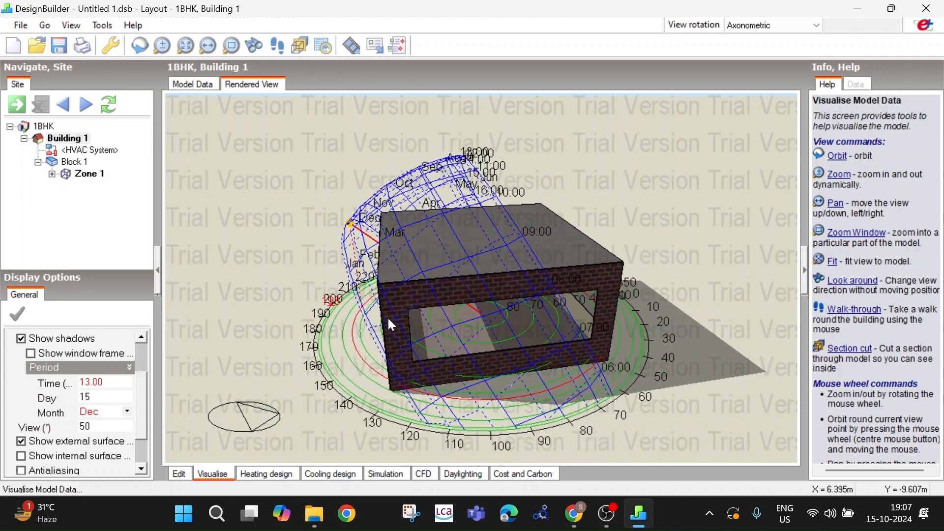
{"action": "middle_click_drag", "start_coordinate": [392, 324], "coordinate": [444, 325]}
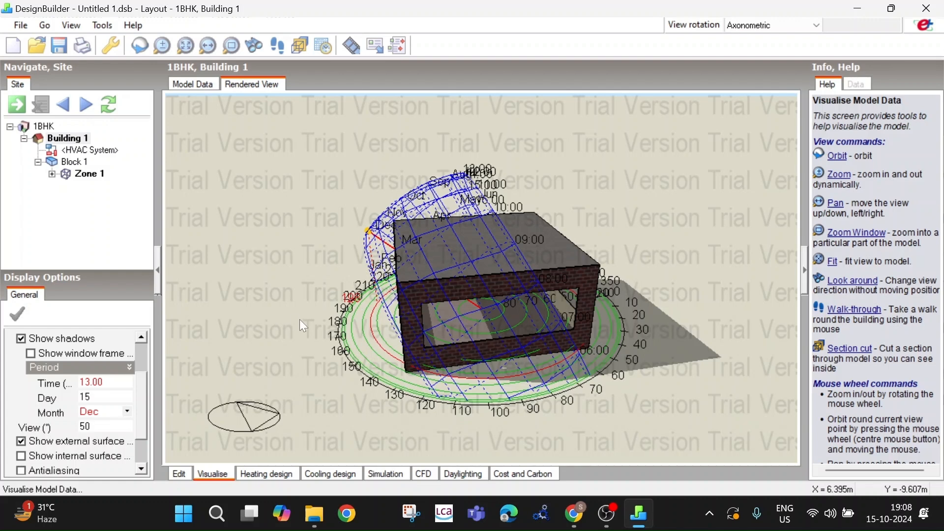
{"action": "middle_click_drag", "start_coordinate": [255, 284], "coordinate": [322, 293]}
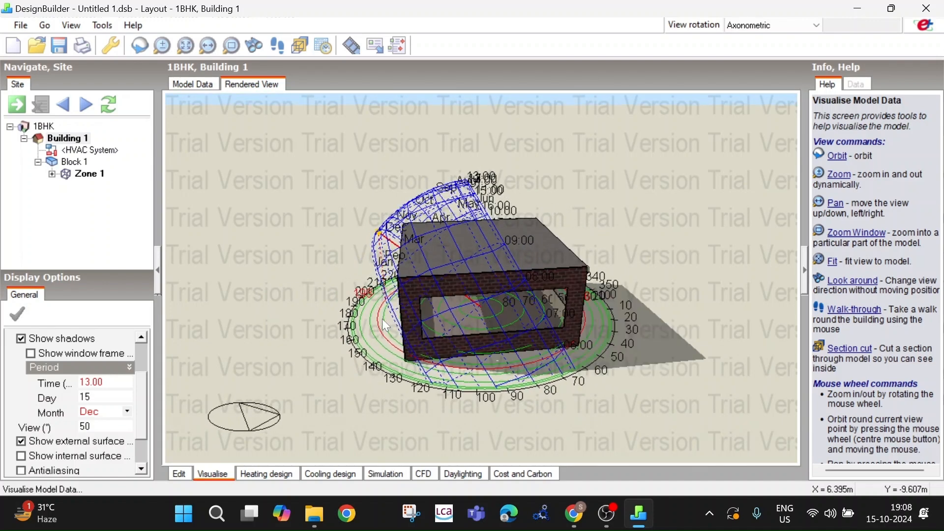
{"action": "scroll", "coordinate": [382, 320], "scroll_direction": "up", "scroll_amount": 2}
{"action": "scroll", "coordinate": [383, 320], "scroll_direction": "down", "scroll_amount": 2}
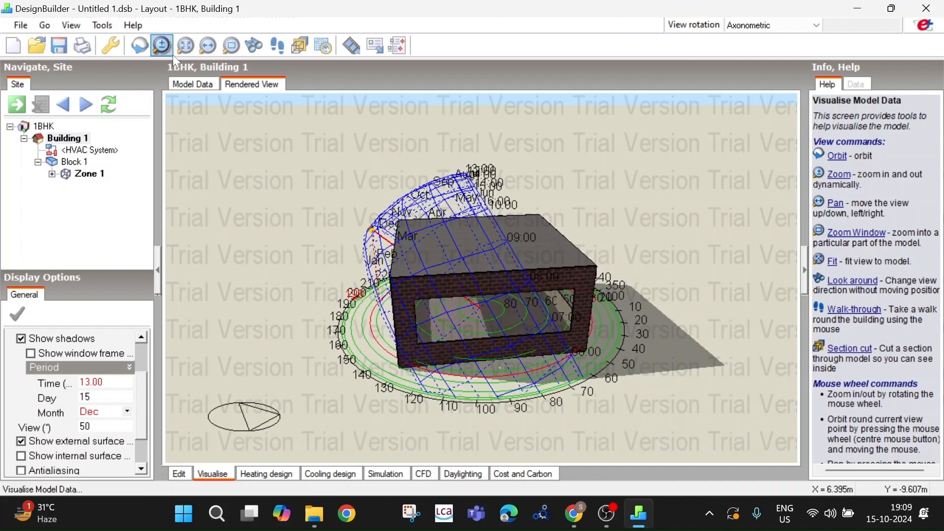
Switch to the model data view of the block and hide its north arrow
{"action": "left_click", "coordinate": [178, 86]}
{"action": "scroll", "coordinate": [359, 246], "scroll_direction": "down", "scroll_amount": 3}
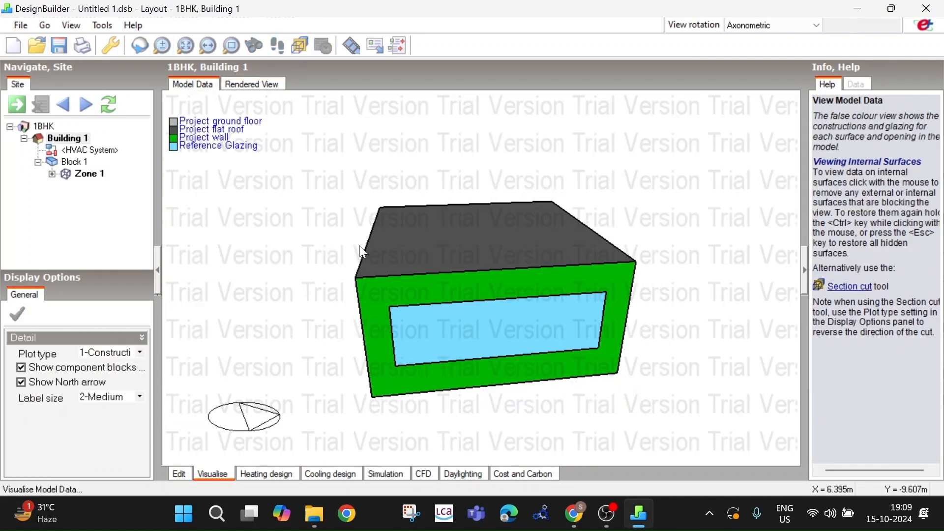
{"action": "mouse_move", "coordinate": [362, 248]}
{"action": "middle_mouse_down"}
{"action": "mouse_move", "coordinate": [436, 260]}
{"action": "mouse_move", "coordinate": [347, 259]}
{"action": "mouse_move", "coordinate": [353, 264]}
{"action": "middle_mouse_up"}
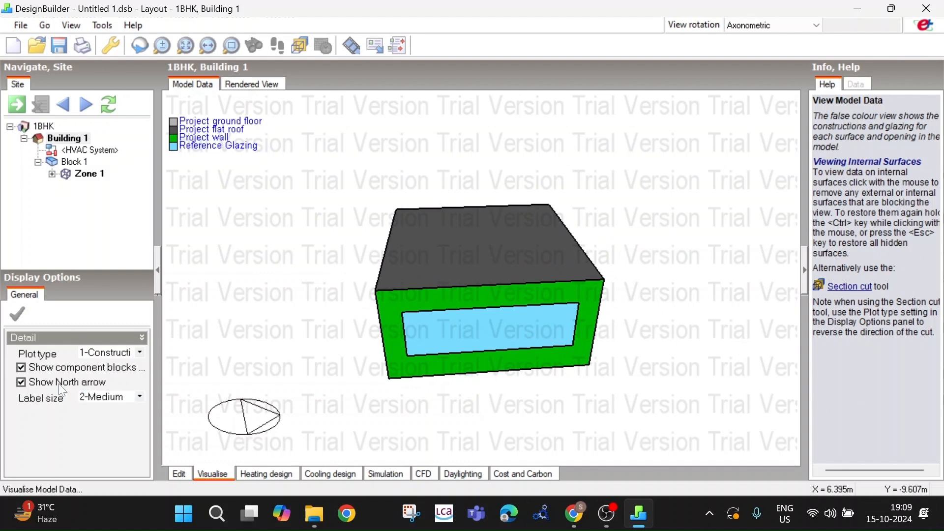
{"action": "left_click", "coordinate": [20, 382]}
Try the legend's label size at 1-Small and 3-Large, restore 2-Medium, and keep the plot type on Constructions and glazing
{"action": "left_click", "coordinate": [139, 398]}
{"action": "left_click", "coordinate": [128, 411]}
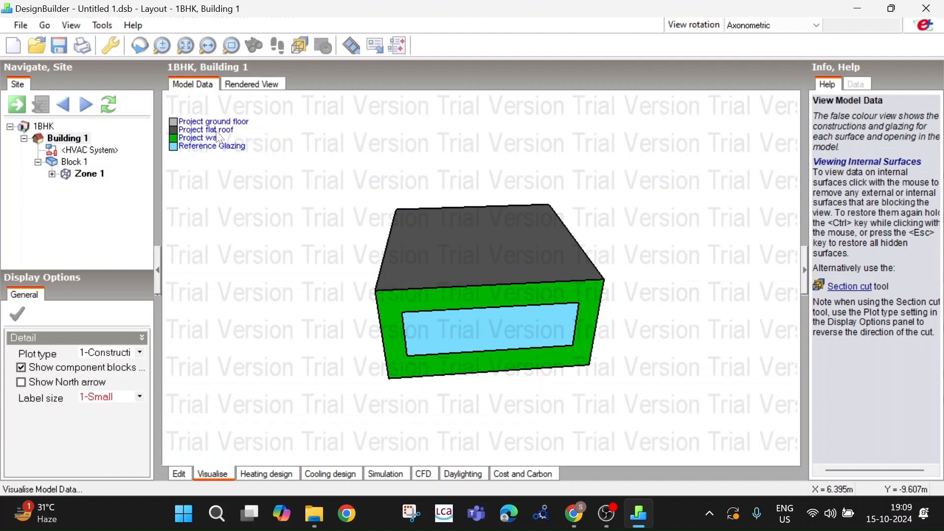
{"action": "left_click", "coordinate": [140, 398]}
{"action": "left_click", "coordinate": [123, 435]}
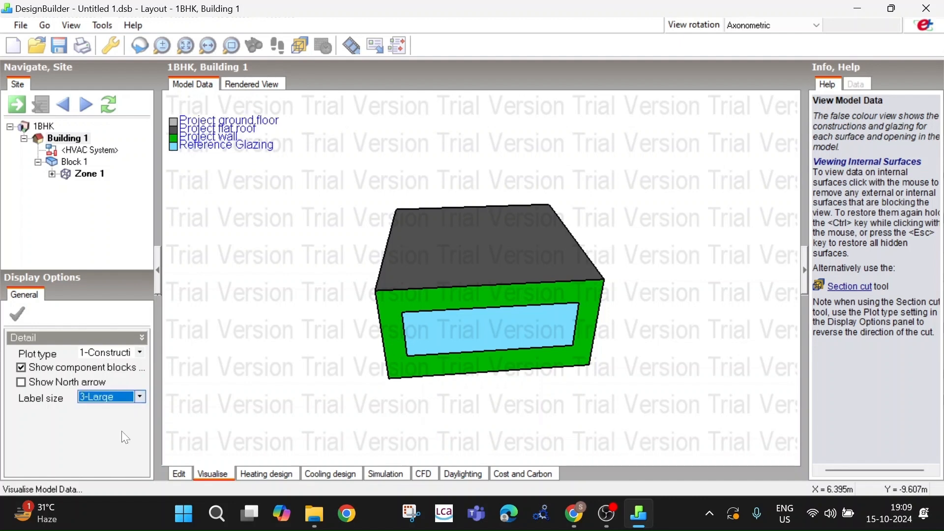
{"action": "left_click", "coordinate": [145, 397]}
{"action": "left_click", "coordinate": [101, 422]}
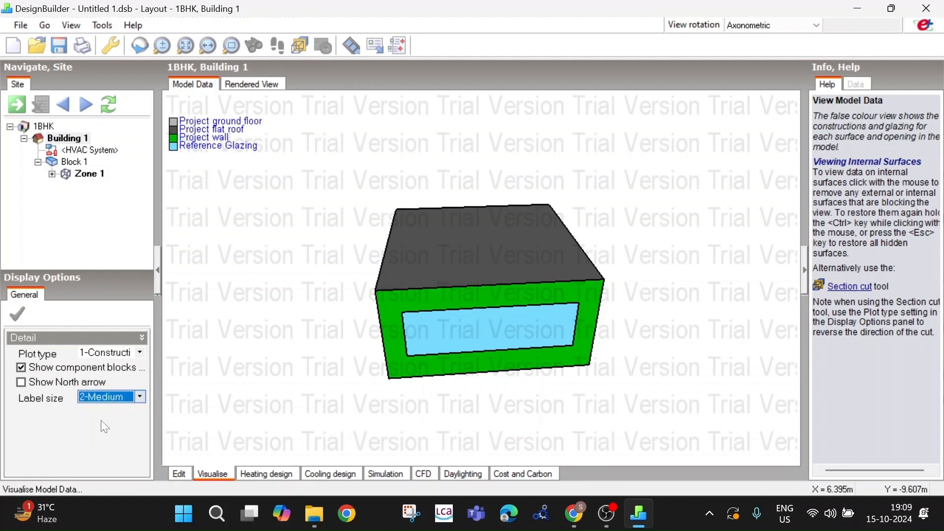
{"action": "left_click", "coordinate": [140, 353]}
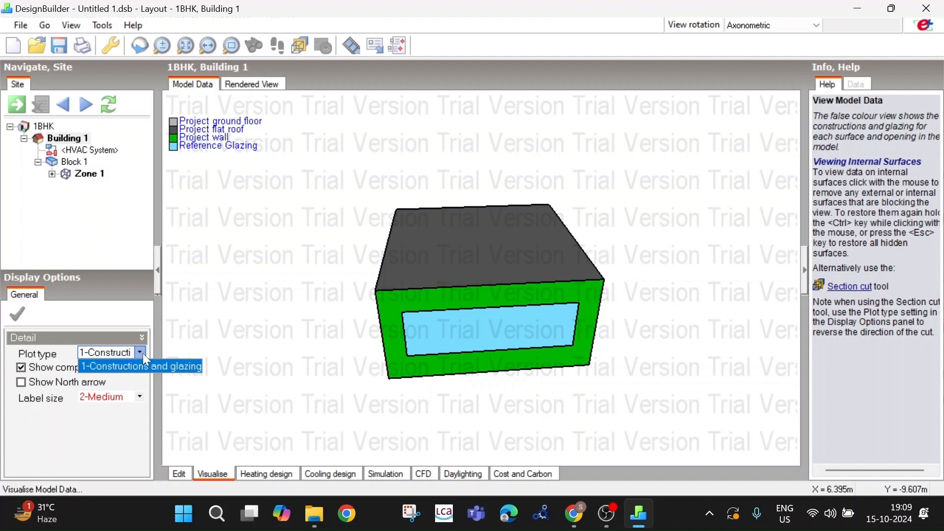
{"action": "left_click", "coordinate": [123, 366]}
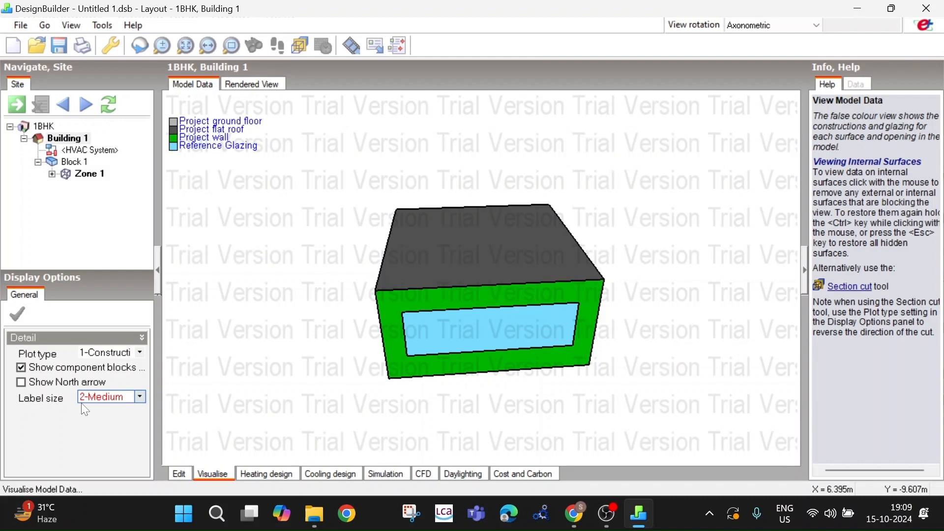
In the building layout, draw a four-sided standard component block 3.5 m high on the ground beside the existing block
{"action": "left_click", "coordinate": [180, 474]}
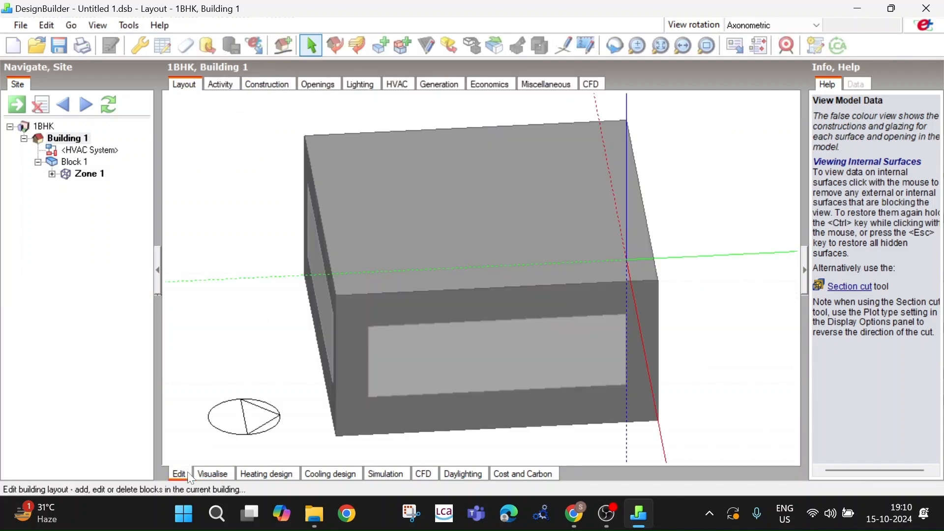
{"action": "middle_click_drag", "start_coordinate": [368, 310], "coordinate": [349, 231]}
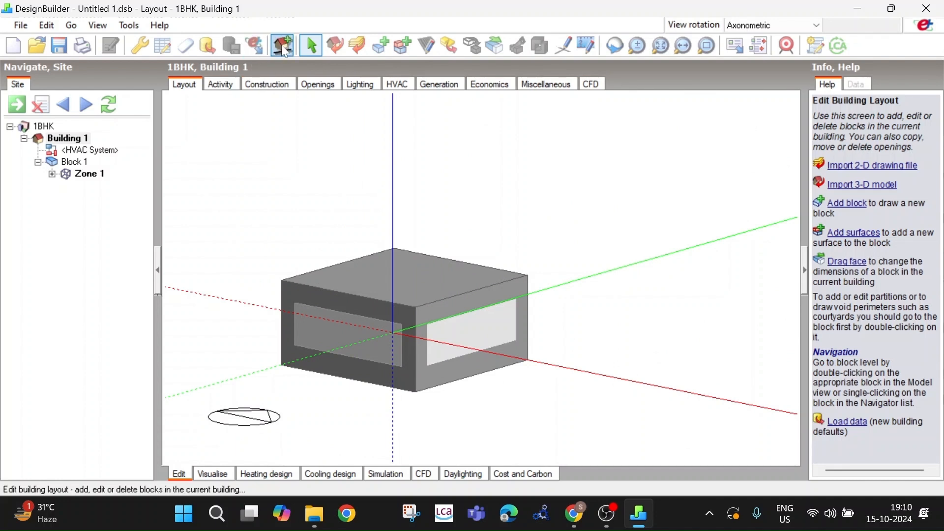
{"action": "left_click", "coordinate": [376, 48]}
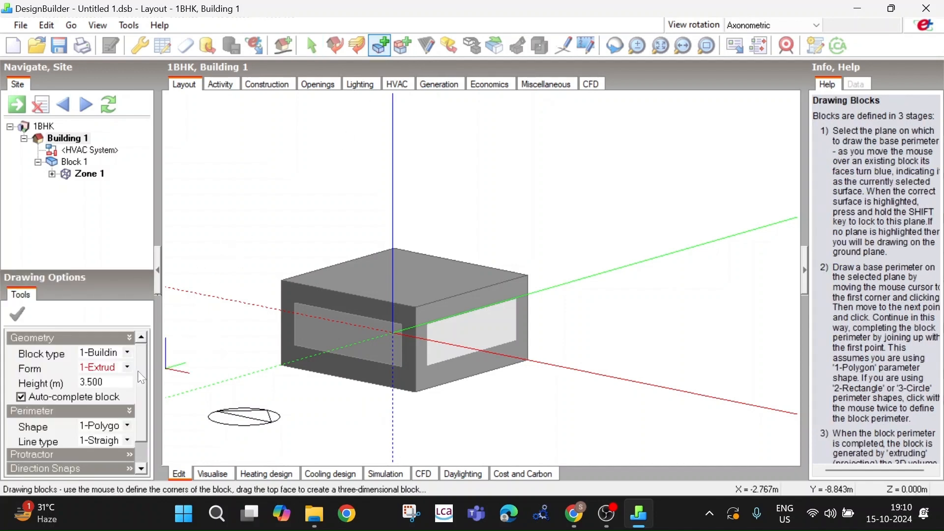
{"action": "left_click", "coordinate": [129, 352]}
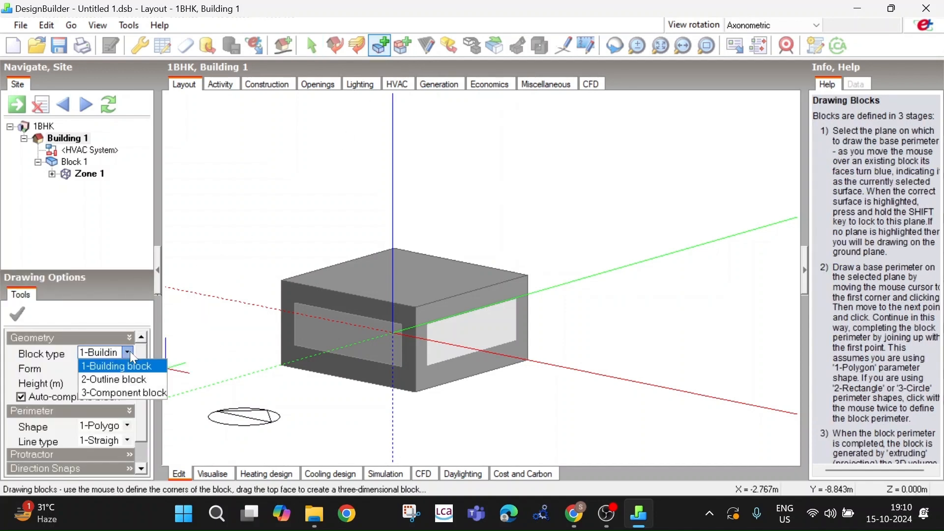
{"action": "left_click", "coordinate": [121, 394]}
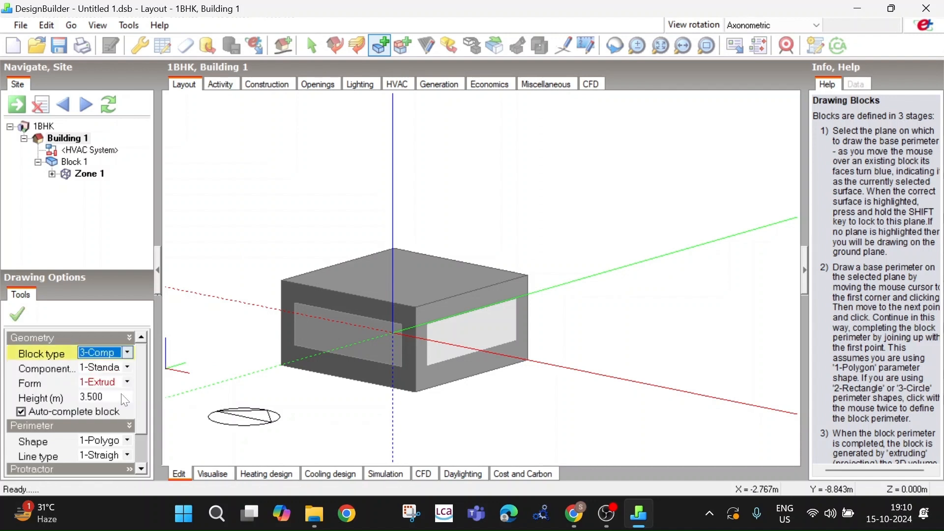
{"action": "mouse_move", "coordinate": [460, 341]}
{"action": "middle_mouse_down"}
{"action": "mouse_move", "coordinate": [565, 369]}
{"action": "mouse_move", "coordinate": [489, 371]}
{"action": "mouse_move", "coordinate": [368, 415]}
{"action": "mouse_move", "coordinate": [225, 407]}
{"action": "mouse_move", "coordinate": [670, 393]}
{"action": "middle_mouse_up"}
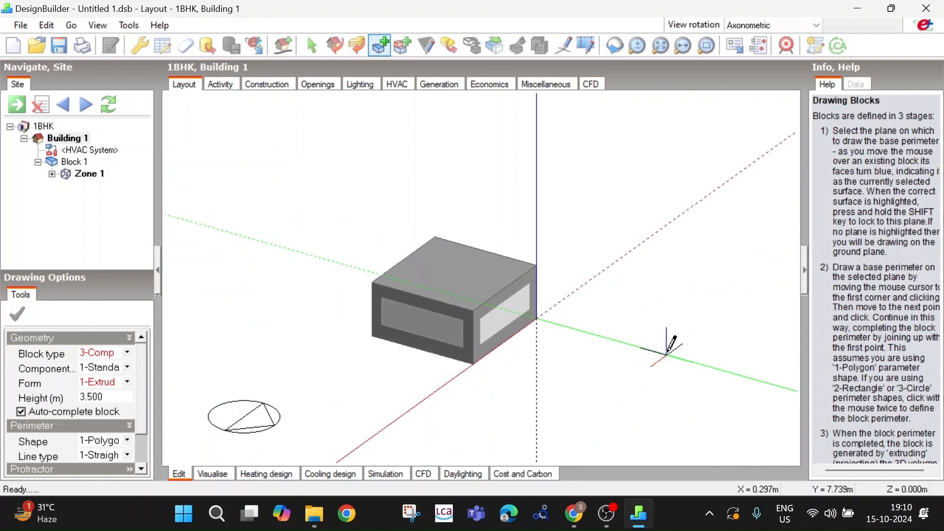
{"action": "left_click", "coordinate": [591, 334]}
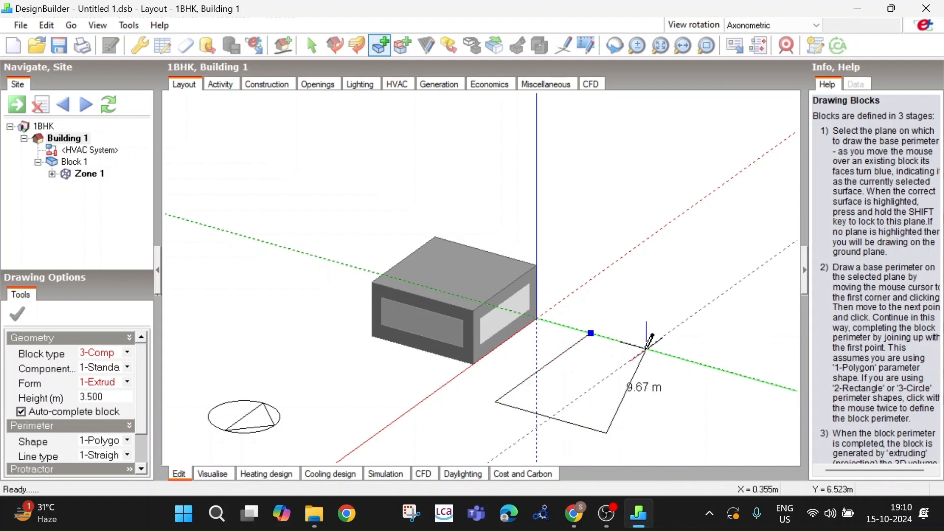
{"action": "left_click", "coordinate": [680, 354]}
{"action": "left_click", "coordinate": [592, 332]}
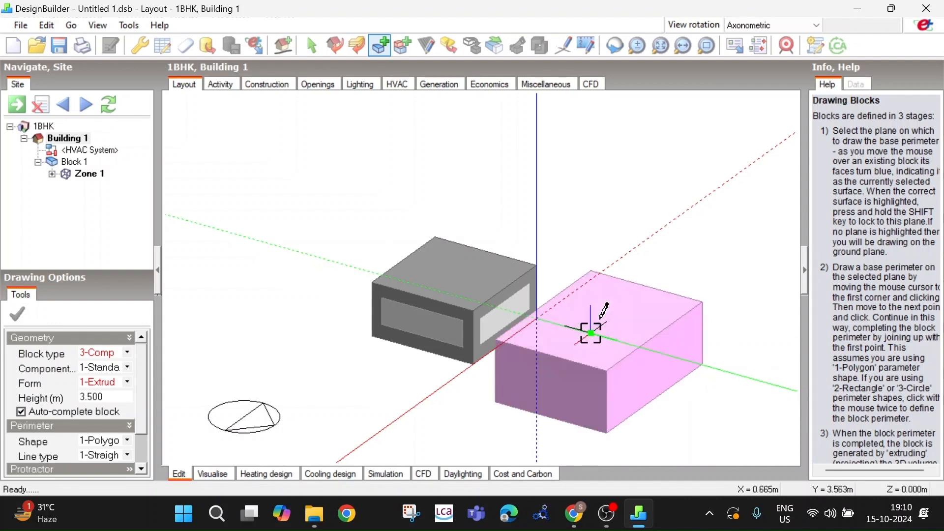
Examine both blocks in the layout and model data views, hiding the component block and showing it again
{"action": "mouse_move", "coordinate": [424, 346]}
{"action": "middle_mouse_down"}
{"action": "mouse_move", "coordinate": [314, 364]}
{"action": "mouse_move", "coordinate": [441, 350]}
{"action": "middle_mouse_up"}
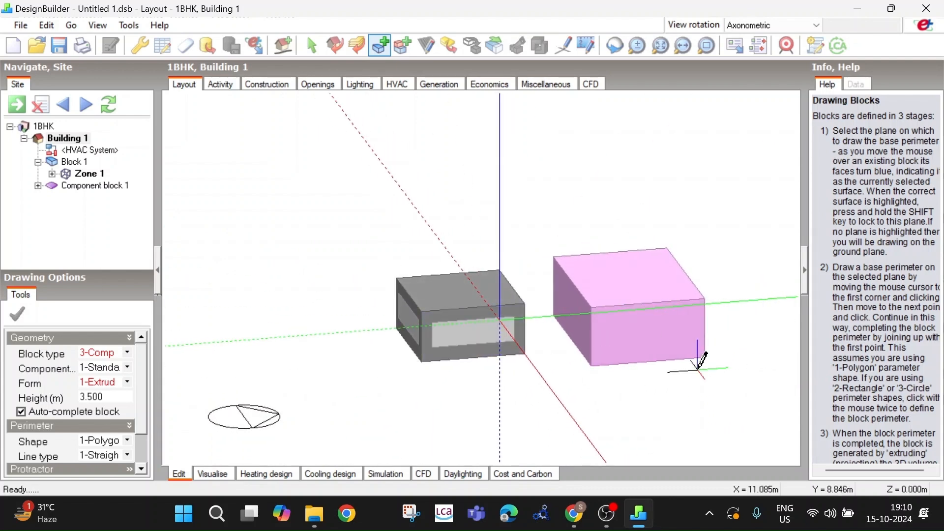
{"action": "scroll", "coordinate": [679, 377], "scroll_direction": "up", "scroll_amount": 3}
{"action": "mouse_move", "coordinate": [604, 363]}
{"action": "middle_mouse_down"}
{"action": "mouse_move", "coordinate": [609, 385]}
{"action": "mouse_move", "coordinate": [667, 415]}
{"action": "mouse_move", "coordinate": [673, 355]}
{"action": "middle_mouse_up"}
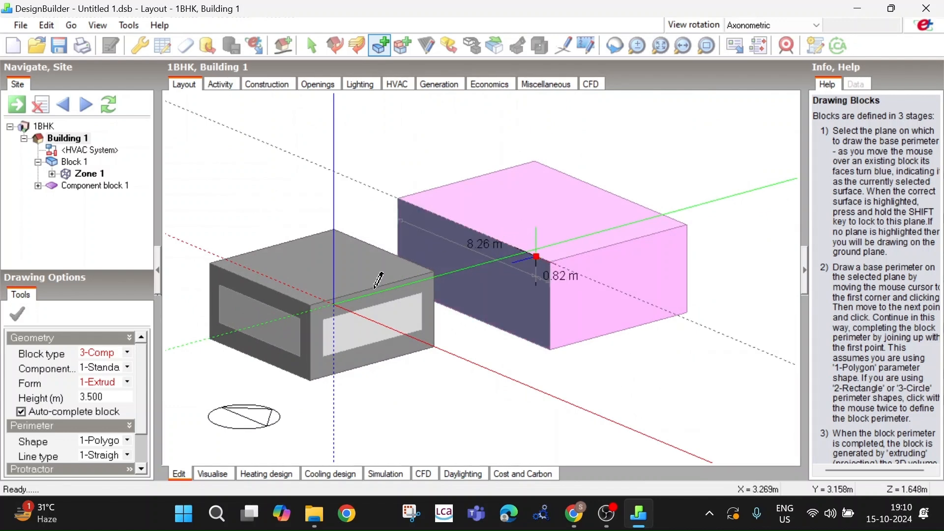
{"action": "scroll", "coordinate": [555, 281], "scroll_direction": "down", "scroll_amount": 1}
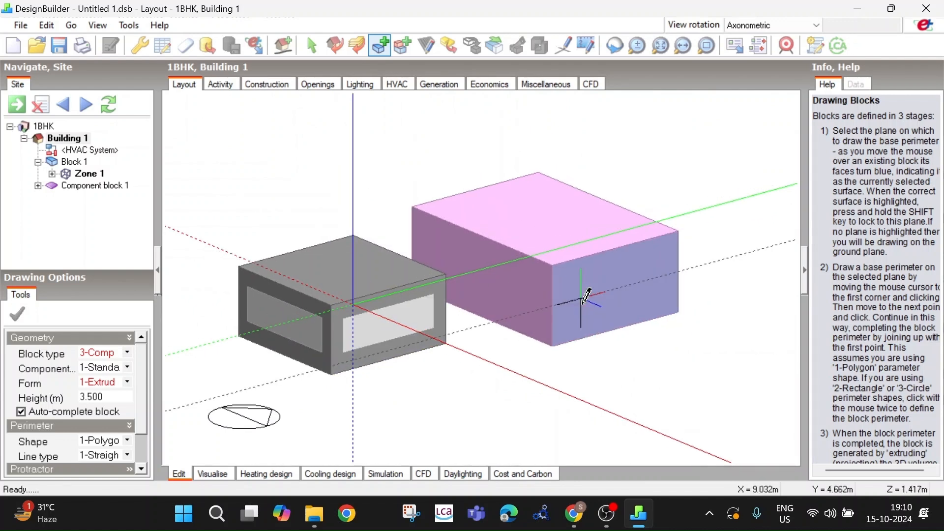
{"action": "left_click", "coordinate": [214, 474]}
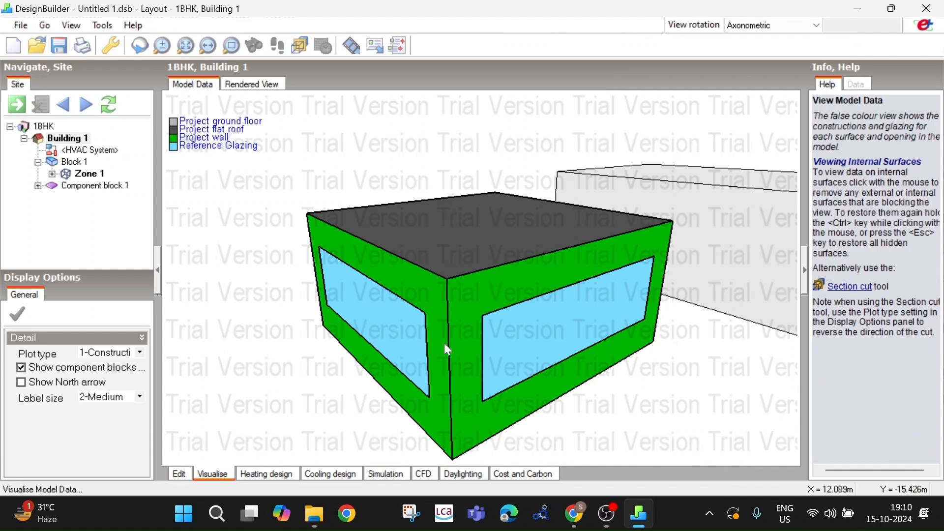
{"action": "middle_click_drag", "start_coordinate": [447, 349], "coordinate": [181, 371]}
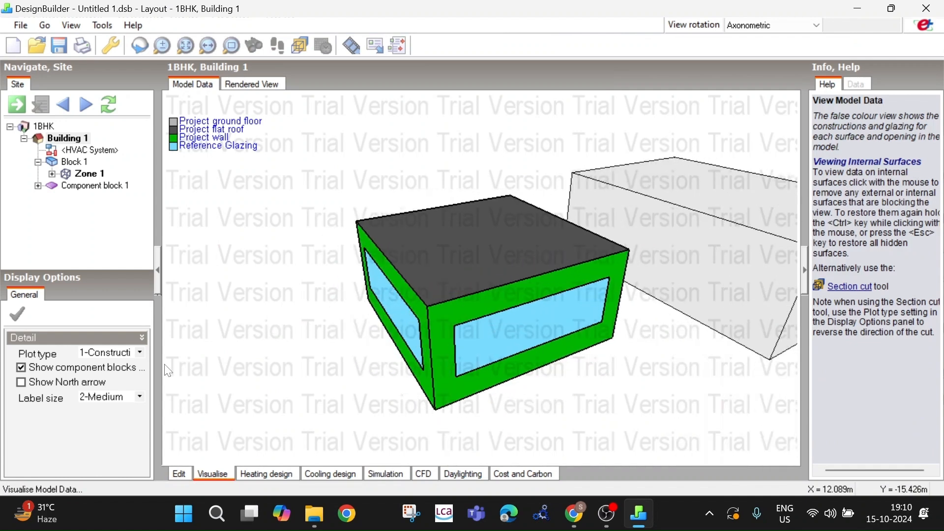
{"action": "left_click", "coordinate": [25, 372]}
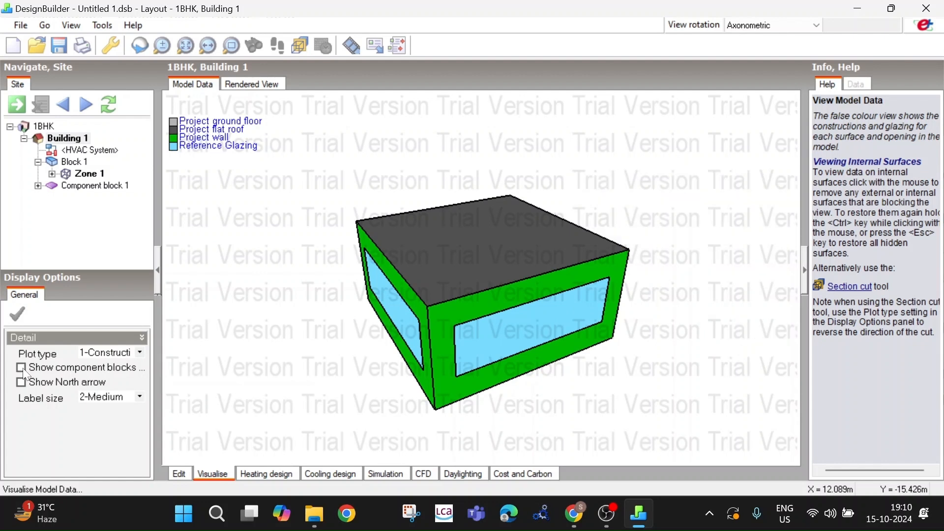
{"action": "left_click", "coordinate": [26, 373]}
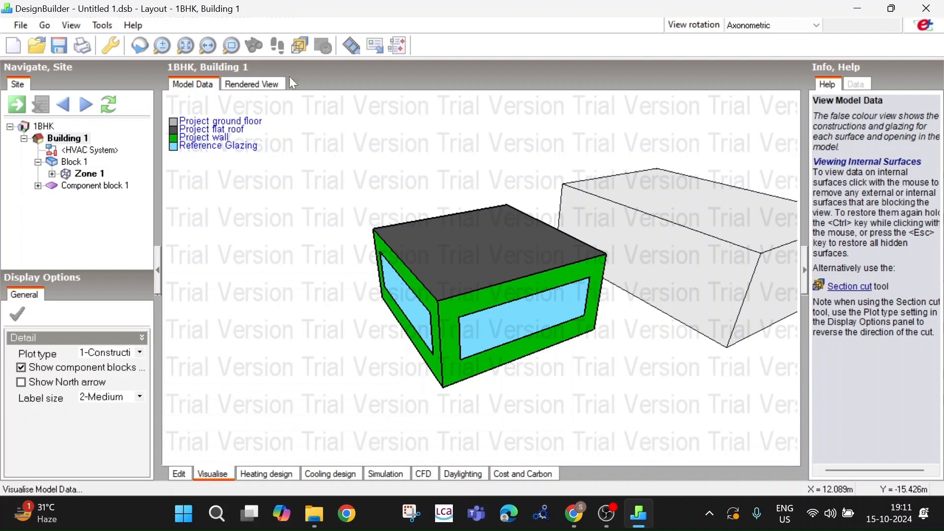
Switch to the rendered view, set the shadow period's time to 9 and examine the shadows between the two blocks
{"action": "left_click", "coordinate": [252, 84]}
{"action": "mouse_move", "coordinate": [662, 327]}
{"action": "left_mouse_down"}
{"action": "mouse_move", "coordinate": [643, 333]}
{"action": "mouse_move", "coordinate": [659, 327]}
{"action": "left_mouse_up"}
{"action": "key", "text": "Escape"}
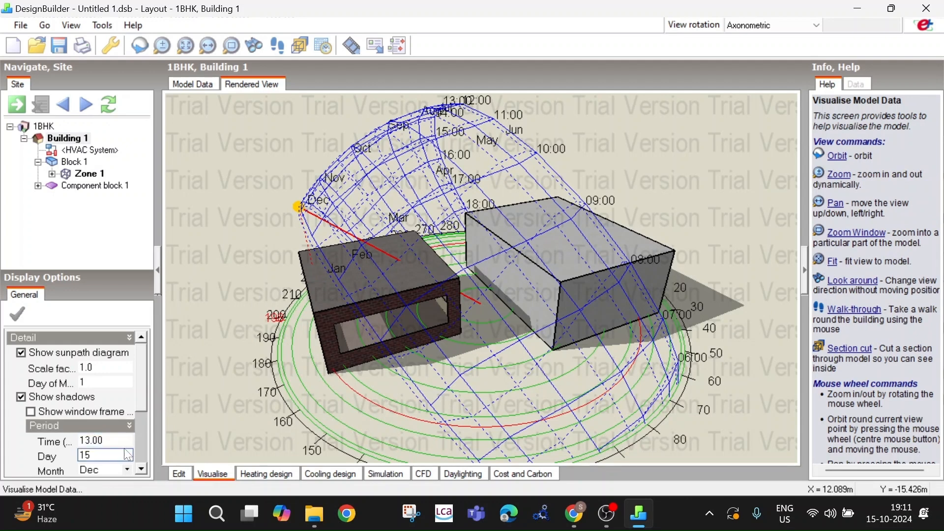
{"action": "left_click_drag", "start_coordinate": [142, 373], "coordinate": [140, 392]}
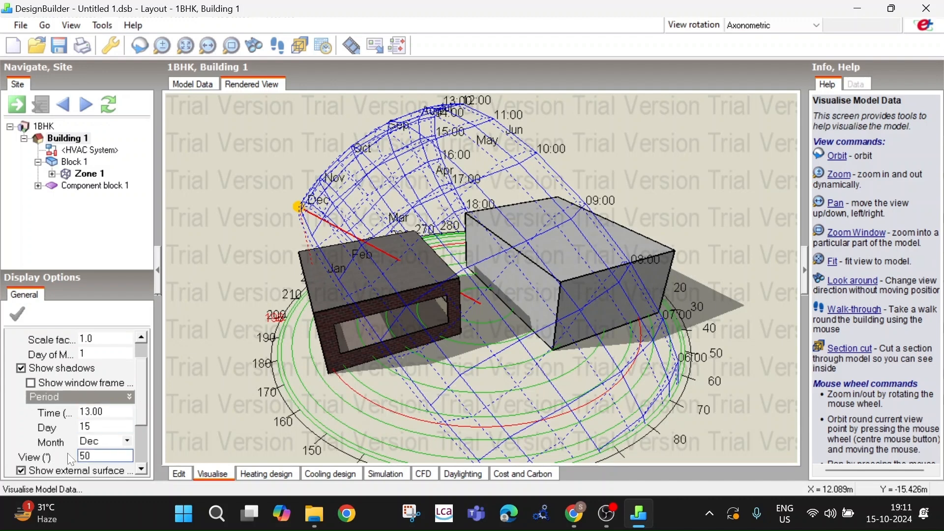
{"action": "left_click", "coordinate": [102, 443]}
{"action": "key", "text": "shift+Tab"}
{"action": "key", "text": "shift+Tab"}
{"action": "left_click_drag", "start_coordinate": [104, 412], "coordinate": [78, 411]}
{"action": "type", "text": "9"}
{"action": "left_click", "coordinate": [22, 310]}
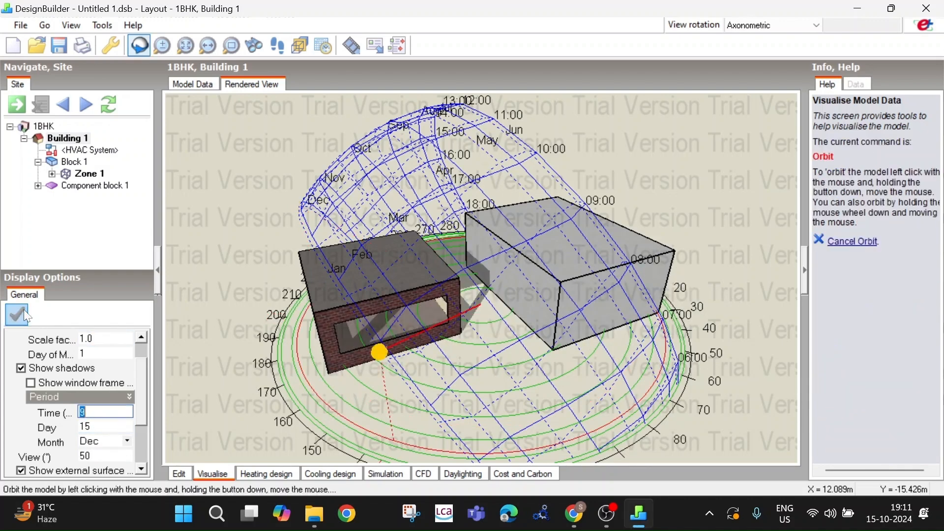
{"action": "left_click_drag", "start_coordinate": [509, 361], "coordinate": [470, 381]}
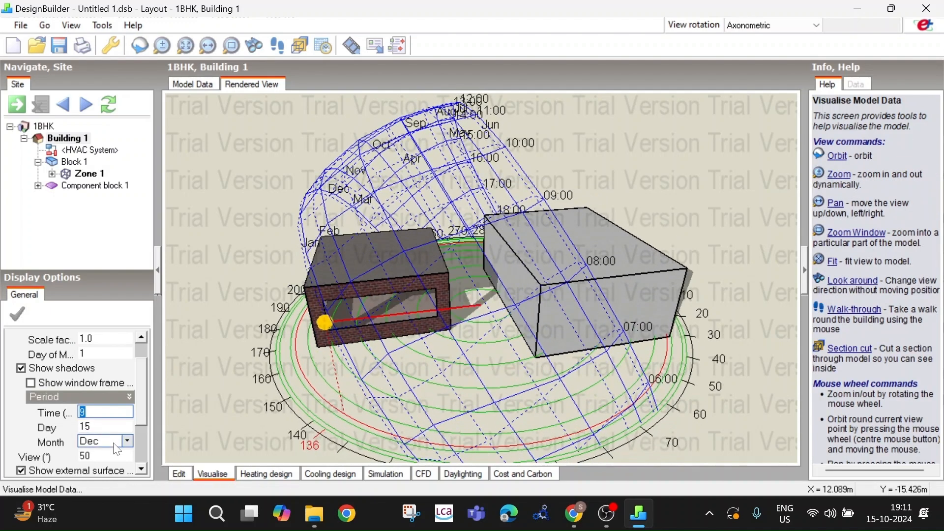
Set the shadow period's month to Jun and examine the shadows around both blocks from opposite sides
{"action": "left_click", "coordinate": [128, 441]}
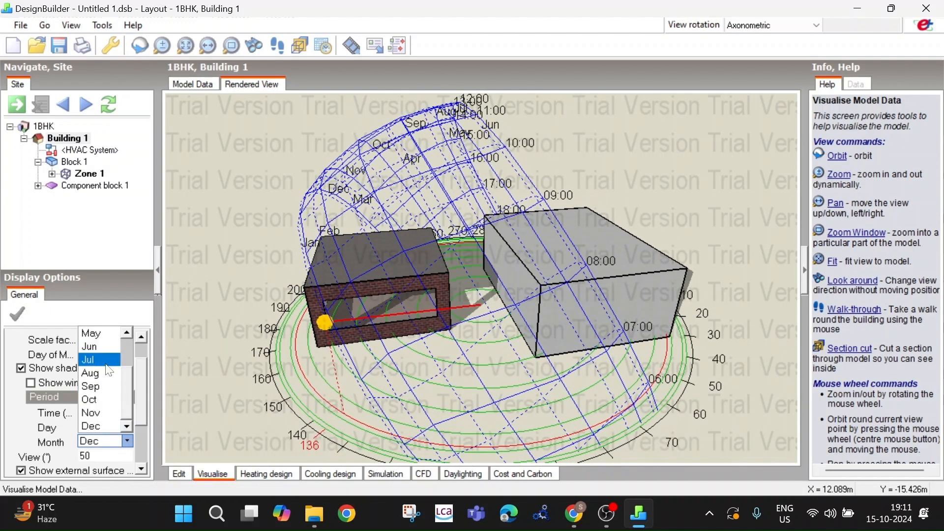
{"action": "left_click", "coordinate": [105, 352]}
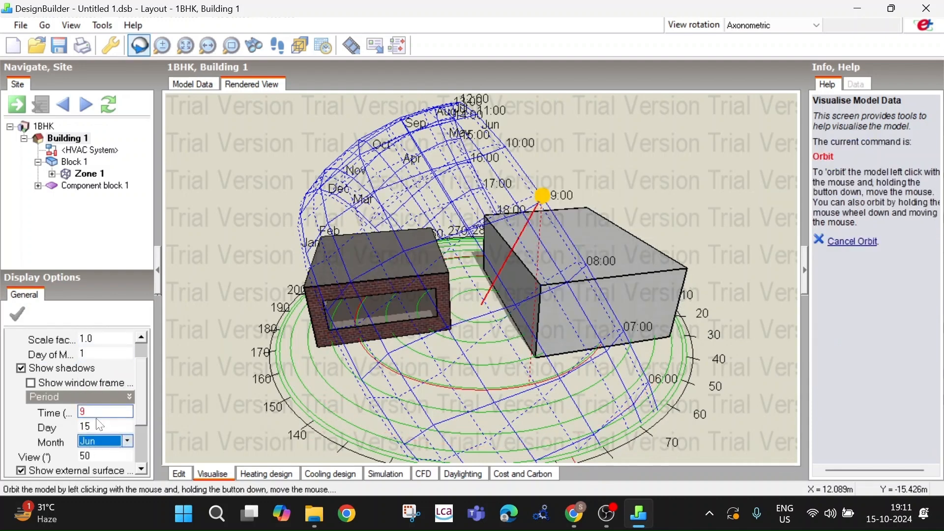
{"action": "left_click", "coordinate": [85, 411]}
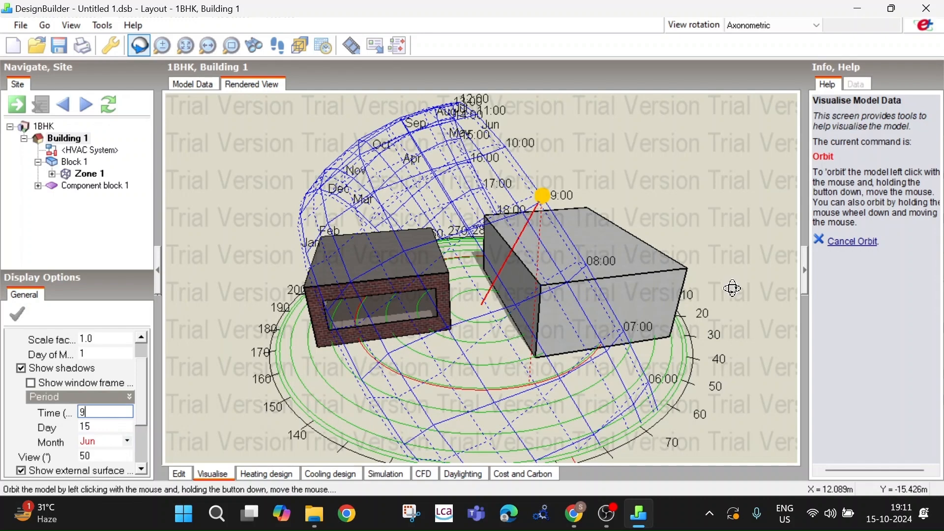
{"action": "left_click_drag", "start_coordinate": [473, 319], "coordinate": [435, 307]}
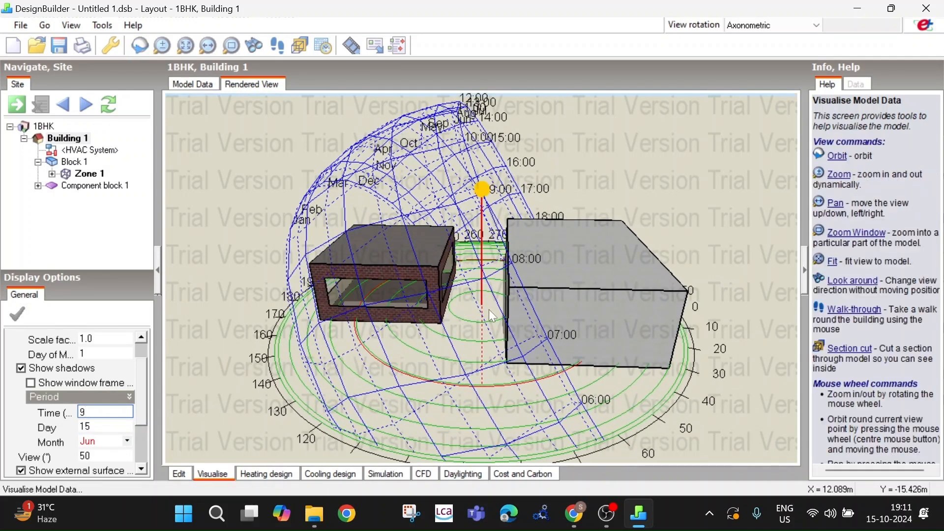
{"action": "middle_click_drag", "start_coordinate": [470, 317], "coordinate": [255, 322]}
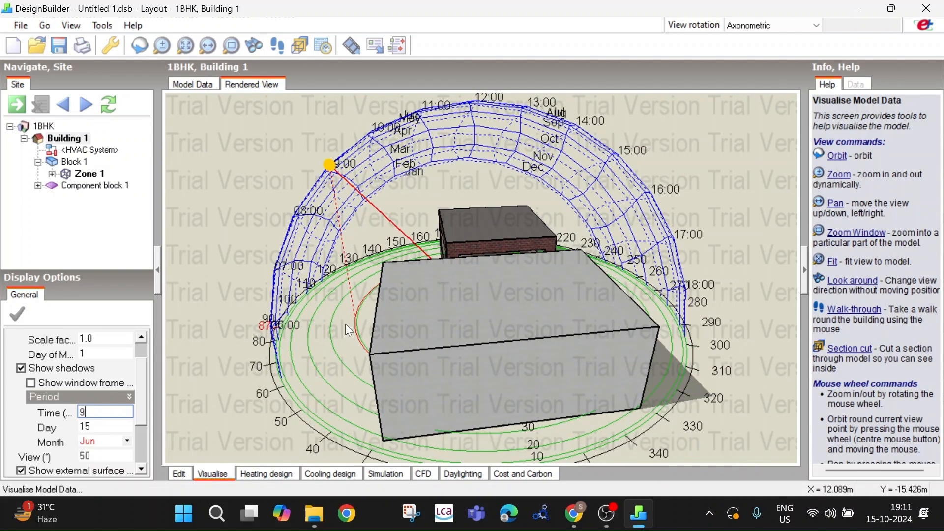
{"action": "middle_click_drag", "start_coordinate": [477, 284], "coordinate": [320, 379]}
Show the north arrow in the rendered view and examine the blocks' orientation and June shadows from several sides
{"action": "left_click_drag", "start_coordinate": [142, 377], "coordinate": [143, 419]}
{"action": "left_click", "coordinate": [23, 443]}
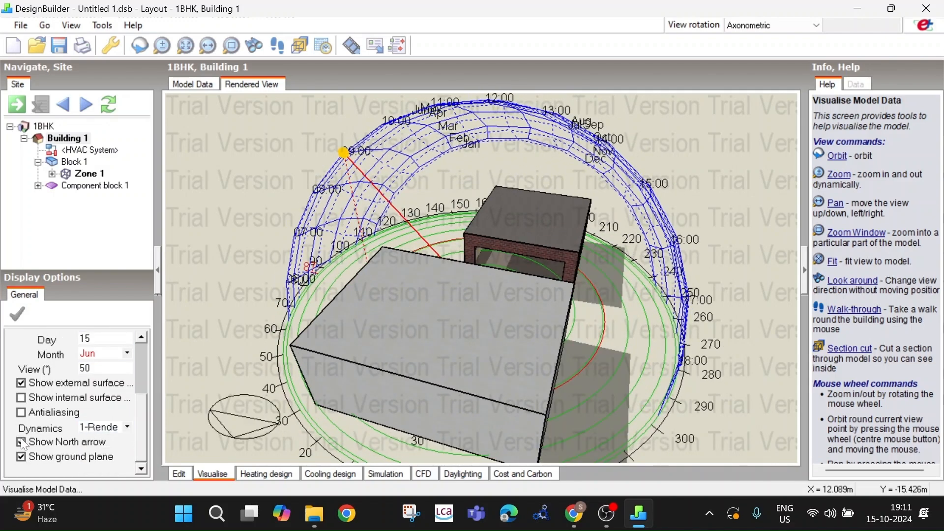
{"action": "middle_click_drag", "start_coordinate": [327, 332], "coordinate": [416, 315]}
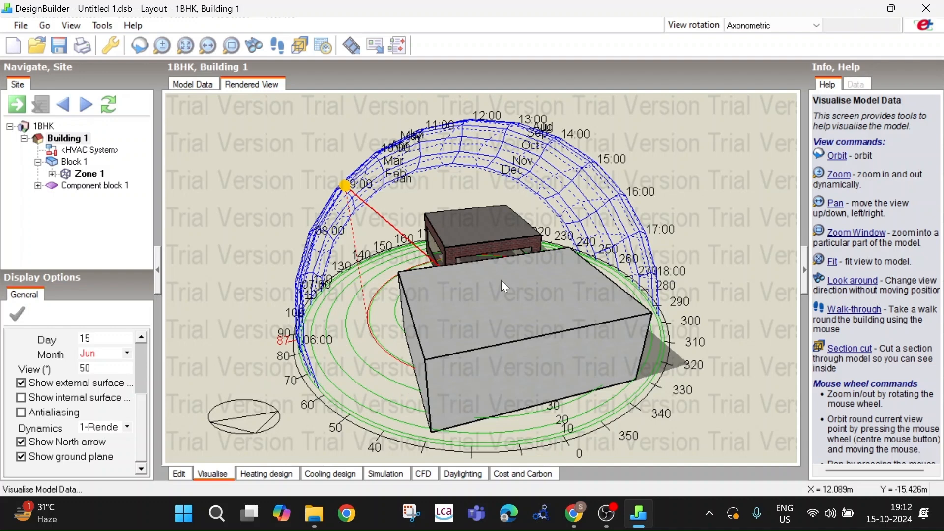
{"action": "middle_click_drag", "start_coordinate": [442, 317], "coordinate": [611, 320]}
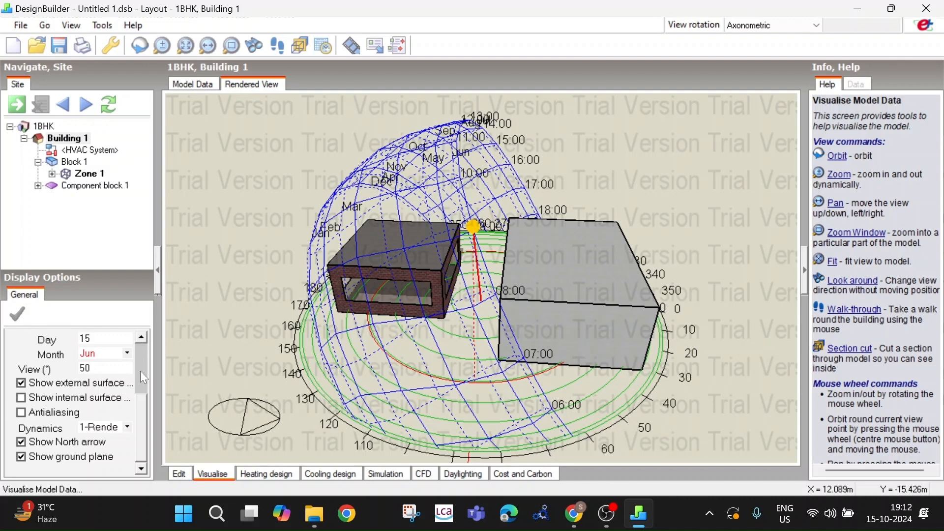
Set the shadow period's time to 5 and apply it to the rendered view
{"action": "scroll", "coordinate": [143, 389], "scroll_direction": "up", "scroll_amount": 2}
{"action": "scroll", "coordinate": [143, 388], "scroll_direction": "down", "scroll_amount": 1}
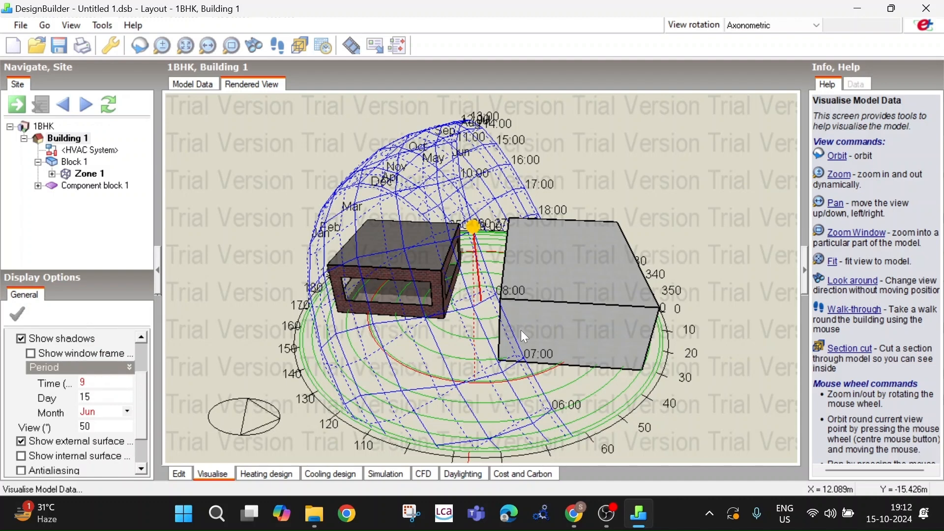
{"action": "left_click", "coordinate": [108, 383]}
{"action": "key", "text": "BackSpace"}
{"action": "type", "text": "9"}
{"action": "key", "text": "Return"}
{"action": "type", "text": "5"}
{"action": "left_click", "coordinate": [18, 315]}
Set the shadow period's month to Sep and view the two blocks from a slightly different angle
{"action": "left_click", "coordinate": [123, 417]}
{"action": "key", "text": "shift+Tab"}
{"action": "key", "text": "Tab"}
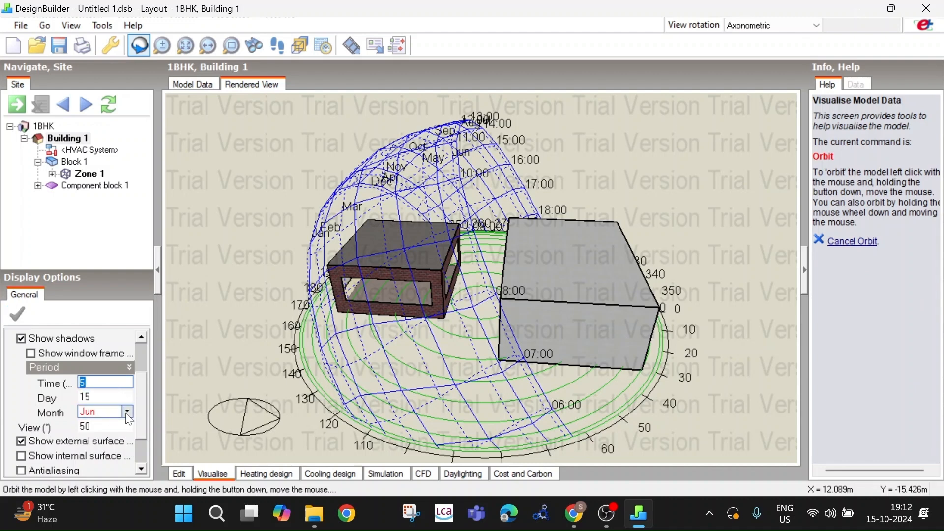
{"action": "left_click", "coordinate": [127, 412]}
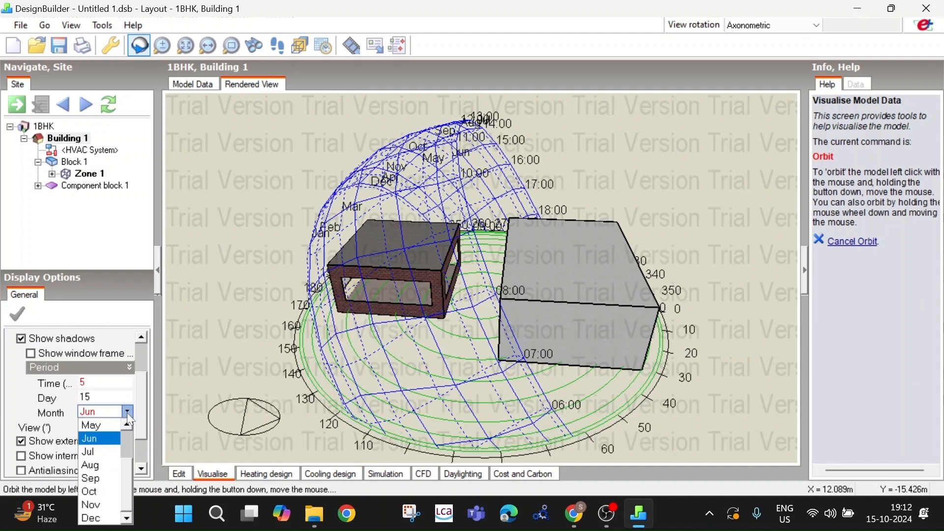
{"action": "left_click", "coordinate": [118, 477]}
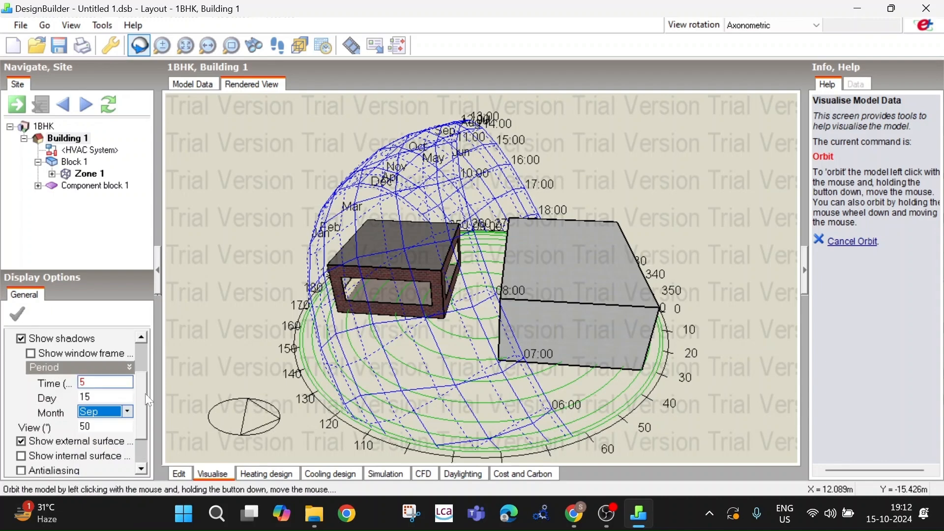
{"action": "left_click_drag", "start_coordinate": [438, 344], "coordinate": [424, 335]}
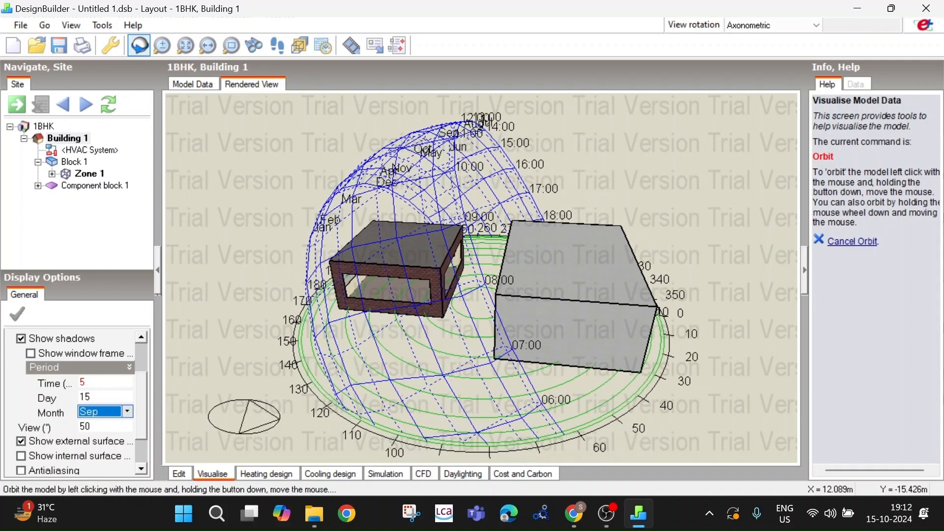
Turn on window frame shadows in the rendered view of Building 1
{"action": "key", "text": "Escape"}
{"action": "left_click", "coordinate": [31, 353]}
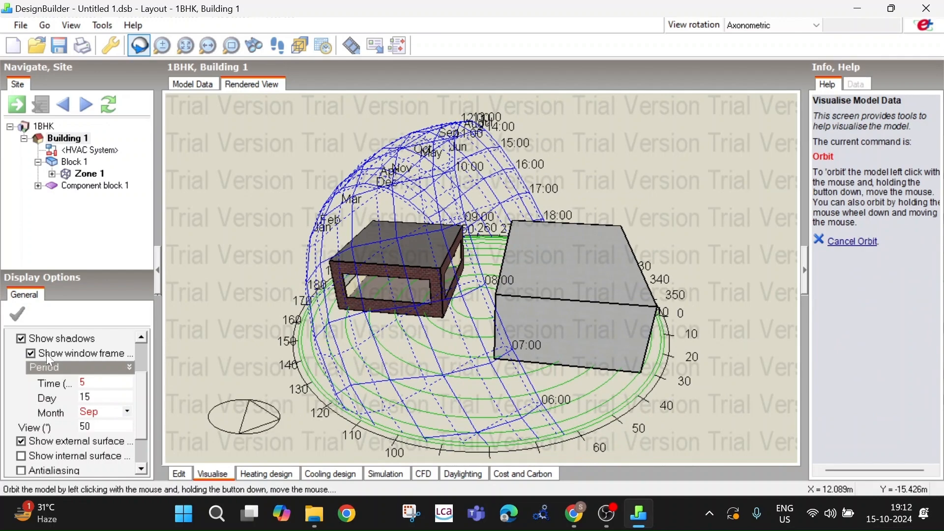
{"action": "middle_click_drag", "start_coordinate": [376, 340], "coordinate": [242, 411]}
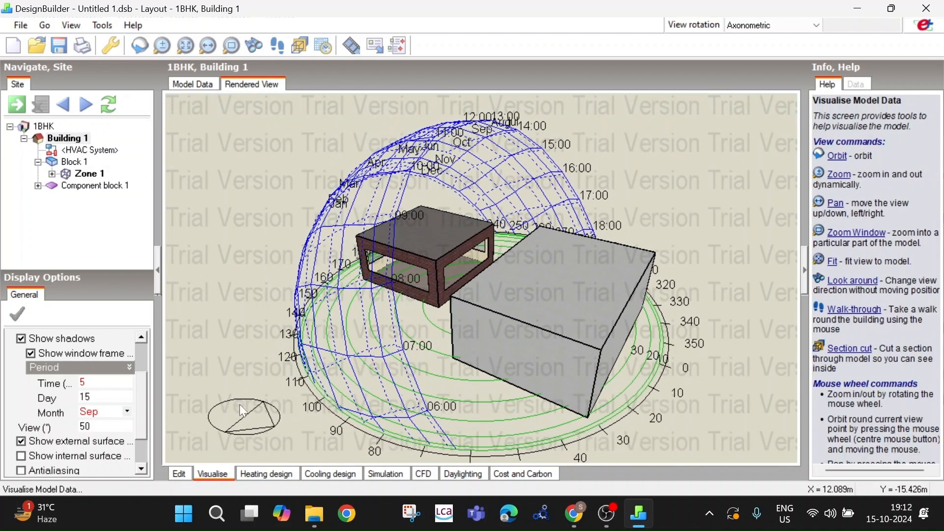
{"action": "left_click", "coordinate": [180, 473]}
{"action": "middle_click_drag", "start_coordinate": [226, 301], "coordinate": [327, 261]}
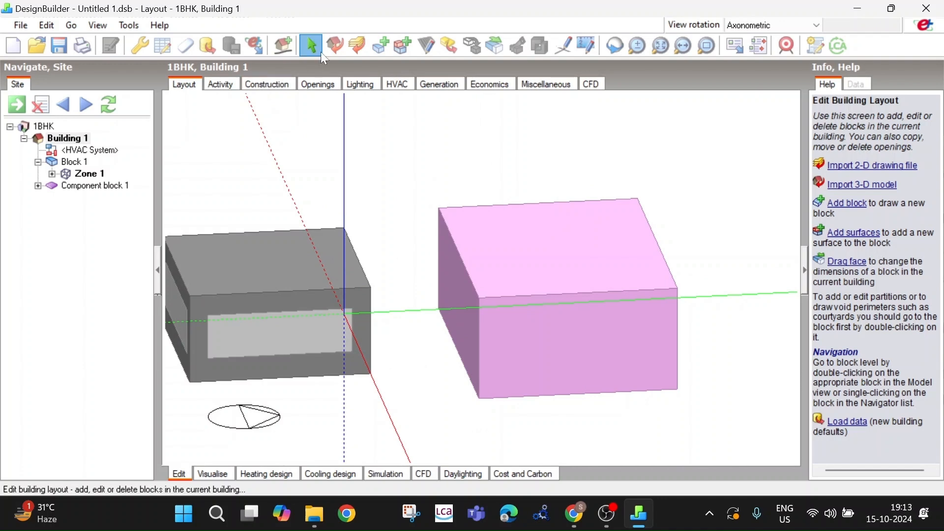
{"action": "left_click", "coordinate": [381, 46]}
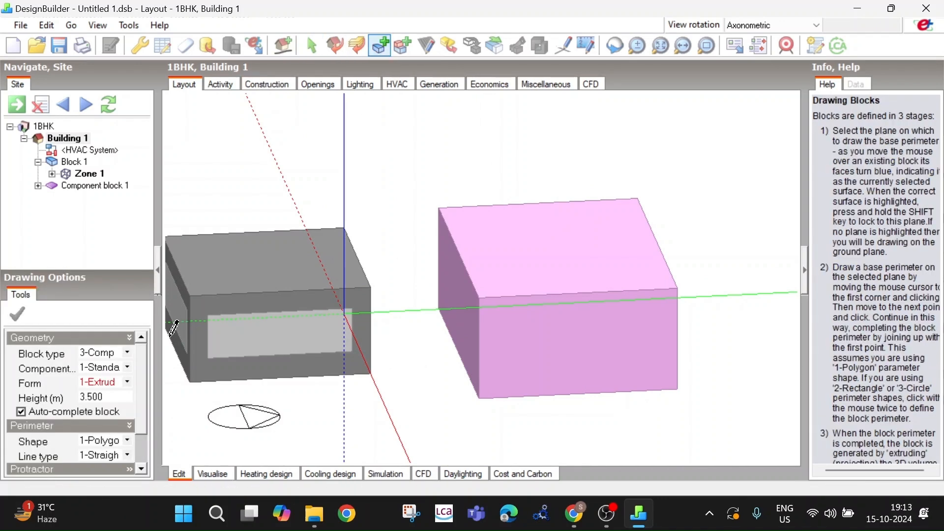
{"action": "left_click", "coordinate": [128, 352]}
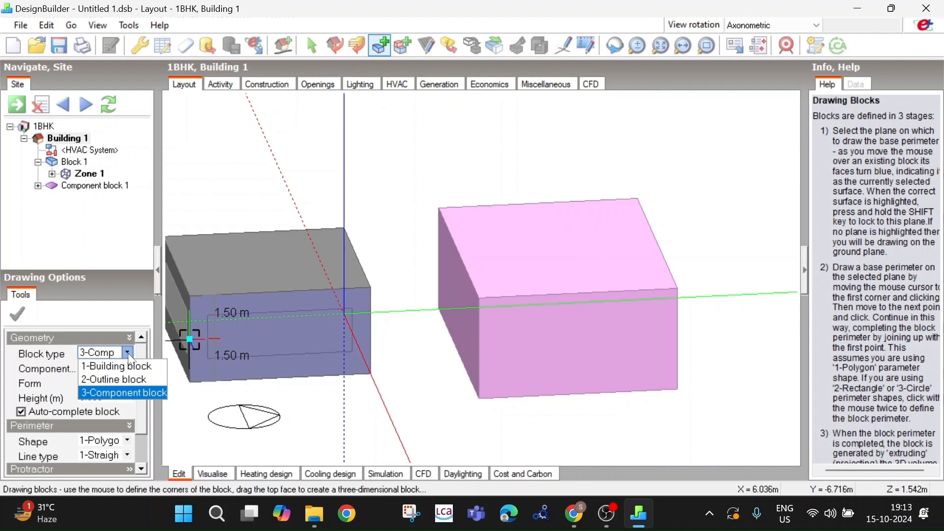
{"action": "left_click", "coordinate": [133, 394]}
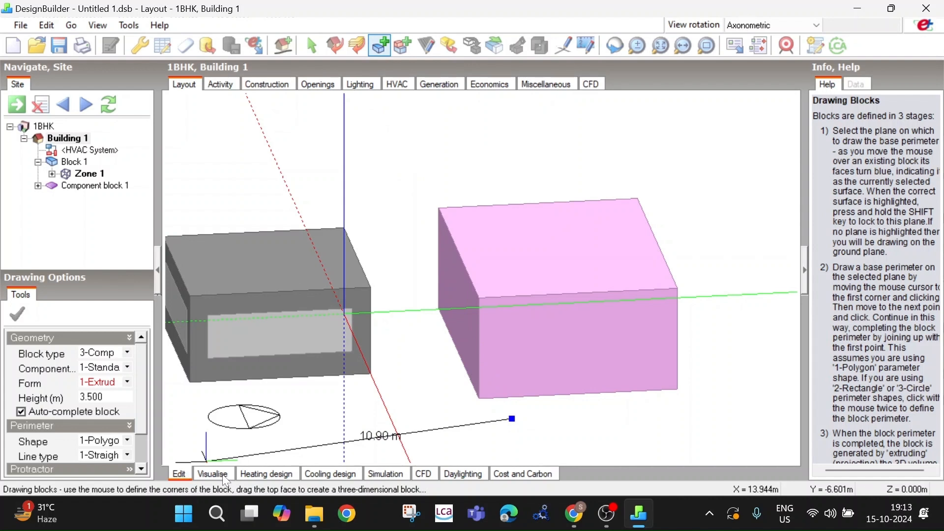
{"action": "left_click", "coordinate": [181, 477]}
View Building 1 as a rendered model and as false-colour model data, and return to the editable layout
{"action": "left_click", "coordinate": [223, 475]}
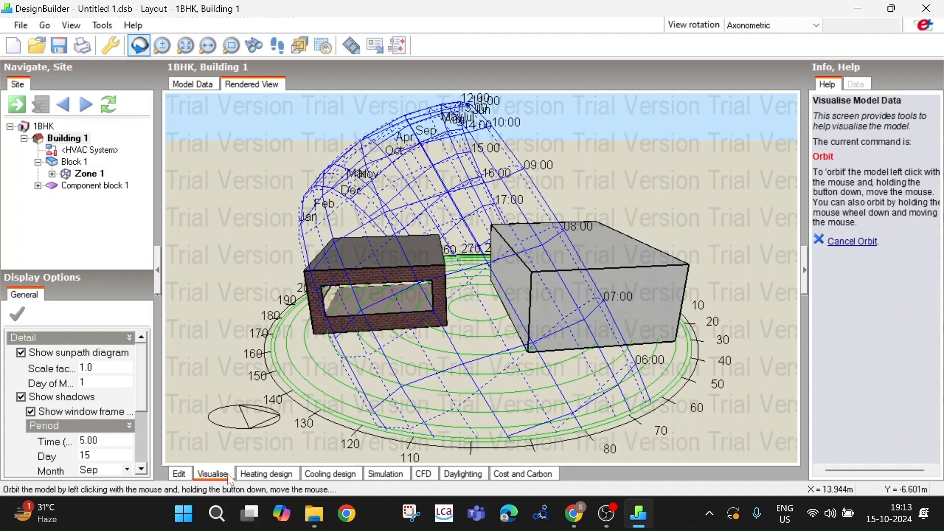
{"action": "left_click", "coordinate": [201, 88]}
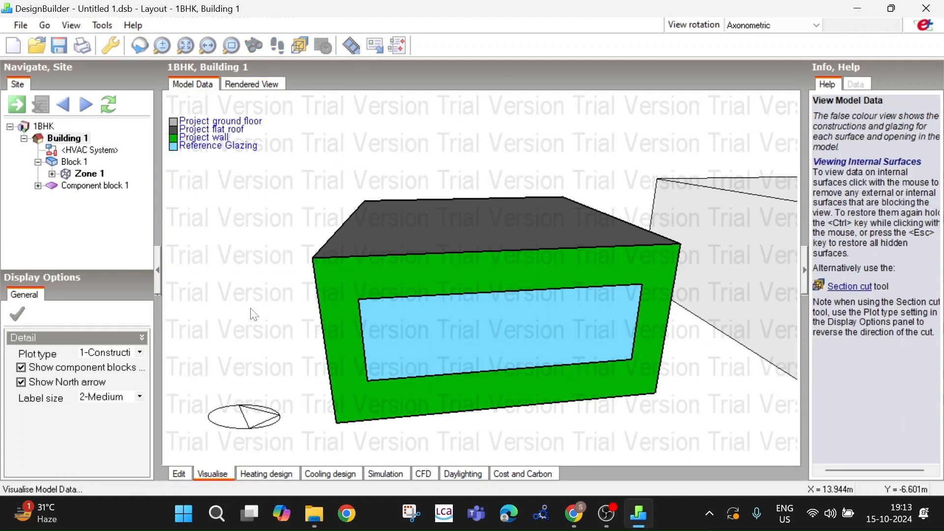
{"action": "left_click", "coordinate": [180, 472]}
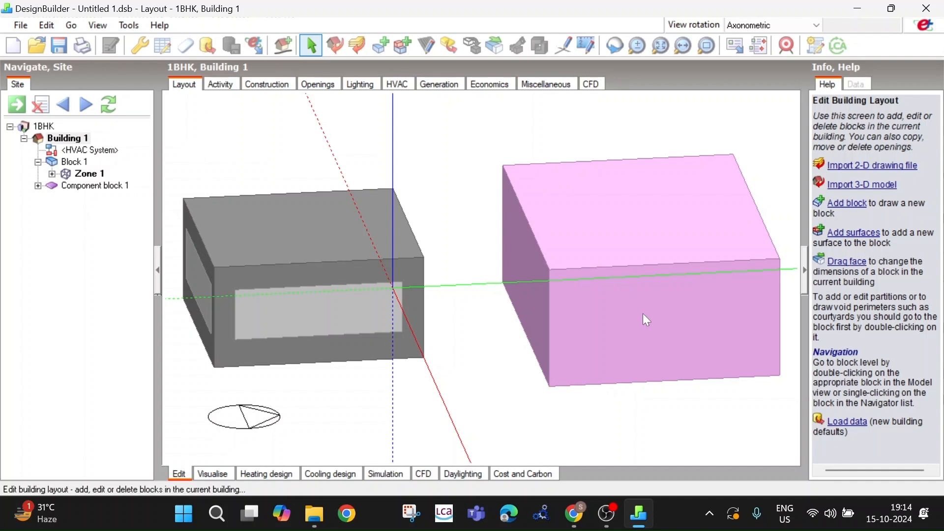
{"action": "left_click", "coordinate": [615, 234]}
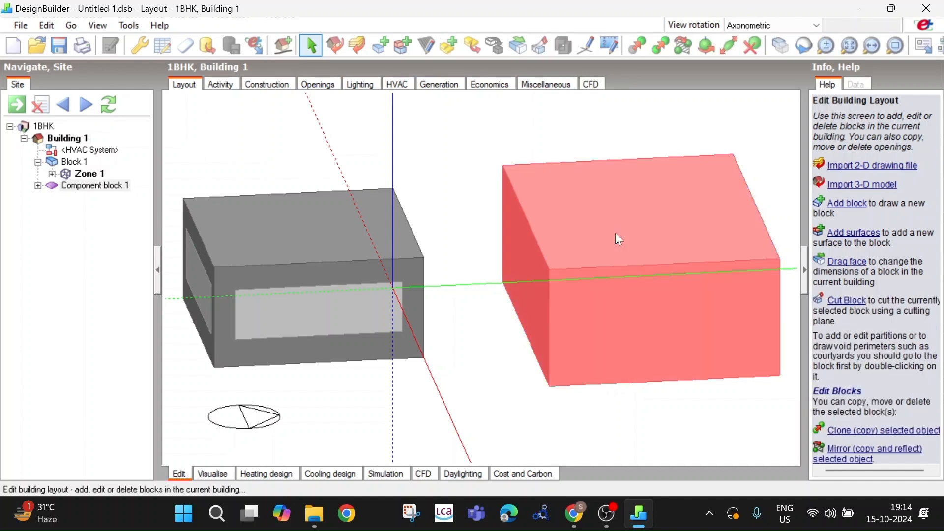
{"action": "right_click", "coordinate": [615, 234]}
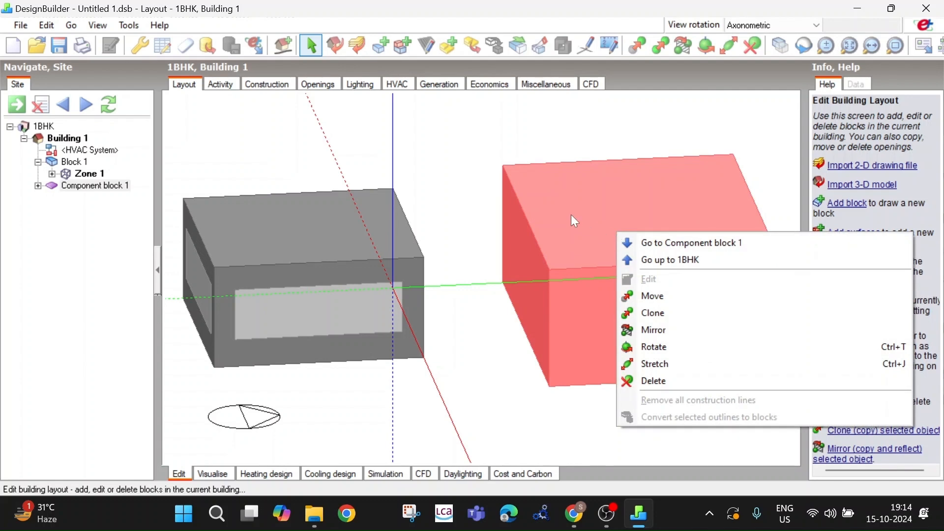
{"action": "left_click", "coordinate": [459, 163]}
{"action": "left_click", "coordinate": [459, 162]}
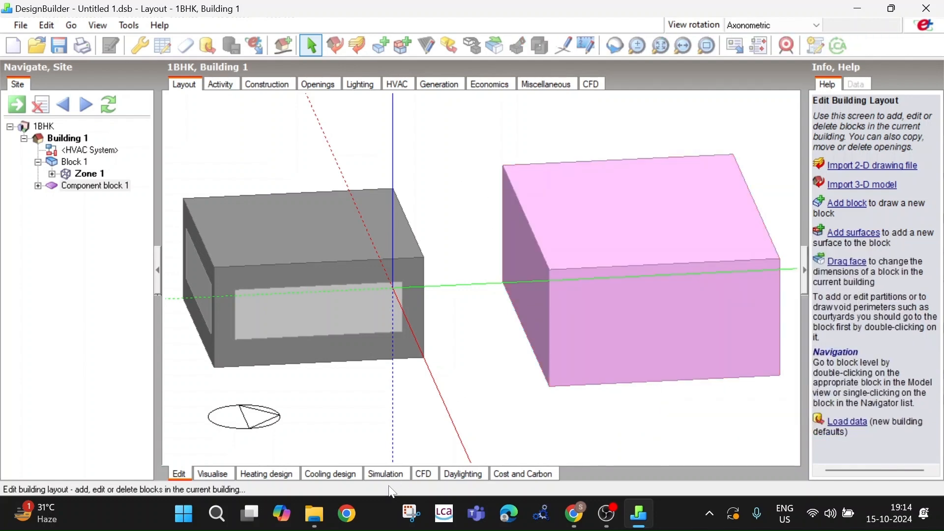
{"action": "scroll", "coordinate": [432, 382], "scroll_direction": "down", "scroll_amount": 1}
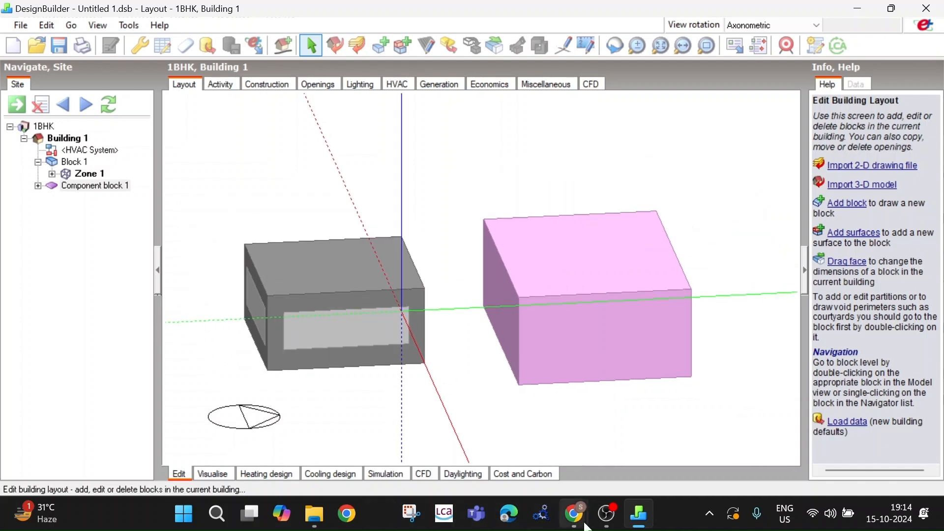
Switch to Google Meet, read the in-call messages, and return to DesignBuilder
{"action": "mouse_move", "coordinate": [585, 524]}
{"action": "left_click", "coordinate": [541, 450]}
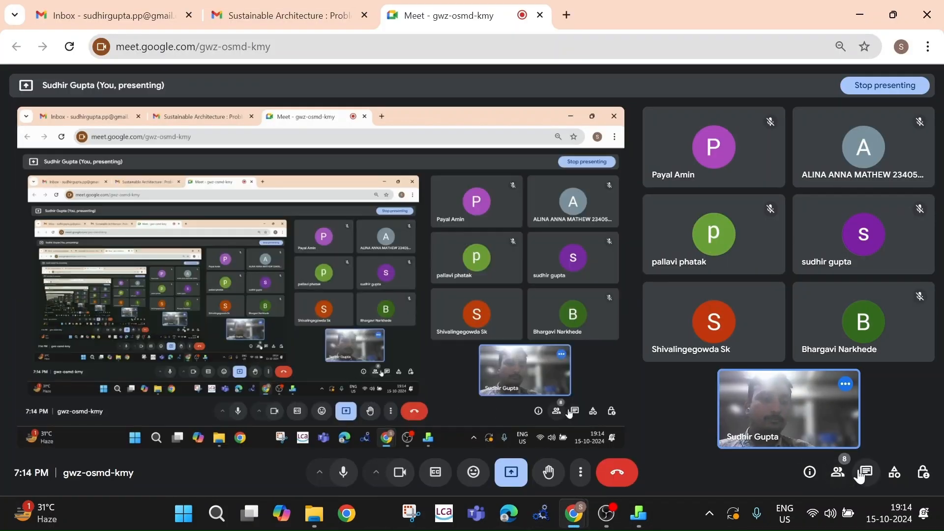
{"action": "left_click", "coordinate": [865, 473]}
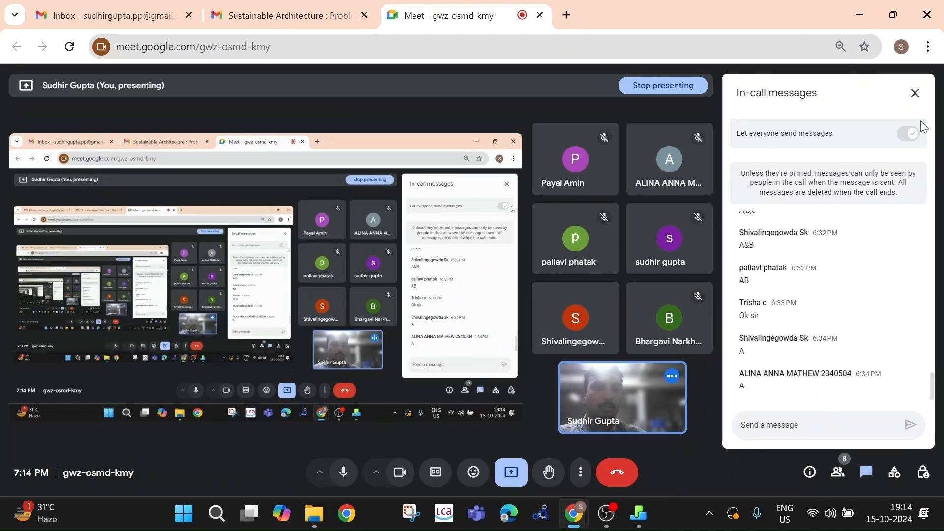
{"action": "left_click", "coordinate": [914, 93]}
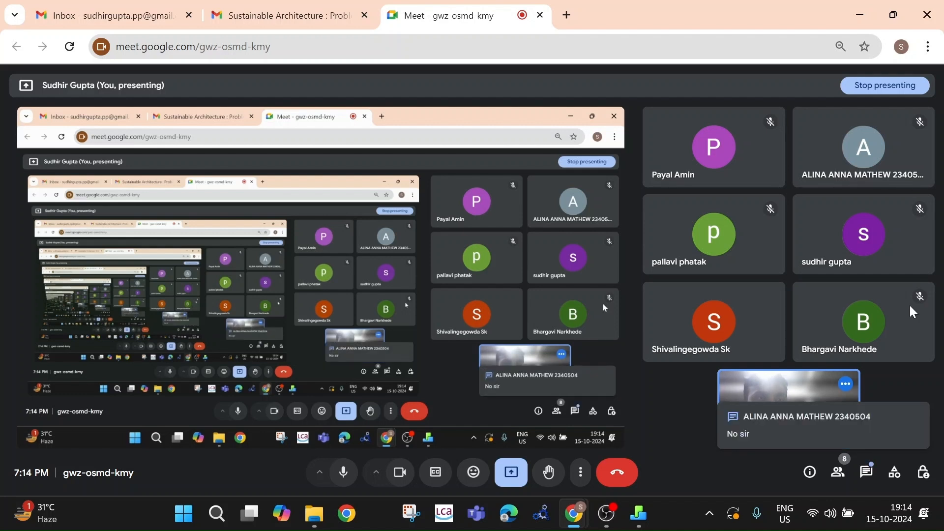
{"action": "left_click", "coordinate": [861, 25]}
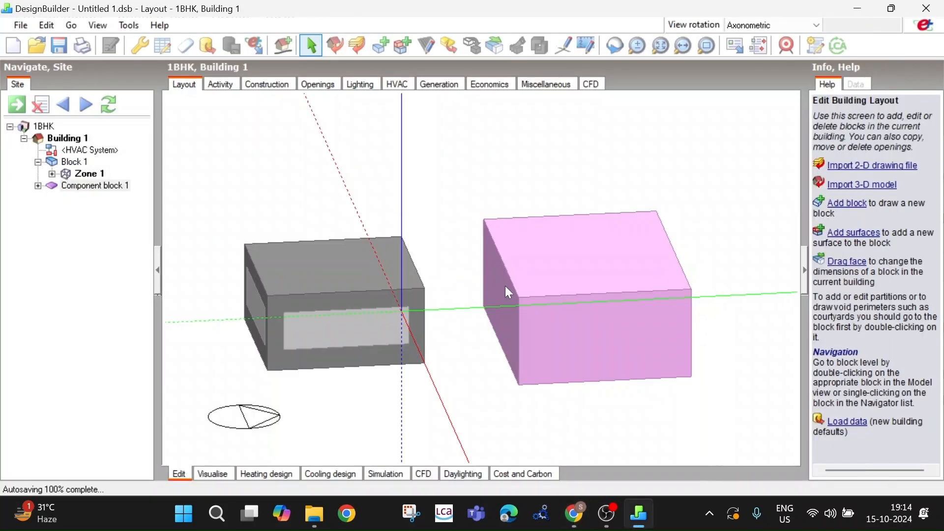
Delete the component block standing beside the building block
{"action": "scroll", "coordinate": [345, 355], "scroll_direction": "down", "scroll_amount": 3}
{"action": "mouse_move", "coordinate": [328, 347]}
{"action": "middle_mouse_down"}
{"action": "mouse_move", "coordinate": [347, 345]}
{"action": "mouse_move", "coordinate": [339, 345]}
{"action": "middle_mouse_up"}
{"action": "left_click", "coordinate": [534, 278]}
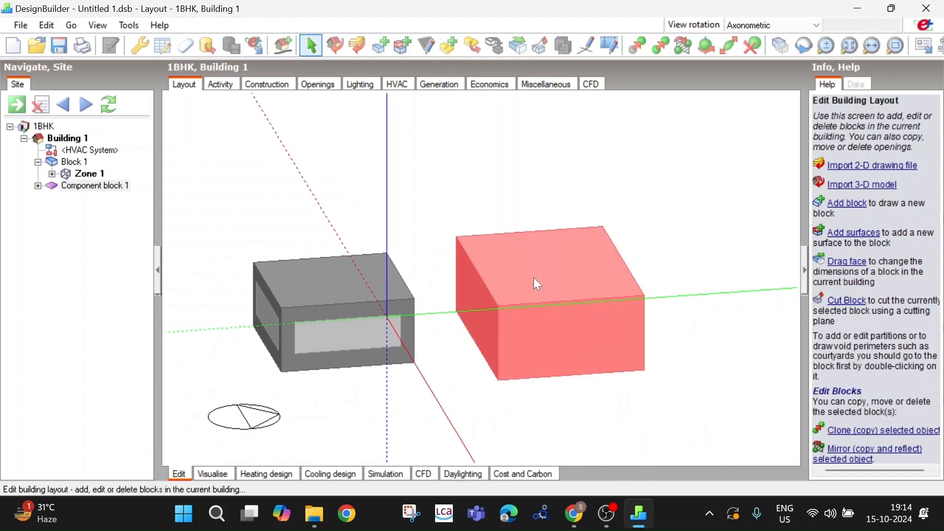
{"action": "right_click", "coordinate": [534, 278]}
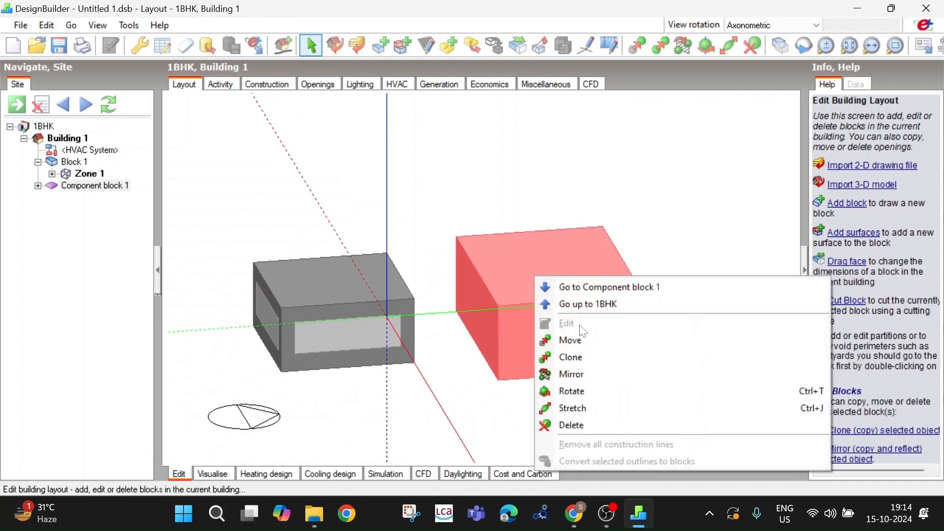
{"action": "left_click", "coordinate": [582, 421]}
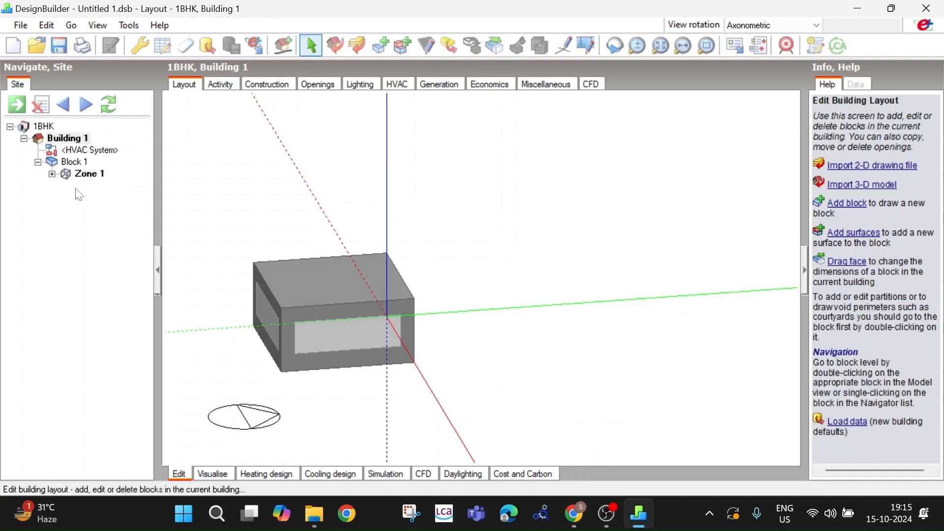
{"action": "left_click", "coordinate": [378, 43]}
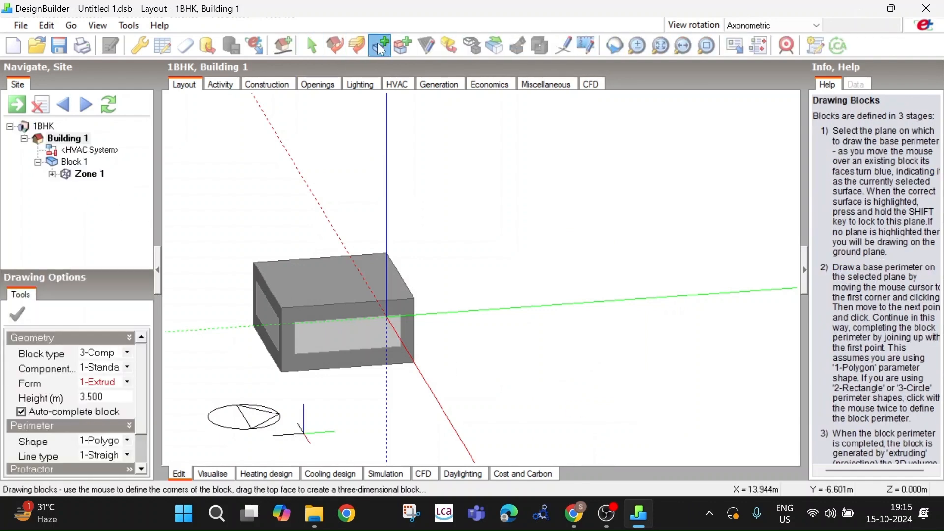
{"action": "left_click", "coordinate": [128, 353]}
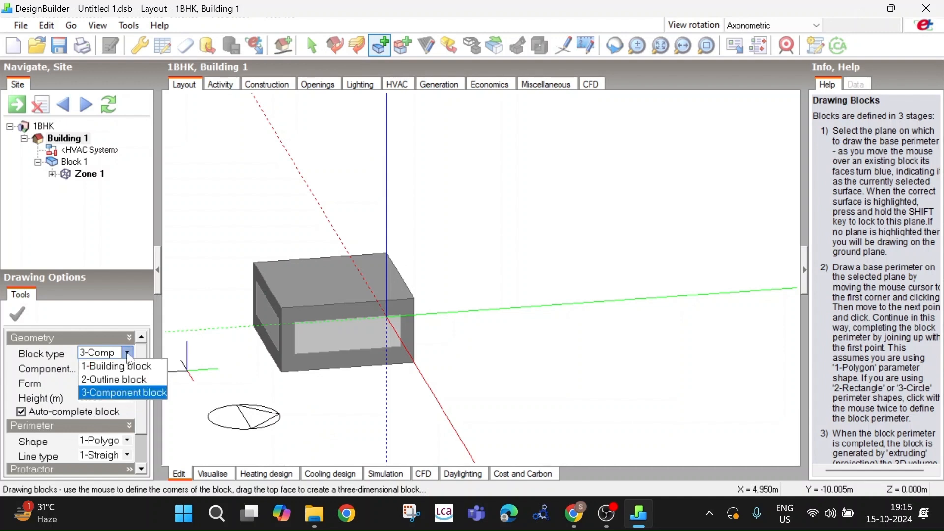
{"action": "left_click", "coordinate": [124, 392]}
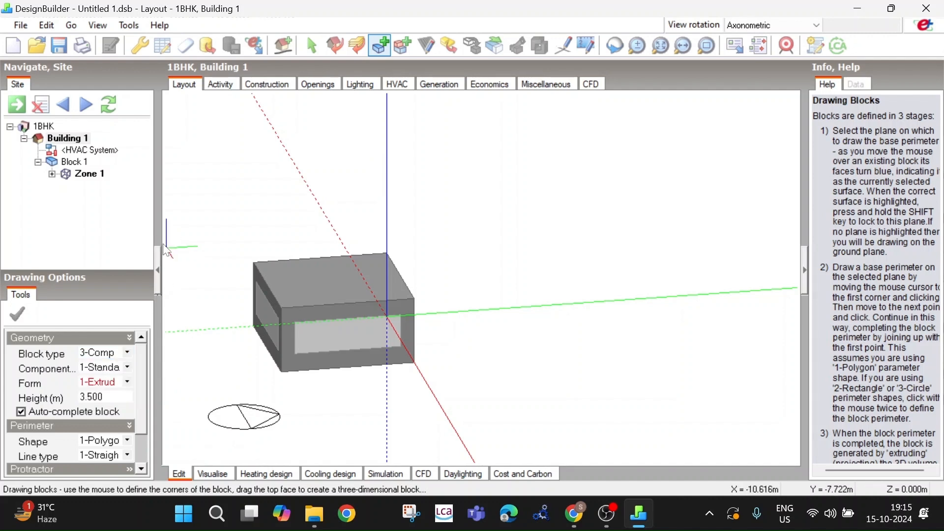
{"action": "right_click", "coordinate": [182, 210]}
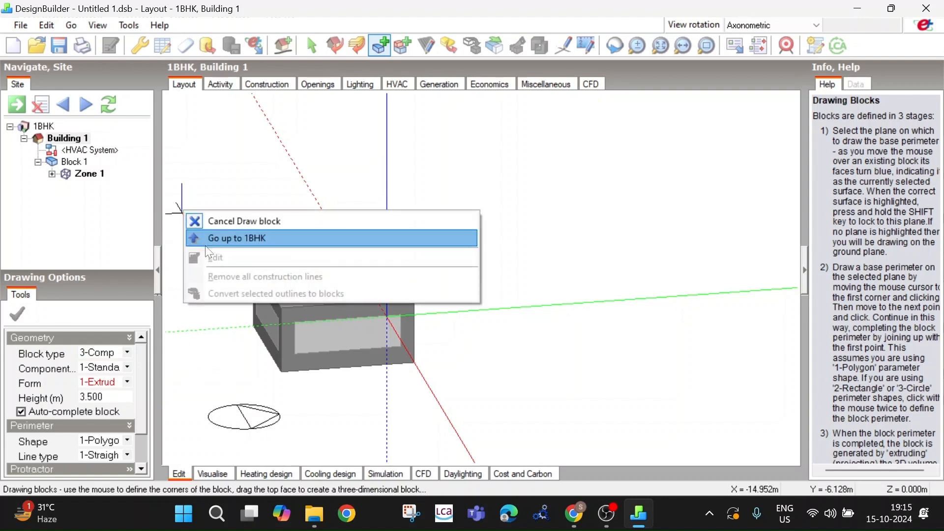
{"action": "left_click", "coordinate": [222, 222]}
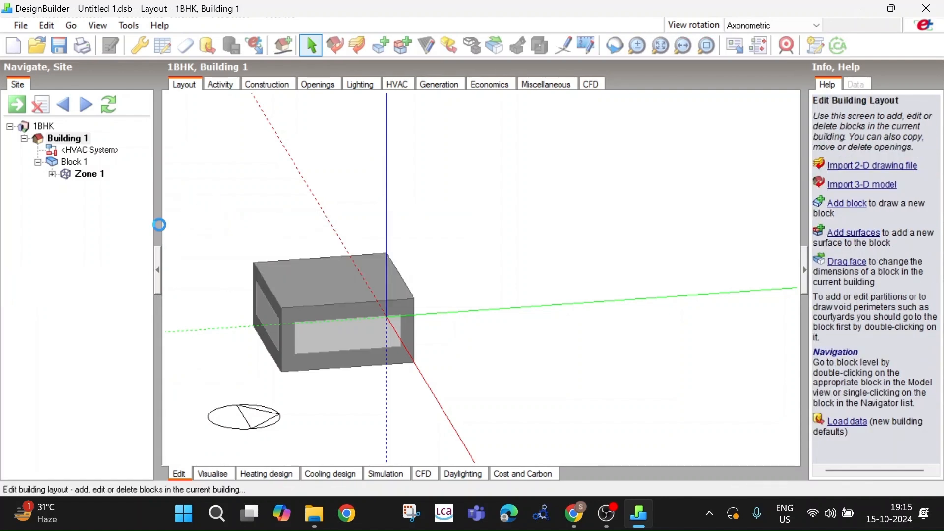
{"action": "left_click", "coordinate": [158, 266]}
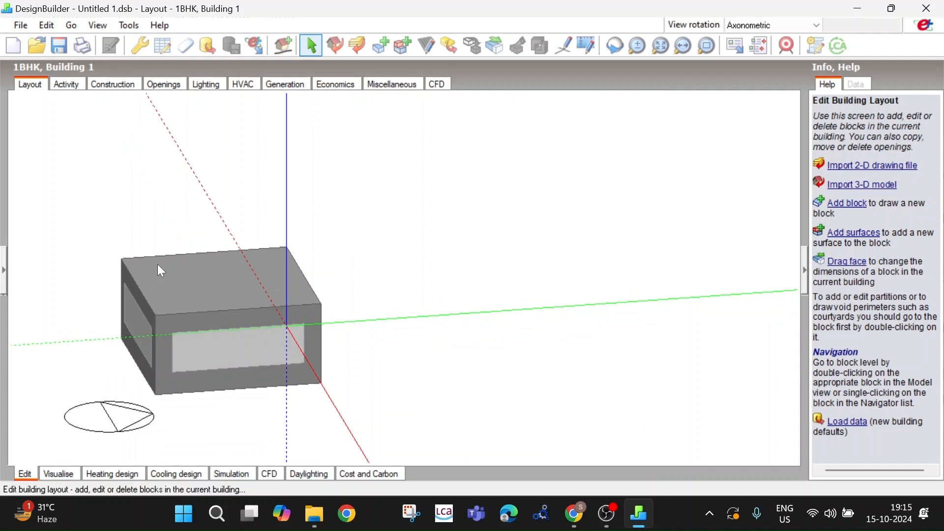
{"action": "left_click", "coordinate": [6, 270]}
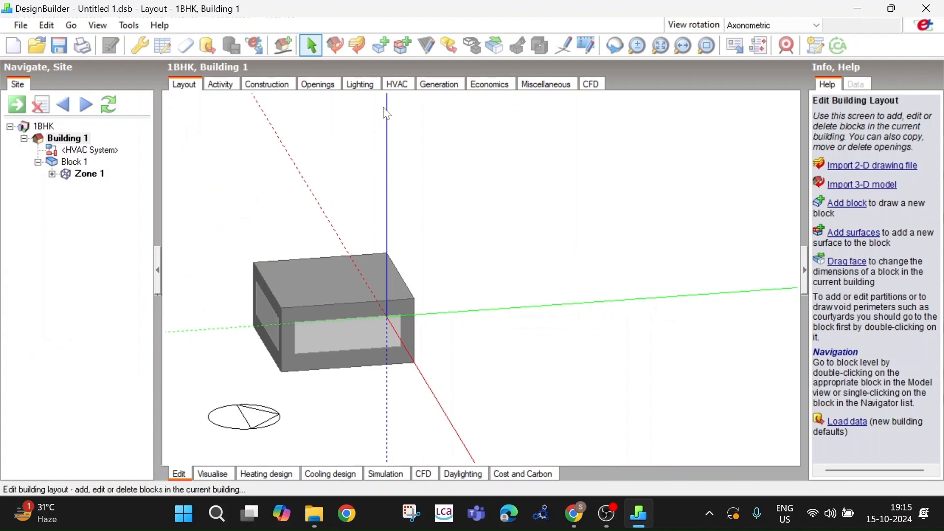
Start adding a new block to Building 1 with the block type set to 3-Component block
{"action": "left_click", "coordinate": [382, 49]}
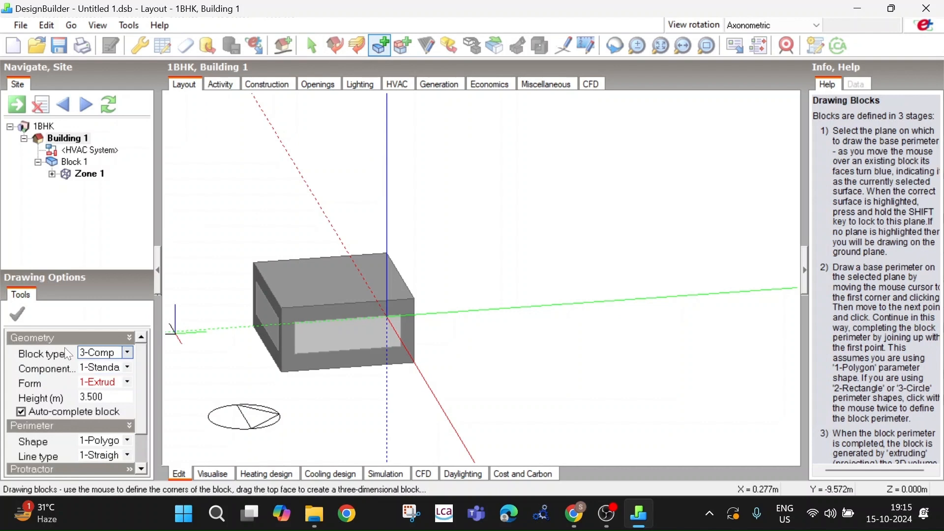
{"action": "left_click", "coordinate": [128, 352]}
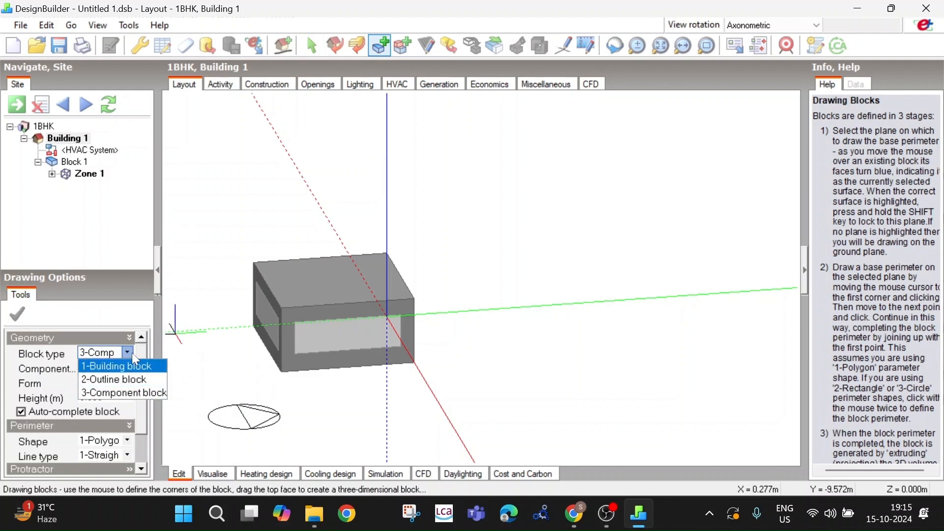
{"action": "left_click", "coordinate": [122, 393]}
{"action": "left_click", "coordinate": [132, 239]}
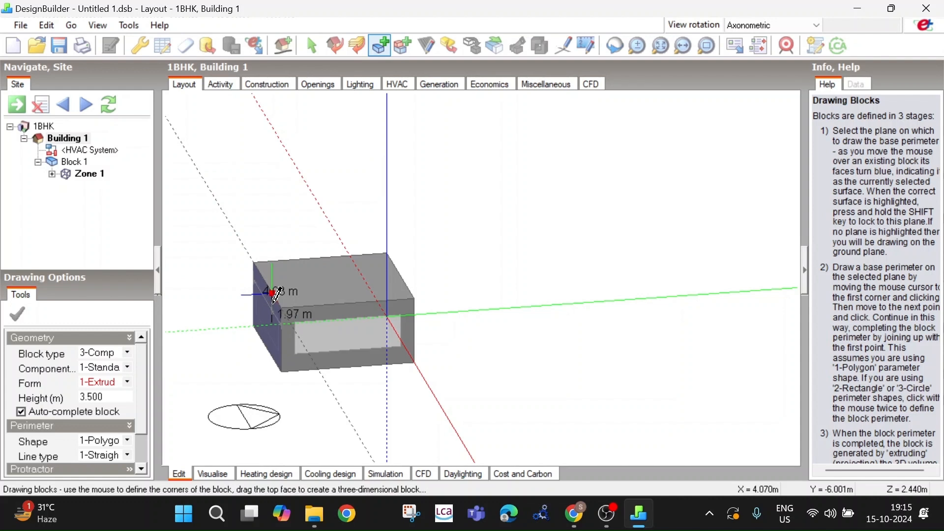
{"action": "mouse_move", "coordinate": [276, 291]}
{"action": "middle_mouse_down"}
{"action": "mouse_move", "coordinate": [467, 344]}
{"action": "mouse_move", "coordinate": [354, 379]}
{"action": "mouse_move", "coordinate": [248, 347]}
{"action": "mouse_move", "coordinate": [158, 341]}
{"action": "mouse_move", "coordinate": [374, 326]}
{"action": "mouse_move", "coordinate": [442, 341]}
{"action": "mouse_move", "coordinate": [358, 368]}
{"action": "mouse_move", "coordinate": [487, 373]}
{"action": "mouse_move", "coordinate": [423, 388]}
{"action": "mouse_move", "coordinate": [442, 371]}
{"action": "middle_mouse_up"}
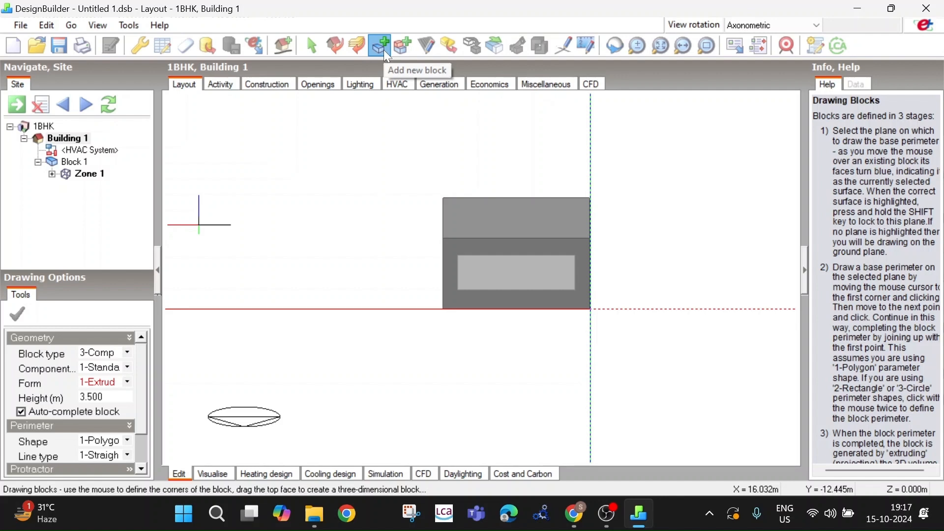
Switch to Google Meet, admit the waiting participant to the call, and return to DesignBuilder
{"action": "left_click", "coordinate": [501, 450]}
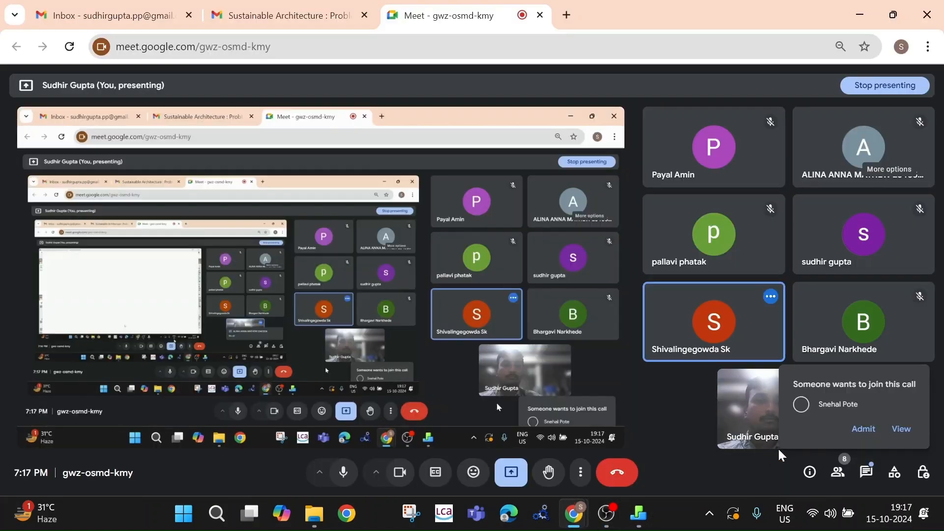
{"action": "left_click", "coordinate": [865, 432]}
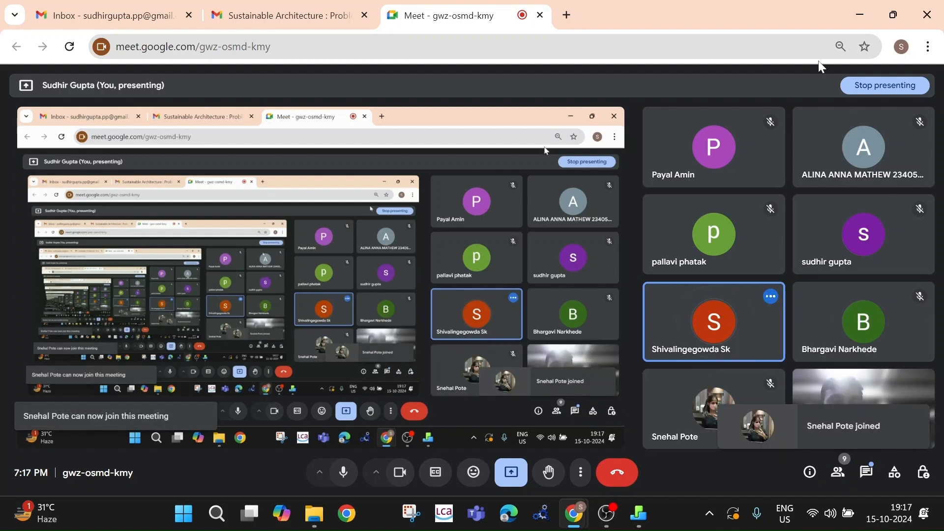
{"action": "left_click", "coordinate": [860, 17]}
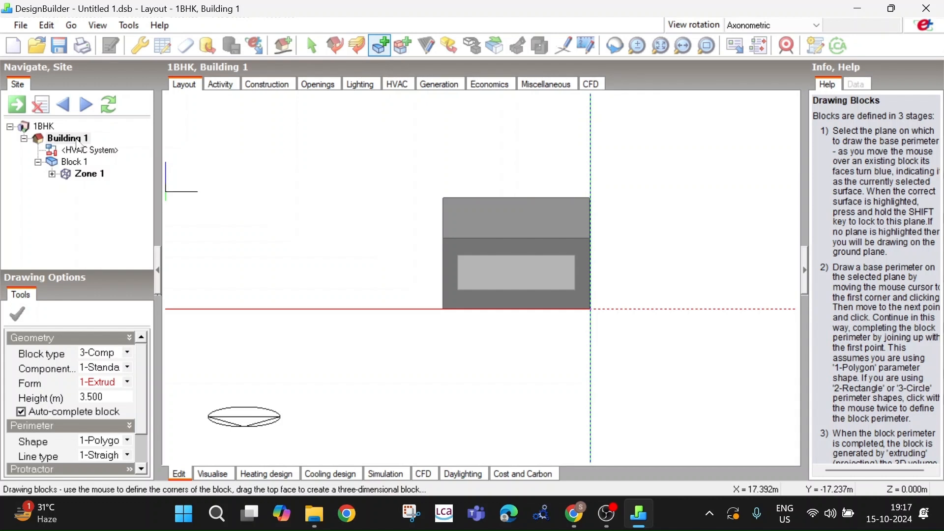
Open the layout of Zone 1 in Block 1
{"action": "left_click", "coordinate": [81, 177]}
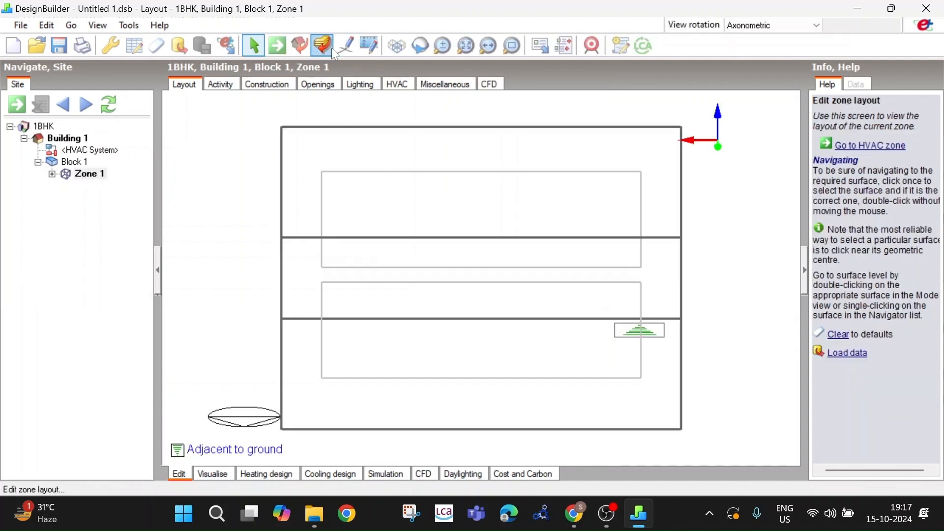
Return to the Building 1 layout, start adding a block and view the available block types
{"action": "left_click", "coordinate": [71, 139]}
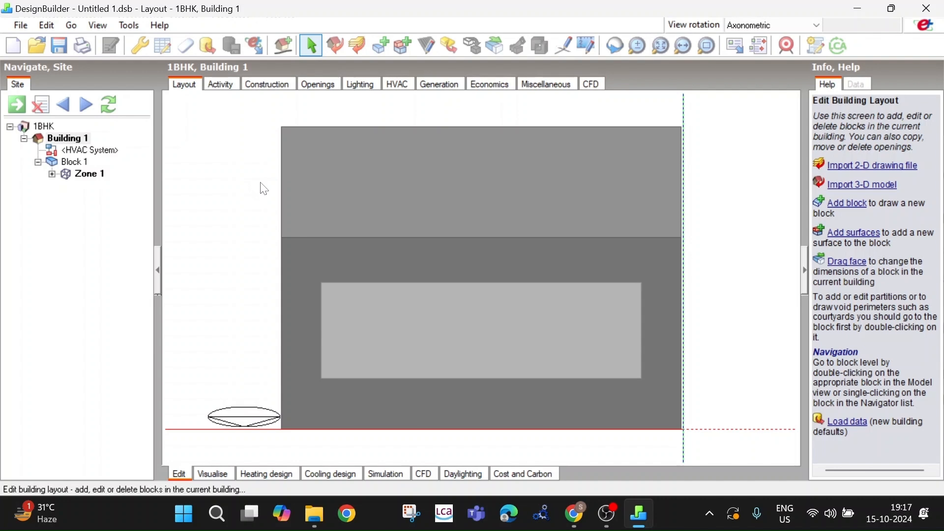
{"action": "middle_click_drag", "start_coordinate": [264, 189], "coordinate": [441, 271]}
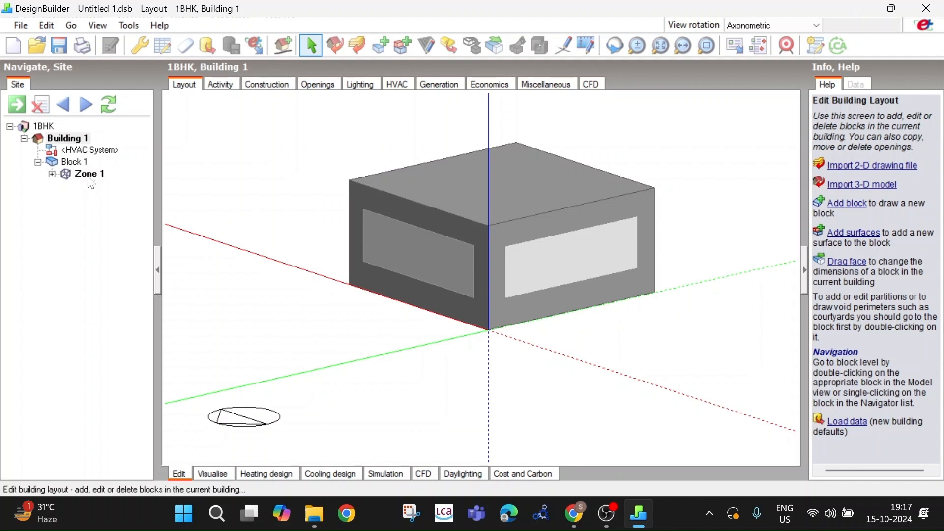
{"action": "scroll", "coordinate": [249, 335], "scroll_direction": "down", "scroll_amount": 1}
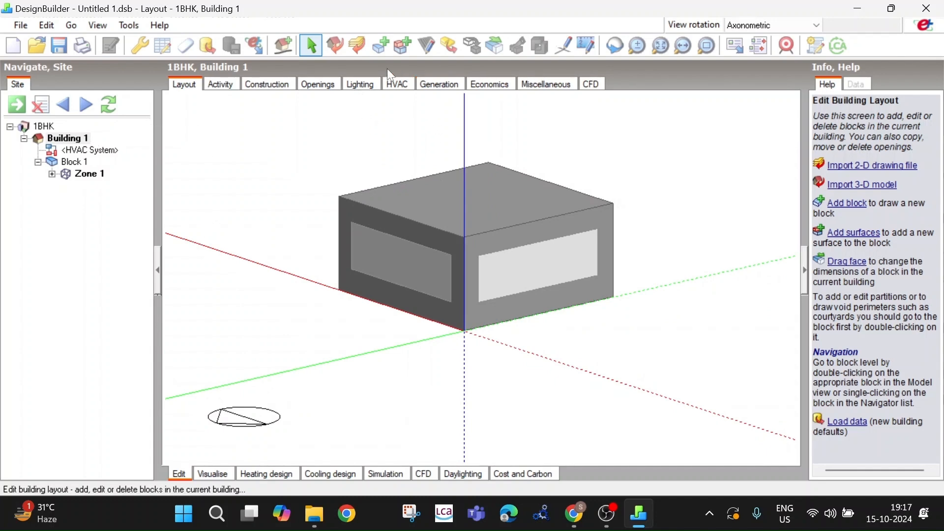
{"action": "left_click", "coordinate": [379, 49]}
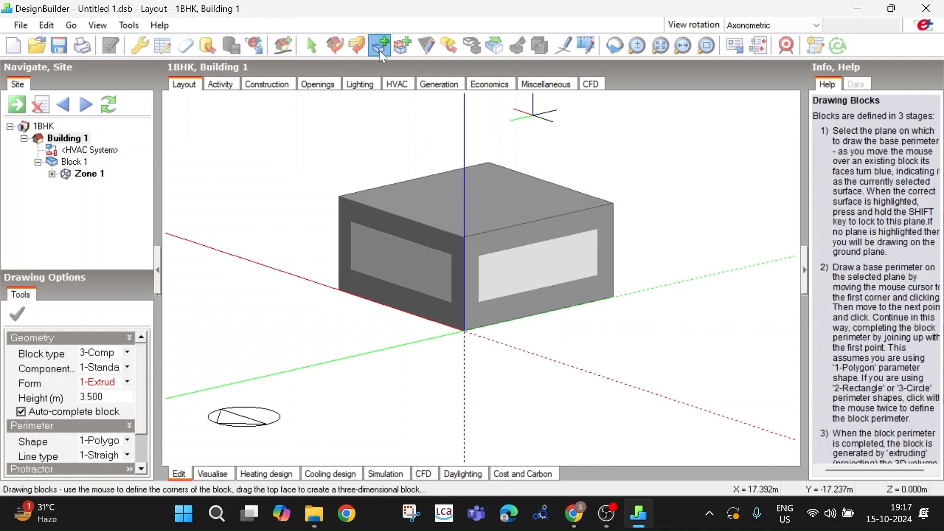
{"action": "left_click", "coordinate": [128, 353]}
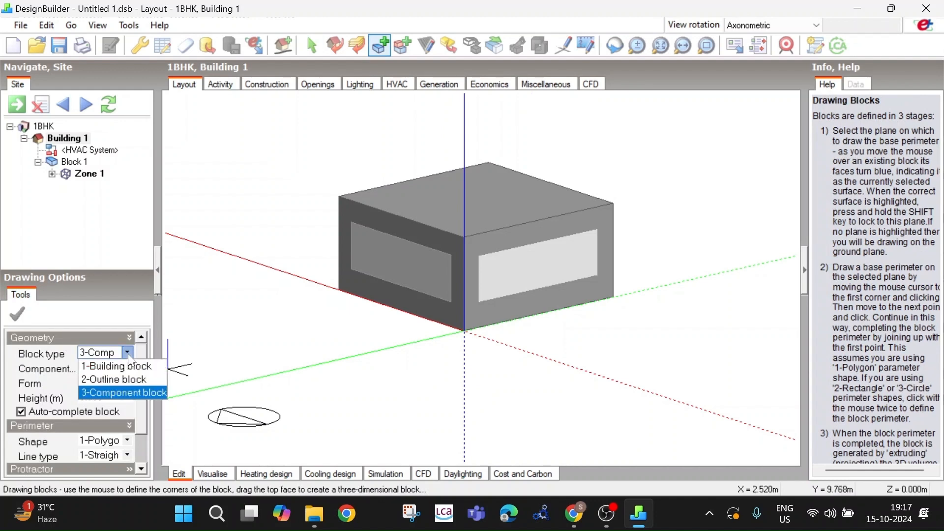
{"action": "left_click", "coordinate": [192, 361]}
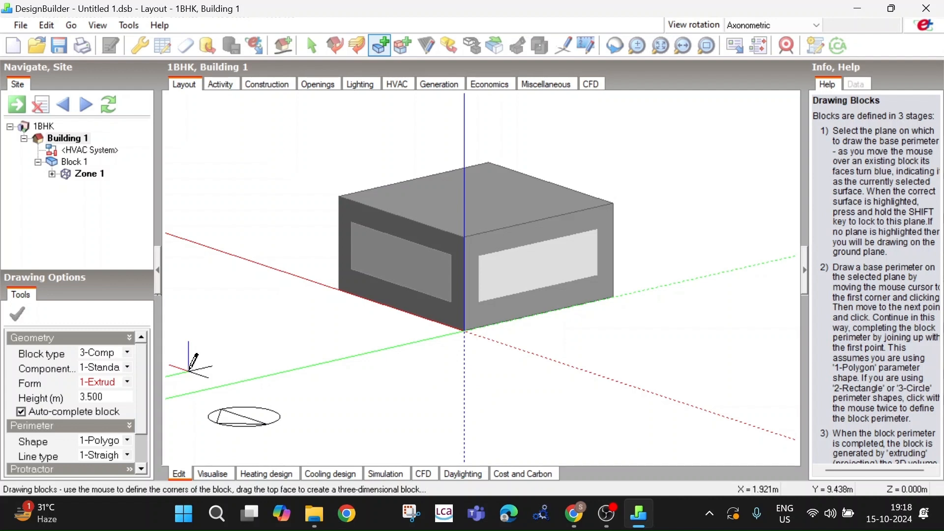
Review the component type options for the new block, keeping the type at 3-Component block and the component at 1-Standard
{"action": "left_click", "coordinate": [128, 368]}
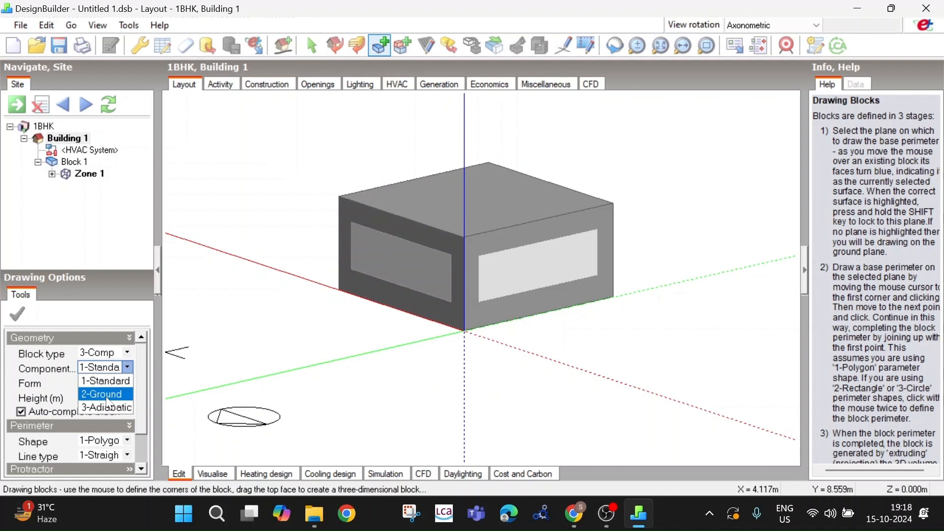
{"action": "left_click", "coordinate": [128, 362]}
{"action": "left_click", "coordinate": [126, 364]}
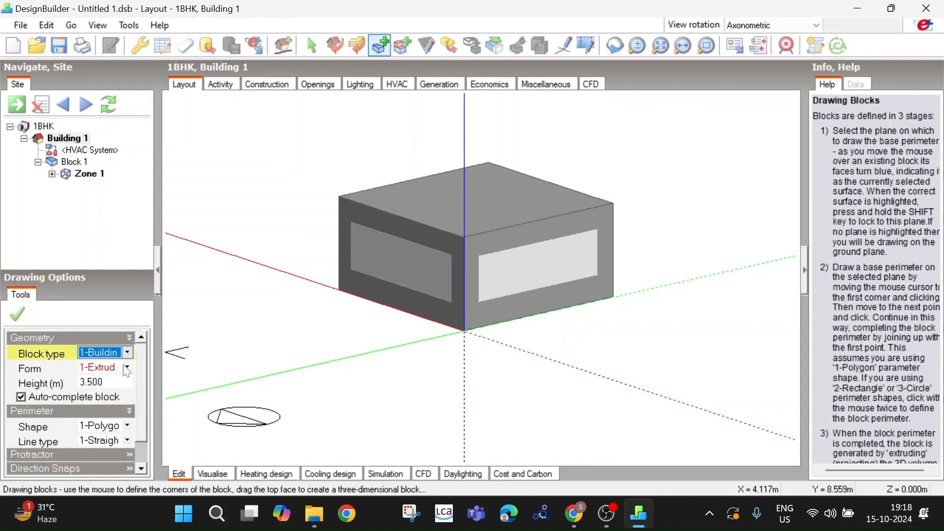
{"action": "left_click", "coordinate": [126, 356]}
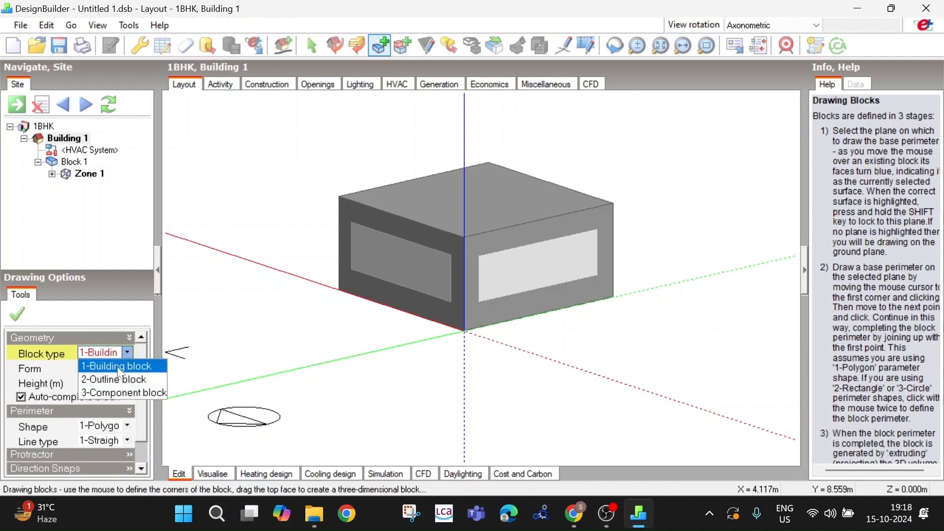
{"action": "left_click", "coordinate": [120, 391]}
{"action": "left_click", "coordinate": [128, 367]}
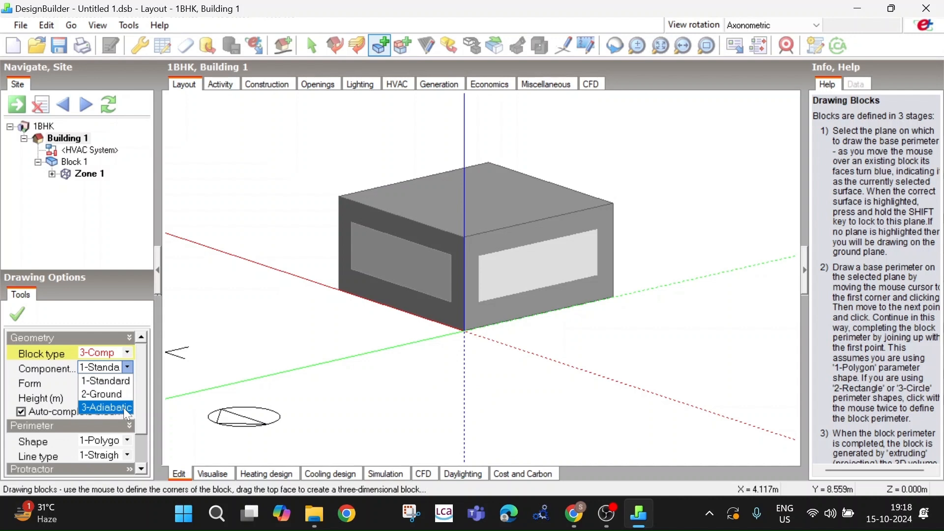
{"action": "left_click", "coordinate": [126, 379]}
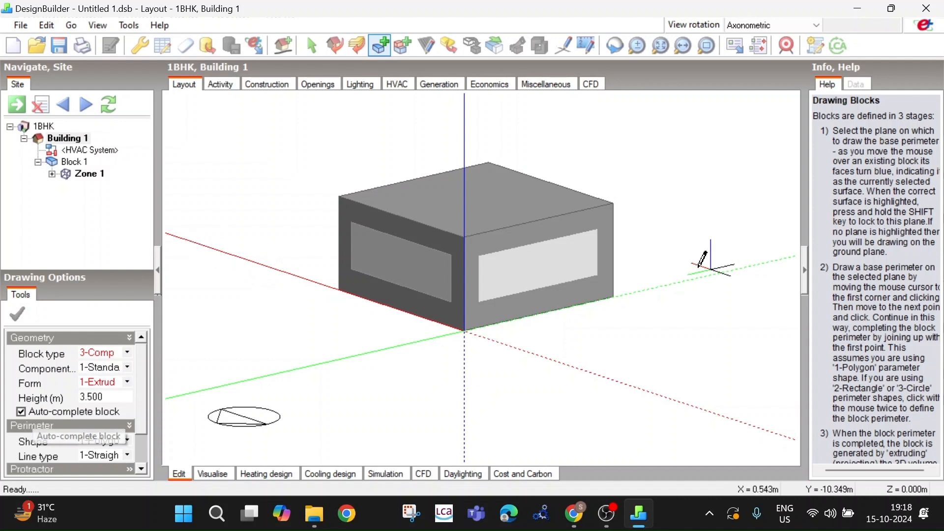
{"action": "scroll", "coordinate": [346, 289], "scroll_direction": "down", "scroll_amount": 2}
{"action": "middle_click_drag", "start_coordinate": [356, 303], "coordinate": [322, 303]}
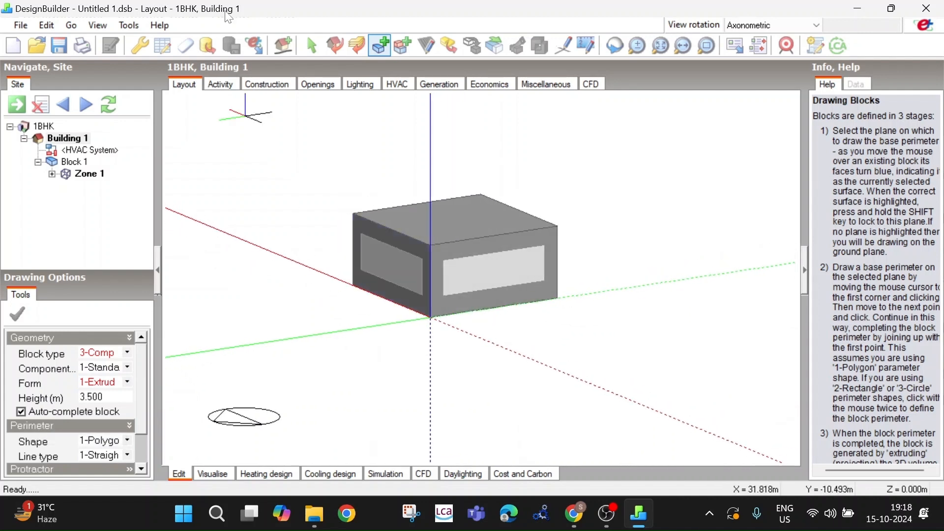
Expand Zone 1's surfaces in the model hierarchy and compare the Zone 1, Building 1 and Block 1 layouts
{"action": "left_click", "coordinate": [53, 175]}
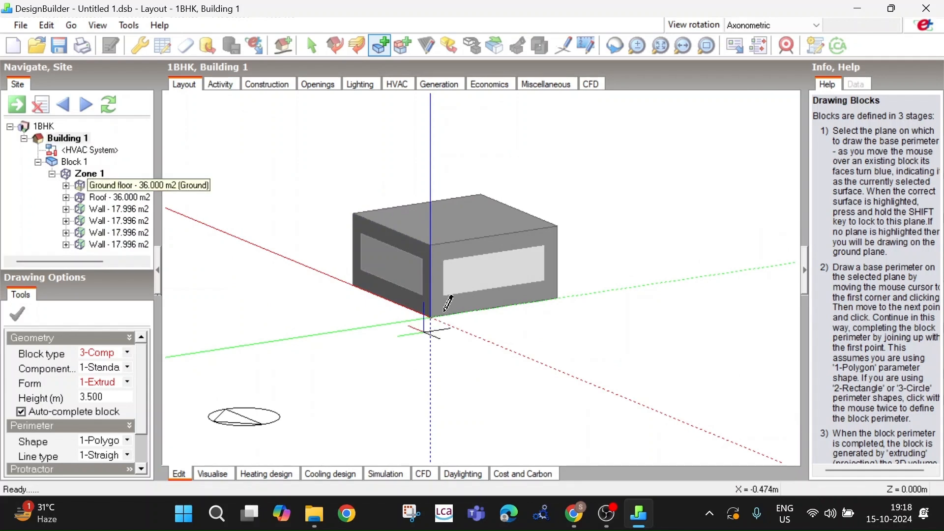
{"action": "left_click", "coordinate": [86, 173]}
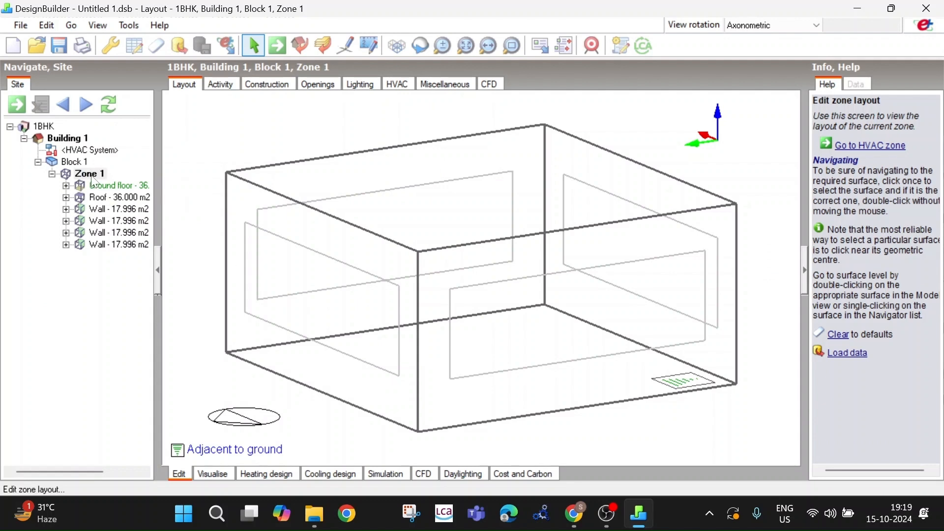
{"action": "left_click", "coordinate": [67, 138]}
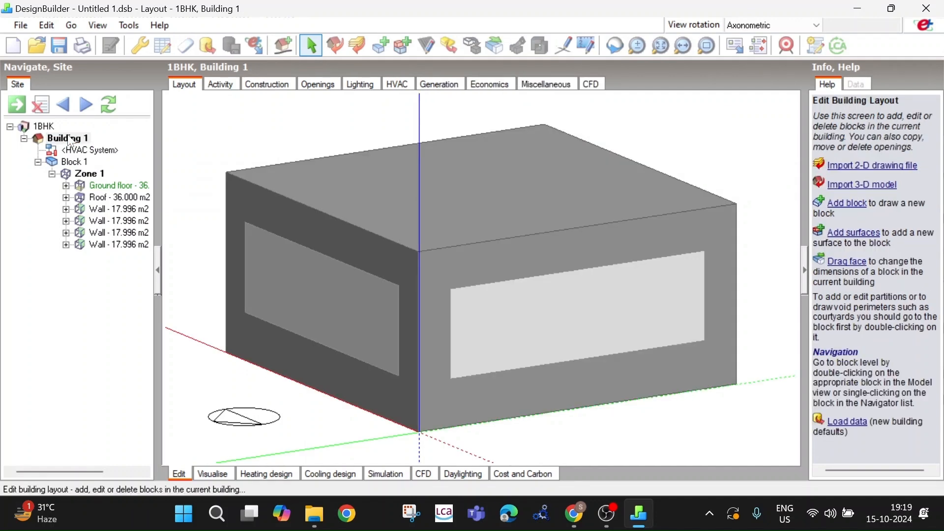
{"action": "left_click", "coordinate": [81, 163]}
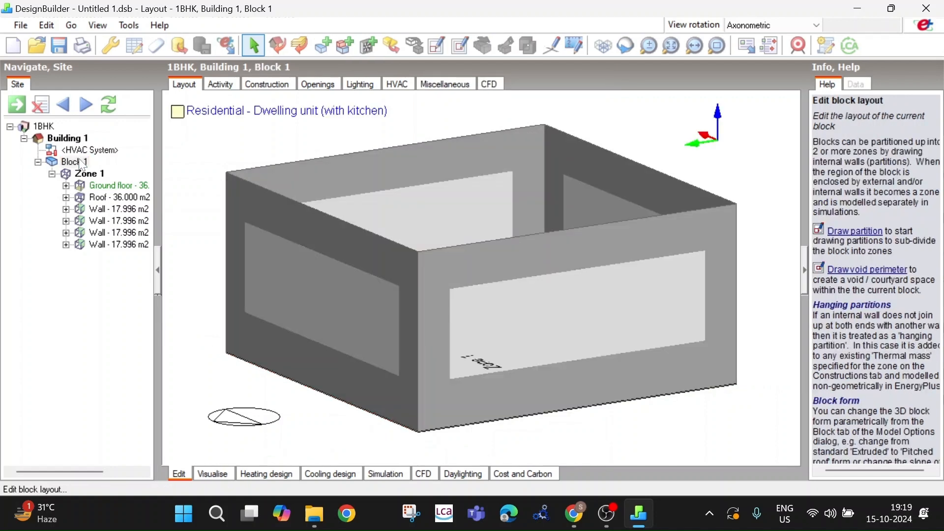
{"action": "left_click", "coordinate": [90, 176]}
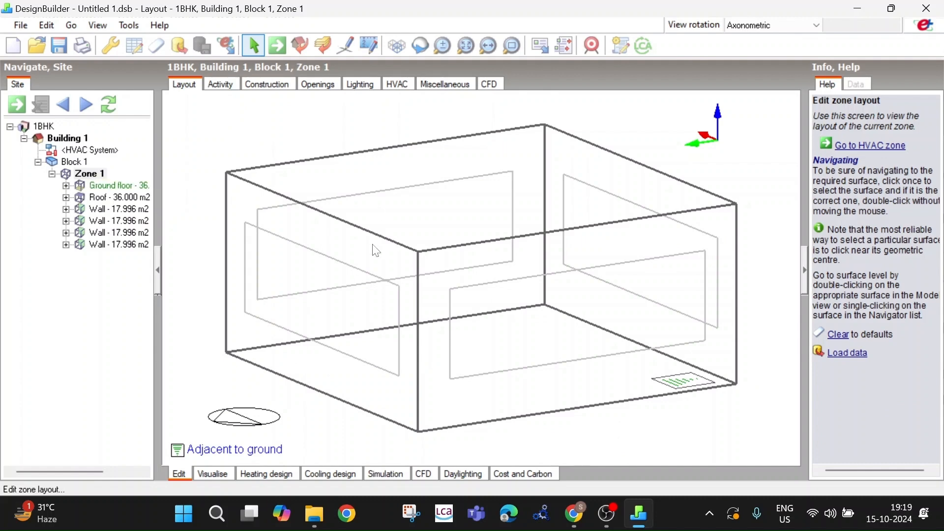
{"action": "middle_click_drag", "start_coordinate": [339, 210], "coordinate": [307, 253]}
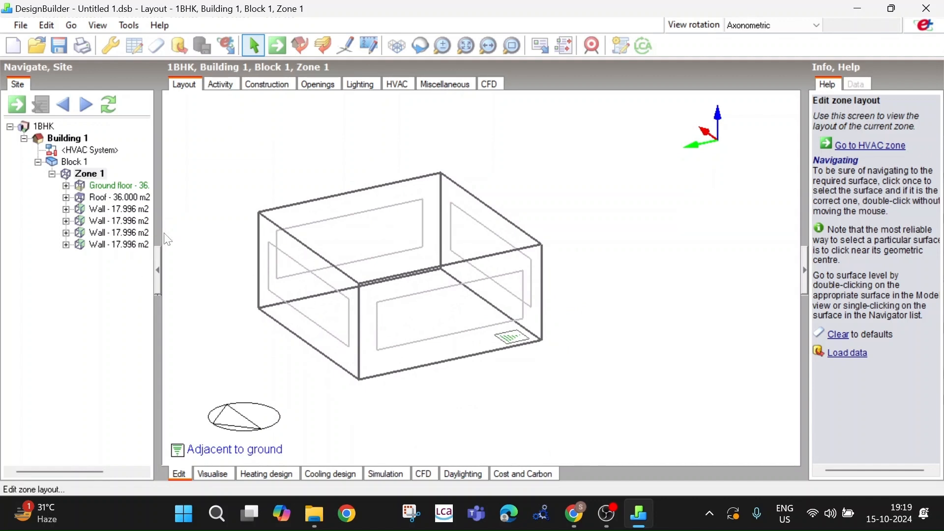
{"action": "scroll", "coordinate": [377, 310], "scroll_direction": "up", "scroll_amount": 5}
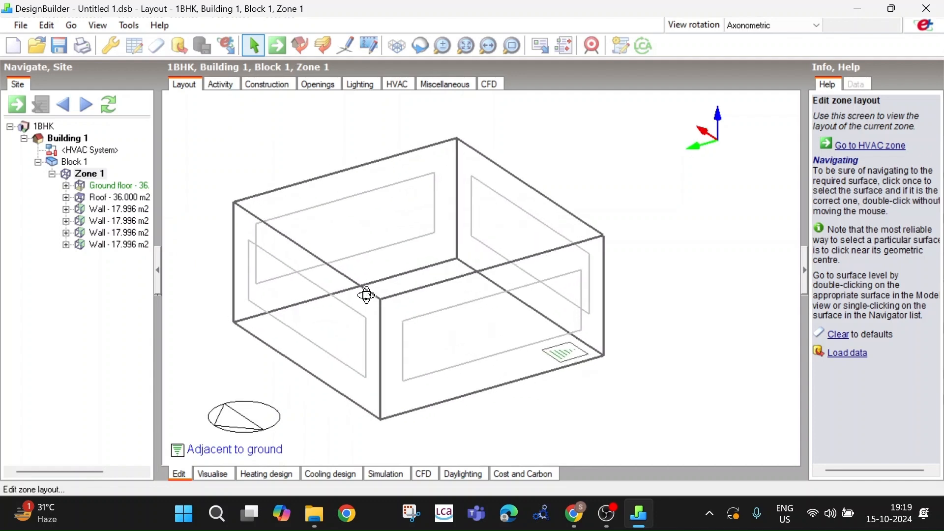
{"action": "mouse_move", "coordinate": [361, 313]}
{"action": "middle_mouse_down"}
{"action": "mouse_move", "coordinate": [362, 295]}
{"action": "mouse_move", "coordinate": [370, 304]}
{"action": "middle_mouse_up"}
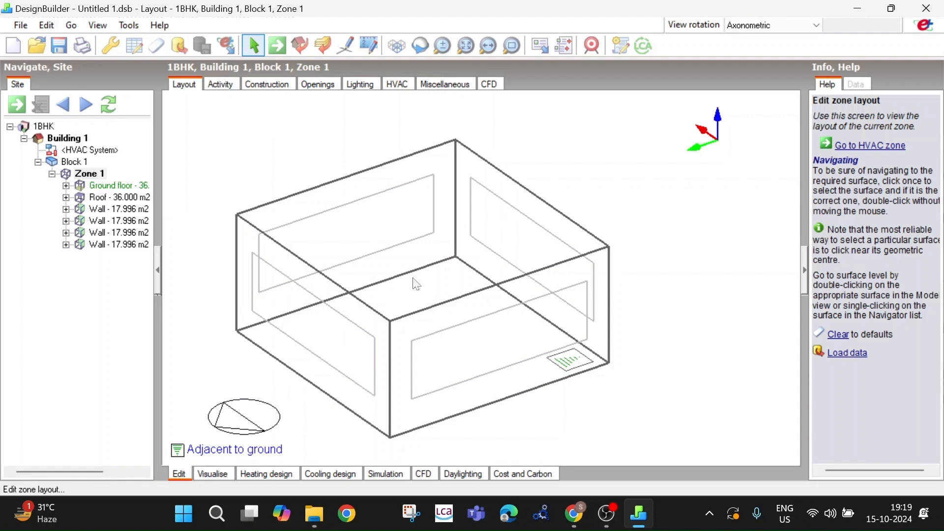
{"action": "scroll", "coordinate": [371, 272], "scroll_direction": "down", "scroll_amount": 1}
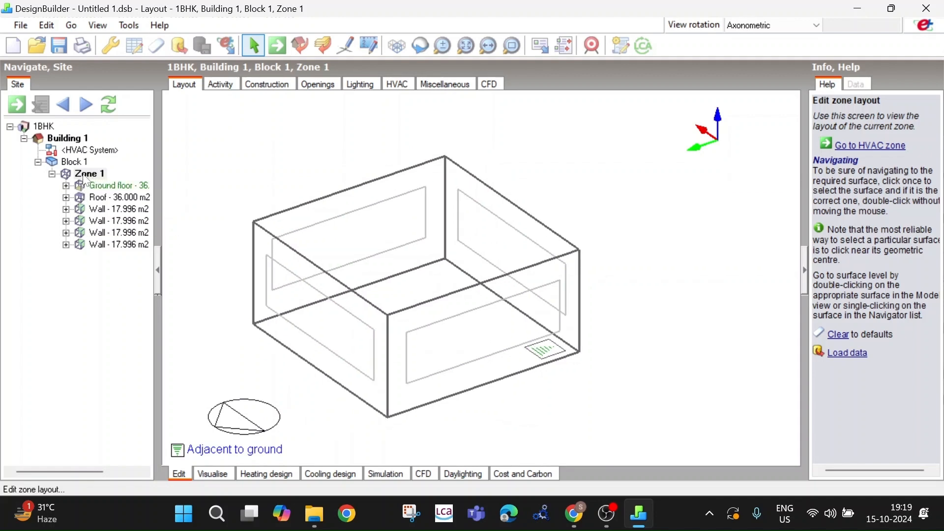
Open the Block 1 layout, examine its interior from above and compare it with the Zone 1 layout
{"action": "left_click", "coordinate": [73, 163]}
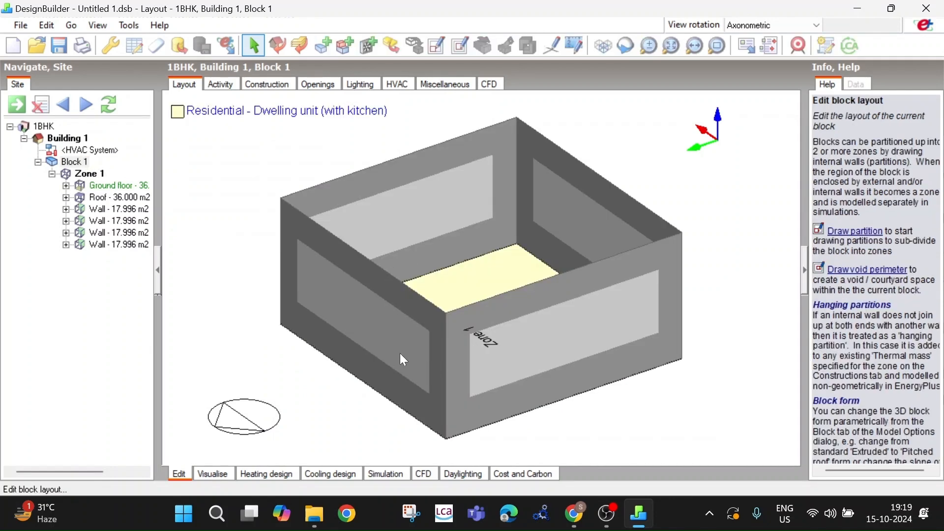
{"action": "middle_click_drag", "start_coordinate": [358, 322], "coordinate": [378, 362]}
{"action": "scroll", "coordinate": [329, 326], "scroll_direction": "down", "scroll_amount": 2}
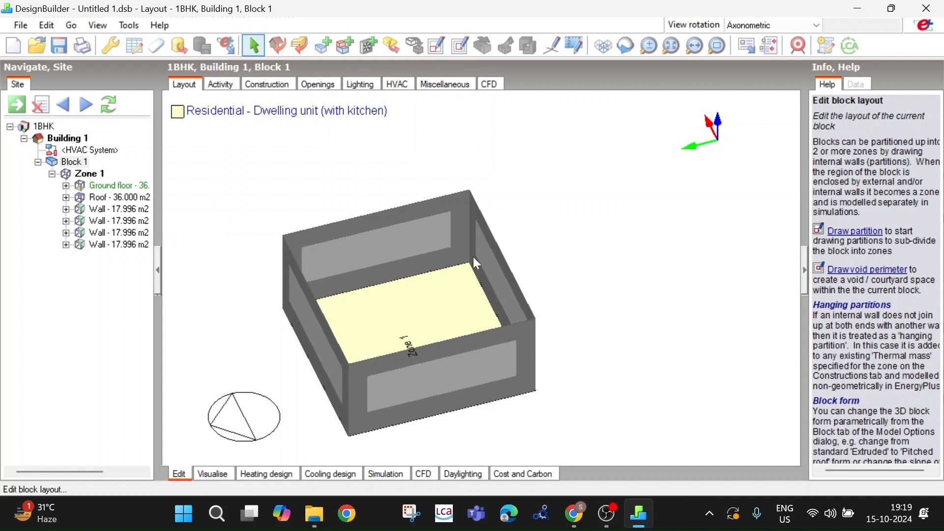
{"action": "scroll", "coordinate": [407, 266], "scroll_direction": "down", "scroll_amount": 1}
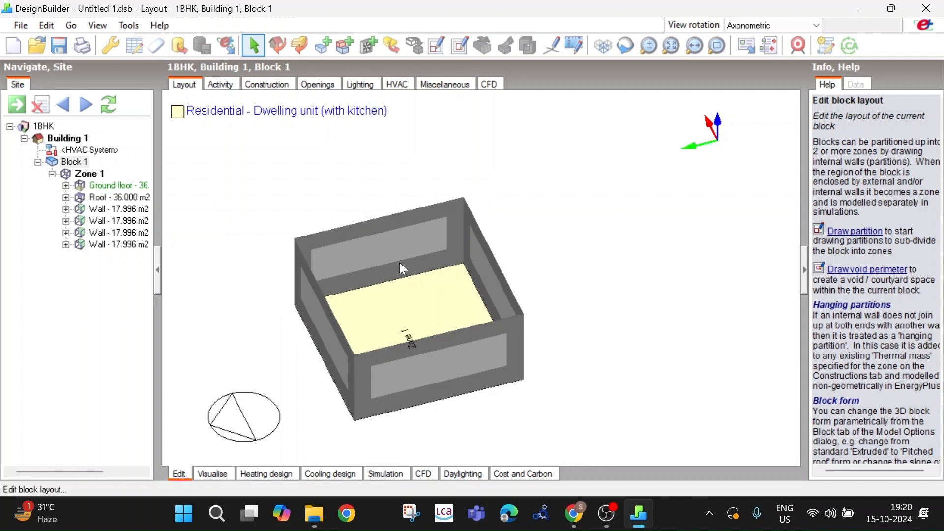
{"action": "middle_click_drag", "start_coordinate": [406, 267], "coordinate": [464, 226]}
{"action": "scroll", "coordinate": [446, 253], "scroll_direction": "up", "scroll_amount": 1}
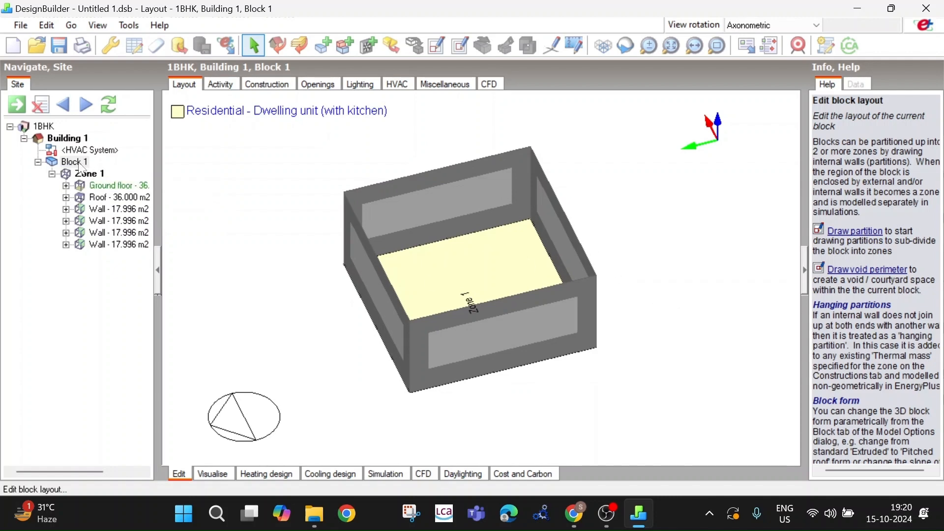
{"action": "left_click", "coordinate": [84, 175]}
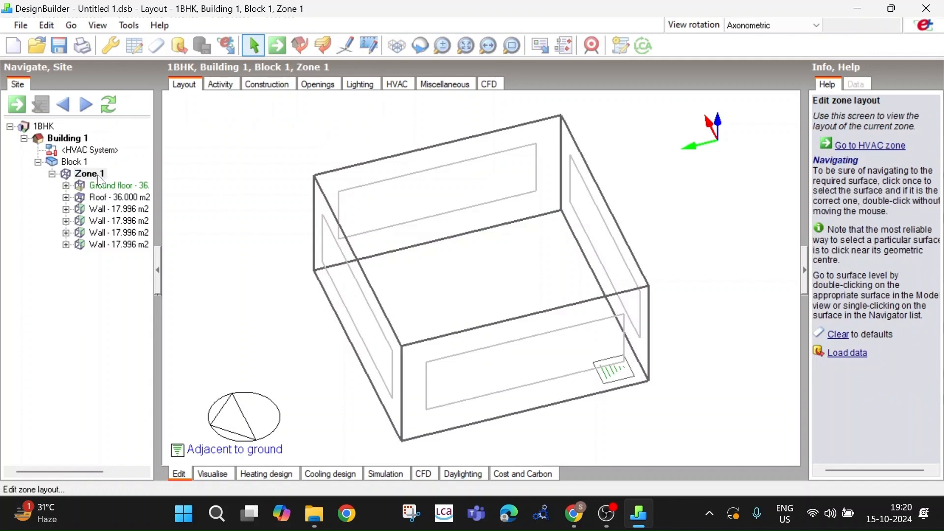
{"action": "left_click", "coordinate": [73, 163]}
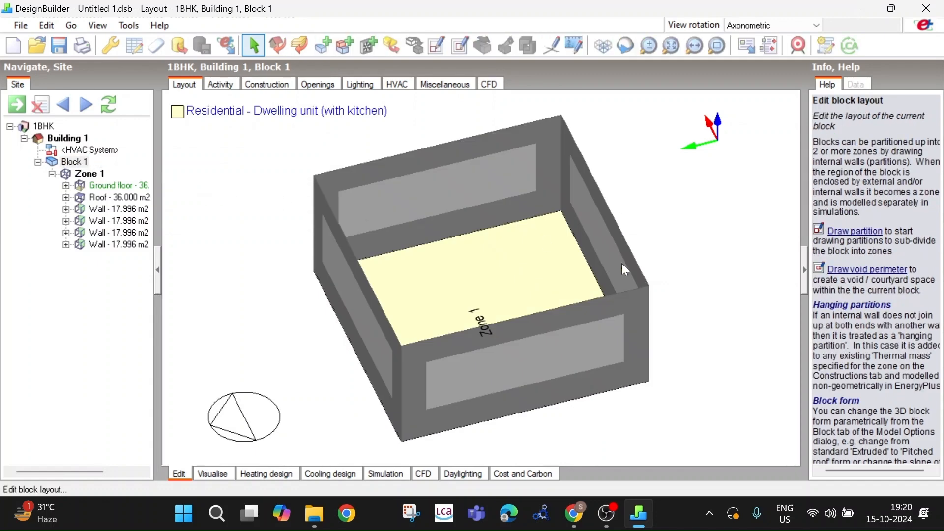
Set the Block 1 view rotation to Plan, restoring it after each demonstration of a tilted view
{"action": "left_click", "coordinate": [784, 22]}
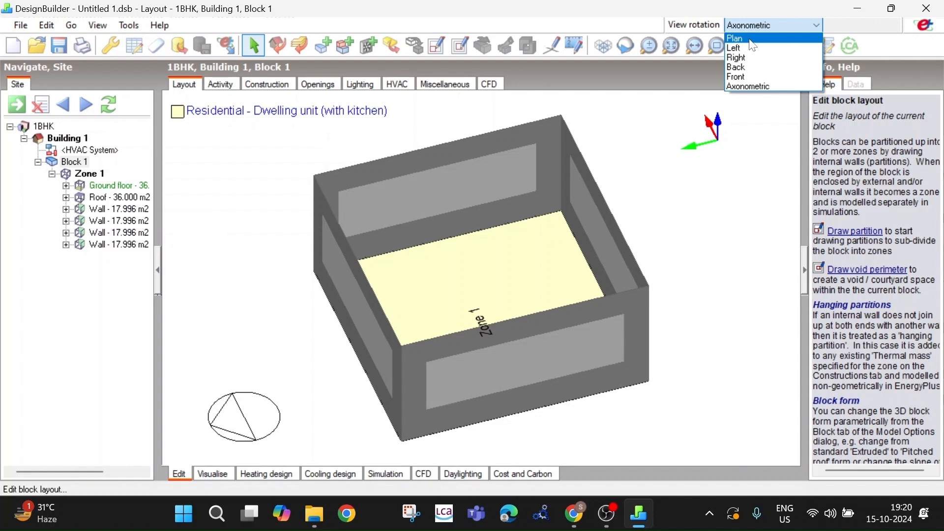
{"action": "left_click", "coordinate": [753, 46]}
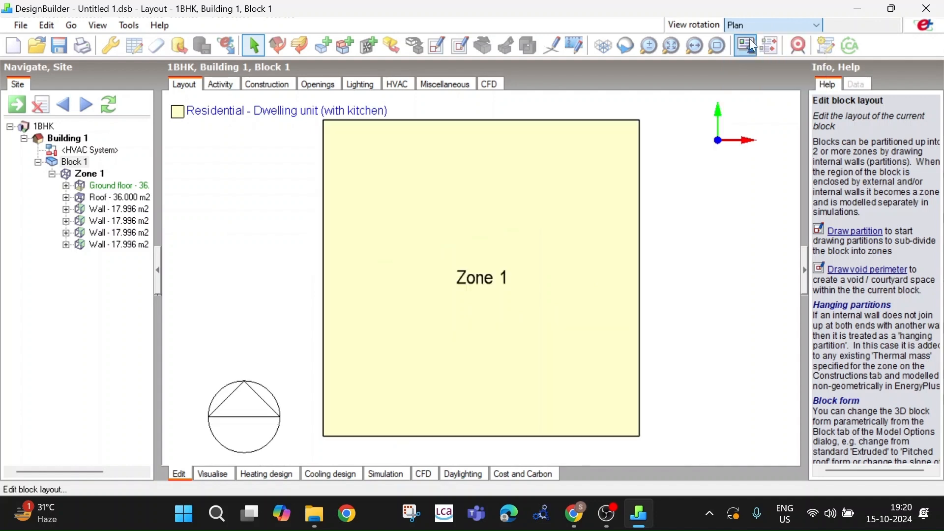
{"action": "middle_click_drag", "start_coordinate": [520, 241], "coordinate": [545, 157]}
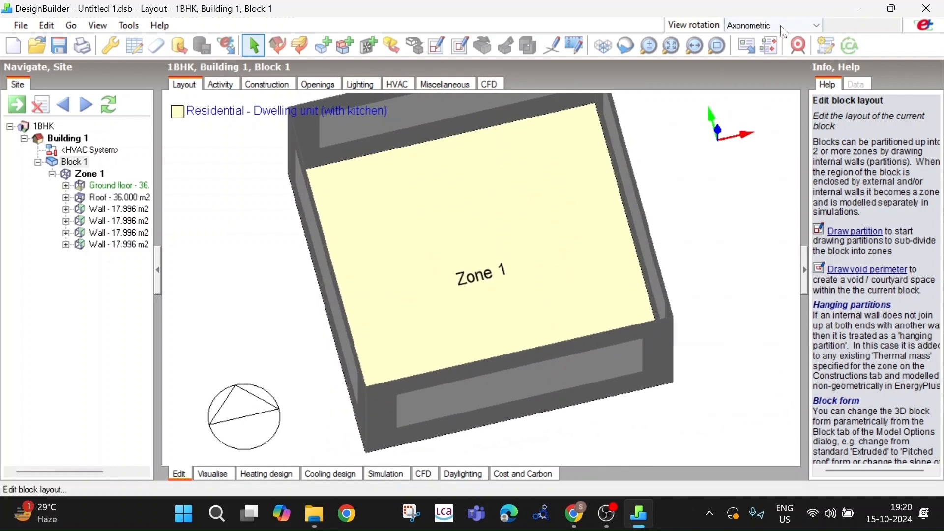
{"action": "left_click", "coordinate": [802, 29]}
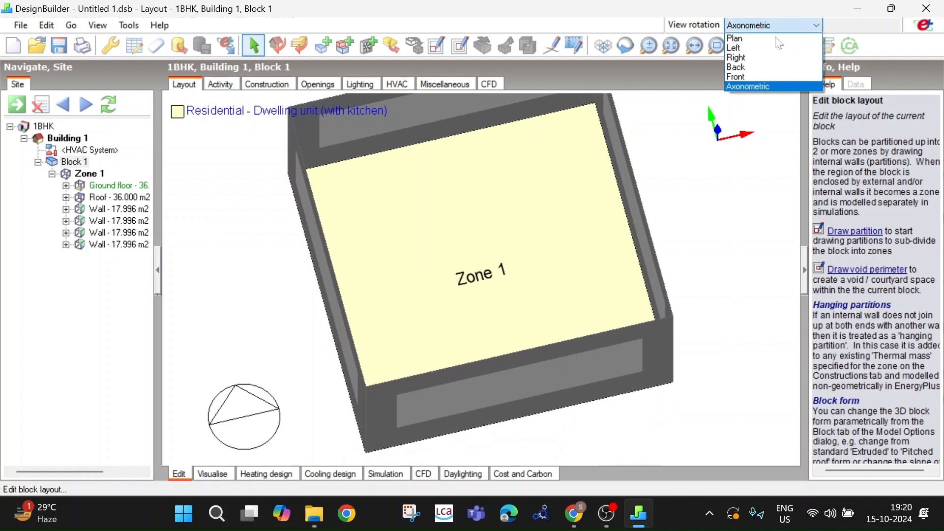
{"action": "left_click", "coordinate": [738, 39]}
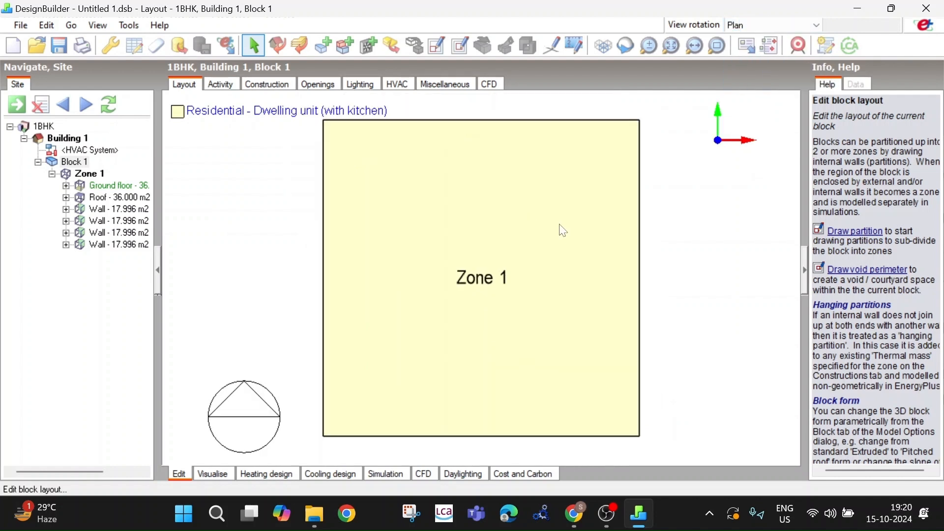
{"action": "middle_click_drag", "start_coordinate": [506, 253], "coordinate": [489, 187]}
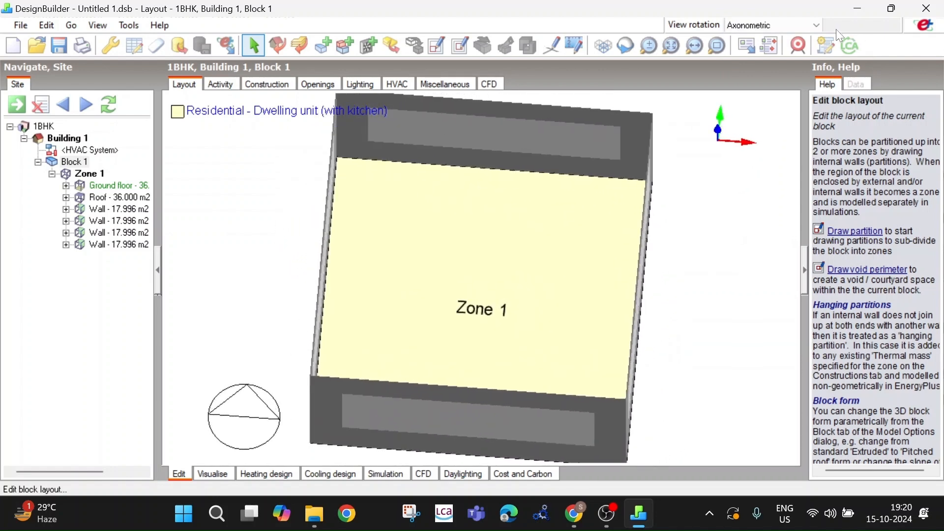
{"action": "left_click", "coordinate": [816, 25]}
{"action": "left_click", "coordinate": [737, 39]}
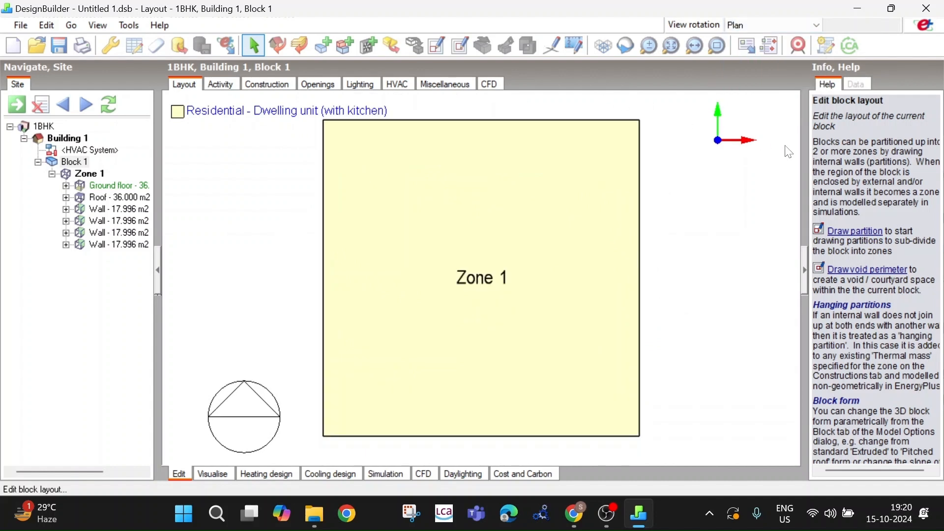
{"action": "left_click", "coordinate": [553, 46]}
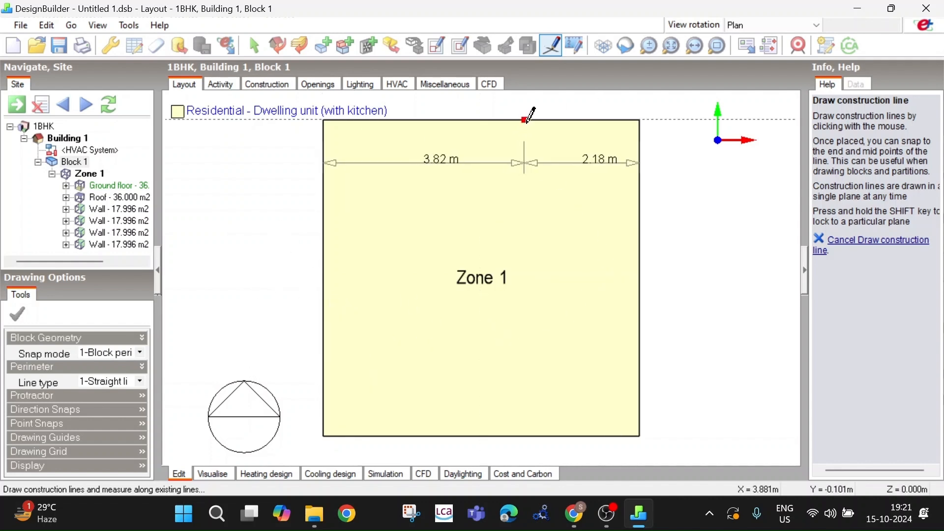
{"action": "left_click", "coordinate": [502, 120]}
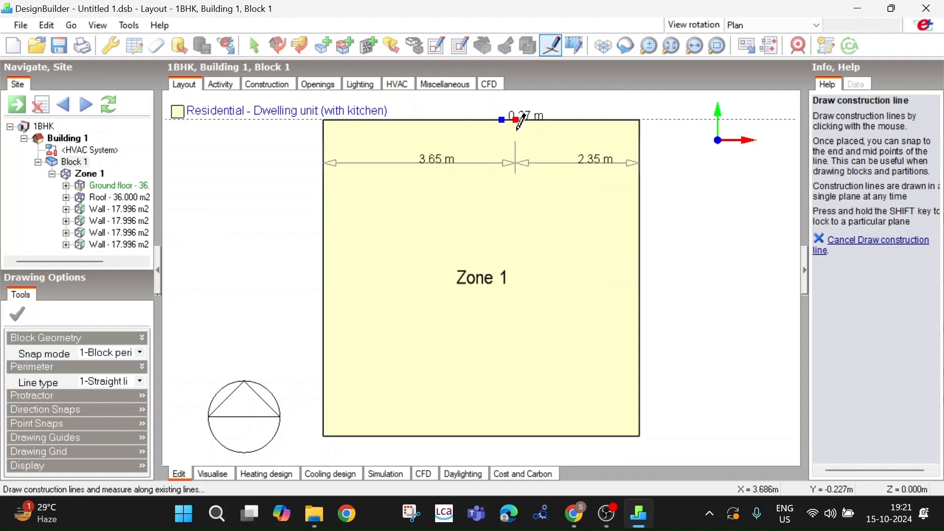
{"action": "right_click", "coordinate": [538, 145]}
{"action": "left_click", "coordinate": [575, 192]}
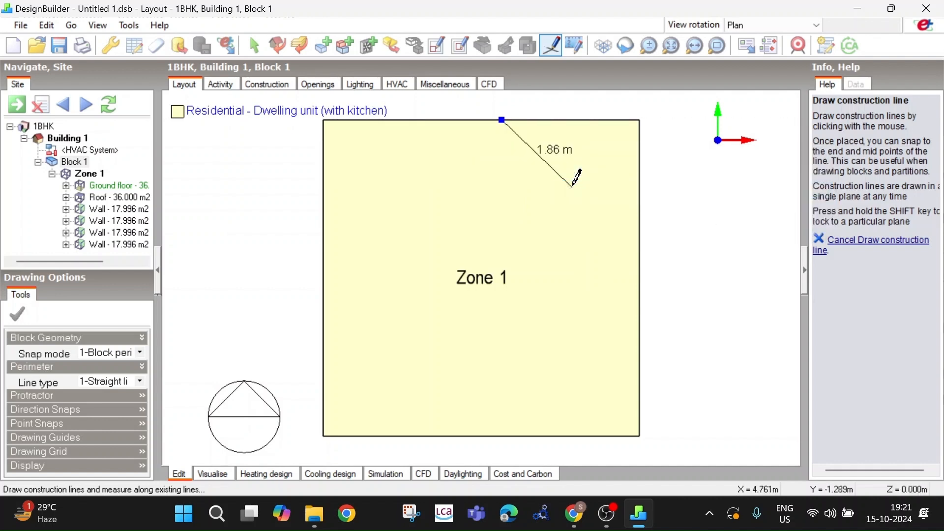
{"action": "right_click", "coordinate": [572, 186]}
{"action": "left_click", "coordinate": [600, 196]}
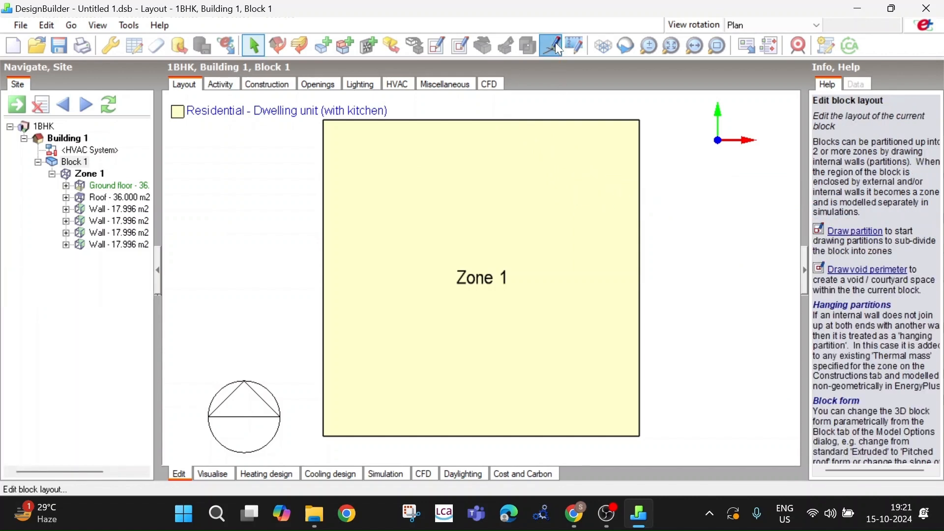
Draw a closed rectangle of construction lines, 2.00 m wide and 1.50 m deep, in the block's upper-right corner
{"action": "left_click", "coordinate": [556, 46]}
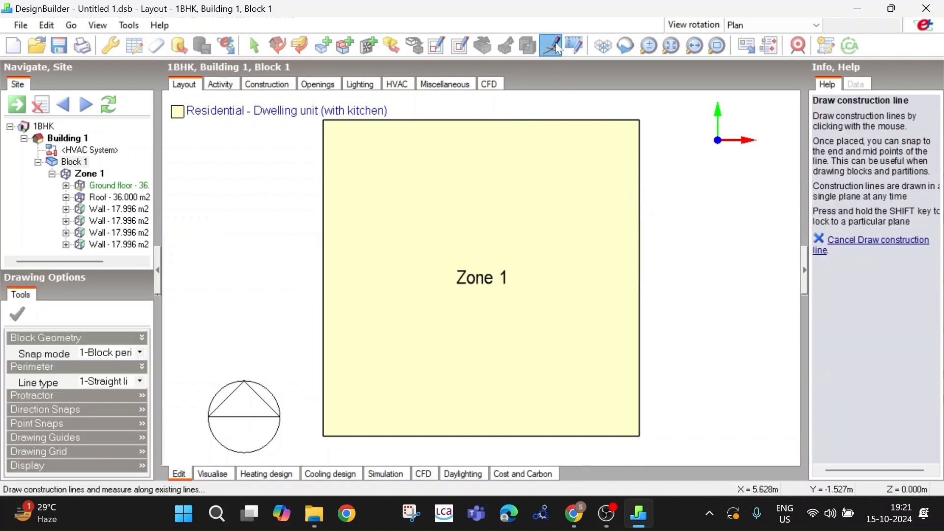
{"action": "left_click", "coordinate": [640, 120]}
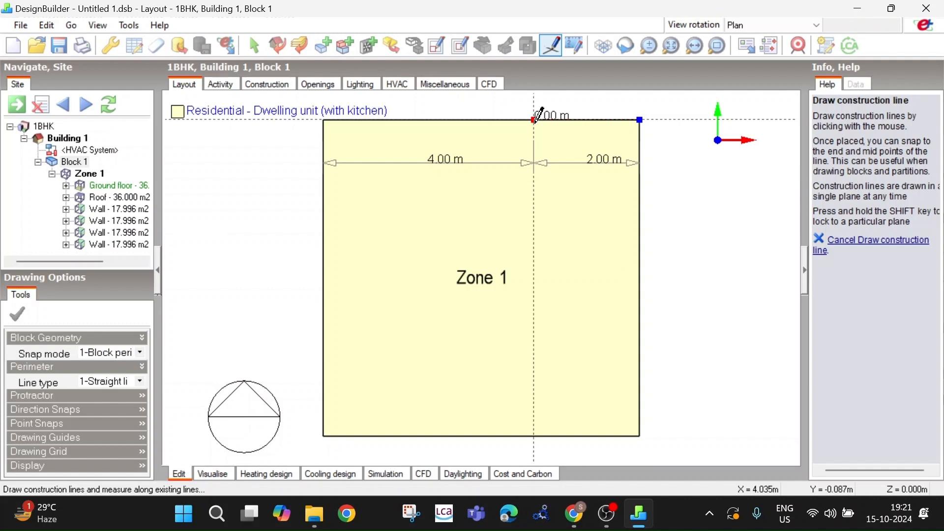
{"action": "left_click", "coordinate": [535, 119]}
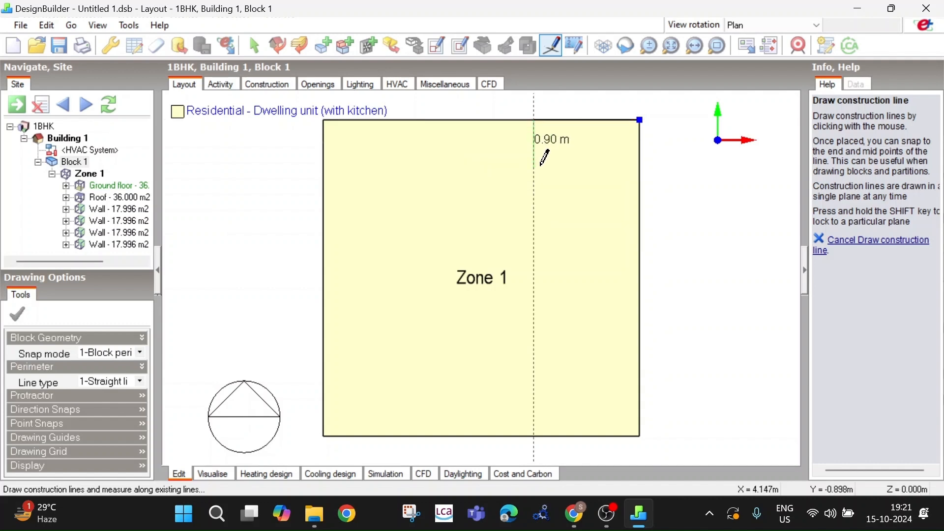
{"action": "left_click", "coordinate": [535, 198]}
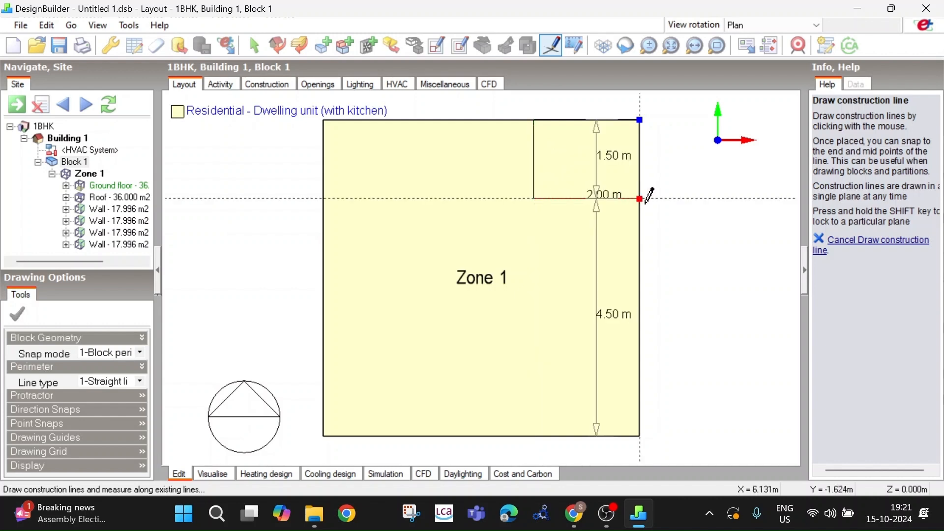
{"action": "left_click", "coordinate": [639, 199]}
{"action": "left_click", "coordinate": [640, 119]}
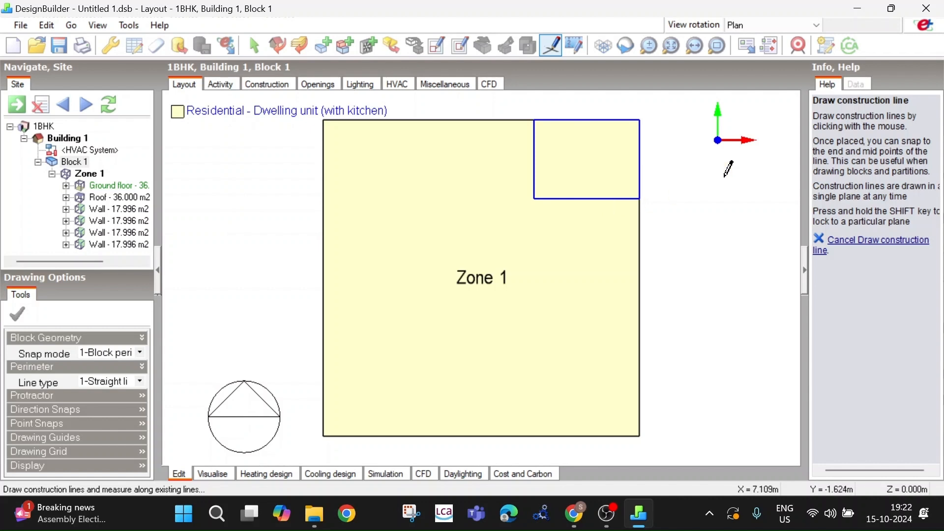
{"action": "left_click", "coordinate": [750, 27]}
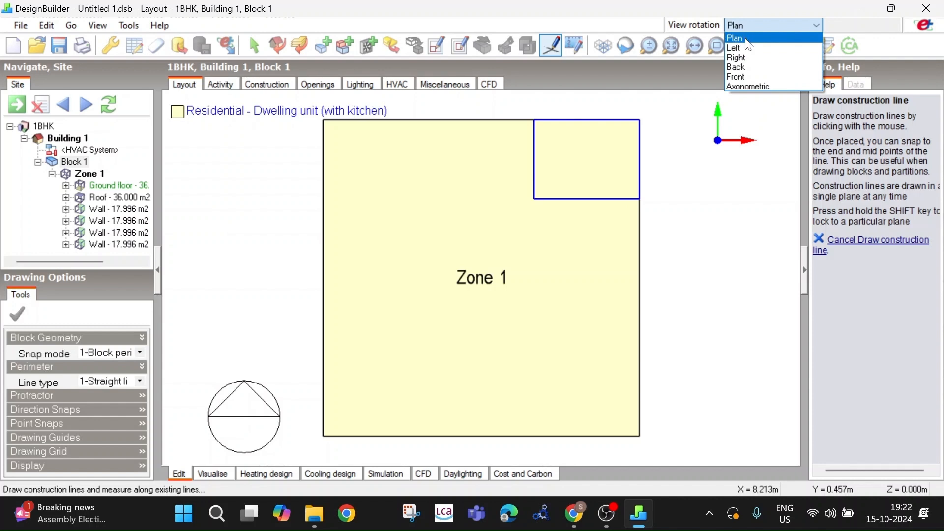
{"action": "left_click", "coordinate": [747, 38]}
{"action": "left_click", "coordinate": [570, 436]}
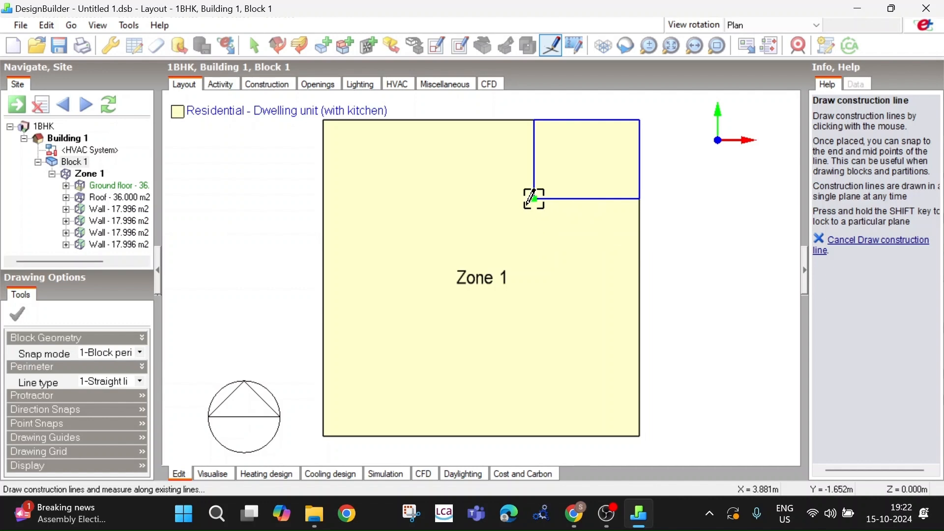
Draw a closed construction-line rectangle about 3 m wide and 4.5 m deep in the block's lower-right corner, directly below the small rectangle
{"action": "left_click", "coordinate": [639, 198]}
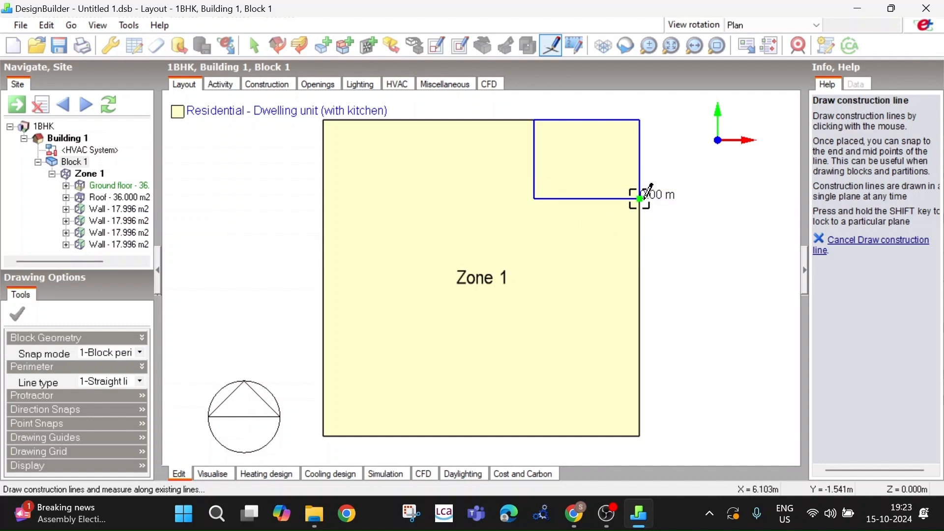
{"action": "left_click", "coordinate": [482, 198]}
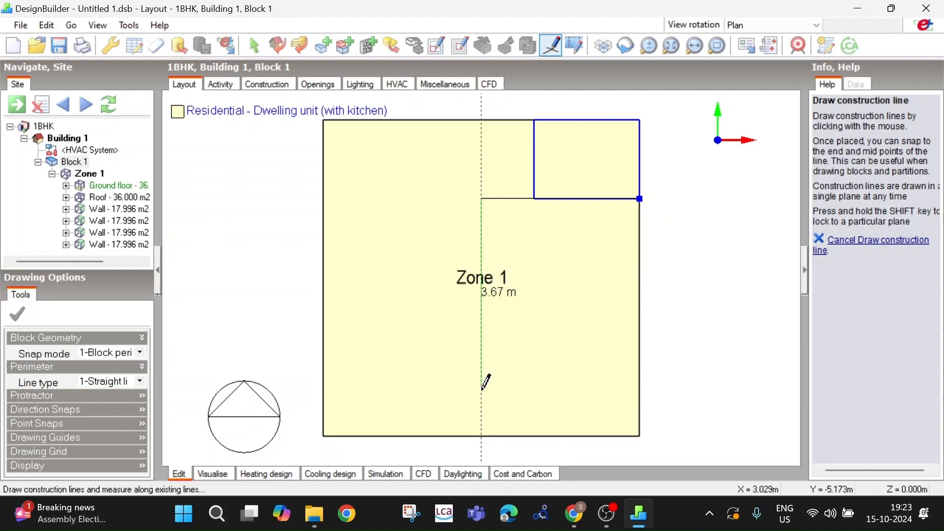
{"action": "left_click", "coordinate": [482, 278]}
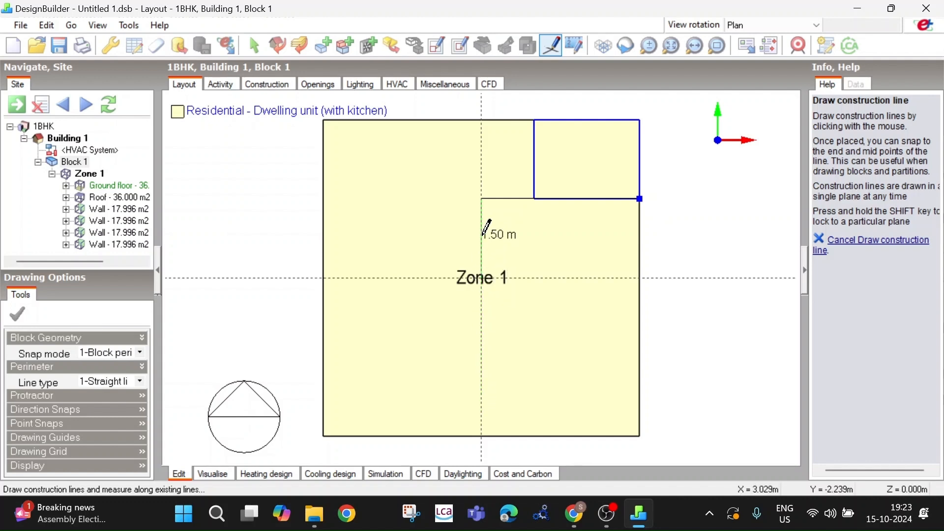
{"action": "left_click", "coordinate": [495, 426]}
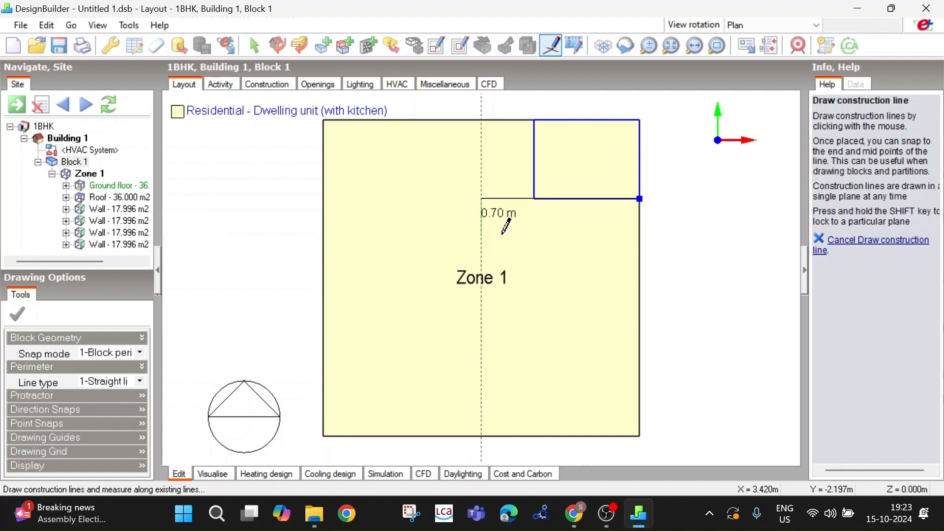
{"action": "left_click", "coordinate": [484, 428]}
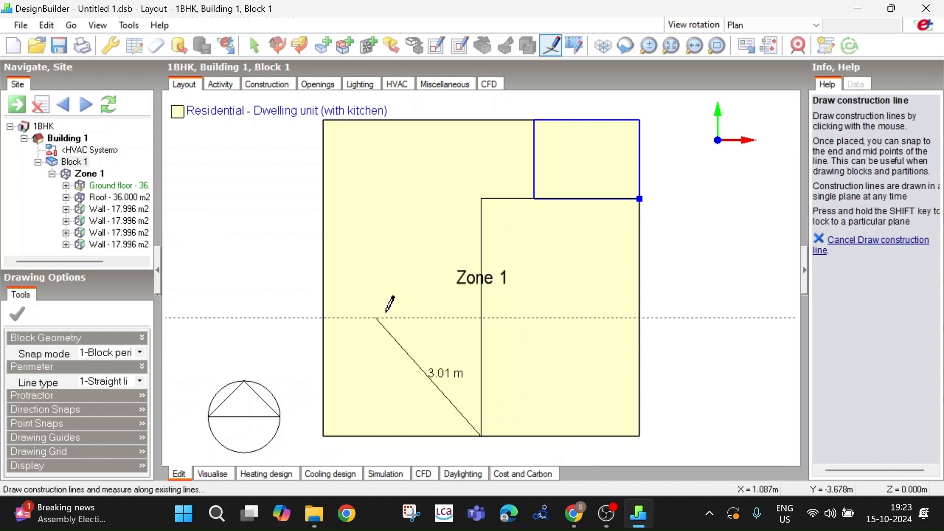
{"action": "left_click", "coordinate": [640, 435]}
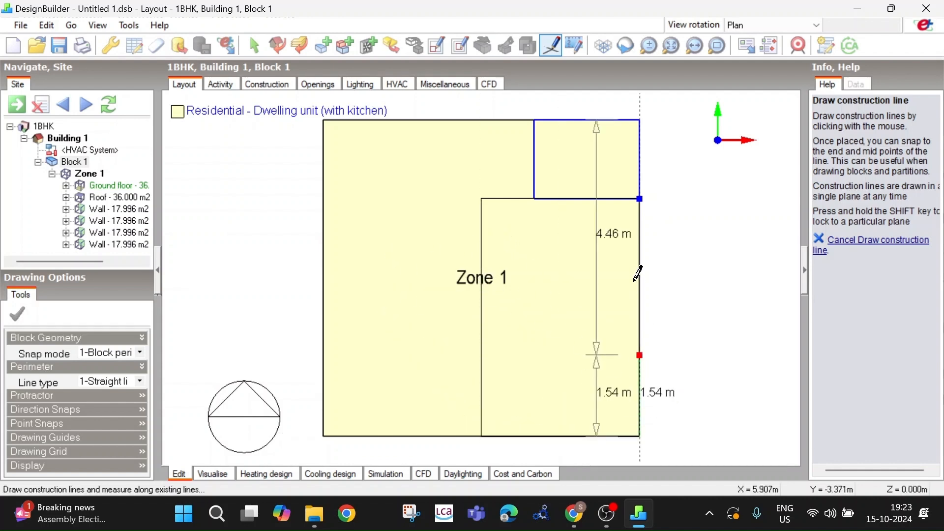
{"action": "left_click", "coordinate": [640, 199]}
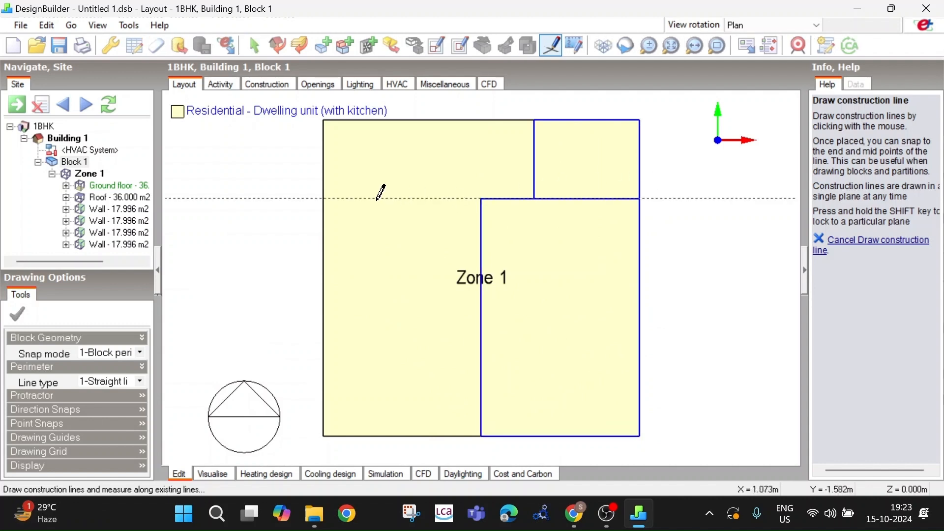
Draw a horizontal construction line from the block's left wall to the large rectangle's upper-left corner and end the stream
{"action": "left_click", "coordinate": [324, 199]}
{"action": "left_click", "coordinate": [481, 199]}
{"action": "right_click", "coordinate": [720, 216]}
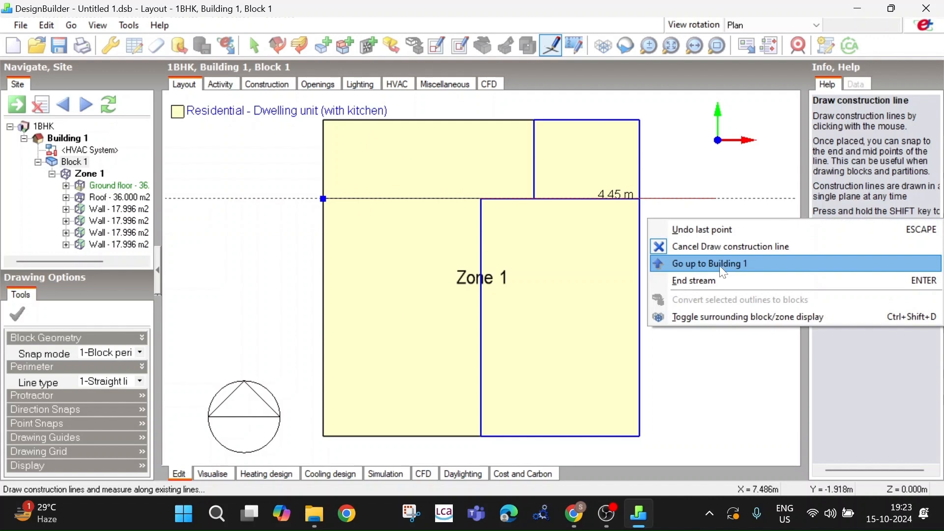
{"action": "left_click", "coordinate": [716, 281]}
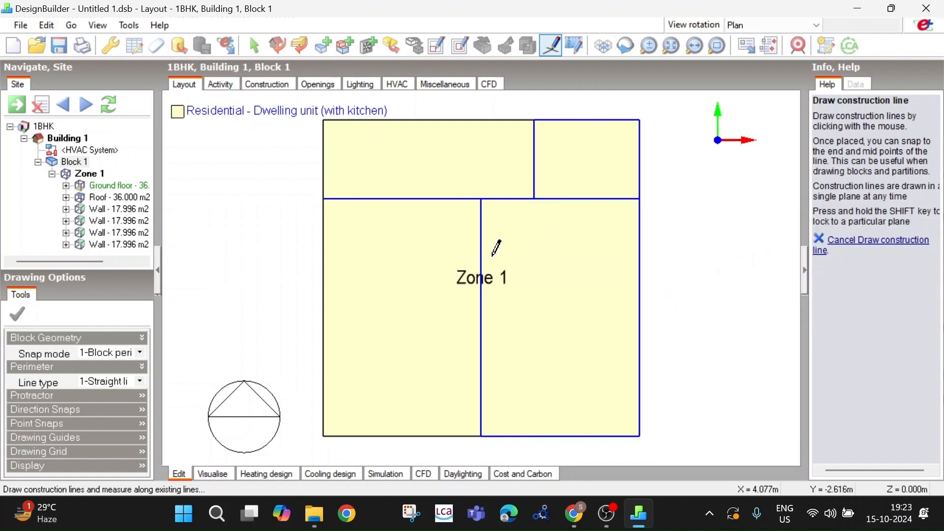
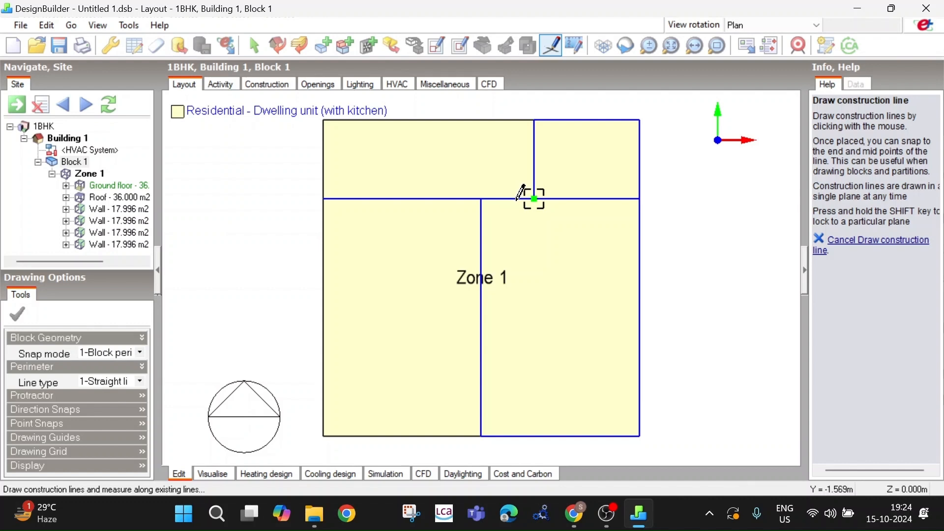
Draw a construction line from the small rectangle's lower-left corner 0.50 m to the left and straight down to the bottom wall, ending the stream
{"action": "left_click", "coordinate": [535, 198]}
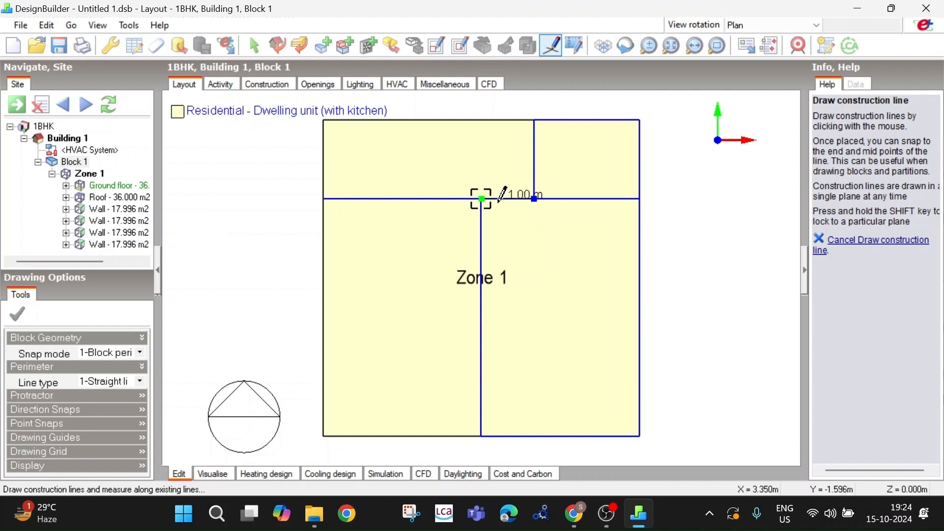
{"action": "scroll", "coordinate": [500, 200], "scroll_direction": "up", "scroll_amount": 3}
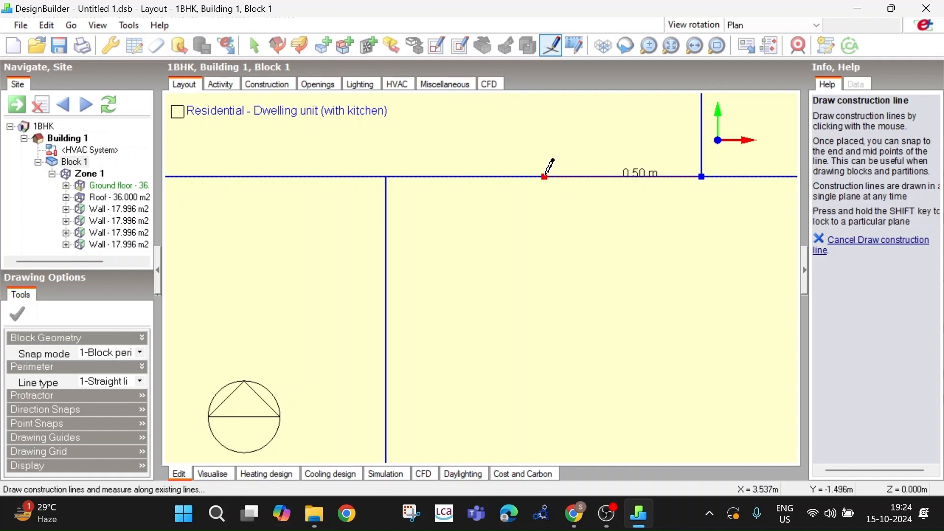
{"action": "left_click", "coordinate": [544, 176]}
{"action": "scroll", "coordinate": [545, 175], "scroll_direction": "down", "scroll_amount": 5}
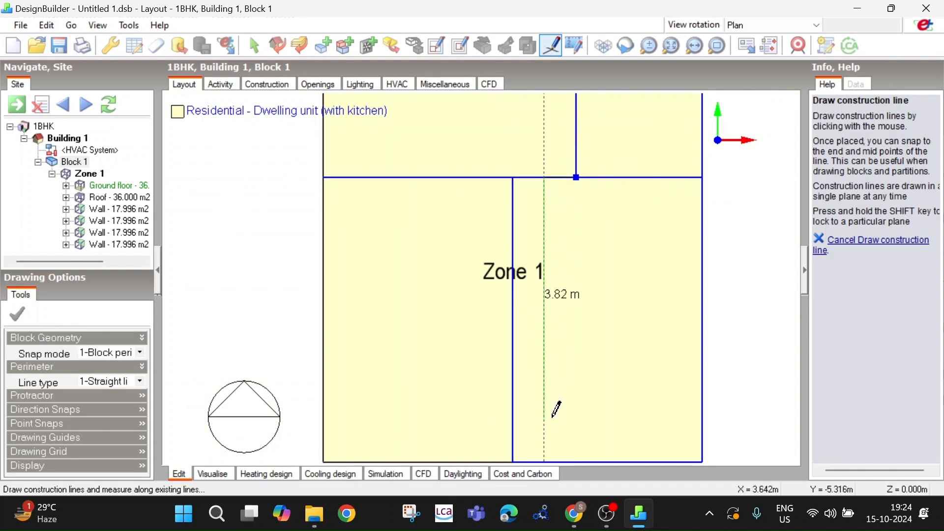
{"action": "left_click", "coordinate": [547, 453]}
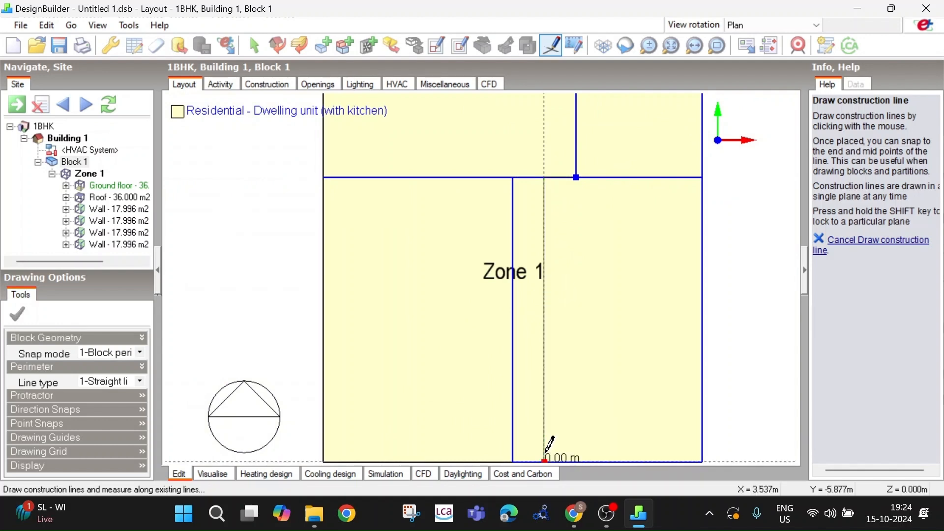
{"action": "right_click", "coordinate": [646, 320]}
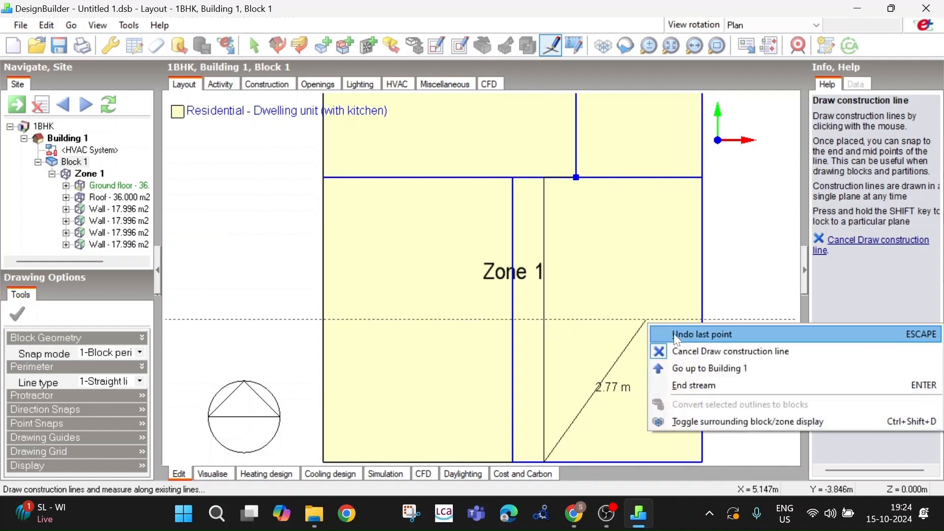
{"action": "left_click", "coordinate": [693, 383]}
{"action": "scroll", "coordinate": [639, 279], "scroll_direction": "down", "scroll_amount": 3}
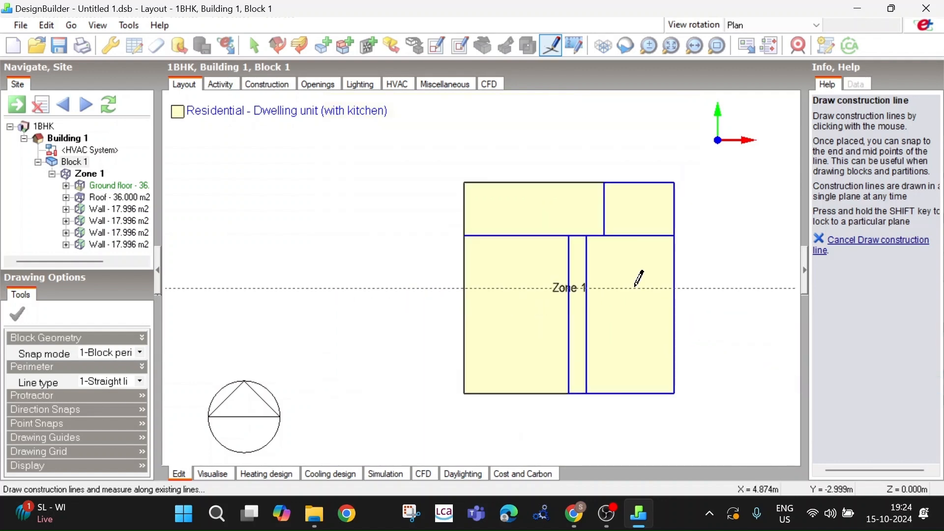
{"action": "right_click", "coordinate": [726, 191]}
{"action": "left_click", "coordinate": [718, 237]}
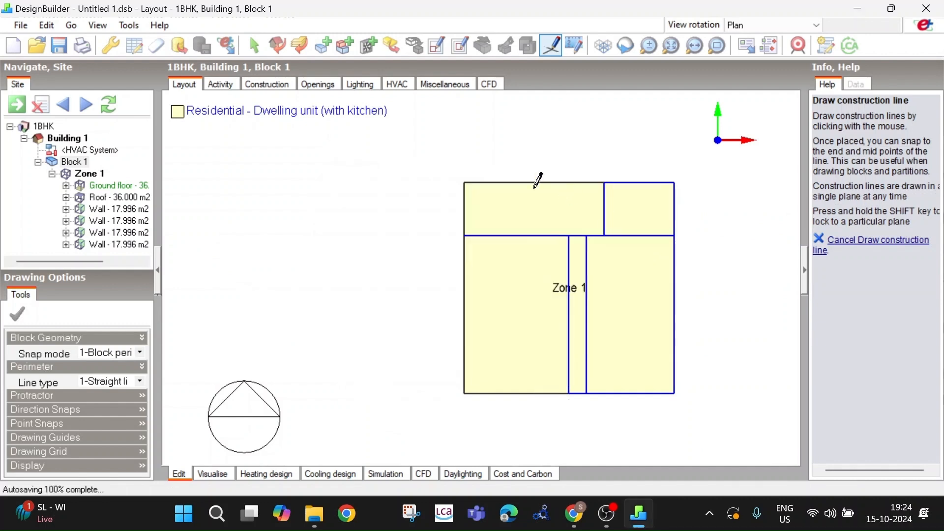
{"action": "right_click", "coordinate": [437, 161]}
{"action": "left_click", "coordinate": [484, 167]}
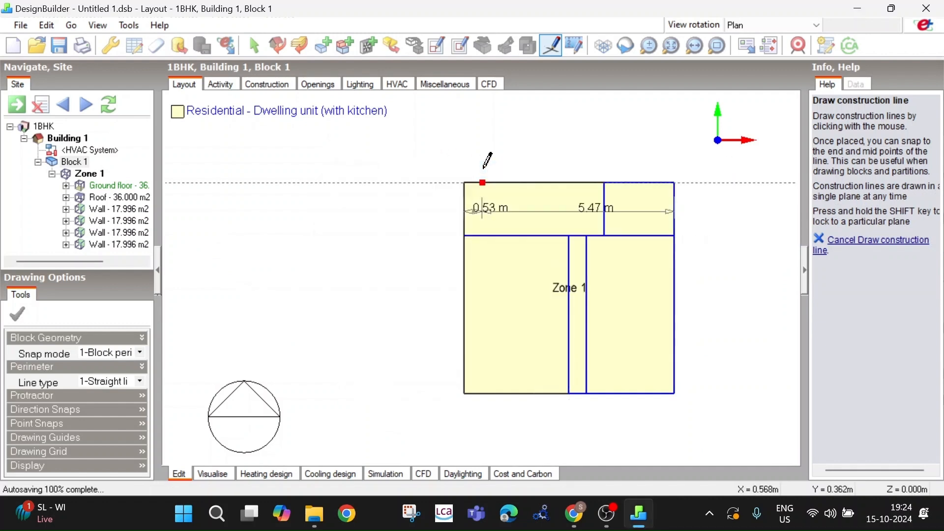
{"action": "right_click", "coordinate": [448, 148]}
{"action": "left_click", "coordinate": [501, 158]}
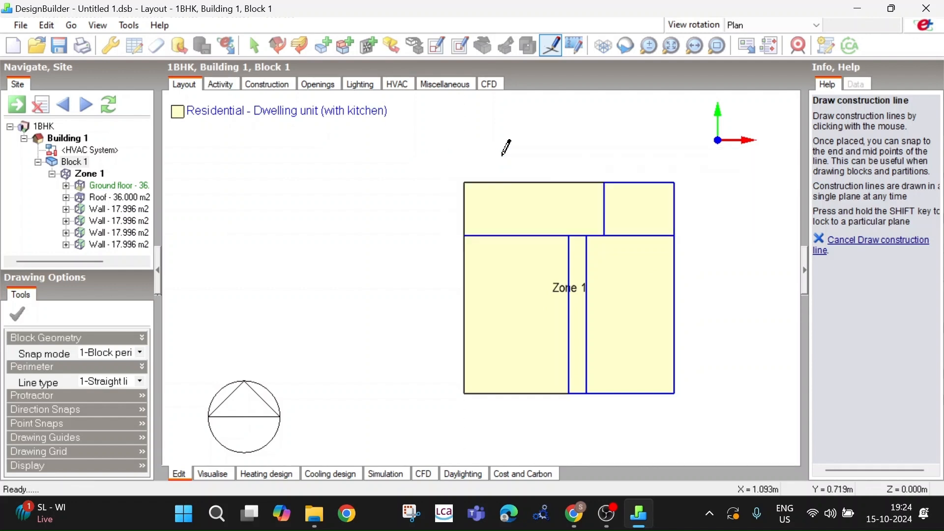
Delete the left one of the two closely spaced vertical construction lines in the block's lower part
{"action": "left_click", "coordinate": [570, 266]}
{"action": "right_click", "coordinate": [568, 259]}
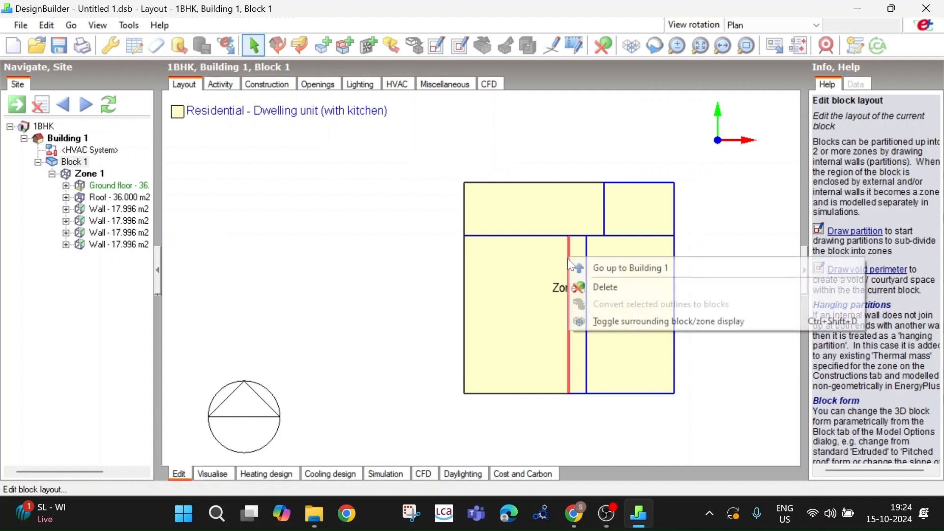
{"action": "left_click", "coordinate": [612, 285]}
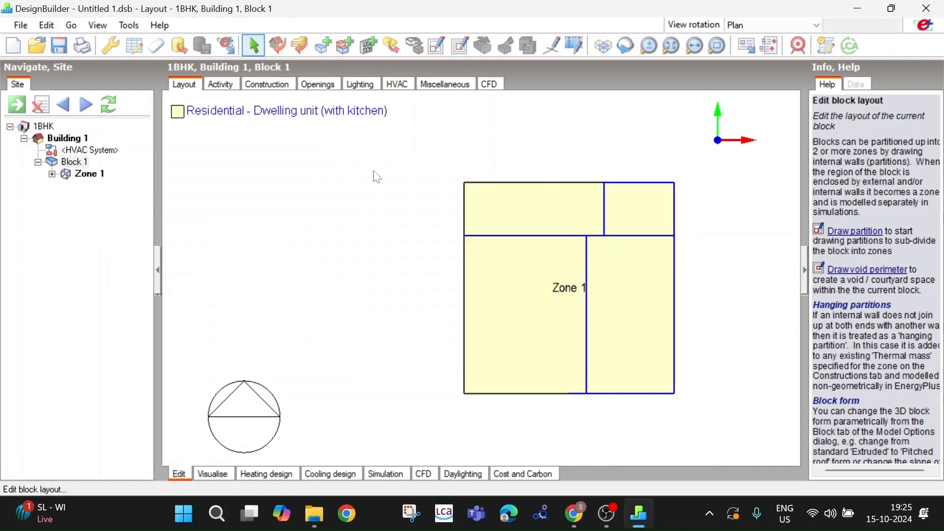
Delete the horizontal and vertical construction lines inside the block, leaving only those running along the outer walls
{"action": "left_click", "coordinate": [573, 236]}
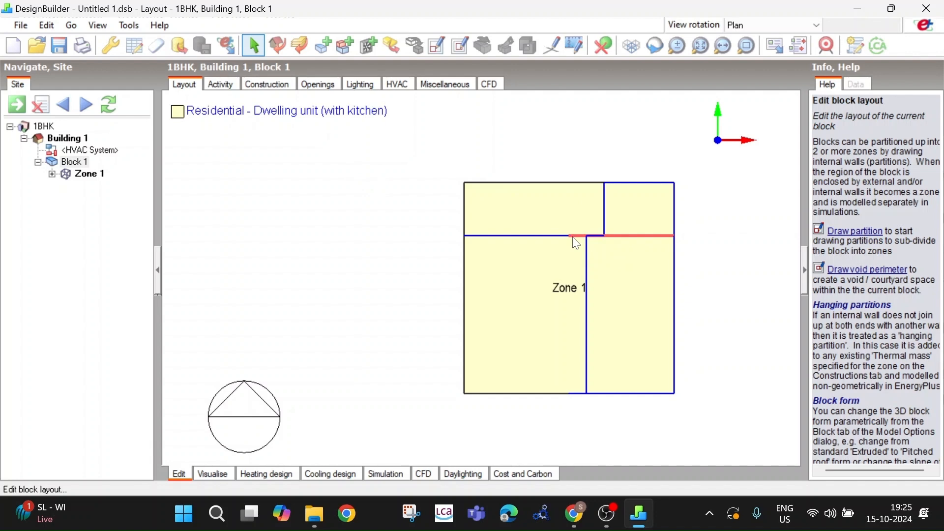
{"action": "key", "text": "Delete"}
{"action": "left_click", "coordinate": [542, 238]}
{"action": "key", "text": "Delete"}
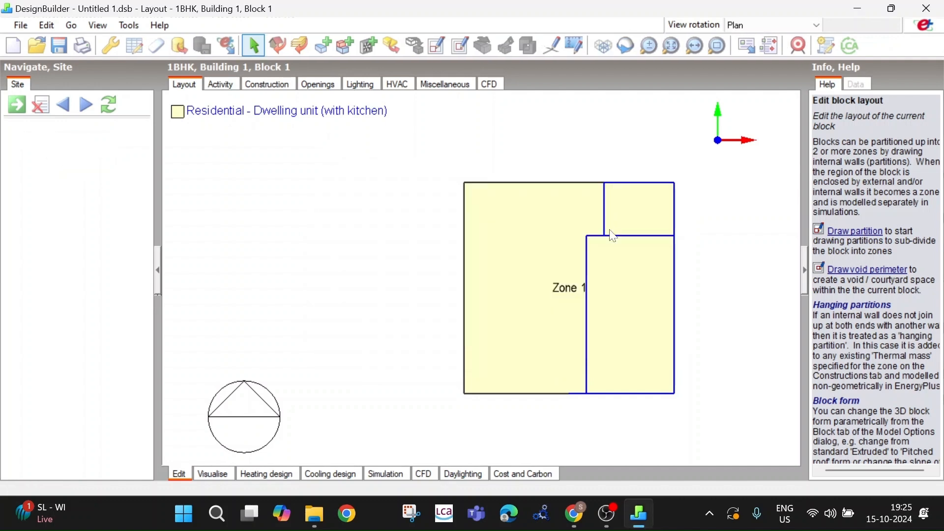
{"action": "left_click", "coordinate": [608, 220]}
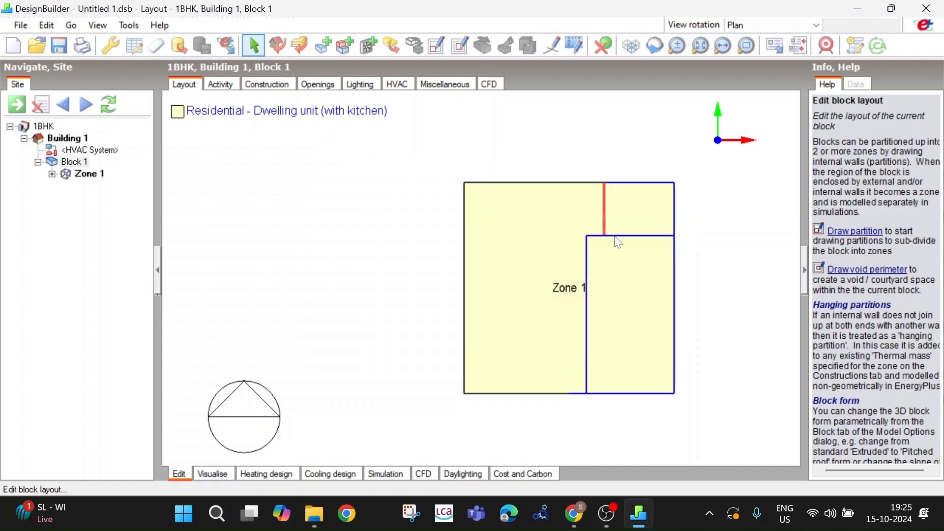
{"action": "key", "text": "Delete"}
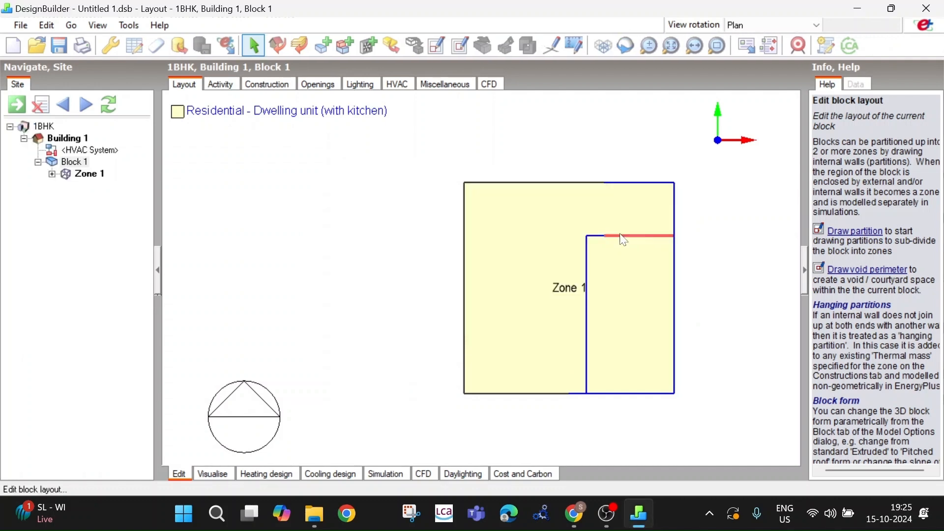
{"action": "left_click", "coordinate": [621, 236]}
{"action": "key", "text": "Delete"}
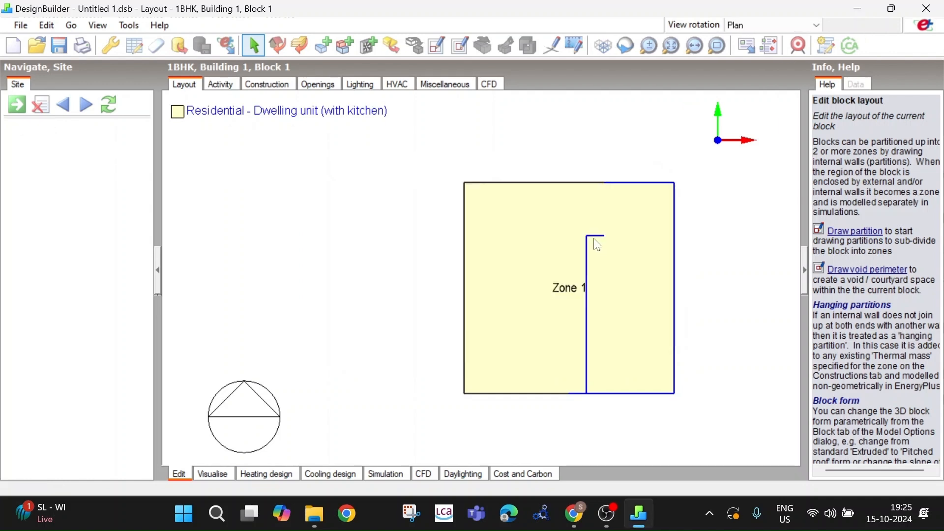
{"action": "key", "text": "Delete"}
{"action": "left_click", "coordinate": [592, 272]}
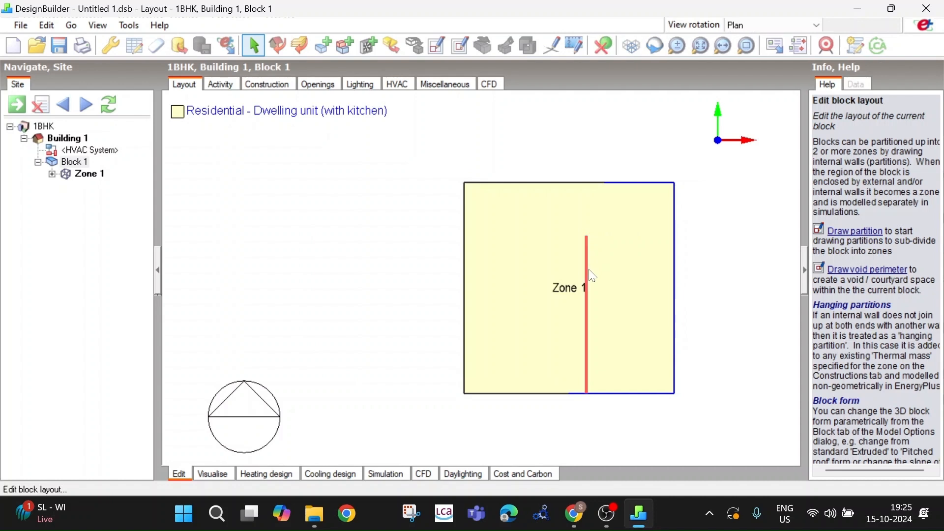
{"action": "key", "text": "Delete"}
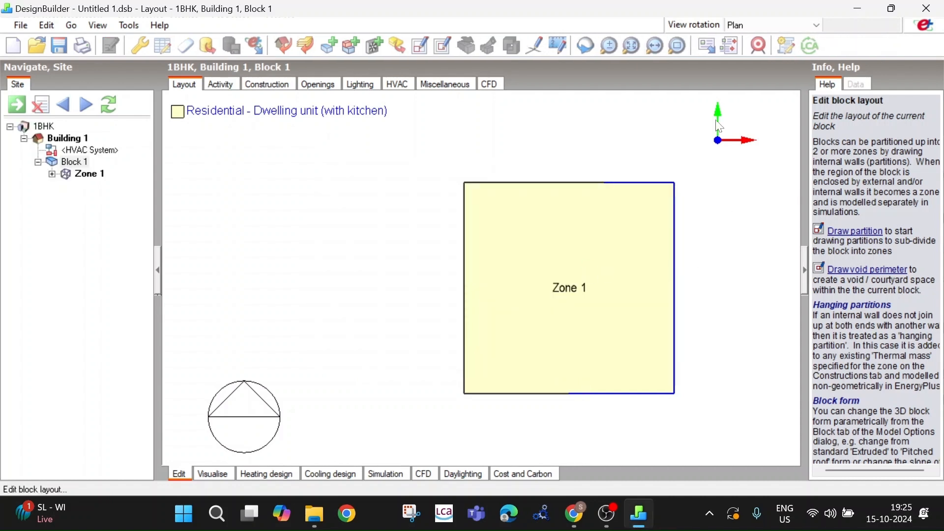
Draw a closed 2 m by 2 m construction-line square in the block's upper-right corner
{"action": "left_click", "coordinate": [551, 45]}
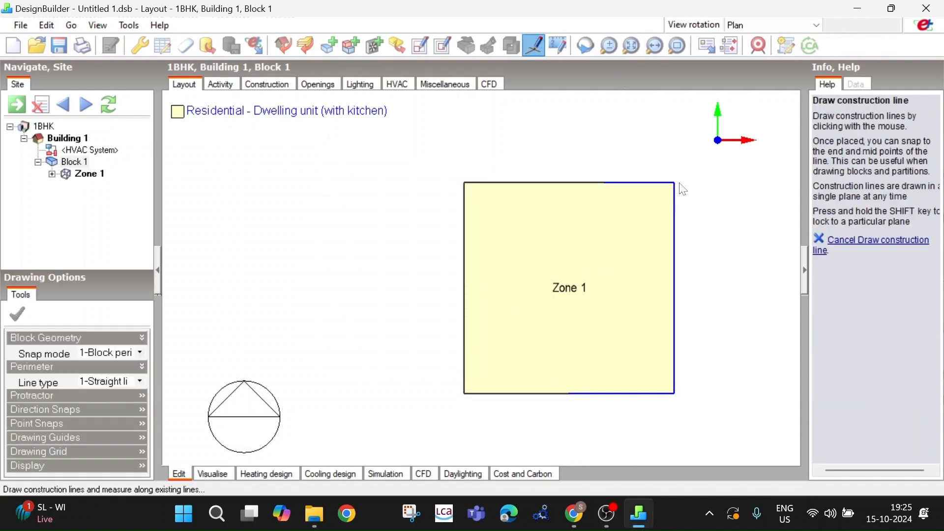
{"action": "left_click", "coordinate": [674, 182]}
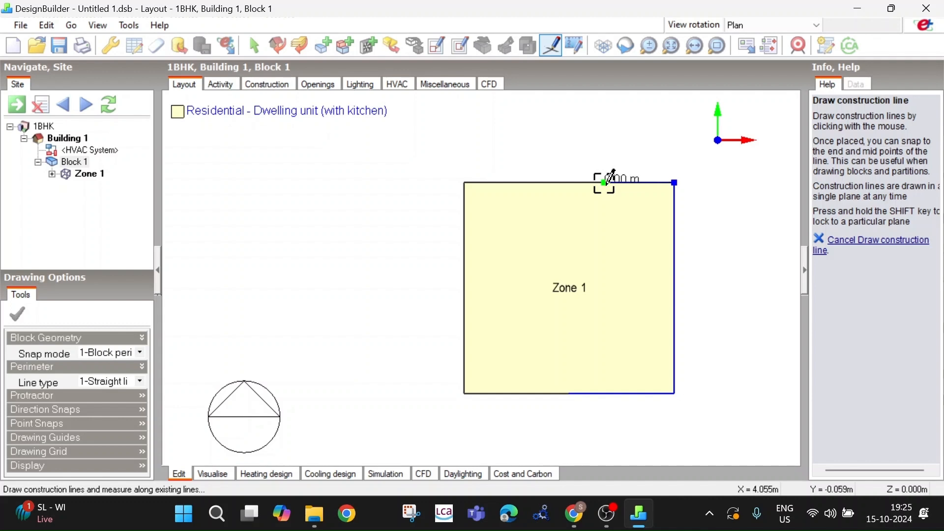
{"action": "left_click", "coordinate": [605, 181]}
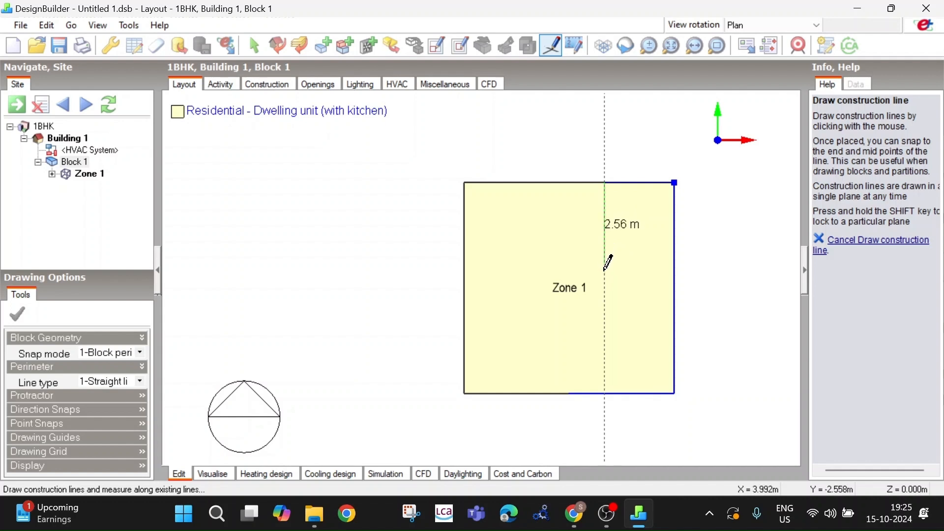
{"action": "scroll", "coordinate": [610, 282], "scroll_direction": "up", "scroll_amount": 2}
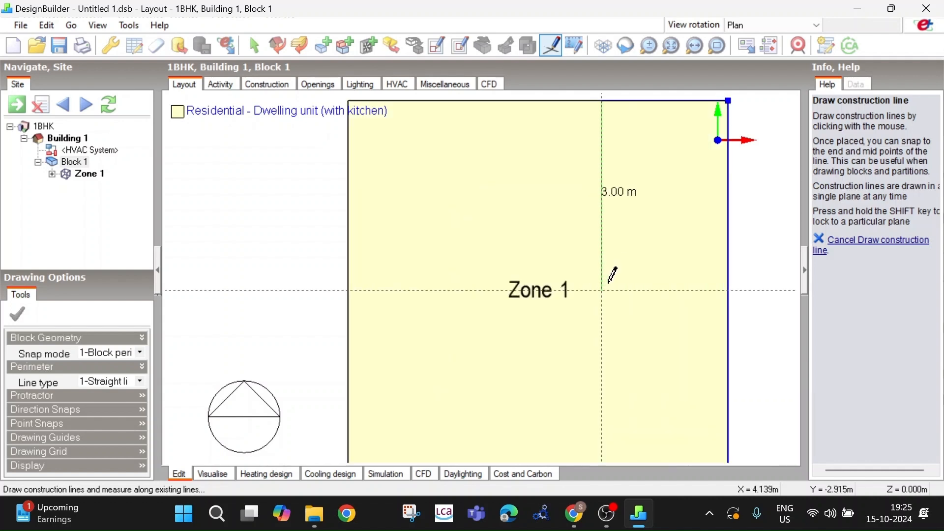
{"action": "left_click", "coordinate": [603, 227]}
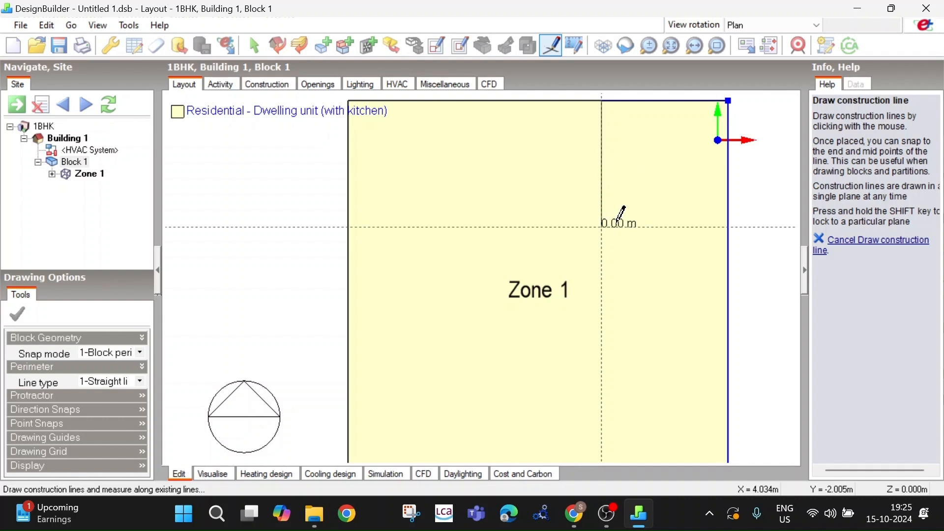
{"action": "left_click", "coordinate": [728, 227]}
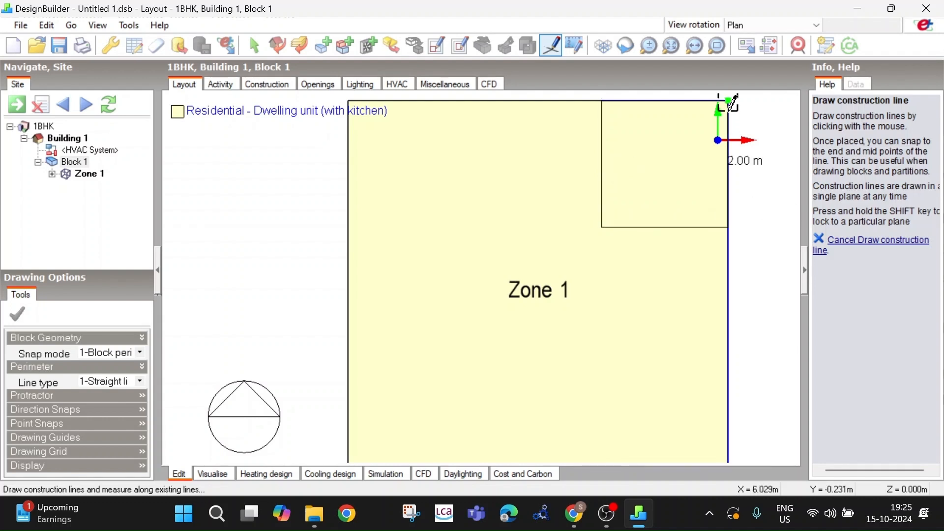
{"action": "left_click", "coordinate": [728, 101]}
{"action": "scroll", "coordinate": [708, 242], "scroll_direction": "down", "scroll_amount": 2}
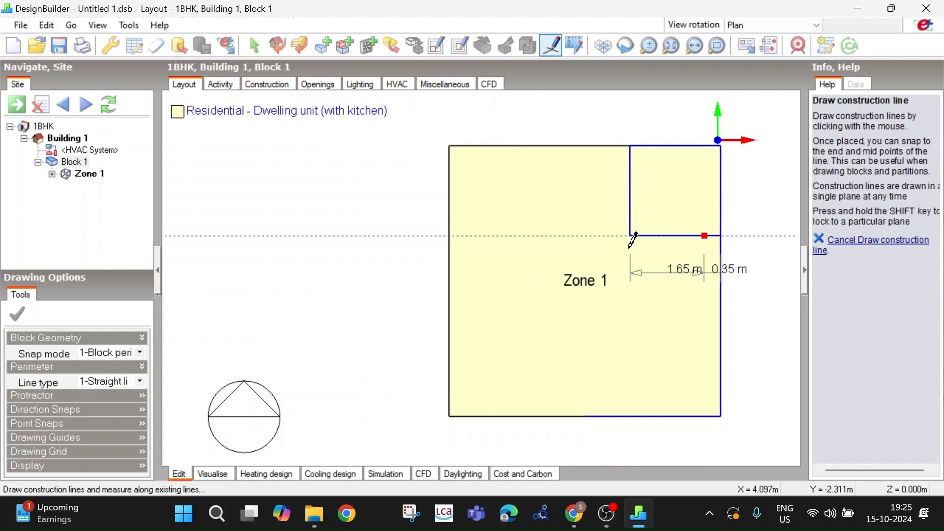
Draw a vertical construction line from the square's lower-left corner straight down to the block's bottom wall and end the stream
{"action": "left_click", "coordinate": [630, 236]}
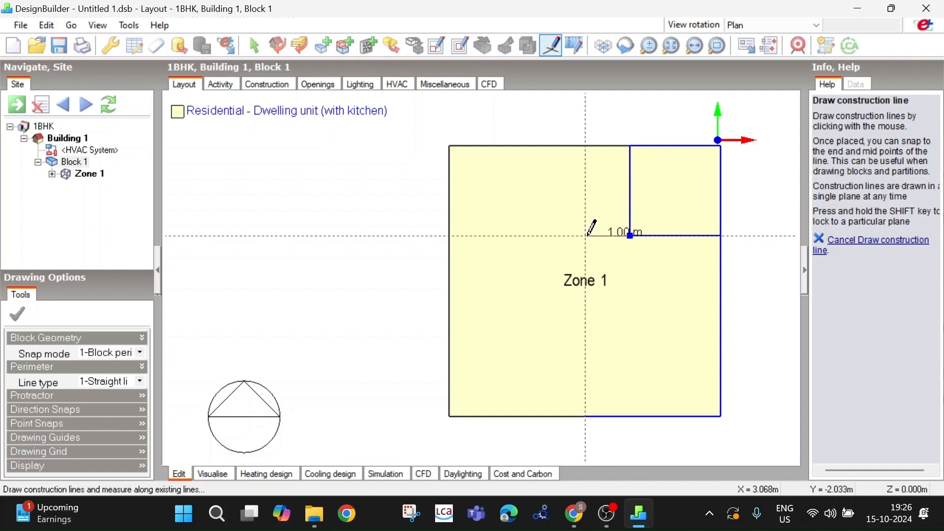
{"action": "left_click", "coordinate": [634, 404]}
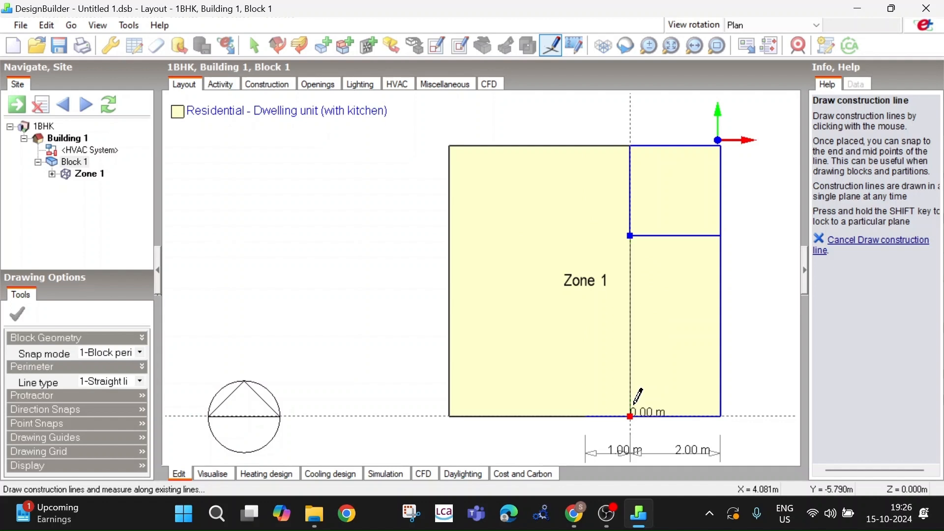
{"action": "right_click", "coordinate": [756, 303]}
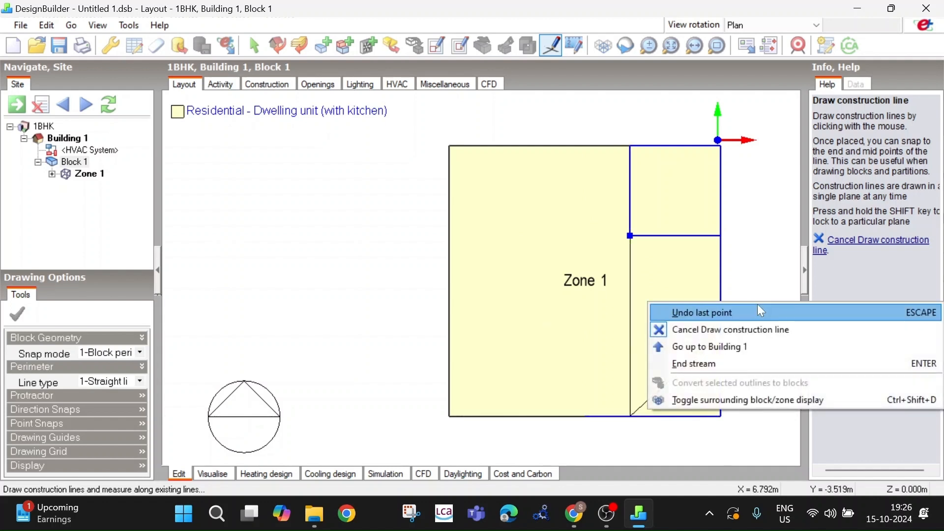
{"action": "left_click", "coordinate": [722, 363]}
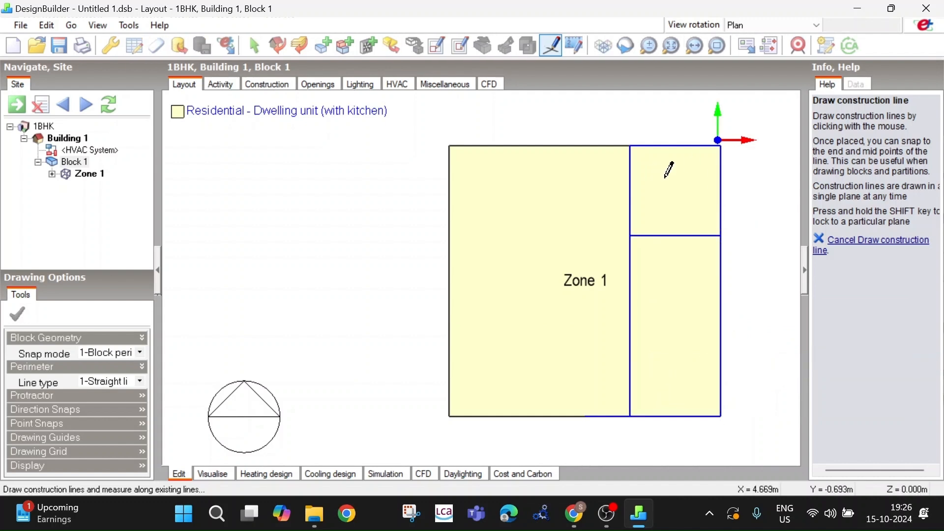
{"action": "left_click", "coordinate": [719, 145]}
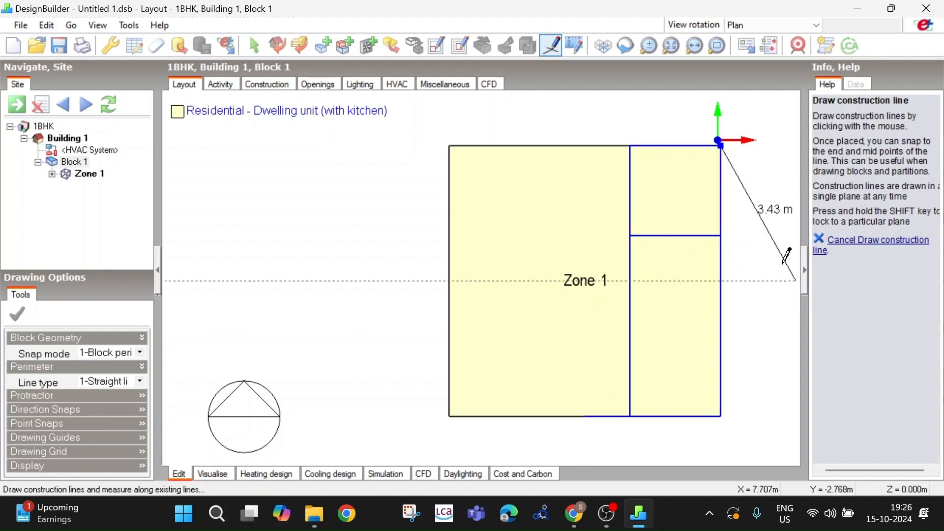
{"action": "right_click", "coordinate": [752, 208]}
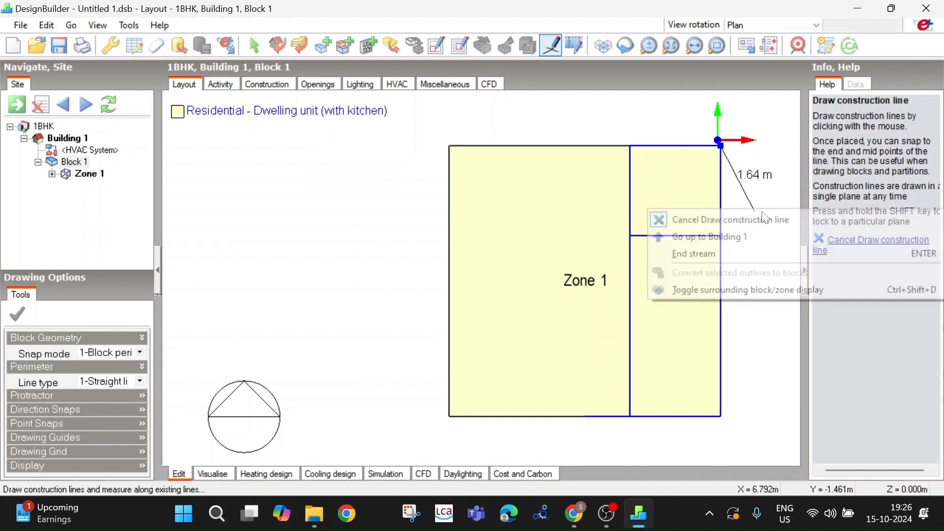
{"action": "left_click", "coordinate": [715, 252]}
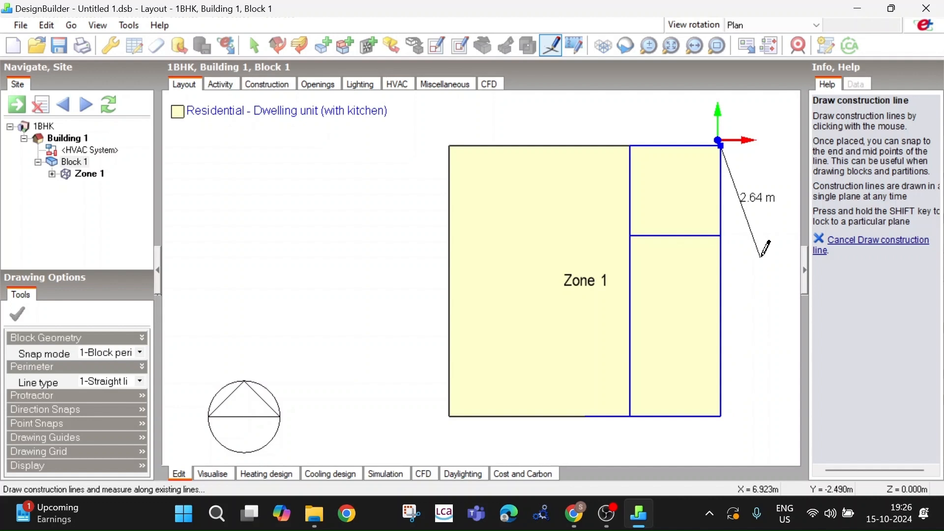
{"action": "right_click", "coordinate": [764, 251]}
{"action": "left_click", "coordinate": [723, 298]}
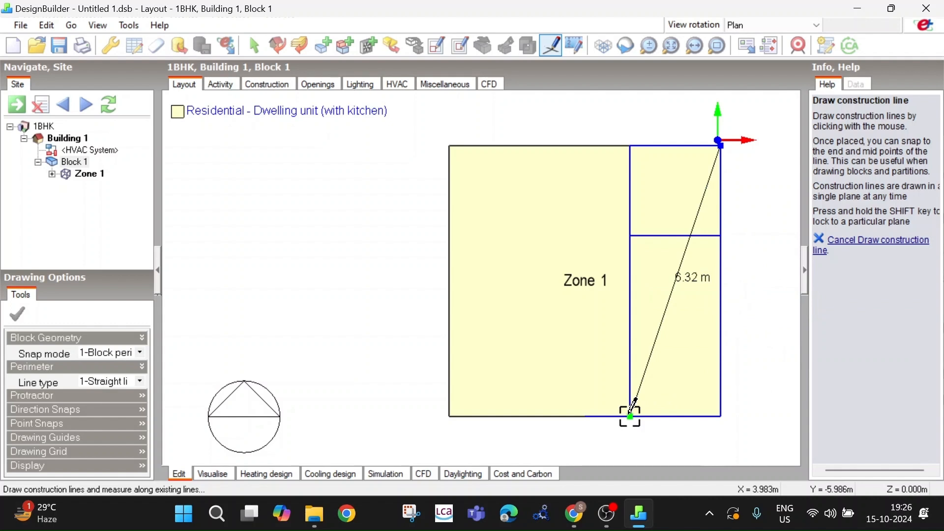
{"action": "right_click", "coordinate": [753, 252]}
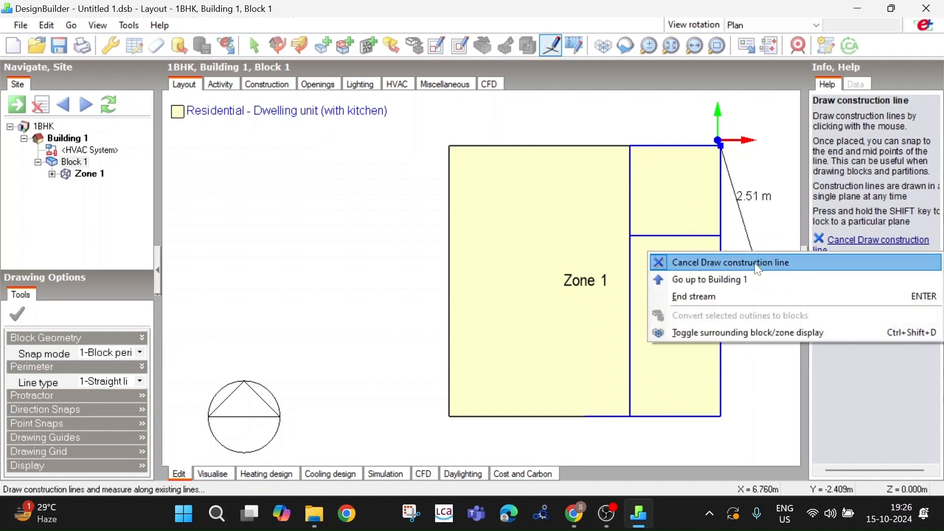
{"action": "left_click", "coordinate": [754, 262]}
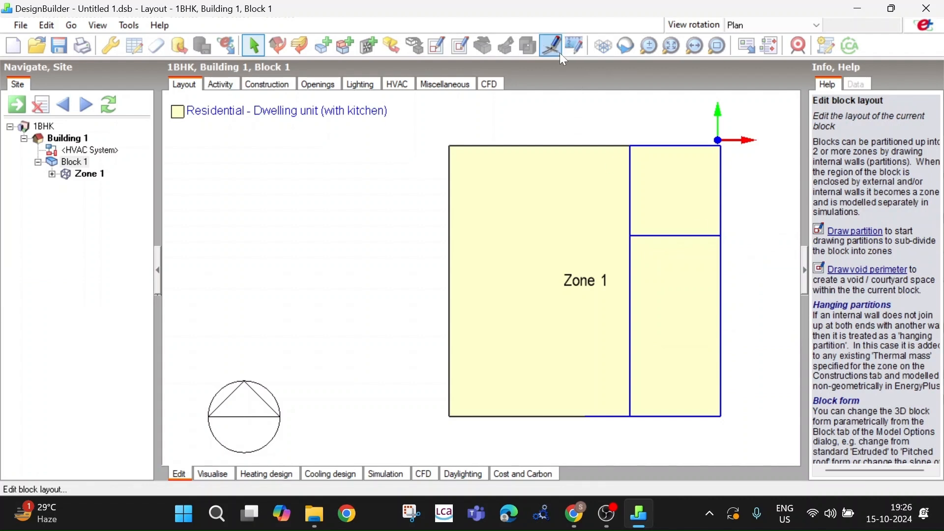
Draw a closed construction-line rectangle about 4 m wide and 3 m deep in the block's lower-left corner
{"action": "left_click", "coordinate": [557, 49]}
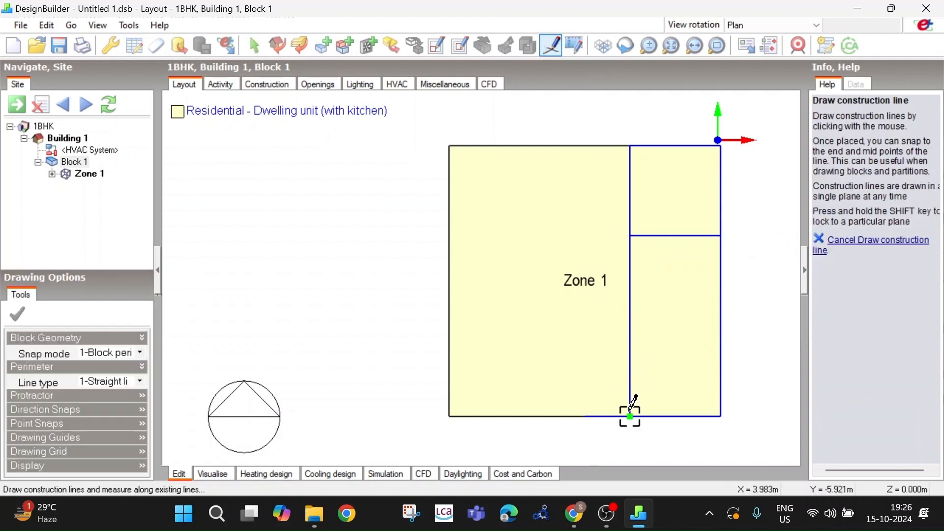
{"action": "left_click", "coordinate": [630, 416]}
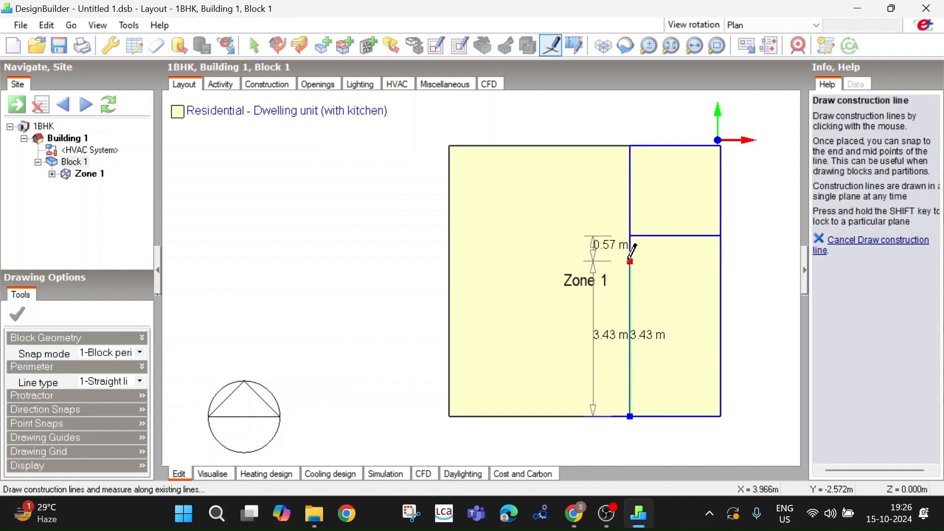
{"action": "left_click", "coordinate": [630, 276]}
{"action": "left_click", "coordinate": [458, 276]}
{"action": "left_click", "coordinate": [448, 415]}
{"action": "left_click", "coordinate": [629, 415]}
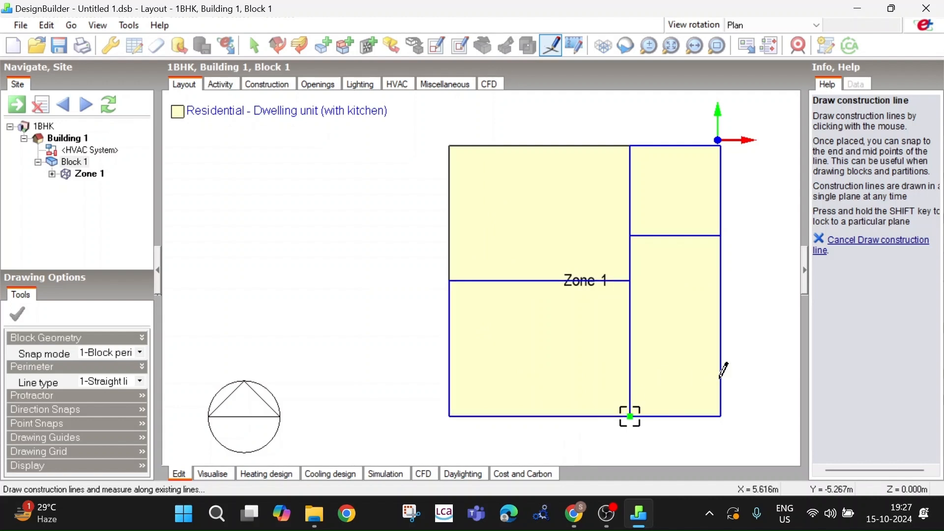
{"action": "left_click", "coordinate": [630, 280]}
{"action": "right_click", "coordinate": [748, 275]}
{"action": "left_click", "coordinate": [720, 318]}
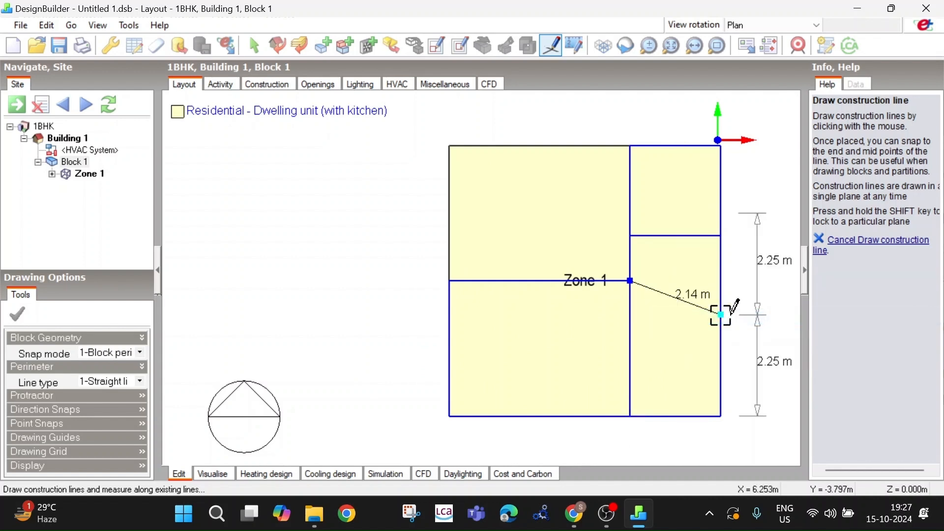
{"action": "right_click", "coordinate": [748, 314]}
{"action": "left_click", "coordinate": [756, 321]}
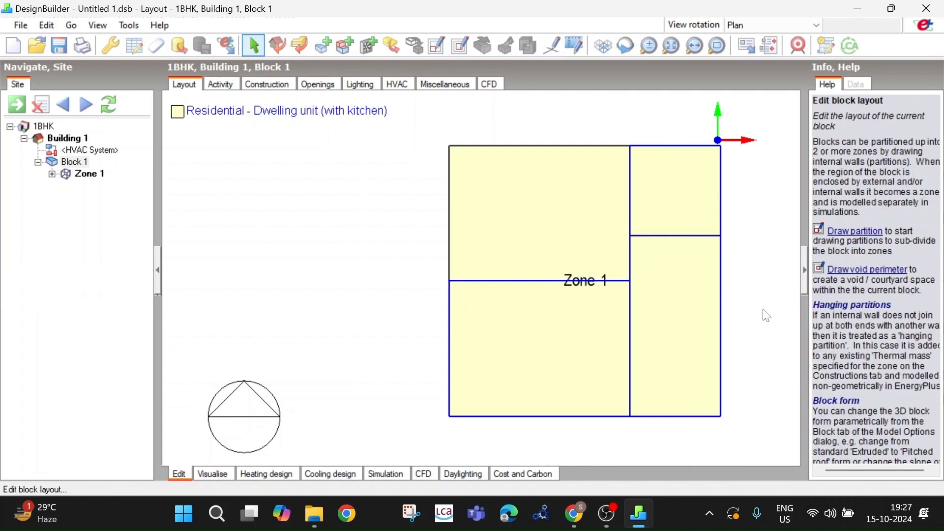
Inspect the block and its construction lines in the Left, Plan and orbited axonometric views
{"action": "middle_click_drag", "start_coordinate": [763, 301], "coordinate": [773, 265]}
{"action": "mouse_move", "coordinate": [609, 274]}
{"action": "middle_mouse_down"}
{"action": "mouse_move", "coordinate": [679, 274]}
{"action": "mouse_move", "coordinate": [613, 268]}
{"action": "mouse_move", "coordinate": [636, 255]}
{"action": "mouse_move", "coordinate": [600, 227]}
{"action": "mouse_move", "coordinate": [596, 311]}
{"action": "mouse_move", "coordinate": [605, 286]}
{"action": "middle_mouse_up"}
{"action": "left_click", "coordinate": [784, 25]}
{"action": "left_click", "coordinate": [762, 39]}
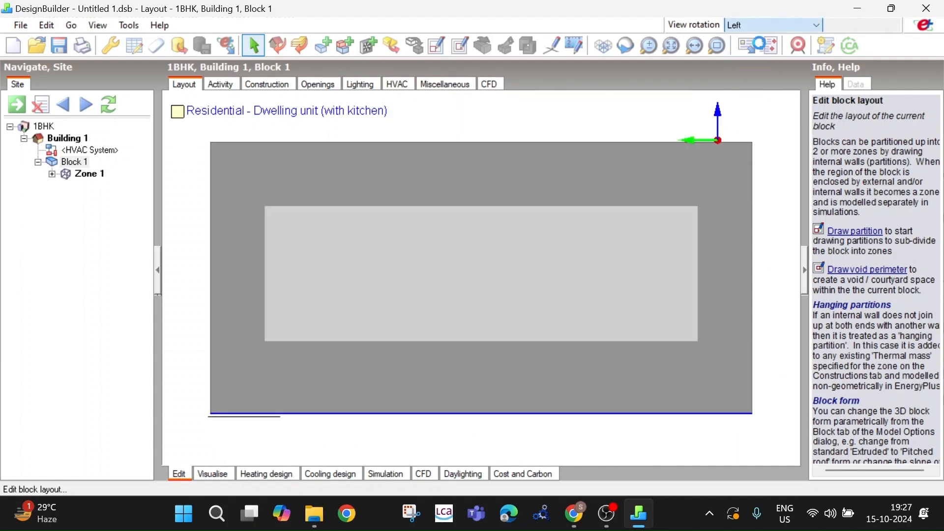
{"action": "left_click", "coordinate": [760, 28]}
{"action": "key", "text": "Up"}
{"action": "key", "text": "Return"}
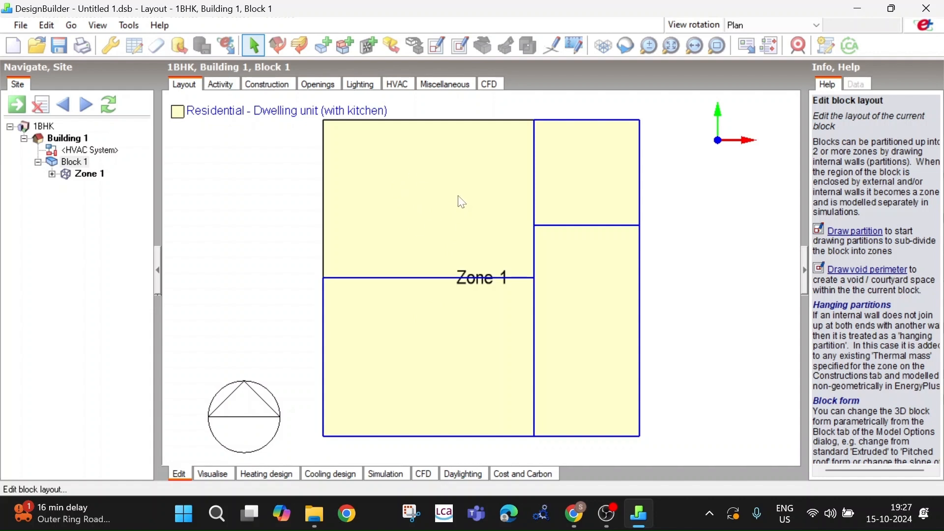
{"action": "middle_click_drag", "start_coordinate": [352, 244], "coordinate": [393, 162]}
{"action": "middle_click_drag", "start_coordinate": [474, 209], "coordinate": [416, 167]}
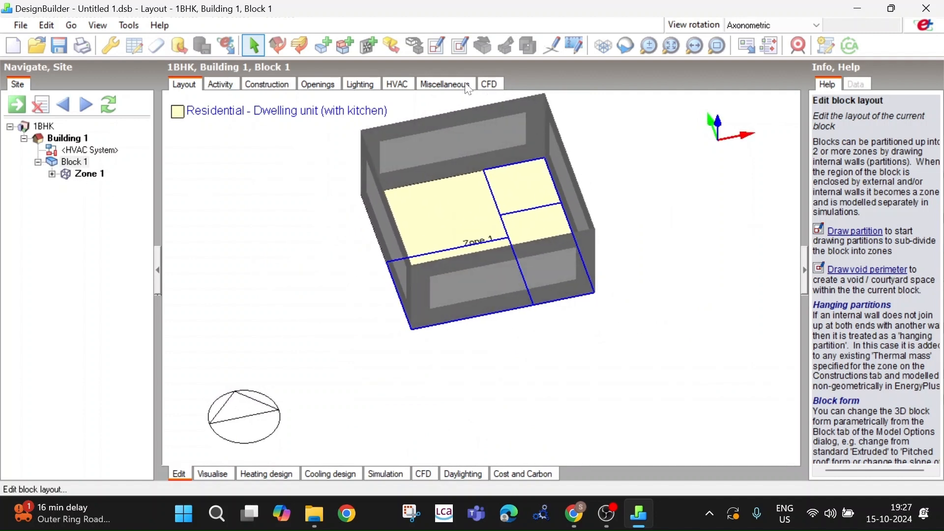
Draw an internal partition along the left and lower edges of the upper-right 2 m square, ending at the outer wall
{"action": "left_click", "coordinate": [52, 175]}
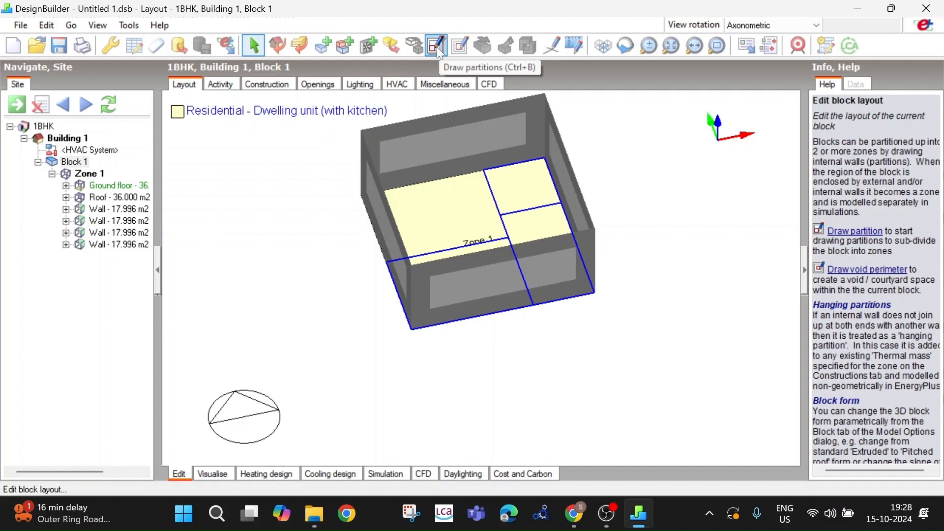
{"action": "left_click", "coordinate": [437, 47]}
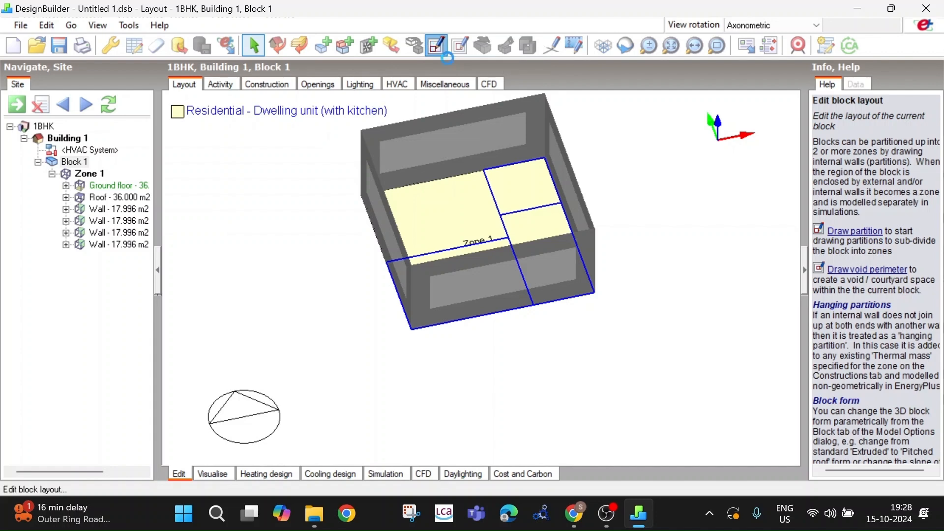
{"action": "scroll", "coordinate": [463, 118], "scroll_direction": "up", "scroll_amount": 5}
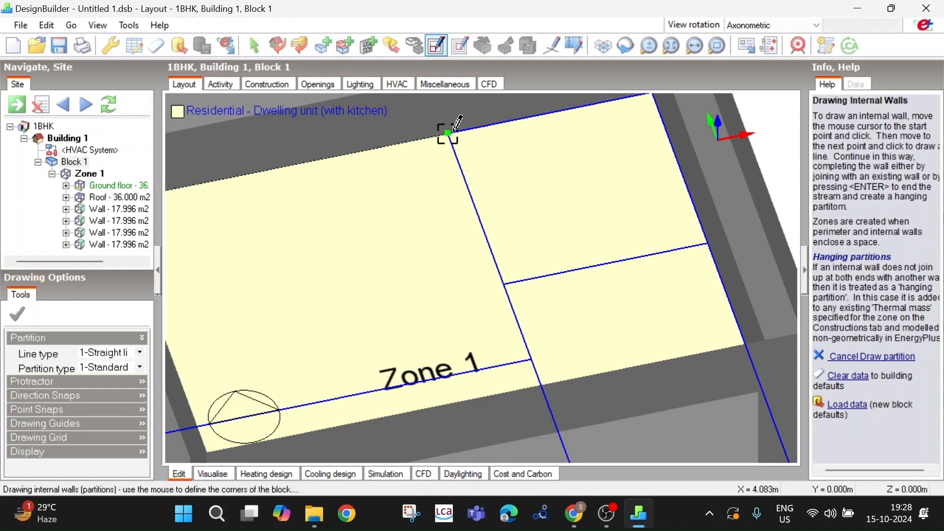
{"action": "left_click", "coordinate": [448, 133]}
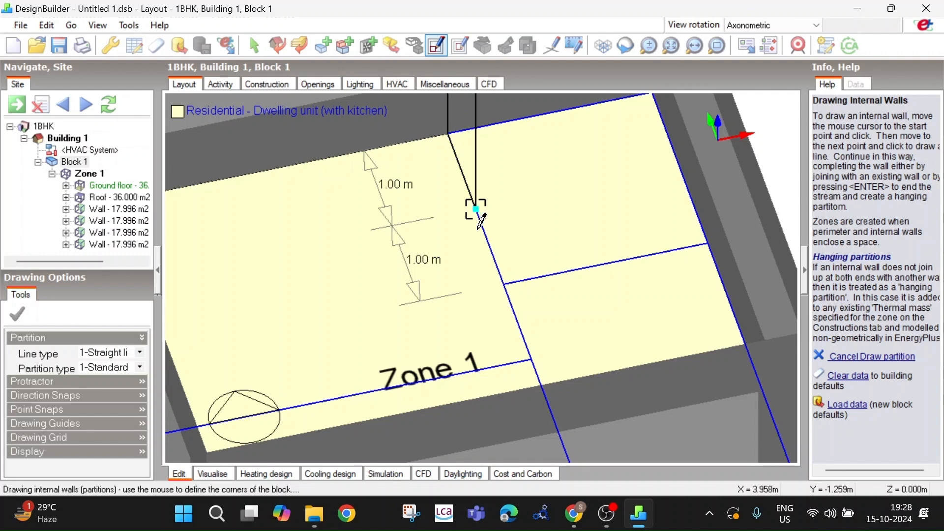
{"action": "left_click", "coordinate": [504, 284]}
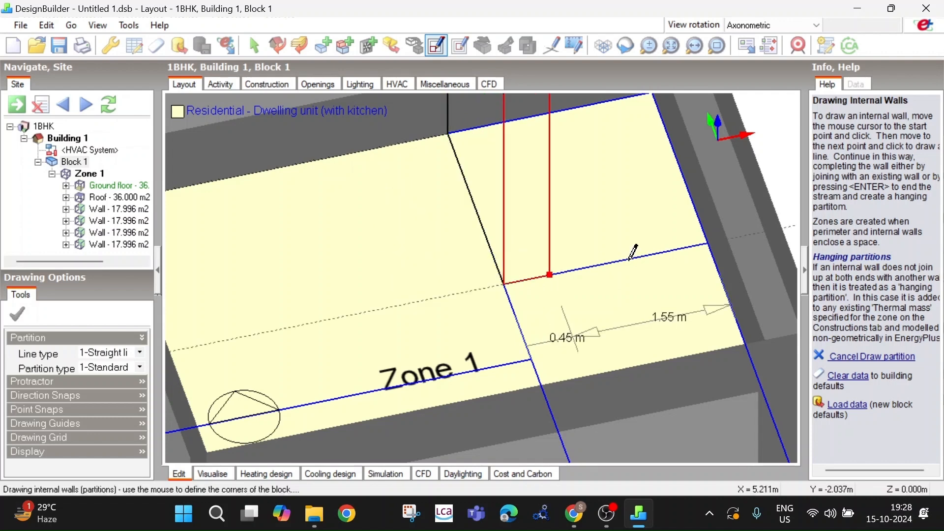
{"action": "left_click", "coordinate": [707, 244]}
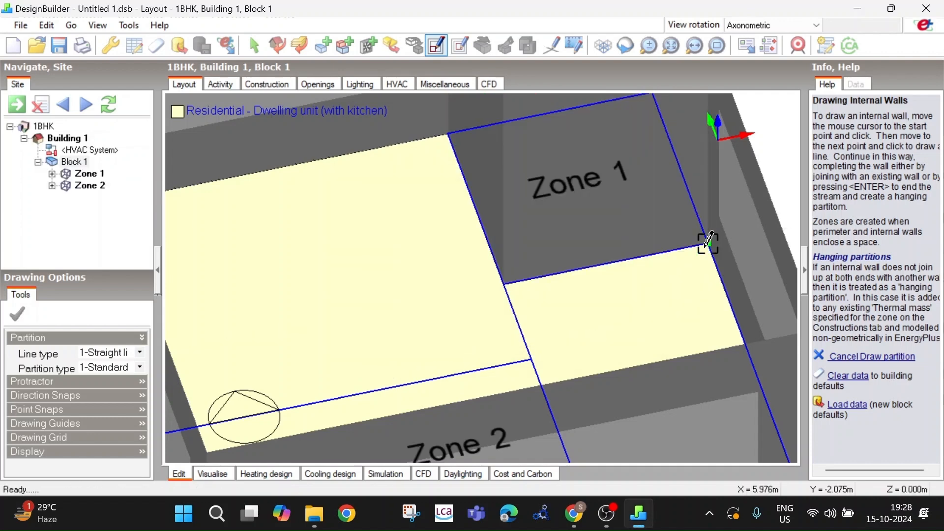
Draw a 4 m partition along the vertical construction line from the square's lower-left corner to the block's bottom wall
{"action": "scroll", "coordinate": [703, 249], "scroll_direction": "down", "scroll_amount": 3}
{"action": "mouse_move", "coordinate": [697, 247]}
{"action": "middle_mouse_down"}
{"action": "mouse_move", "coordinate": [600, 290]}
{"action": "mouse_move", "coordinate": [617, 299]}
{"action": "mouse_move", "coordinate": [625, 278]}
{"action": "mouse_move", "coordinate": [636, 318]}
{"action": "mouse_move", "coordinate": [733, 295]}
{"action": "mouse_move", "coordinate": [624, 320]}
{"action": "mouse_move", "coordinate": [664, 290]}
{"action": "mouse_move", "coordinate": [687, 318]}
{"action": "mouse_move", "coordinate": [569, 293]}
{"action": "mouse_move", "coordinate": [554, 280]}
{"action": "mouse_move", "coordinate": [615, 238]}
{"action": "mouse_move", "coordinate": [481, 259]}
{"action": "mouse_move", "coordinate": [474, 246]}
{"action": "mouse_move", "coordinate": [546, 182]}
{"action": "middle_mouse_up"}
{"action": "scroll", "coordinate": [541, 191], "scroll_direction": "down", "scroll_amount": 2}
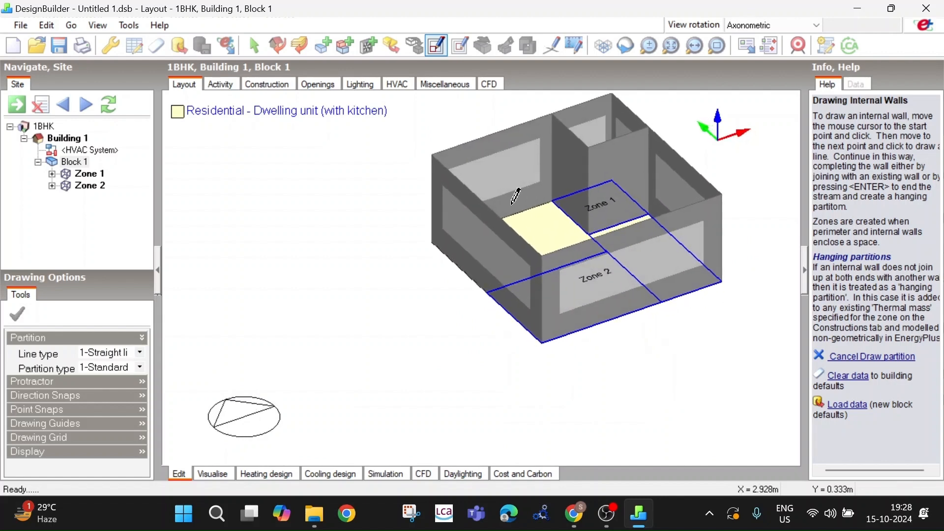
{"action": "mouse_move", "coordinate": [578, 158]}
{"action": "middle_mouse_down"}
{"action": "mouse_move", "coordinate": [459, 219]}
{"action": "mouse_move", "coordinate": [481, 227]}
{"action": "middle_mouse_up"}
{"action": "scroll", "coordinate": [641, 207], "scroll_direction": "up", "scroll_amount": 3}
{"action": "scroll", "coordinate": [562, 268], "scroll_direction": "down", "scroll_amount": 2}
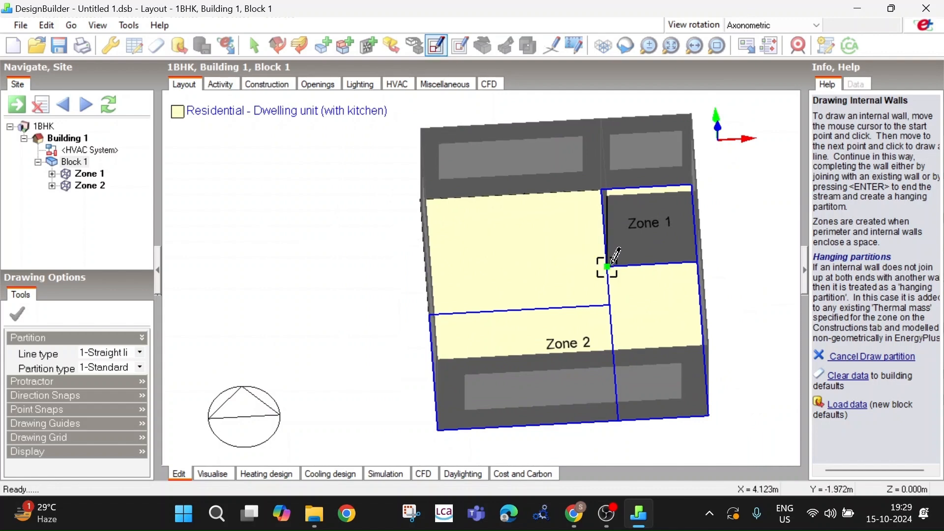
{"action": "mouse_move", "coordinate": [614, 324]}
{"action": "middle_mouse_down"}
{"action": "mouse_move", "coordinate": [688, 344]}
{"action": "mouse_move", "coordinate": [752, 389]}
{"action": "mouse_move", "coordinate": [786, 364]}
{"action": "mouse_move", "coordinate": [795, 325]}
{"action": "mouse_move", "coordinate": [700, 288]}
{"action": "mouse_move", "coordinate": [619, 207]}
{"action": "middle_mouse_up"}
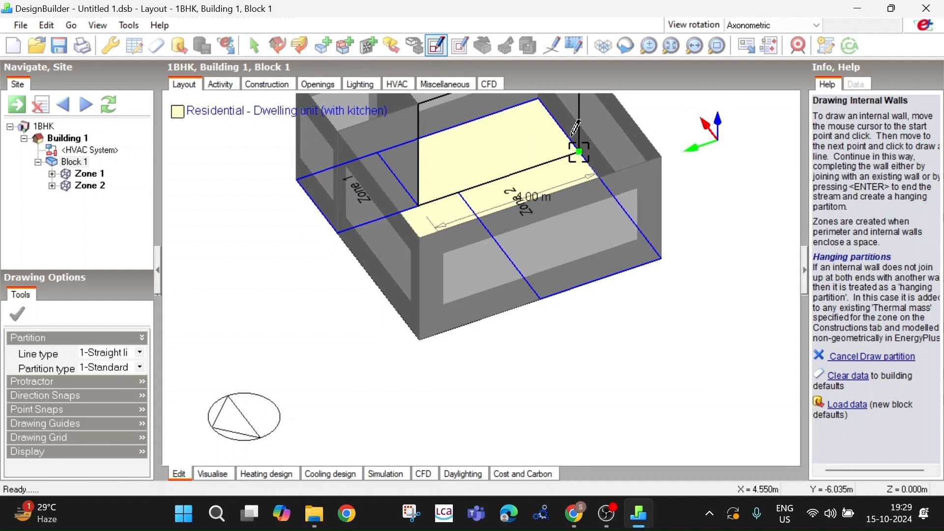
{"action": "middle_click_drag", "start_coordinate": [578, 129], "coordinate": [535, 281]}
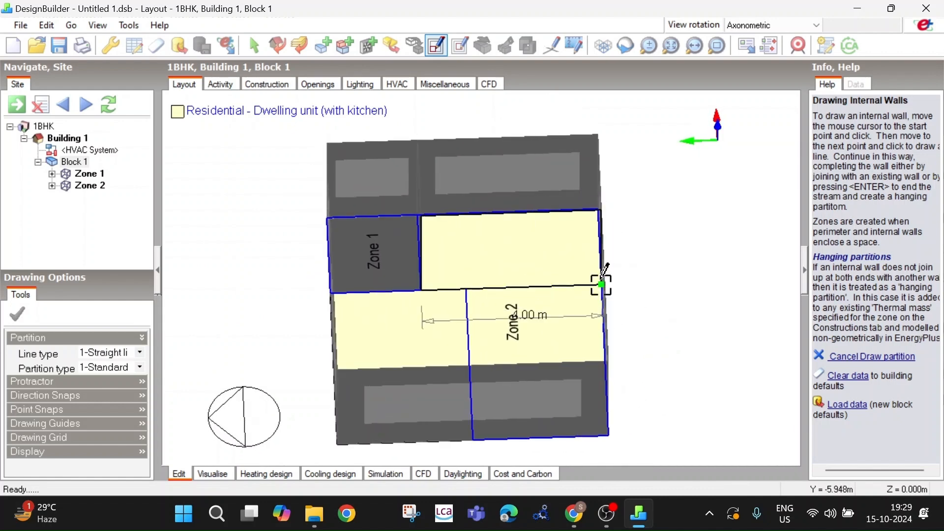
{"action": "scroll", "coordinate": [607, 295], "scroll_direction": "up", "scroll_amount": 5}
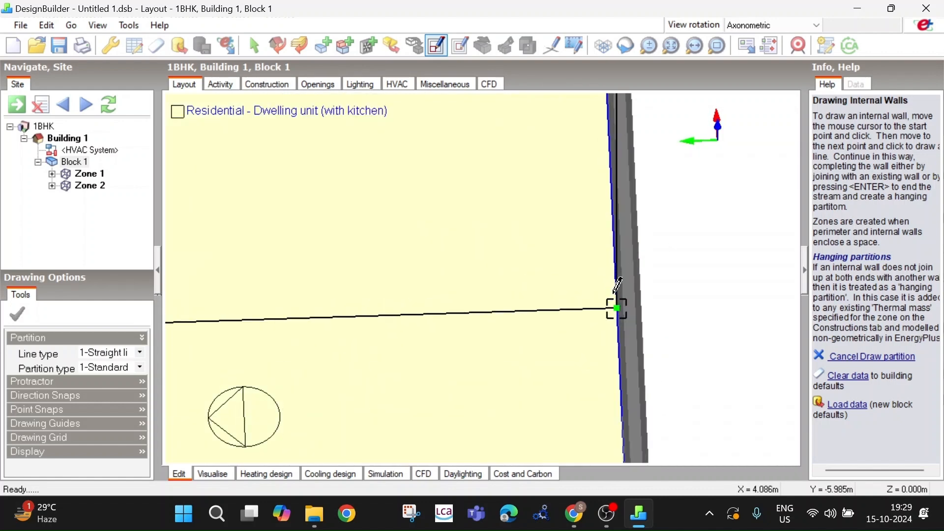
{"action": "left_click", "coordinate": [618, 285]}
Draw a partition along the upper edge of the lower-left construction rectangle, from the left outer wall to the vertical partition
{"action": "scroll", "coordinate": [613, 293], "scroll_direction": "down", "scroll_amount": 5}
{"action": "mouse_move", "coordinate": [691, 289]}
{"action": "middle_mouse_down"}
{"action": "mouse_move", "coordinate": [534, 328]}
{"action": "mouse_move", "coordinate": [529, 259]}
{"action": "middle_mouse_up"}
{"action": "scroll", "coordinate": [691, 234], "scroll_direction": "down", "scroll_amount": 2}
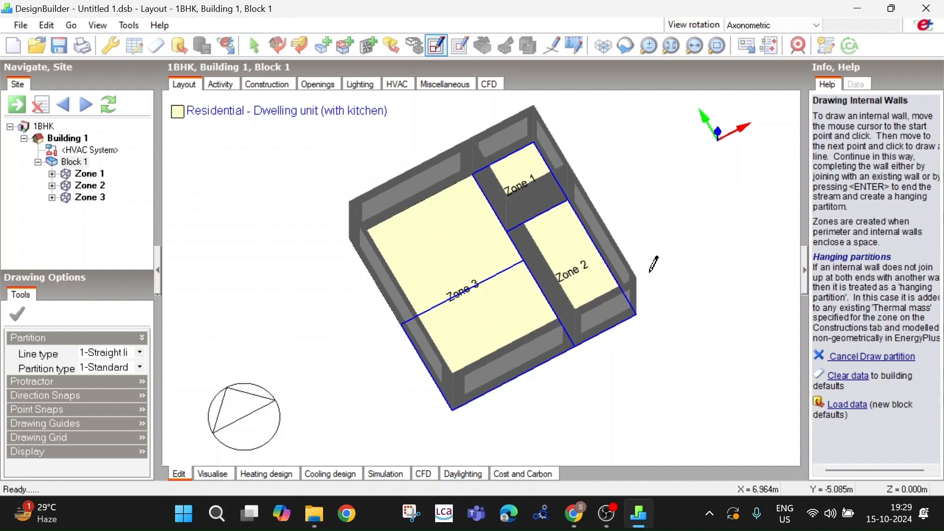
{"action": "scroll", "coordinate": [649, 271], "scroll_direction": "down", "scroll_amount": 1}
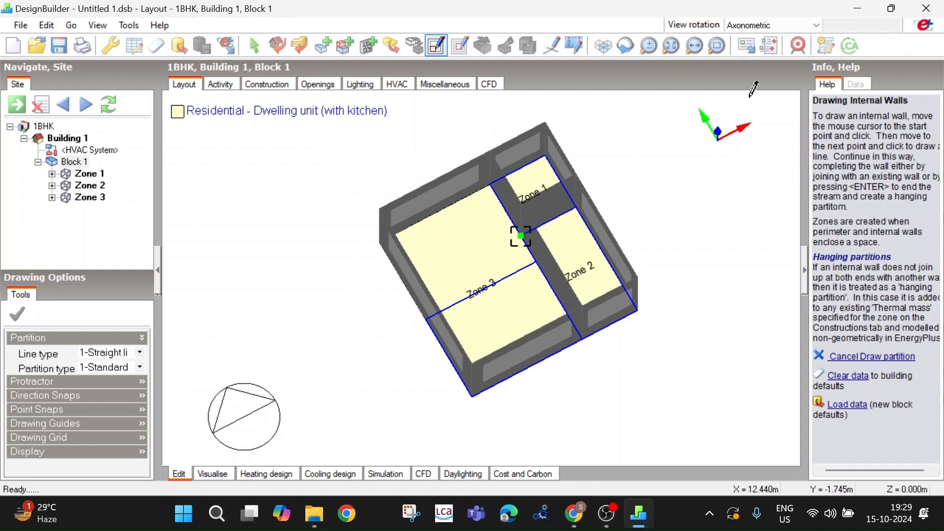
{"action": "left_click", "coordinate": [758, 27]}
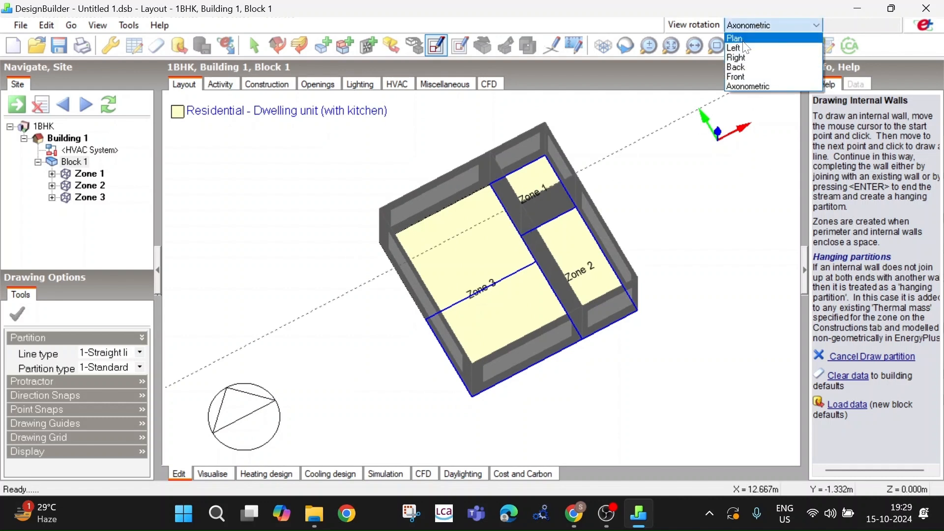
{"action": "left_click", "coordinate": [746, 41]}
{"action": "left_click", "coordinate": [322, 277]}
{"action": "left_click", "coordinate": [533, 278]}
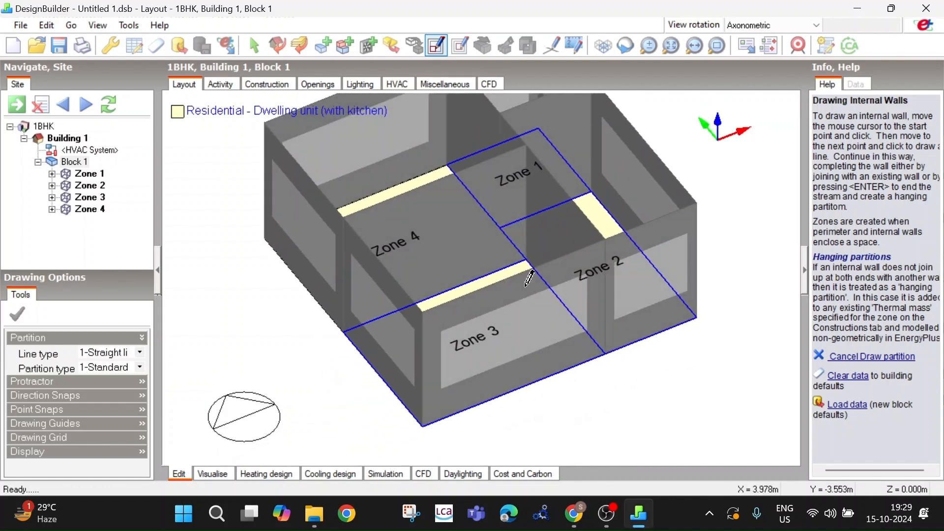
Examine the partitioned block and its zones from several orbited angles
{"action": "middle_click_drag", "start_coordinate": [476, 452], "coordinate": [456, 430]}
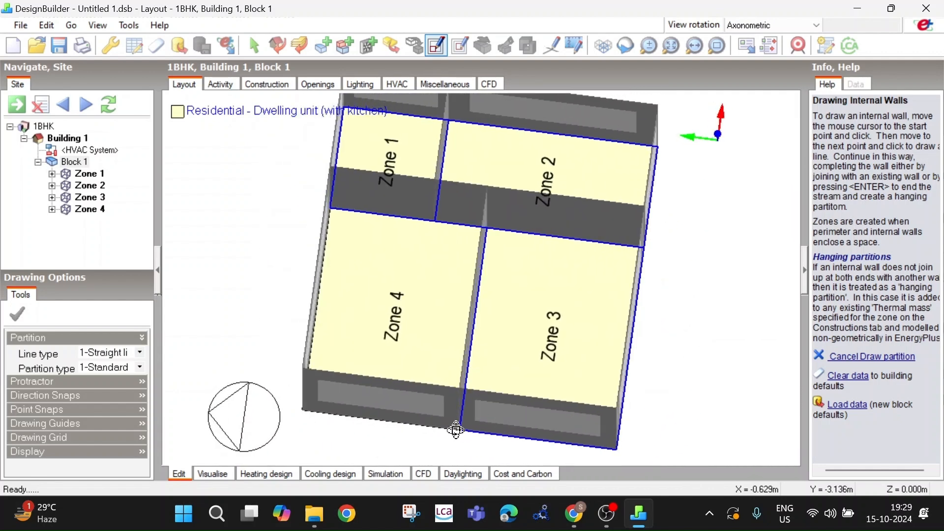
{"action": "middle_click_drag", "start_coordinate": [661, 298], "coordinate": [565, 325]}
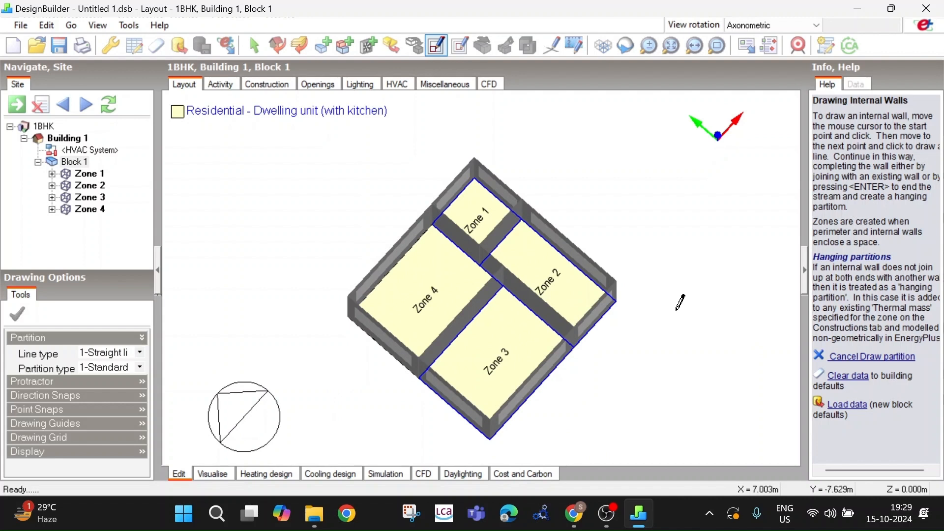
{"action": "middle_click_drag", "start_coordinate": [653, 299], "coordinate": [609, 245]}
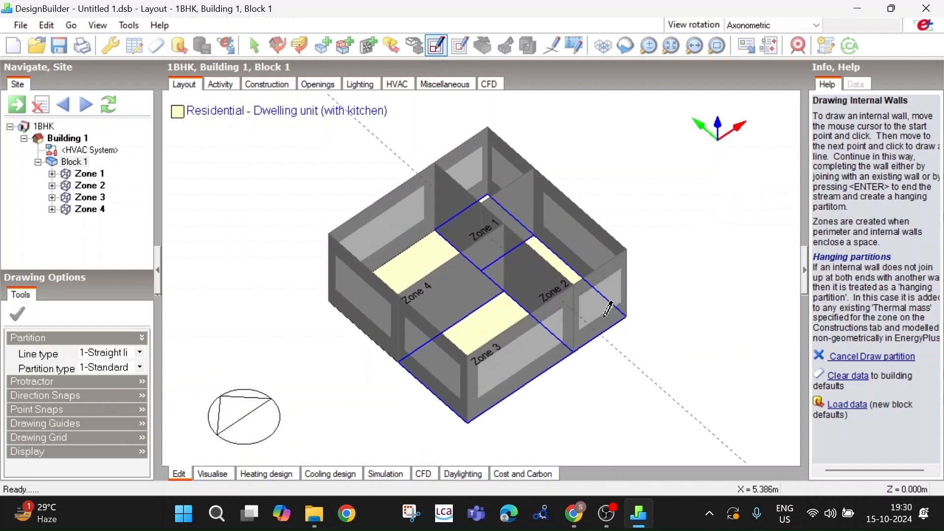
{"action": "middle_click_drag", "start_coordinate": [595, 301], "coordinate": [684, 289]}
{"action": "scroll", "coordinate": [683, 289], "scroll_direction": "down", "scroll_amount": 1}
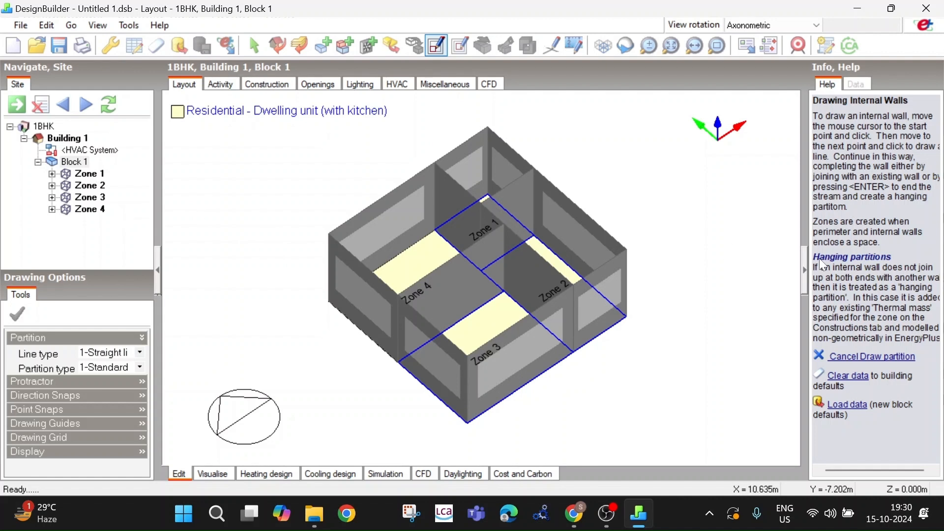
{"action": "scroll", "coordinate": [747, 266], "scroll_direction": "down", "scroll_amount": 1}
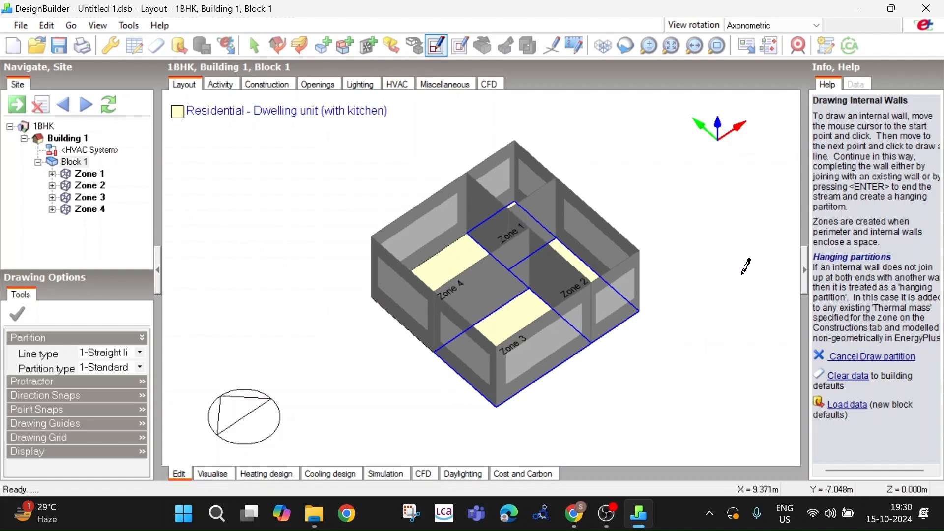
{"action": "middle_click_drag", "start_coordinate": [645, 318], "coordinate": [550, 406]}
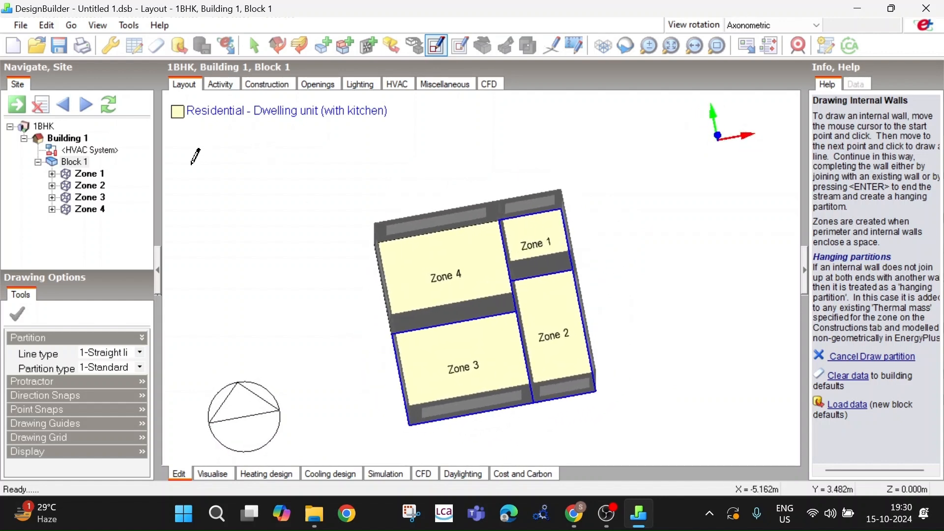
Look through the Zone 1, Building 1 and Block 1 levels and view the block's zone layout from different angles
{"action": "left_click", "coordinate": [89, 175]}
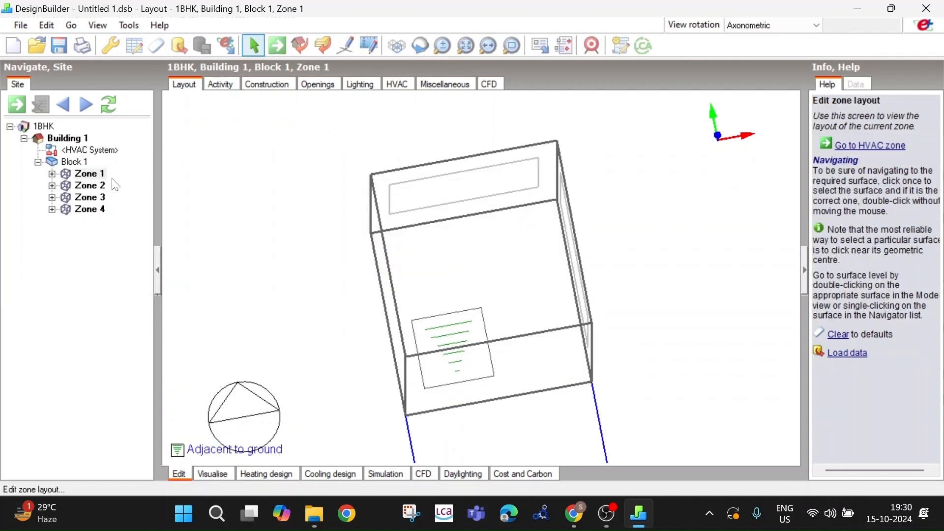
{"action": "scroll", "coordinate": [273, 204], "scroll_direction": "down", "scroll_amount": 3}
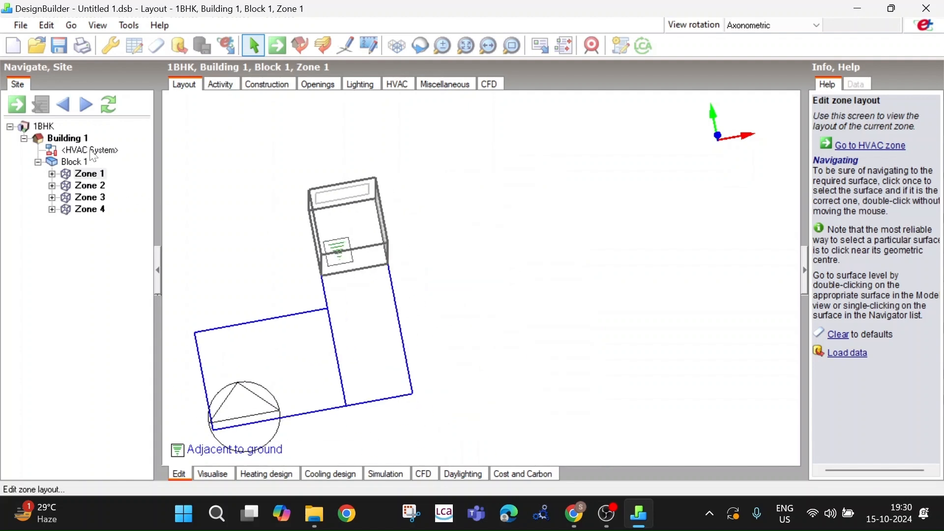
{"action": "left_click", "coordinate": [69, 140]}
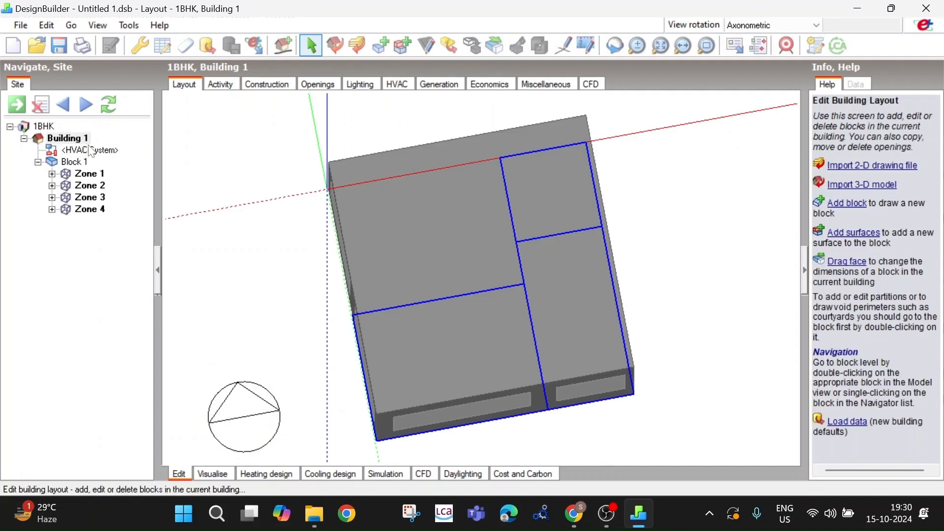
{"action": "middle_click_drag", "start_coordinate": [444, 240], "coordinate": [439, 192]}
{"action": "left_click", "coordinate": [77, 165]}
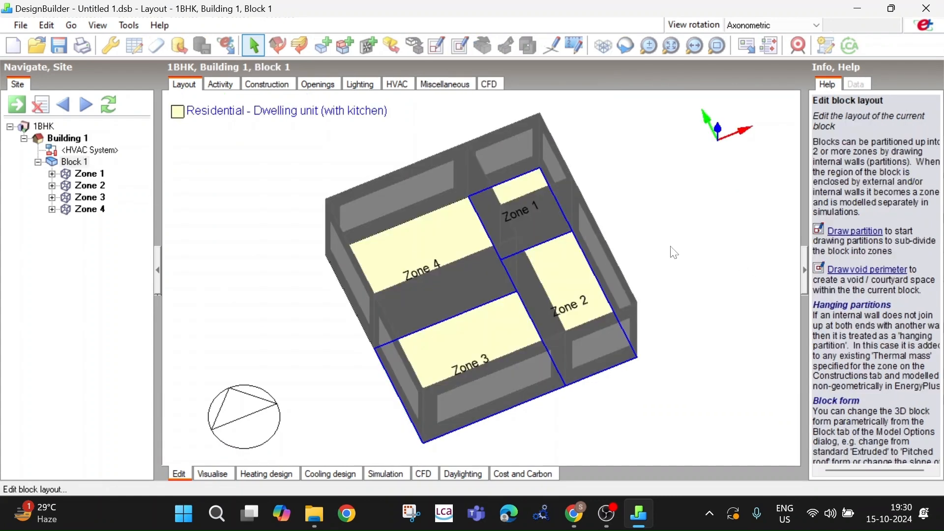
{"action": "middle_click_drag", "start_coordinate": [728, 227], "coordinate": [764, 203]}
{"action": "middle_click_drag", "start_coordinate": [579, 276], "coordinate": [415, 249]}
Rename Zone 1, the small room in the block's upper-right corner, as Bathroom
{"action": "left_click", "coordinate": [102, 175]}
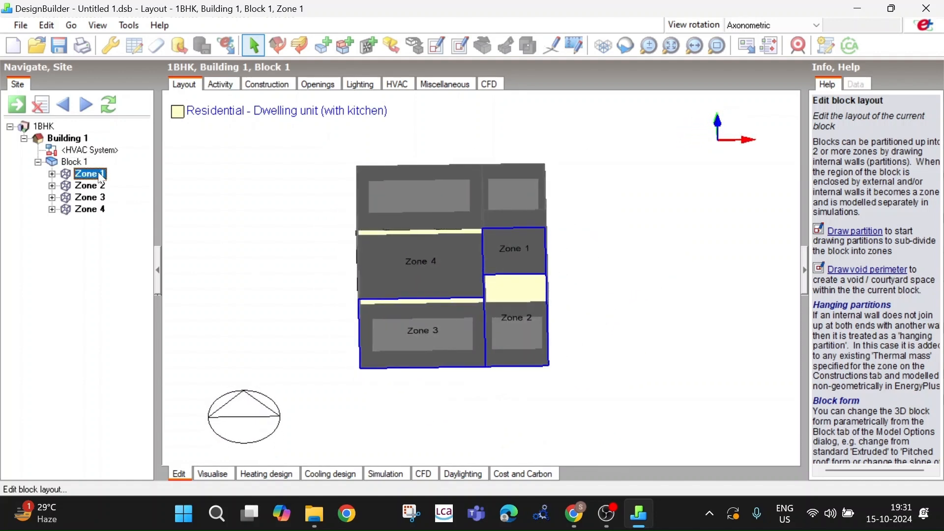
{"action": "left_click", "coordinate": [74, 162]}
{"action": "middle_click_drag", "start_coordinate": [479, 240], "coordinate": [475, 325]}
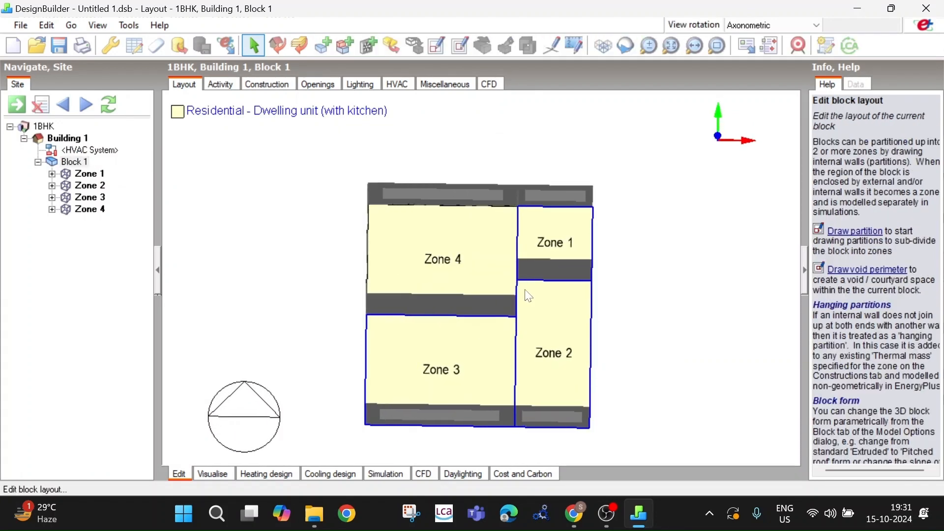
{"action": "left_click", "coordinate": [96, 174]}
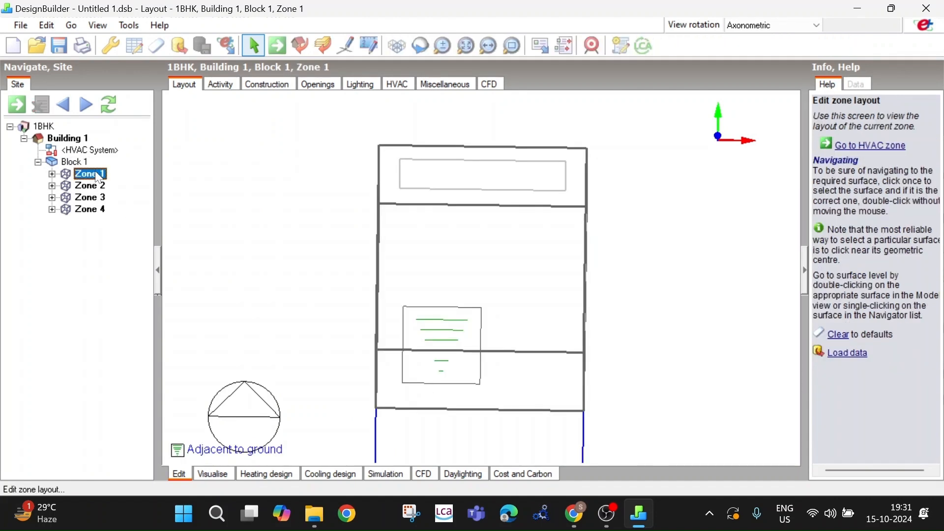
{"action": "left_click", "coordinate": [97, 176]}
{"action": "type", "text": "Bathroom"}
{"action": "key", "text": "Return"}
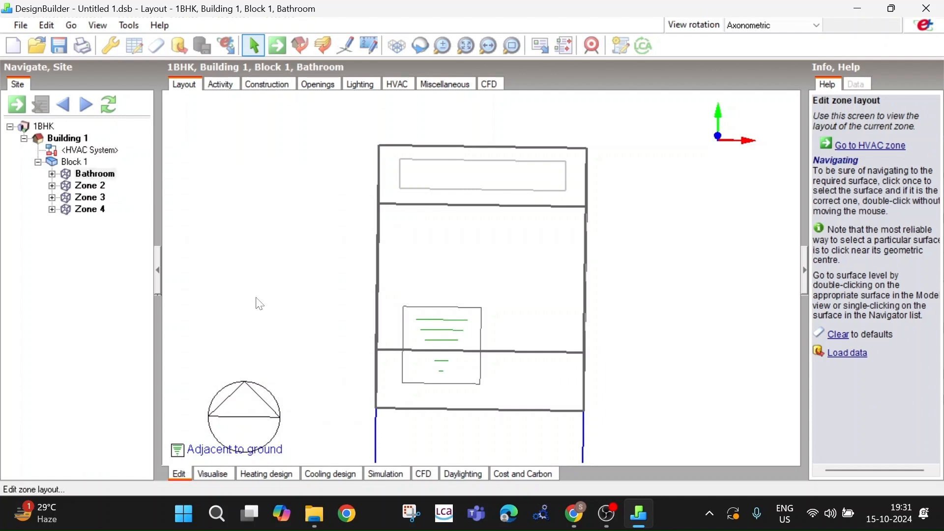
Return to the block layout and rename Zone 2, the room below the bathroom, as Litchen
{"action": "left_click", "coordinate": [90, 161]}
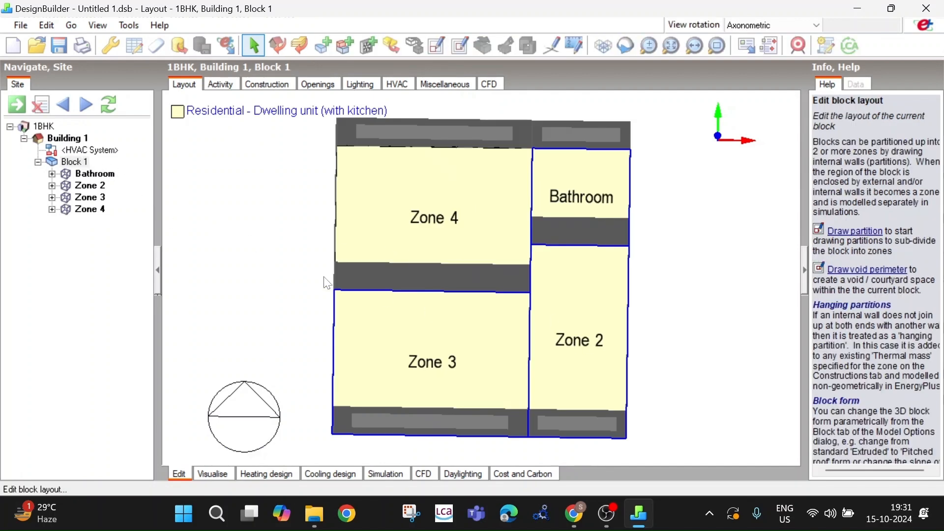
{"action": "left_click", "coordinate": [95, 190]}
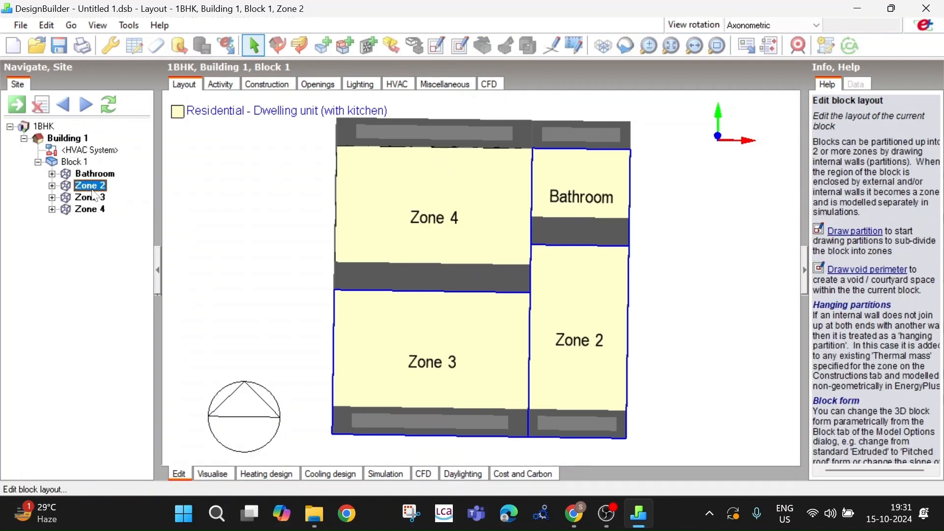
{"action": "key", "text": "BackSpace"}
{"action": "type", "text": "Litchen"}
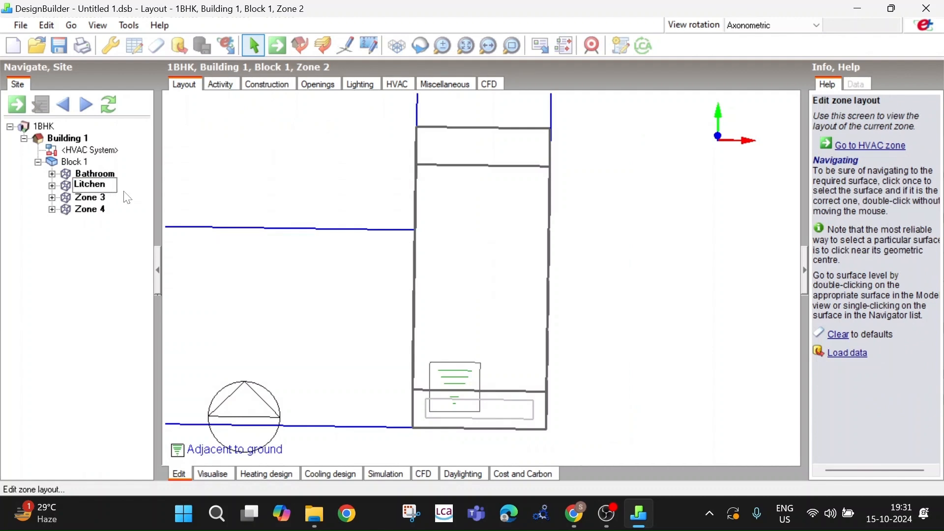
{"action": "key", "text": "Return"}
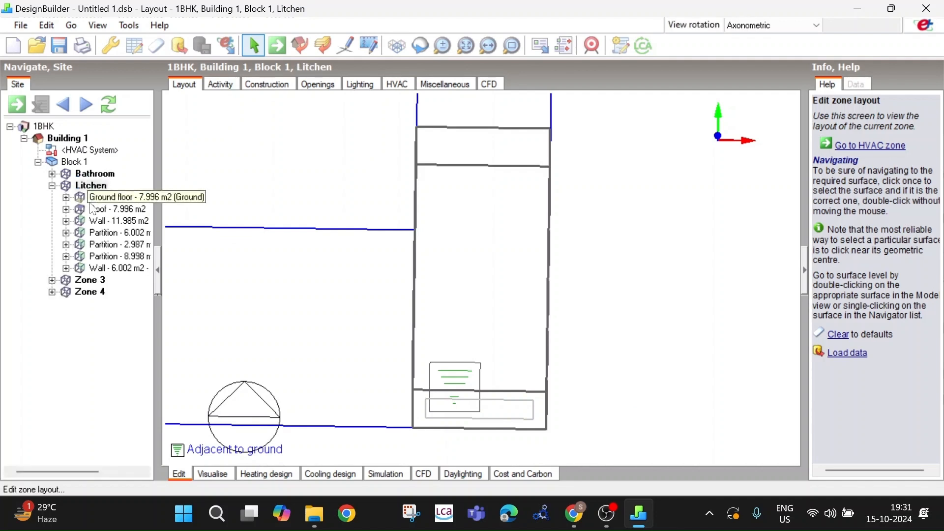
Edit the misspelled zone name Litchen so it reads Ktchen
{"action": "left_click", "coordinate": [83, 188]}
{"action": "left_click", "coordinate": [80, 188]}
{"action": "left_click", "coordinate": [77, 186]}
{"action": "type", "text": "k"}
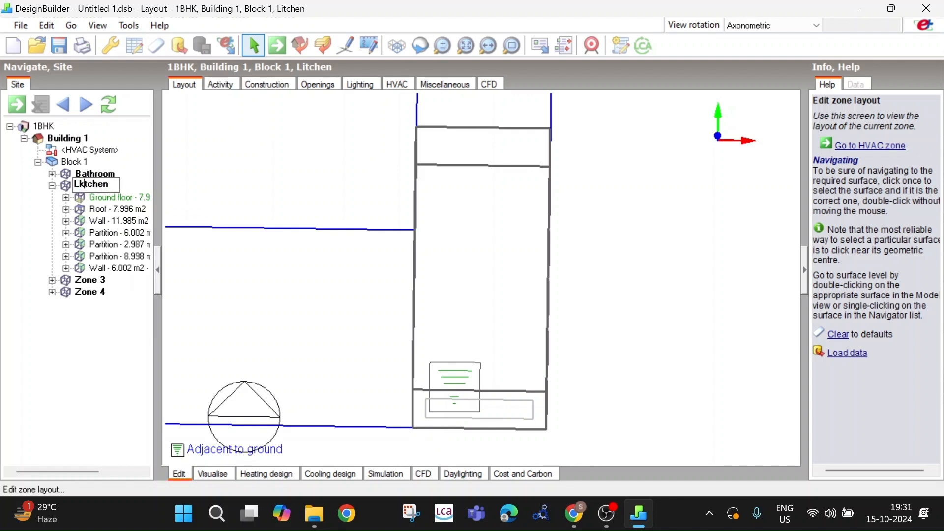
{"action": "key", "text": "BackSpace"}
{"action": "key", "text": "BackSpace"}
{"action": "type", "text": "K"}
{"action": "key", "text": "Return"}
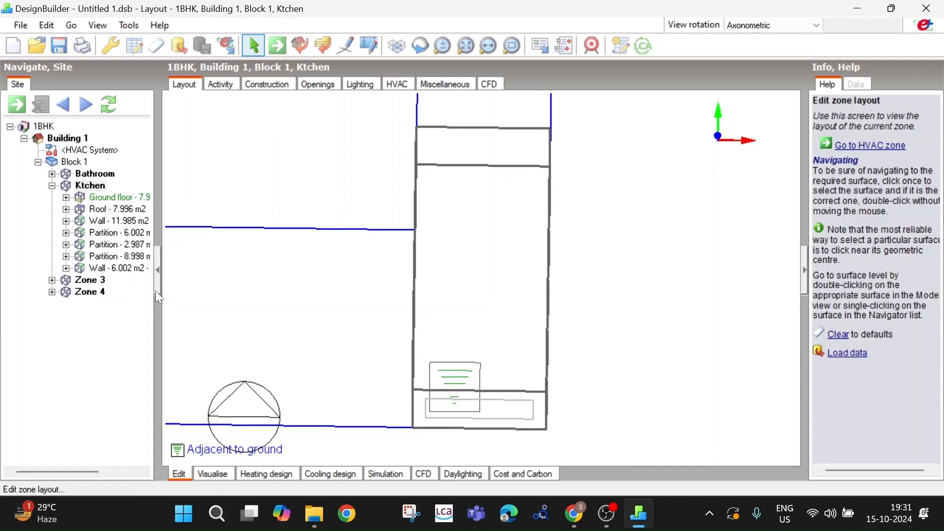
Correct the misspelled zone name Ktchen to Kitchen
{"action": "double_click", "coordinate": [77, 186]}
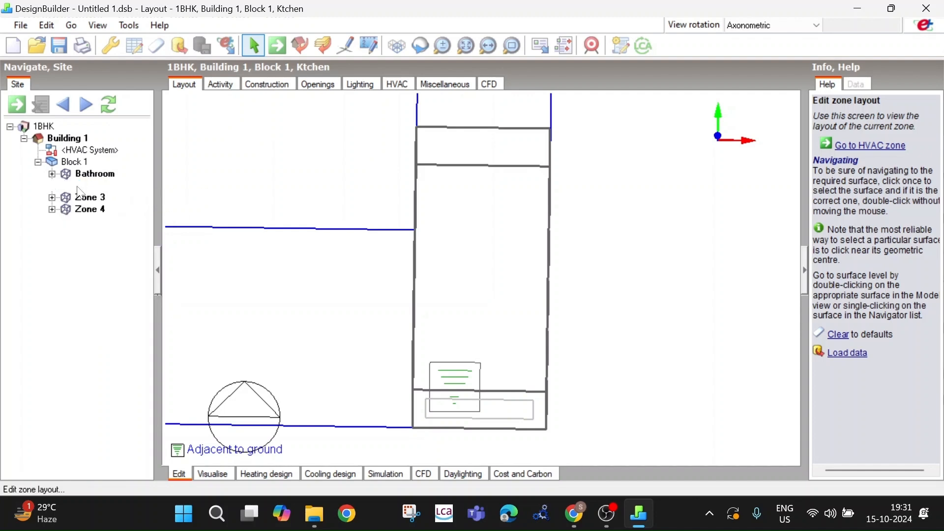
{"action": "left_click", "coordinate": [88, 187]}
{"action": "left_click", "coordinate": [79, 186]}
{"action": "type", "text": "itchen"}
{"action": "key", "text": "Return"}
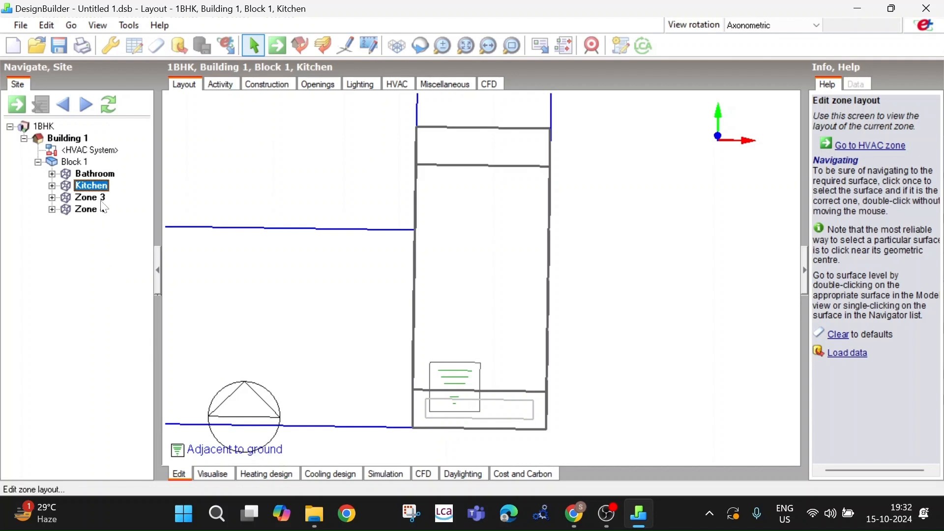
Check the block layout and rename Zone 3, the large room beside the kitchen, as Living room
{"action": "left_click", "coordinate": [69, 164]}
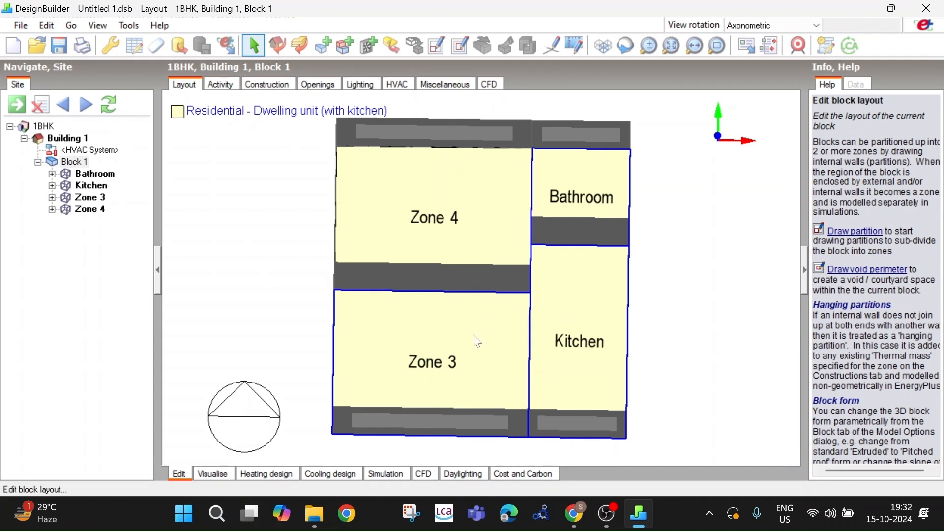
{"action": "left_click", "coordinate": [101, 202]}
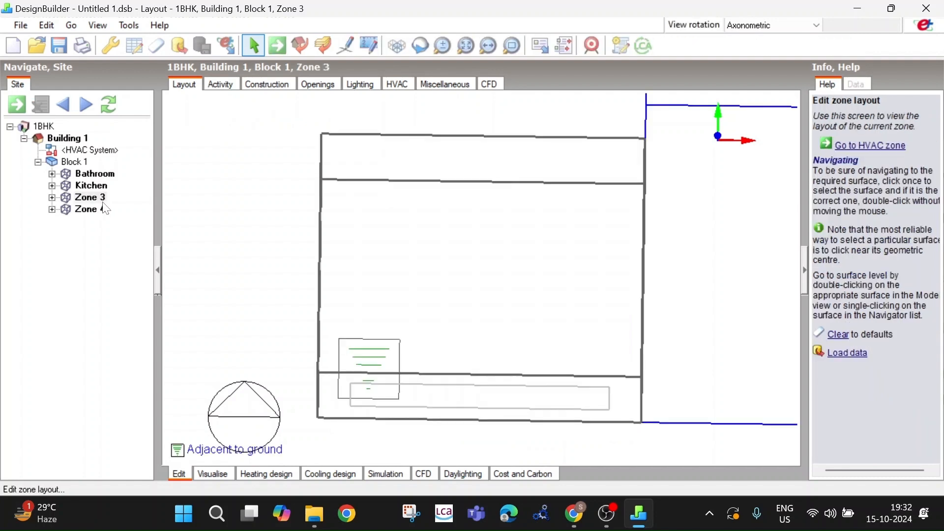
{"action": "left_click", "coordinate": [101, 200]}
{"action": "type", "text": "Living rroom"}
{"action": "key", "text": "BackSpace"}
{"action": "key", "text": "BackSpace"}
{"action": "key", "text": "BackSpace"}
{"action": "key", "text": "BackSpace"}
{"action": "key", "text": "BackSpace"}
{"action": "type", "text": "room"}
Rename Zone 4, the large room beside the bathroom, as Bed Room
{"action": "left_click", "coordinate": [106, 212]}
{"action": "left_click", "coordinate": [107, 214]}
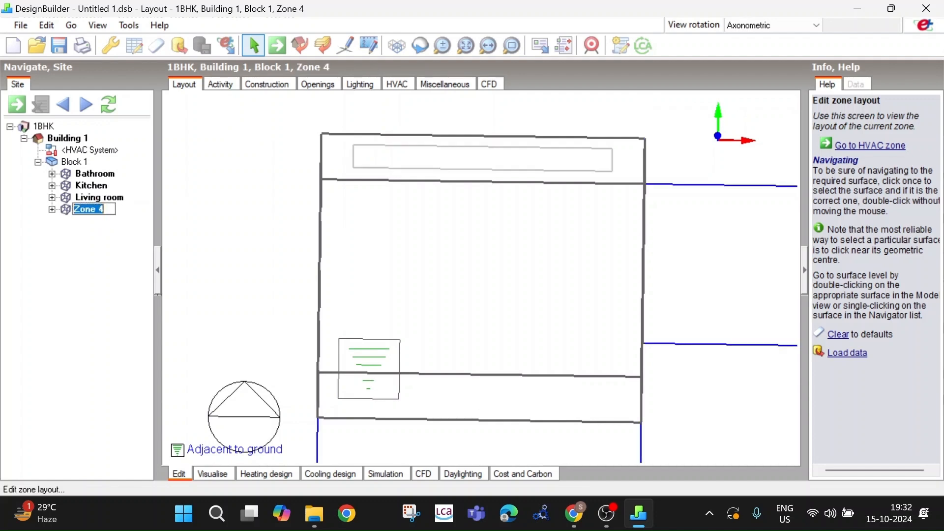
{"action": "type", "text": "Bed Room"}
{"action": "key", "text": "Return"}
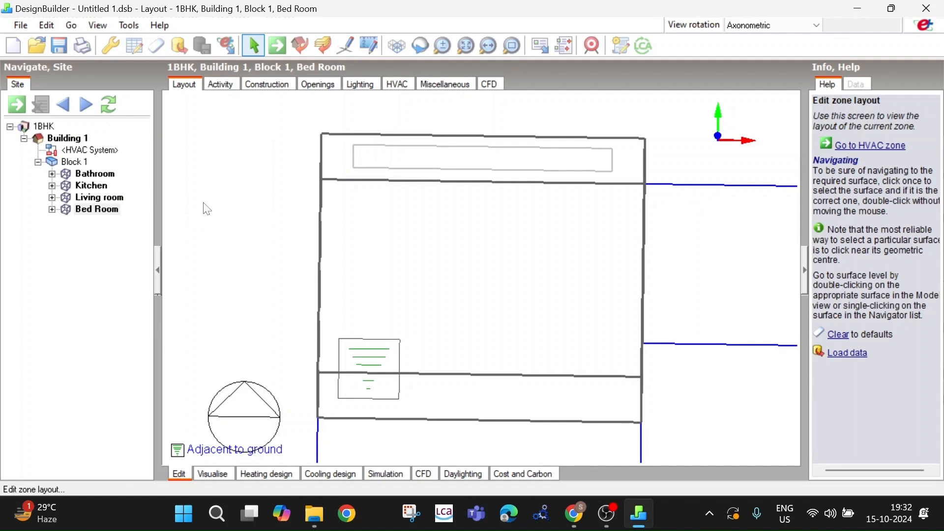
Review the named zones in Block 1 and remove all construction lines at the Building 1 level
{"action": "scroll", "coordinate": [331, 232], "scroll_direction": "down", "scroll_amount": 3}
{"action": "left_click", "coordinate": [83, 164]}
{"action": "middle_click_drag", "start_coordinate": [285, 197], "coordinate": [406, 278]}
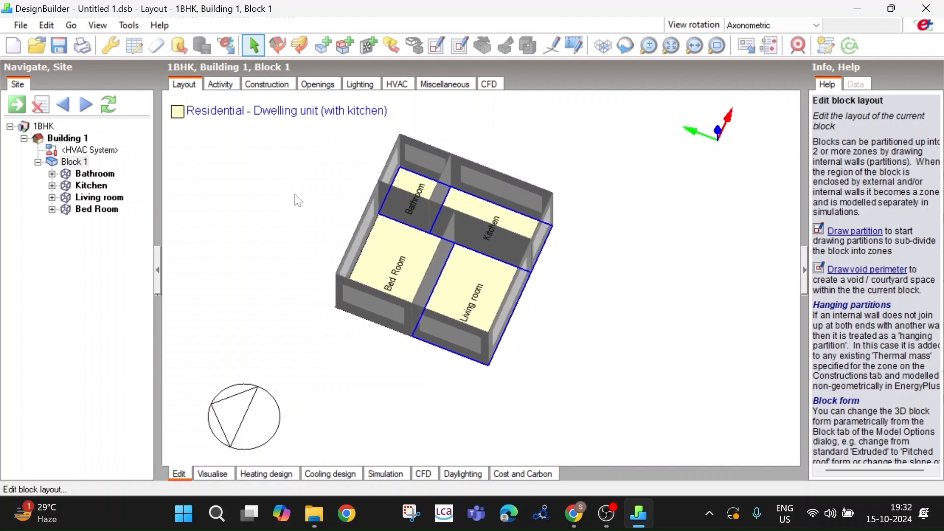
{"action": "middle_click_drag", "start_coordinate": [383, 198], "coordinate": [409, 197]}
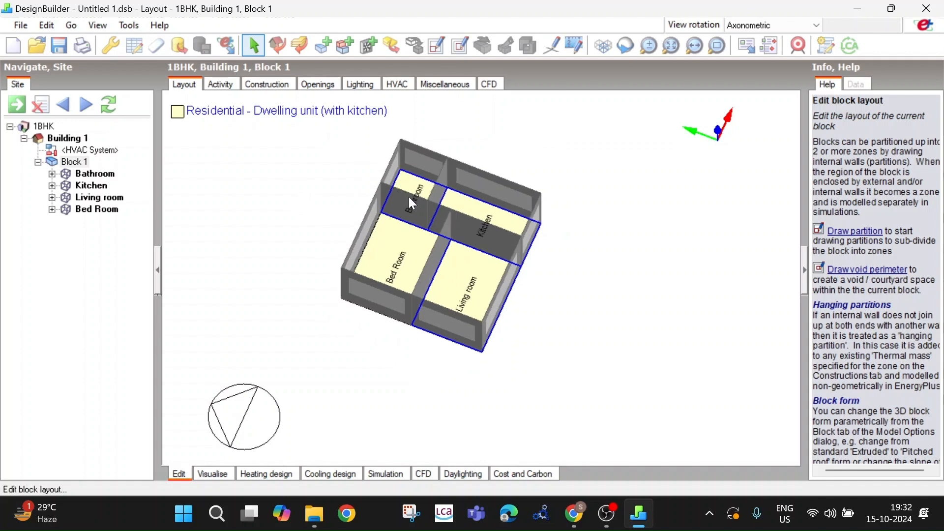
{"action": "left_click", "coordinate": [62, 142]}
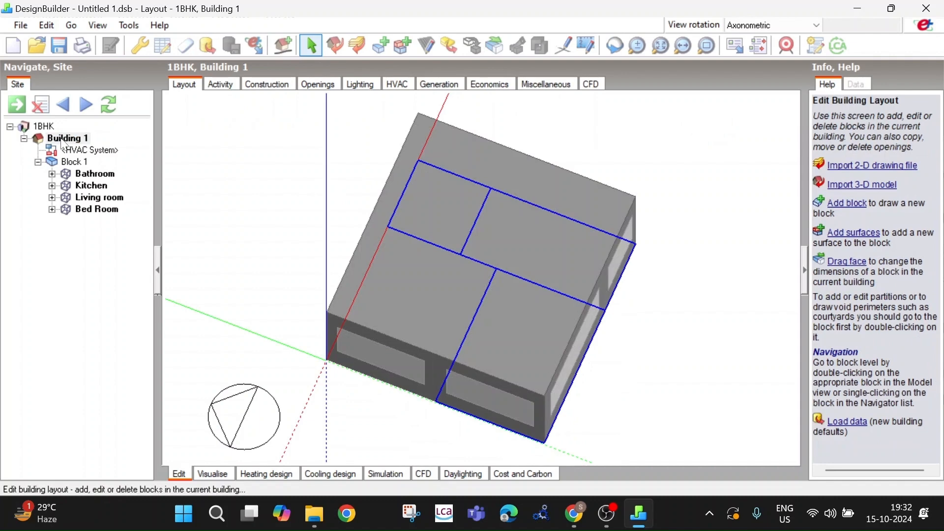
{"action": "middle_click_drag", "start_coordinate": [487, 299], "coordinate": [405, 236]}
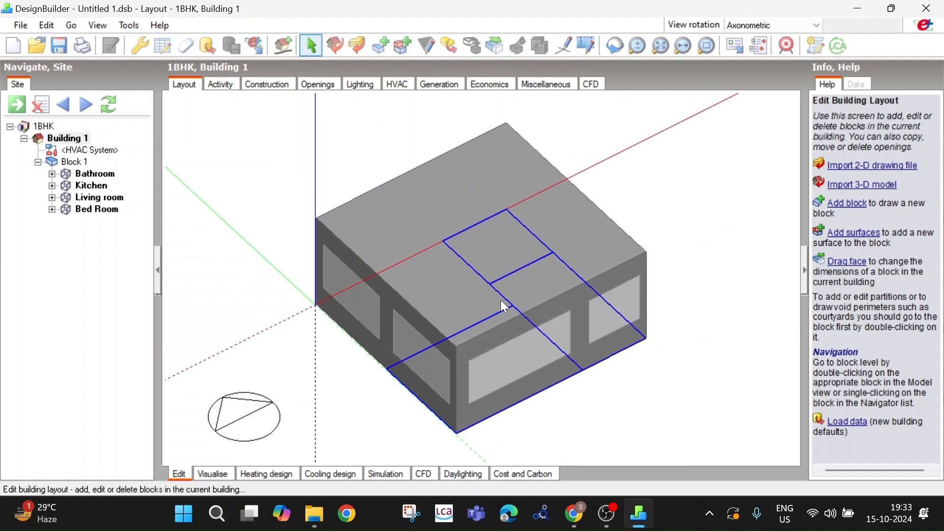
{"action": "middle_click_drag", "start_coordinate": [470, 301], "coordinate": [200, 196]}
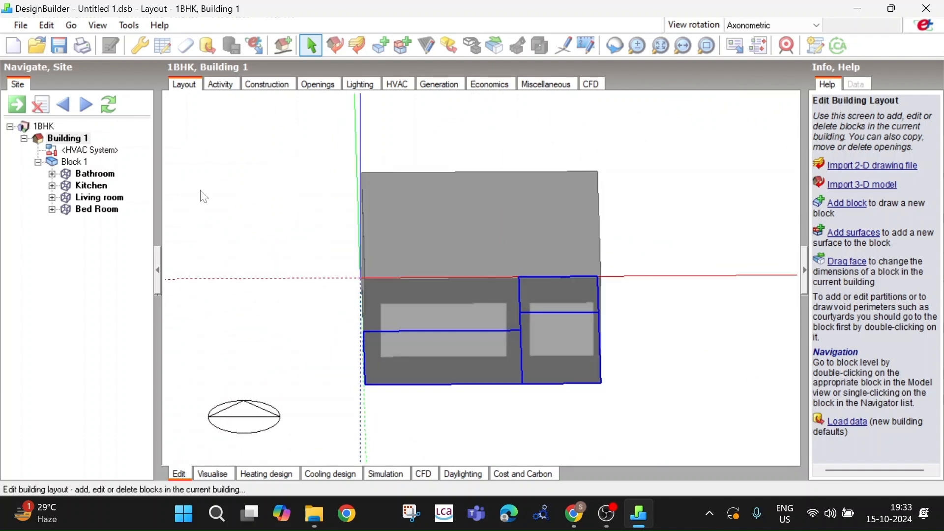
{"action": "right_click", "coordinate": [231, 179]}
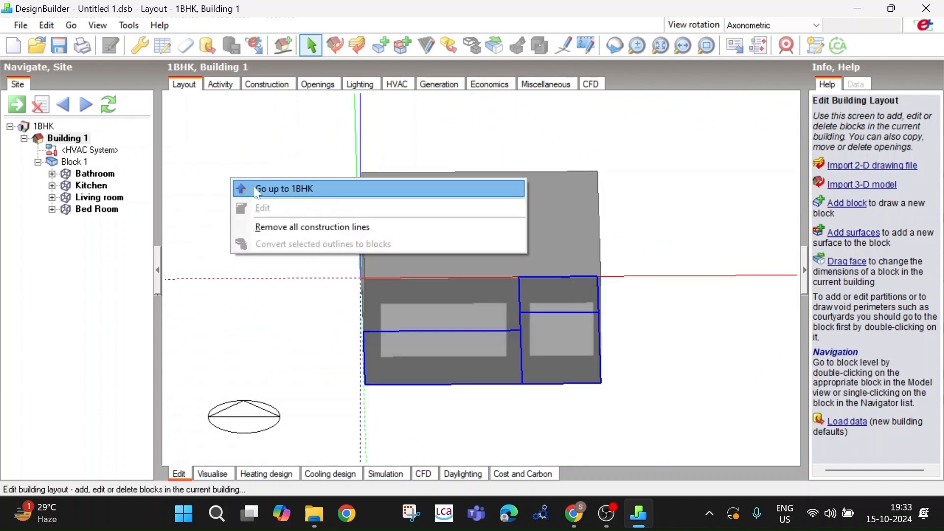
{"action": "left_click", "coordinate": [277, 227]}
{"action": "middle_click_drag", "start_coordinate": [254, 238], "coordinate": [526, 330]}
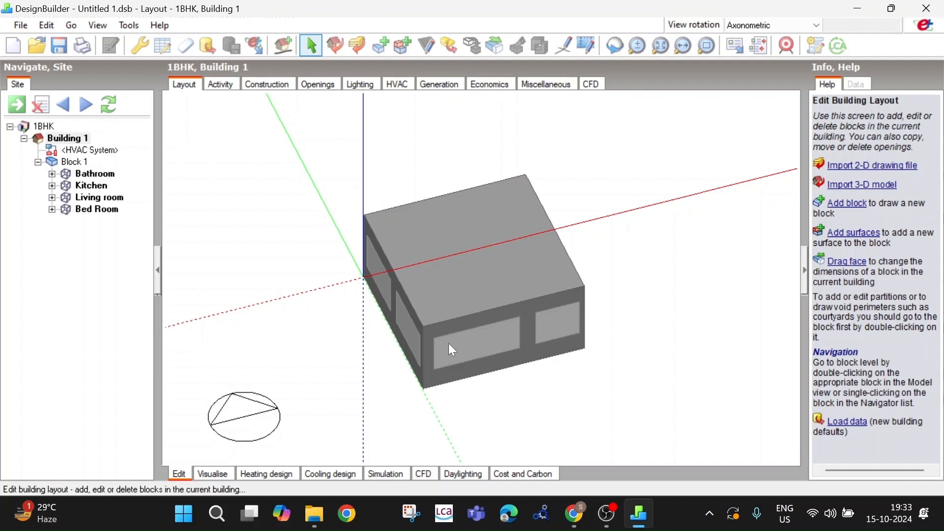
{"action": "middle_click_drag", "start_coordinate": [401, 337], "coordinate": [555, 351]}
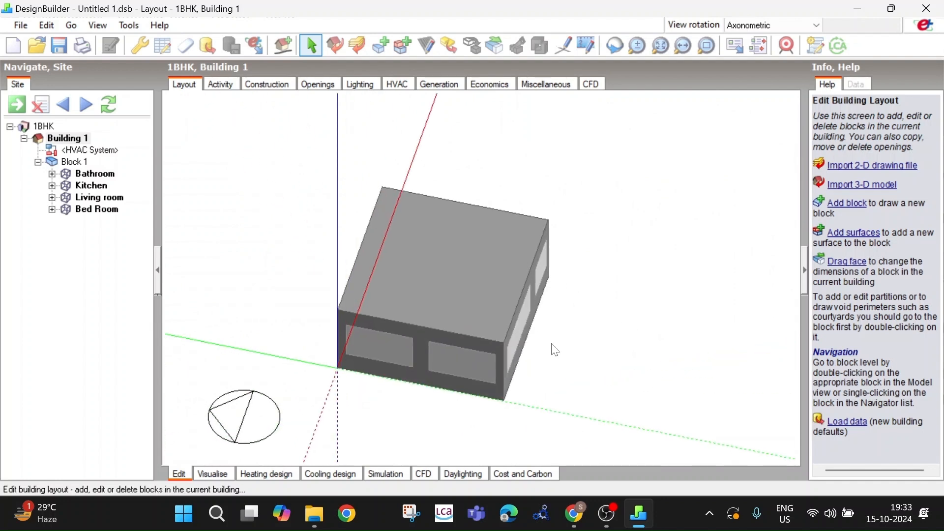
Visualise the Building 1 model data and hide the roof surfaces over all four zones
{"action": "left_click", "coordinate": [216, 473]}
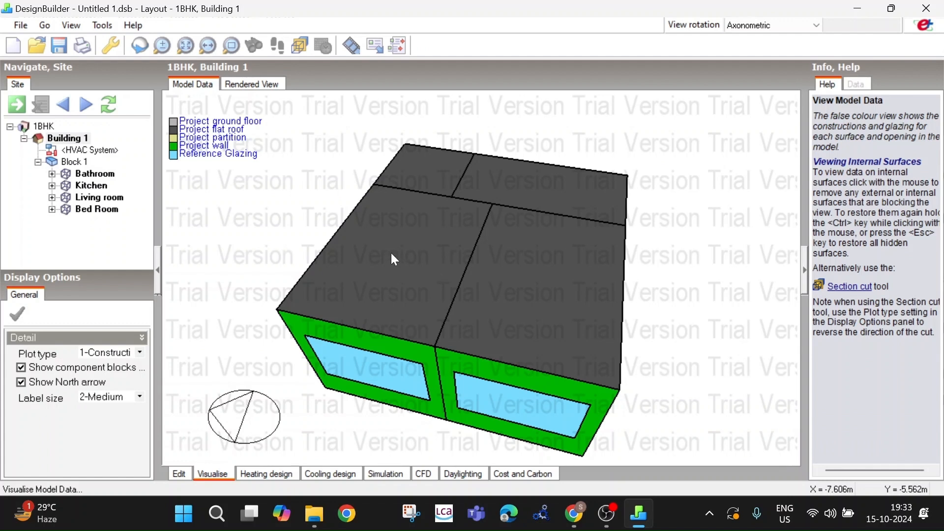
{"action": "left_click", "coordinate": [406, 253]}
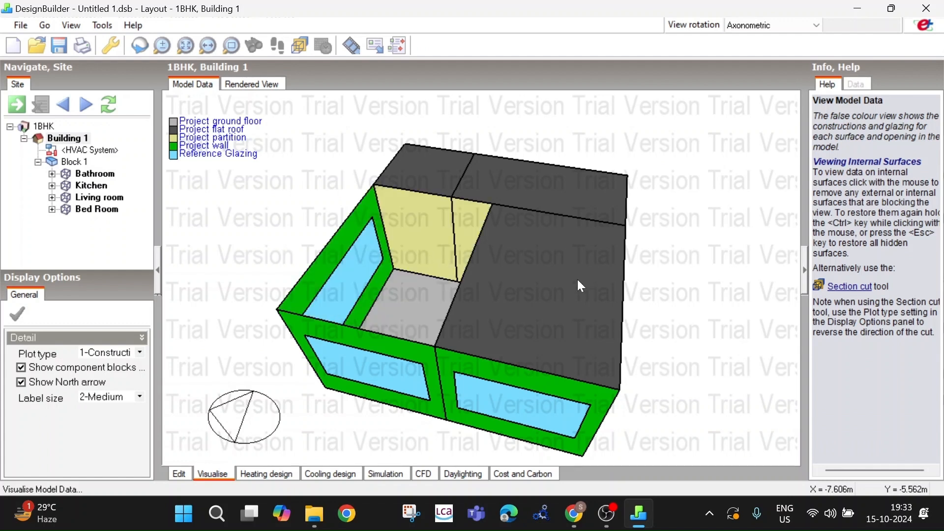
{"action": "left_click", "coordinate": [565, 222]}
{"action": "left_click", "coordinate": [539, 187]}
{"action": "left_click", "coordinate": [423, 175]}
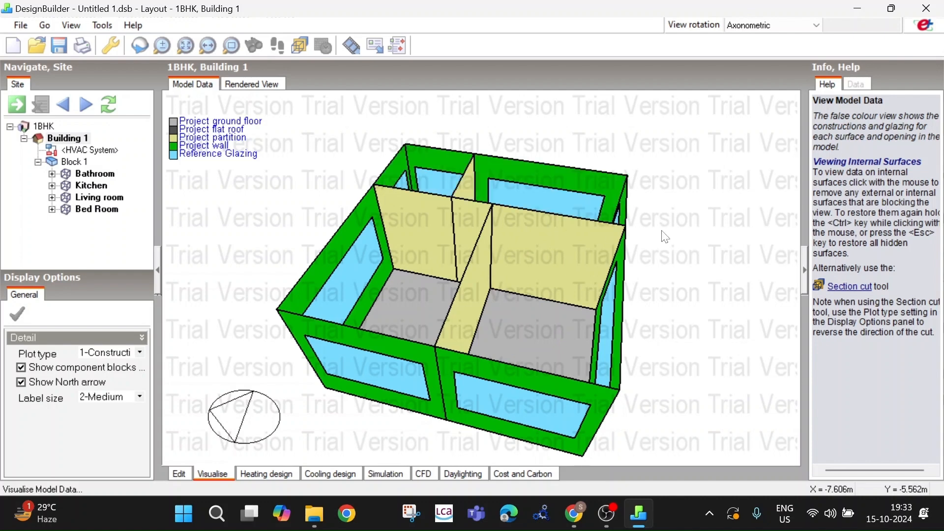
Hide the partition between the living room and bed room and examine the interior from several angles
{"action": "middle_click_drag", "start_coordinate": [696, 236], "coordinate": [457, 227]}
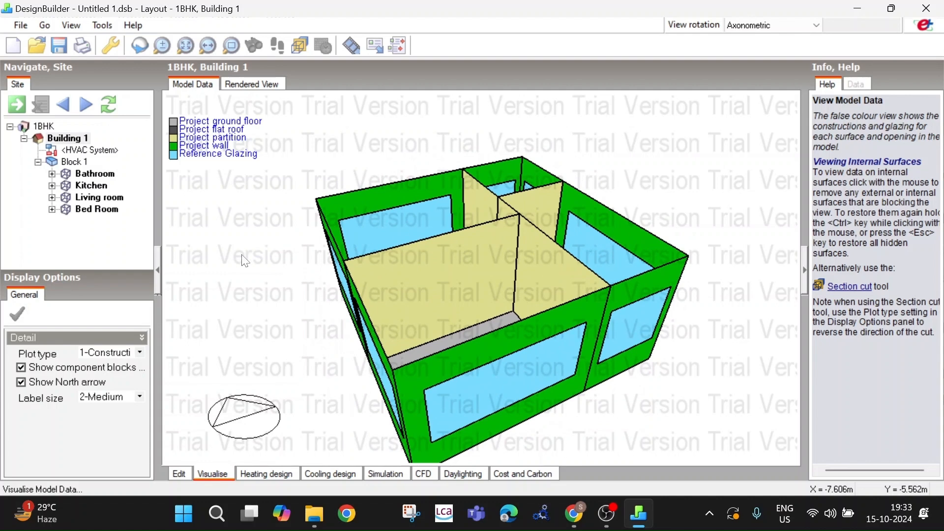
{"action": "scroll", "coordinate": [198, 266], "scroll_direction": "down", "scroll_amount": 1}
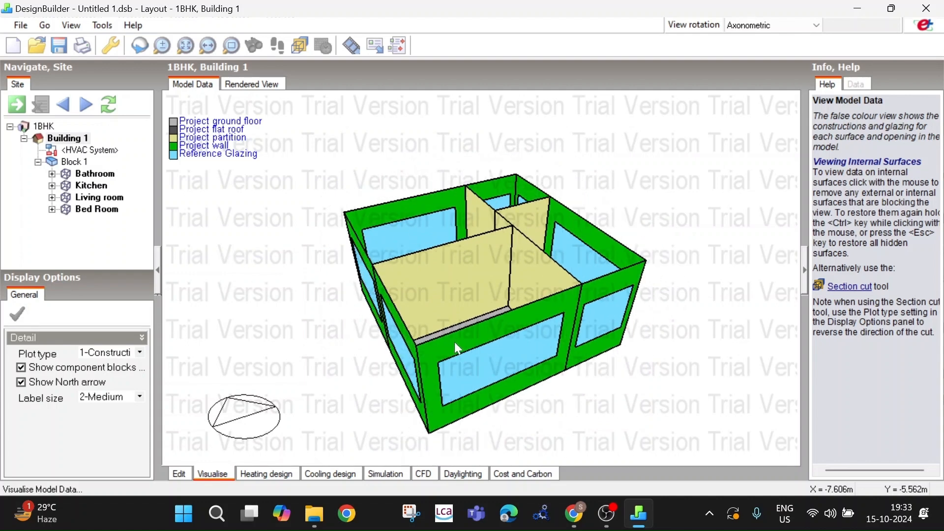
{"action": "left_click", "coordinate": [441, 271]}
{"action": "middle_click_drag", "start_coordinate": [448, 282], "coordinate": [477, 317]}
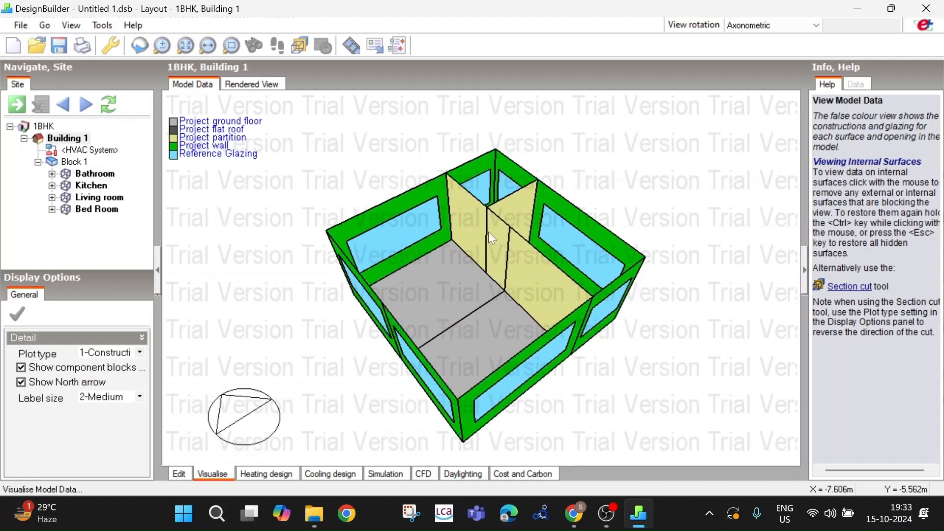
{"action": "middle_click_drag", "start_coordinate": [497, 246], "coordinate": [582, 242]}
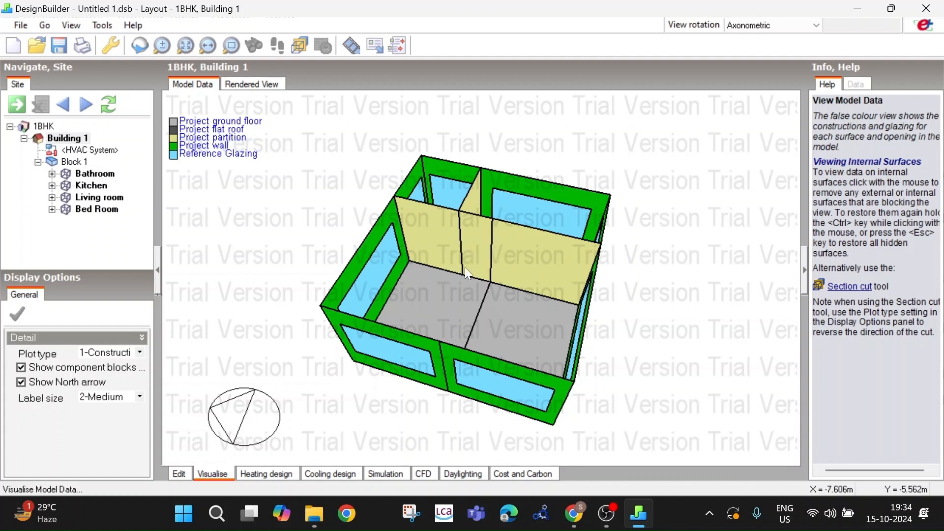
{"action": "mouse_move", "coordinate": [427, 243]}
{"action": "middle_mouse_down"}
{"action": "mouse_move", "coordinate": [310, 303]}
{"action": "mouse_move", "coordinate": [352, 314]}
{"action": "mouse_move", "coordinate": [414, 306]}
{"action": "mouse_move", "coordinate": [421, 259]}
{"action": "mouse_move", "coordinate": [438, 231]}
{"action": "middle_mouse_up"}
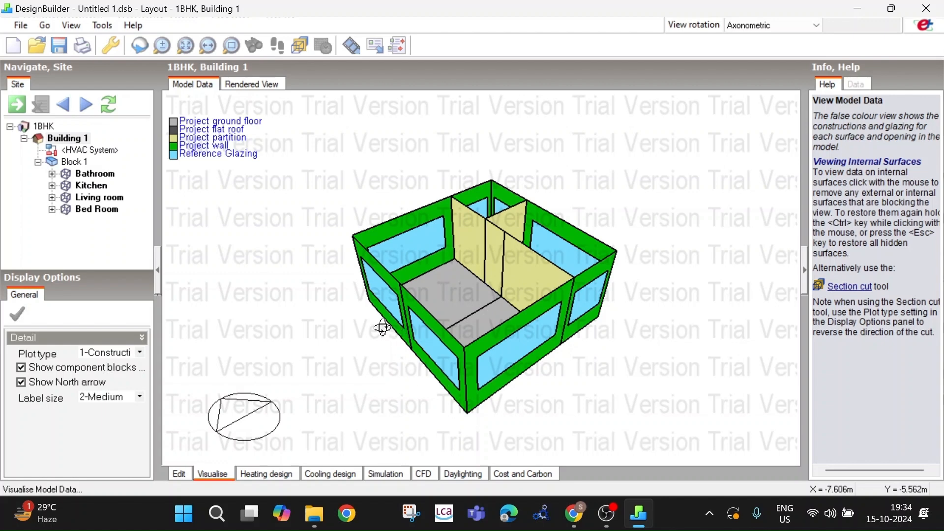
{"action": "middle_click_drag", "start_coordinate": [381, 326], "coordinate": [419, 309]}
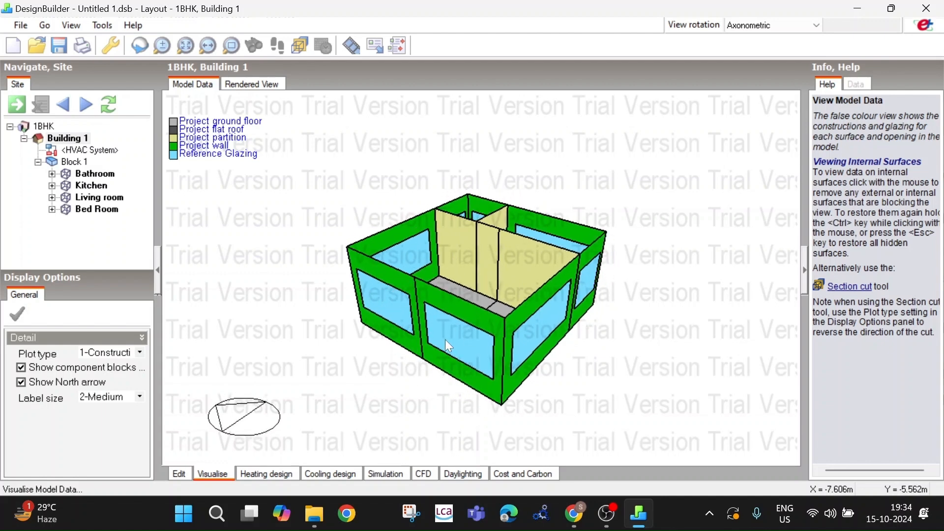
{"action": "middle_click_drag", "start_coordinate": [468, 339], "coordinate": [315, 280]}
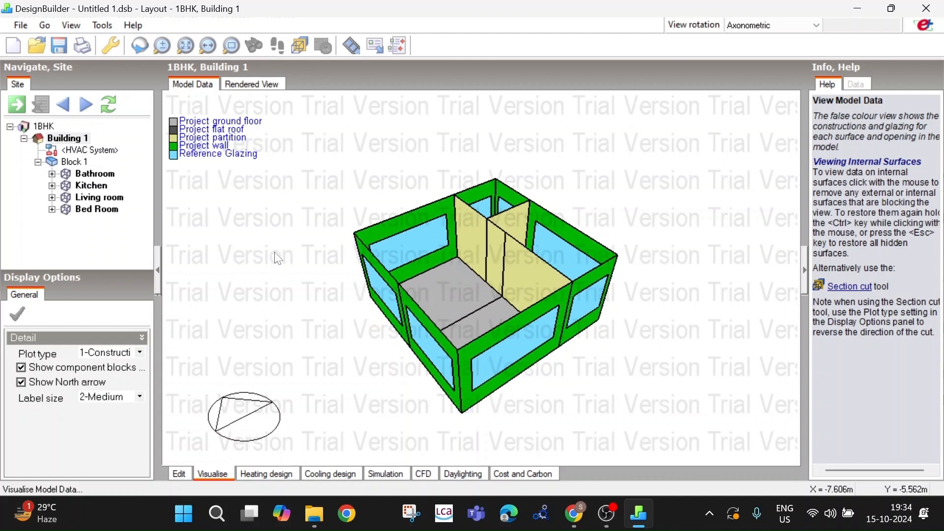
Visualise the model data at the 1BHK site level and hide the roof surfaces over all four zones
{"action": "left_click", "coordinate": [253, 84]}
{"action": "left_click", "coordinate": [209, 84]}
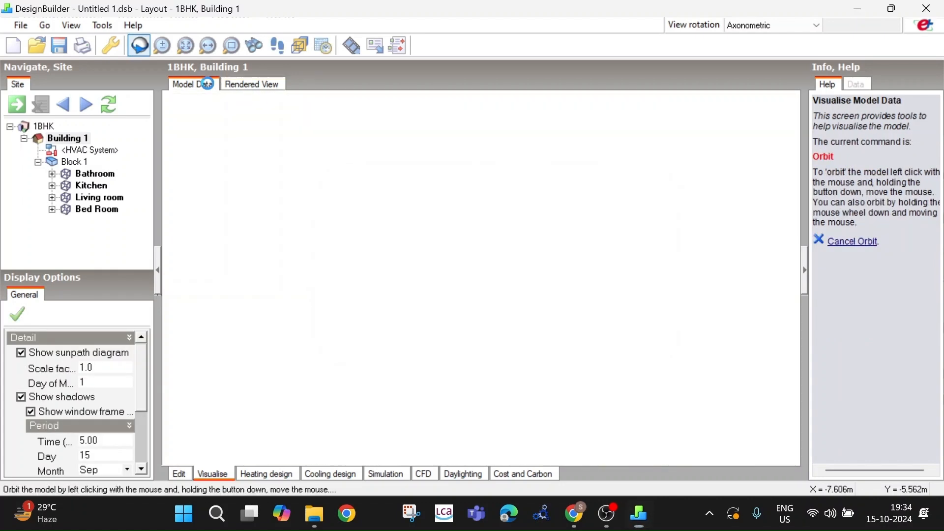
{"action": "left_click", "coordinate": [45, 126]}
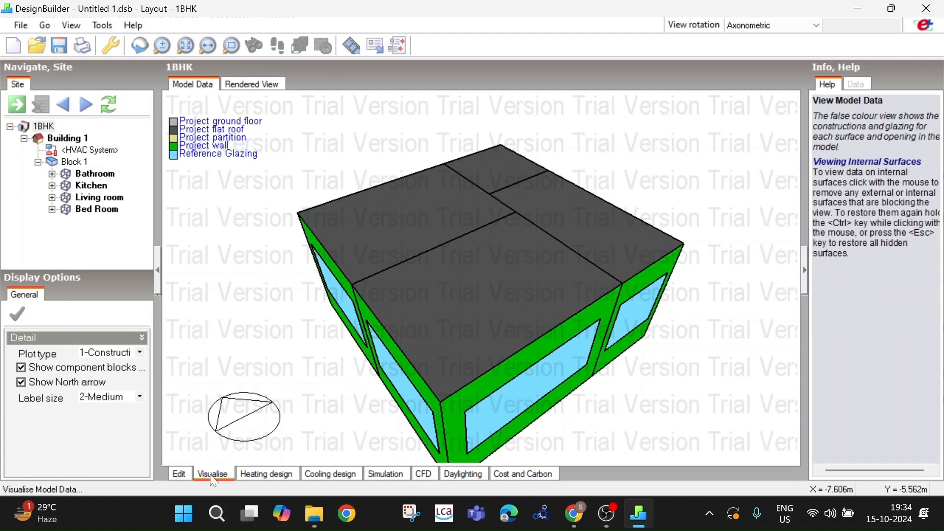
{"action": "left_click", "coordinate": [180, 475]}
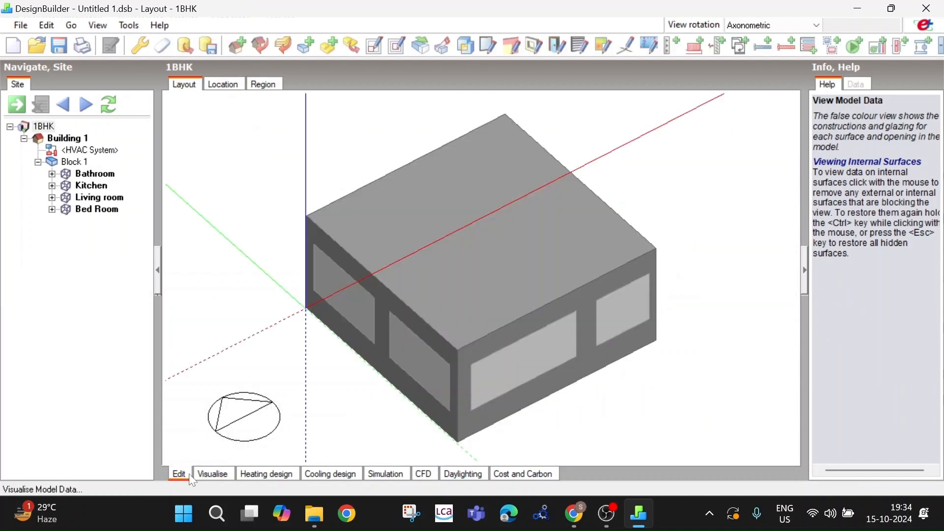
{"action": "left_click", "coordinate": [203, 472]}
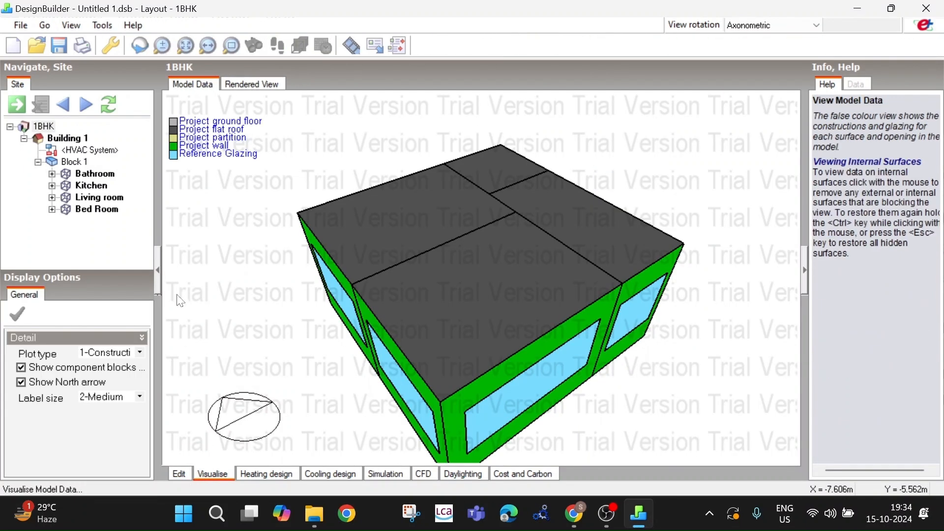
{"action": "left_click", "coordinate": [460, 308]}
{"action": "left_click", "coordinate": [401, 227]}
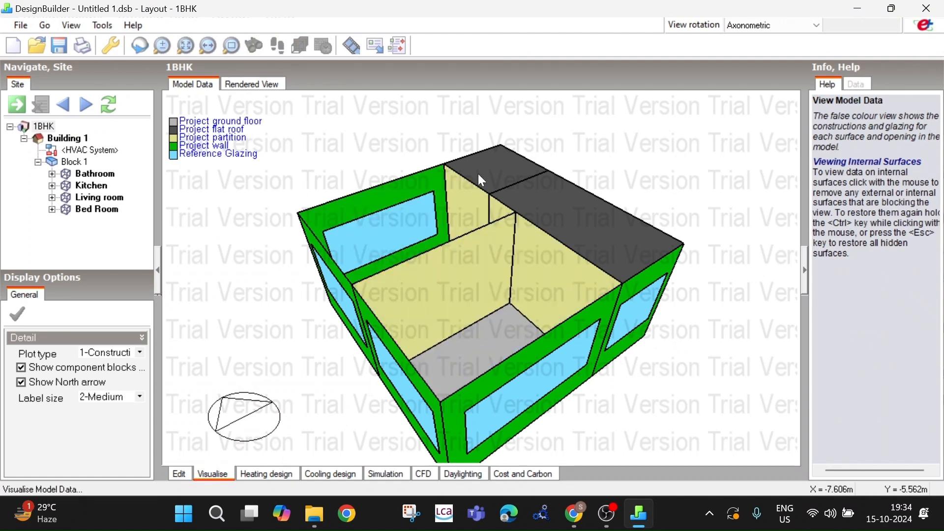
{"action": "left_click", "coordinate": [500, 174]}
{"action": "left_click", "coordinate": [550, 208]}
Examine the room partitions and windows from different angles and return to the editable 1BHK site layout
{"action": "left_click_drag", "start_coordinate": [306, 400], "coordinate": [486, 368]}
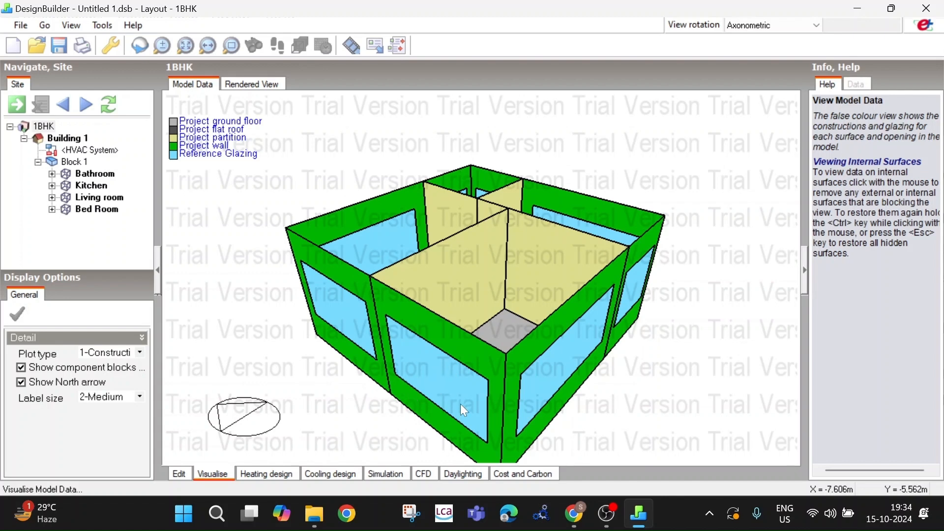
{"action": "left_click_drag", "start_coordinate": [431, 370], "coordinate": [366, 421]}
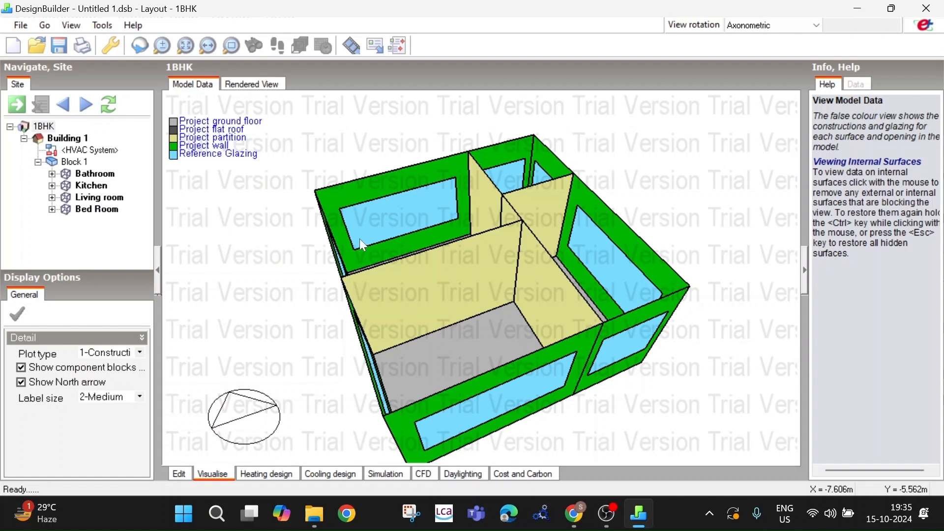
{"action": "middle_click_drag", "start_coordinate": [465, 202], "coordinate": [497, 255]}
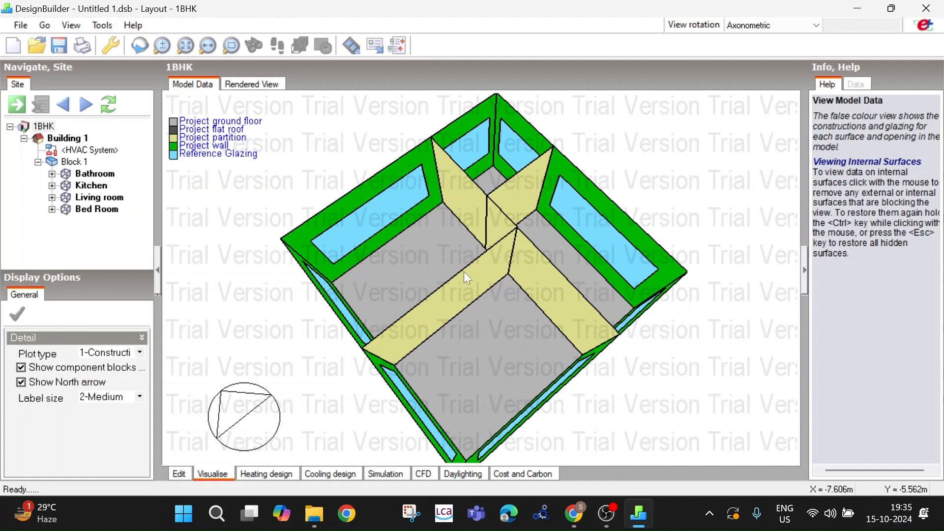
{"action": "middle_click_drag", "start_coordinate": [466, 273], "coordinate": [391, 213]}
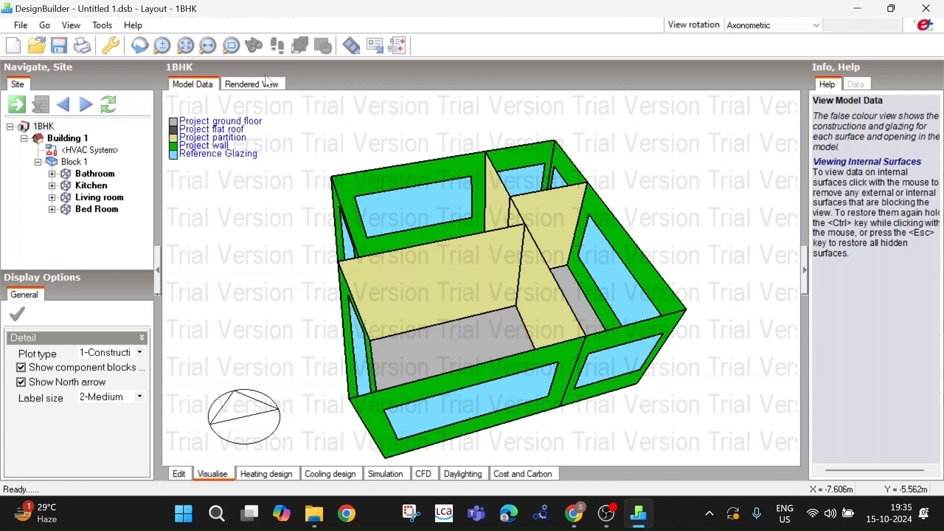
{"action": "left_click", "coordinate": [179, 475]}
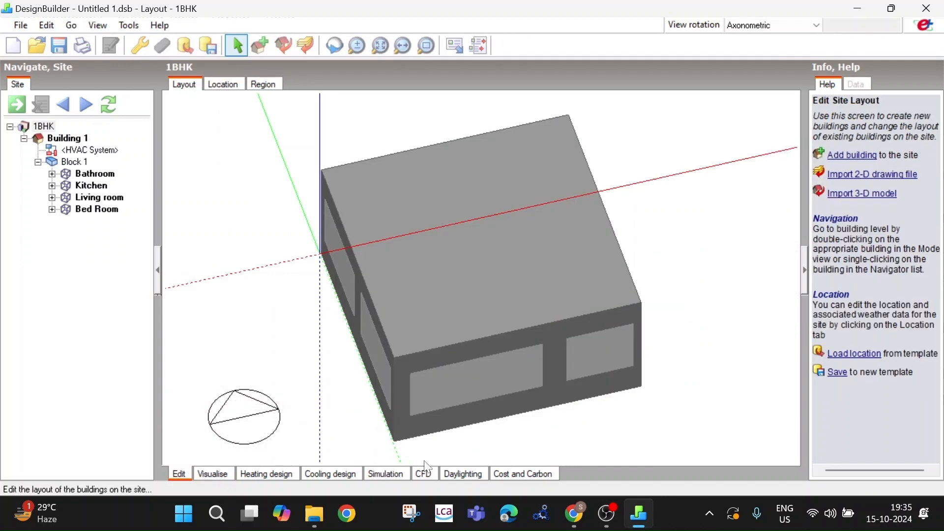
{"action": "middle_click_drag", "start_coordinate": [334, 347], "coordinate": [417, 275]}
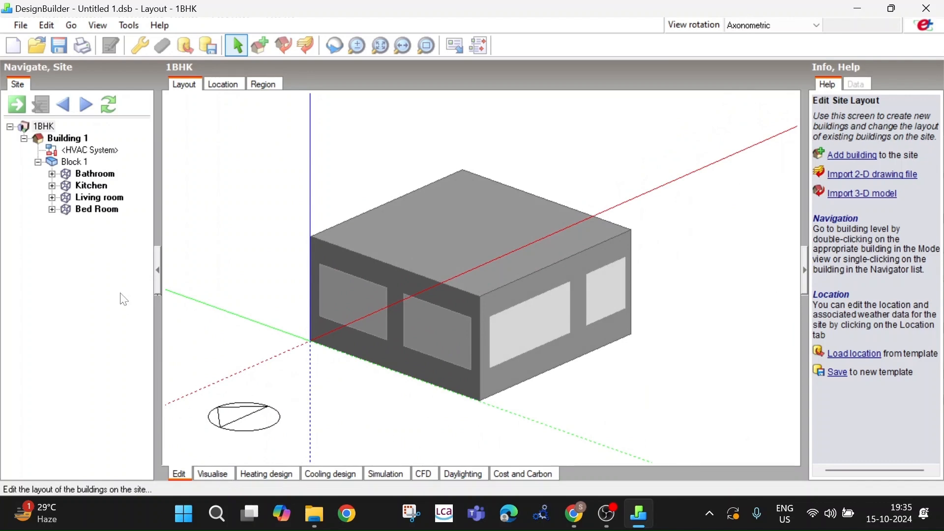
Visualise the 1BHK site model data, hide the roofs over the living room and adjoining window-side room, and examine their windows
{"action": "left_click", "coordinate": [212, 475]}
{"action": "middle_click_drag", "start_coordinate": [445, 341], "coordinate": [614, 363]}
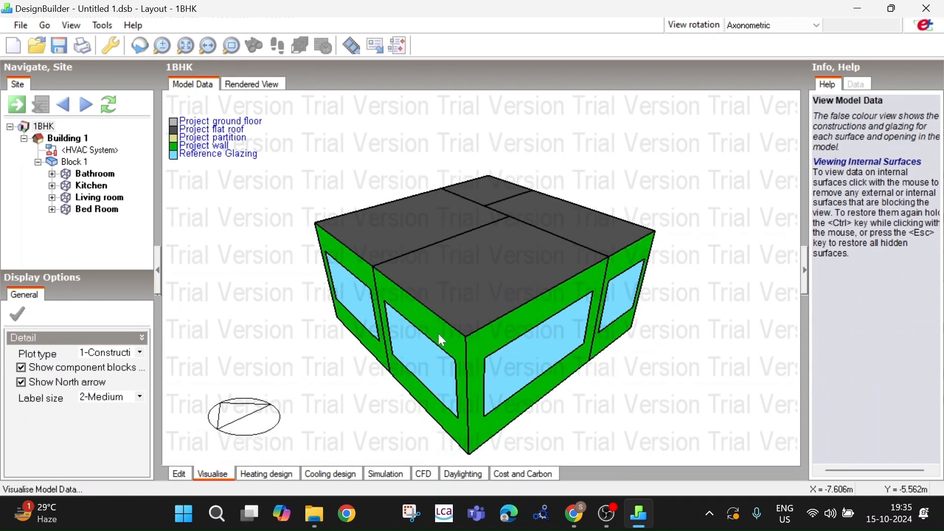
{"action": "left_click", "coordinate": [433, 261]}
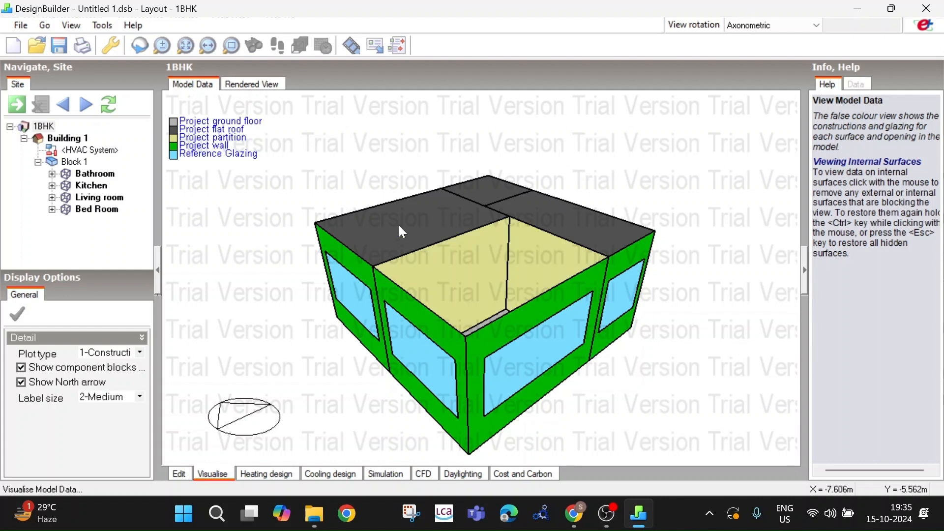
{"action": "left_click", "coordinate": [399, 225]}
{"action": "middle_click_drag", "start_coordinate": [503, 264], "coordinate": [397, 349]}
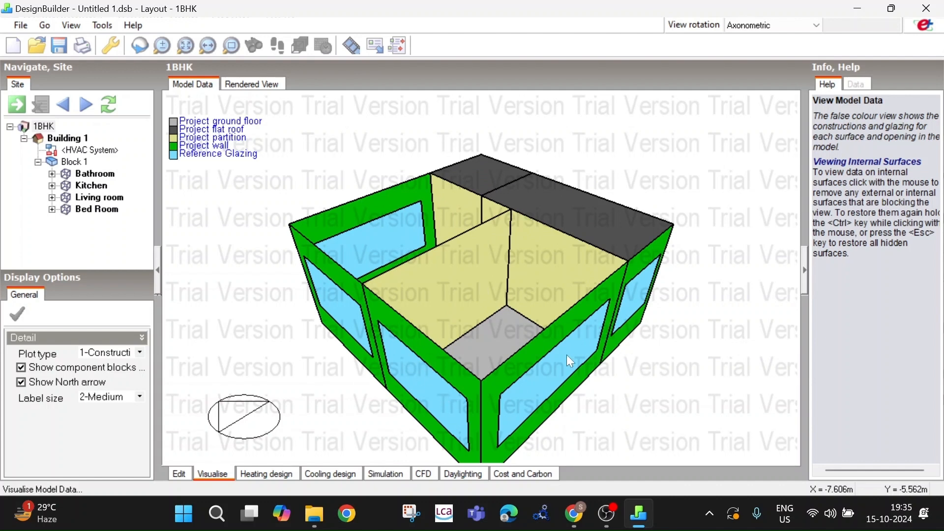
{"action": "middle_click_drag", "start_coordinate": [560, 354], "coordinate": [393, 348]}
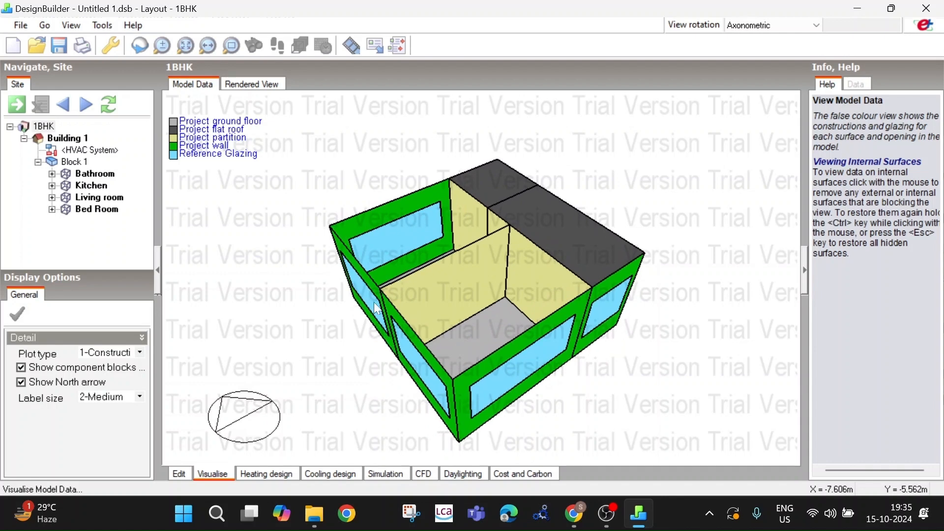
{"action": "middle_click_drag", "start_coordinate": [536, 285], "coordinate": [506, 275]}
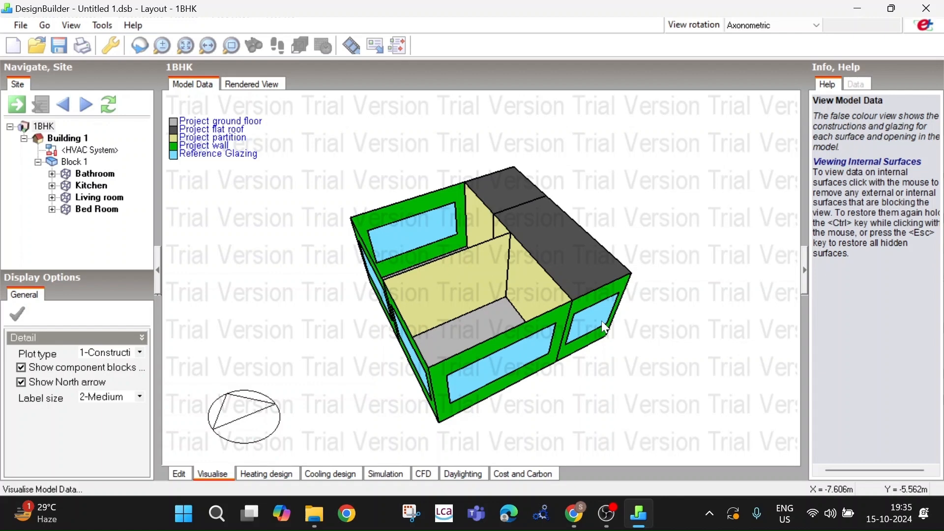
{"action": "middle_click_drag", "start_coordinate": [600, 320], "coordinate": [641, 293]}
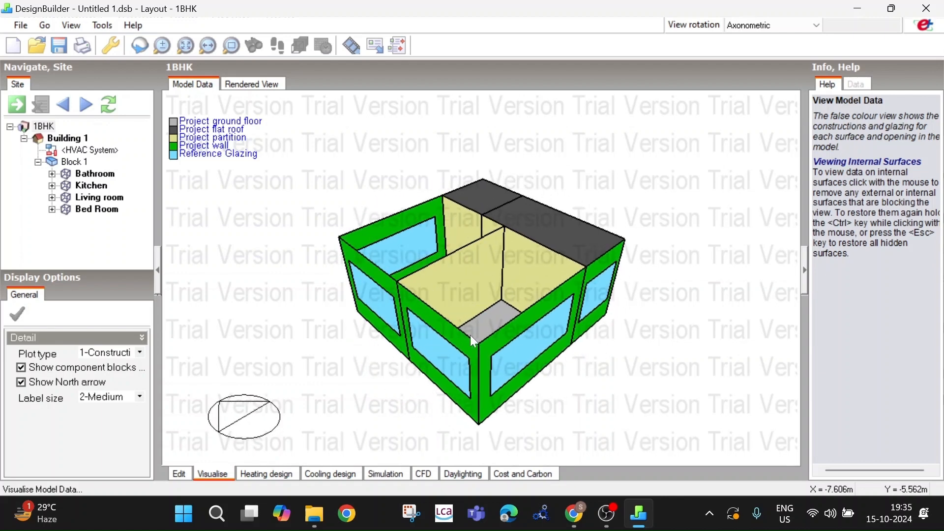
{"action": "scroll", "coordinate": [440, 353], "scroll_direction": "up", "scroll_amount": 1}
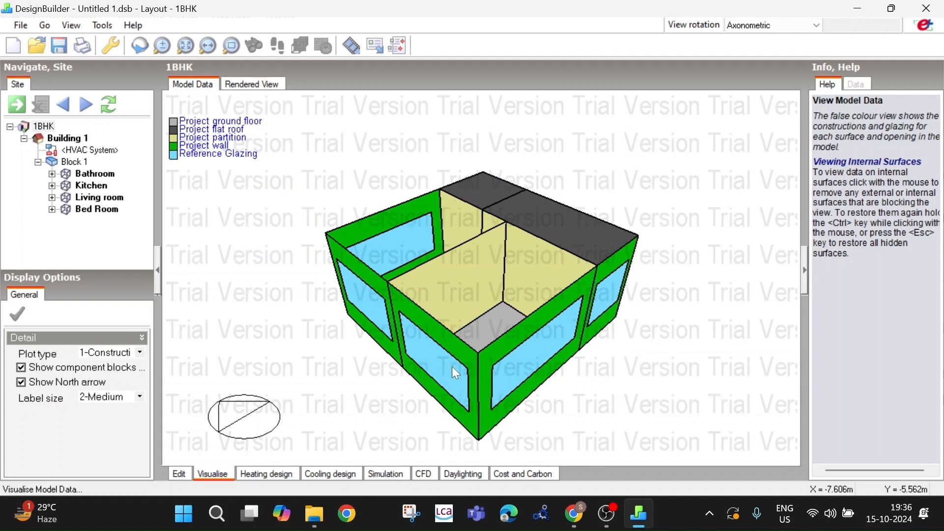
Return to the editable site layout and go to Building 1 level for editing
{"action": "left_click", "coordinate": [181, 473]}
{"action": "middle_click_drag", "start_coordinate": [278, 297], "coordinate": [256, 289]}
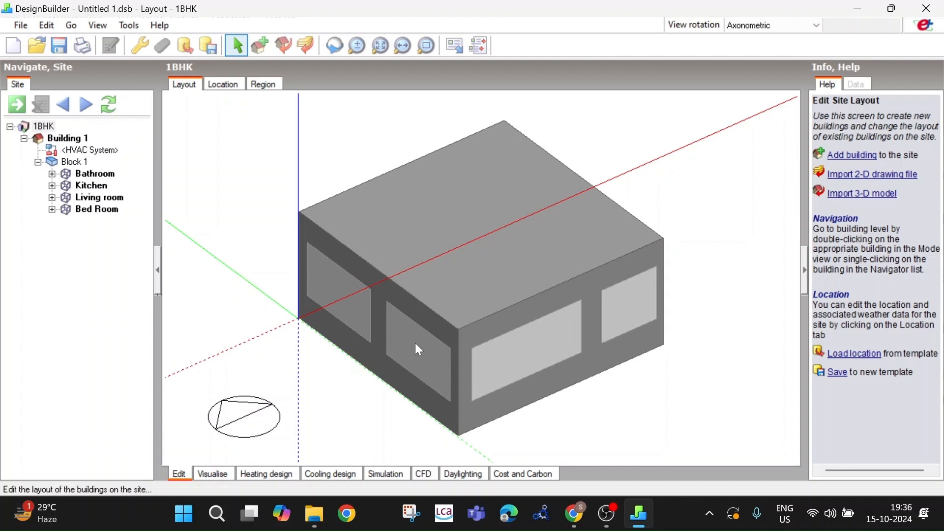
{"action": "scroll", "coordinate": [417, 349], "scroll_direction": "up", "scroll_amount": 1}
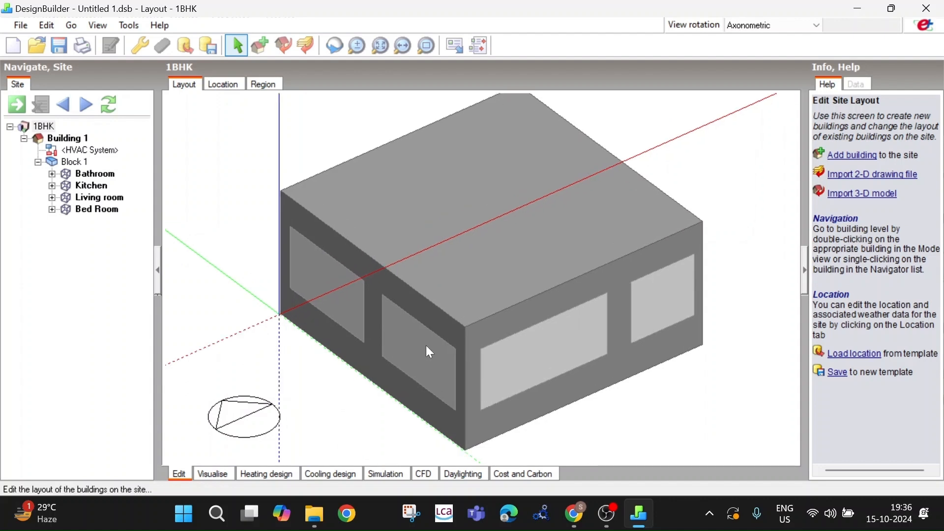
{"action": "right_click", "coordinate": [427, 346]}
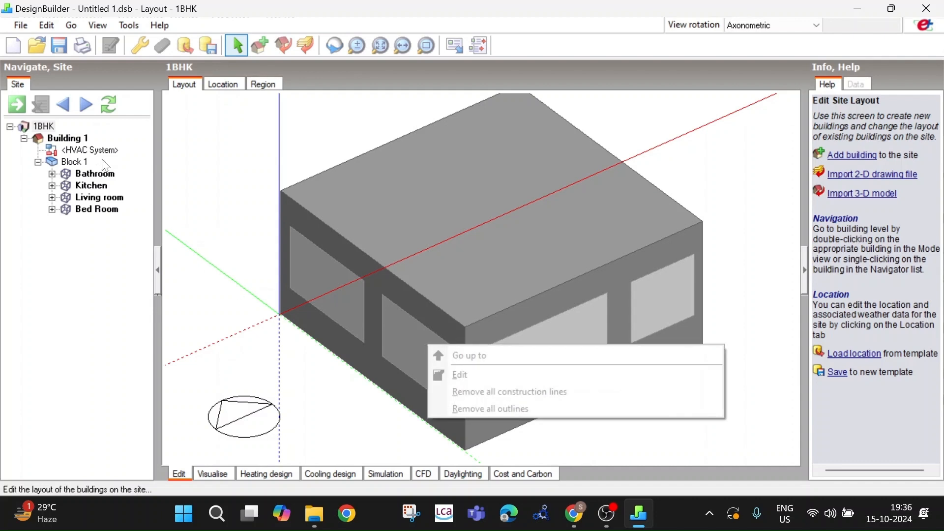
{"action": "left_click", "coordinate": [187, 167]}
{"action": "left_click", "coordinate": [73, 138]}
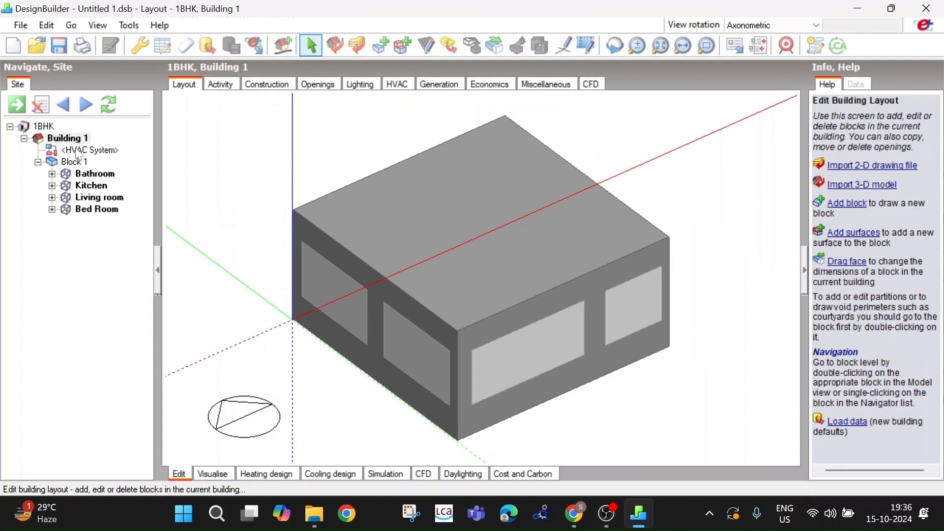
Delete the living room's window on the exterior wall it shares with the adjoining room's window
{"action": "right_click", "coordinate": [409, 329]}
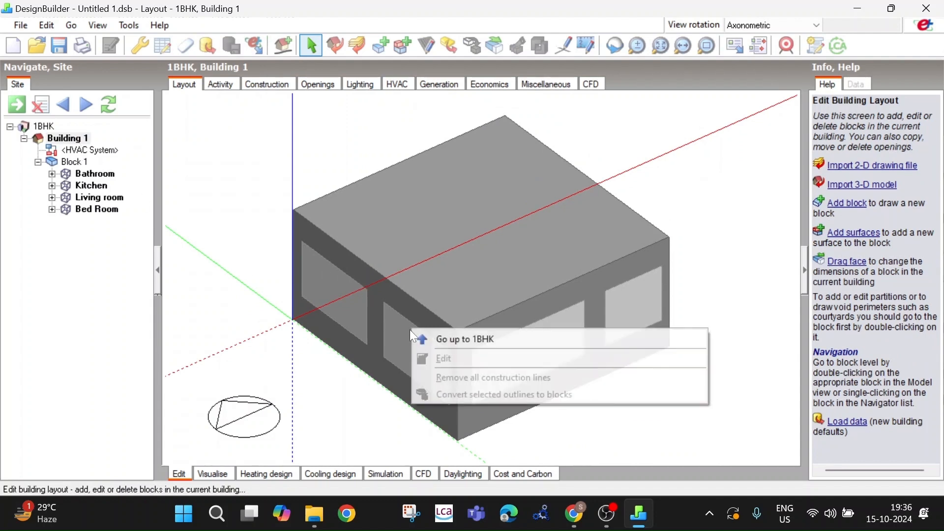
{"action": "key", "text": "Escape"}
{"action": "left_click", "coordinate": [406, 337]}
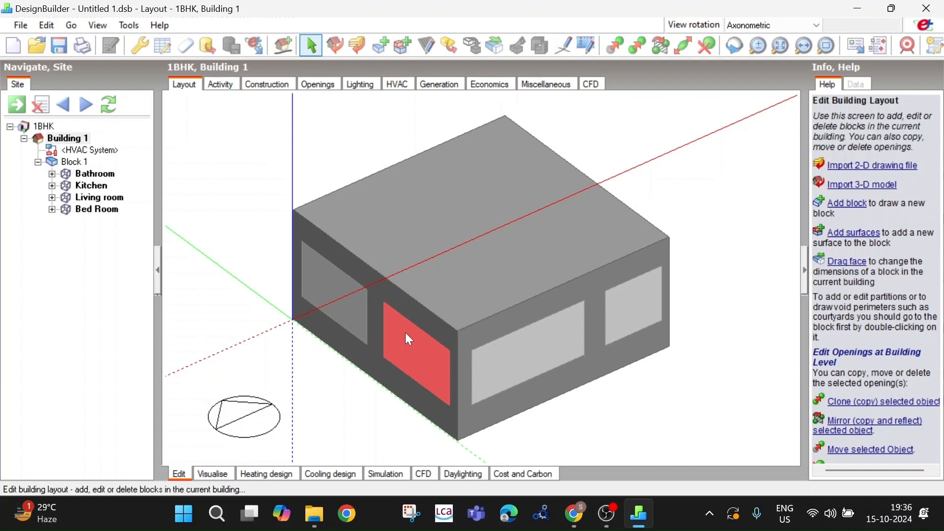
{"action": "left_click", "coordinate": [420, 240]}
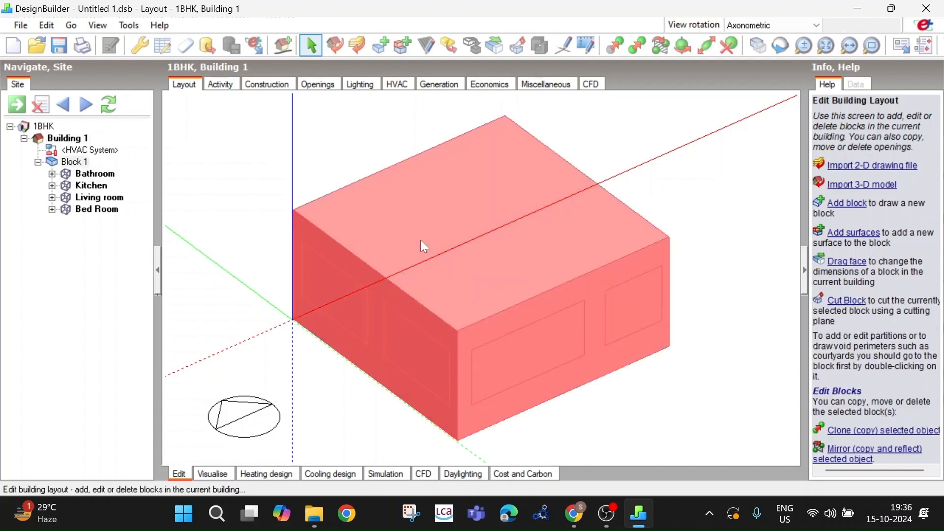
{"action": "left_click", "coordinate": [318, 381]}
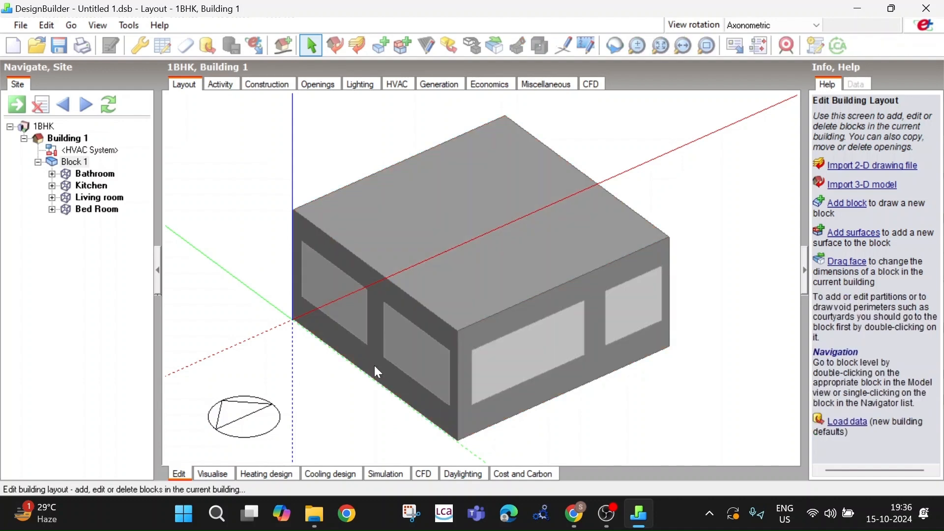
{"action": "left_click", "coordinate": [415, 355]}
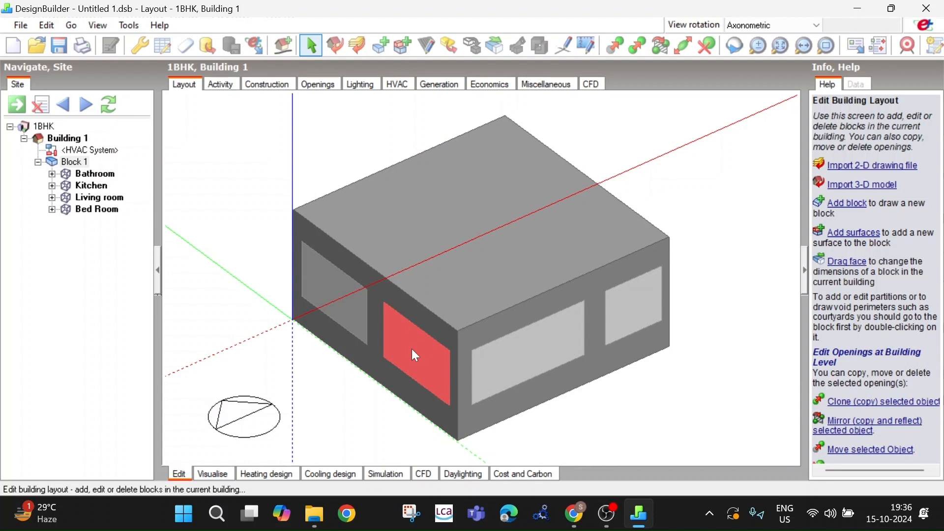
{"action": "right_click", "coordinate": [415, 354]}
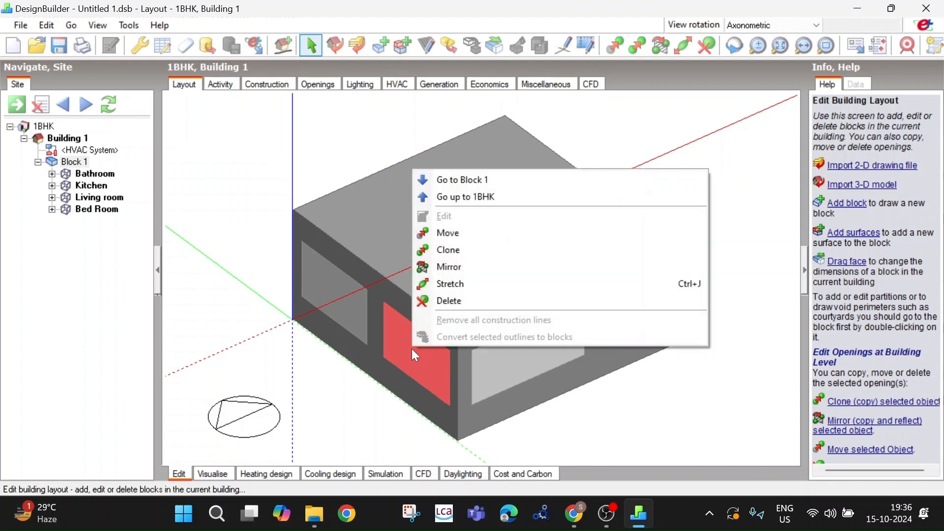
{"action": "left_click", "coordinate": [443, 304]}
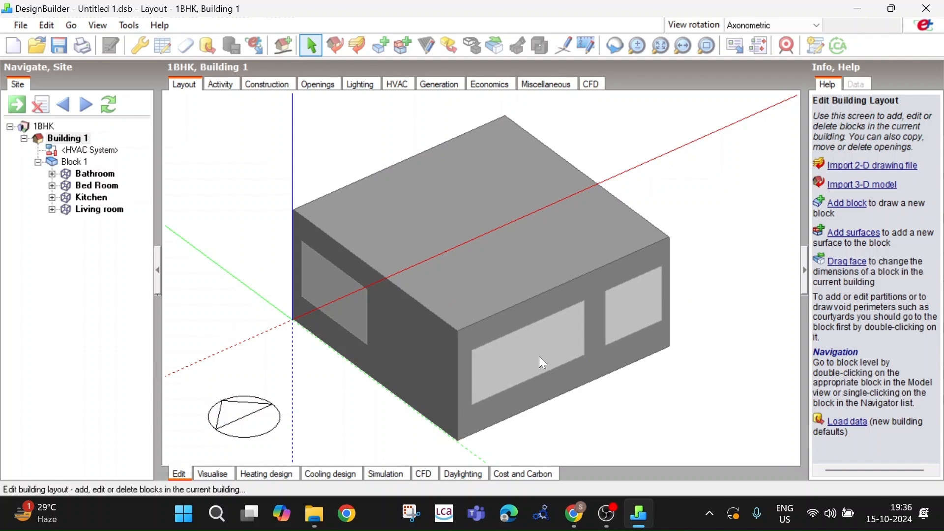
Inspect the building from several sides, visualise its model data and hide the living room and adjoining roofs to examine the windowless wall
{"action": "middle_click_drag", "start_coordinate": [590, 319], "coordinate": [537, 342]}
{"action": "middle_click_drag", "start_coordinate": [634, 339], "coordinate": [502, 307]}
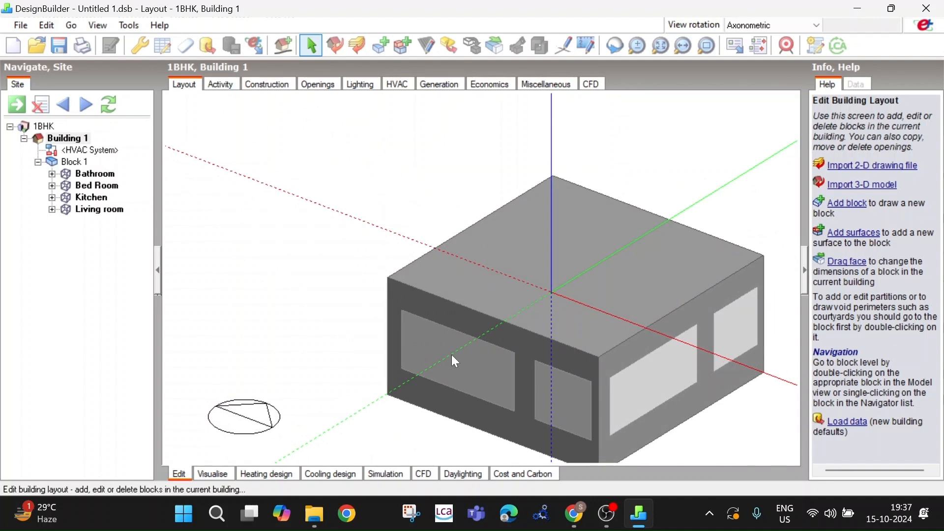
{"action": "mouse_move", "coordinate": [392, 361]}
{"action": "middle_mouse_down"}
{"action": "mouse_move", "coordinate": [634, 350]}
{"action": "mouse_move", "coordinate": [573, 362]}
{"action": "mouse_move", "coordinate": [397, 354]}
{"action": "middle_mouse_up"}
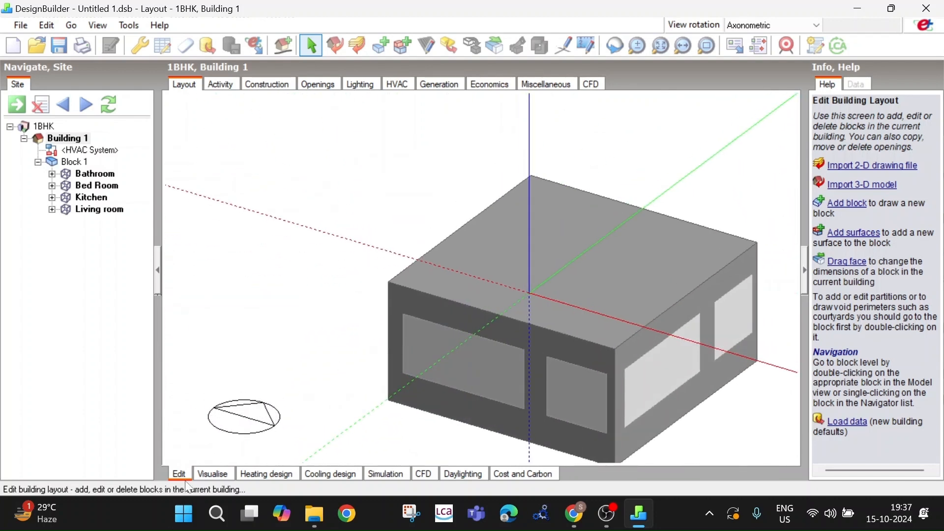
{"action": "scroll", "coordinate": [546, 361], "scroll_direction": "down", "scroll_amount": 3}
{"action": "middle_click_drag", "start_coordinate": [463, 344], "coordinate": [622, 347]}
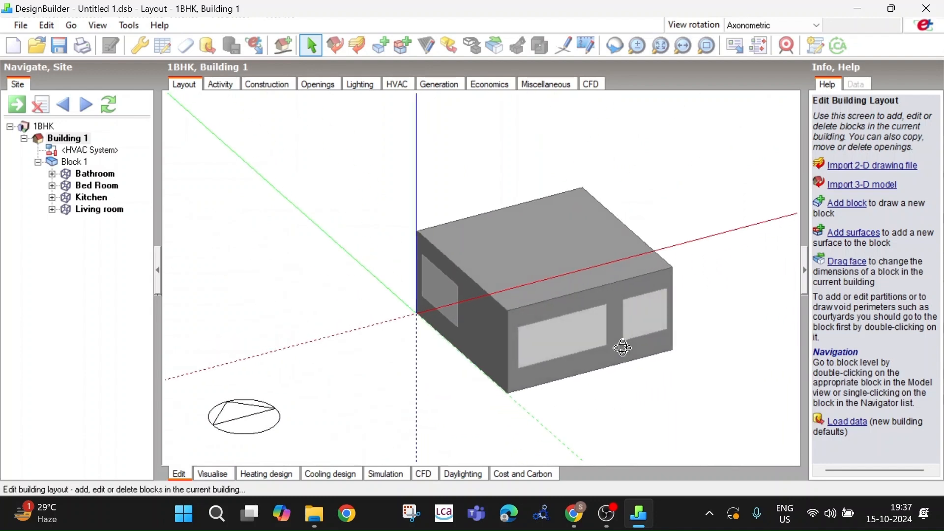
{"action": "left_click", "coordinate": [220, 473]}
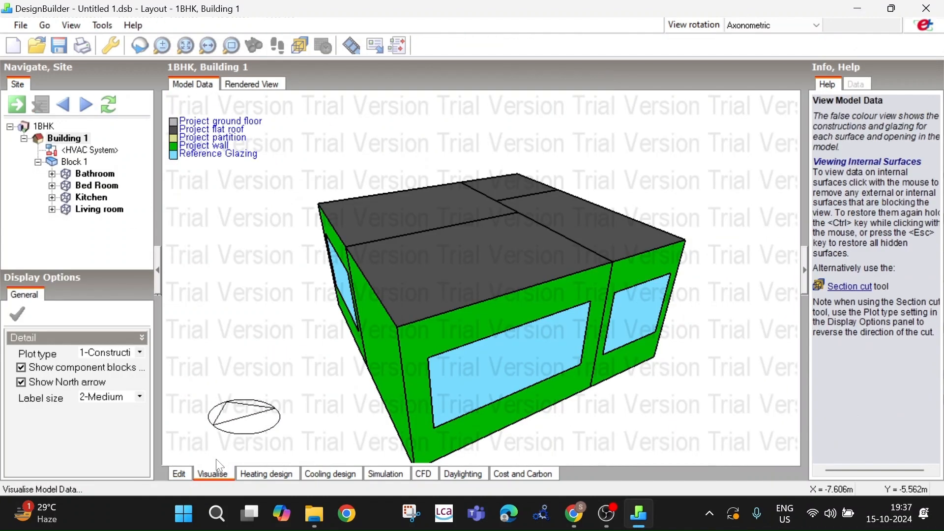
{"action": "middle_click_drag", "start_coordinate": [255, 334], "coordinate": [435, 320]}
{"action": "left_click", "coordinate": [453, 305]}
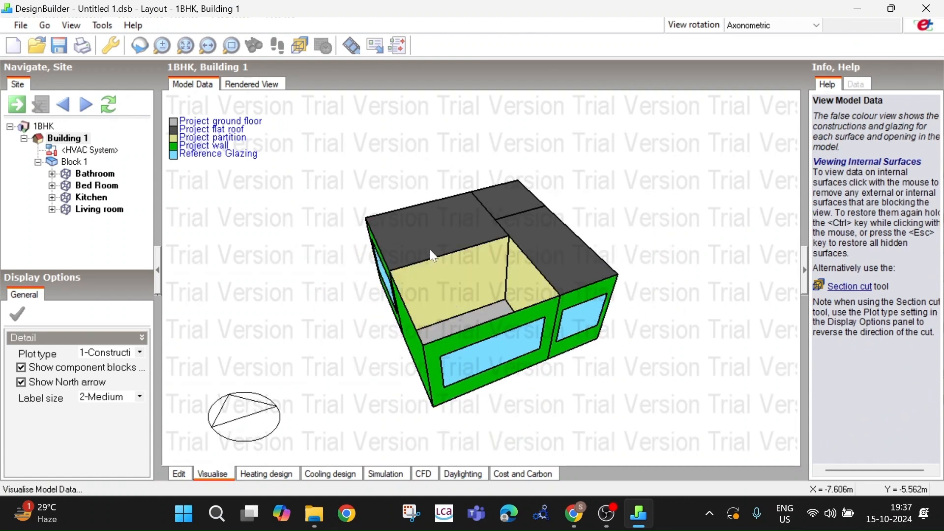
{"action": "left_click", "coordinate": [426, 241]}
{"action": "middle_click_drag", "start_coordinate": [378, 353], "coordinate": [454, 338]}
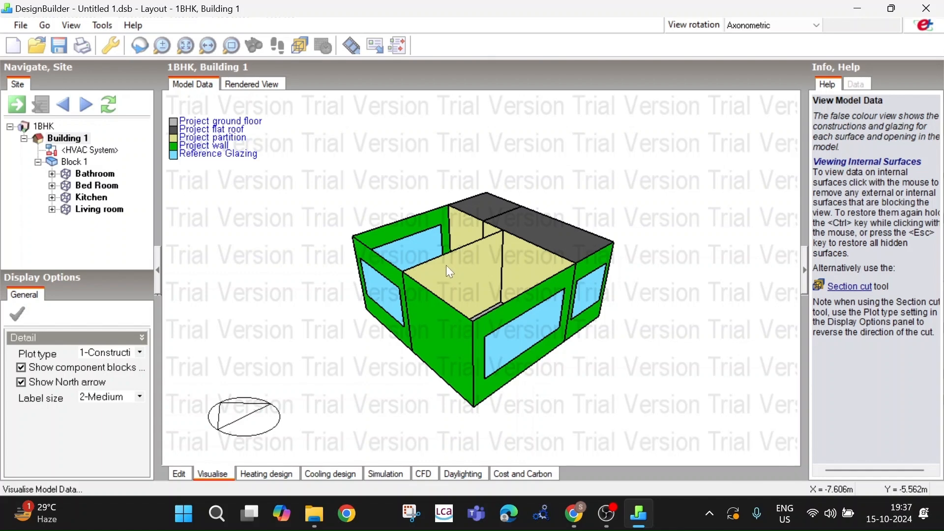
{"action": "middle_click_drag", "start_coordinate": [455, 268], "coordinate": [412, 285]}
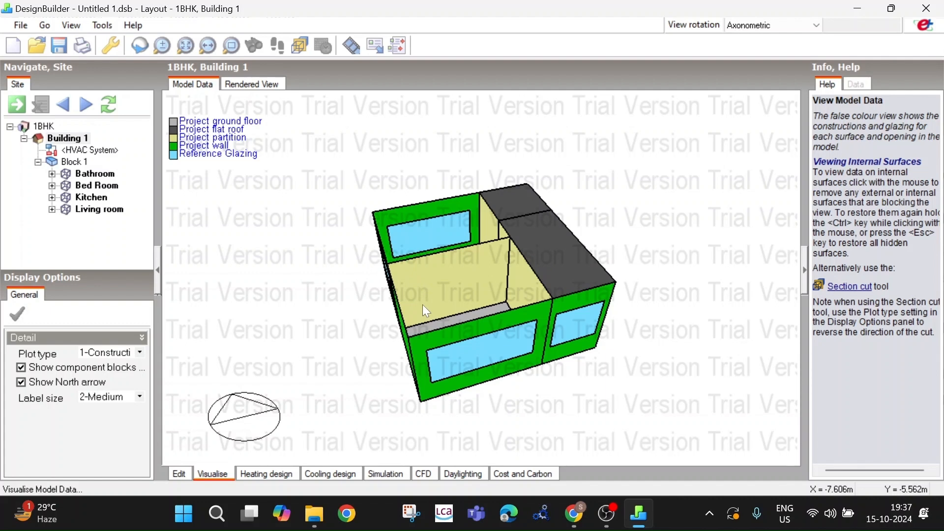
Return to the editable layout, expand the Living room's surface list and open that zone for editing
{"action": "left_click", "coordinate": [181, 473]}
{"action": "scroll", "coordinate": [273, 338], "scroll_direction": "down", "scroll_amount": 1}
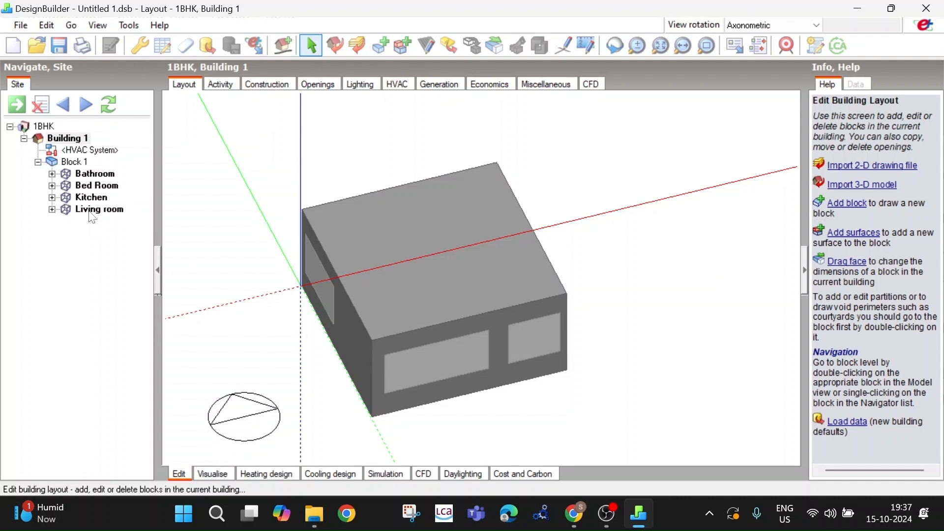
{"action": "left_click", "coordinate": [53, 210]}
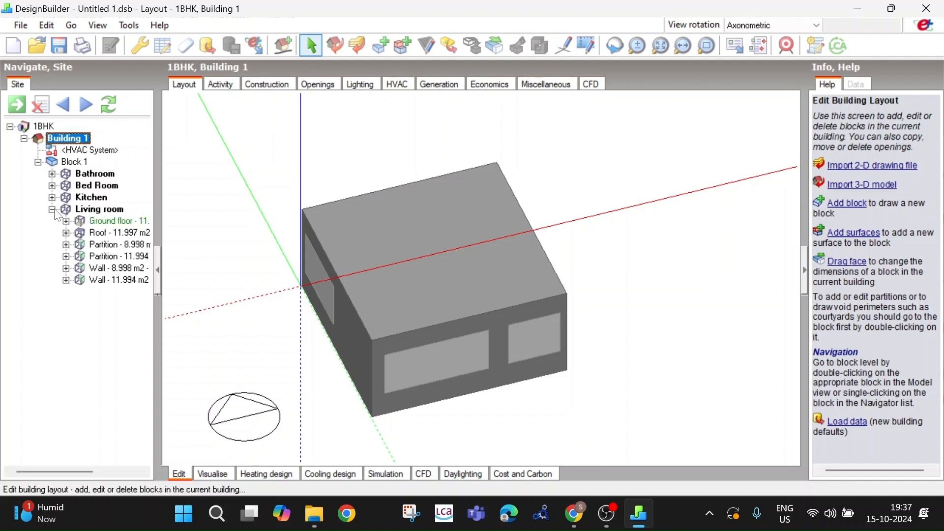
{"action": "left_click", "coordinate": [97, 212]}
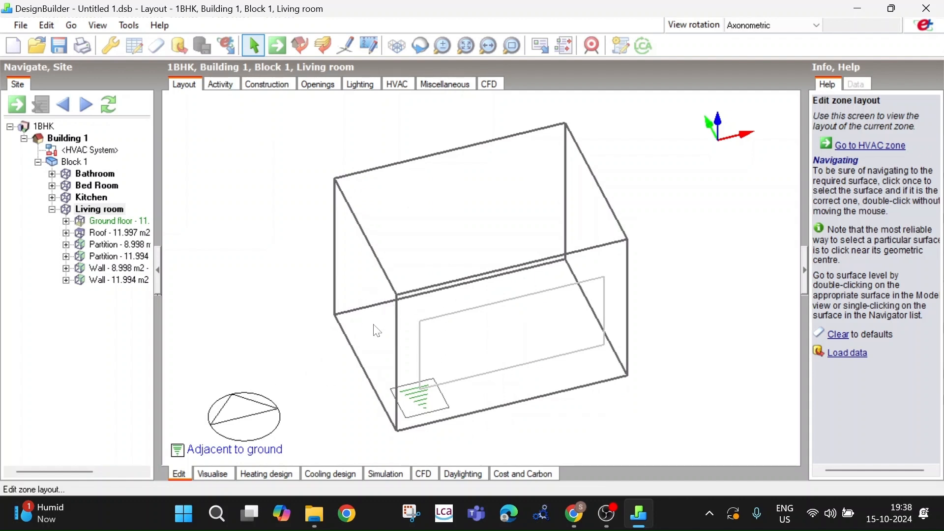
{"action": "middle_click_drag", "start_coordinate": [480, 336], "coordinate": [496, 274]}
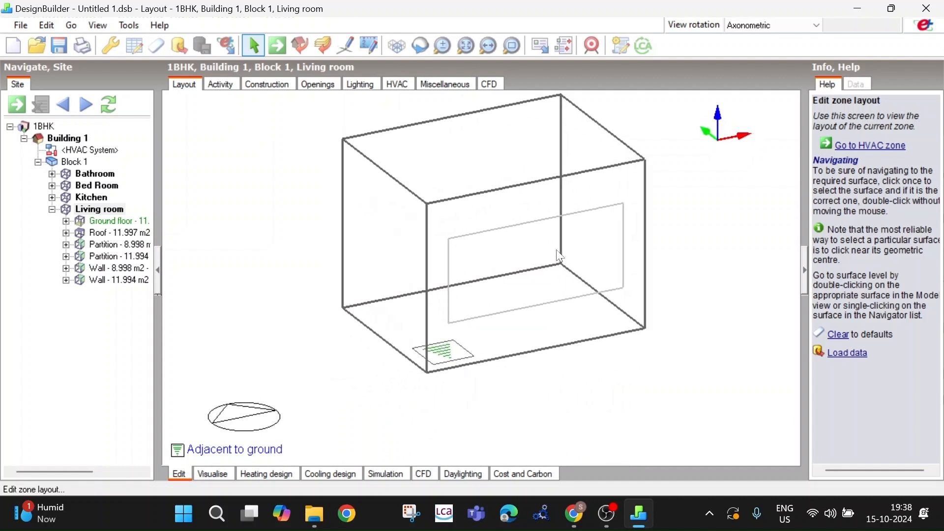
{"action": "middle_click_drag", "start_coordinate": [559, 249], "coordinate": [529, 256]}
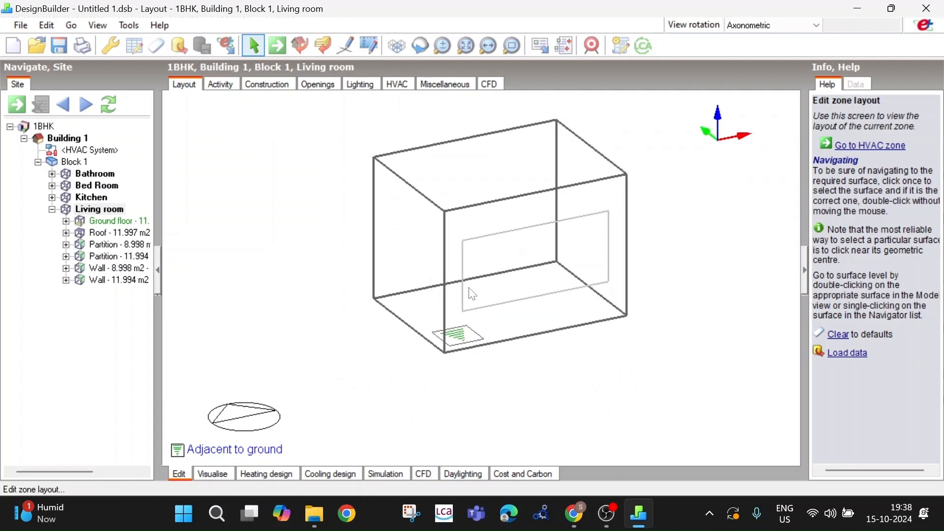
{"action": "middle_click_drag", "start_coordinate": [473, 294], "coordinate": [486, 301]}
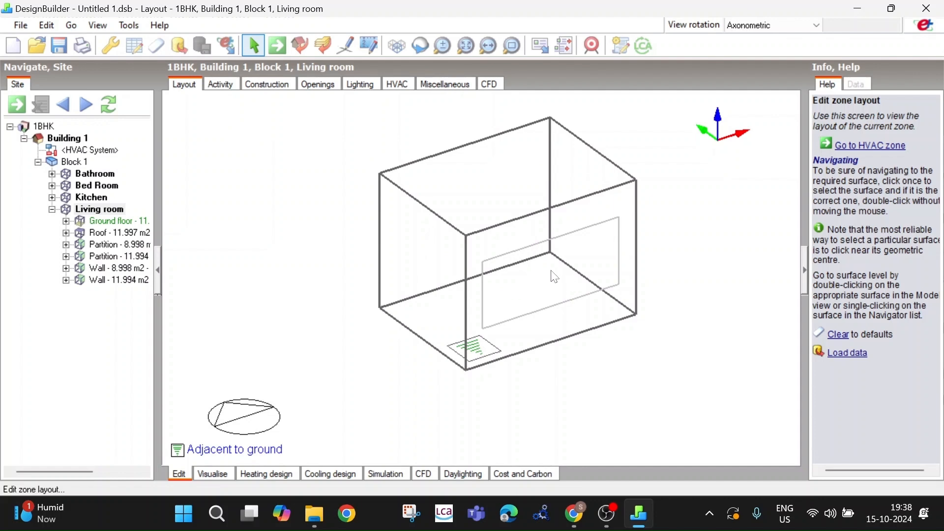
Open the living room's windowless 8.998 m2 exterior wall for surface-level editing
{"action": "double_click", "coordinate": [439, 262]}
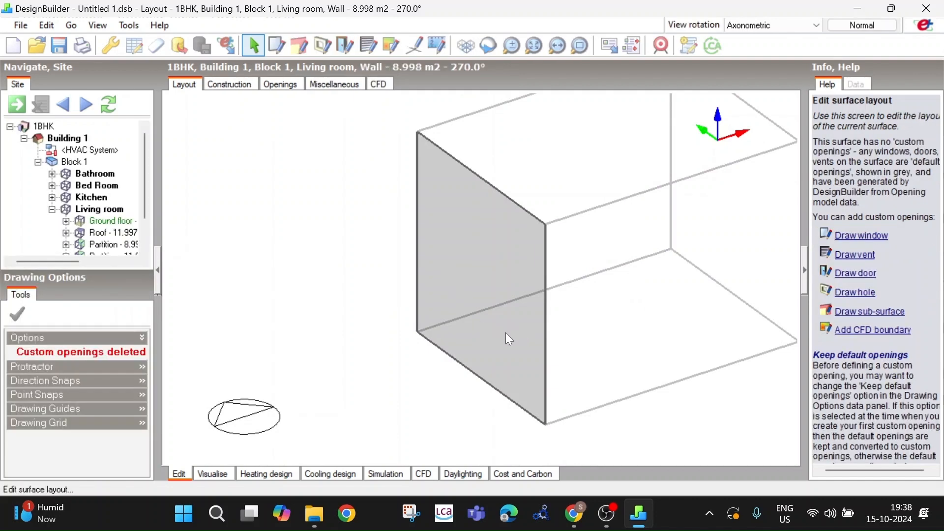
{"action": "middle_click_drag", "start_coordinate": [435, 298], "coordinate": [547, 251]}
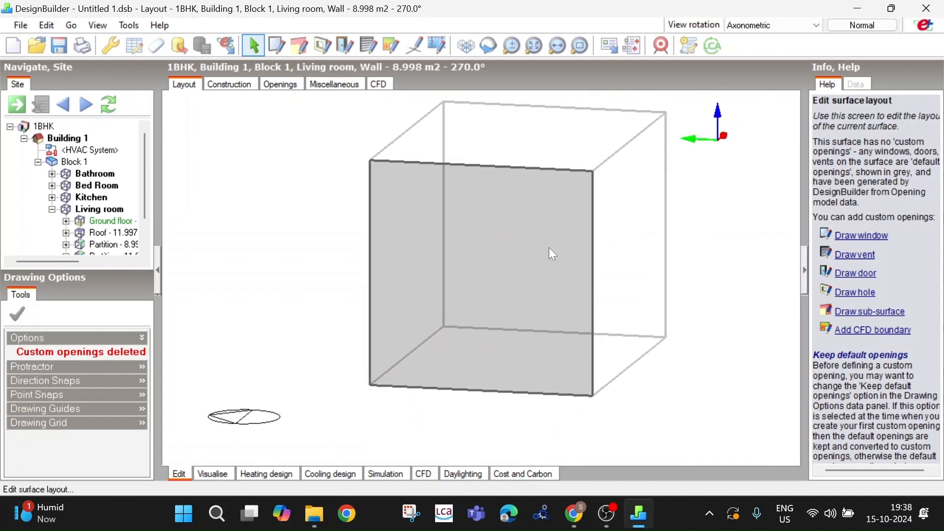
{"action": "mouse_move", "coordinate": [550, 255]}
{"action": "middle_mouse_down"}
{"action": "mouse_move", "coordinate": [551, 215]}
{"action": "mouse_move", "coordinate": [570, 251]}
{"action": "mouse_move", "coordinate": [559, 239]}
{"action": "middle_mouse_up"}
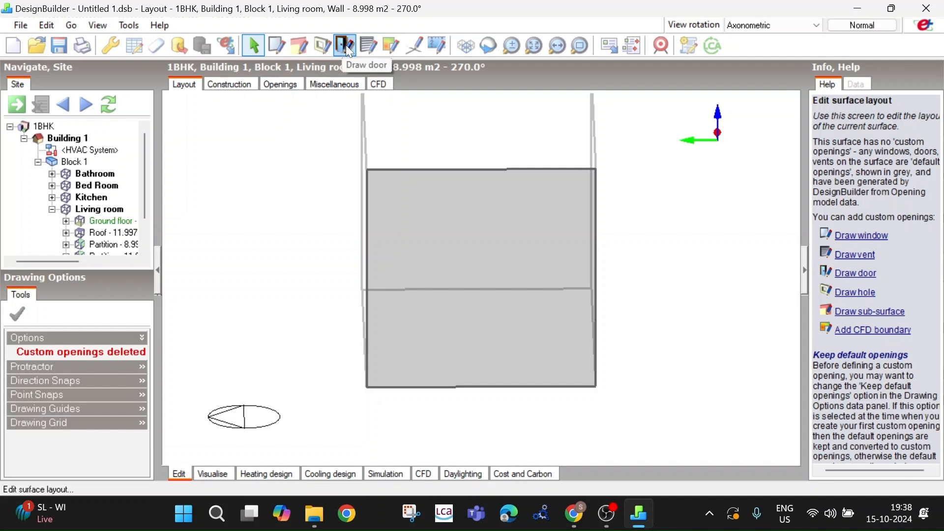
{"action": "left_click", "coordinate": [369, 45]}
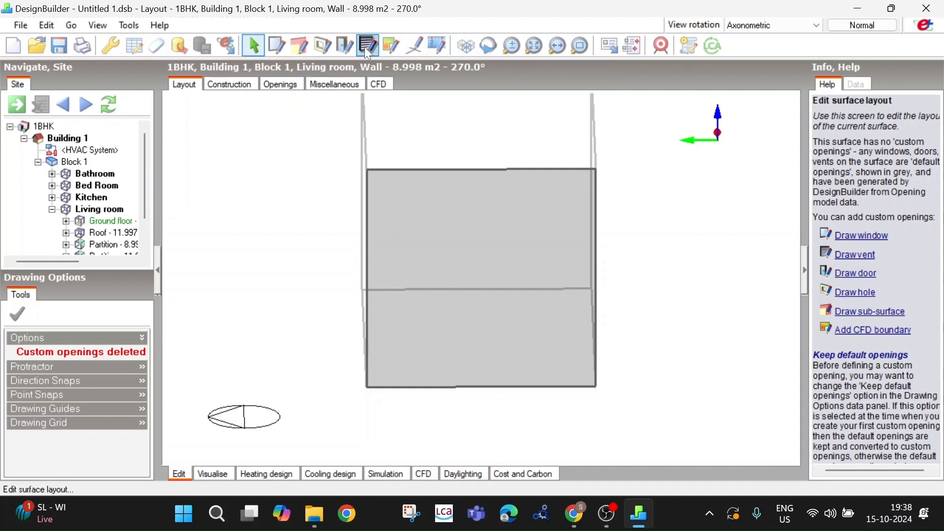
{"action": "left_click", "coordinate": [467, 47]}
{"action": "left_click", "coordinate": [348, 43]}
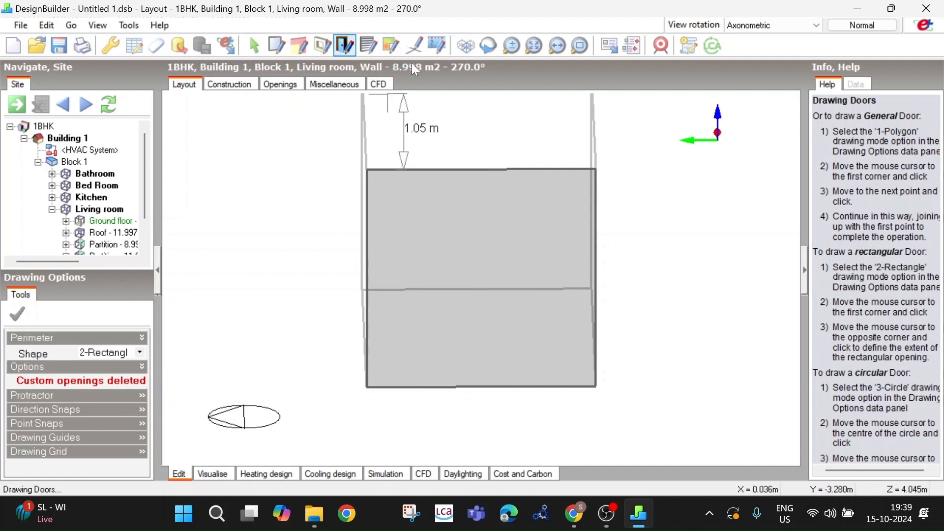
{"action": "scroll", "coordinate": [402, 246], "scroll_direction": "down", "scroll_amount": 3}
{"action": "scroll", "coordinate": [385, 204], "scroll_direction": "up", "scroll_amount": 4}
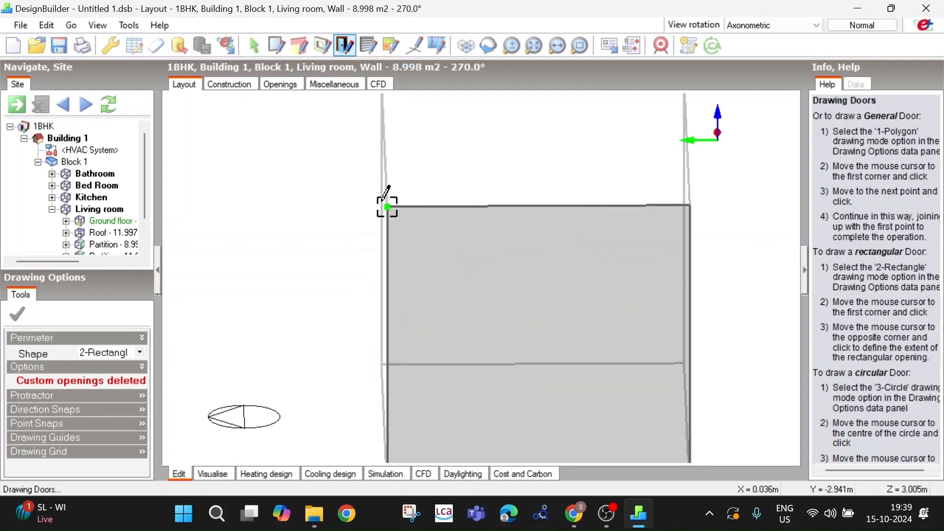
{"action": "right_click", "coordinate": [282, 160]}
{"action": "left_click", "coordinate": [318, 172]}
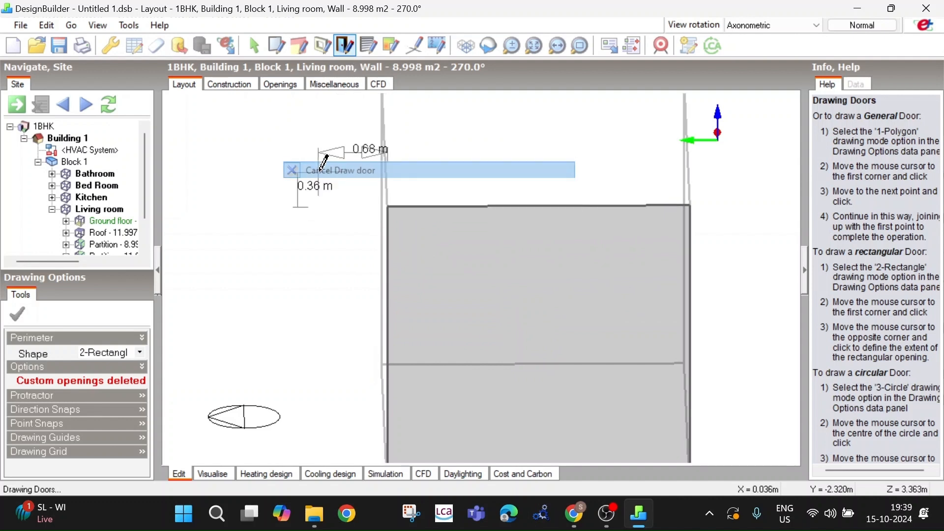
{"action": "scroll", "coordinate": [345, 205], "scroll_direction": "down", "scroll_amount": 3}
{"action": "middle_click_drag", "start_coordinate": [345, 207], "coordinate": [306, 204]}
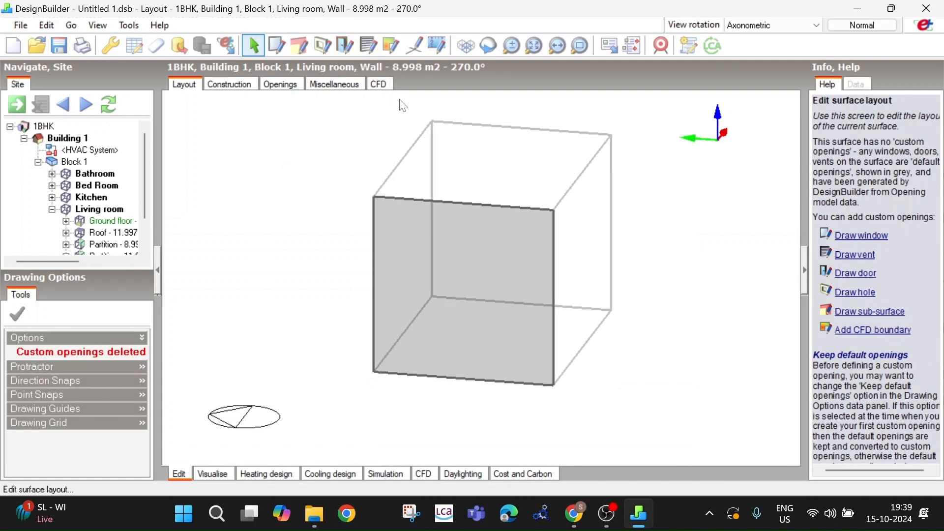
Try a straight construction line along the wall's base, running 1 m from the wall's lower corner
{"action": "left_click", "coordinate": [416, 47]}
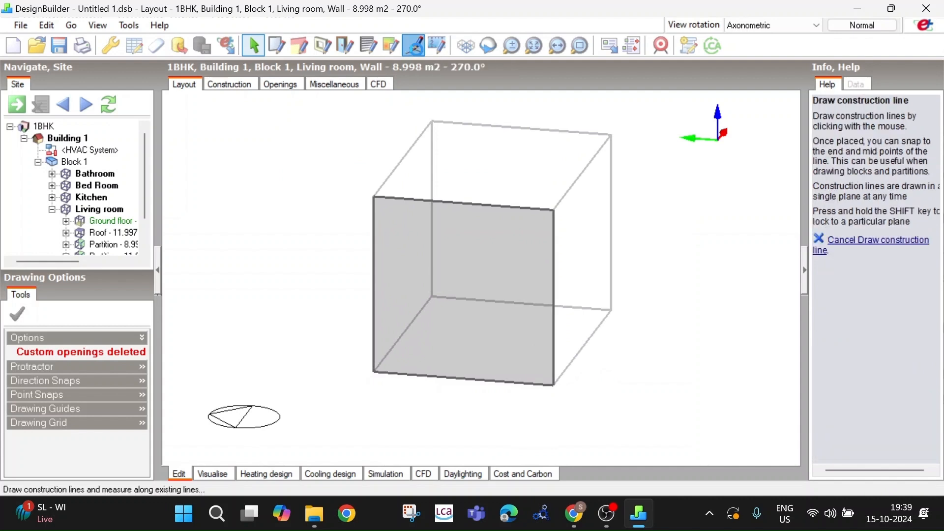
{"action": "left_click", "coordinate": [374, 371]}
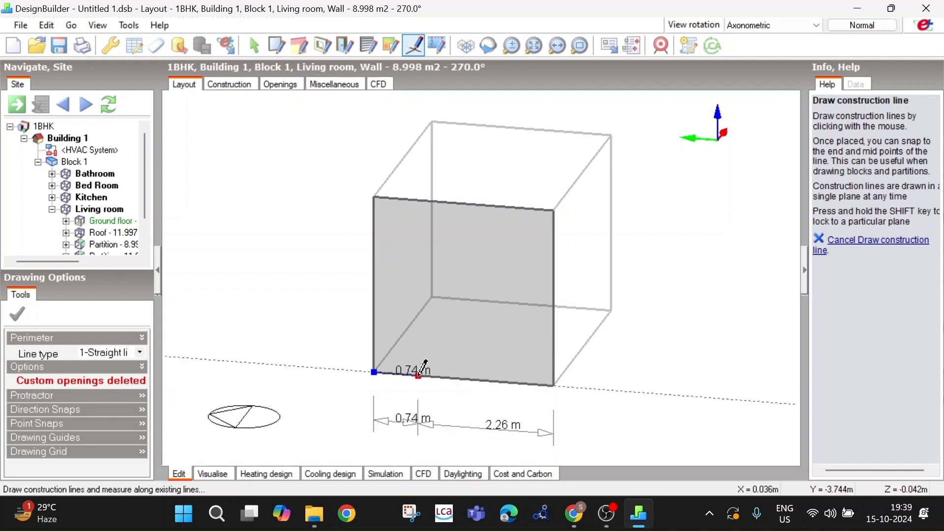
{"action": "scroll", "coordinate": [420, 371], "scroll_direction": "up", "scroll_amount": 3}
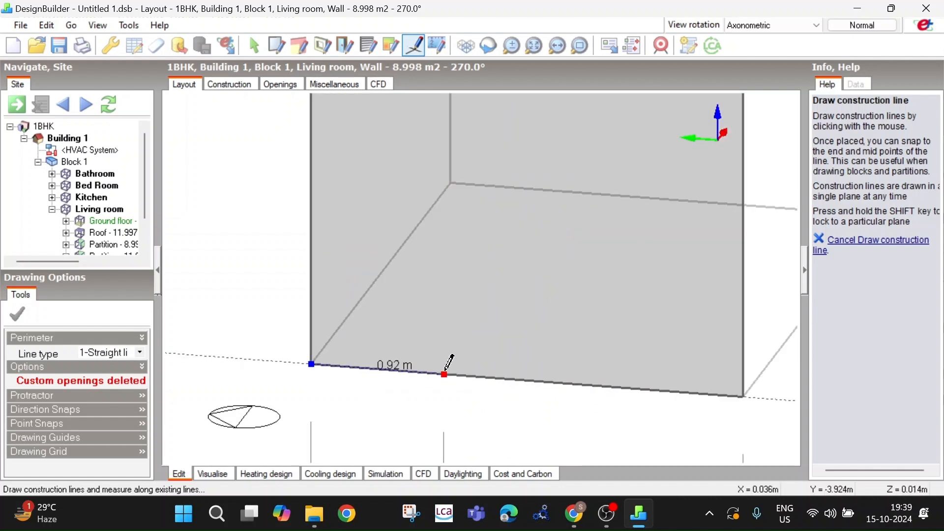
{"action": "scroll", "coordinate": [444, 373], "scroll_direction": "down", "scroll_amount": 2}
{"action": "scroll", "coordinate": [446, 372], "scroll_direction": "down", "scroll_amount": 1}
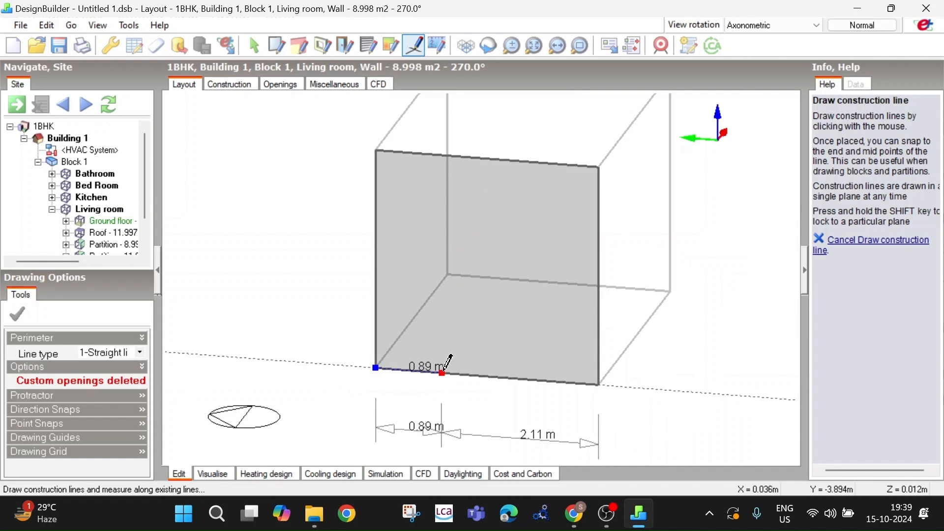
{"action": "scroll", "coordinate": [454, 369], "scroll_direction": "up", "scroll_amount": 1}
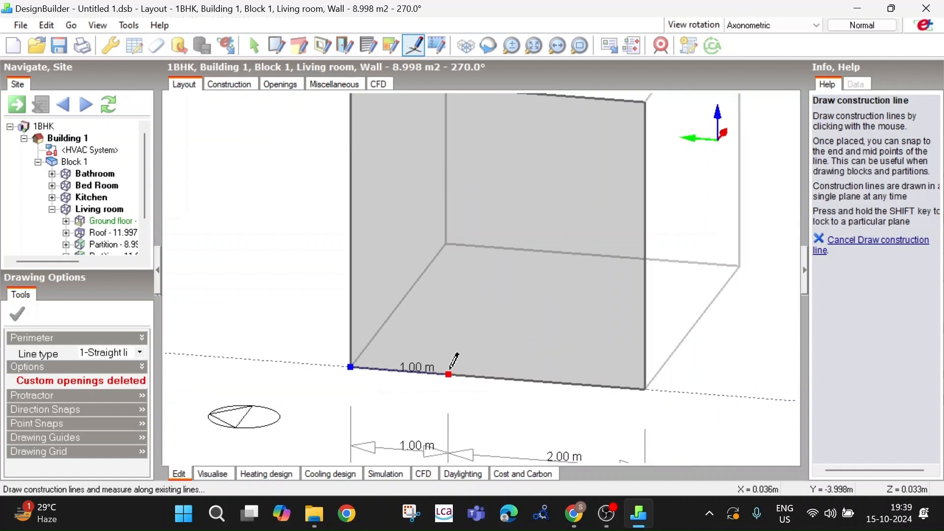
{"action": "left_click", "coordinate": [451, 369]}
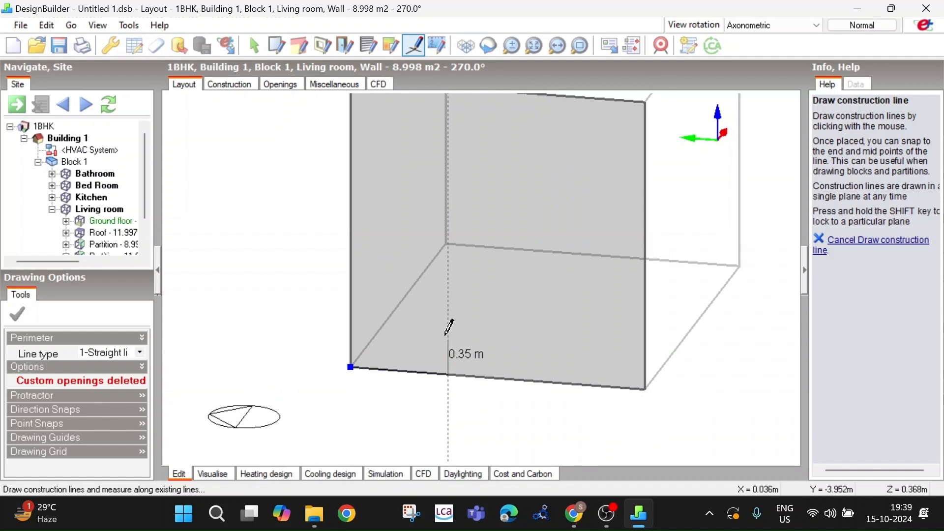
Try to outline a 2 m high doorway with construction lines ending at the wall's opposite lower corner
{"action": "scroll", "coordinate": [450, 324], "scroll_direction": "down", "scroll_amount": 2}
{"action": "mouse_move", "coordinate": [455, 250]}
{"action": "middle_mouse_down"}
{"action": "mouse_move", "coordinate": [472, 263]}
{"action": "mouse_move", "coordinate": [471, 249]}
{"action": "middle_mouse_up"}
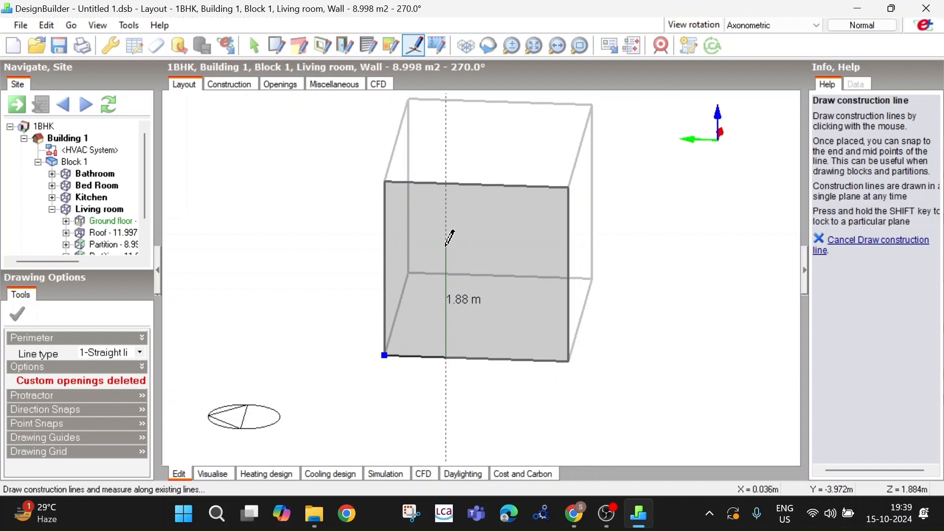
{"action": "middle_click_drag", "start_coordinate": [450, 244], "coordinate": [467, 249]}
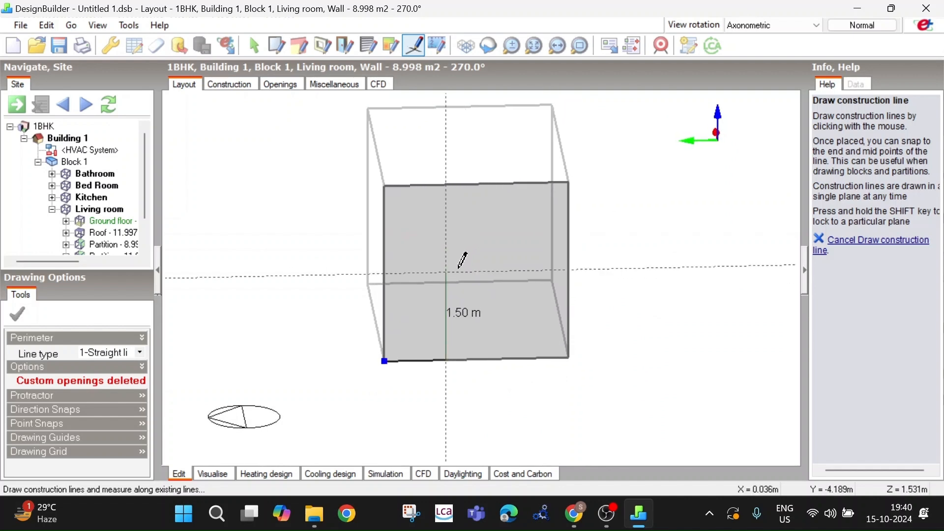
{"action": "left_click", "coordinate": [446, 241]}
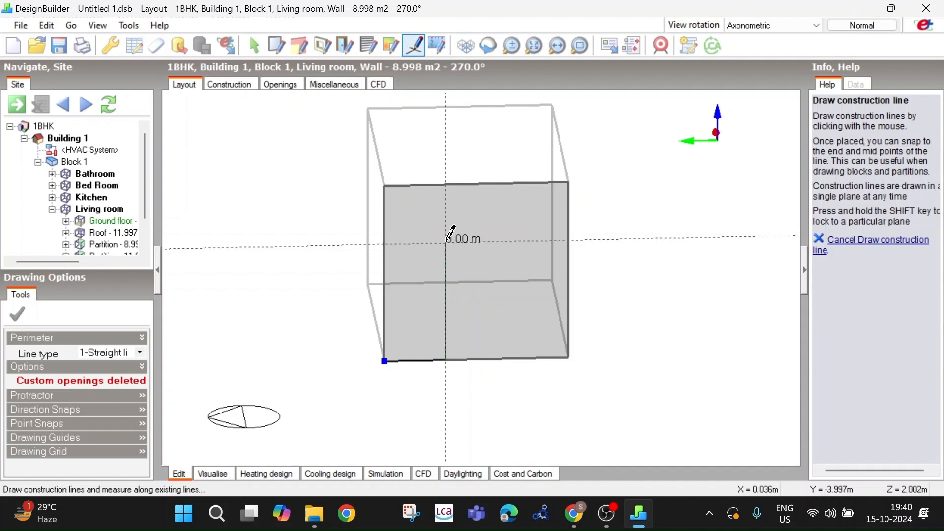
{"action": "left_click", "coordinate": [508, 242]}
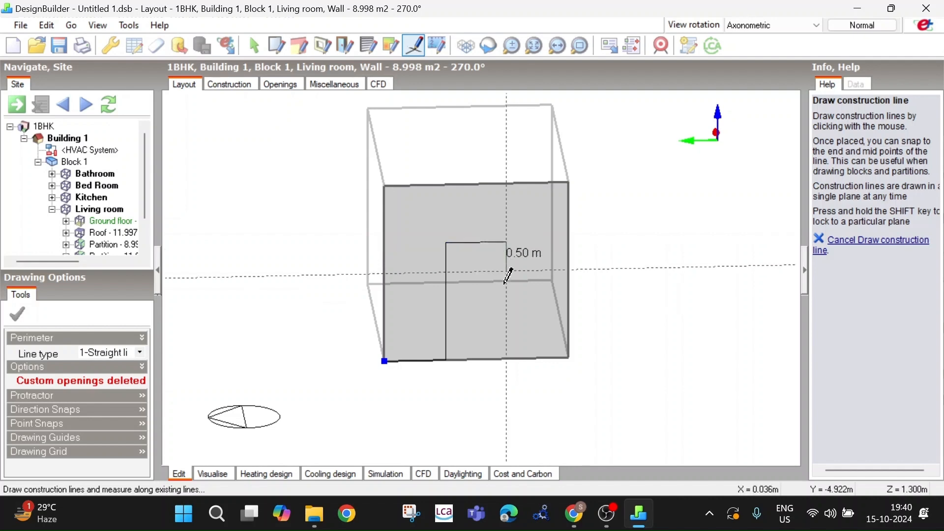
{"action": "left_click", "coordinate": [507, 359]}
{"action": "left_click", "coordinate": [568, 351]}
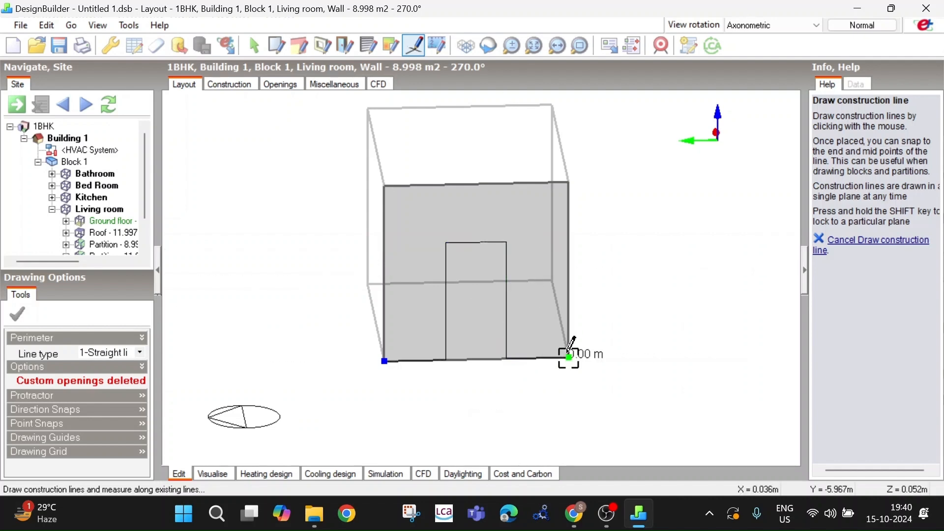
{"action": "right_click", "coordinate": [622, 301]}
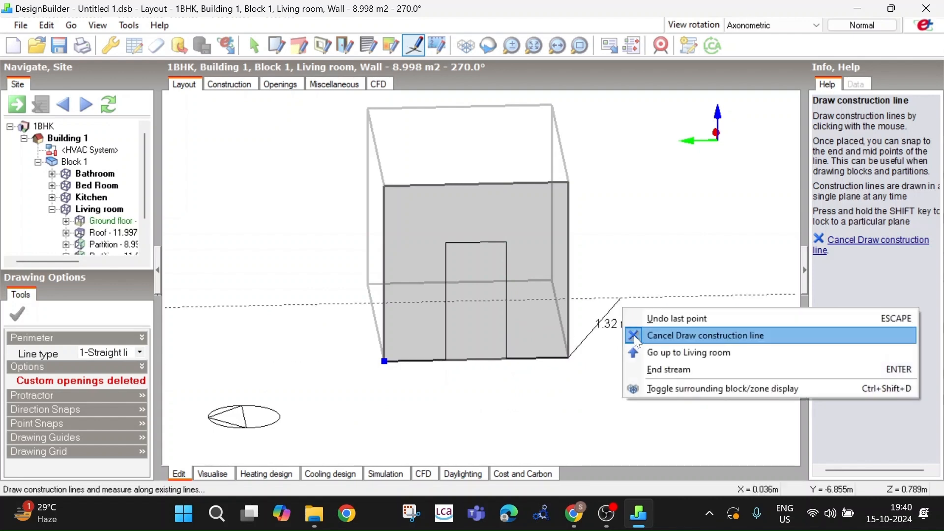
{"action": "left_click", "coordinate": [669, 336]}
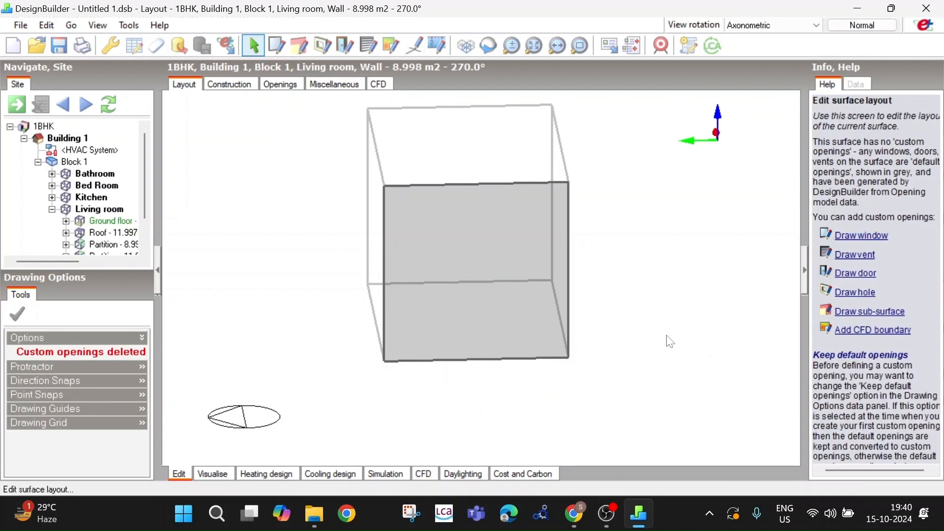
Draw a straight construction line along the wall's base, about 1.01 m from its lower corner
{"action": "left_click", "coordinate": [414, 45]}
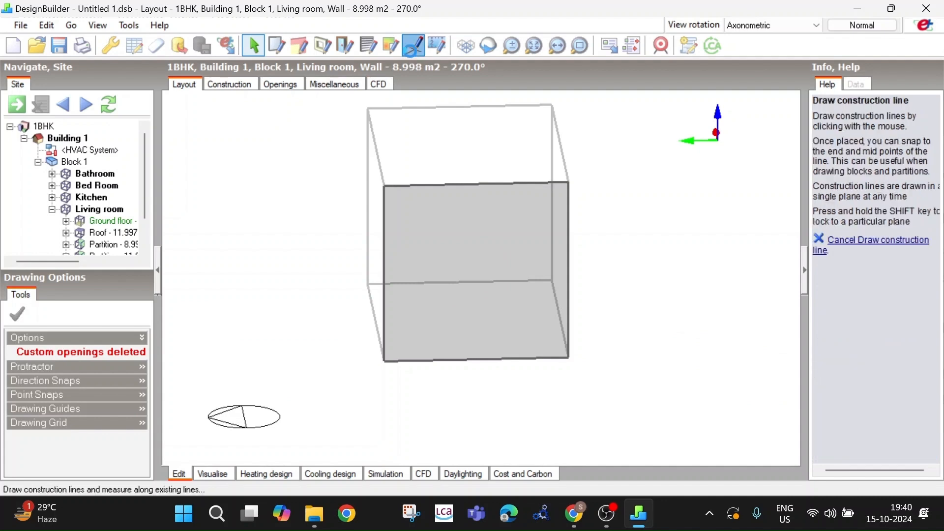
{"action": "left_click", "coordinate": [384, 362]}
{"action": "scroll", "coordinate": [439, 352], "scroll_direction": "up", "scroll_amount": 1}
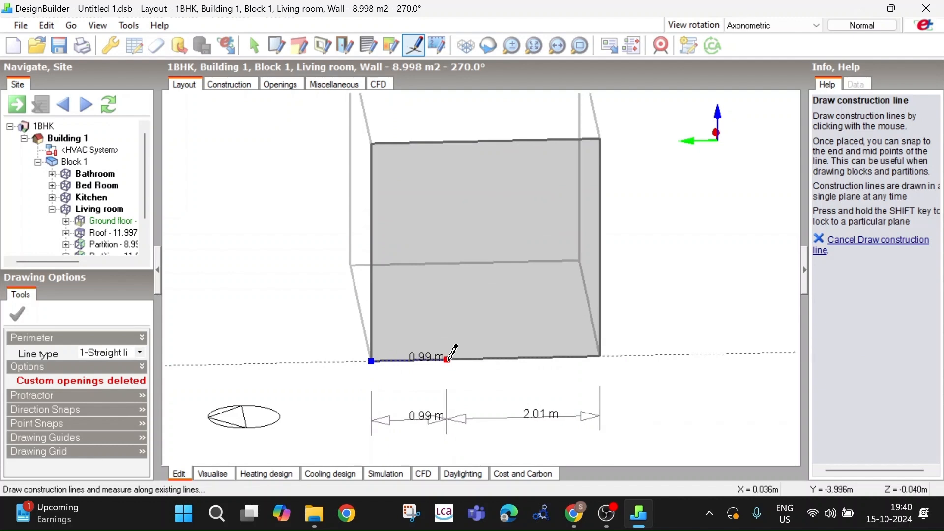
{"action": "scroll", "coordinate": [447, 358], "scroll_direction": "up", "scroll_amount": 1}
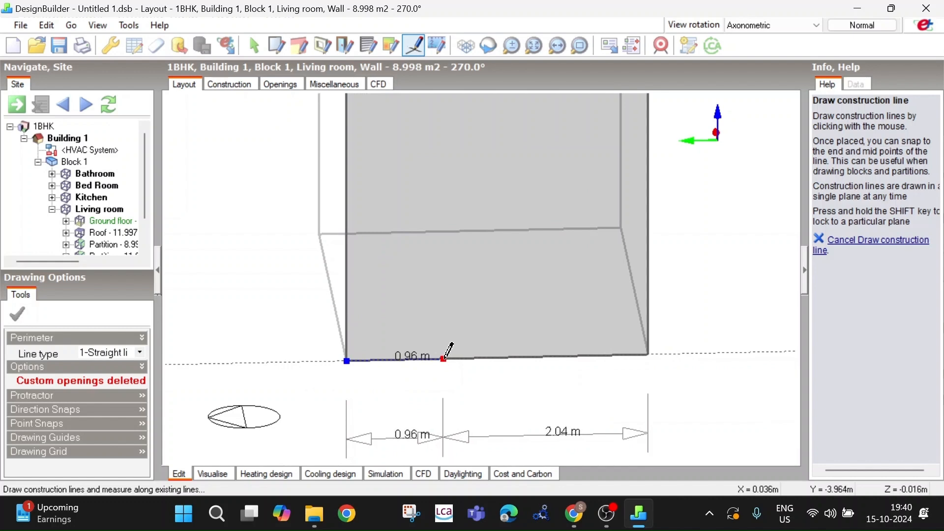
{"action": "scroll", "coordinate": [445, 357], "scroll_direction": "up", "scroll_amount": 1}
{"action": "scroll", "coordinate": [445, 357], "scroll_direction": "up", "scroll_amount": 1}
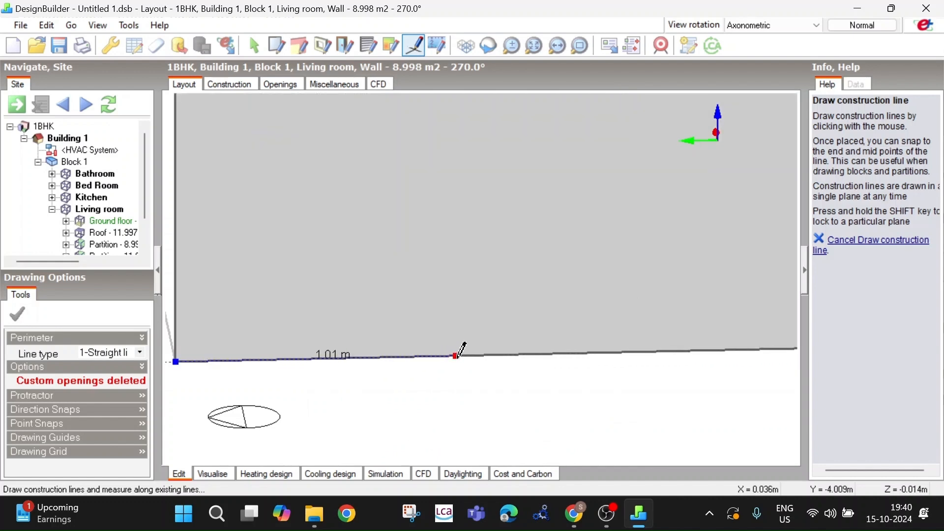
{"action": "left_click", "coordinate": [455, 355]}
Continue the construction line 2 m up, 1 m across, down to the base and along to the opposite corner, and end it
{"action": "scroll", "coordinate": [456, 340], "scroll_direction": "down", "scroll_amount": 1}
{"action": "scroll", "coordinate": [456, 304], "scroll_direction": "down", "scroll_amount": 1}
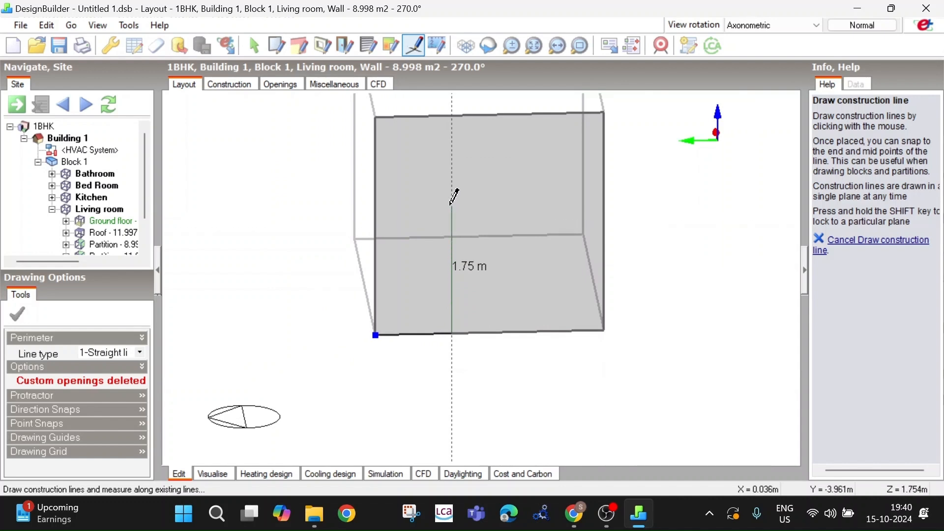
{"action": "scroll", "coordinate": [452, 203], "scroll_direction": "up", "scroll_amount": 1}
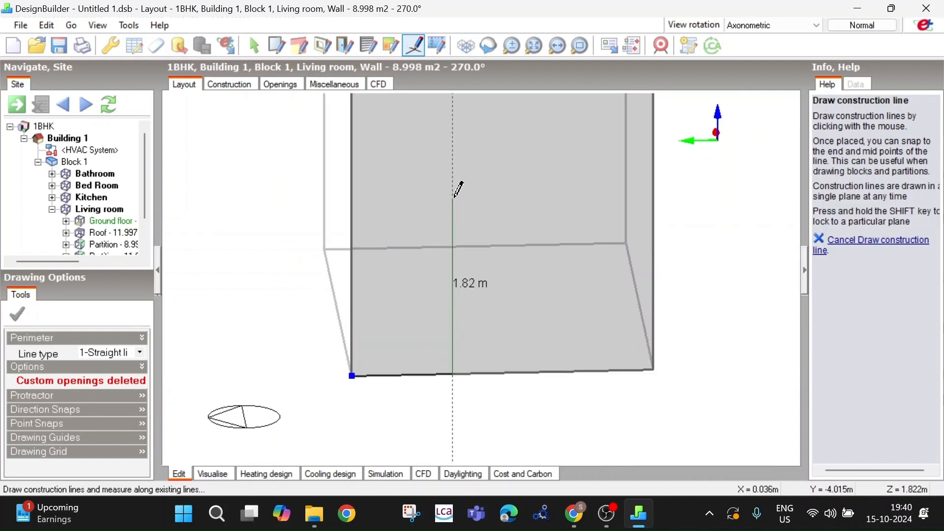
{"action": "type", "text": "2"}
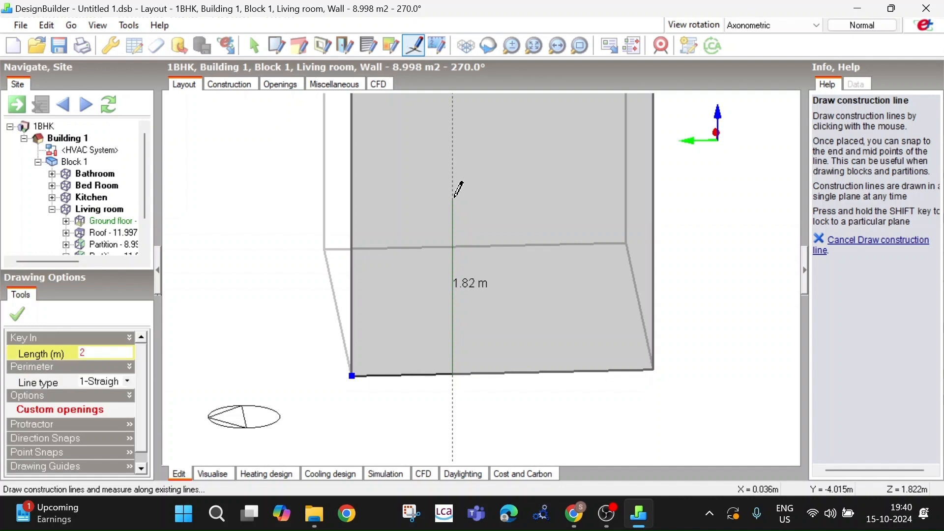
{"action": "key", "text": "Return"}
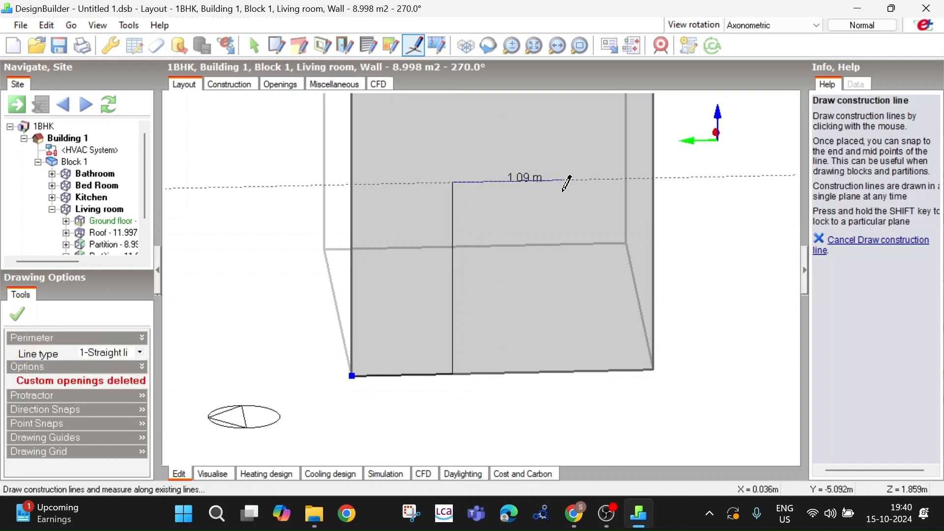
{"action": "type", "text": "1"}
{"action": "key", "text": "Return"}
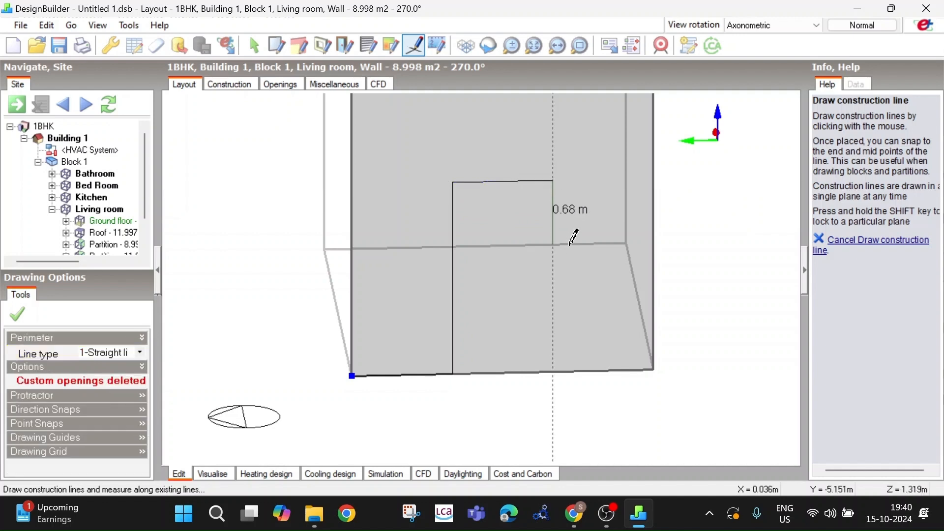
{"action": "left_click", "coordinate": [554, 372]}
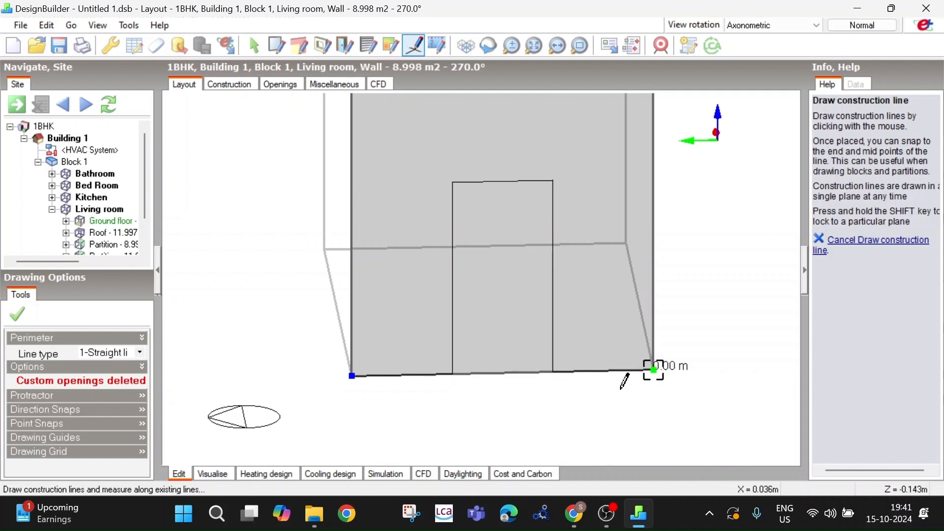
{"action": "left_click", "coordinate": [654, 370]}
{"action": "right_click", "coordinate": [585, 423]}
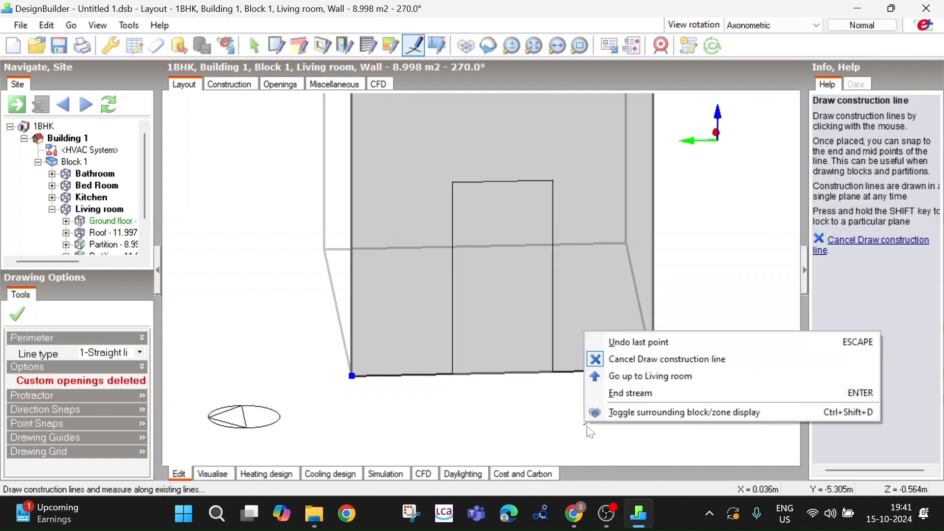
{"action": "left_click", "coordinate": [630, 392]}
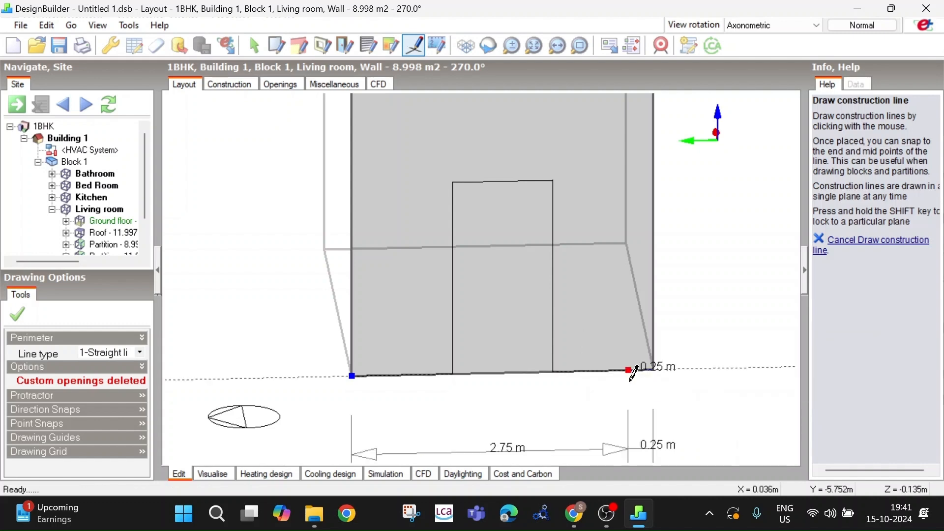
Try to draw an arc construction line with a 90° sweep and 10 segments, starting from the doorway outline's upper corner
{"action": "scroll", "coordinate": [633, 373], "scroll_direction": "down", "scroll_amount": 3}
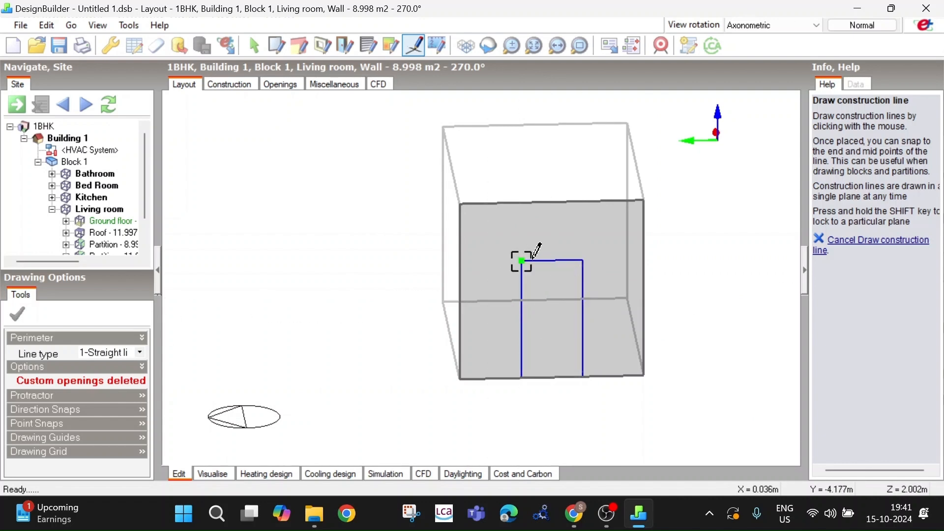
{"action": "left_click", "coordinate": [140, 352]}
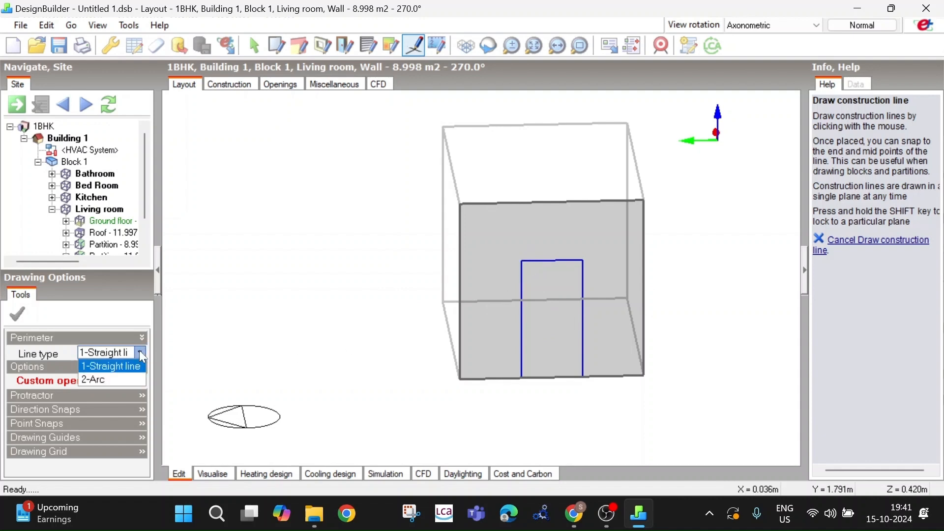
{"action": "left_click", "coordinate": [122, 380]}
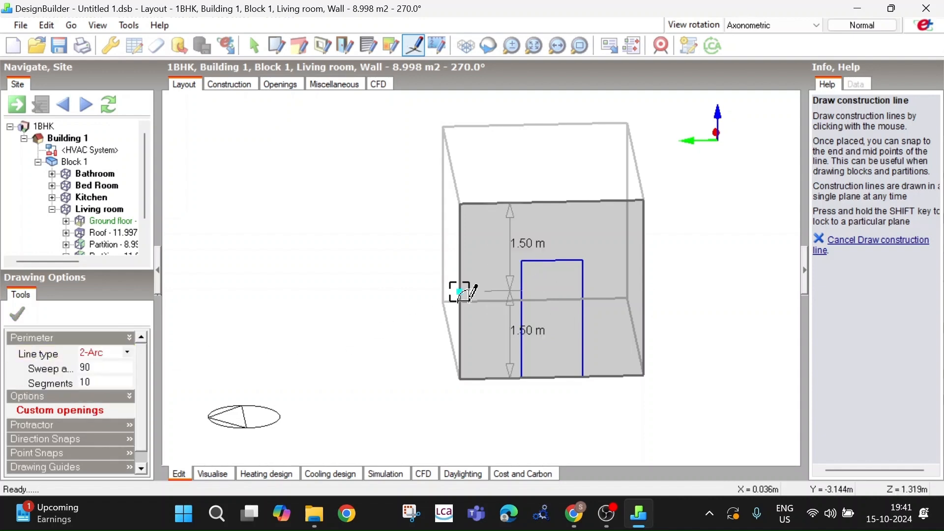
{"action": "left_click", "coordinate": [521, 260]}
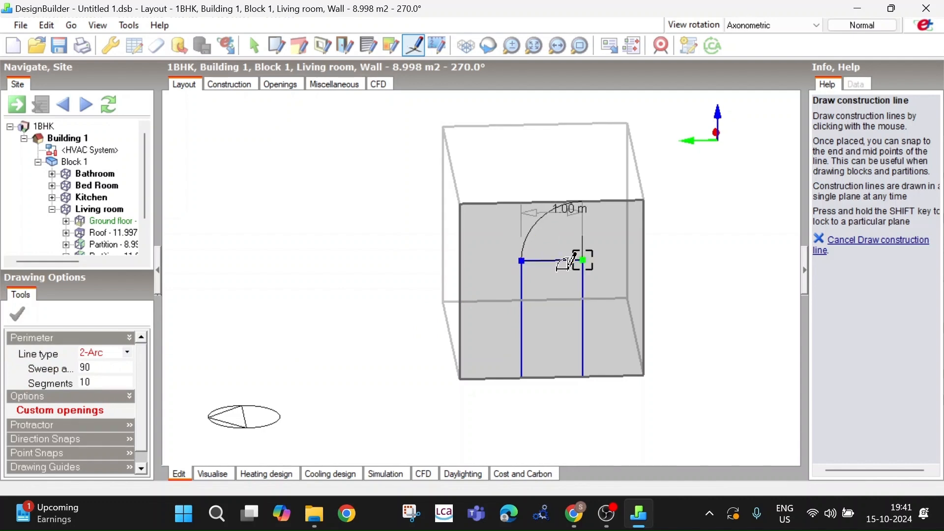
{"action": "left_click", "coordinate": [551, 260]}
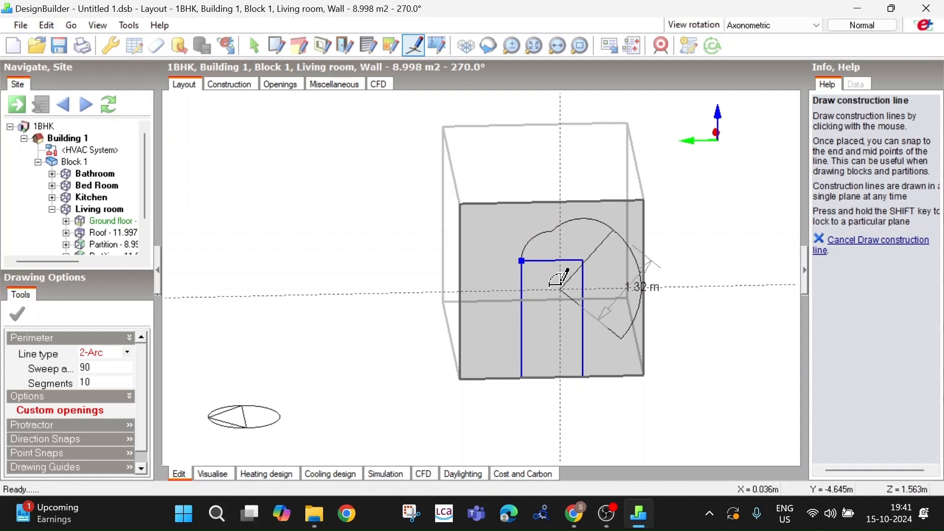
{"action": "key", "text": "Escape"}
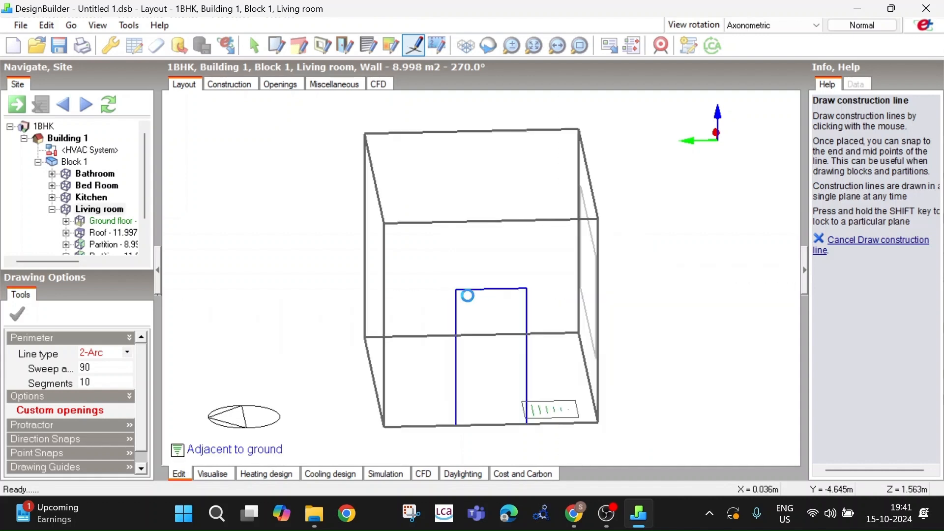
{"action": "scroll", "coordinate": [466, 242], "scroll_direction": "down", "scroll_amount": 2}
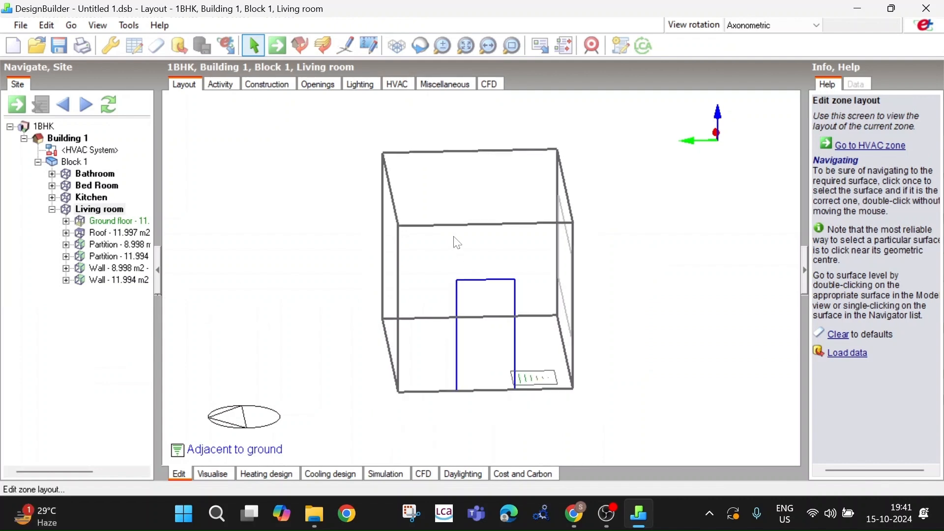
{"action": "left_click", "coordinate": [351, 48]}
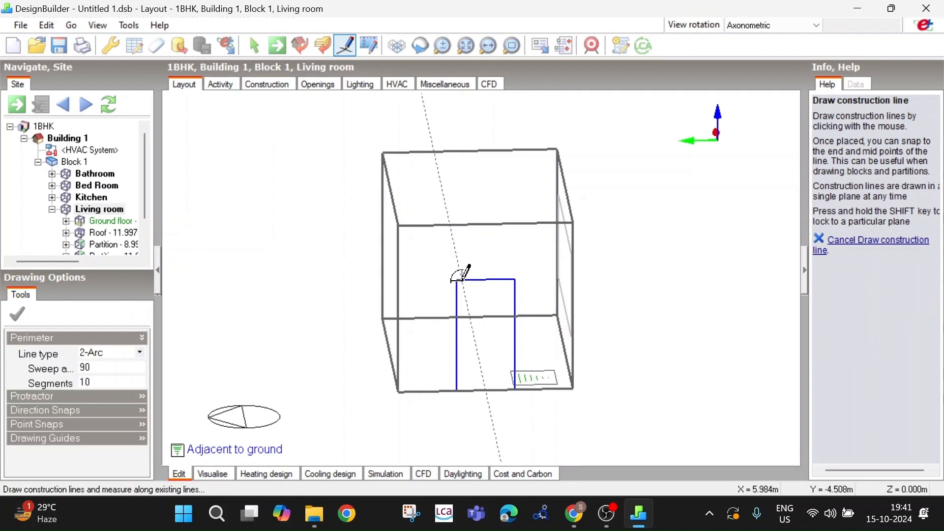
{"action": "scroll", "coordinate": [457, 278], "scroll_direction": "up", "scroll_amount": 1}
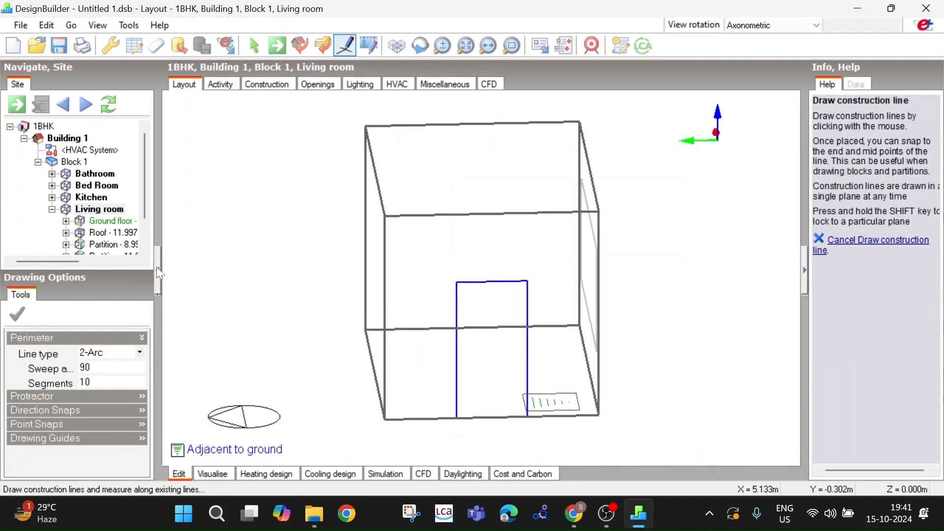
{"action": "right_click", "coordinate": [265, 212]}
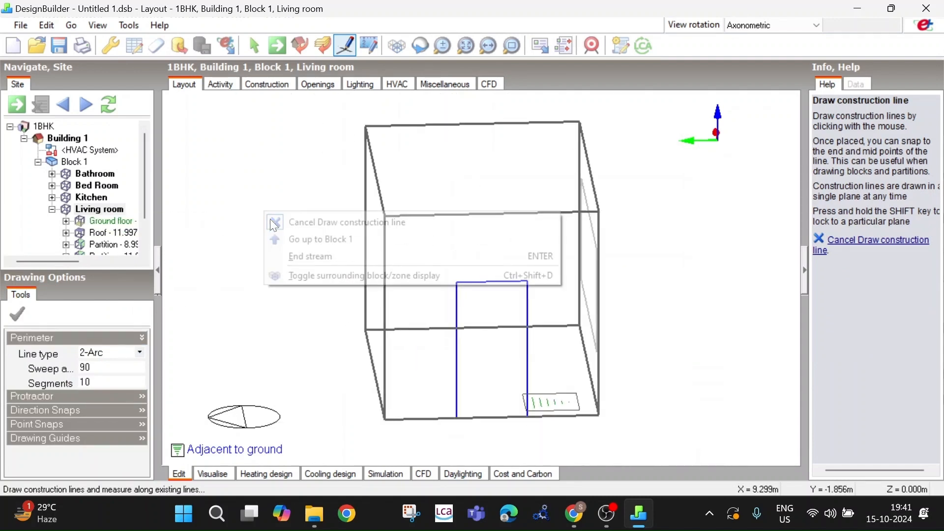
{"action": "left_click", "coordinate": [308, 226]}
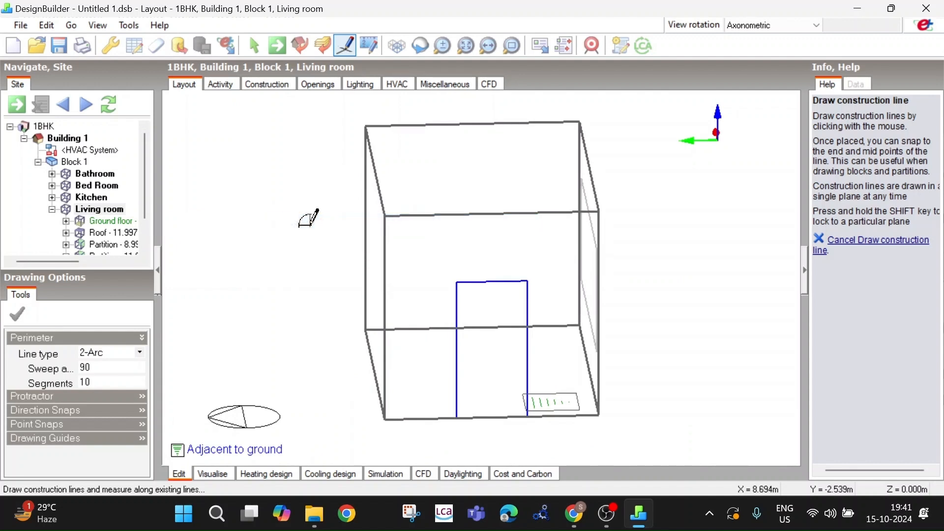
{"action": "middle_click_drag", "start_coordinate": [510, 265], "coordinate": [422, 271]}
{"action": "left_click", "coordinate": [345, 45]}
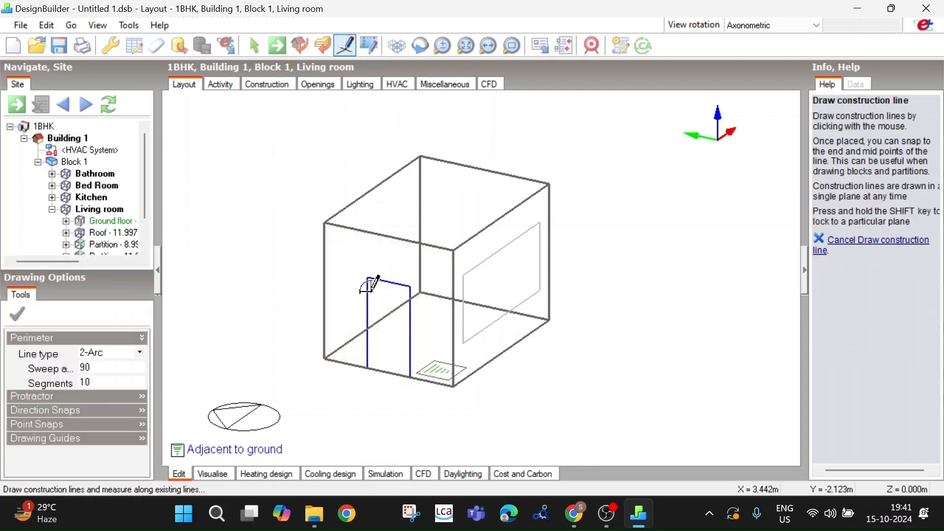
{"action": "middle_click_drag", "start_coordinate": [390, 272], "coordinate": [464, 290]}
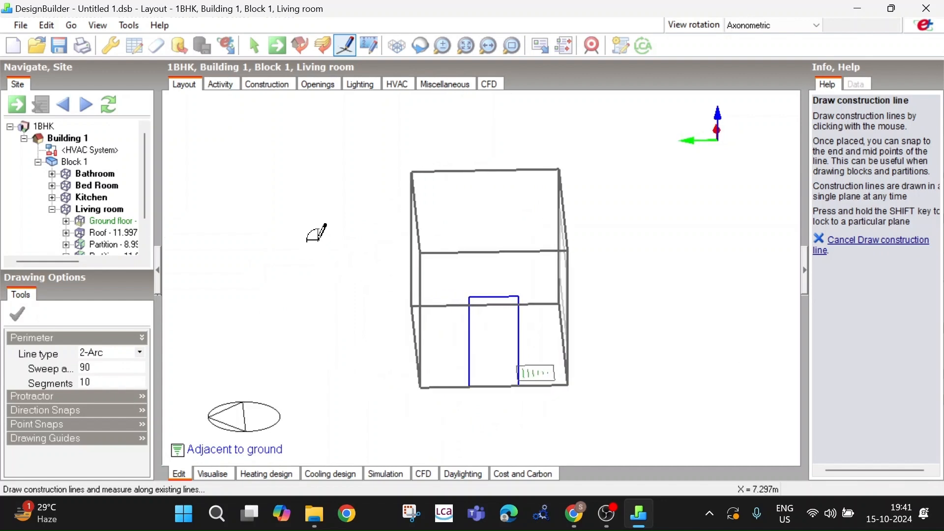
{"action": "right_click", "coordinate": [332, 237]}
{"action": "left_click", "coordinate": [376, 246]}
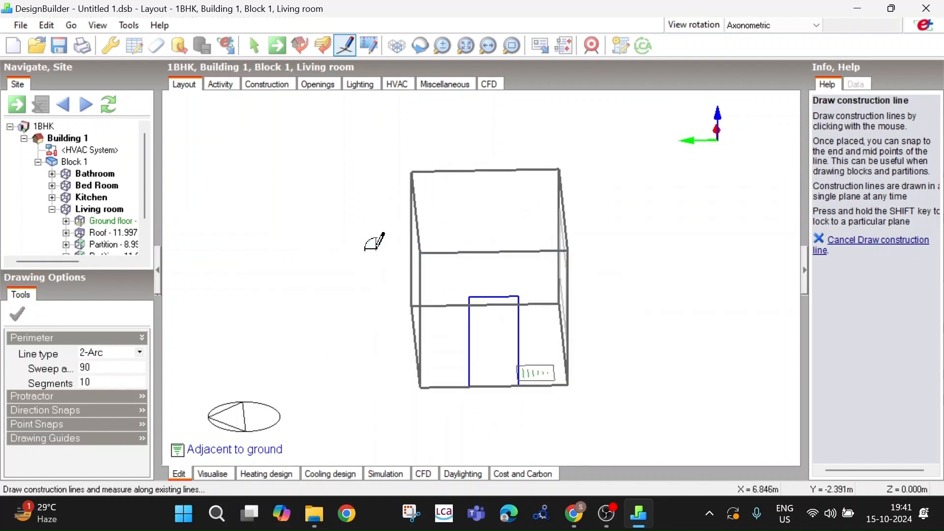
Reopen the living room wall containing the doorway outline at surface level for editing
{"action": "double_click", "coordinate": [472, 283]}
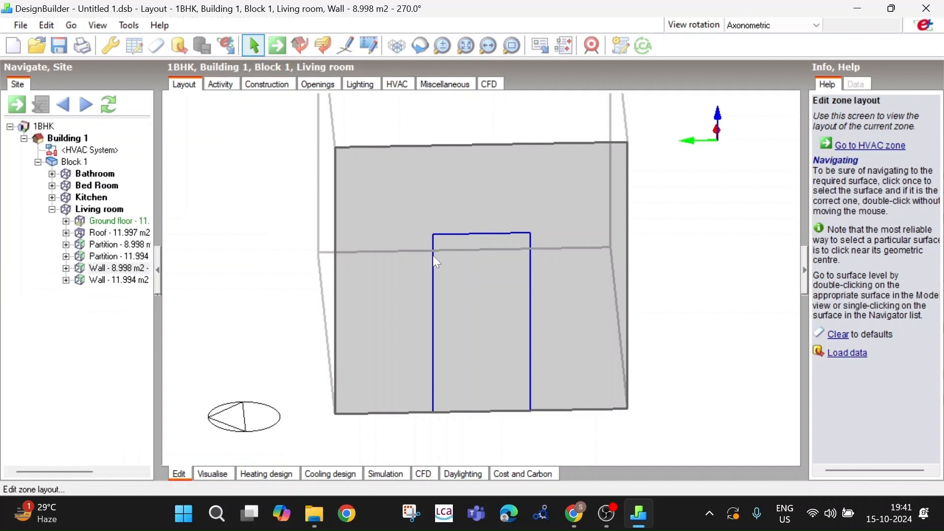
{"action": "middle_click_drag", "start_coordinate": [428, 222], "coordinate": [389, 232]}
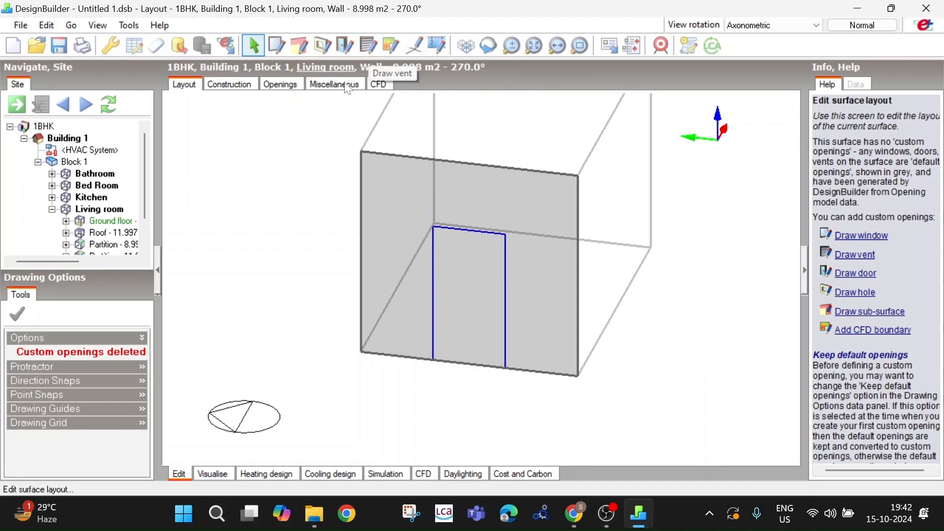
Draw an arc construction line with a 0.50 m radius across the top of the door outline
{"action": "left_click", "coordinate": [413, 45]}
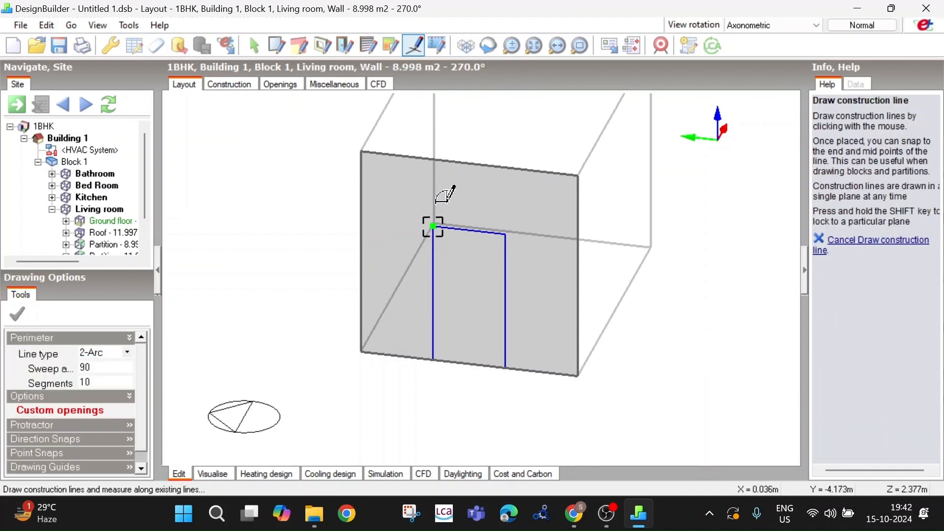
{"action": "left_click", "coordinate": [432, 226]}
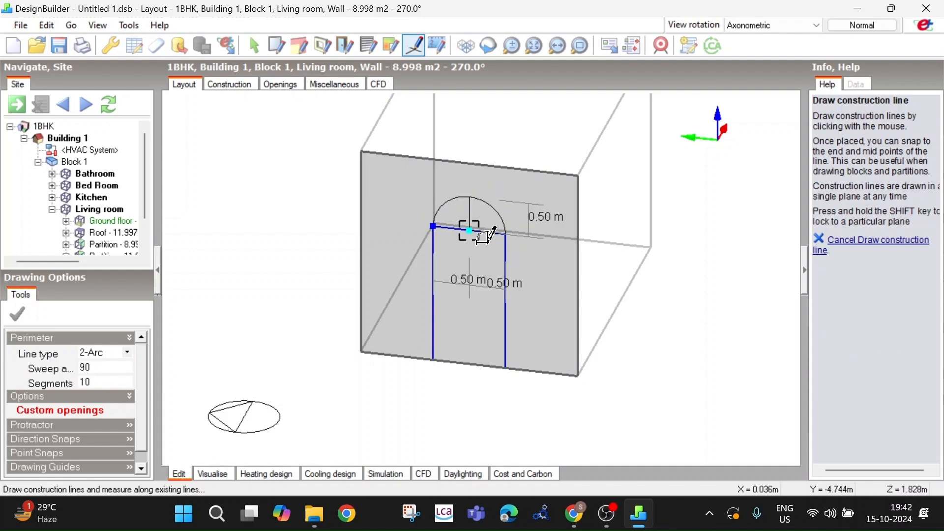
{"action": "left_click", "coordinate": [505, 232]}
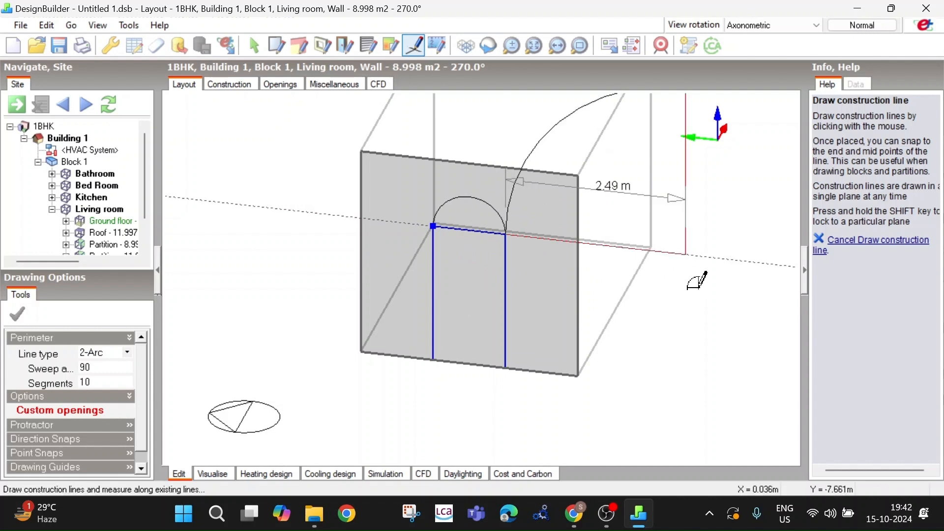
{"action": "right_click", "coordinate": [700, 289]}
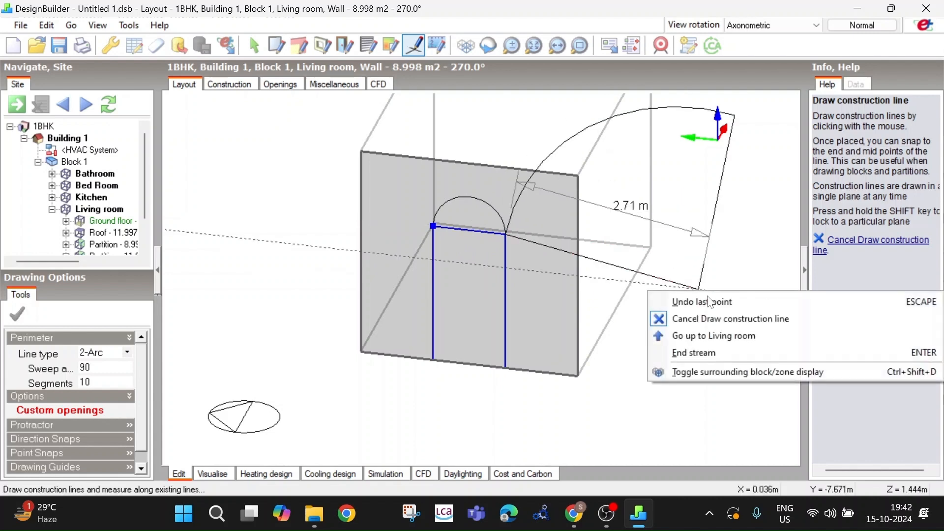
{"action": "left_click", "coordinate": [712, 353]}
{"action": "middle_click_drag", "start_coordinate": [552, 319], "coordinate": [615, 294]}
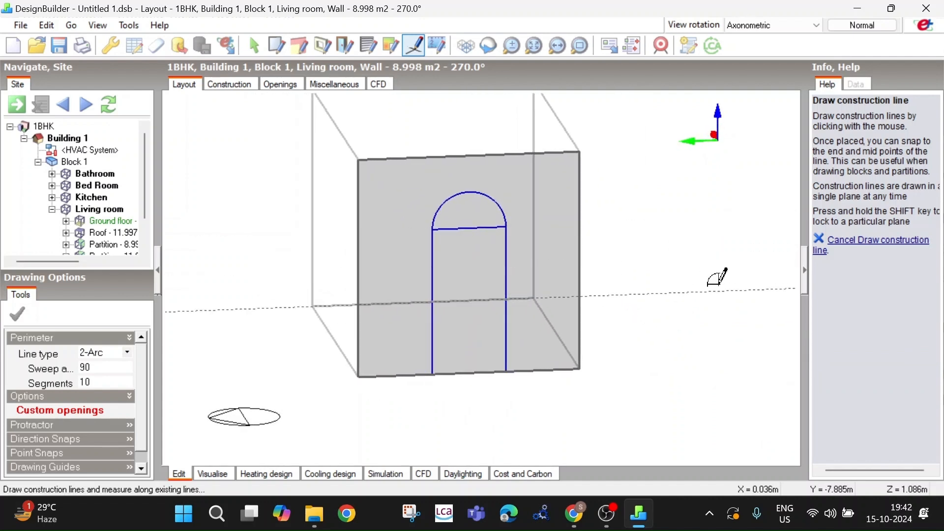
{"action": "scroll", "coordinate": [718, 278], "scroll_direction": "down", "scroll_amount": 1}
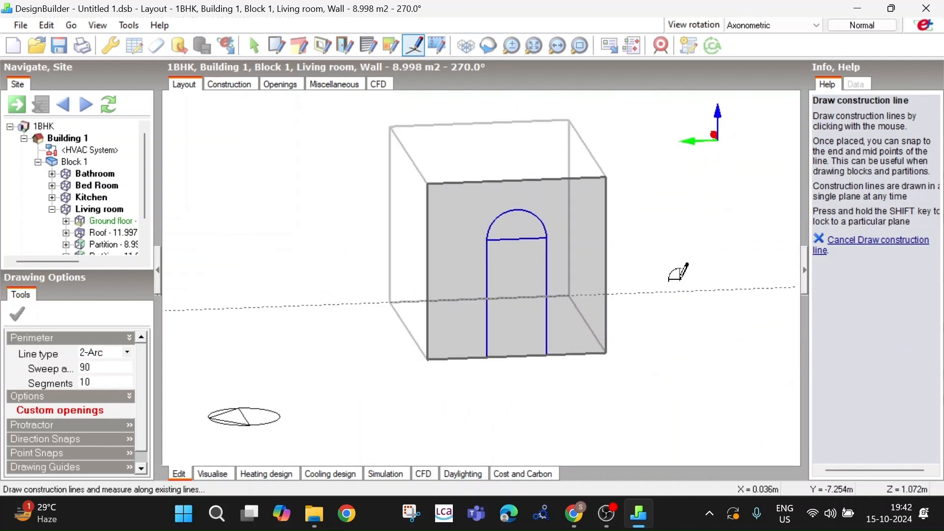
Try to draw a rectangular door inside the arched outline, and go back up to the living room zone
{"action": "left_click", "coordinate": [343, 47]}
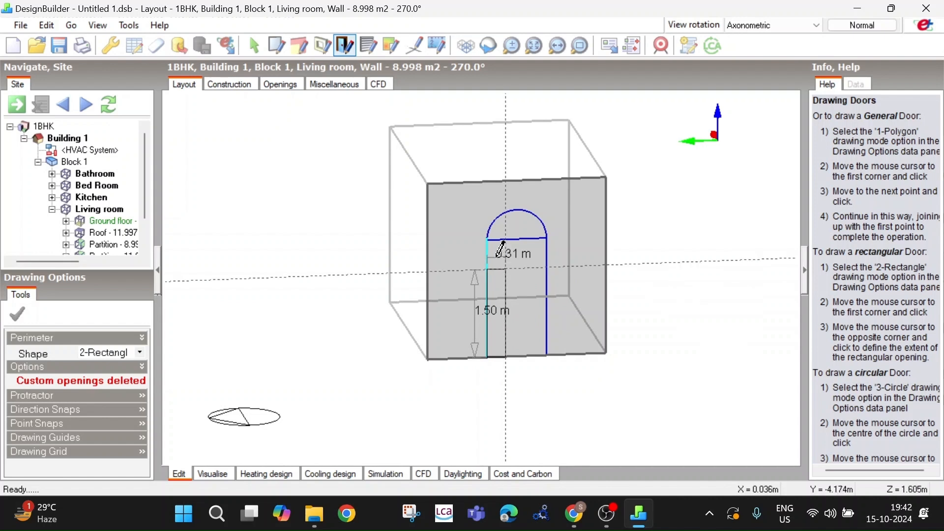
{"action": "scroll", "coordinate": [554, 234], "scroll_direction": "up", "scroll_amount": 5}
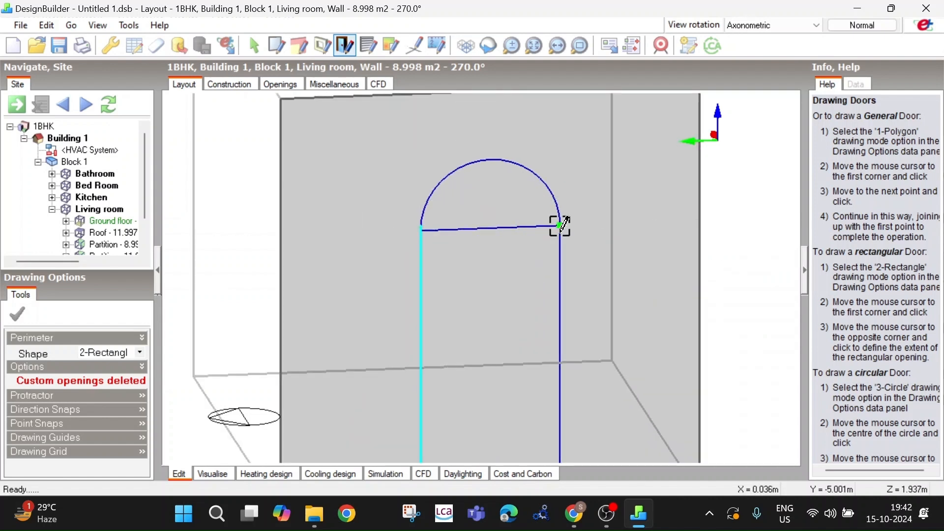
{"action": "scroll", "coordinate": [562, 229], "scroll_direction": "down", "scroll_amount": 5}
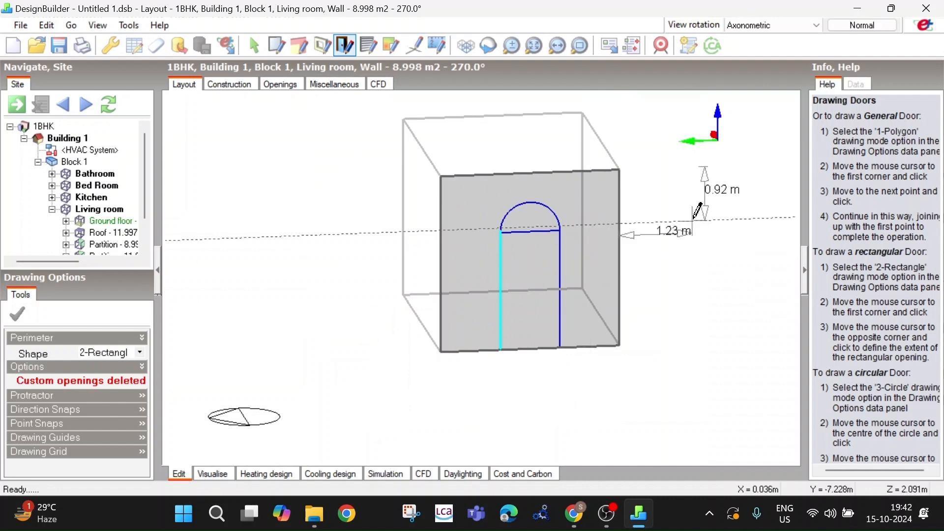
{"action": "right_click", "coordinate": [648, 220]}
{"action": "left_click", "coordinate": [697, 245]}
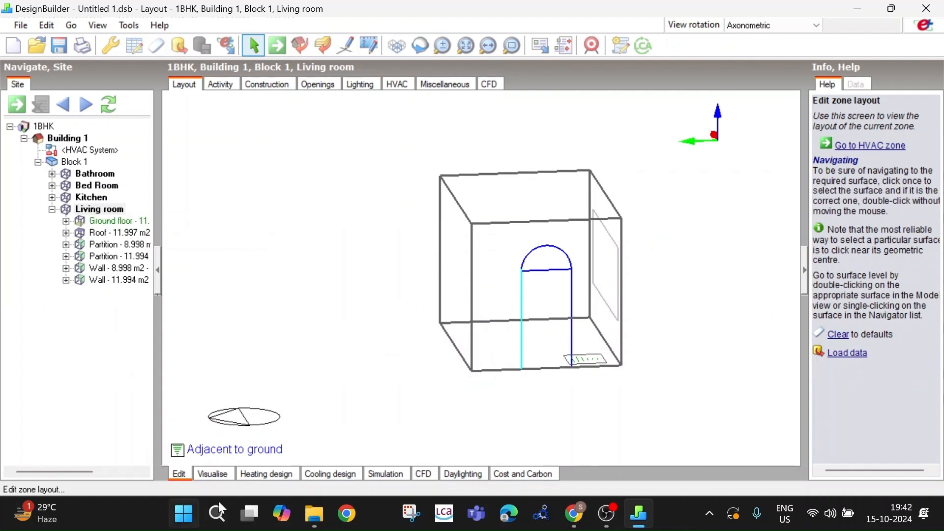
Show the whole building in the visualisation view and examine the door area of the front wall
{"action": "left_click", "coordinate": [67, 139]}
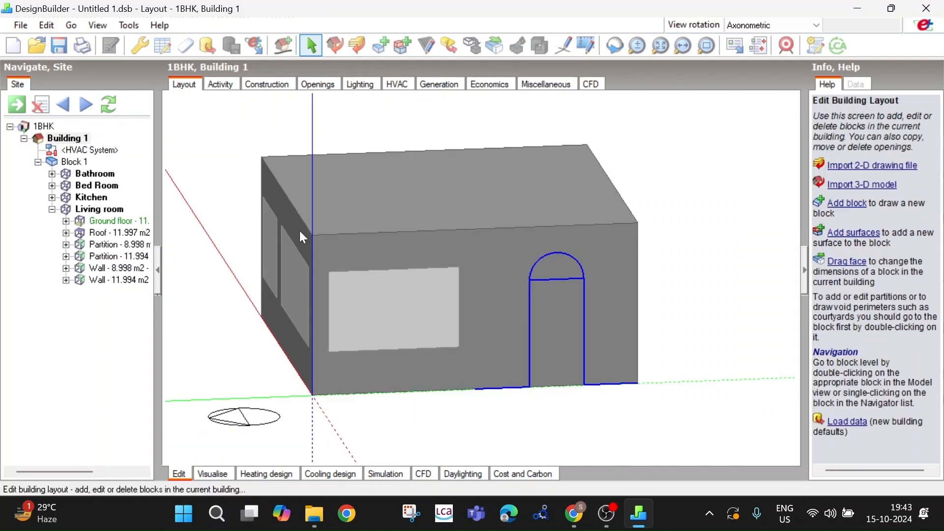
{"action": "middle_click_drag", "start_coordinate": [330, 292], "coordinate": [267, 301]}
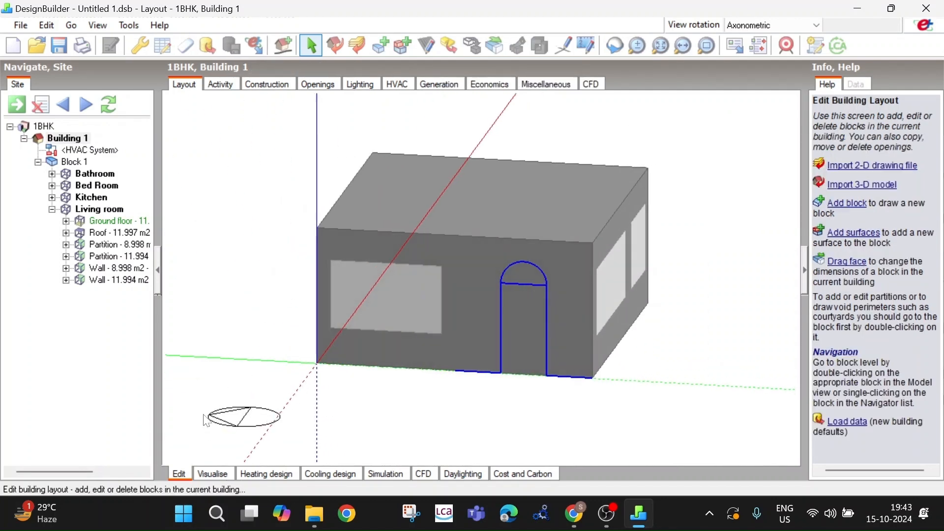
{"action": "left_click", "coordinate": [222, 470]}
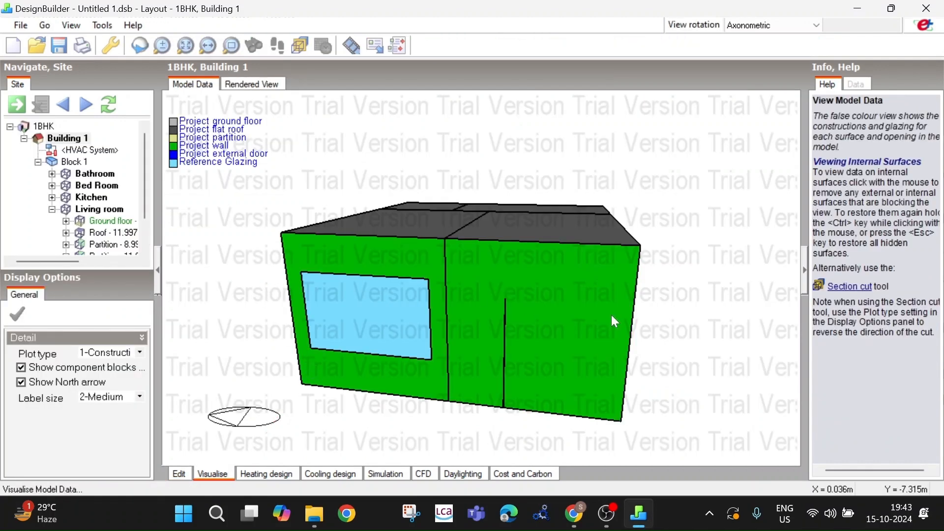
{"action": "middle_click_drag", "start_coordinate": [573, 320], "coordinate": [542, 343]}
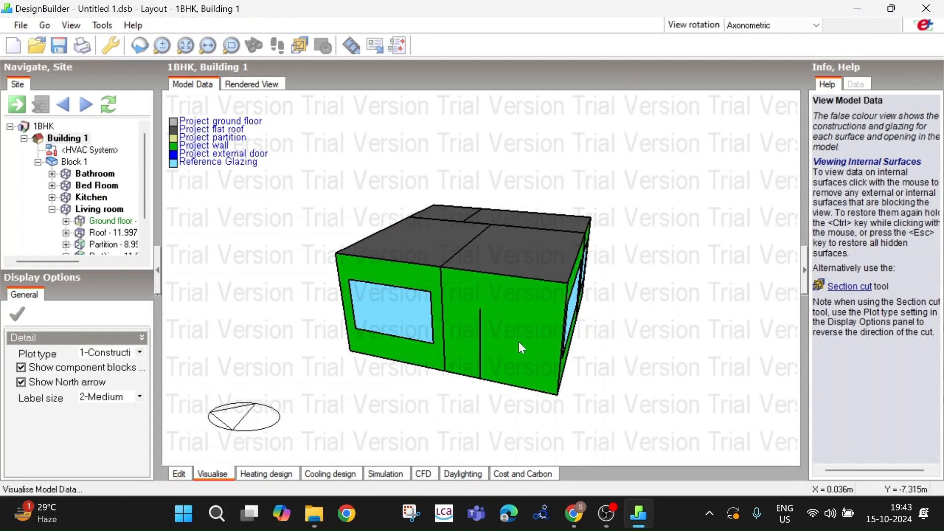
Return to editing the model and open the living room's external wall with the arched outline
{"action": "left_click", "coordinate": [183, 475]}
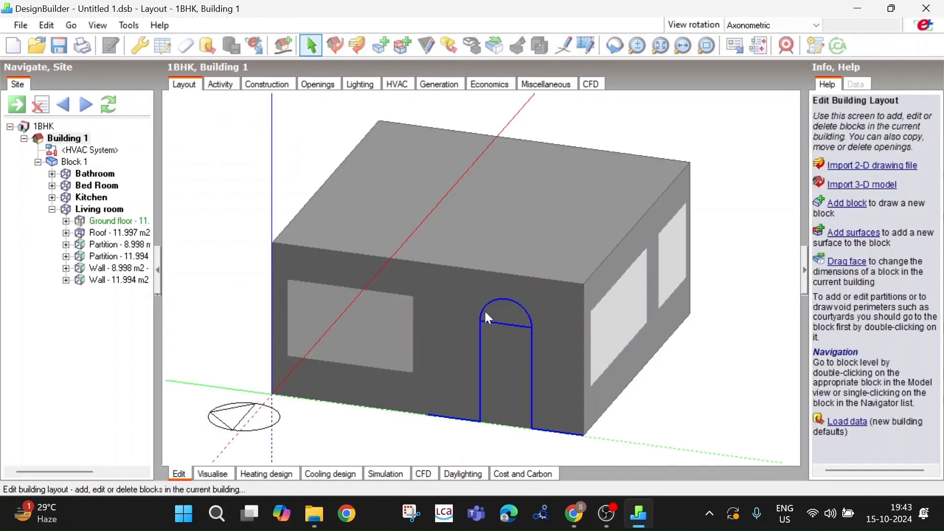
{"action": "left_click", "coordinate": [99, 209]}
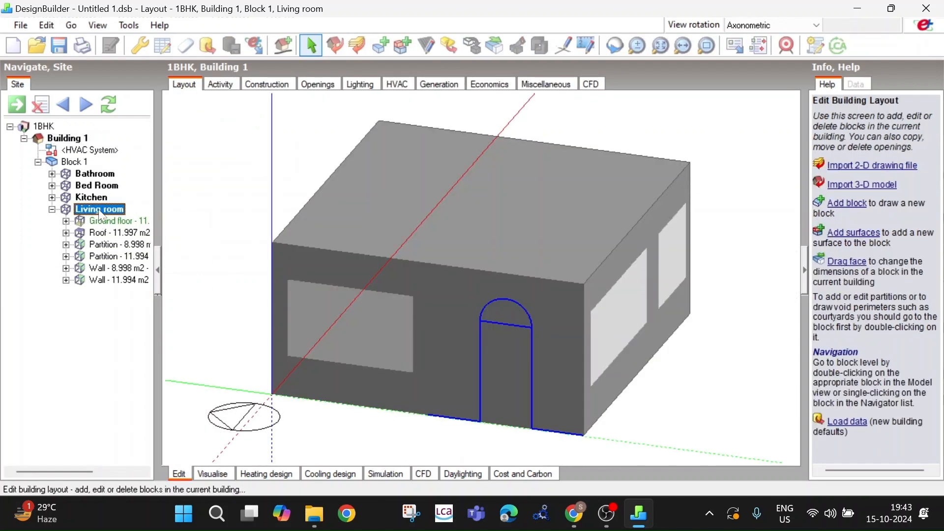
{"action": "double_click", "coordinate": [508, 286]}
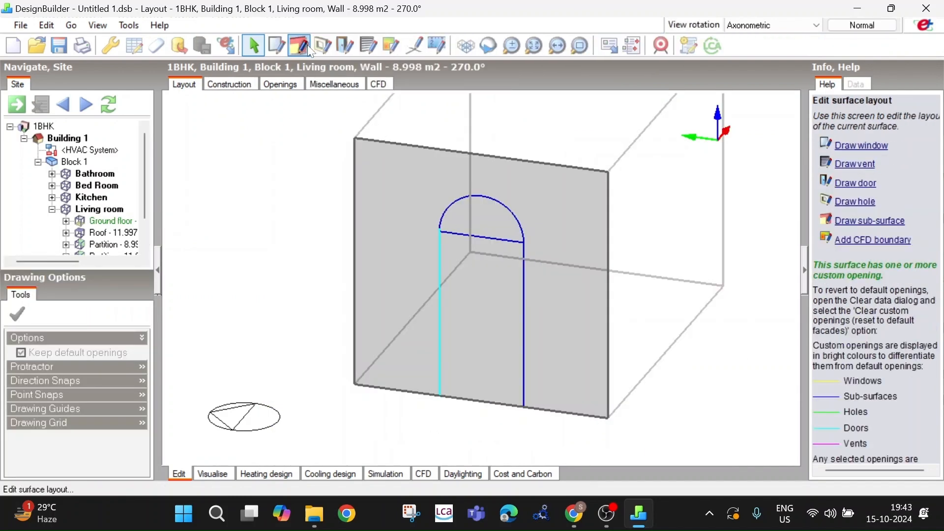
{"action": "left_click", "coordinate": [342, 45]}
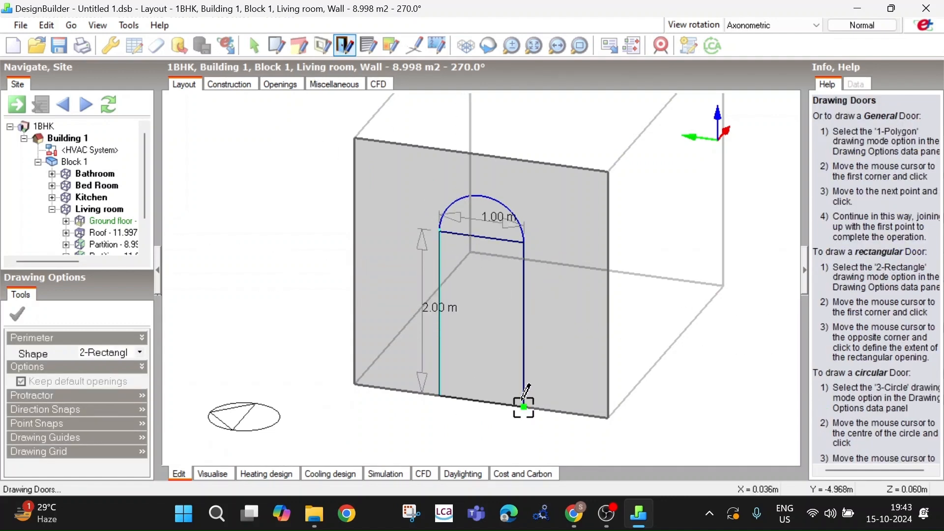
{"action": "mouse_move", "coordinate": [432, 405]}
{"action": "middle_mouse_down"}
{"action": "mouse_move", "coordinate": [367, 437]}
{"action": "mouse_move", "coordinate": [326, 435]}
{"action": "middle_mouse_up"}
{"action": "right_click", "coordinate": [316, 243]}
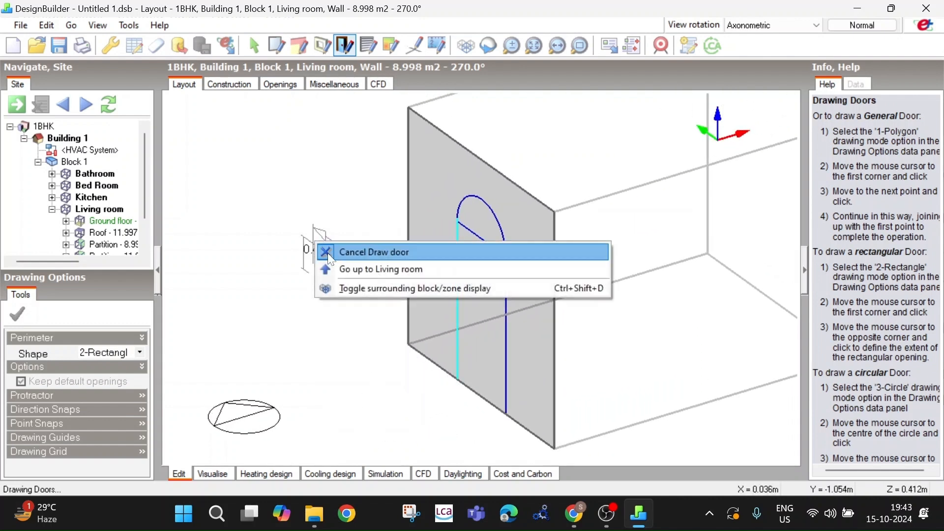
{"action": "left_click", "coordinate": [364, 255]}
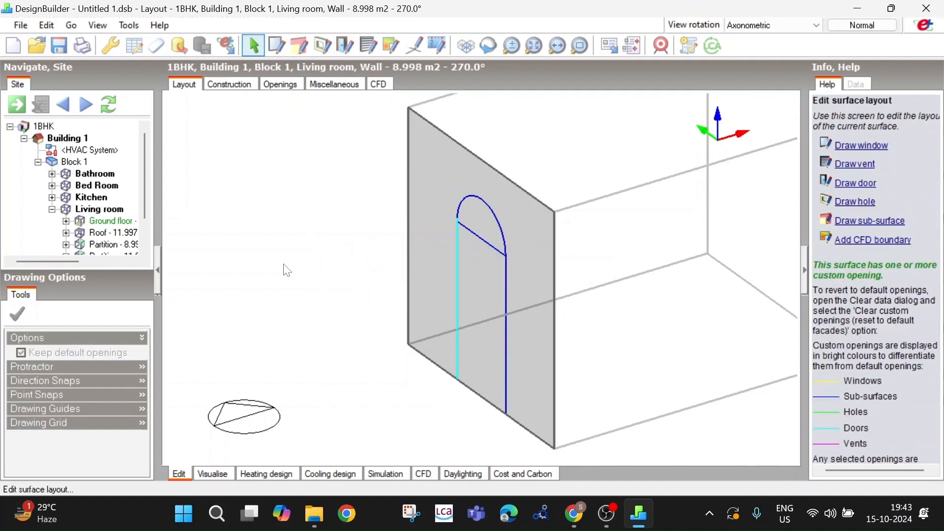
Delete two construction segments from the left part of the arch
{"action": "scroll", "coordinate": [287, 271], "scroll_direction": "up", "scroll_amount": 6}
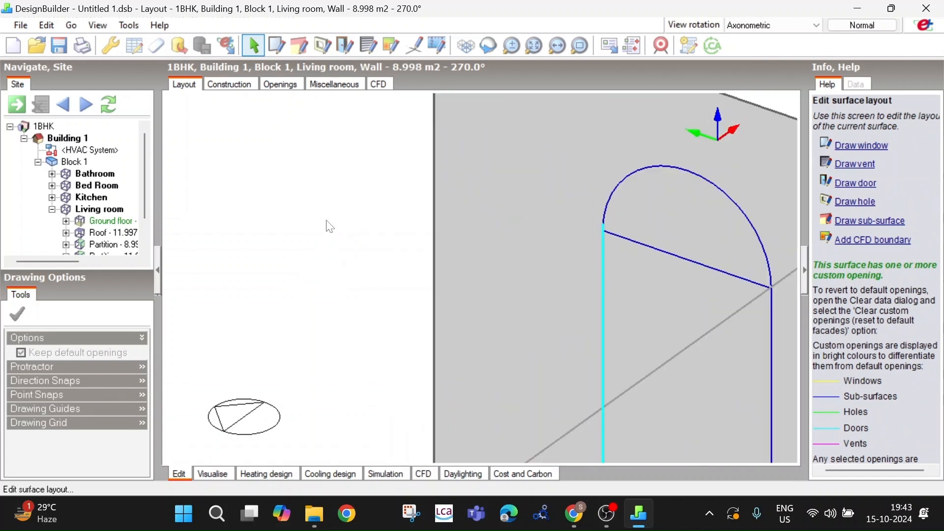
{"action": "left_click", "coordinate": [620, 180]}
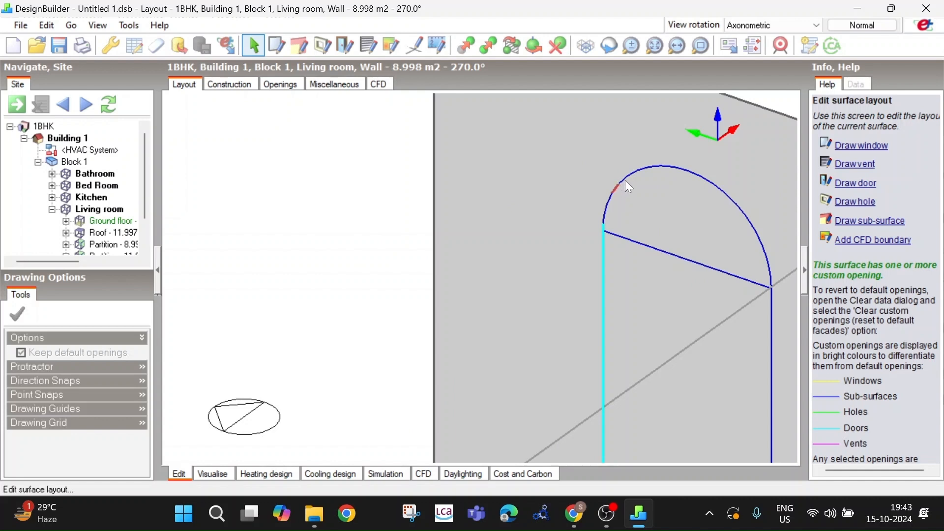
{"action": "key", "text": "Delete"}
{"action": "left_click", "coordinate": [607, 206]}
{"action": "key", "text": "Delete"}
{"action": "scroll", "coordinate": [645, 255], "scroll_direction": "up", "scroll_amount": 2}
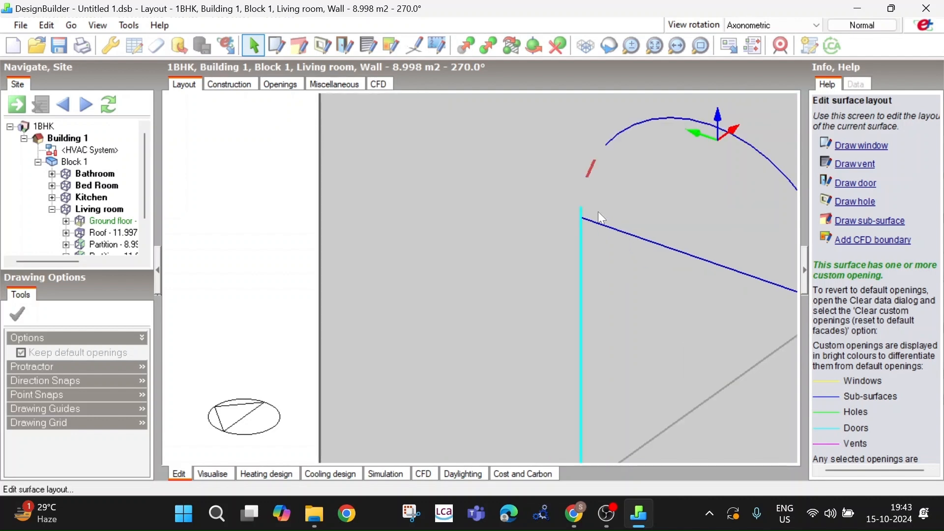
Try to delete the vertical line along the left side of the door outline, and clear the selection
{"action": "left_click", "coordinate": [580, 225]}
{"action": "right_click", "coordinate": [582, 225]}
{"action": "left_click", "coordinate": [582, 211]}
{"action": "right_click", "coordinate": [582, 215]}
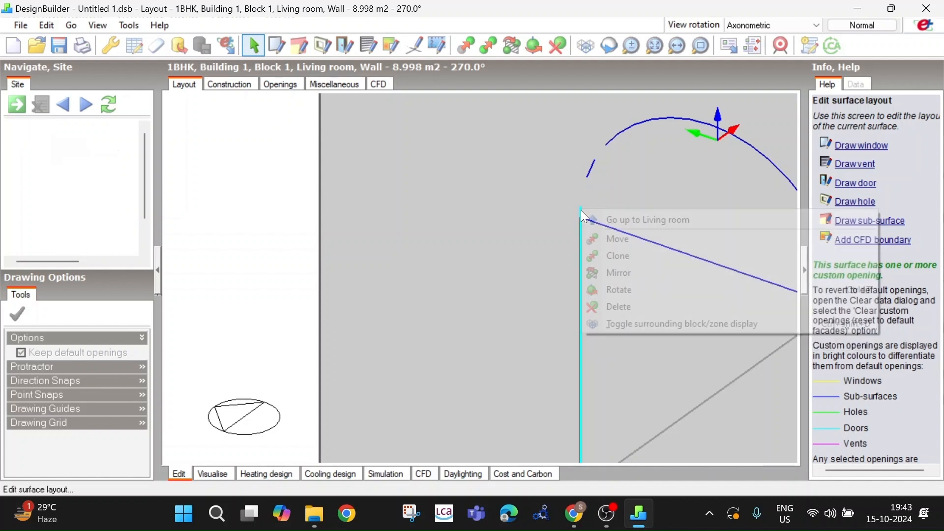
{"action": "left_click", "coordinate": [634, 309]}
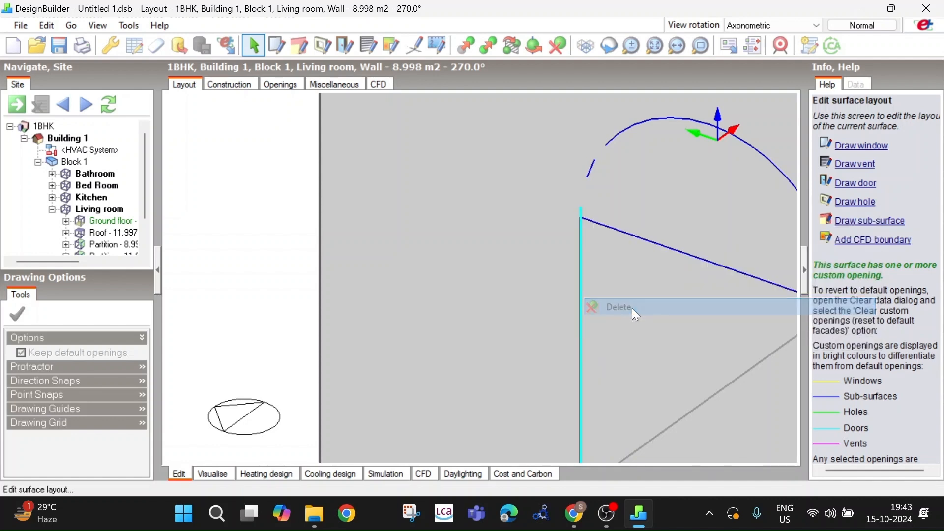
{"action": "left_click", "coordinate": [582, 219]}
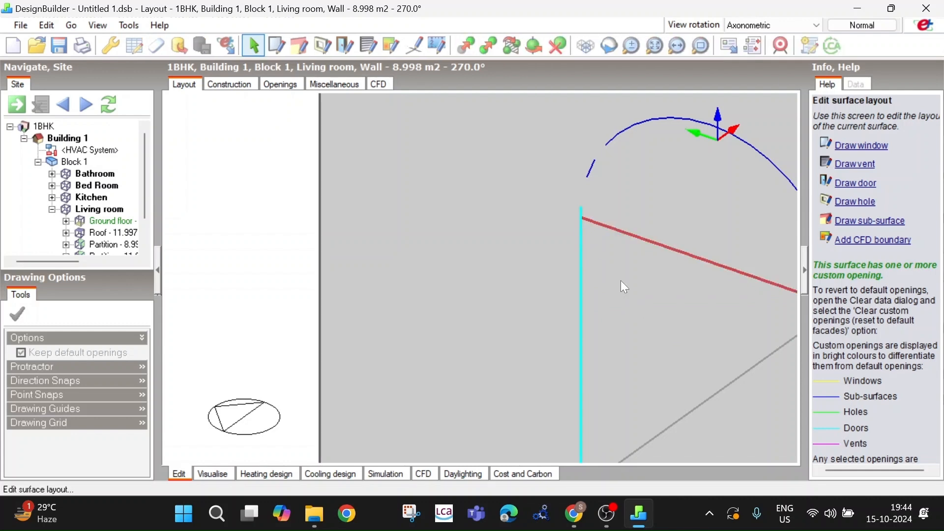
{"action": "scroll", "coordinate": [621, 280], "scroll_direction": "down", "scroll_amount": 5}
{"action": "left_click", "coordinate": [415, 269]}
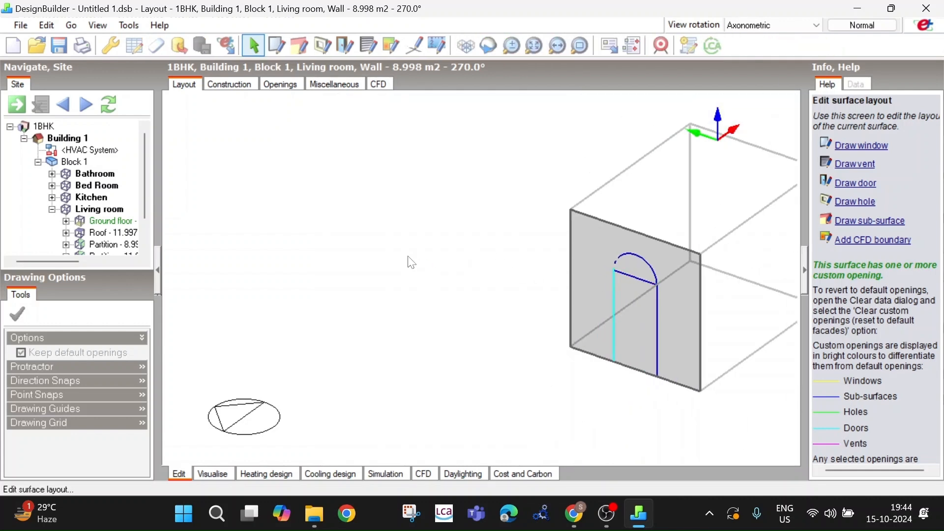
{"action": "right_click", "coordinate": [418, 252]}
{"action": "left_click", "coordinate": [394, 237]}
Draw a straight construction line down the door outline's left side, from its top corner to the wall base
{"action": "mouse_move", "coordinate": [417, 272]}
{"action": "middle_mouse_down"}
{"action": "mouse_move", "coordinate": [485, 279]}
{"action": "mouse_move", "coordinate": [441, 299]}
{"action": "middle_mouse_up"}
{"action": "left_click", "coordinate": [416, 46]}
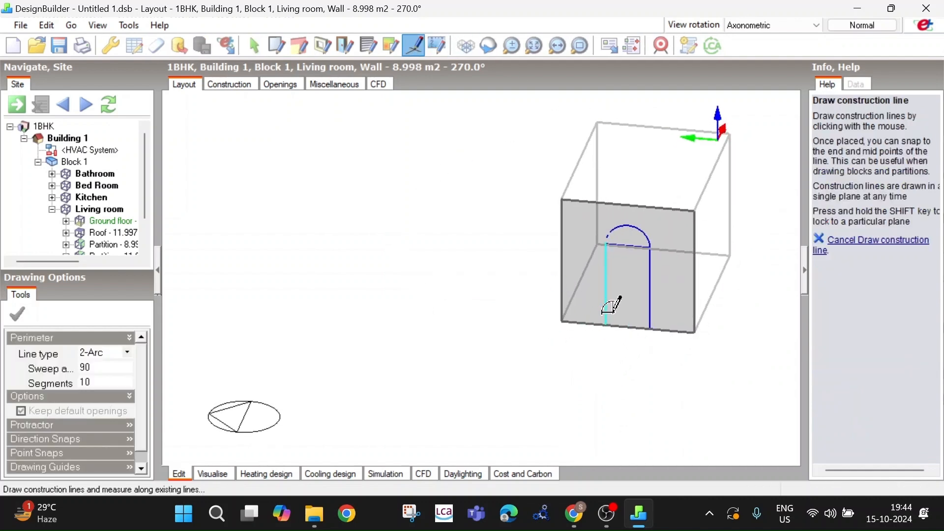
{"action": "scroll", "coordinate": [614, 310], "scroll_direction": "up", "scroll_amount": 4}
{"action": "scroll", "coordinate": [608, 297], "scroll_direction": "down", "scroll_amount": 2}
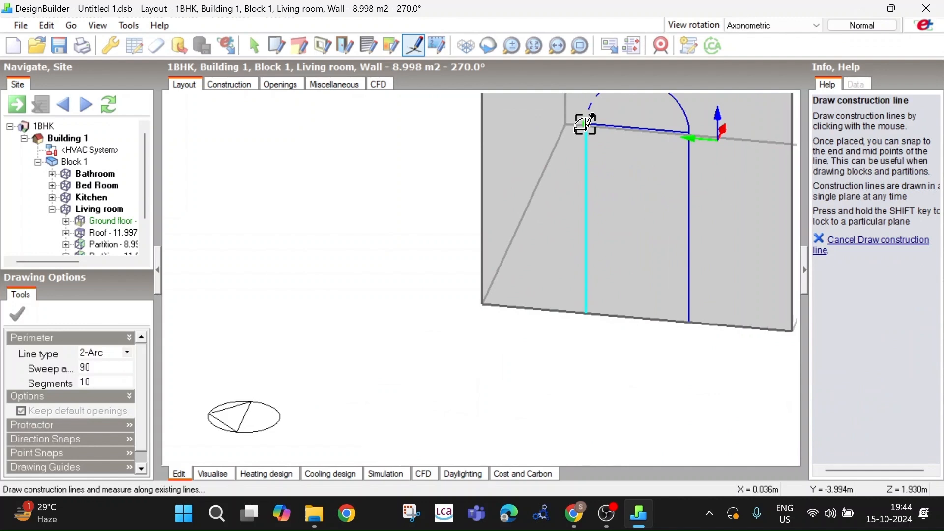
{"action": "scroll", "coordinate": [584, 116], "scroll_direction": "up", "scroll_amount": 2}
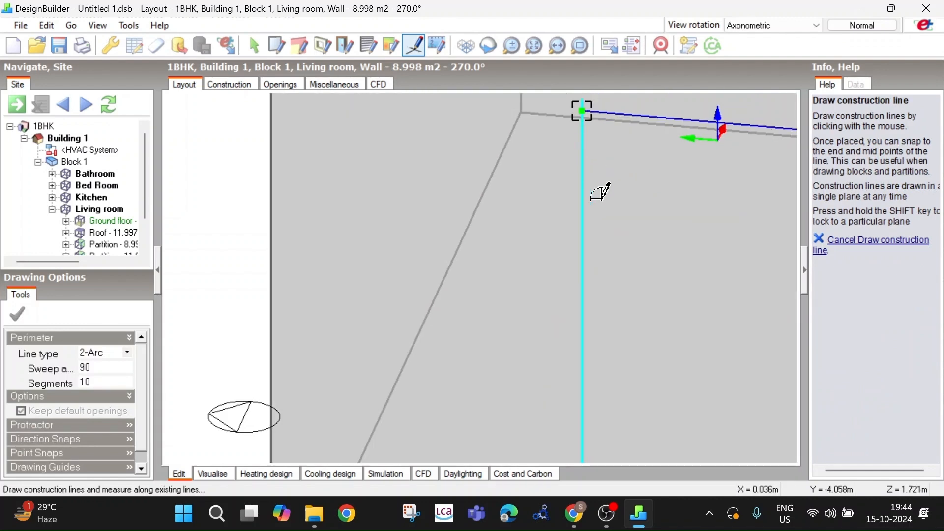
{"action": "left_click", "coordinate": [582, 111]}
{"action": "scroll", "coordinate": [587, 257], "scroll_direction": "down", "scroll_amount": 4}
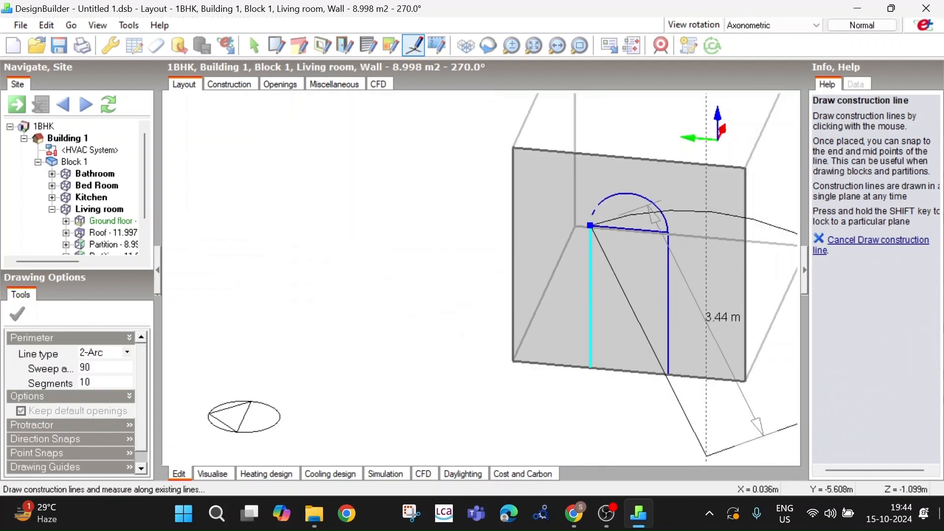
{"action": "left_click", "coordinate": [127, 352]}
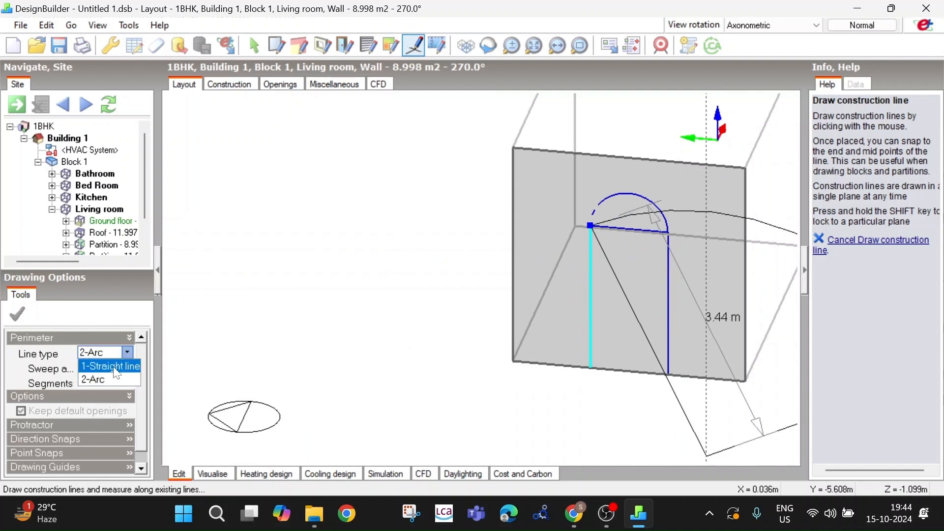
{"action": "left_click", "coordinate": [116, 367]}
{"action": "left_click", "coordinate": [590, 367]}
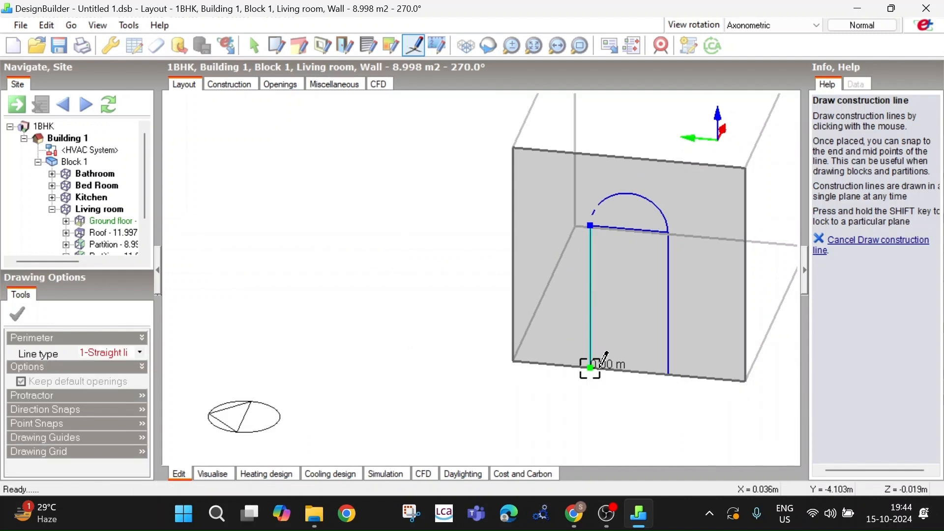
{"action": "right_click", "coordinate": [359, 344]}
{"action": "left_click", "coordinate": [408, 399]}
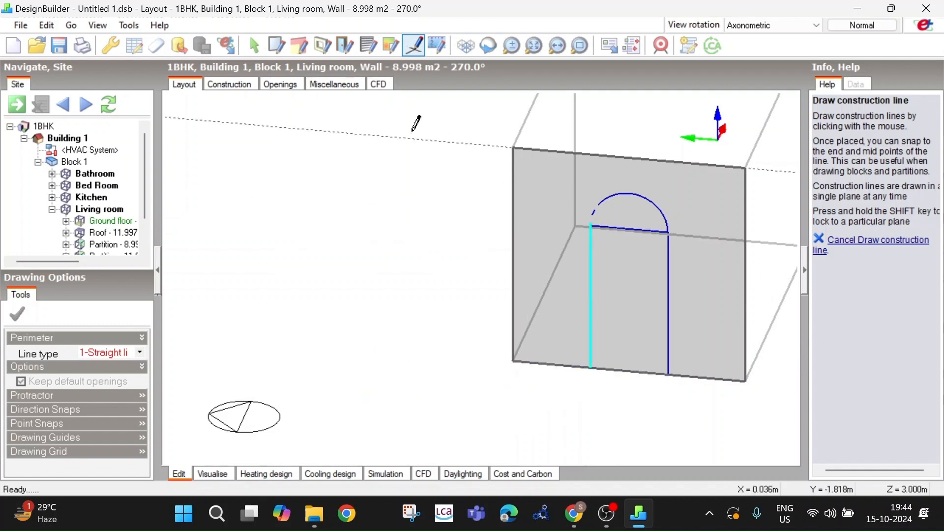
Try to draw a rectangular door from the outline's top-left corner towards the wall base, and end the door tool
{"action": "left_click", "coordinate": [345, 45]}
{"action": "left_click", "coordinate": [590, 226]}
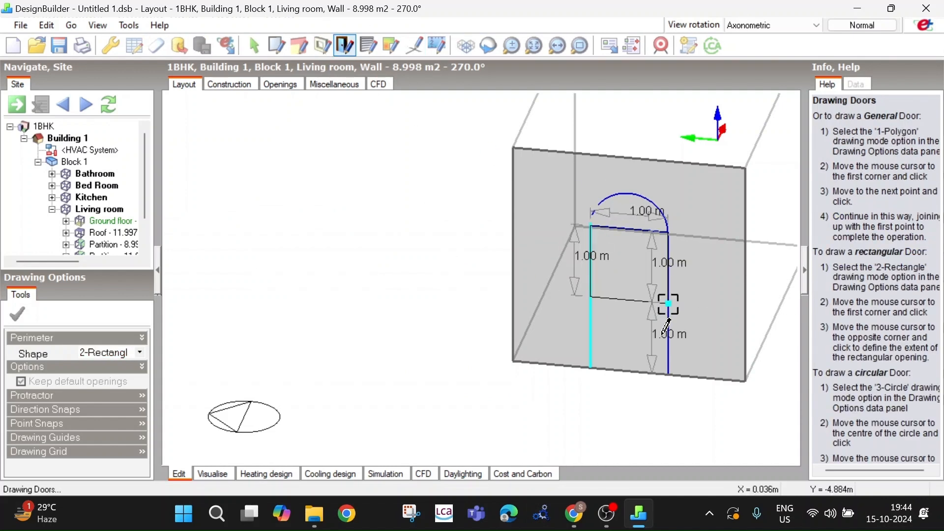
{"action": "left_click", "coordinate": [668, 363]}
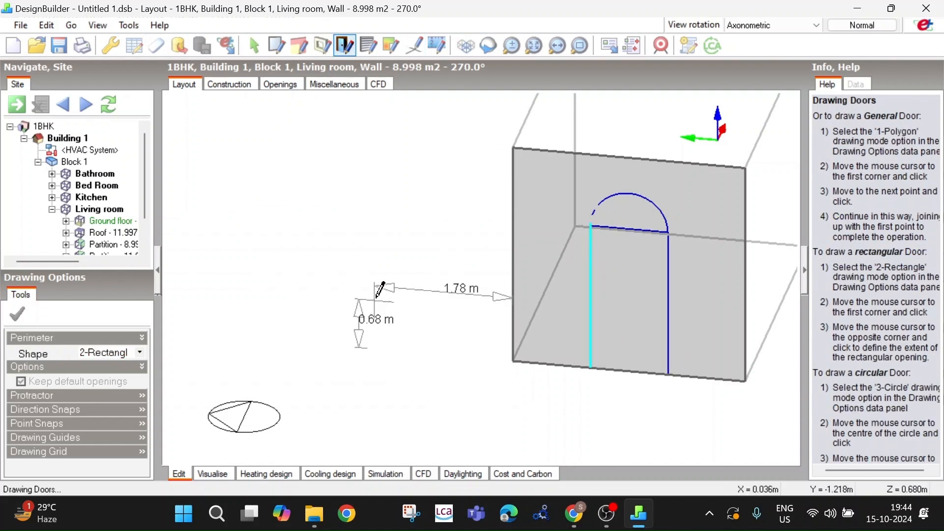
{"action": "right_click", "coordinate": [377, 297]}
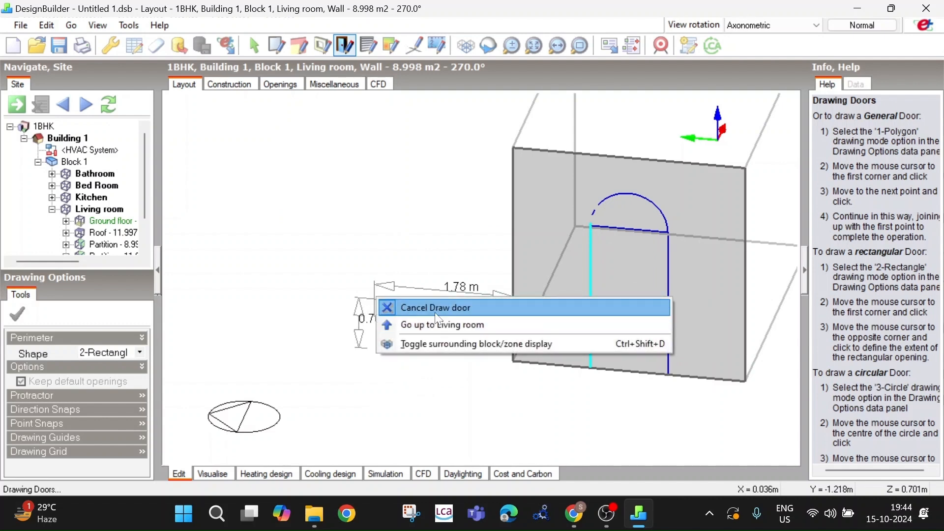
{"action": "left_click", "coordinate": [430, 307]}
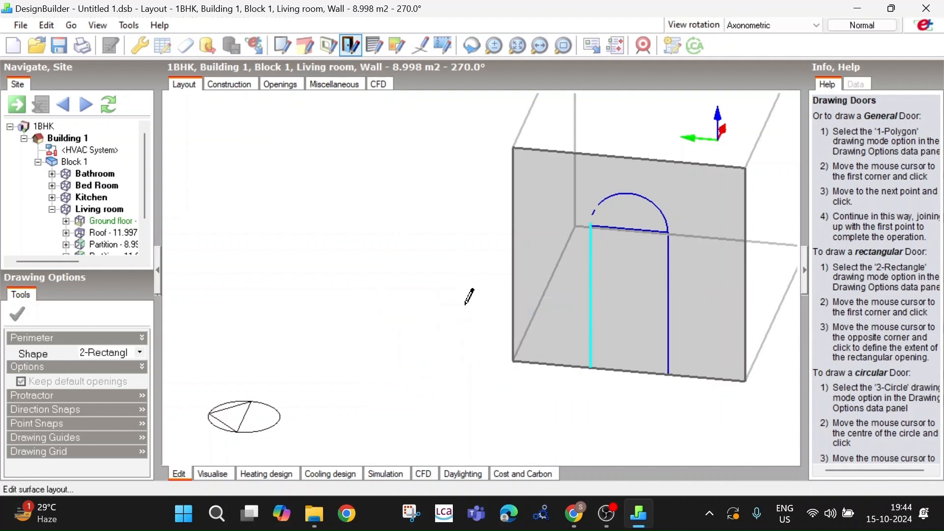
{"action": "middle_click_drag", "start_coordinate": [416, 284], "coordinate": [536, 276]}
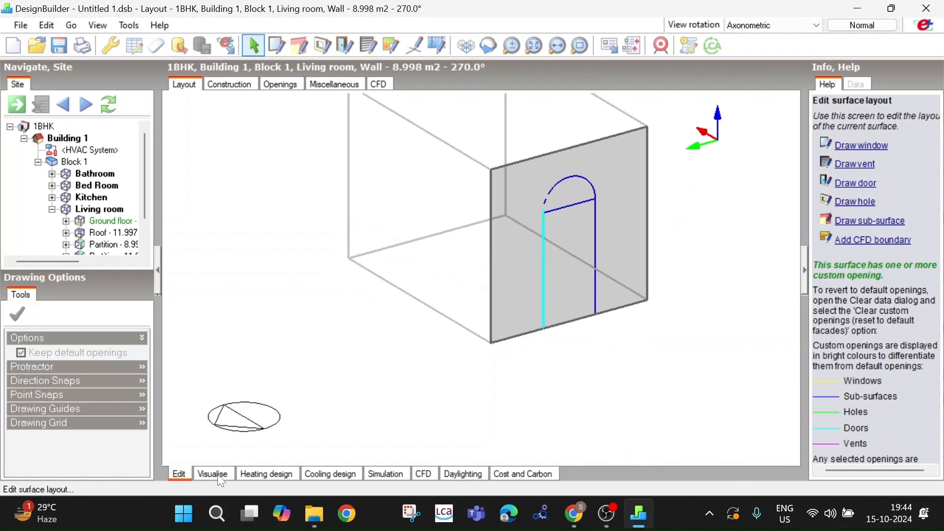
Return to the Building 1 level and delete construction segments on both sides of the arch
{"action": "left_click", "coordinate": [65, 141]}
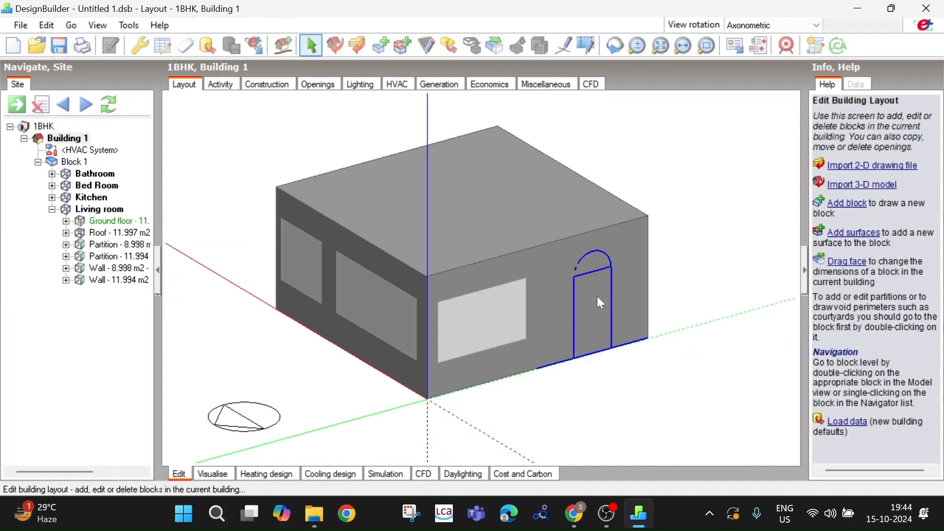
{"action": "scroll", "coordinate": [597, 297], "scroll_direction": "up", "scroll_amount": 4}
{"action": "left_click", "coordinate": [550, 230]}
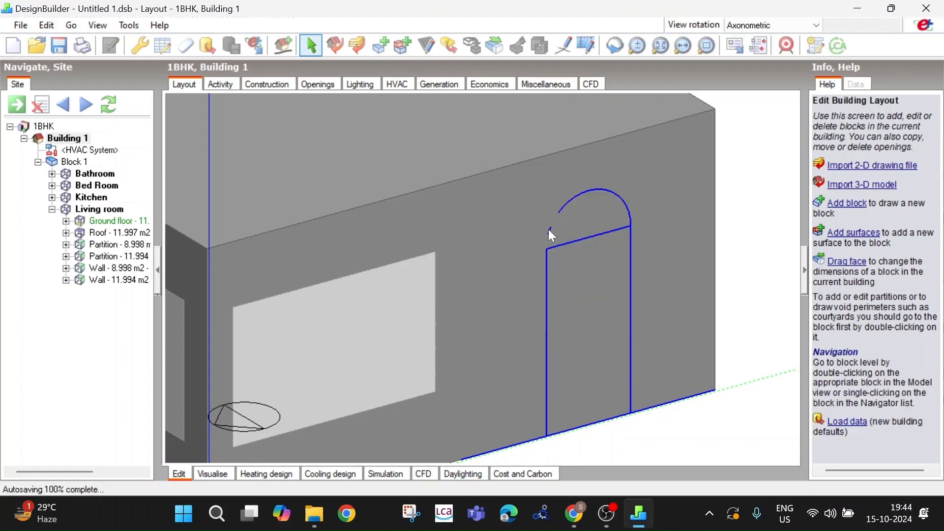
{"action": "left_click", "coordinate": [551, 235]}
{"action": "left_click", "coordinate": [549, 231]}
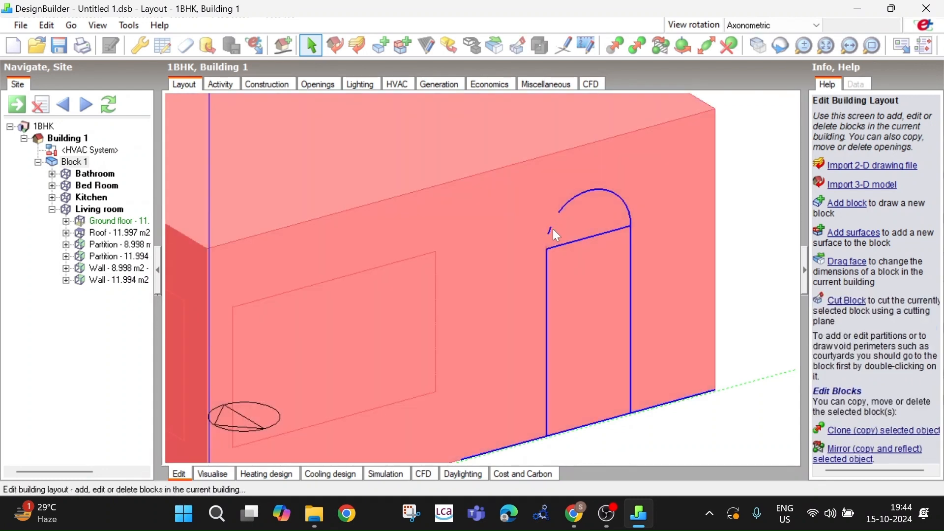
{"action": "scroll", "coordinate": [782, 231], "scroll_direction": "down", "scroll_amount": 2}
{"action": "key", "text": "Escape"}
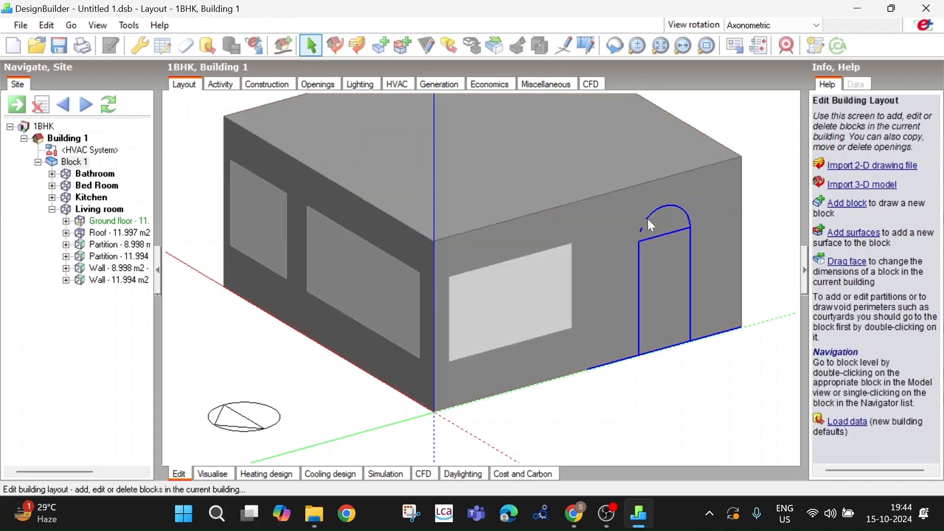
{"action": "left_click", "coordinate": [684, 214]}
{"action": "left_click_drag", "start_coordinate": [620, 210], "coordinate": [699, 223]}
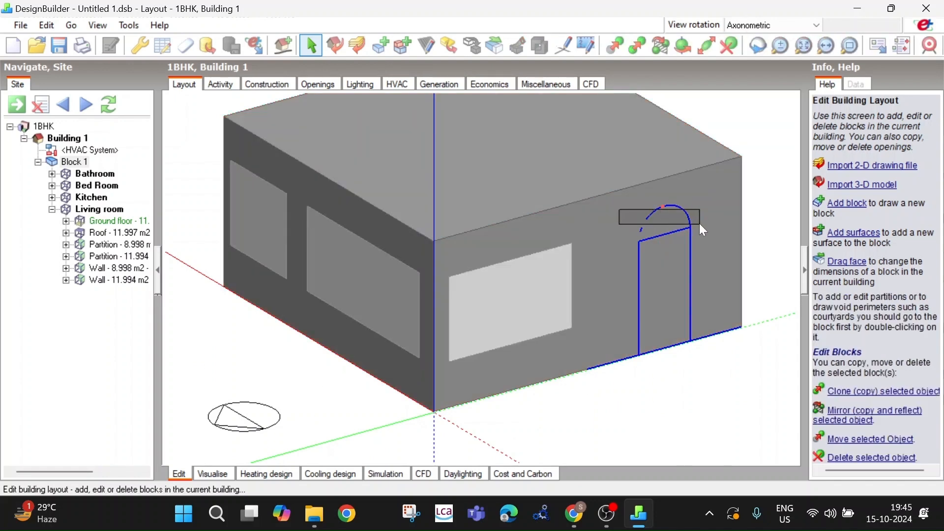
{"action": "key", "text": "Delete"}
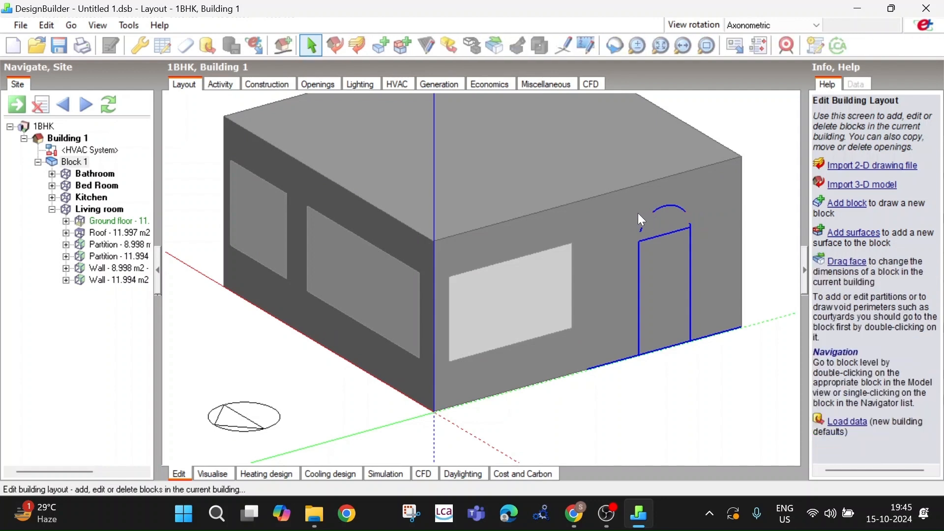
Delete the rectangular door outline together with the short arch remnants at its upper corners
{"action": "left_click_drag", "start_coordinate": [626, 209], "coordinate": [712, 363]}
{"action": "right_click", "coordinate": [712, 363]}
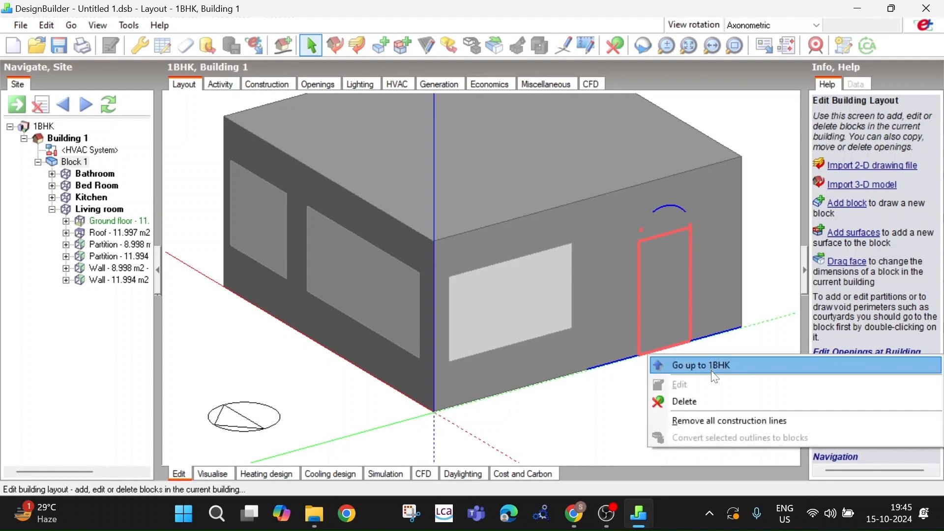
{"action": "left_click", "coordinate": [694, 397]}
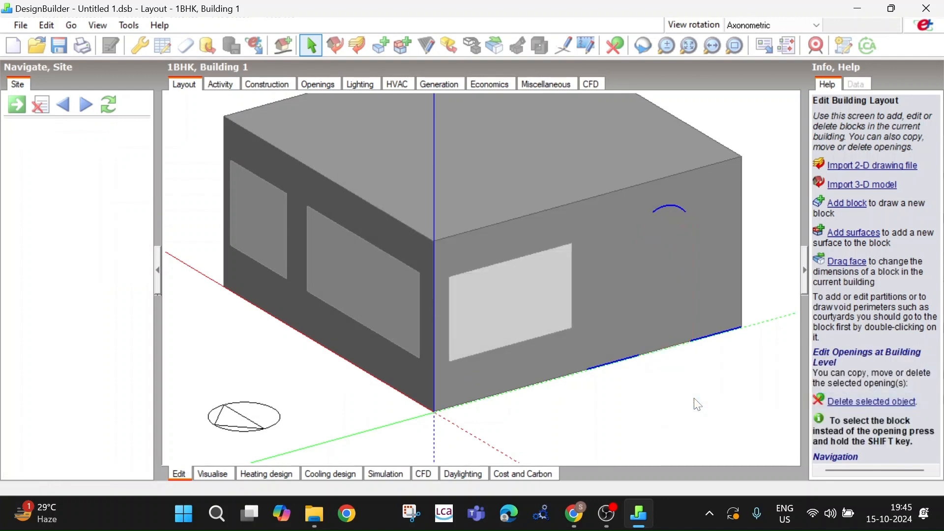
Delete the remaining top piece of the arch and the construction lines along the wall base
{"action": "left_click_drag", "start_coordinate": [618, 204], "coordinate": [763, 373]}
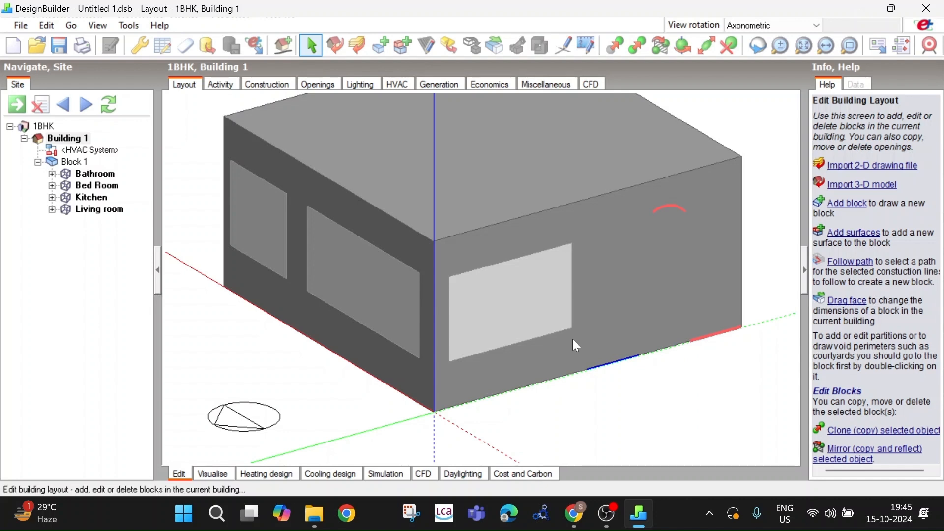
{"action": "key", "text": "Delete"}
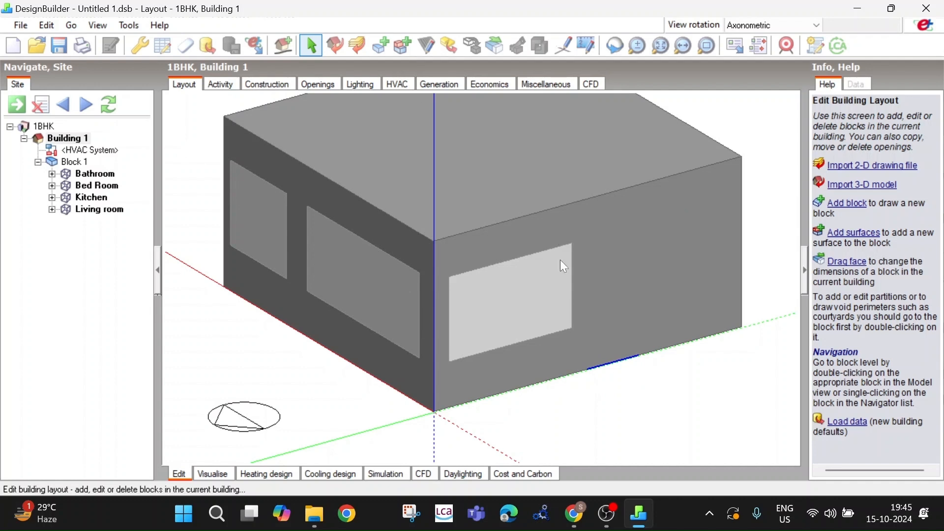
{"action": "left_click_drag", "start_coordinate": [576, 349], "coordinate": [680, 407]}
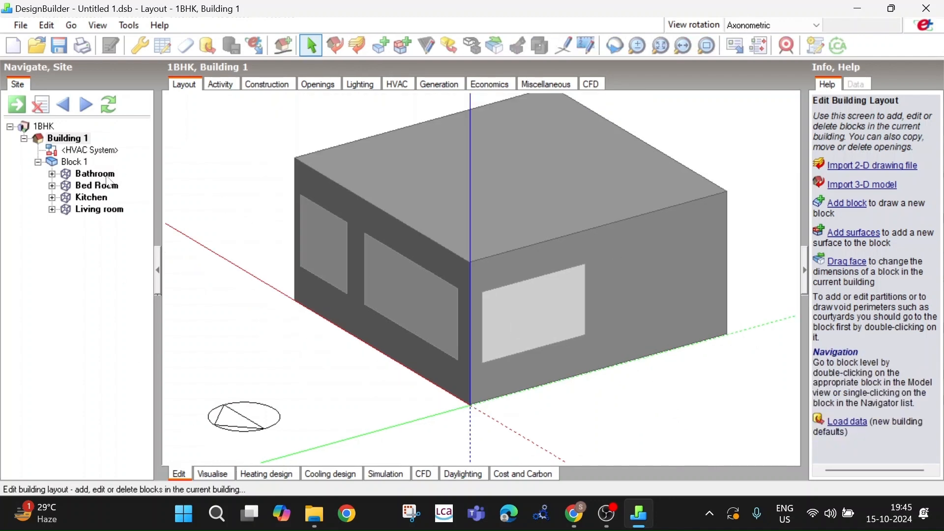
Open the Living room zone and orient it with the external wall for the door facing forward
{"action": "left_click", "coordinate": [118, 211]}
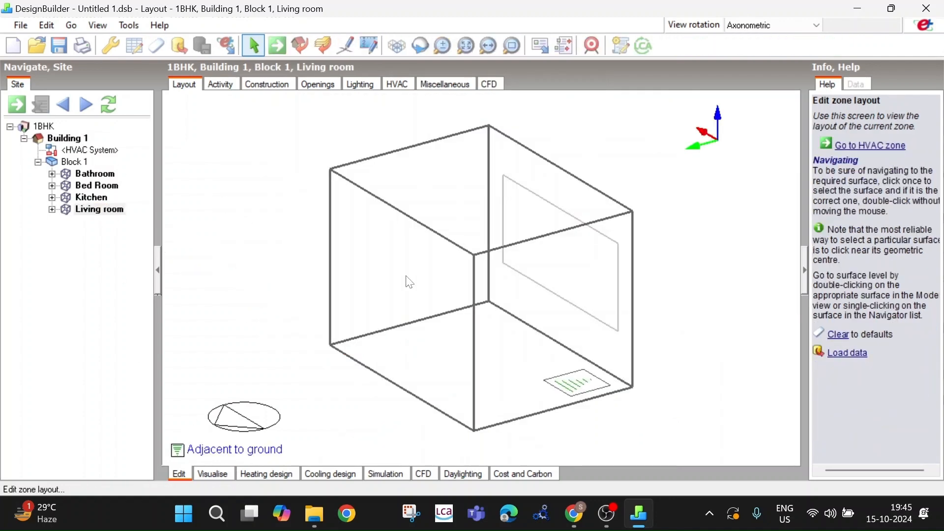
{"action": "middle_click_drag", "start_coordinate": [558, 306], "coordinate": [399, 296]}
{"action": "scroll", "coordinate": [341, 274], "scroll_direction": "down", "scroll_amount": 1}
{"action": "middle_click_drag", "start_coordinate": [344, 279], "coordinate": [350, 265]}
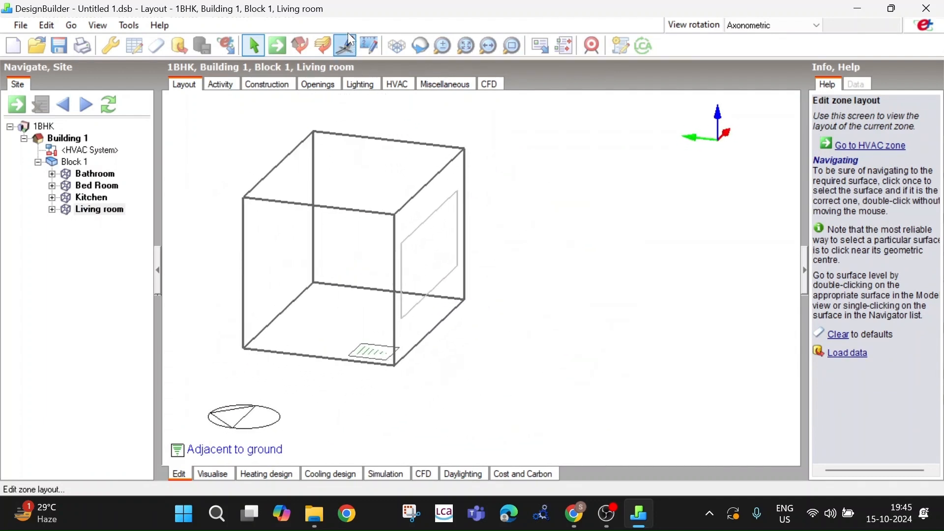
{"action": "left_click", "coordinate": [345, 45]}
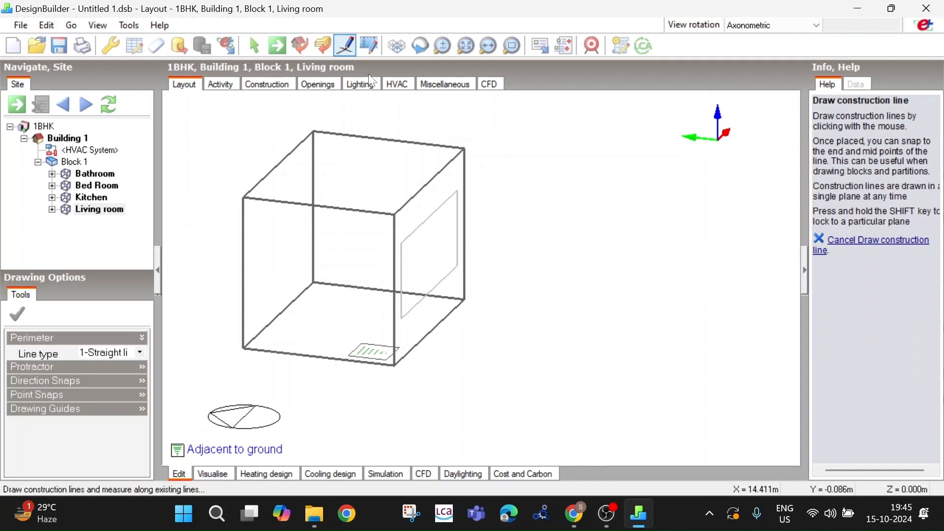
{"action": "right_click", "coordinate": [596, 165]}
{"action": "left_click", "coordinate": [633, 175]}
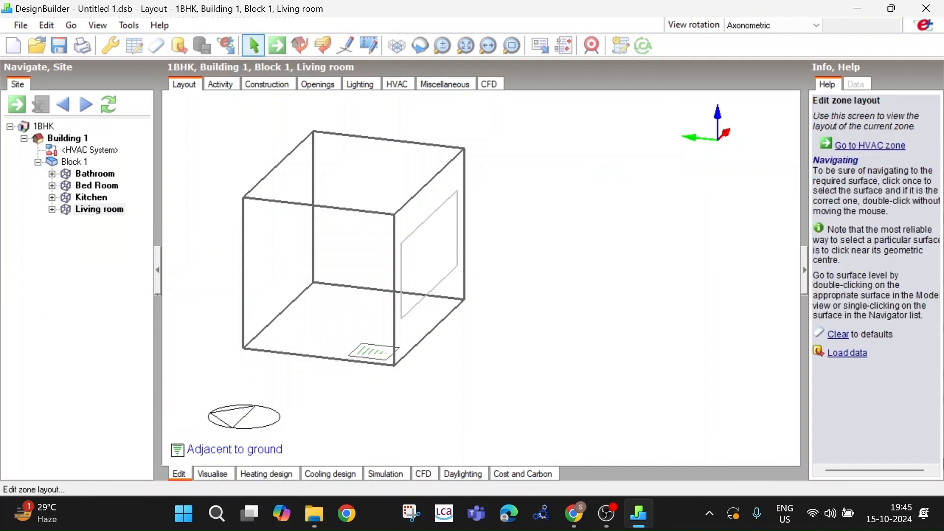
Open the living room's front external wall and draw a 1 m construction line along its base from the lower-left corner
{"action": "left_click", "coordinate": [51, 210]}
{"action": "double_click", "coordinate": [299, 249]}
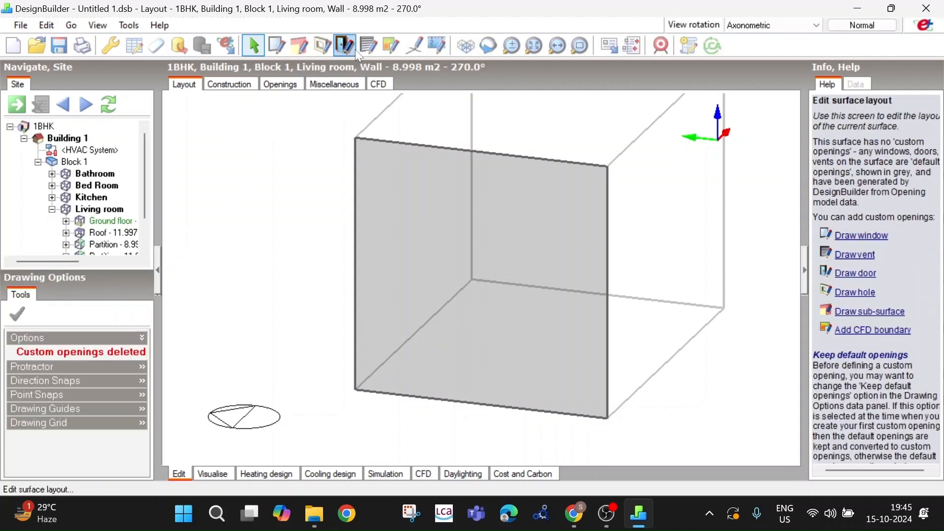
{"action": "left_click", "coordinate": [419, 47]}
{"action": "left_click", "coordinate": [356, 389]}
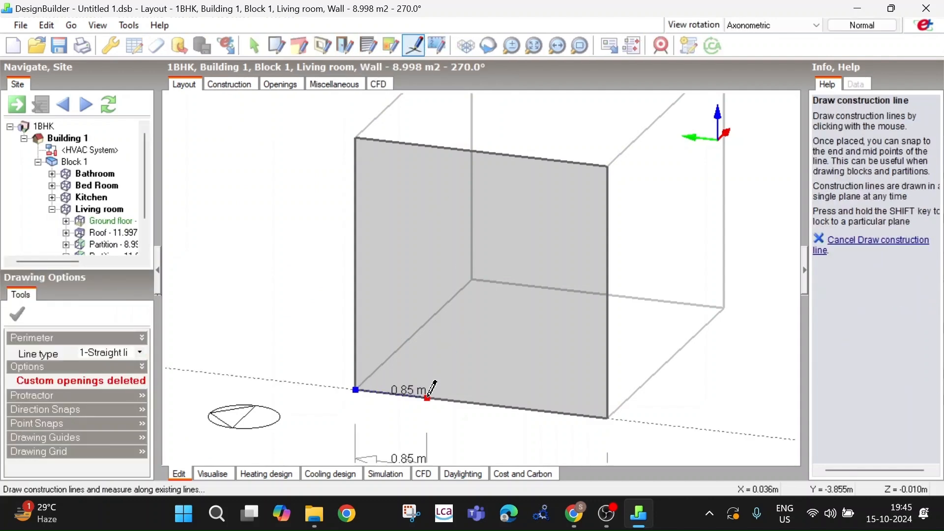
{"action": "type", "text": "1"}
{"action": "key", "text": "Return"}
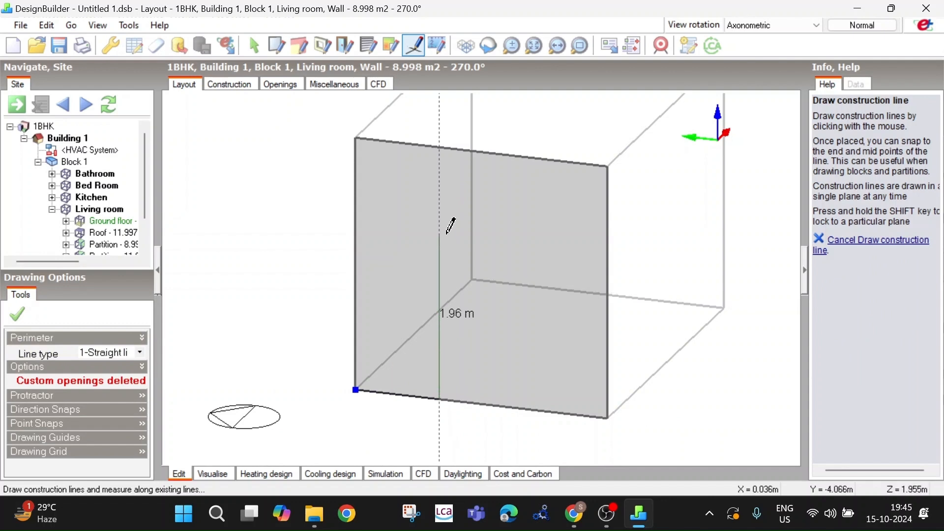
Continue the construction lines 2 m up, 1 m across and 2 m down, and close the outline at its lower-left corner
{"action": "type", "text": "2"}
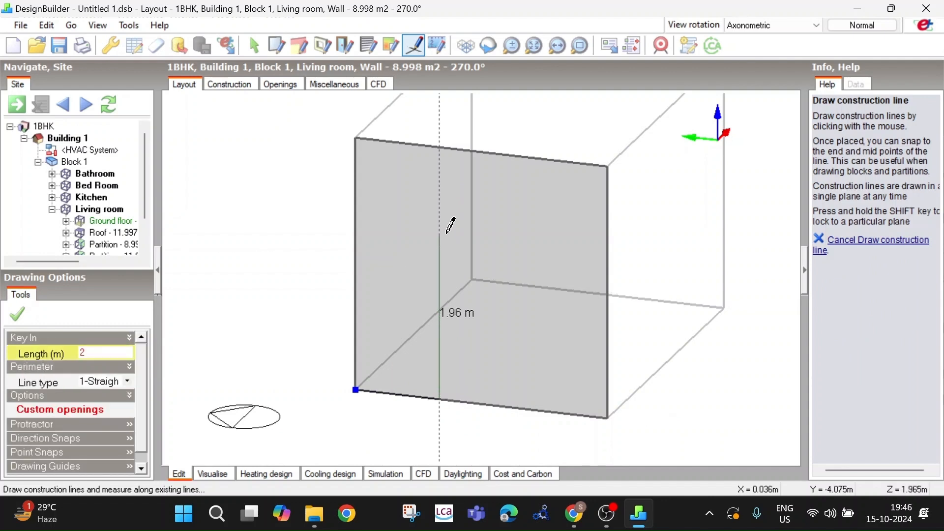
{"action": "key", "text": "Return"}
{"action": "type", "text": "1"}
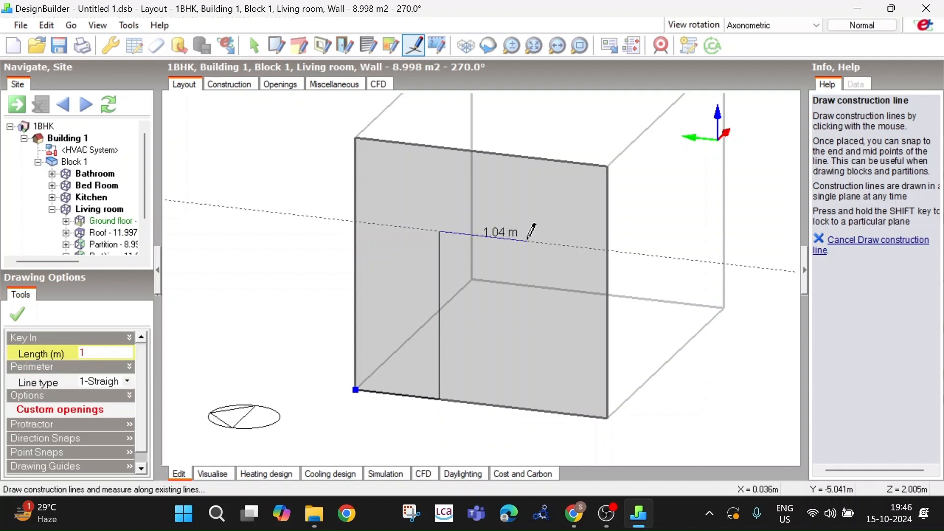
{"action": "key", "text": "Return"}
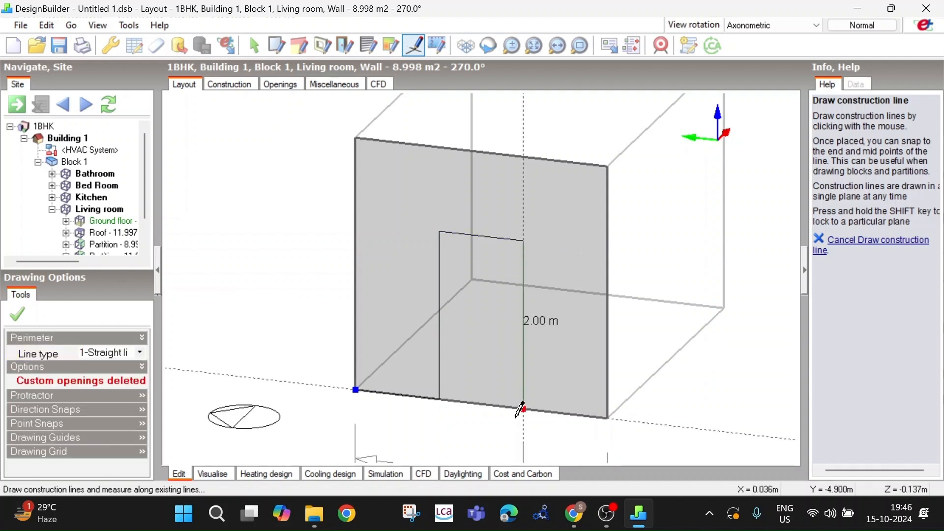
{"action": "type", "text": "2"}
{"action": "key", "text": "Return"}
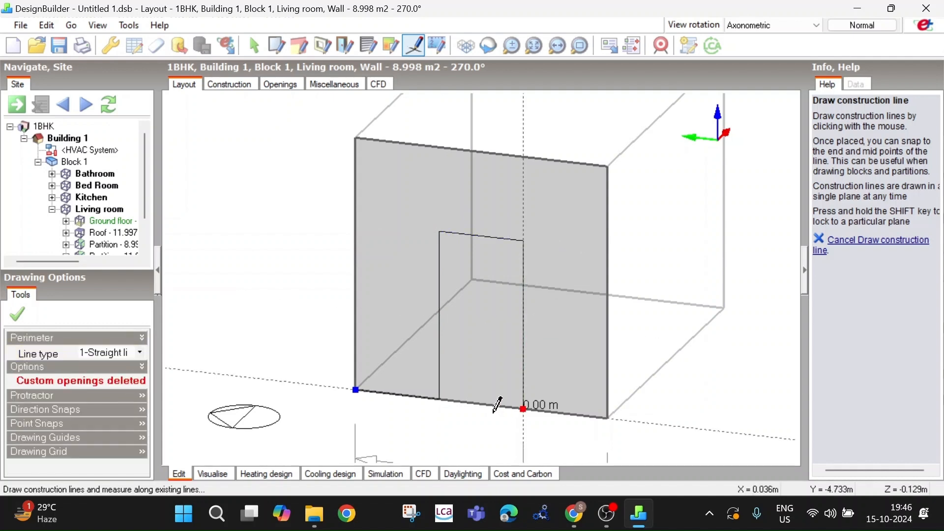
{"action": "left_click", "coordinate": [442, 401]}
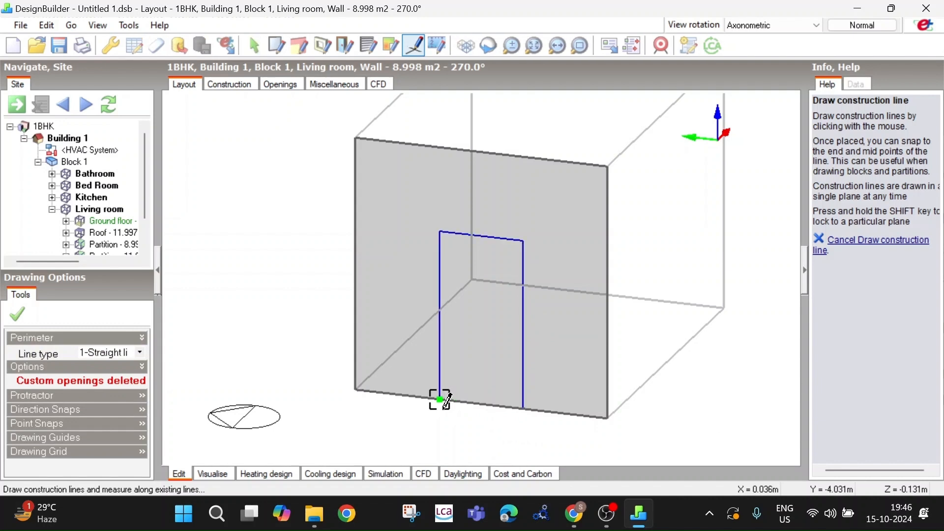
{"action": "right_click", "coordinate": [251, 262]}
{"action": "left_click", "coordinate": [293, 269]}
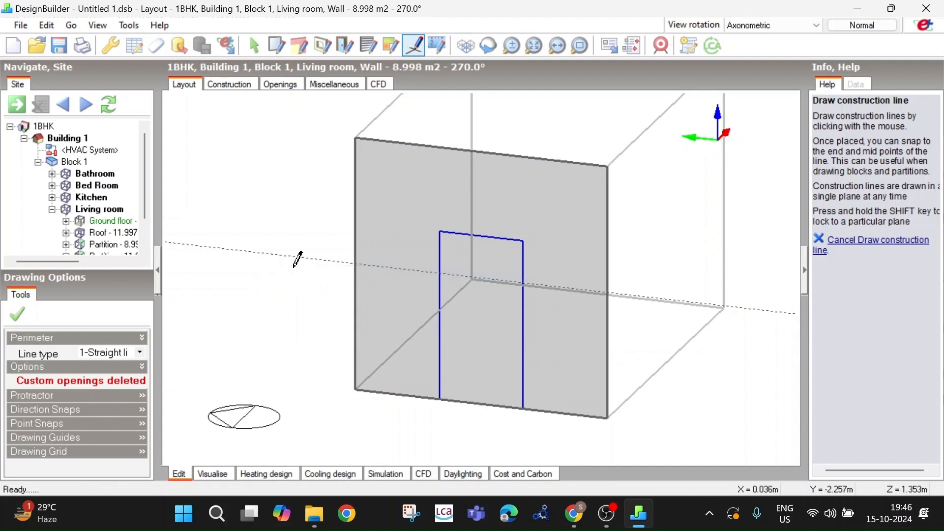
Draw a rectangular door over the construction outline, from its top-left corner to its bottom-right corner, and end the door tool
{"action": "left_click", "coordinate": [346, 46]}
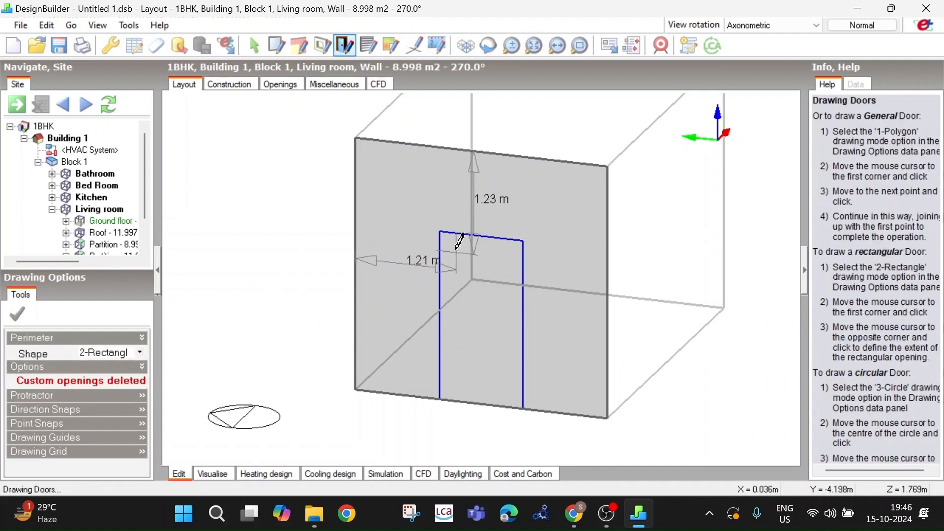
{"action": "left_click", "coordinate": [523, 407]}
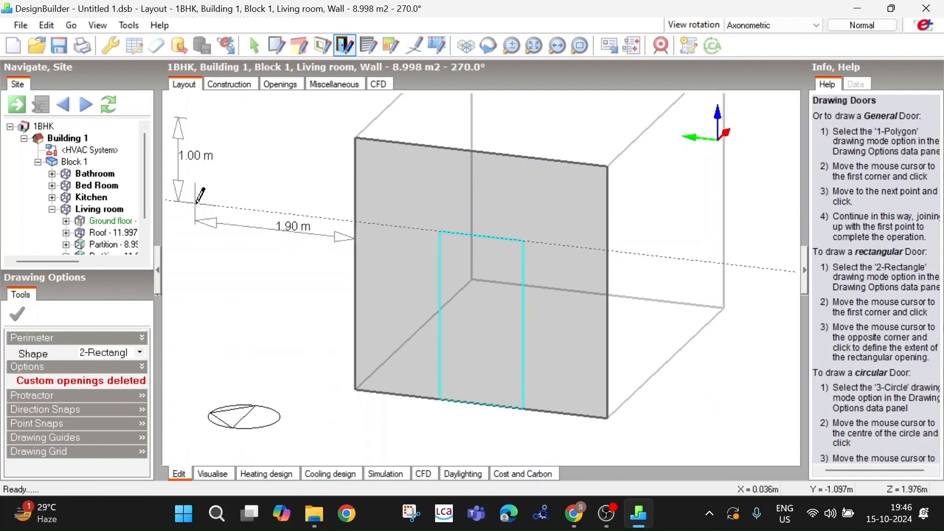
{"action": "right_click", "coordinate": [196, 203]}
{"action": "left_click", "coordinate": [232, 214]}
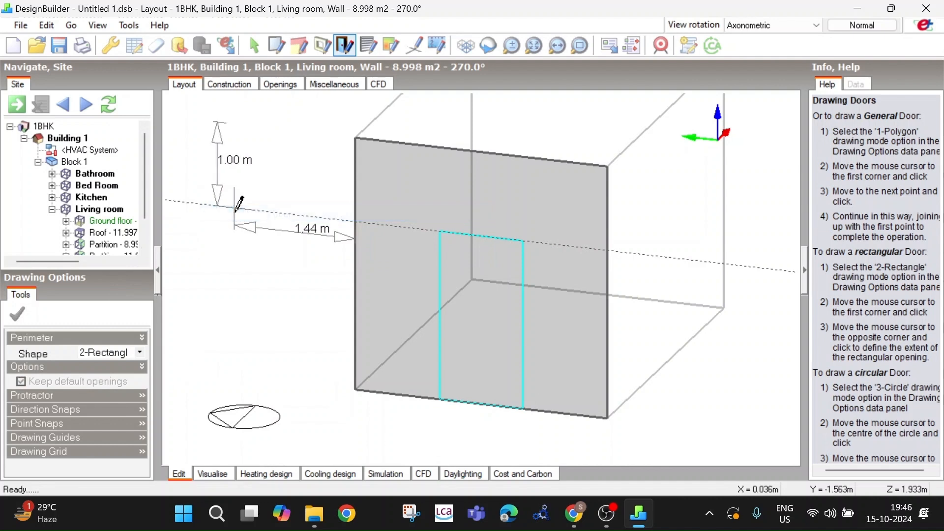
Inspect the wall with the new door from another angle and return to the Building 1 level
{"action": "middle_click_drag", "start_coordinate": [248, 330], "coordinate": [189, 365]}
{"action": "scroll", "coordinate": [295, 344], "scroll_direction": "up", "scroll_amount": 2}
{"action": "scroll", "coordinate": [255, 292], "scroll_direction": "down", "scroll_amount": 2}
{"action": "middle_click_drag", "start_coordinate": [253, 296], "coordinate": [278, 265]}
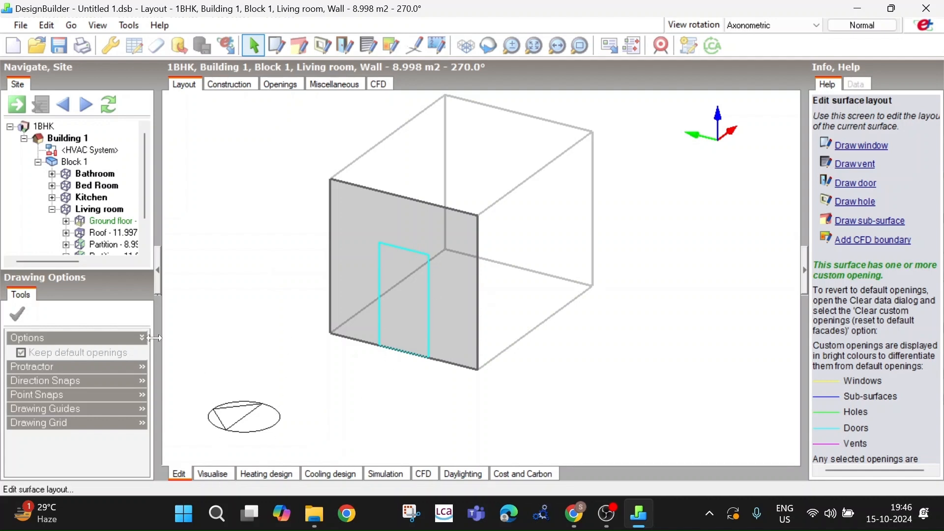
{"action": "left_click", "coordinate": [69, 137]}
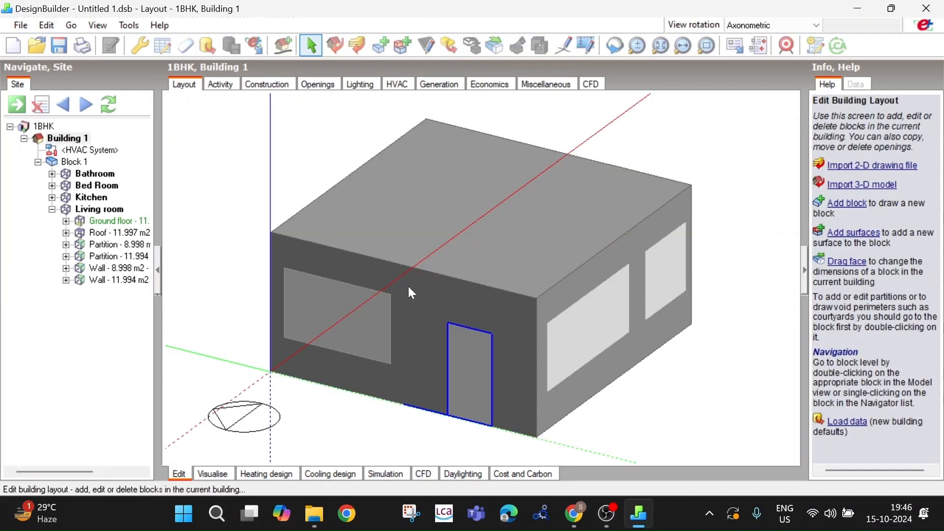
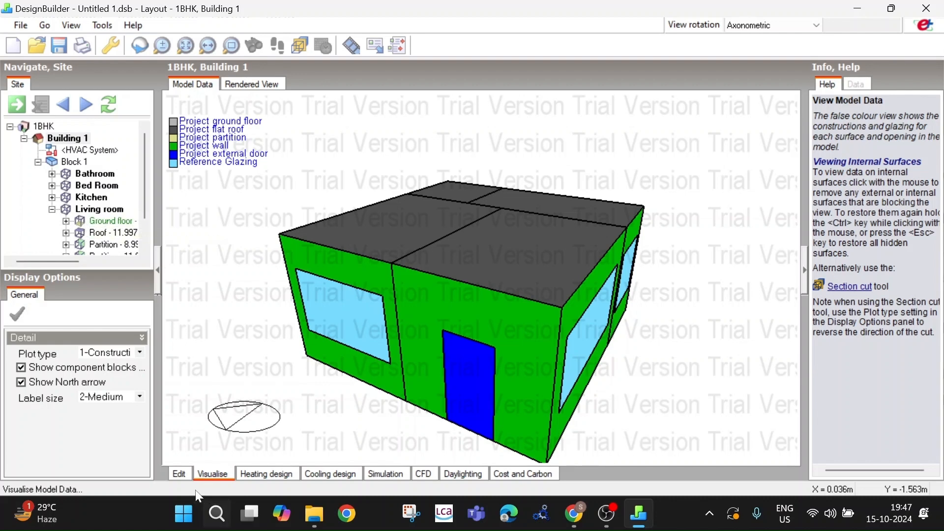
Switch back to editing the layout and open the living room's front external wall containing the door
{"action": "left_click", "coordinate": [188, 476]}
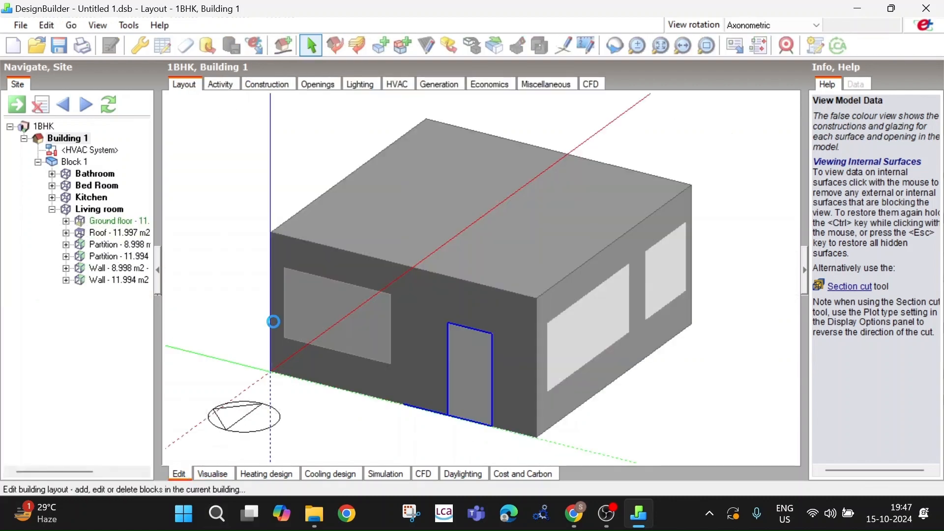
{"action": "left_click", "coordinate": [98, 210]}
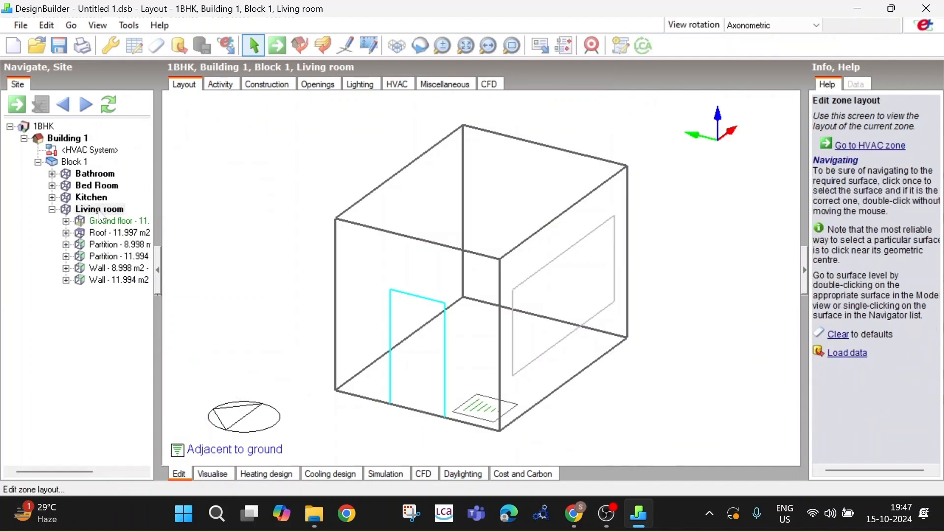
{"action": "left_click", "coordinate": [359, 253]}
{"action": "double_click", "coordinate": [359, 253]}
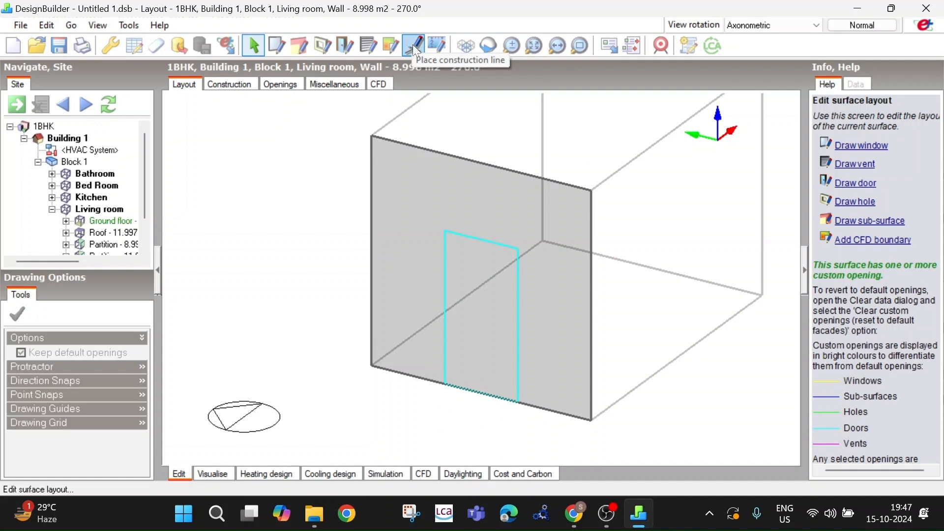
Return to the Building 1 level and bring up the commands for its remaining construction lines
{"action": "right_click", "coordinate": [241, 155]}
{"action": "left_click", "coordinate": [79, 143]}
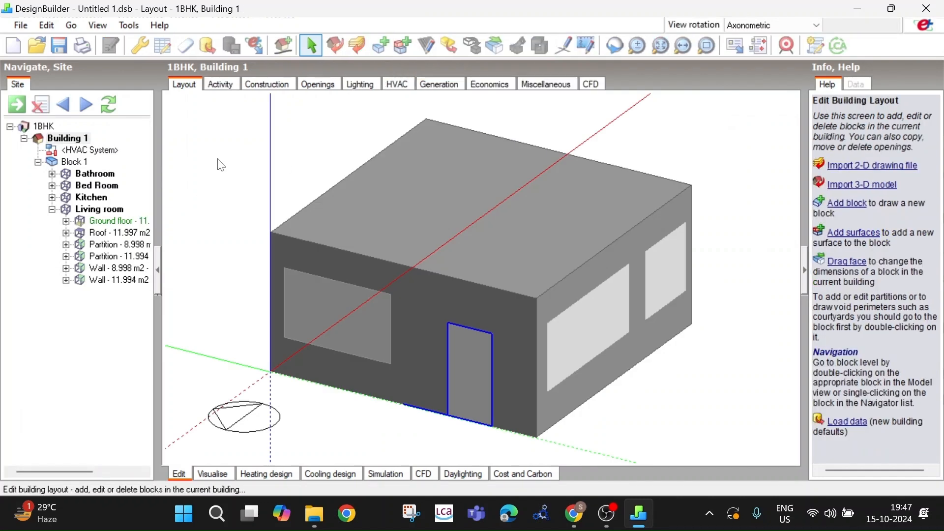
{"action": "right_click", "coordinate": [219, 158]}
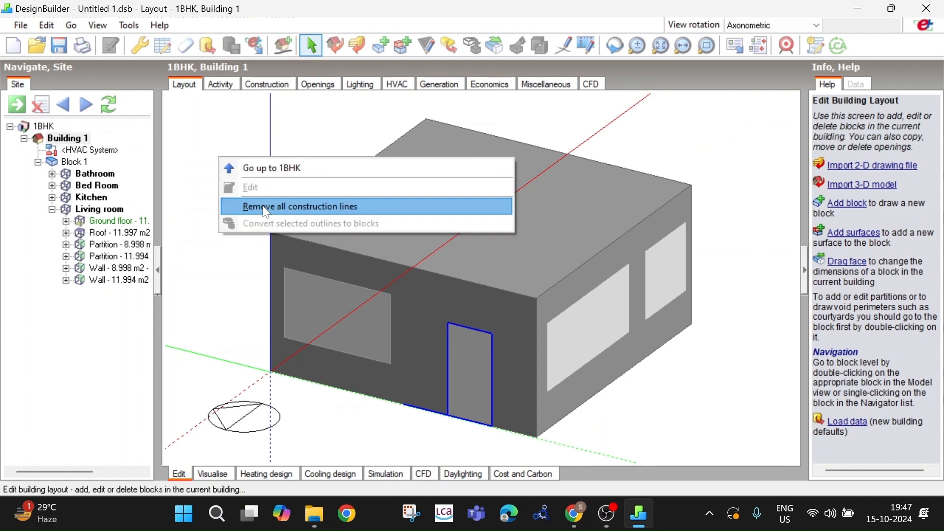
Reopen the living room's front external wall and inspect its door outline, leaving the construction line tool without drawing
{"action": "left_click", "coordinate": [105, 209]}
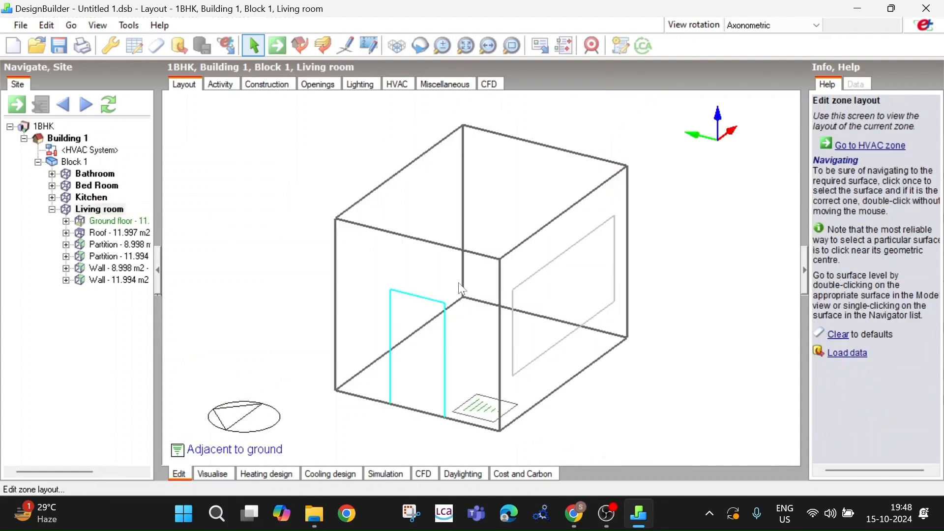
{"action": "double_click", "coordinate": [375, 271]}
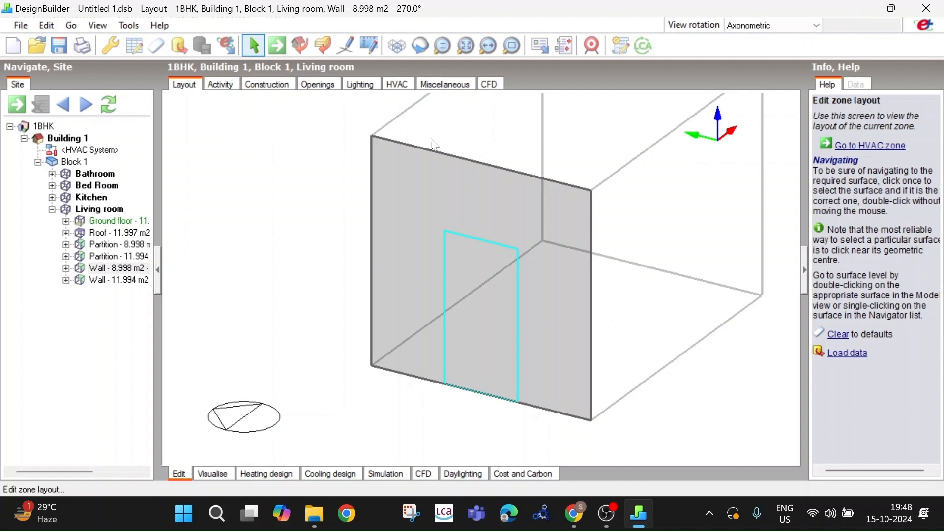
{"action": "left_click", "coordinate": [413, 46]}
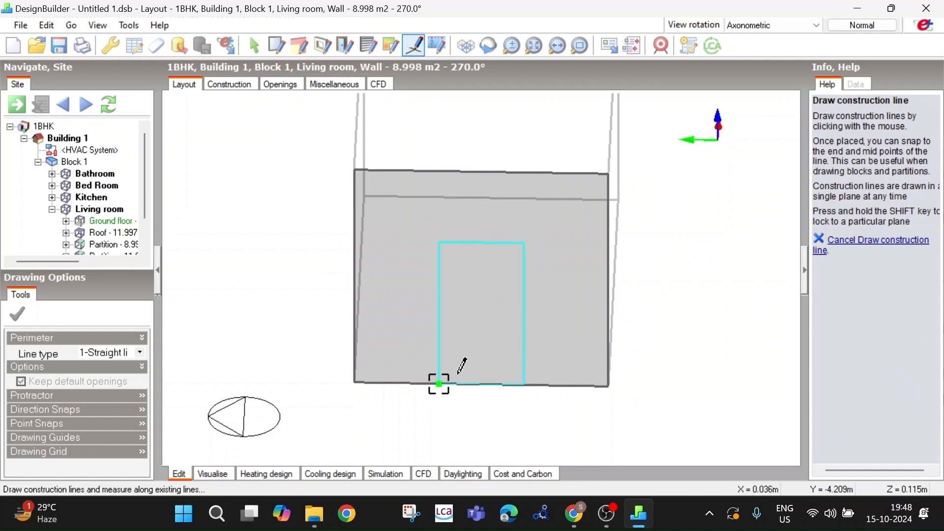
{"action": "right_click", "coordinate": [294, 214]}
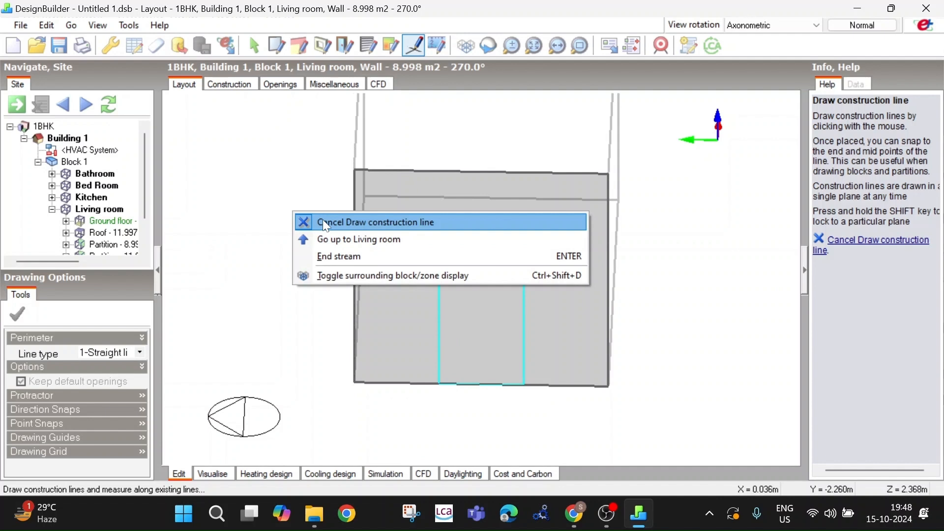
{"action": "left_click", "coordinate": [323, 220]}
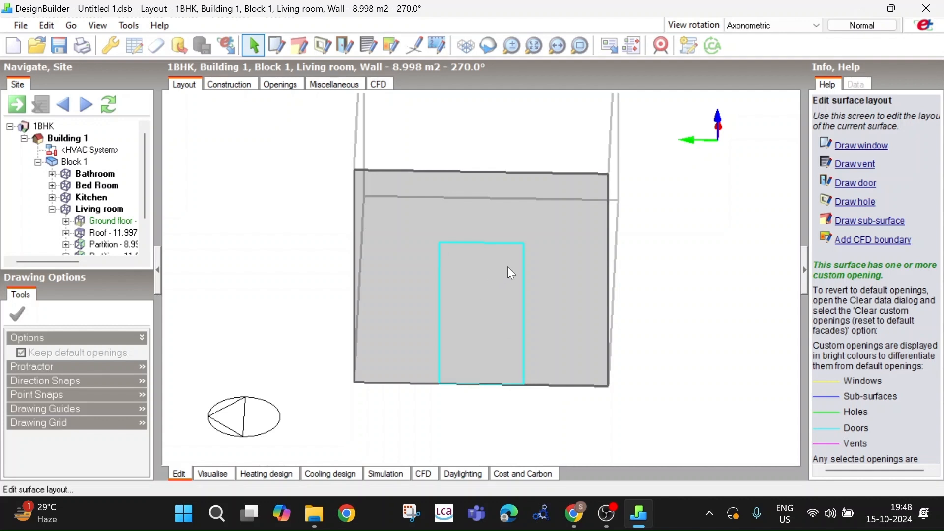
{"action": "middle_click_drag", "start_coordinate": [506, 276], "coordinate": [382, 284]}
{"action": "scroll", "coordinate": [377, 279], "scroll_direction": "down", "scroll_amount": 2}
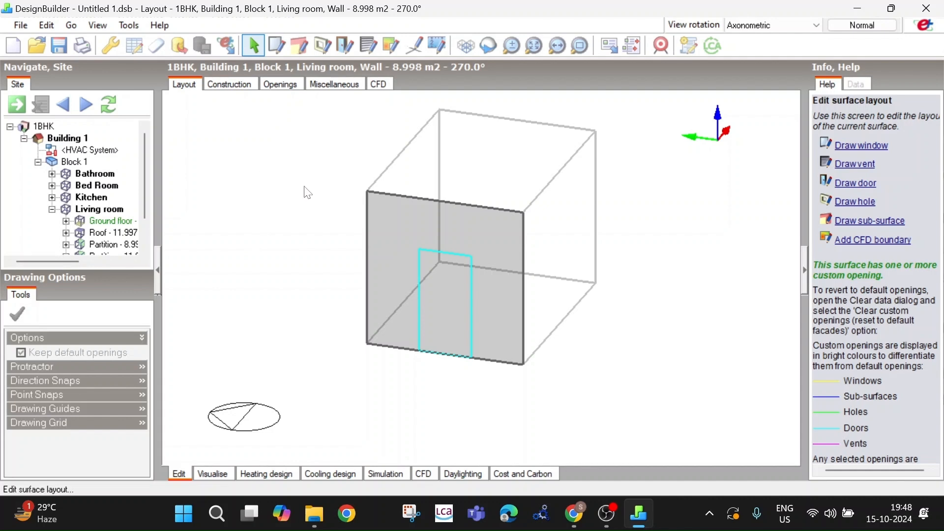
Visualise the model's constructions for the whole of Building 1
{"action": "left_click", "coordinate": [220, 474]}
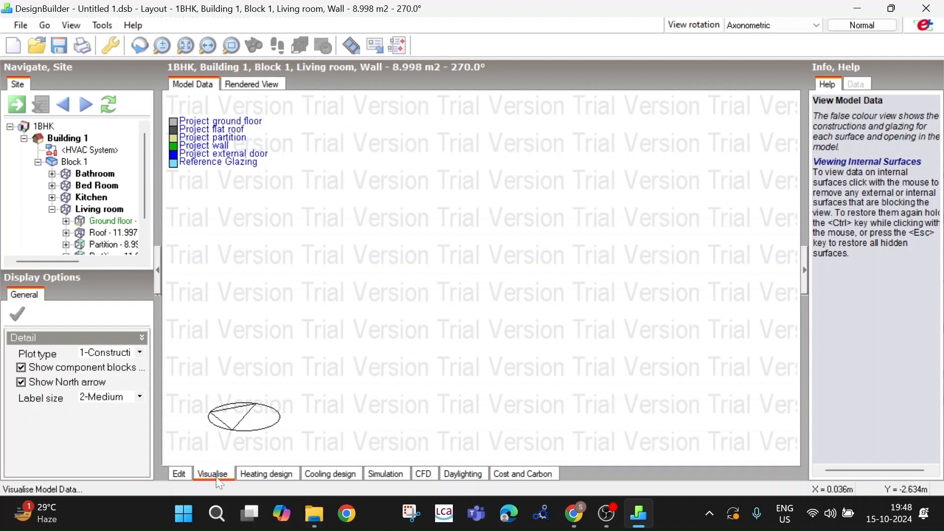
{"action": "scroll", "coordinate": [78, 248], "scroll_direction": "down", "scroll_amount": 1}
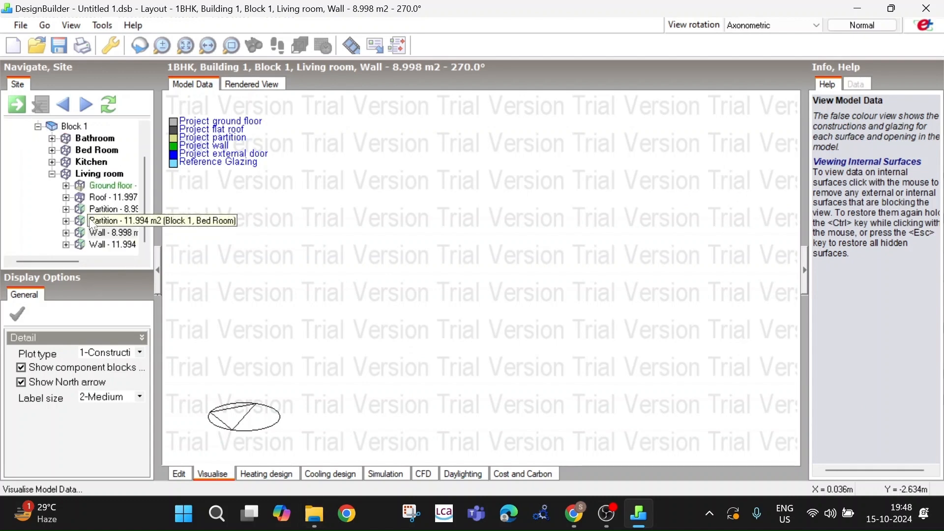
{"action": "scroll", "coordinate": [96, 207], "scroll_direction": "up", "scroll_amount": 1}
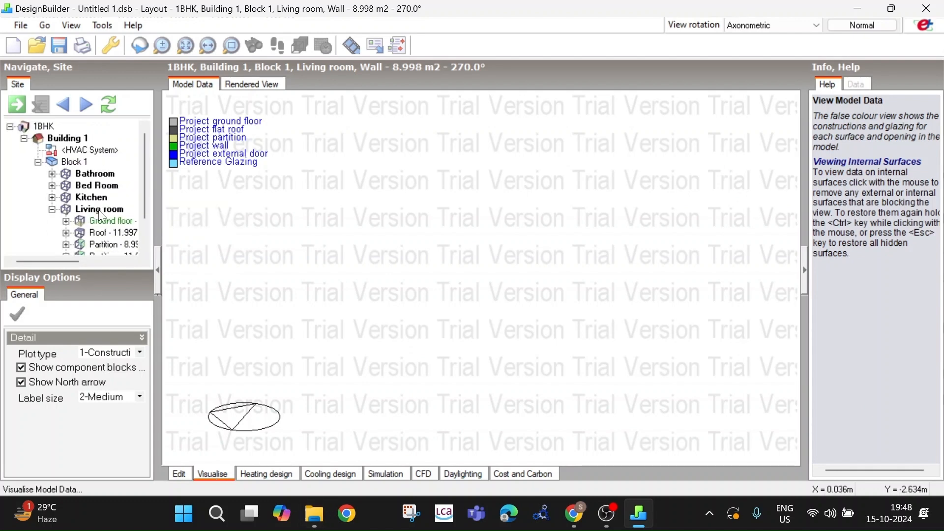
{"action": "left_click", "coordinate": [64, 137]}
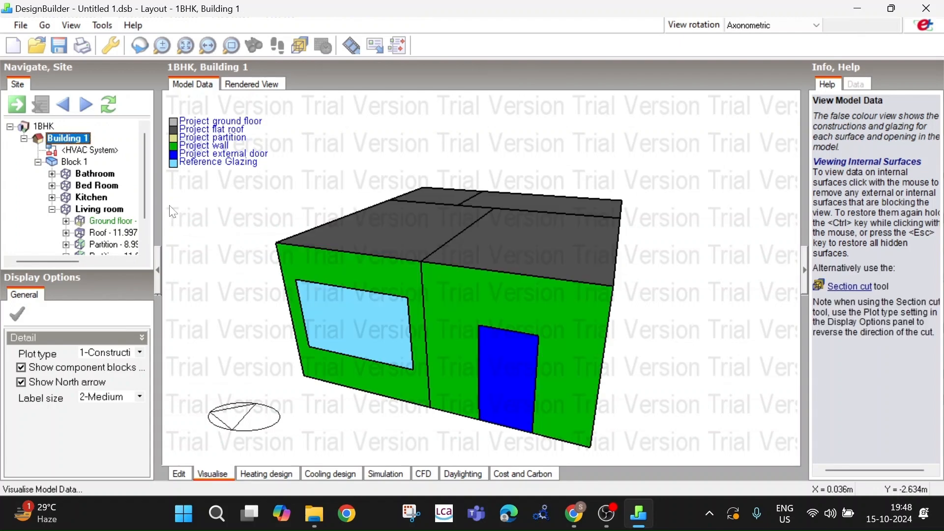
View the bathroom and bedroom zones on their own and return to the visualisation of the whole building
{"action": "left_click", "coordinate": [96, 173]}
{"action": "left_click", "coordinate": [96, 186]}
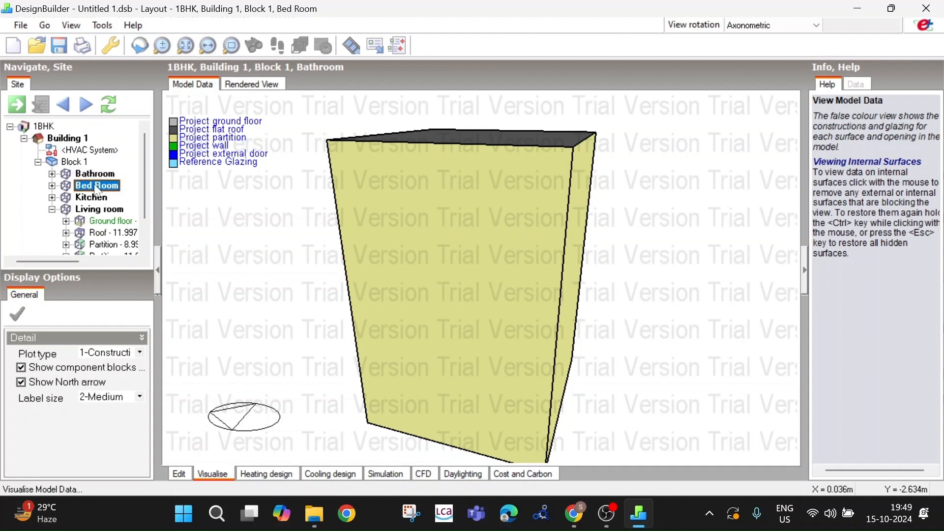
{"action": "middle_click_drag", "start_coordinate": [444, 263], "coordinate": [299, 233]}
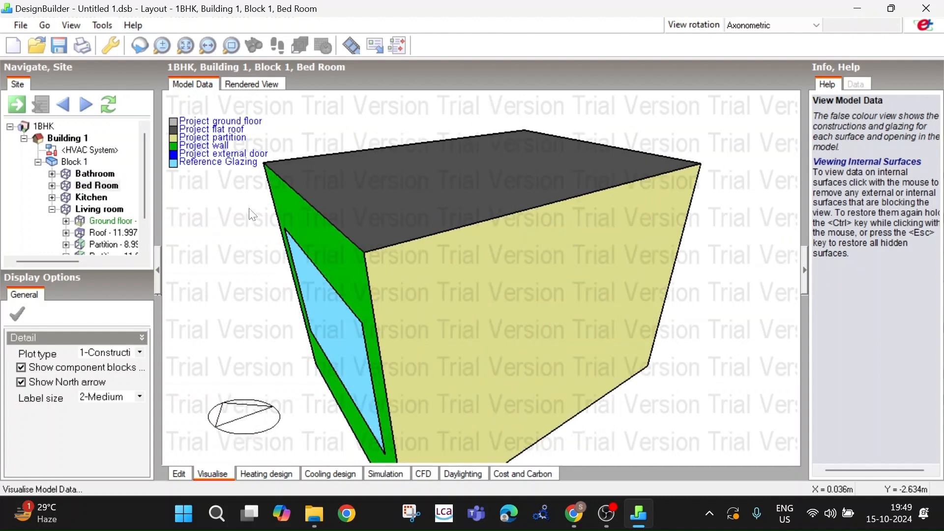
{"action": "left_click", "coordinate": [68, 138]}
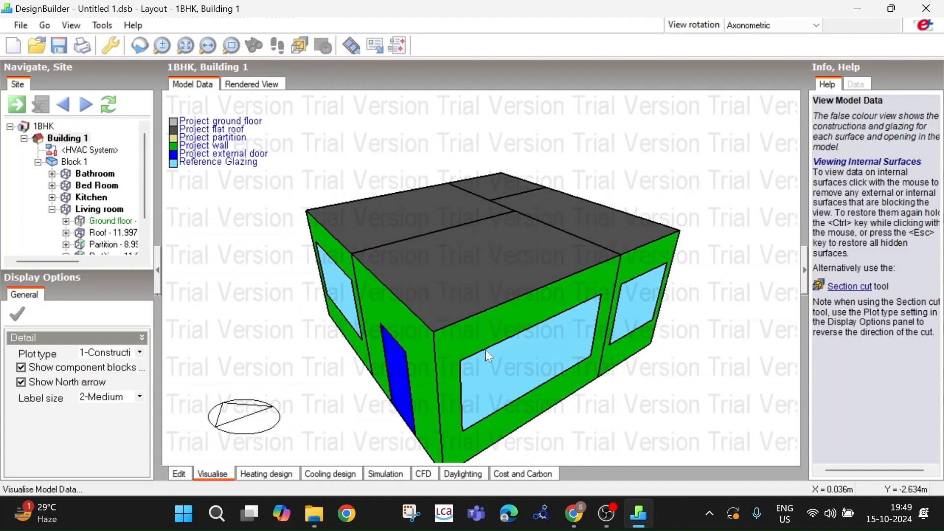
{"action": "middle_click_drag", "start_coordinate": [519, 353], "coordinate": [506, 344]}
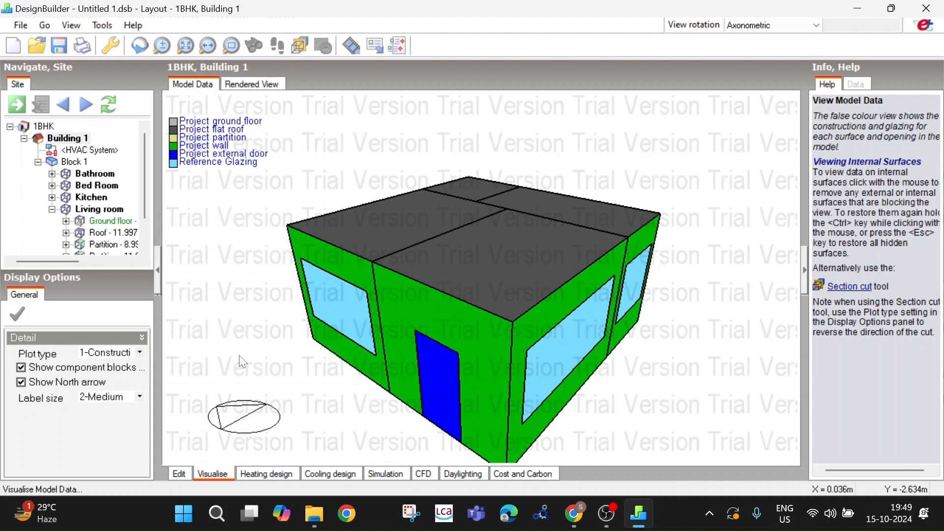
Return to the editable building layout and examine the door's edges and the construction line along the wall base from several angles
{"action": "left_click", "coordinate": [183, 474]}
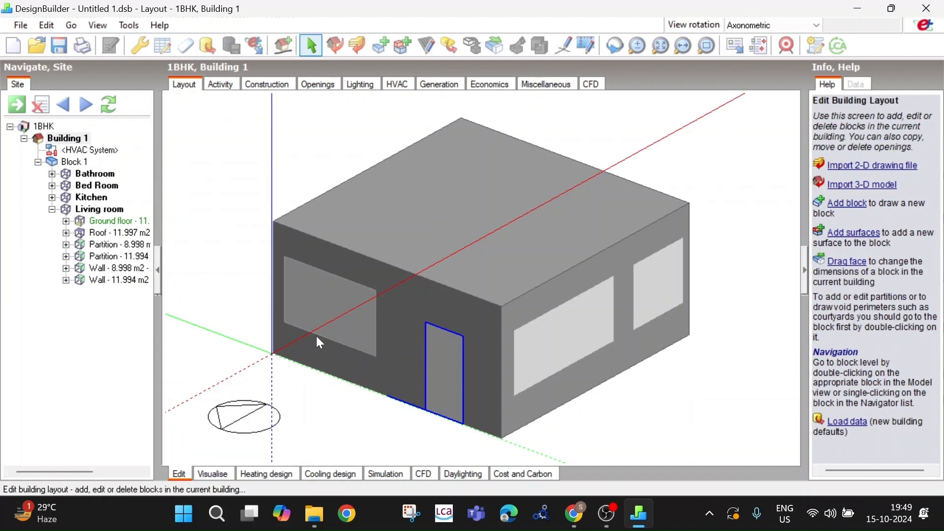
{"action": "middle_click_drag", "start_coordinate": [282, 354], "coordinate": [262, 373]}
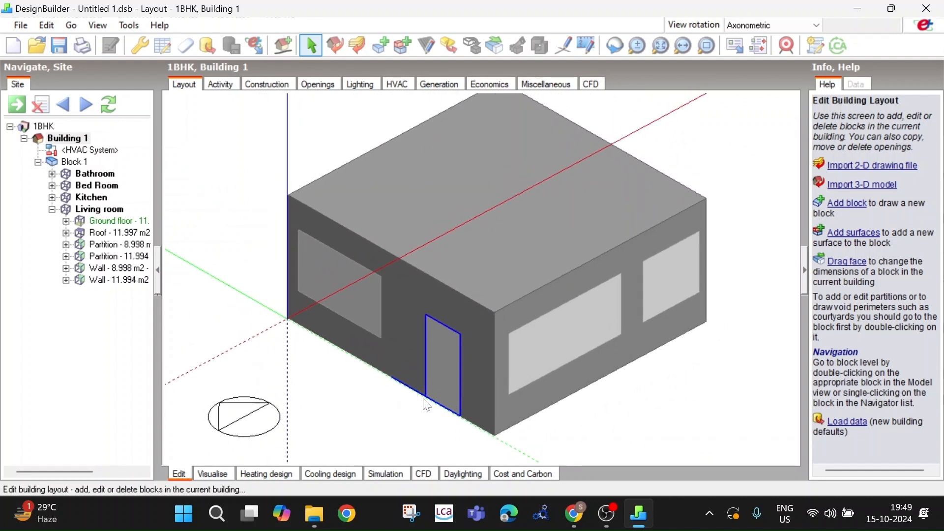
{"action": "scroll", "coordinate": [422, 400], "scroll_direction": "up", "scroll_amount": 5}
{"action": "scroll", "coordinate": [421, 401], "scroll_direction": "down", "scroll_amount": 5}
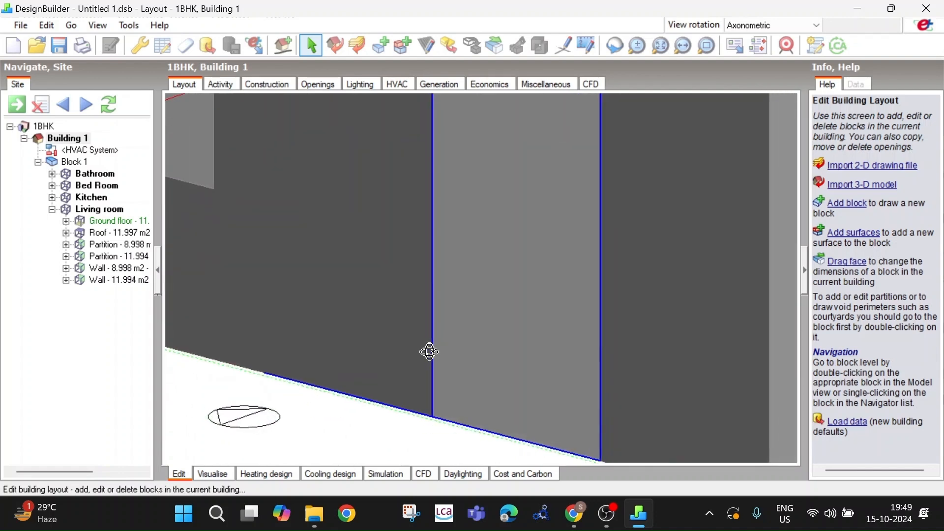
{"action": "scroll", "coordinate": [425, 355], "scroll_direction": "up", "scroll_amount": 6}
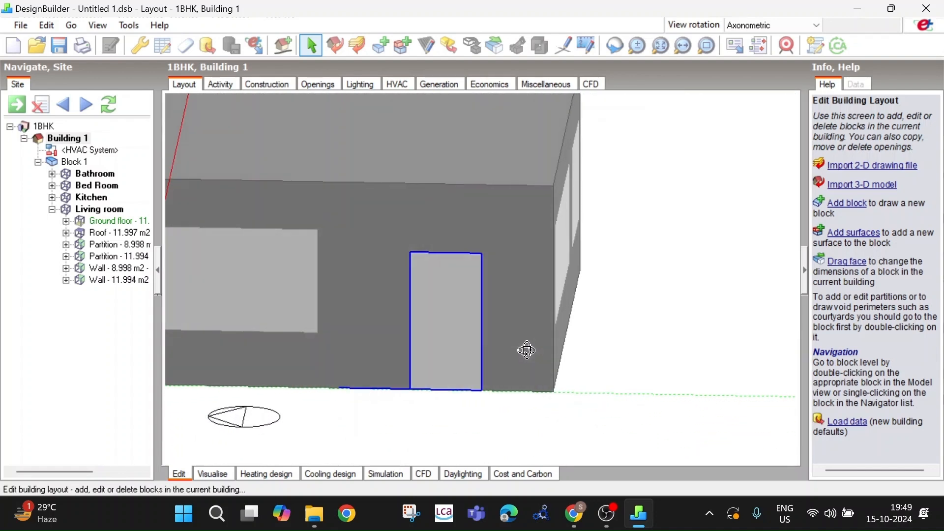
{"action": "mouse_move", "coordinate": [494, 377]}
{"action": "middle_mouse_down"}
{"action": "mouse_move", "coordinate": [554, 318]}
{"action": "mouse_move", "coordinate": [553, 333]}
{"action": "middle_mouse_up"}
{"action": "scroll", "coordinate": [257, 369], "scroll_direction": "up", "scroll_amount": 3}
{"action": "middle_click_drag", "start_coordinate": [257, 370], "coordinate": [334, 354]}
{"action": "scroll", "coordinate": [283, 374], "scroll_direction": "down", "scroll_amount": 5}
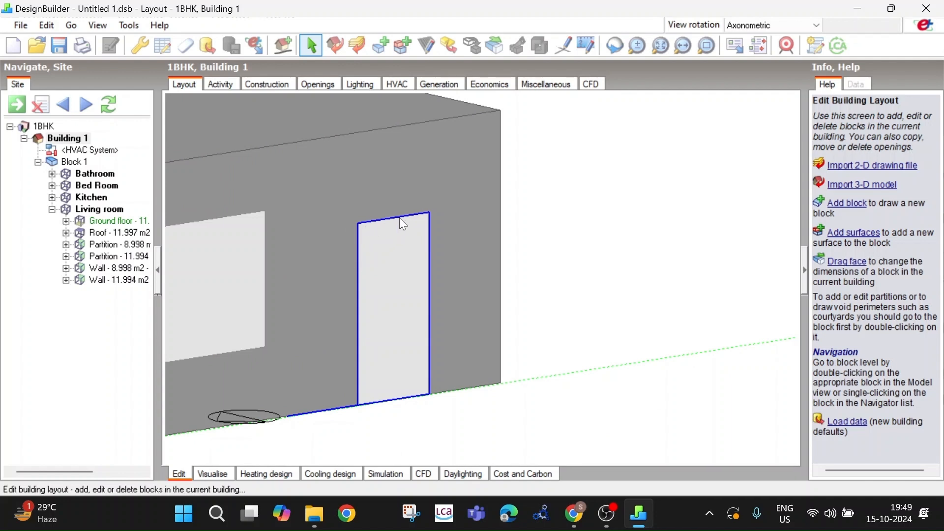
{"action": "scroll", "coordinate": [373, 407], "scroll_direction": "up", "scroll_amount": 2}
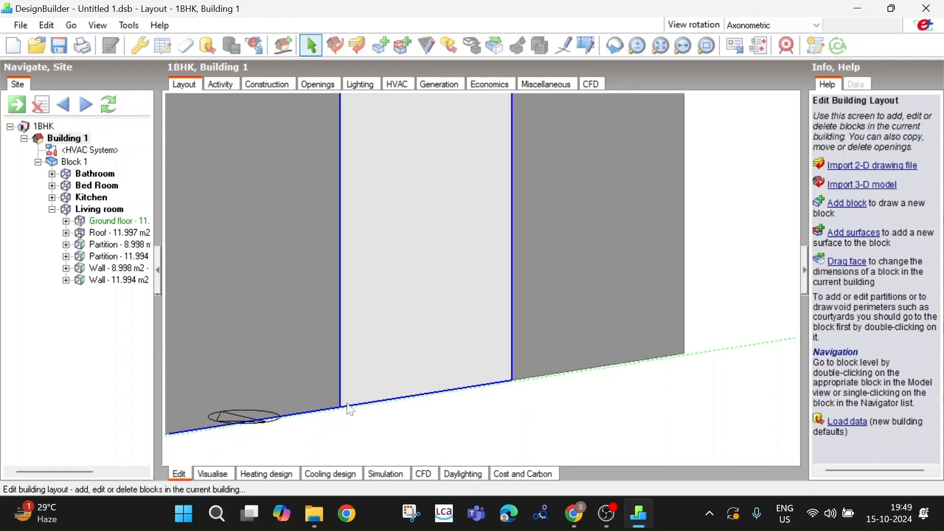
{"action": "scroll", "coordinate": [344, 410], "scroll_direction": "down", "scroll_amount": 2}
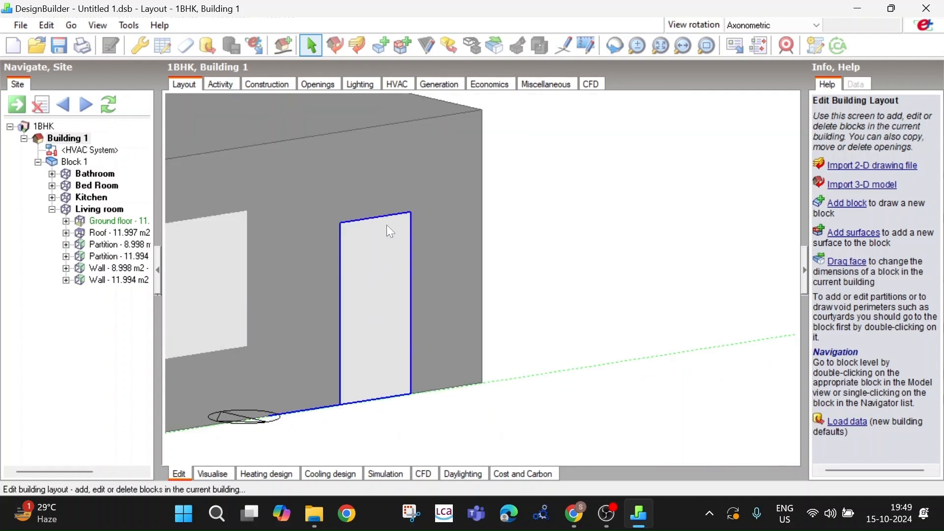
{"action": "scroll", "coordinate": [415, 396], "scroll_direction": "up", "scroll_amount": 2}
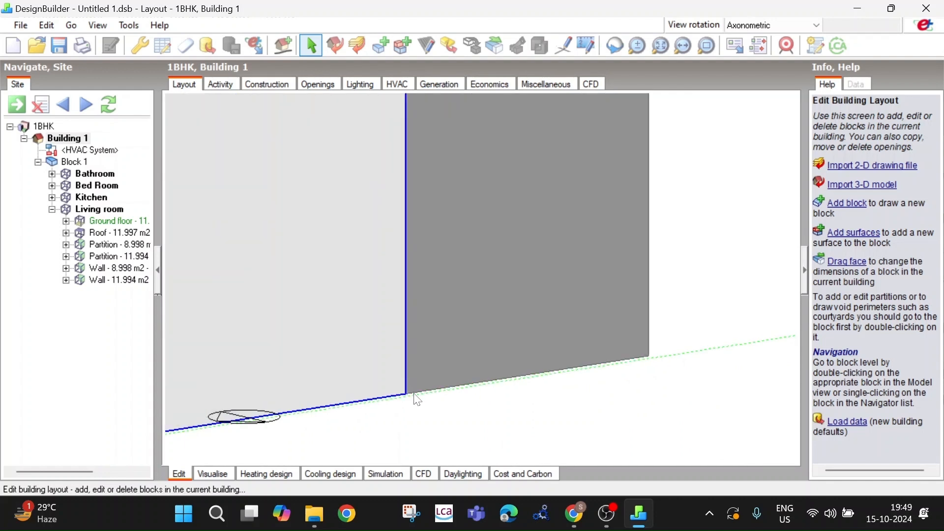
{"action": "scroll", "coordinate": [409, 398], "scroll_direction": "down", "scroll_amount": 2}
{"action": "scroll", "coordinate": [408, 400], "scroll_direction": "up", "scroll_amount": 3}
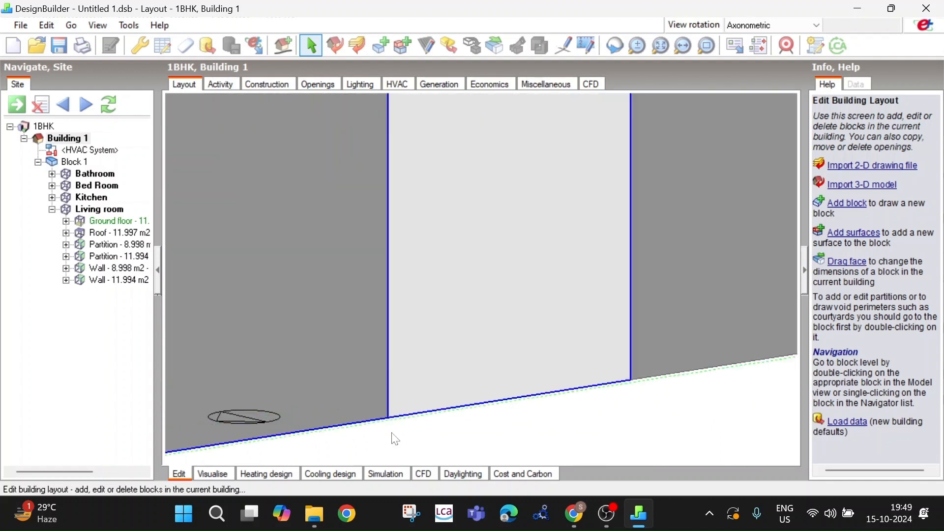
{"action": "scroll", "coordinate": [374, 414], "scroll_direction": "down", "scroll_amount": 3}
{"action": "scroll", "coordinate": [354, 316], "scroll_direction": "up", "scroll_amount": 3}
{"action": "scroll", "coordinate": [354, 316], "scroll_direction": "down", "scroll_amount": 3}
{"action": "mouse_move", "coordinate": [367, 322]}
{"action": "middle_mouse_down"}
{"action": "mouse_move", "coordinate": [280, 326]}
{"action": "mouse_move", "coordinate": [378, 318]}
{"action": "middle_mouse_up"}
{"action": "scroll", "coordinate": [380, 320], "scroll_direction": "up", "scroll_amount": 2}
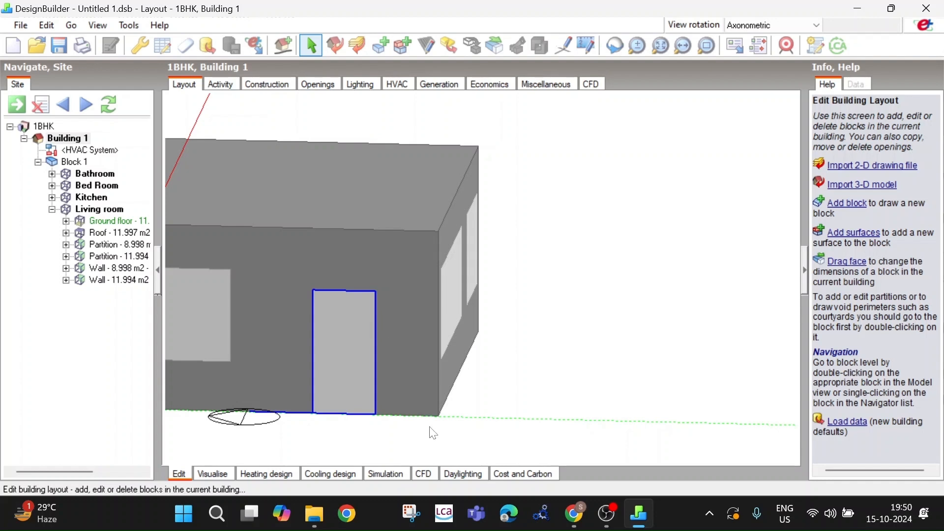
{"action": "scroll", "coordinate": [400, 381], "scroll_direction": "down", "scroll_amount": 3}
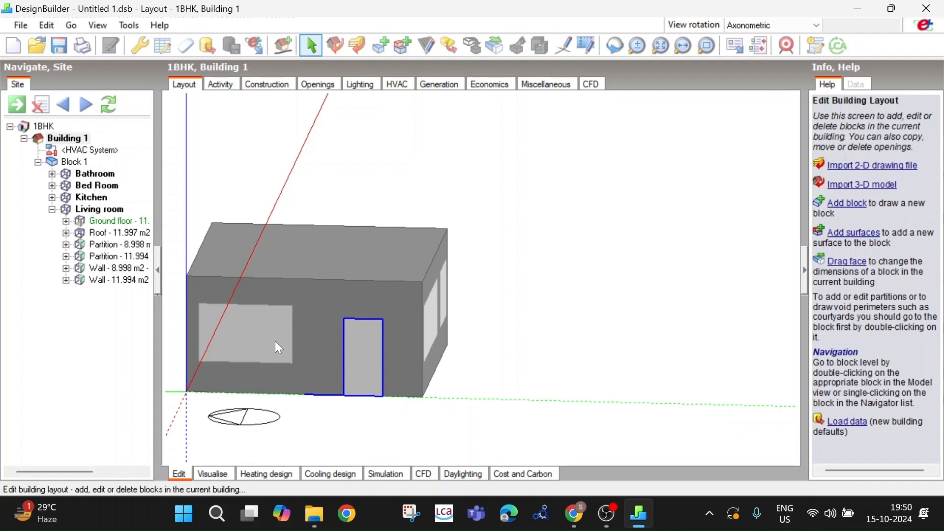
{"action": "middle_click_drag", "start_coordinate": [296, 345], "coordinate": [256, 358]}
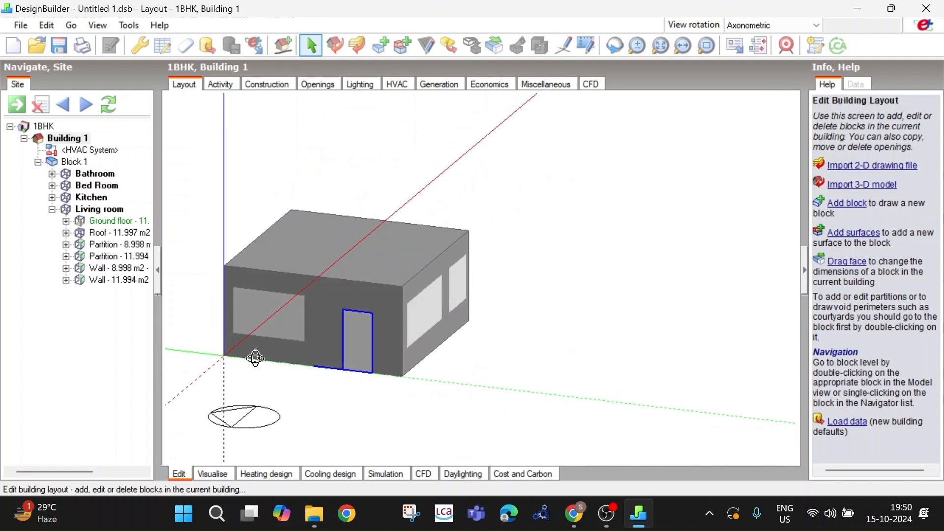
{"action": "scroll", "coordinate": [336, 379], "scroll_direction": "up", "scroll_amount": 1}
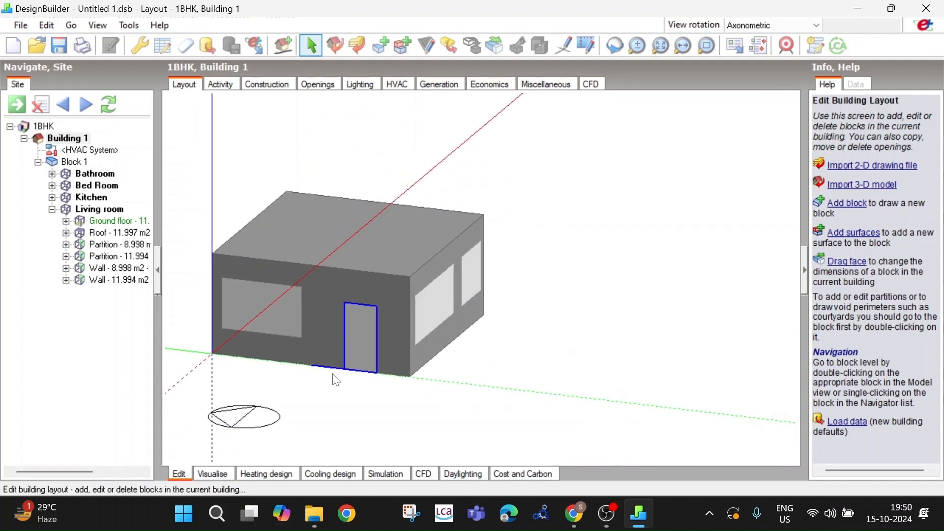
{"action": "scroll", "coordinate": [332, 374], "scroll_direction": "up", "scroll_amount": 6}
{"action": "scroll", "coordinate": [333, 374], "scroll_direction": "down", "scroll_amount": 5}
{"action": "middle_click_drag", "start_coordinate": [335, 375], "coordinate": [286, 384]}
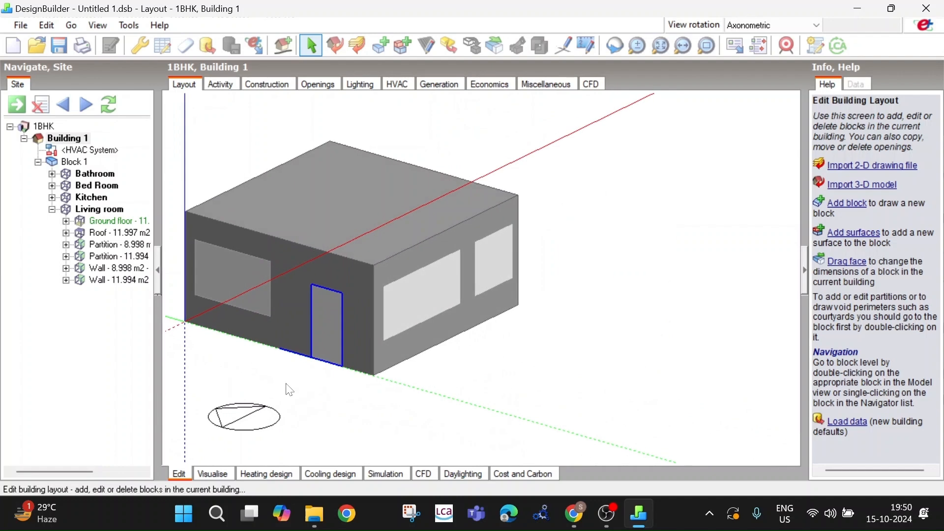
Visualise the whole building again and view the front wall with its external door
{"action": "left_click", "coordinate": [219, 475]}
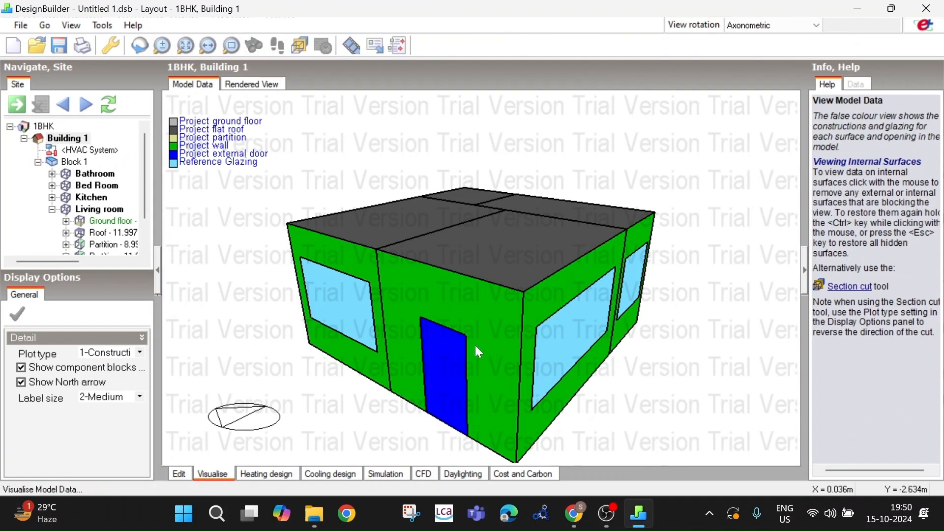
{"action": "mouse_move", "coordinate": [475, 345]}
{"action": "middle_mouse_down"}
{"action": "mouse_move", "coordinate": [423, 358]}
{"action": "mouse_move", "coordinate": [427, 375]}
{"action": "mouse_move", "coordinate": [438, 348]}
{"action": "mouse_move", "coordinate": [482, 336]}
{"action": "mouse_move", "coordinate": [491, 345]}
{"action": "middle_mouse_up"}
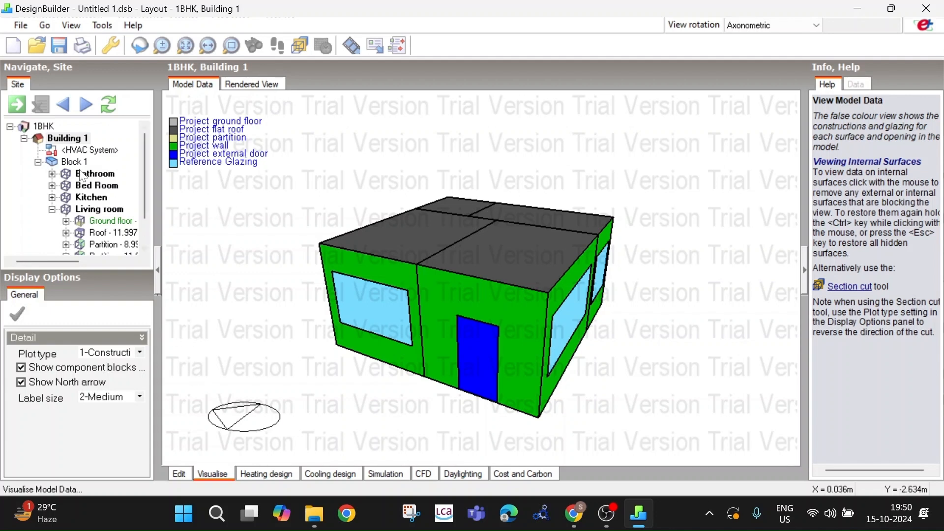
Isolate the living room zone and return it to the editable layout
{"action": "left_click", "coordinate": [101, 211]}
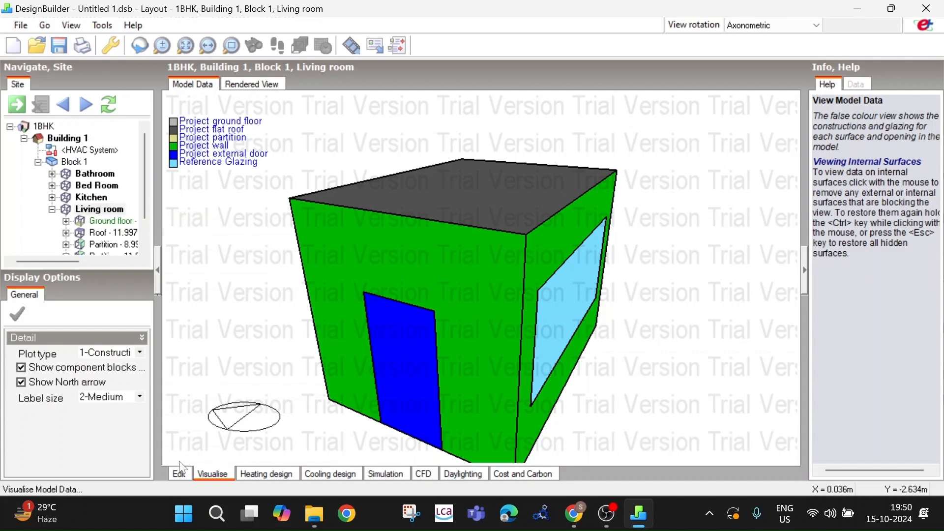
{"action": "left_click", "coordinate": [180, 475]}
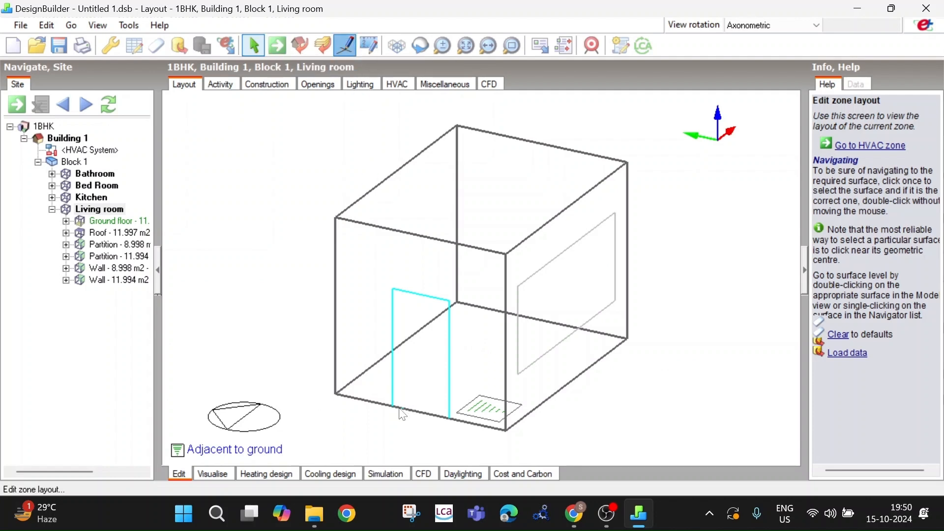
{"action": "left_click", "coordinate": [348, 45]}
{"action": "left_click", "coordinate": [336, 394]}
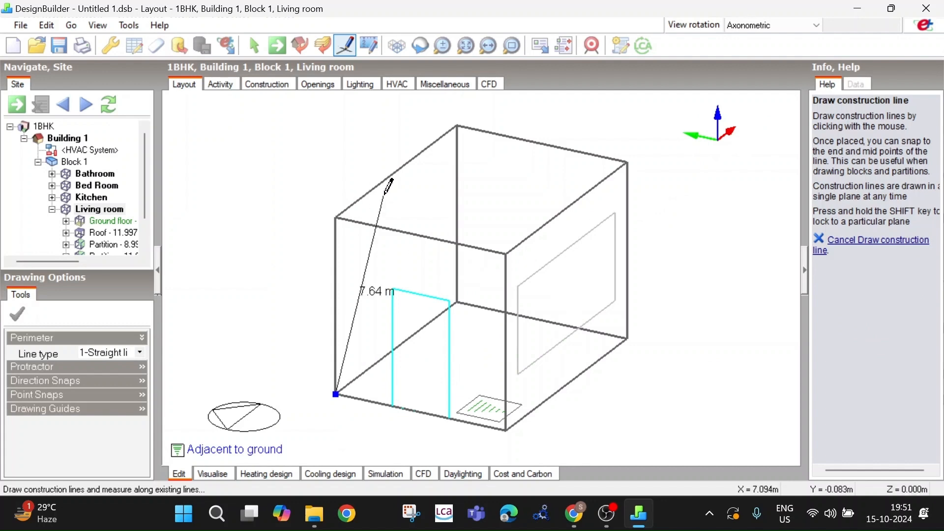
{"action": "mouse_move", "coordinate": [388, 229]}
{"action": "middle_mouse_down"}
{"action": "mouse_move", "coordinate": [497, 290]}
{"action": "mouse_move", "coordinate": [438, 318]}
{"action": "mouse_move", "coordinate": [309, 207]}
{"action": "middle_mouse_up"}
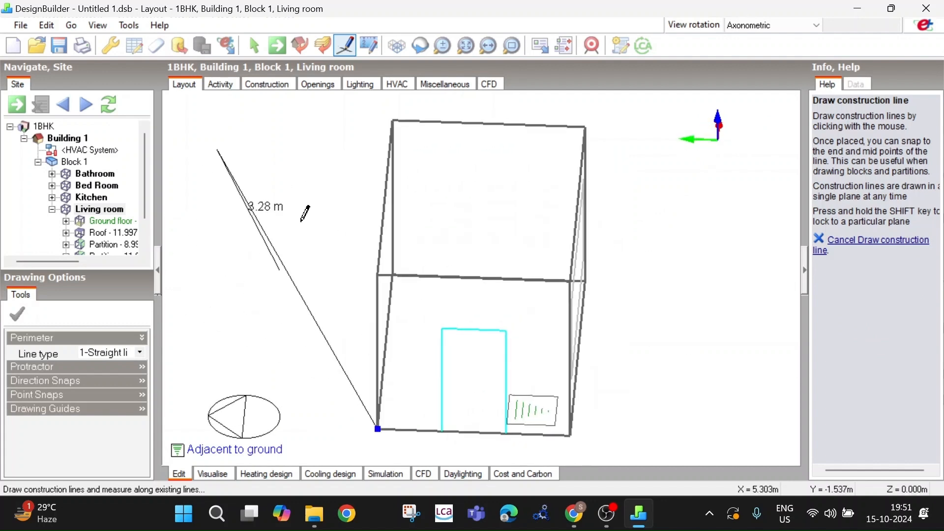
{"action": "right_click", "coordinate": [310, 279]}
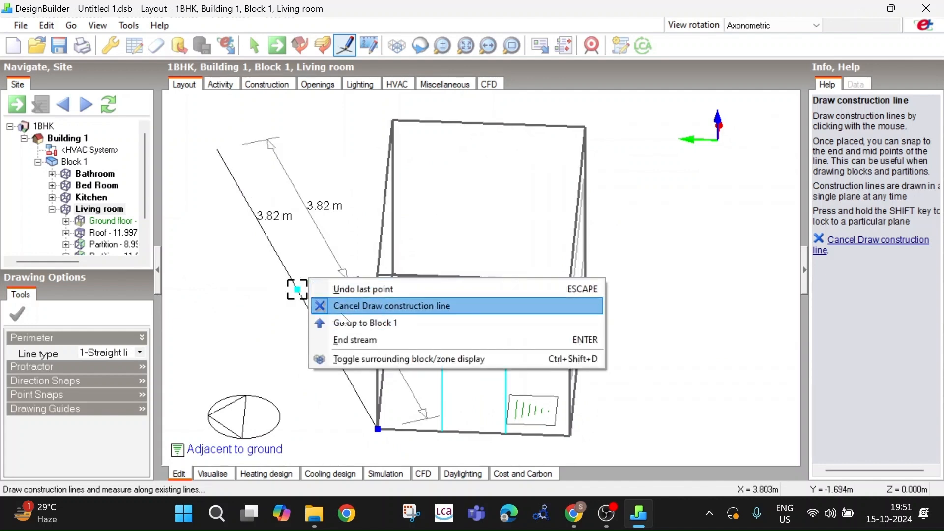
{"action": "left_click", "coordinate": [344, 305]}
Open the living room's external wall with the door for surface editing
{"action": "mouse_move", "coordinate": [517, 345]}
{"action": "middle_mouse_down"}
{"action": "mouse_move", "coordinate": [415, 320]}
{"action": "mouse_move", "coordinate": [381, 288]}
{"action": "middle_mouse_up"}
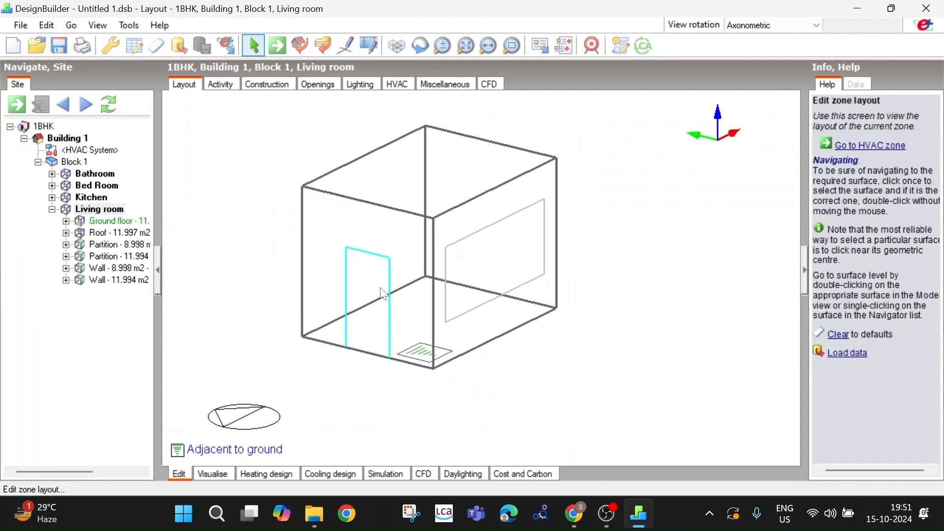
{"action": "double_click", "coordinate": [371, 226]}
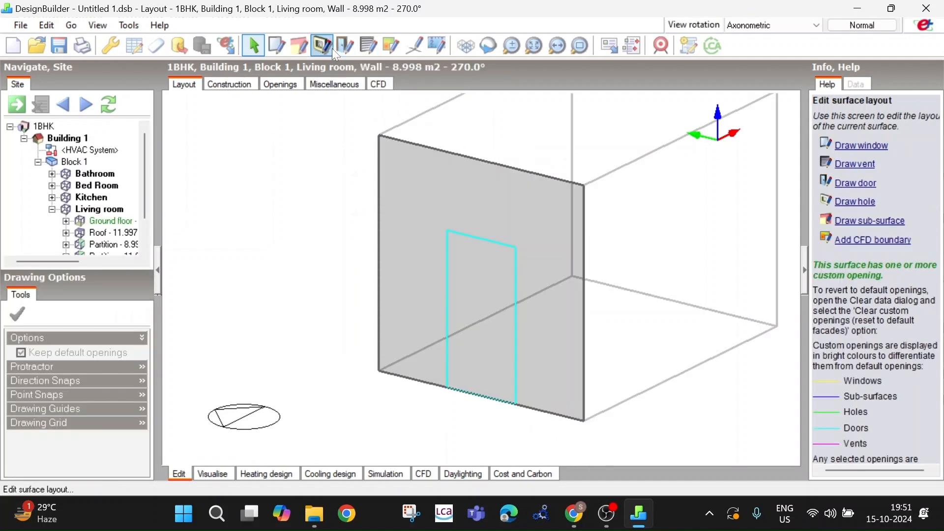
{"action": "left_click", "coordinate": [414, 45]}
{"action": "left_click", "coordinate": [379, 370]}
{"action": "left_click", "coordinate": [412, 239]}
{"action": "left_click", "coordinate": [470, 274]}
{"action": "left_click", "coordinate": [417, 293]}
{"action": "middle_click_drag", "start_coordinate": [434, 325], "coordinate": [629, 364]}
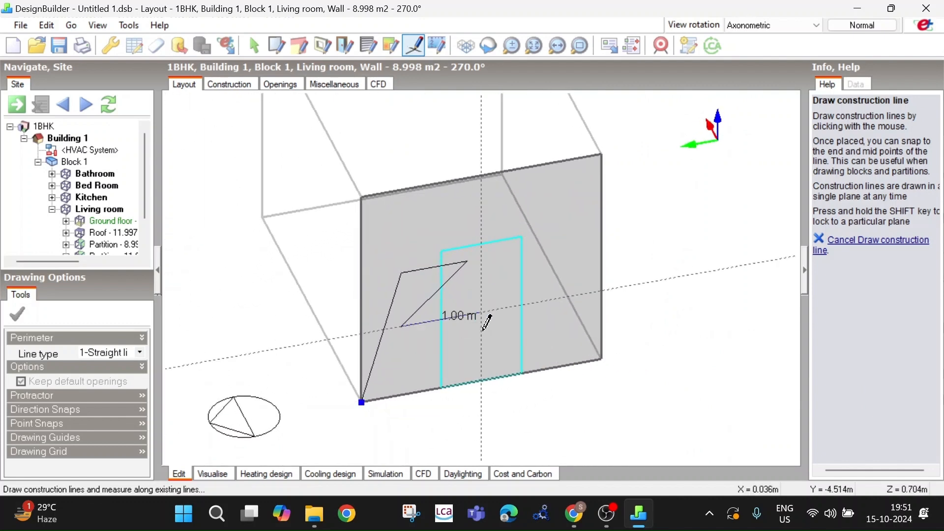
{"action": "right_click", "coordinate": [642, 319]}
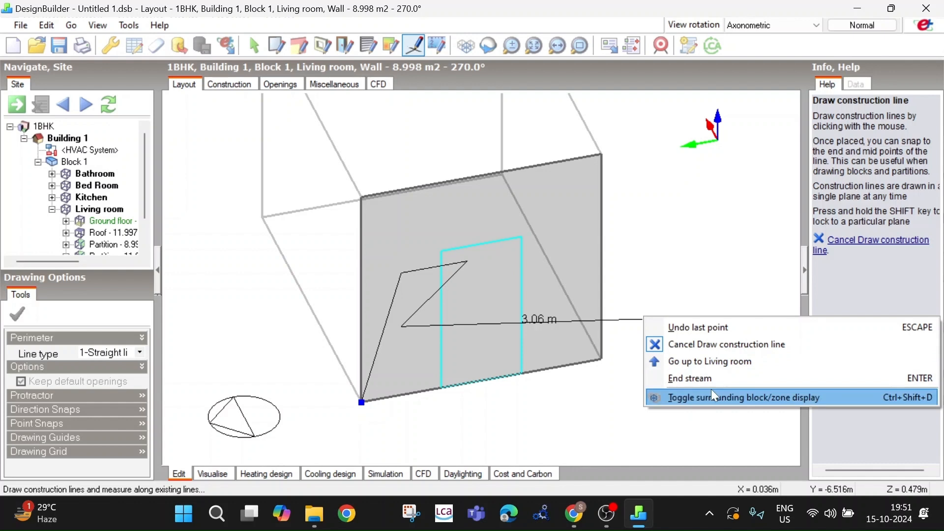
{"action": "left_click", "coordinate": [712, 347]}
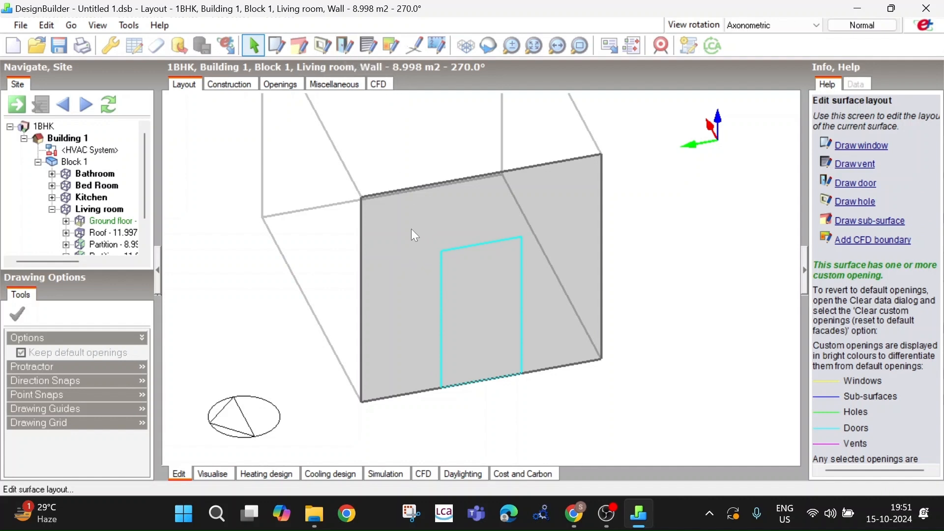
{"action": "middle_click_drag", "start_coordinate": [400, 231], "coordinate": [322, 200]}
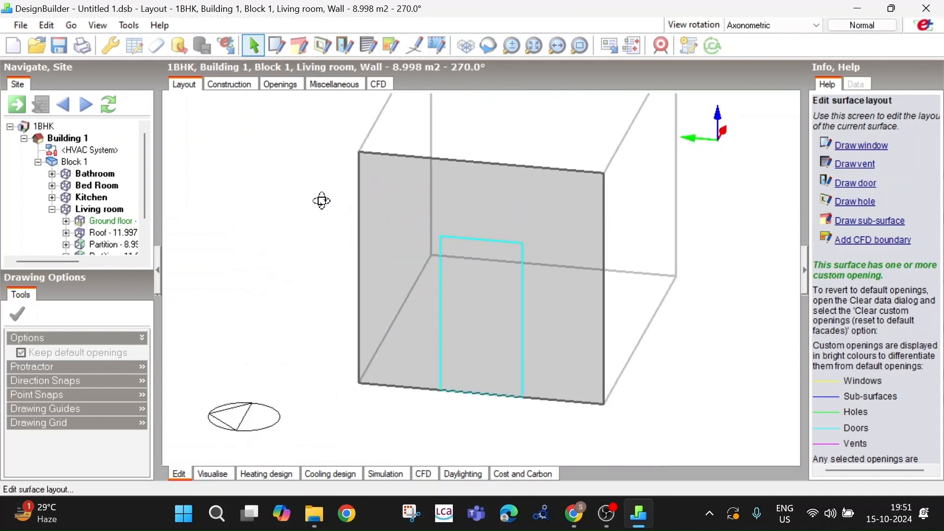
{"action": "middle_click_drag", "start_coordinate": [455, 240], "coordinate": [415, 246]}
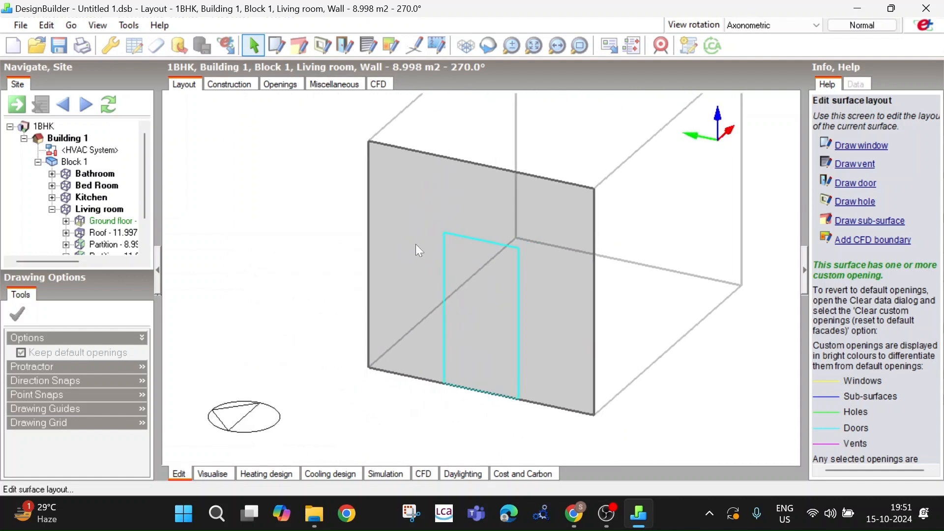
{"action": "left_click", "coordinate": [413, 49]}
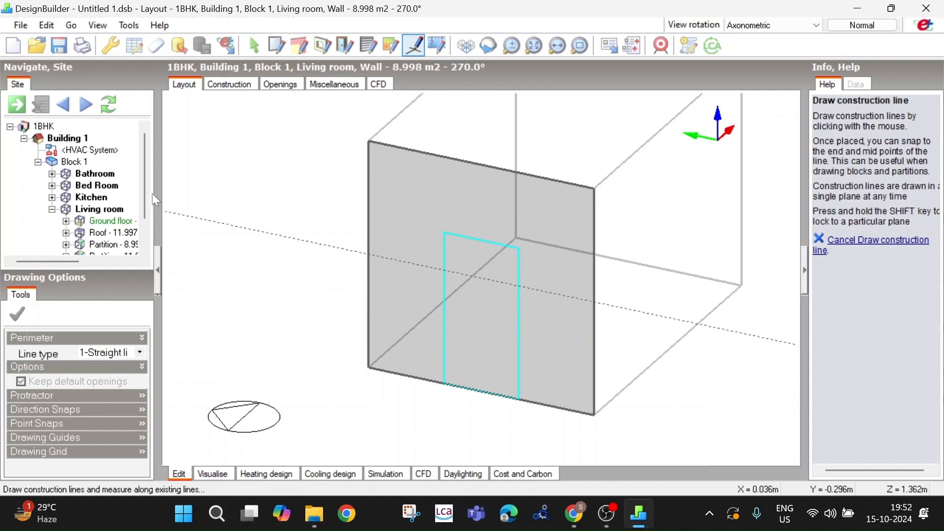
{"action": "left_click_drag", "start_coordinate": [146, 194], "coordinate": [146, 213]}
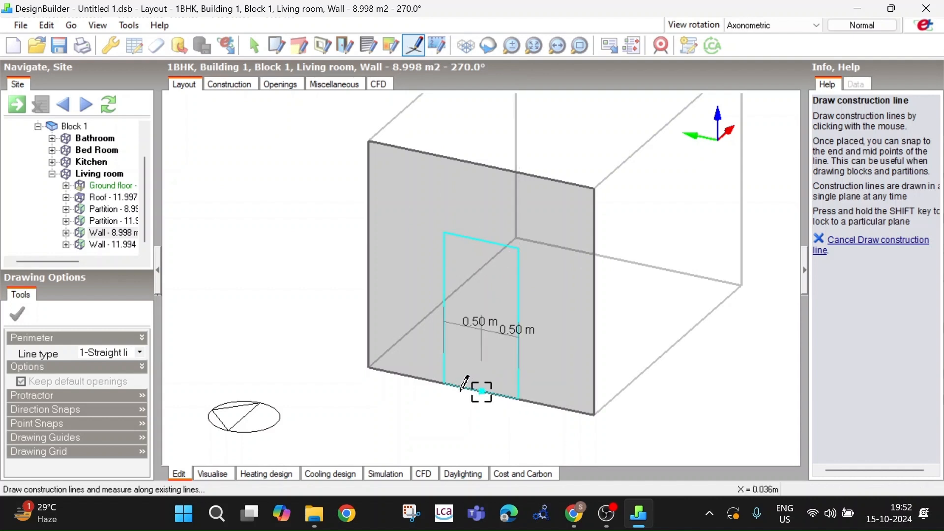
{"action": "right_click", "coordinate": [265, 260]}
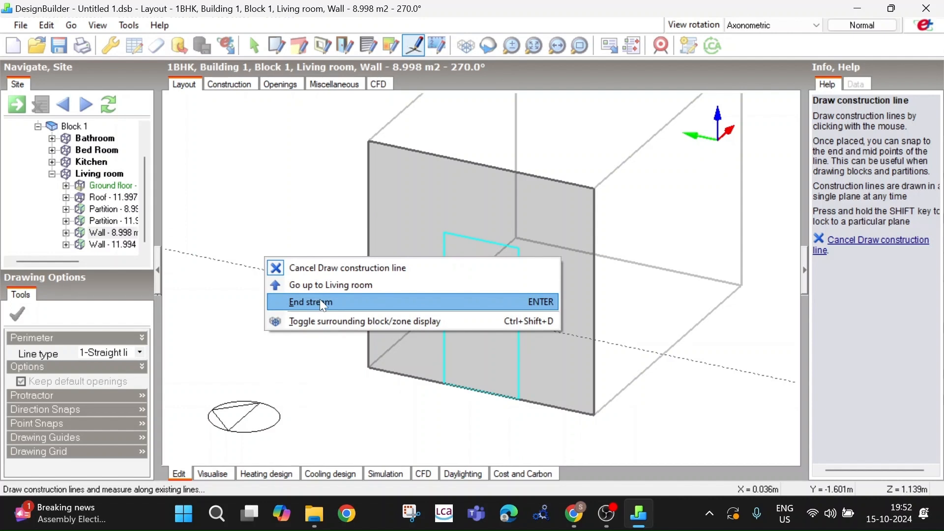
{"action": "left_click", "coordinate": [321, 302]}
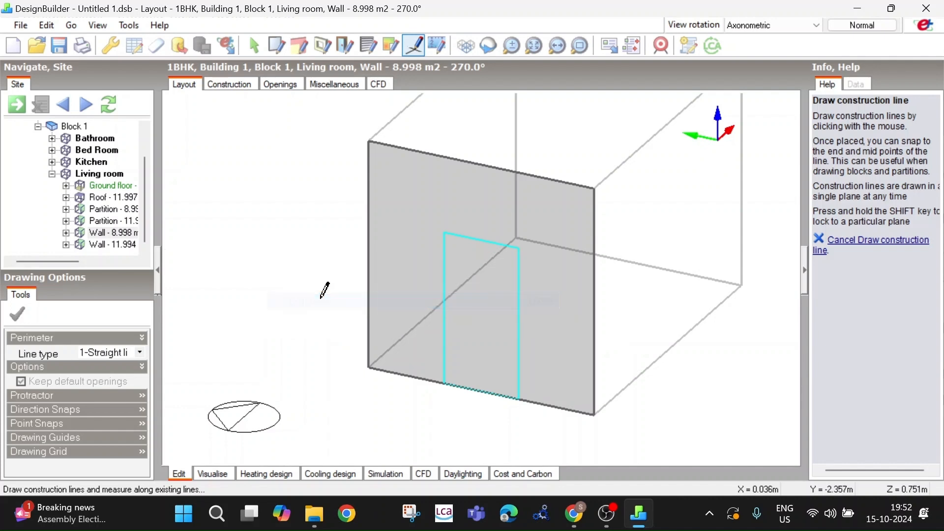
Visualise the whole of Building 1 and view the door wall together with the adjoining window wall
{"action": "scroll", "coordinate": [317, 309], "scroll_direction": "down", "scroll_amount": 4}
{"action": "mouse_move", "coordinate": [317, 310]}
{"action": "middle_mouse_down"}
{"action": "mouse_move", "coordinate": [239, 338]}
{"action": "mouse_move", "coordinate": [333, 306]}
{"action": "middle_mouse_up"}
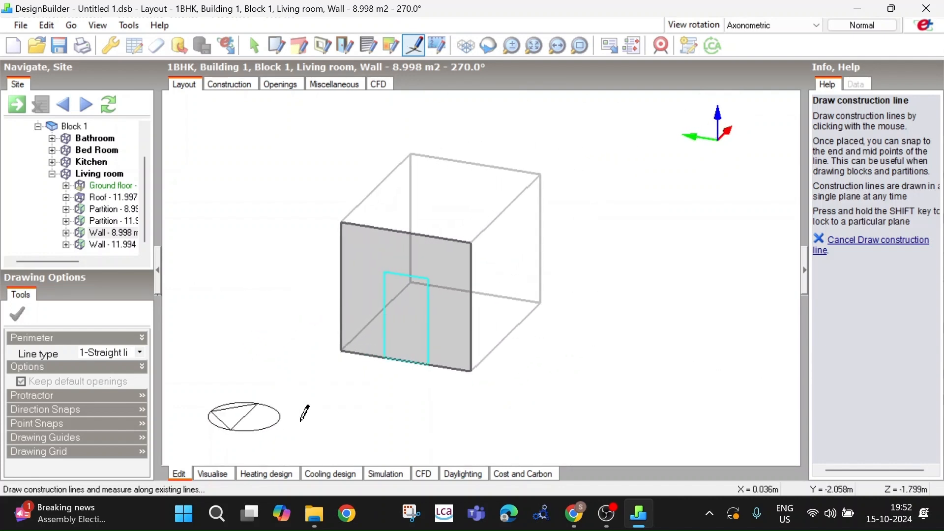
{"action": "left_click", "coordinate": [218, 473]}
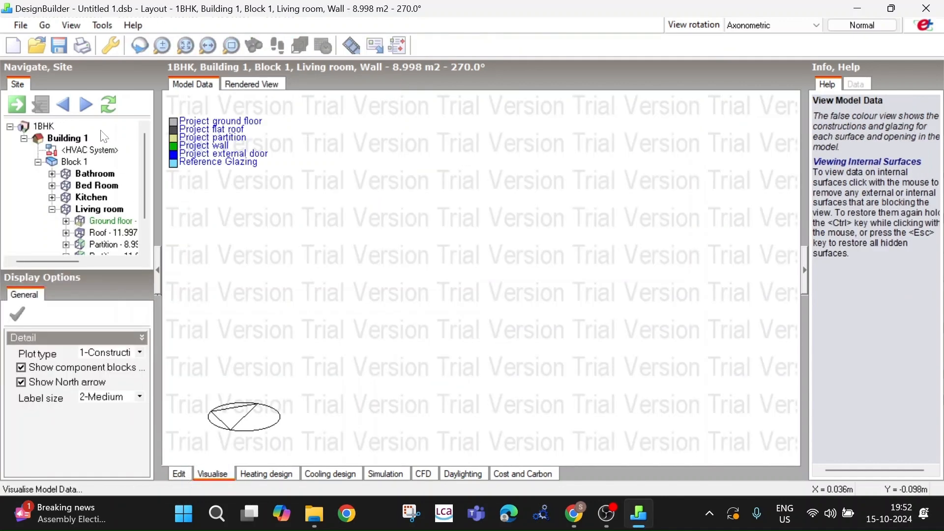
{"action": "middle_click_drag", "start_coordinate": [497, 290], "coordinate": [400, 294]}
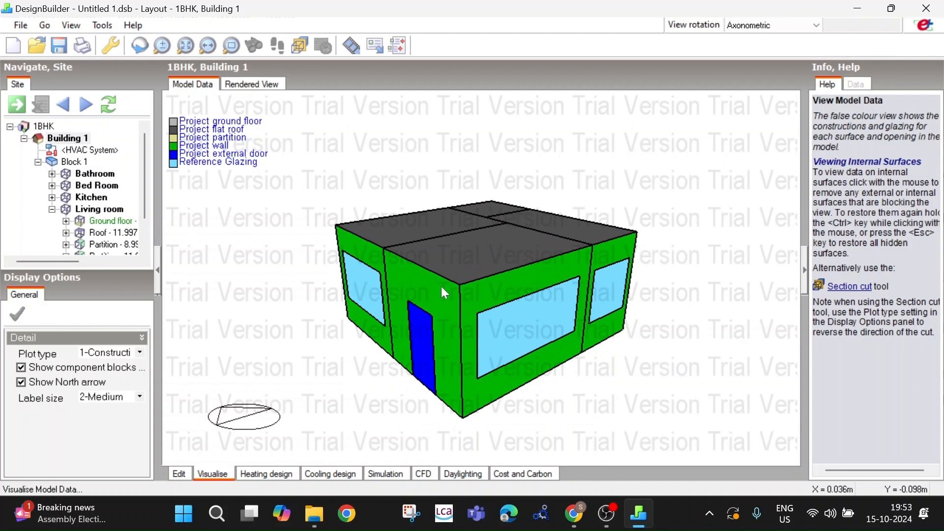
Delete the large living room window from the wall adjoining the door wall and check the building in the visualisation
{"action": "left_click", "coordinate": [184, 475]}
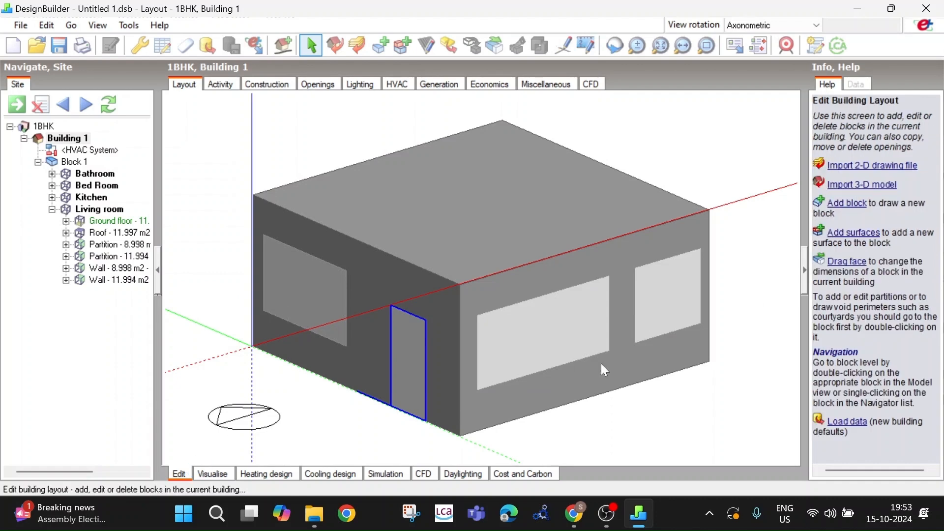
{"action": "left_click", "coordinate": [531, 331]}
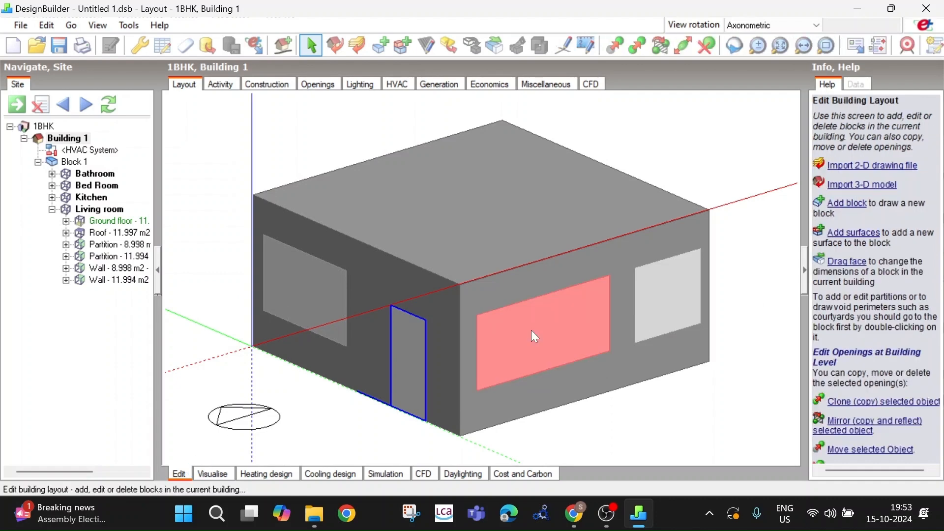
{"action": "right_click", "coordinate": [531, 331]}
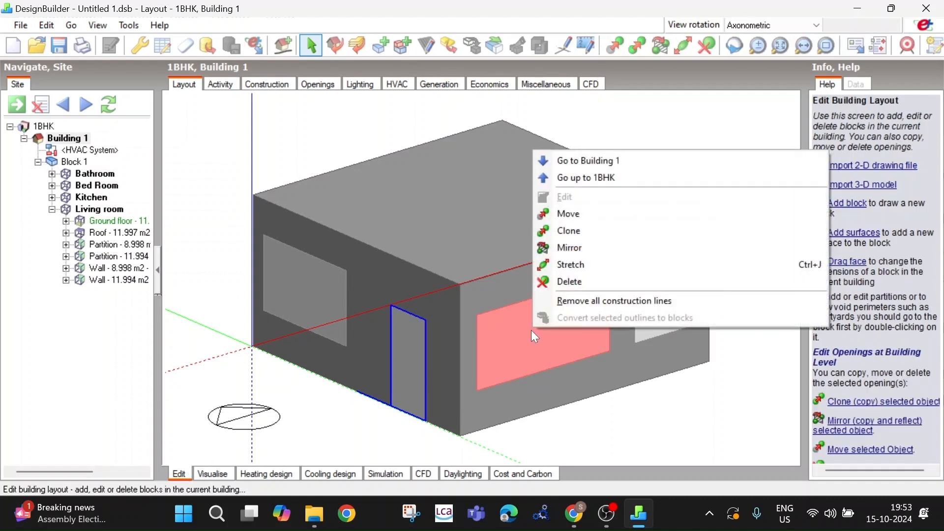
{"action": "left_click", "coordinate": [570, 282]}
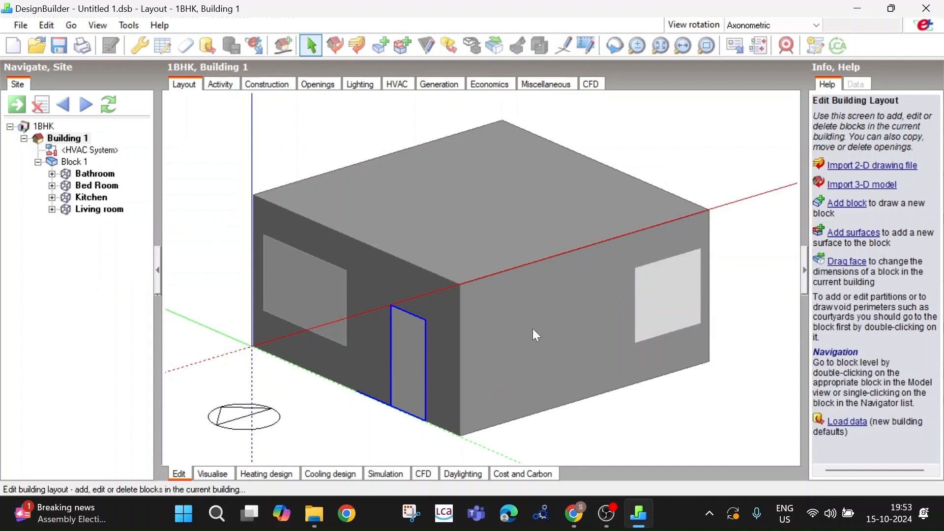
{"action": "left_click", "coordinate": [225, 474]}
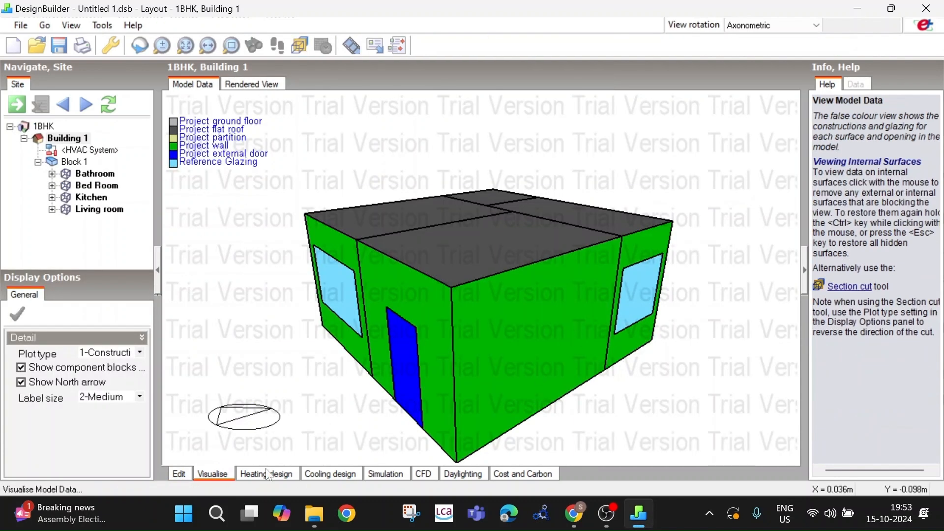
Return to the editable layout and open the living room's windowless external wall facing 180.0° for surface editing
{"action": "left_click", "coordinate": [186, 475]}
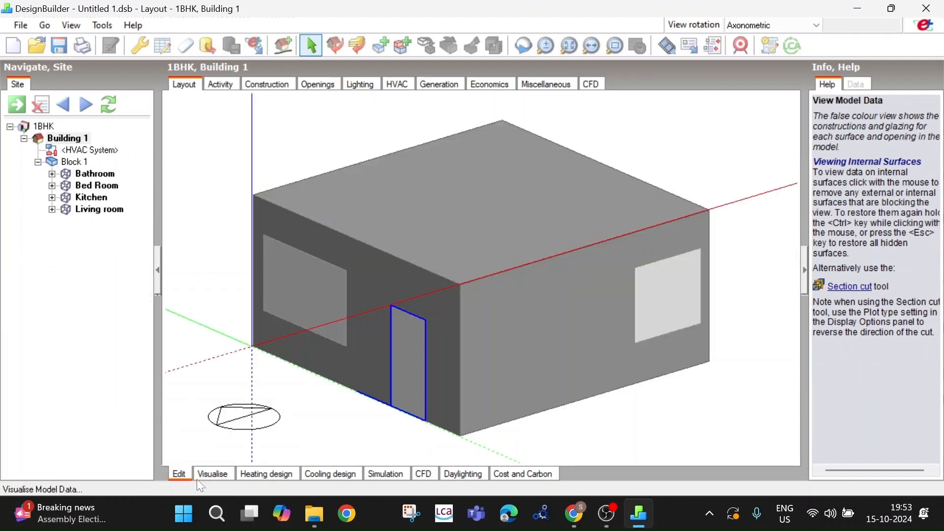
{"action": "left_click", "coordinate": [97, 211]}
{"action": "middle_click_drag", "start_coordinate": [506, 295], "coordinate": [468, 308]}
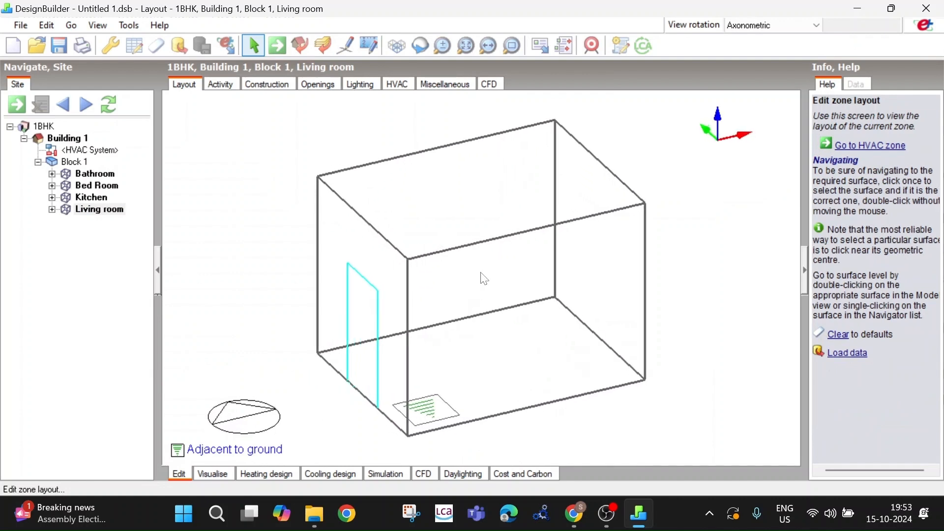
{"action": "double_click", "coordinate": [498, 293]}
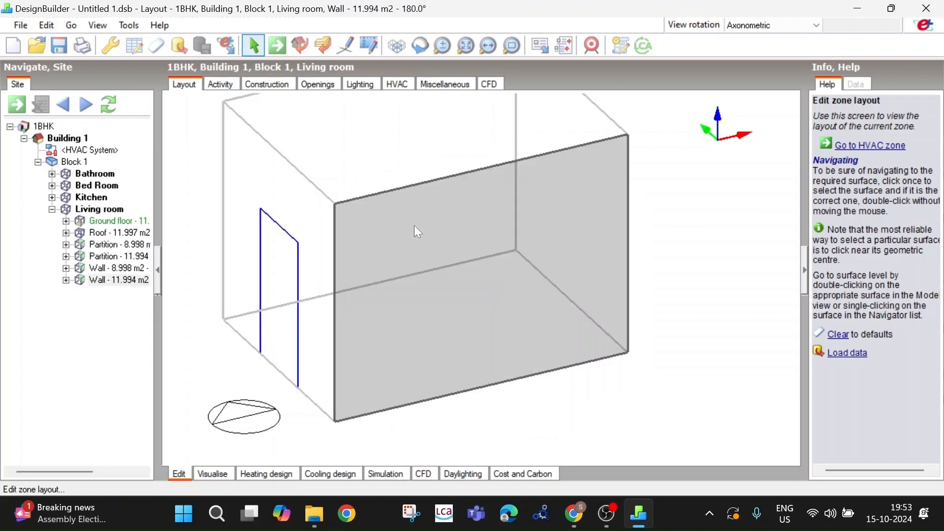
Draw construction lines from the wall's upper corner near the door, outlining a rectangle about 1.2 m wide on the wall
{"action": "left_click", "coordinate": [369, 45]}
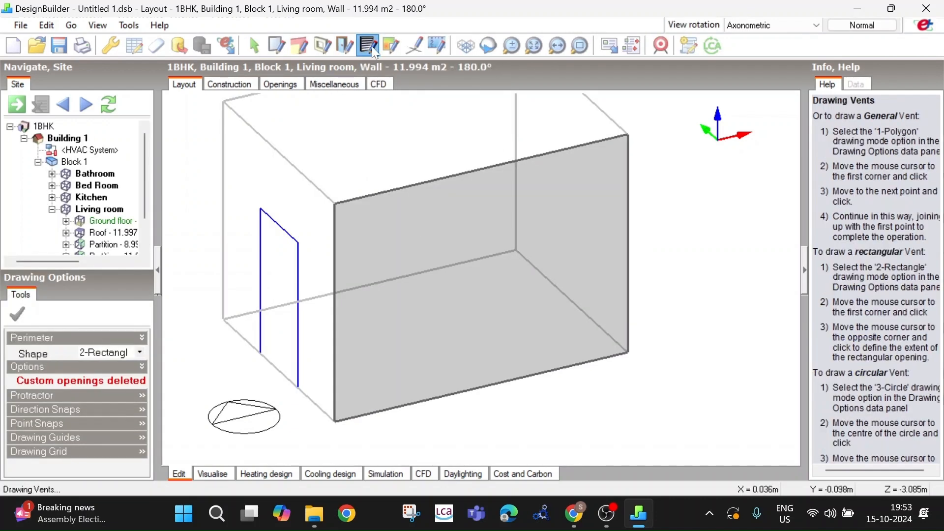
{"action": "left_click", "coordinate": [420, 49]}
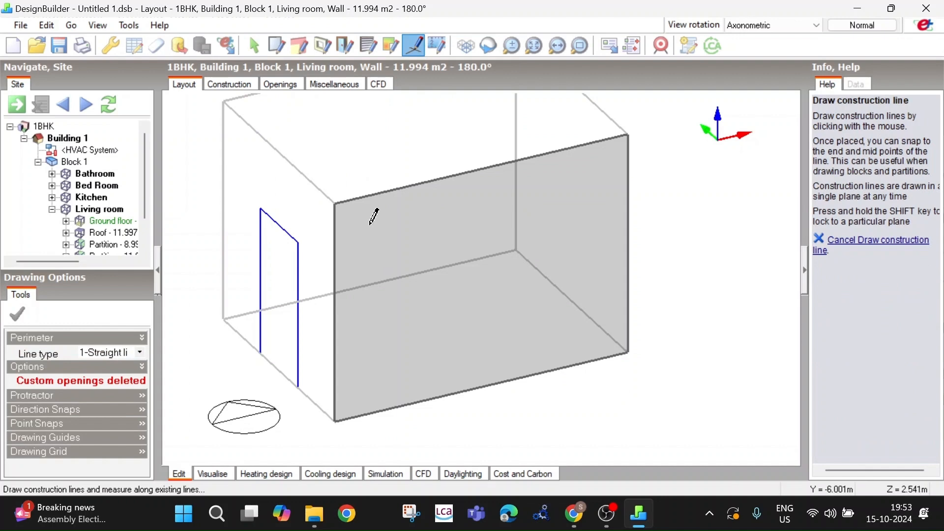
{"action": "left_click", "coordinate": [335, 204]}
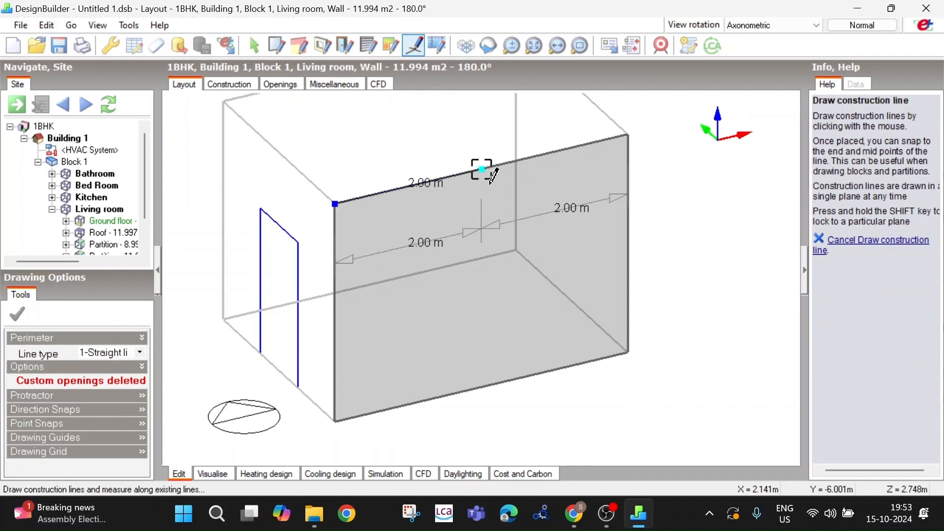
{"action": "left_click", "coordinate": [446, 178]}
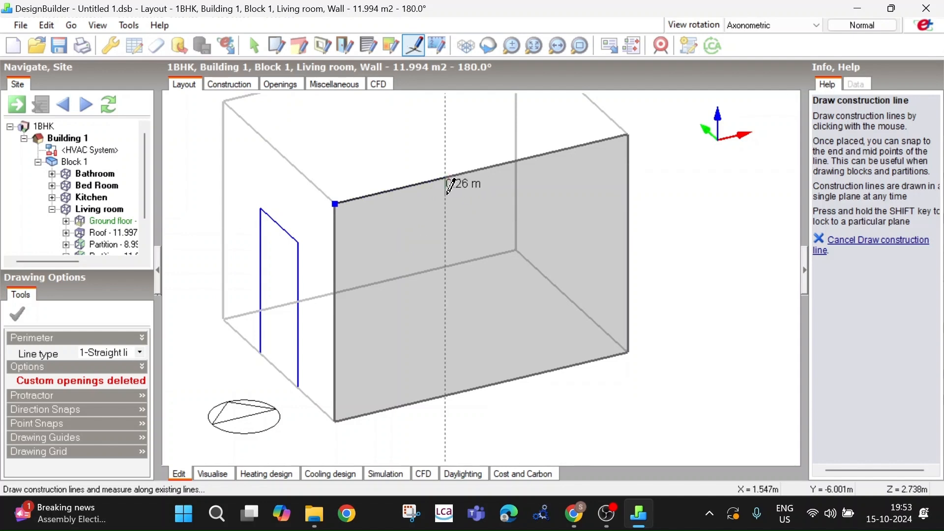
{"action": "left_click", "coordinate": [436, 255]}
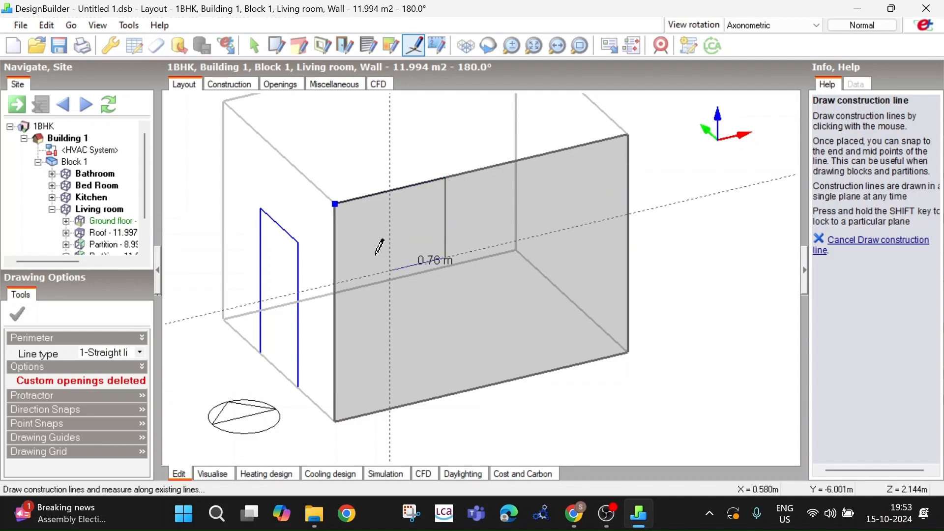
{"action": "left_click", "coordinate": [372, 340]}
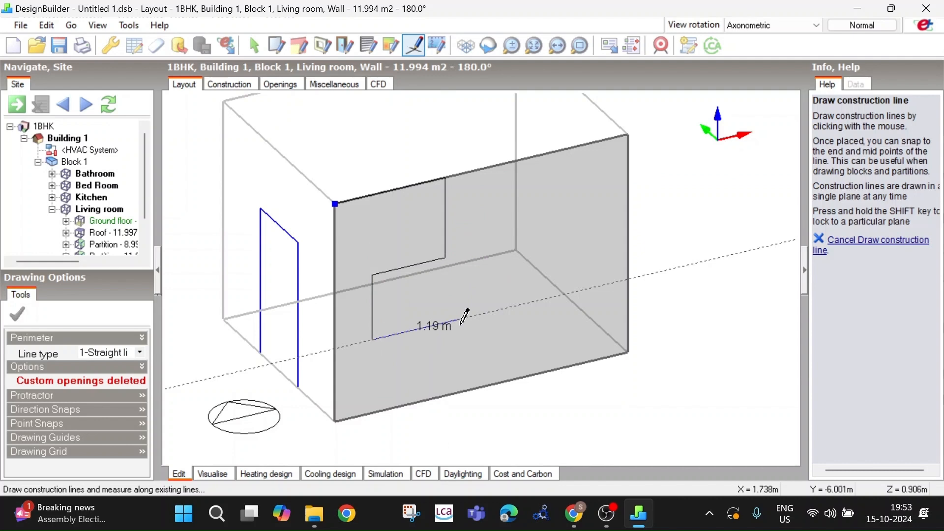
{"action": "left_click", "coordinate": [461, 320]}
{"action": "left_click", "coordinate": [445, 257]}
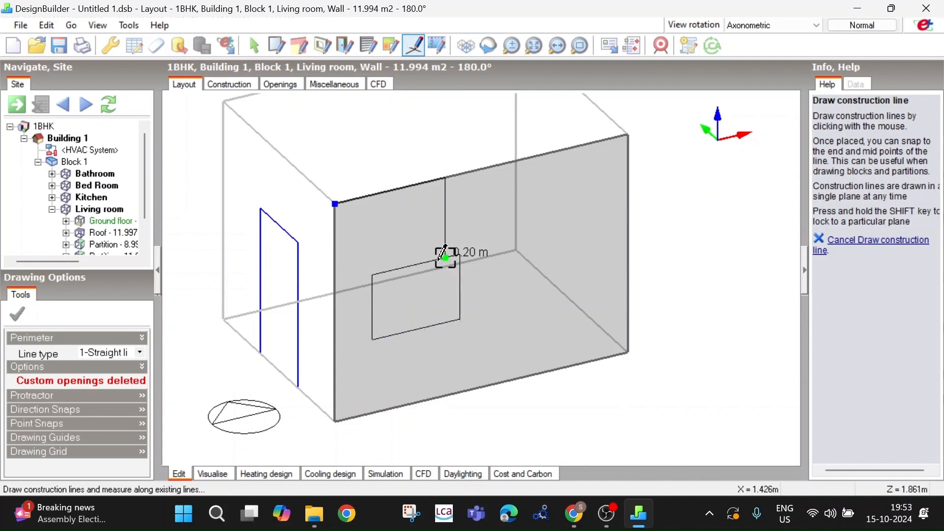
Outline a second rectangle about 0.9 m high on the same wall, its upper edge continuing from the first rectangle's upper edge
{"action": "left_click", "coordinate": [516, 241]}
{"action": "left_click", "coordinate": [516, 306]}
{"action": "left_click", "coordinate": [600, 286]}
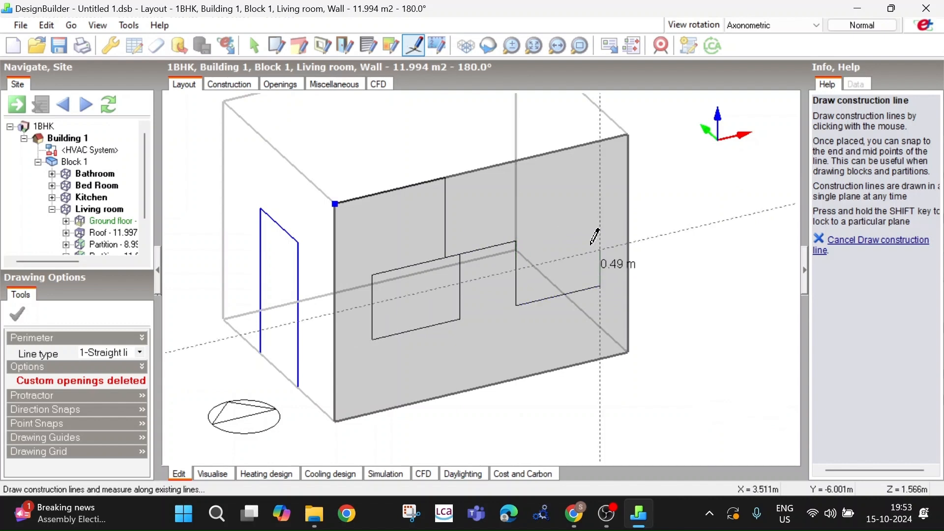
{"action": "left_click", "coordinate": [601, 222]}
{"action": "left_click", "coordinate": [516, 242]}
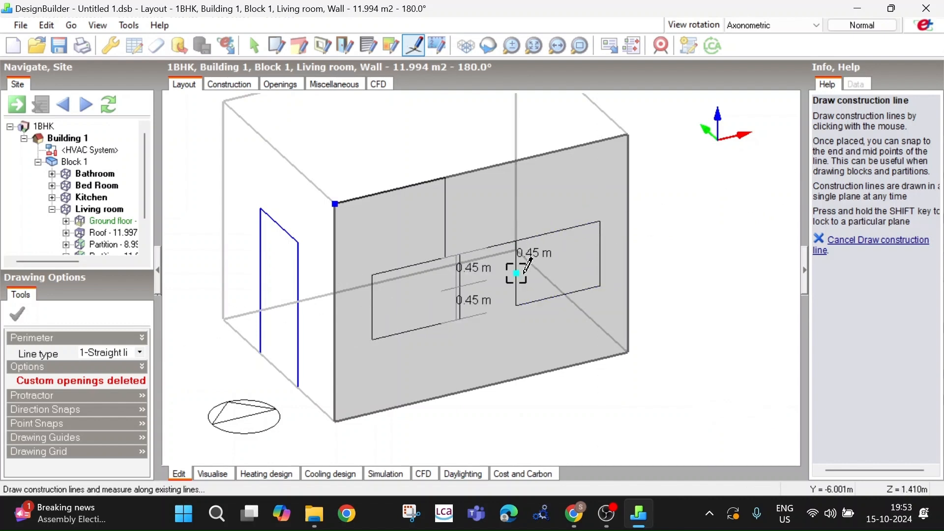
{"action": "right_click", "coordinate": [669, 218]}
{"action": "left_click", "coordinate": [693, 281]}
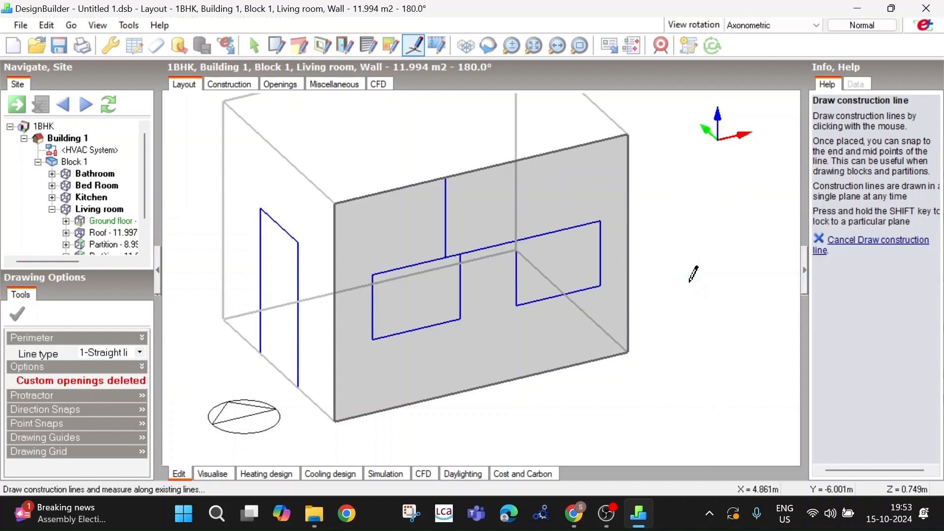
Outline a small rectangle about 0.32 m high with construction lines, above the gap between the two larger rectangles
{"action": "middle_click_drag", "start_coordinate": [690, 280], "coordinate": [596, 281]}
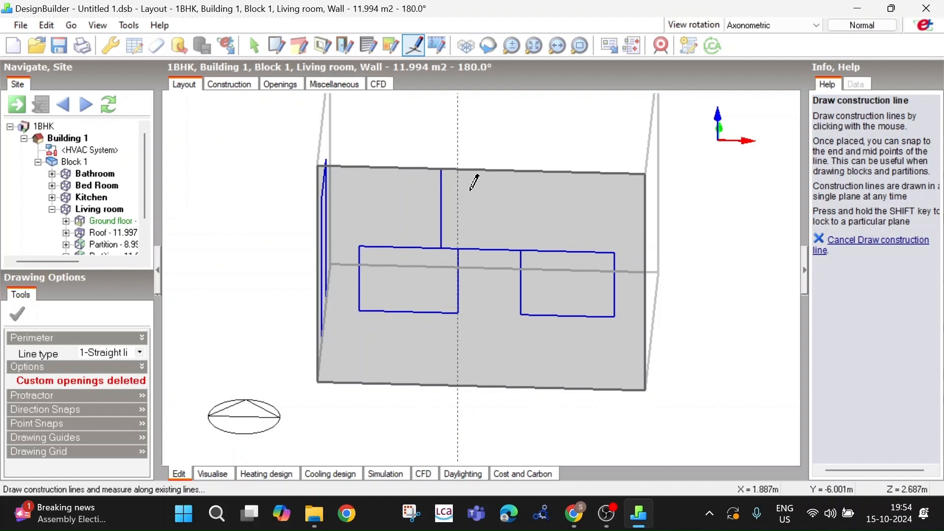
{"action": "left_click", "coordinate": [459, 209]}
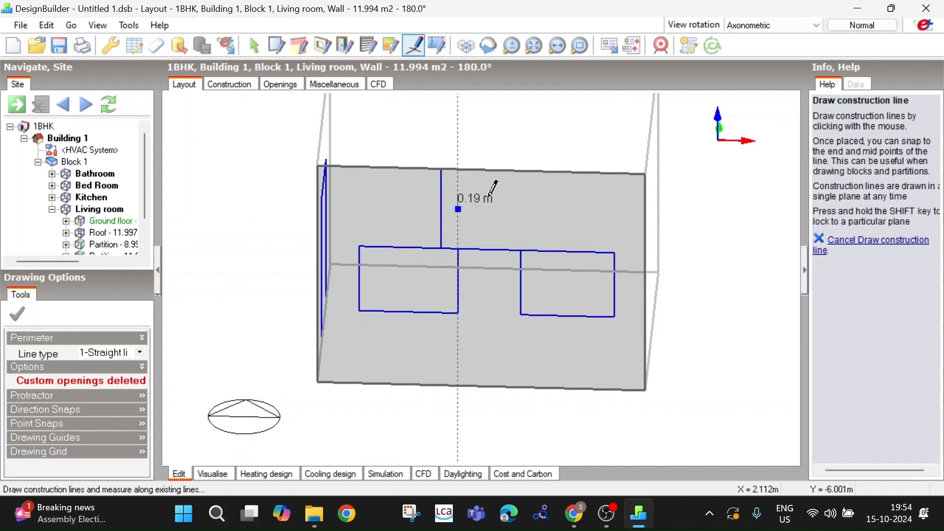
{"action": "left_click", "coordinate": [512, 178]}
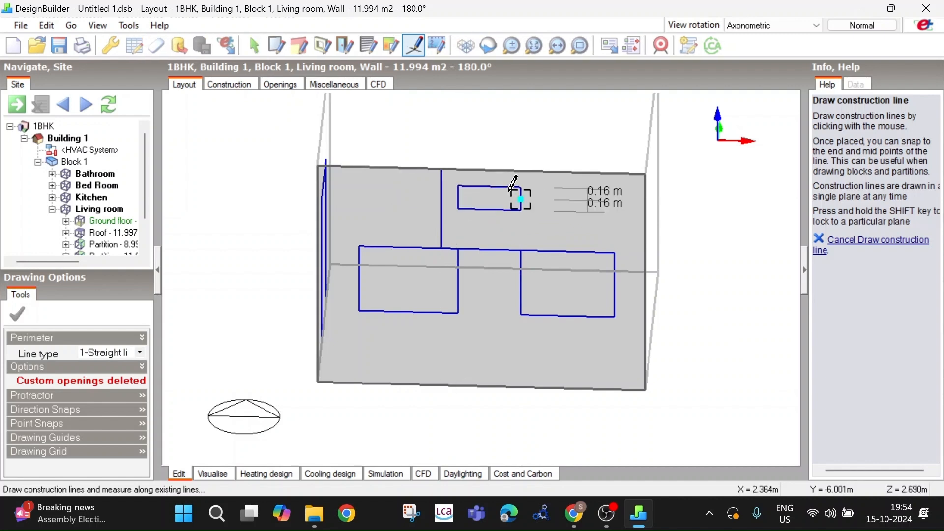
{"action": "left_click", "coordinate": [637, 205]}
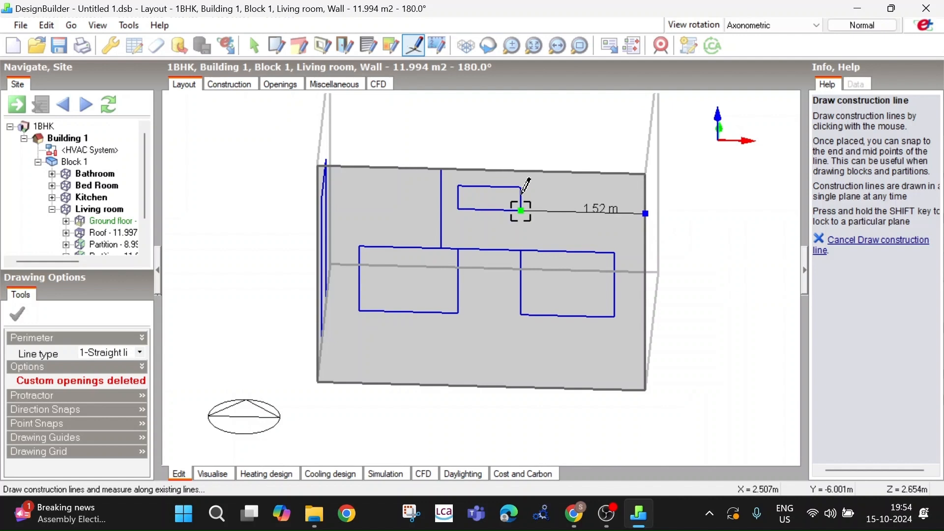
{"action": "right_click", "coordinate": [574, 189]}
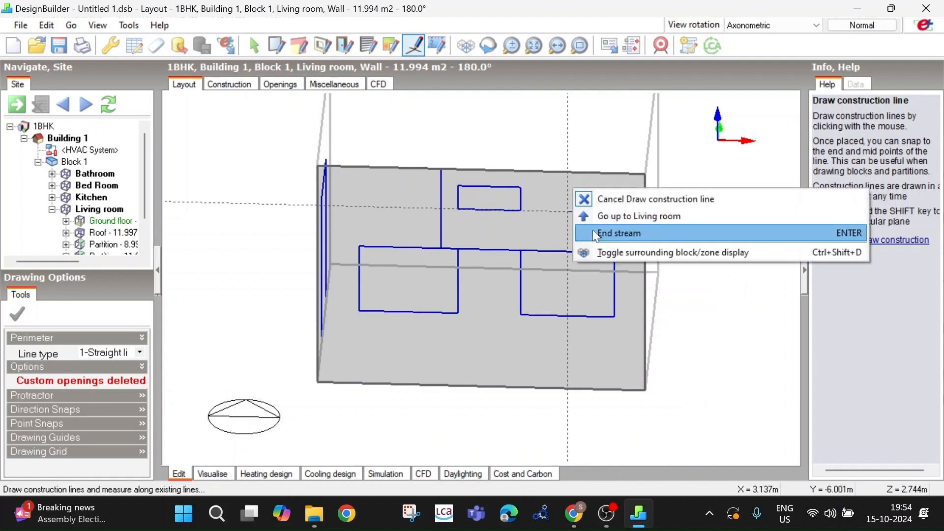
{"action": "left_click", "coordinate": [601, 242]}
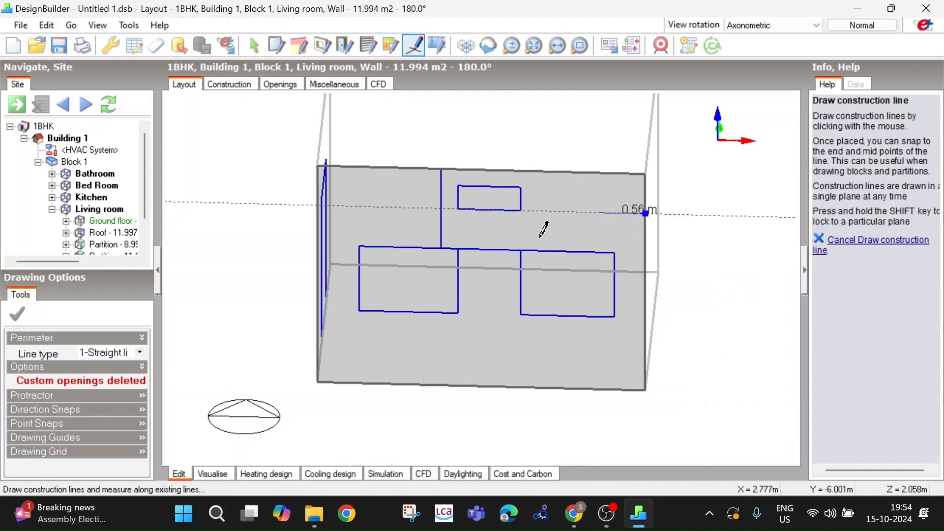
{"action": "left_click", "coordinate": [382, 216]}
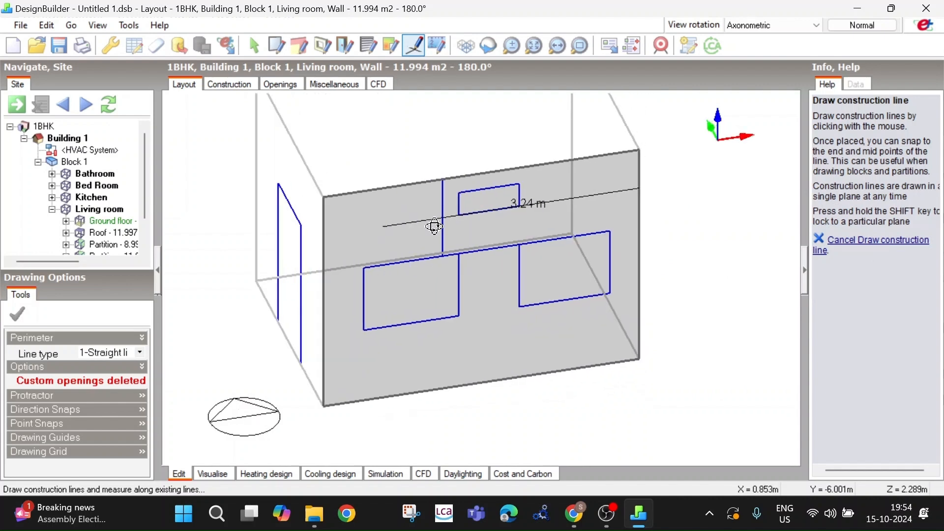
{"action": "left_click", "coordinate": [639, 188]}
{"action": "right_click", "coordinate": [670, 220]}
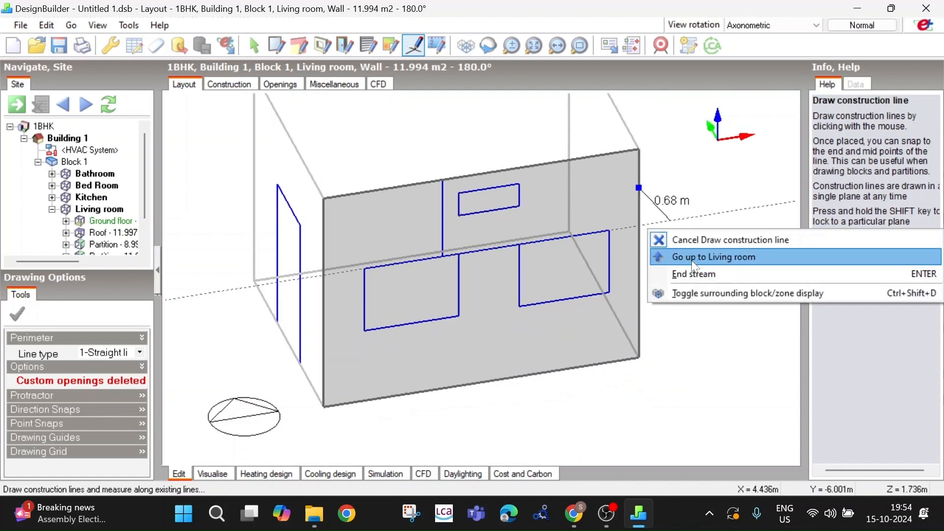
{"action": "left_click", "coordinate": [693, 272]}
{"action": "right_click", "coordinate": [648, 326]}
{"action": "left_click", "coordinate": [698, 330]}
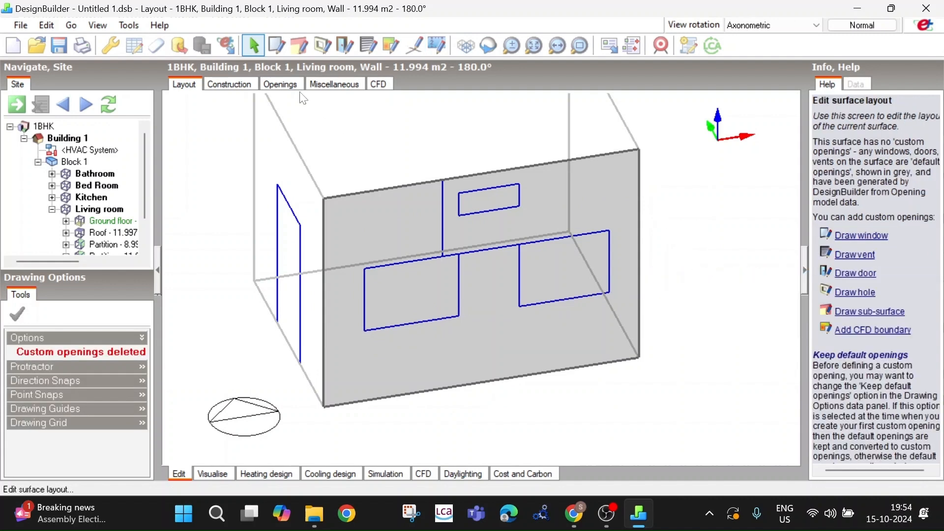
Draw three rectangular windows on the wall, tracing the small upper outline and the two larger outlines
{"action": "left_click", "coordinate": [276, 46]}
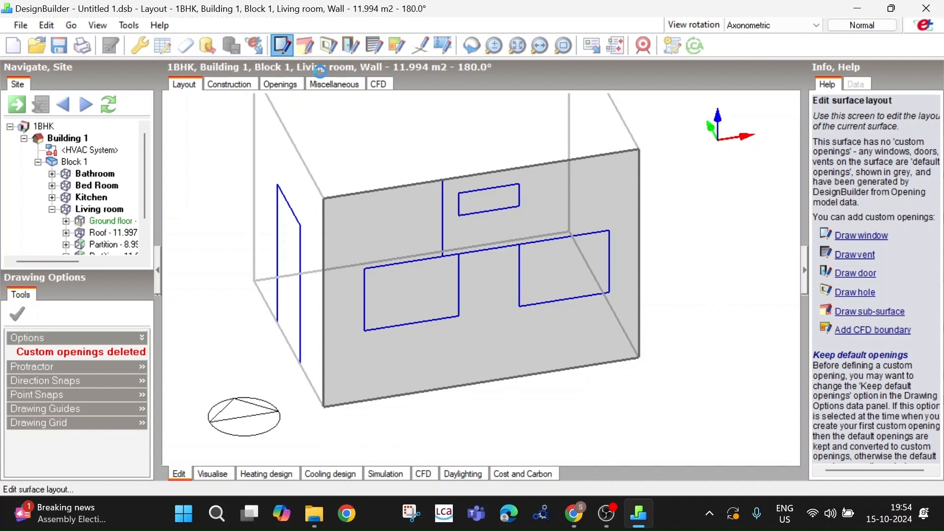
{"action": "left_click", "coordinate": [458, 192]}
{"action": "left_click", "coordinate": [519, 210]}
{"action": "left_click", "coordinate": [364, 268]}
{"action": "left_click", "coordinate": [459, 316]}
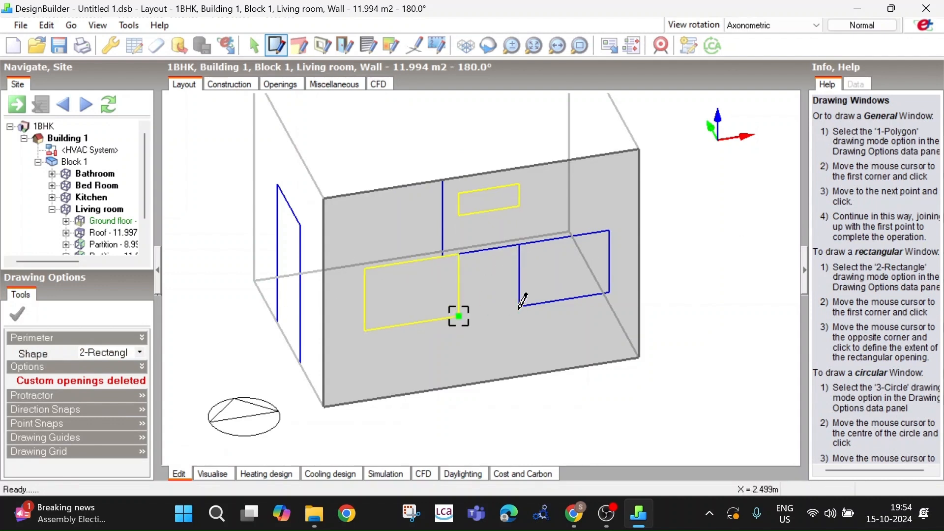
{"action": "left_click", "coordinate": [519, 246]}
{"action": "left_click", "coordinate": [609, 293]}
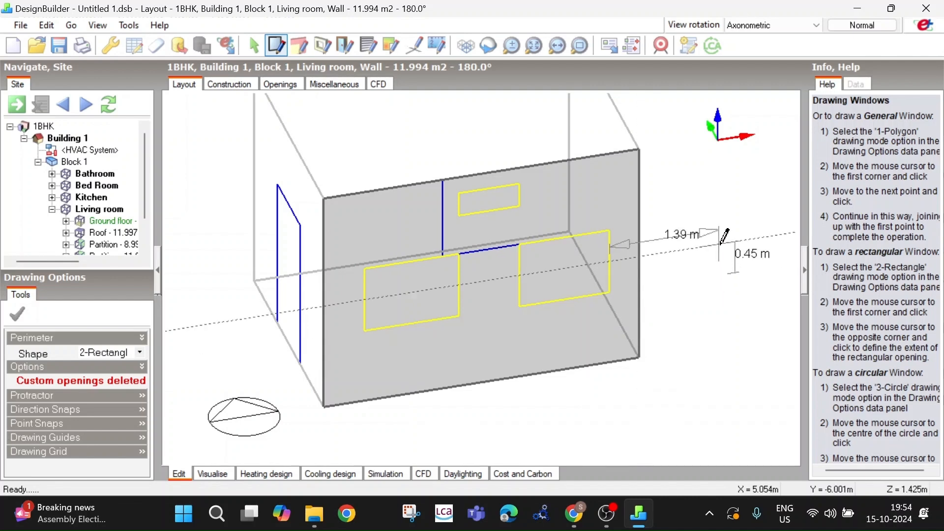
{"action": "right_click", "coordinate": [646, 245]}
{"action": "left_click", "coordinate": [738, 255]}
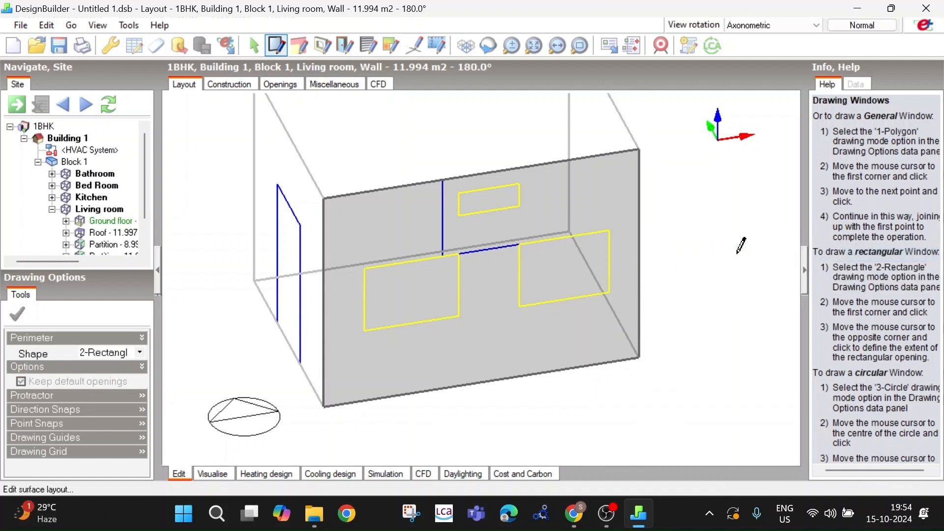
Go up to Building 1 and remove all construction lines from the model
{"action": "left_click", "coordinate": [78, 138]}
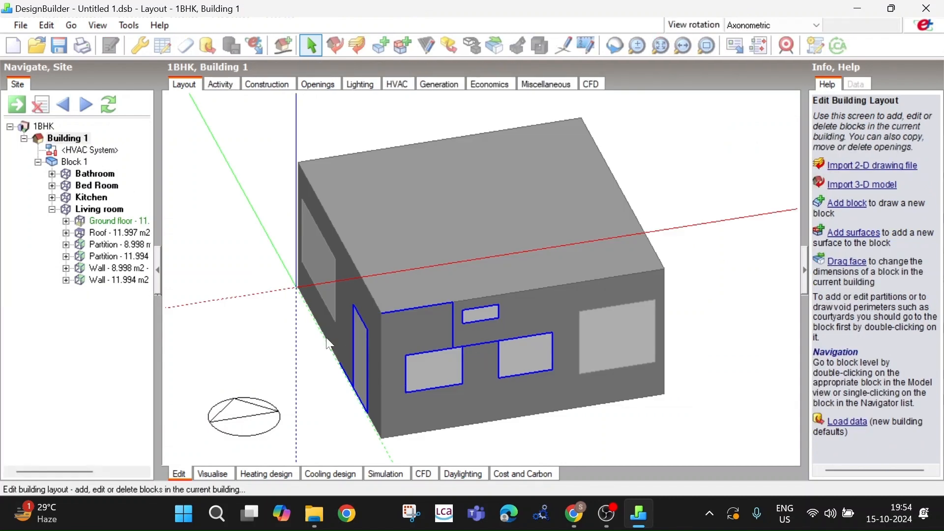
{"action": "right_click", "coordinate": [235, 264]}
{"action": "left_click", "coordinate": [277, 317]}
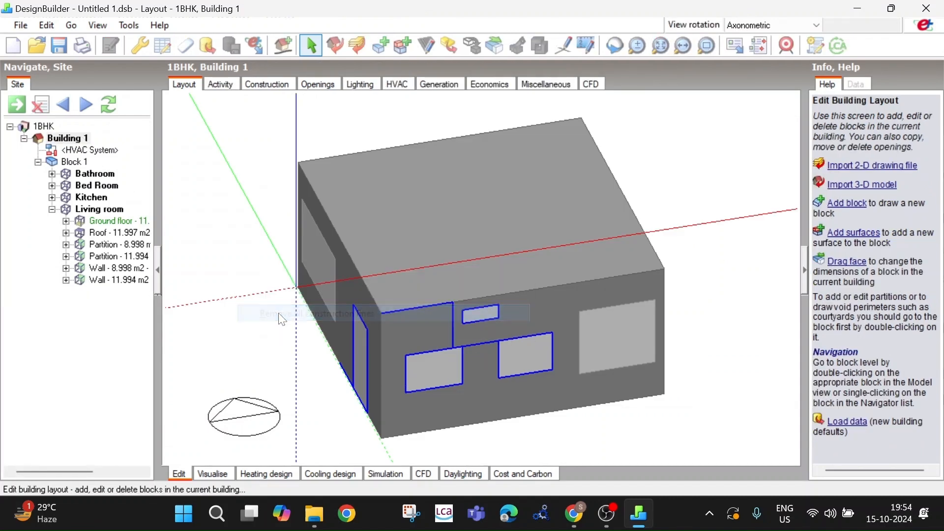
{"action": "middle_click_drag", "start_coordinate": [229, 343], "coordinate": [272, 312]}
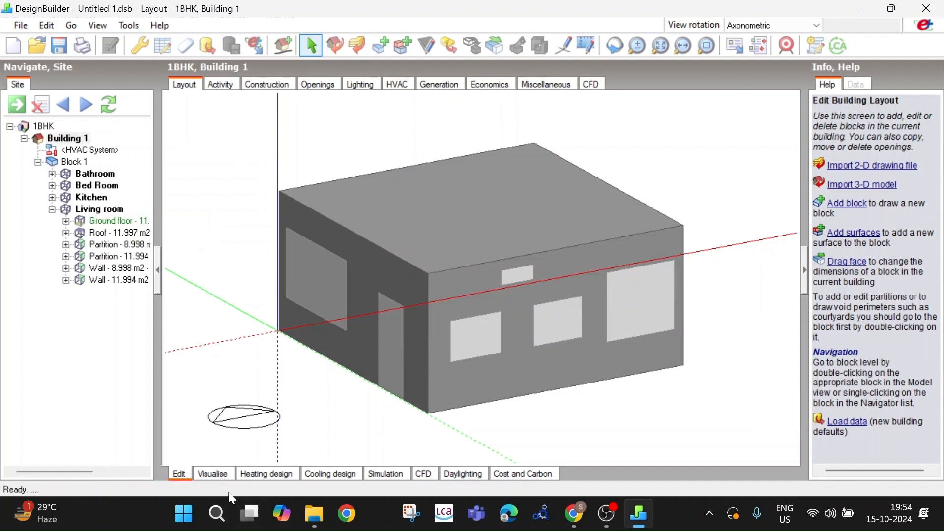
Visualise Building 1 and examine the three new living room windows on the wall adjoining the door wall
{"action": "left_click", "coordinate": [213, 474]}
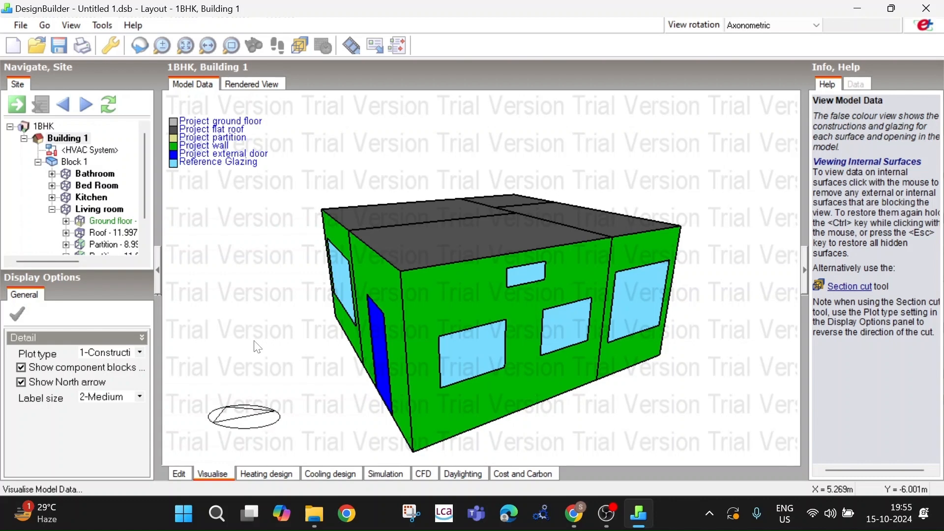
{"action": "mouse_move", "coordinate": [255, 337]}
{"action": "middle_mouse_down"}
{"action": "mouse_move", "coordinate": [396, 355]}
{"action": "mouse_move", "coordinate": [305, 352]}
{"action": "mouse_move", "coordinate": [232, 333]}
{"action": "mouse_move", "coordinate": [299, 347]}
{"action": "mouse_move", "coordinate": [499, 339]}
{"action": "mouse_move", "coordinate": [254, 347]}
{"action": "mouse_move", "coordinate": [249, 331]}
{"action": "mouse_move", "coordinate": [257, 330]}
{"action": "middle_mouse_up"}
{"action": "scroll", "coordinate": [422, 335], "scroll_direction": "down", "scroll_amount": 2}
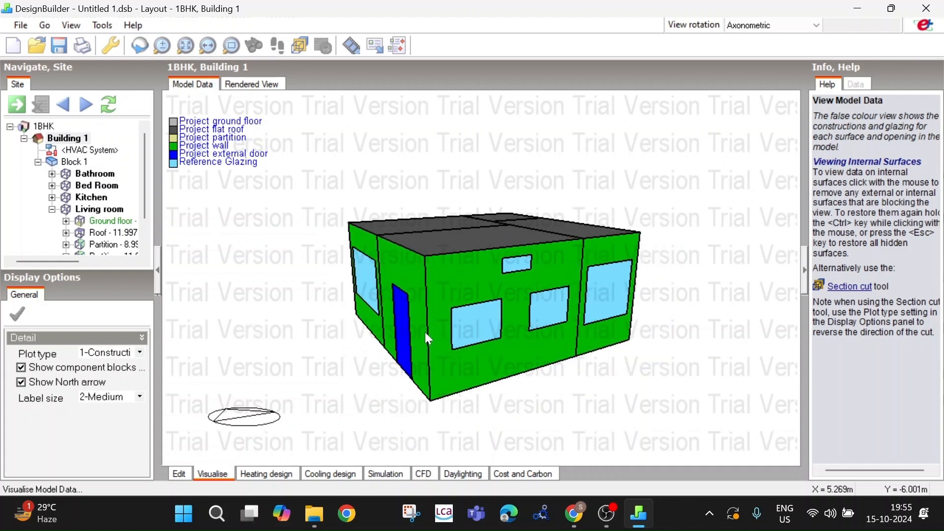
{"action": "middle_click_drag", "start_coordinate": [405, 331], "coordinate": [401, 365]}
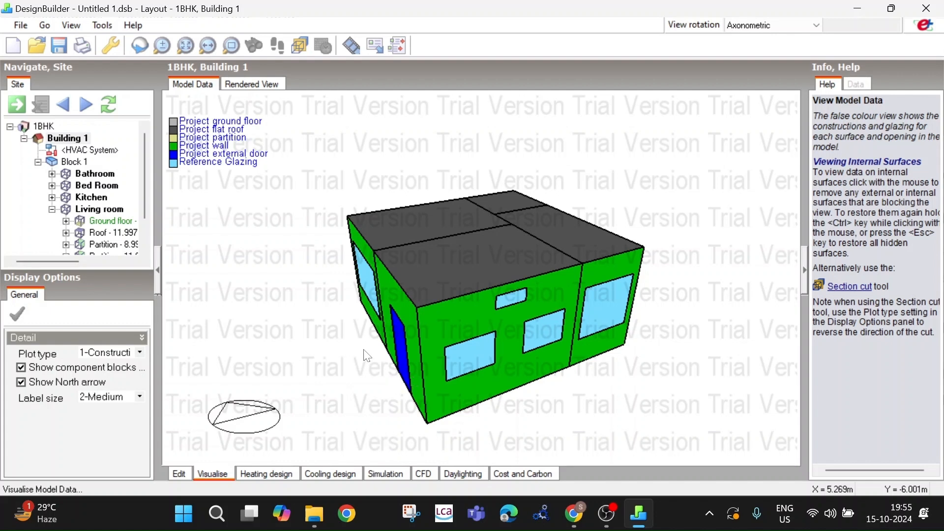
{"action": "left_click_drag", "start_coordinate": [393, 359], "coordinate": [438, 325]}
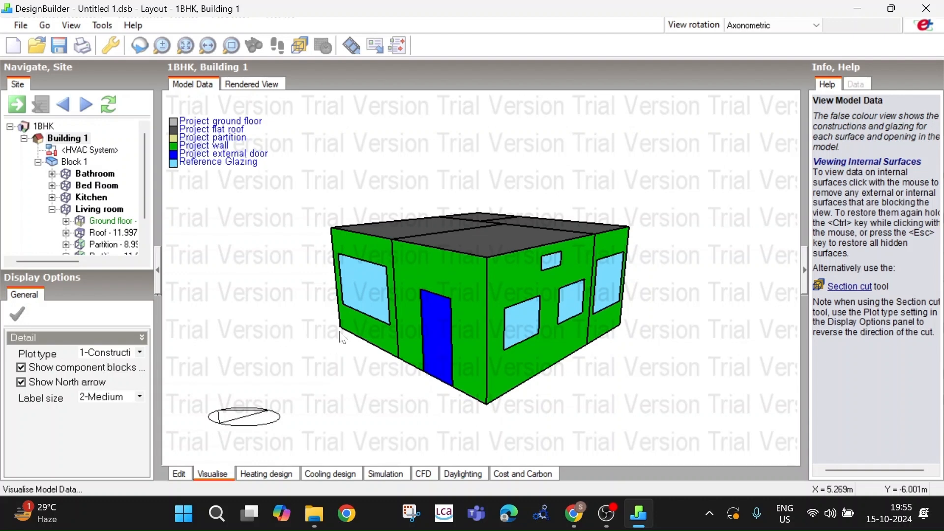
Examine the external door wall and the adjoining window wall from several angles in the false-colour view
{"action": "scroll", "coordinate": [419, 308], "scroll_direction": "up", "scroll_amount": 2}
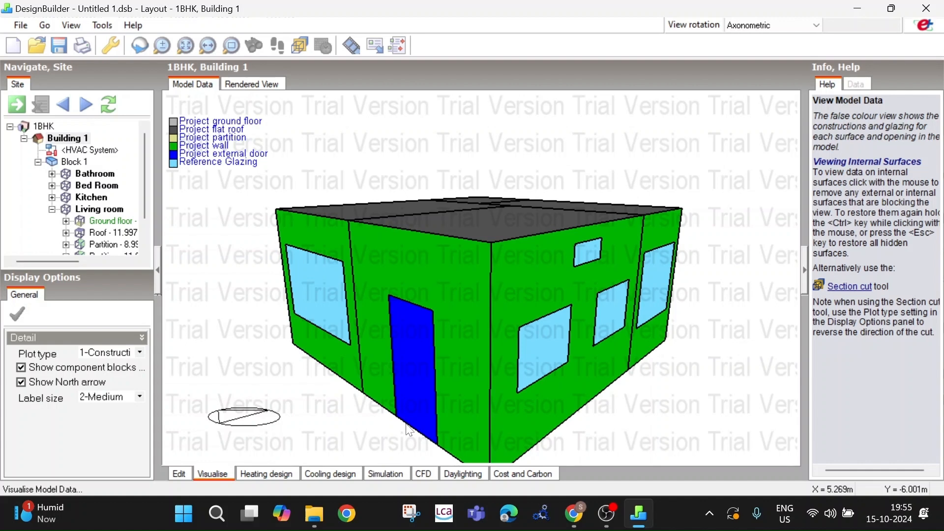
{"action": "scroll", "coordinate": [415, 423], "scroll_direction": "down", "scroll_amount": 2}
{"action": "middle_click_drag", "start_coordinate": [413, 411], "coordinate": [426, 431]}
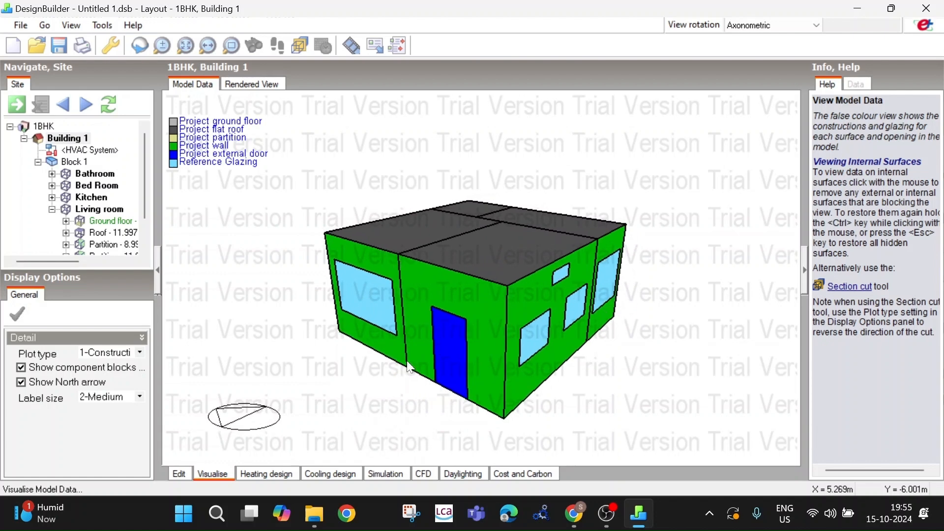
{"action": "scroll", "coordinate": [408, 362], "scroll_direction": "up", "scroll_amount": 2}
{"action": "middle_click_drag", "start_coordinate": [409, 361], "coordinate": [443, 277]}
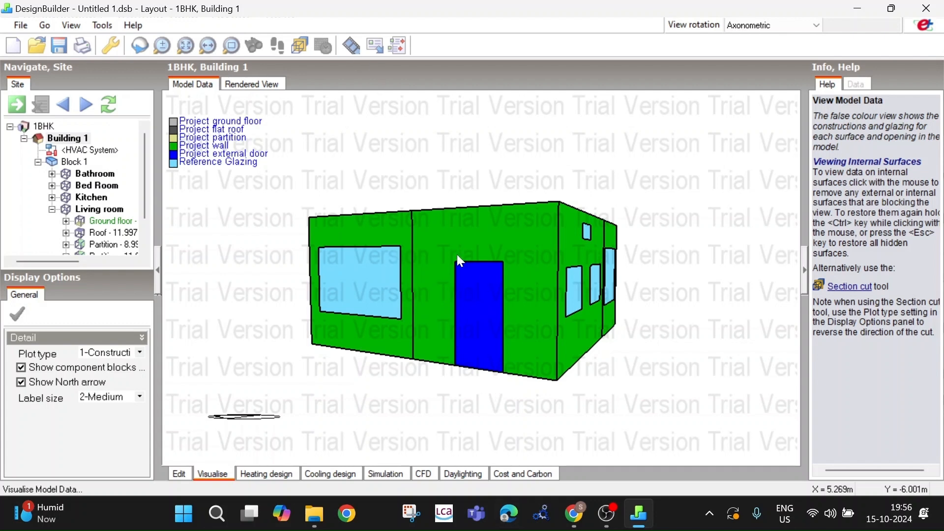
{"action": "scroll", "coordinate": [484, 271], "scroll_direction": "down", "scroll_amount": 1}
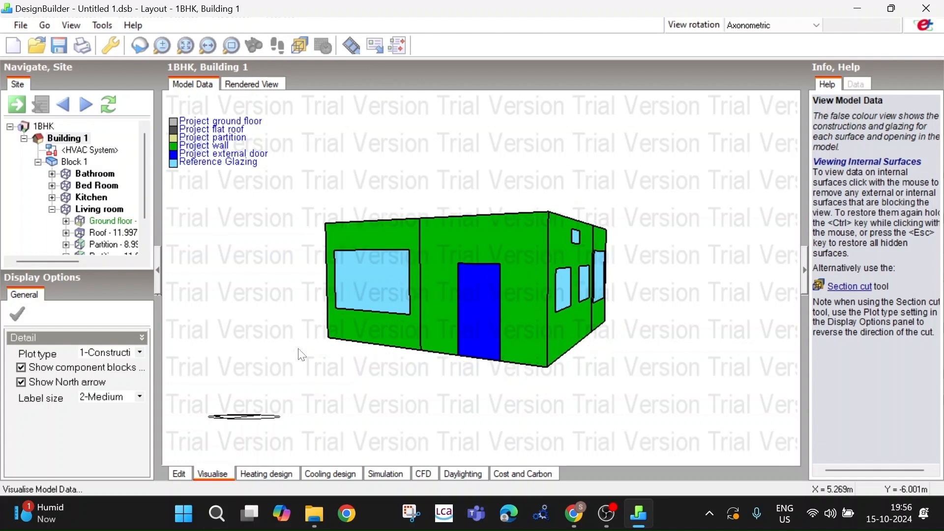
{"action": "mouse_move", "coordinate": [303, 353]}
{"action": "middle_mouse_down"}
{"action": "mouse_move", "coordinate": [268, 444]}
{"action": "mouse_move", "coordinate": [282, 401]}
{"action": "mouse_move", "coordinate": [273, 403]}
{"action": "mouse_move", "coordinate": [304, 372]}
{"action": "middle_mouse_up"}
{"action": "scroll", "coordinate": [277, 395], "scroll_direction": "down", "scroll_amount": 1}
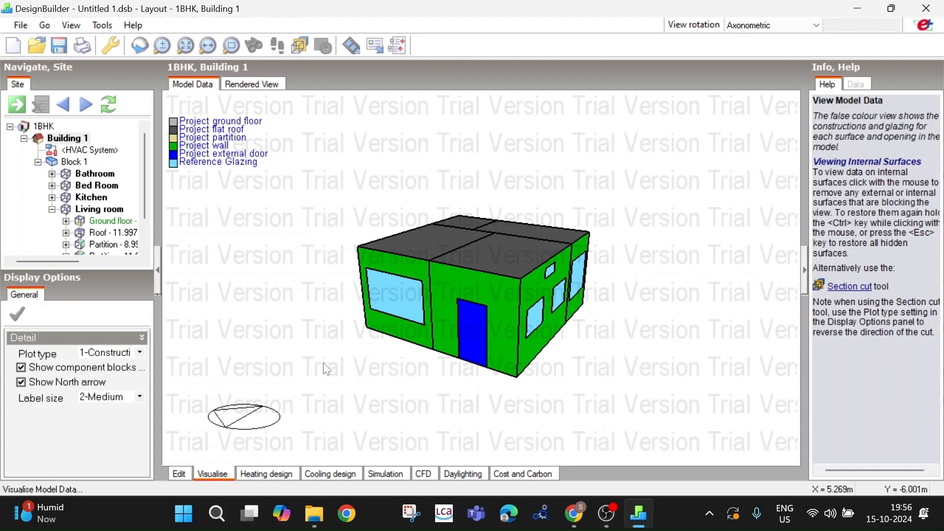
{"action": "middle_click_drag", "start_coordinate": [576, 322], "coordinate": [464, 311]}
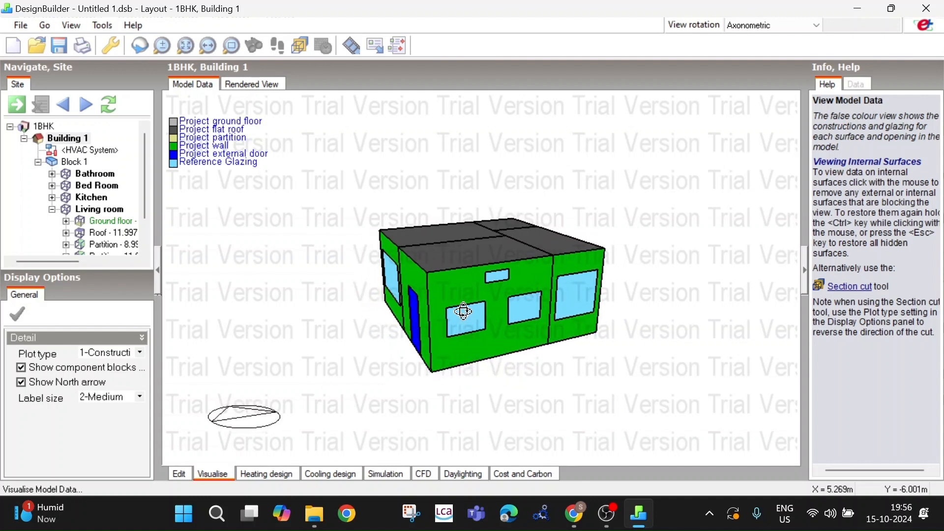
{"action": "scroll", "coordinate": [511, 336], "scroll_direction": "up", "scroll_amount": 5}
{"action": "scroll", "coordinate": [510, 336], "scroll_direction": "down", "scroll_amount": 3}
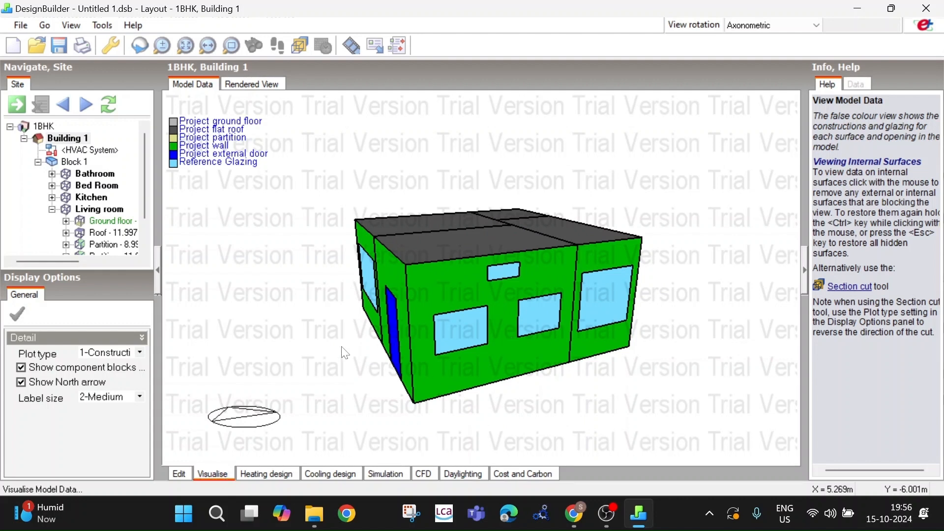
{"action": "middle_click_drag", "start_coordinate": [323, 331], "coordinate": [243, 180]}
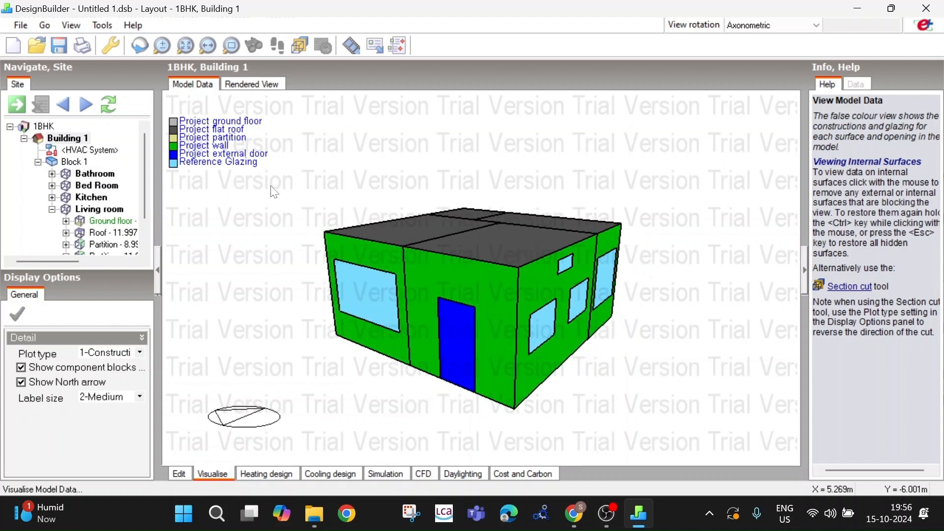
Examine the building in the rendered view with its sunpath diagram and return to the editable building layout
{"action": "left_click", "coordinate": [259, 86]}
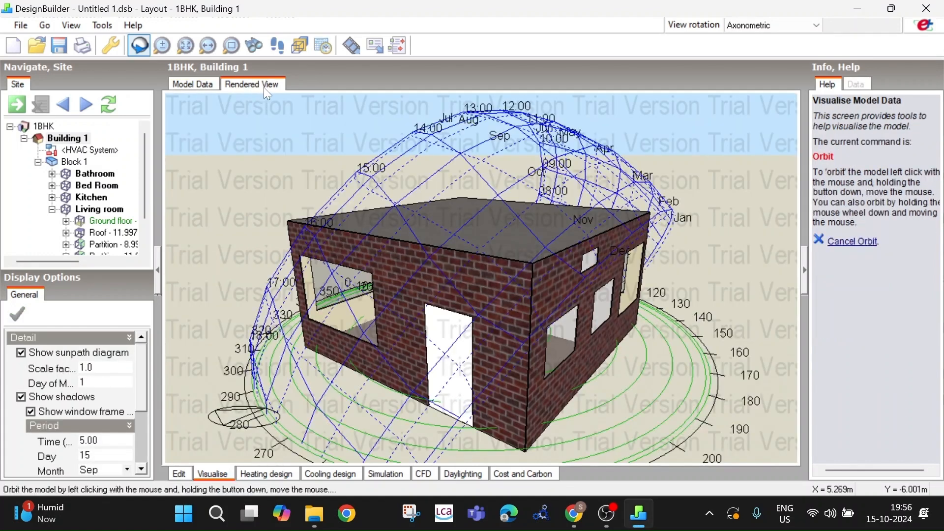
{"action": "left_click_drag", "start_coordinate": [486, 302], "coordinate": [383, 330]}
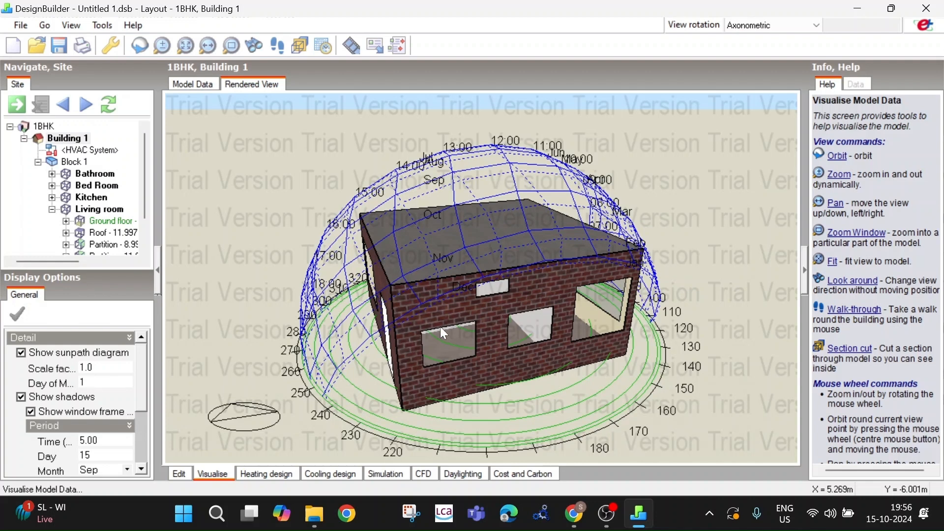
{"action": "left_click", "coordinate": [183, 474]}
{"action": "middle_click_drag", "start_coordinate": [235, 314], "coordinate": [312, 307]}
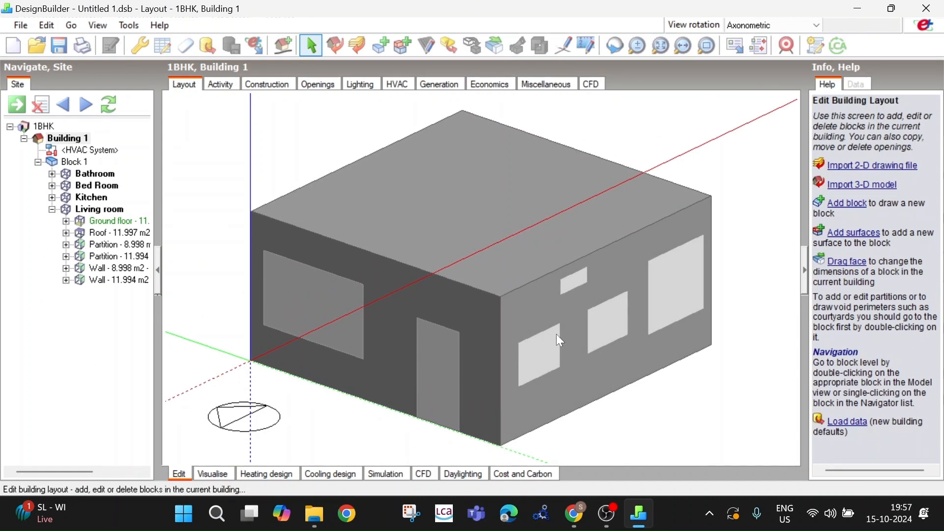
{"action": "scroll", "coordinate": [554, 347], "scroll_direction": "down", "scroll_amount": 2}
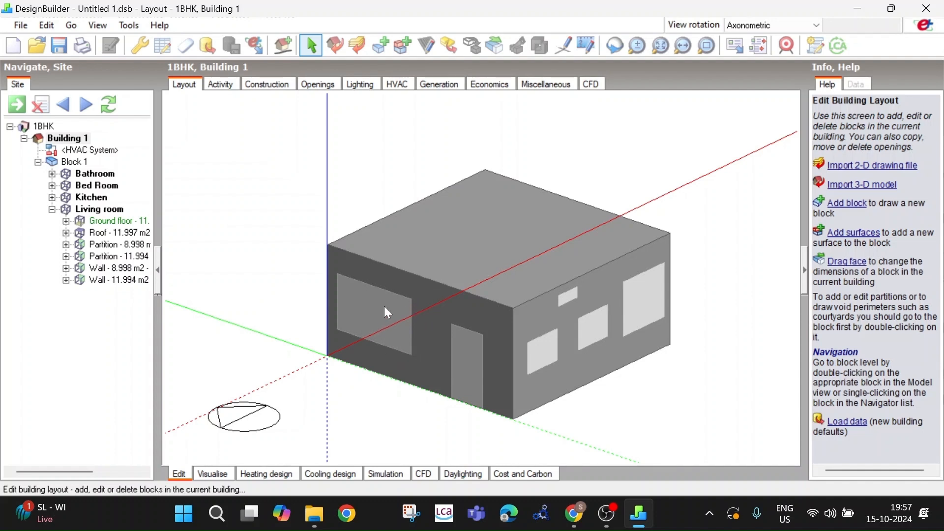
Open the Living room zone and go to its partition shared with the Kitchen for surface editing
{"action": "middle_click_drag", "start_coordinate": [593, 372], "coordinate": [514, 358]}
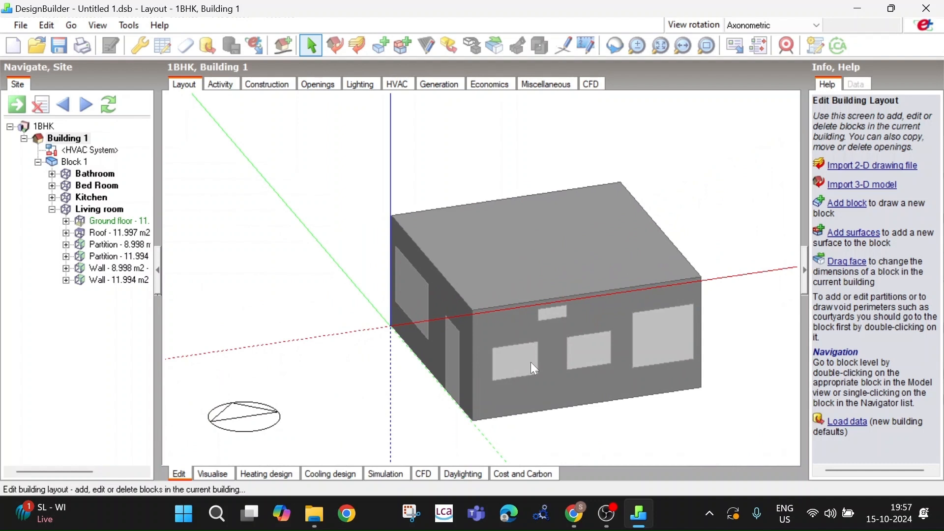
{"action": "left_click", "coordinate": [87, 212]}
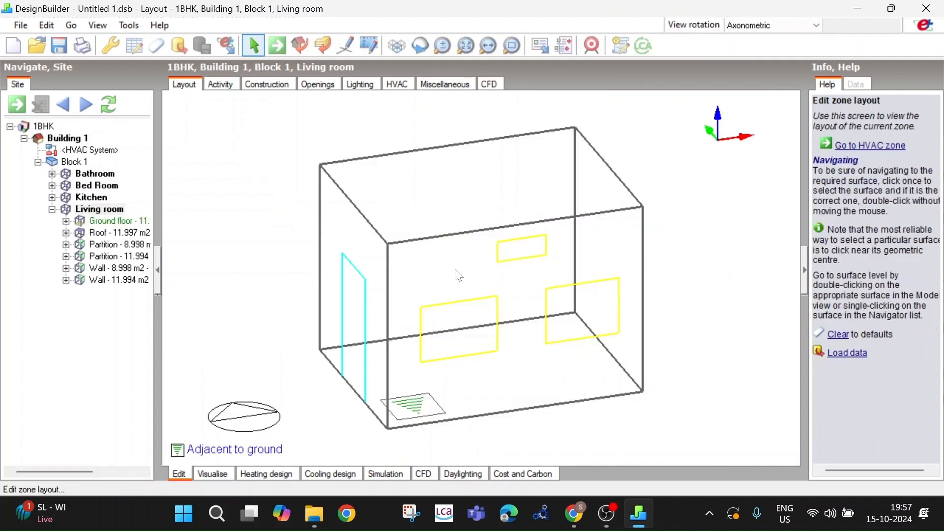
{"action": "middle_click_drag", "start_coordinate": [435, 270], "coordinate": [487, 269]}
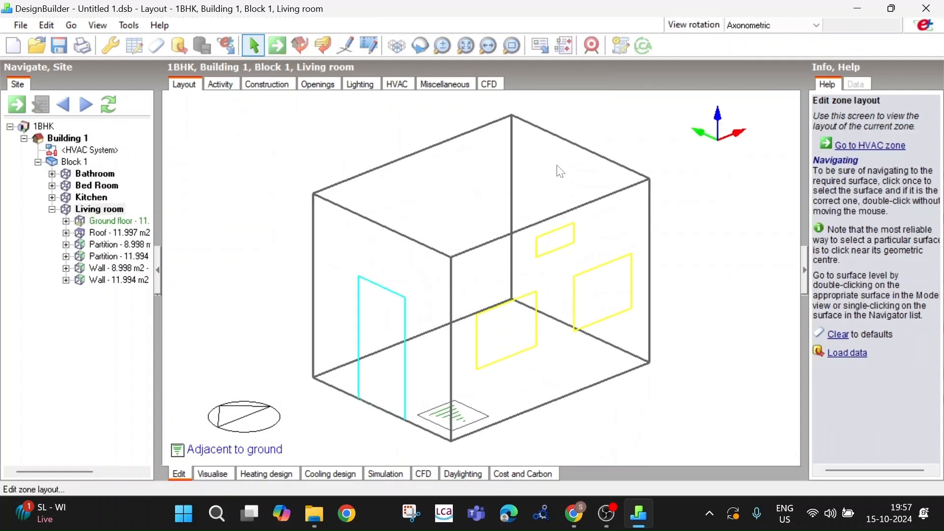
{"action": "mouse_move", "coordinate": [520, 189]}
{"action": "middle_mouse_down"}
{"action": "mouse_move", "coordinate": [558, 190]}
{"action": "mouse_move", "coordinate": [514, 206]}
{"action": "middle_mouse_up"}
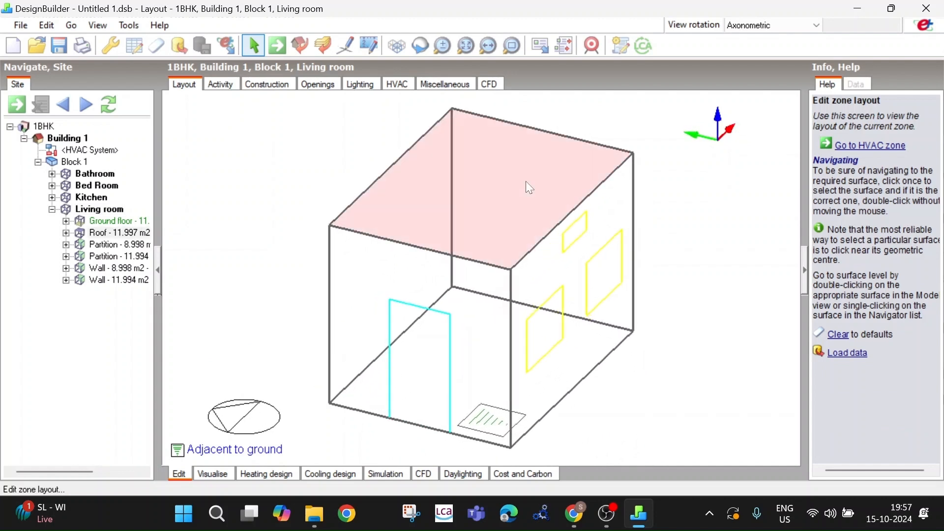
{"action": "middle_click_drag", "start_coordinate": [581, 196], "coordinate": [625, 345]}
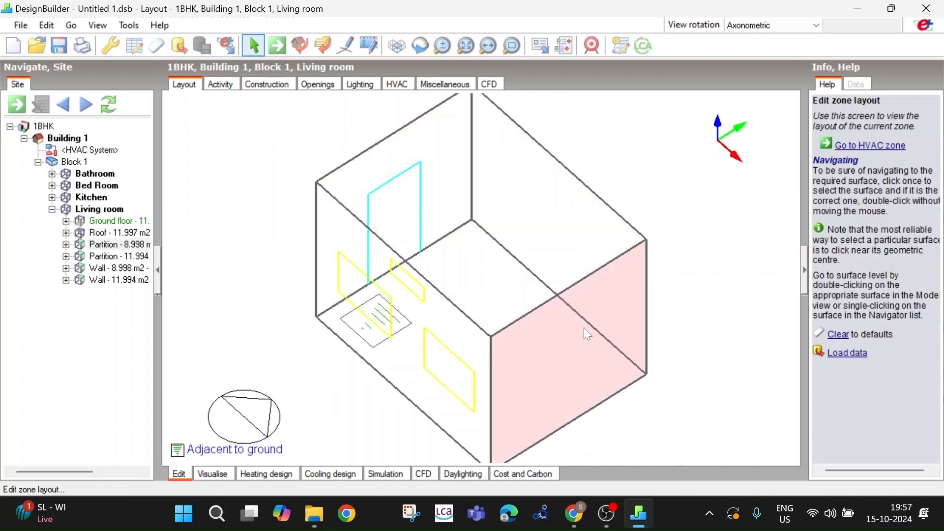
{"action": "double_click", "coordinate": [582, 328]}
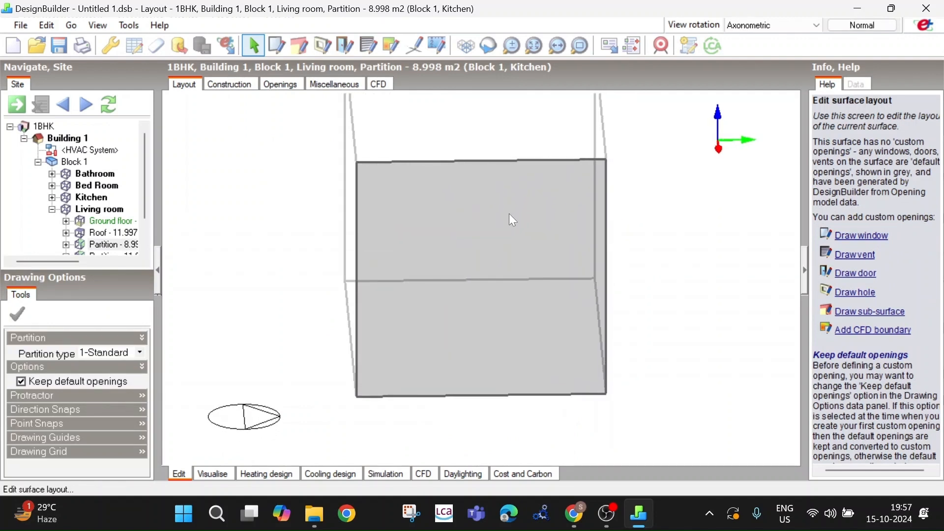
Draw a closed rectangle of construction lines about 0.94 m by 0.82 m on the upper middle of the Kitchen partition
{"action": "left_click", "coordinate": [431, 53]}
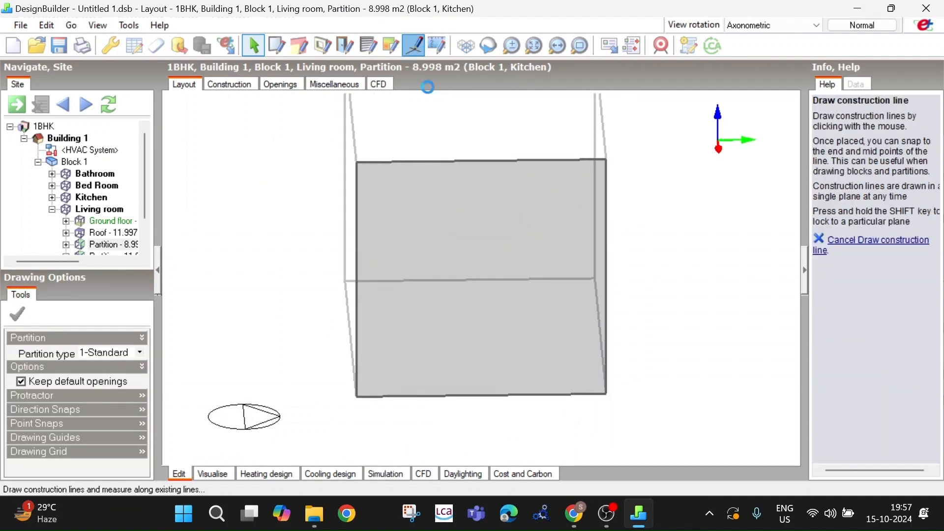
{"action": "left_click", "coordinate": [431, 215]}
{"action": "left_click", "coordinate": [431, 279]}
{"action": "left_click", "coordinate": [508, 279]}
{"action": "left_click", "coordinate": [509, 214]}
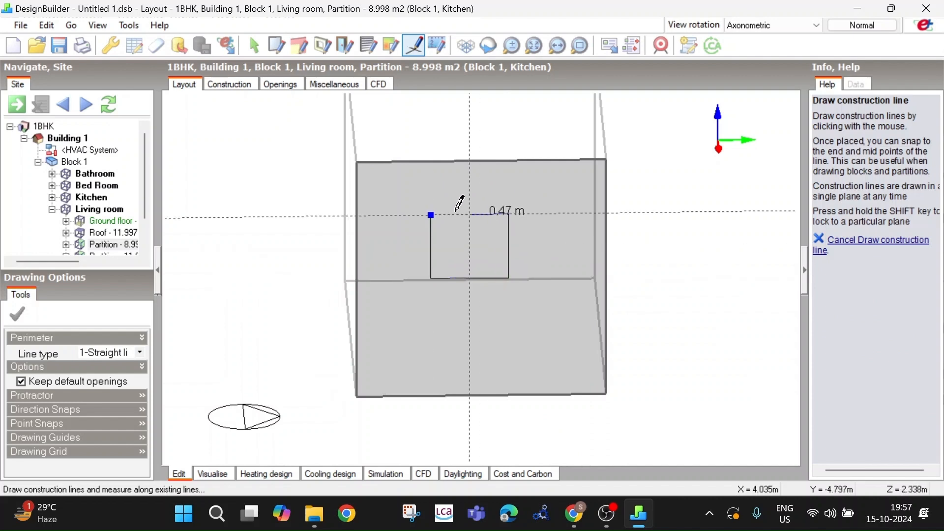
{"action": "left_click", "coordinate": [431, 215]}
{"action": "middle_click_drag", "start_coordinate": [458, 341], "coordinate": [463, 311]}
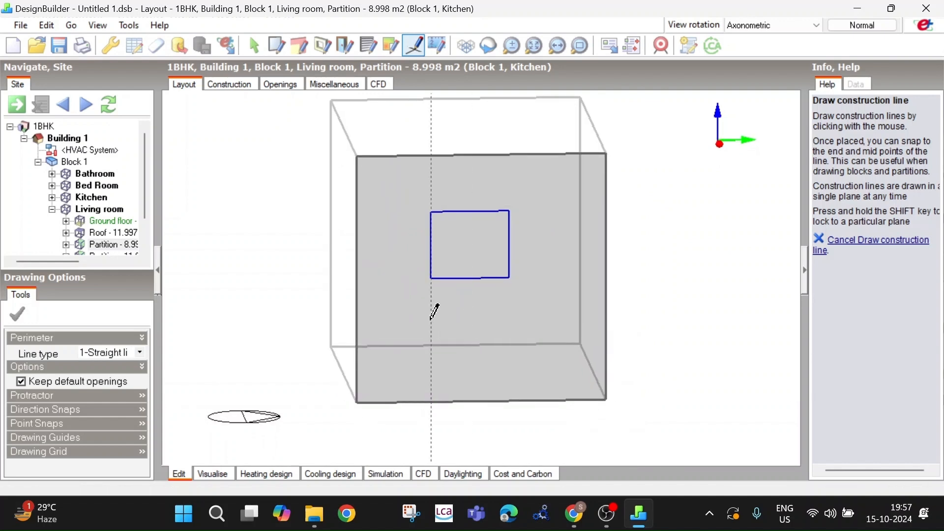
{"action": "right_click", "coordinate": [746, 197]}
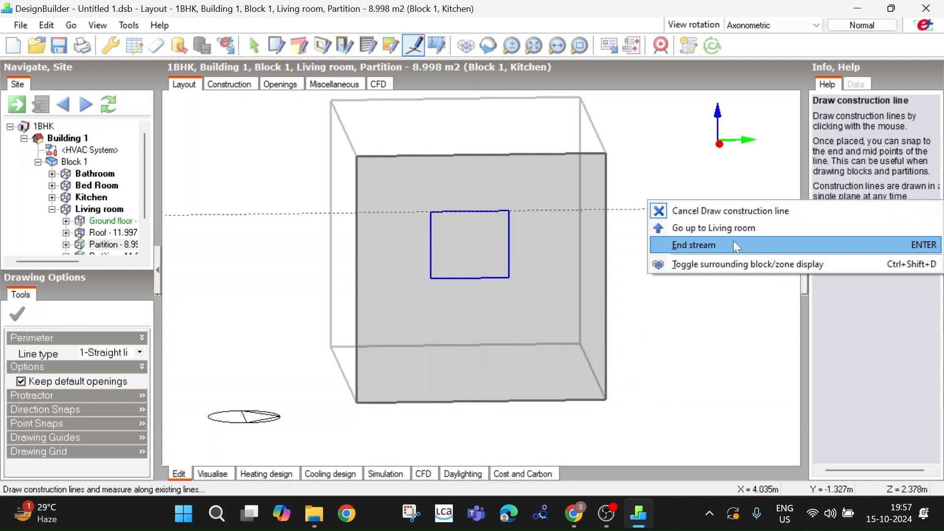
{"action": "left_click", "coordinate": [732, 244]}
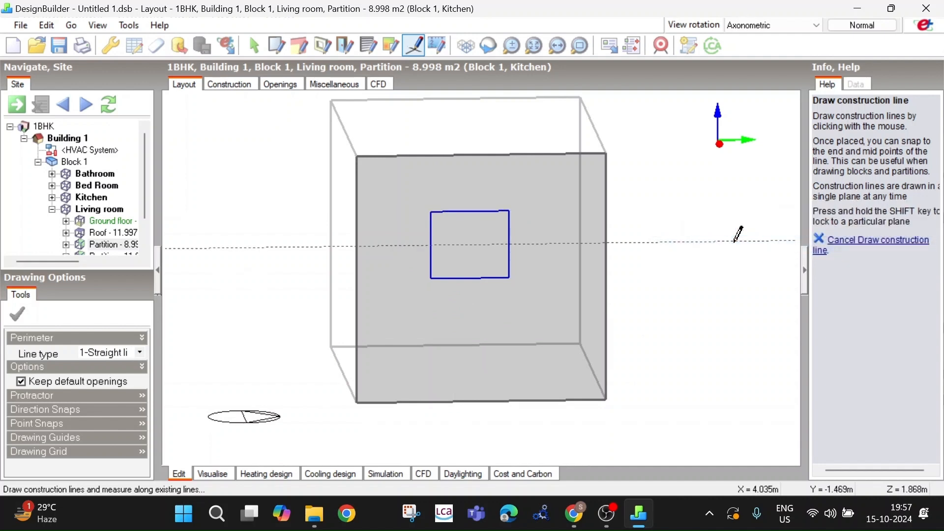
{"action": "right_click", "coordinate": [713, 215]}
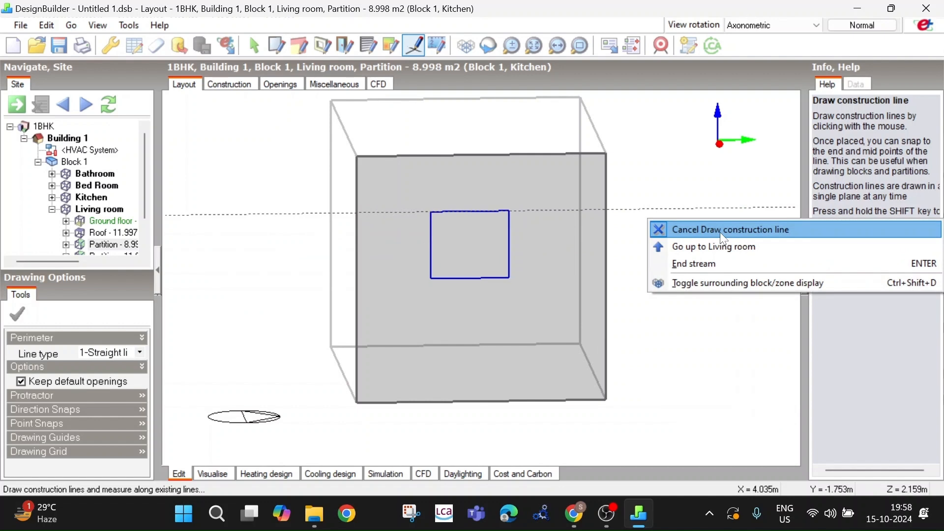
{"action": "left_click", "coordinate": [721, 232]}
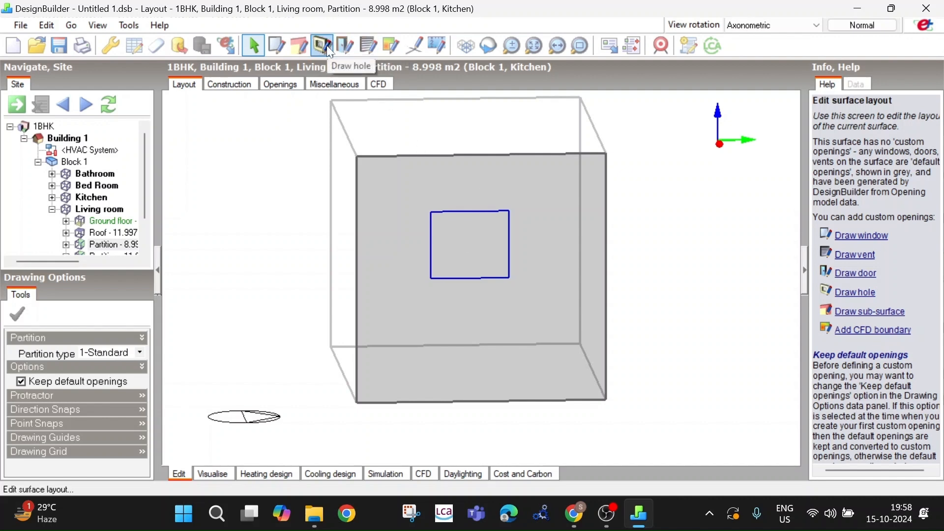
Draw a rectangular window over the construction-line rectangle on the Living room's Kitchen partition
{"action": "left_click", "coordinate": [282, 45]}
{"action": "left_click", "coordinate": [433, 214]}
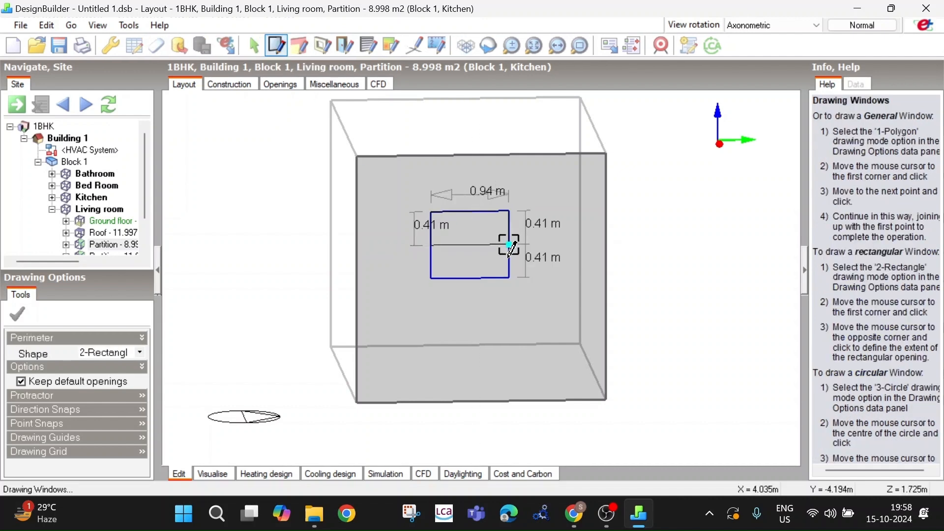
{"action": "left_click", "coordinate": [509, 275]}
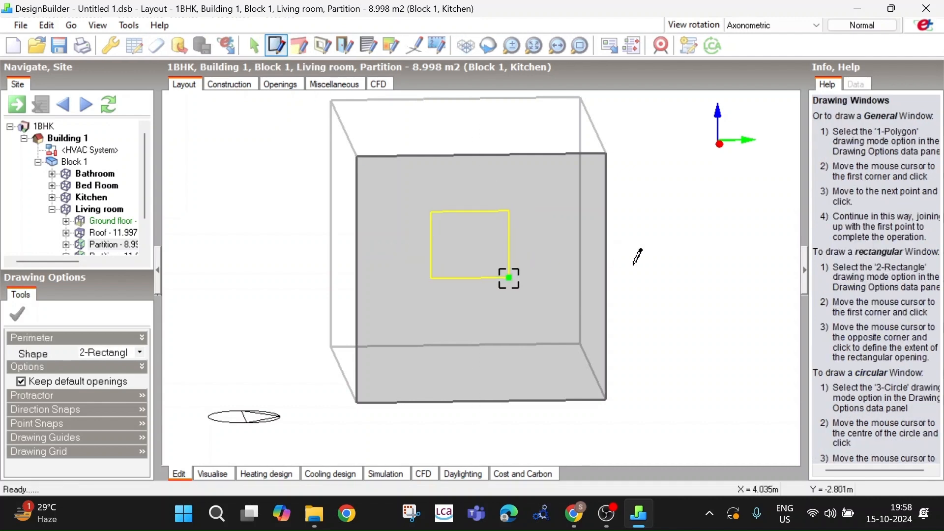
{"action": "right_click", "coordinate": [649, 256]}
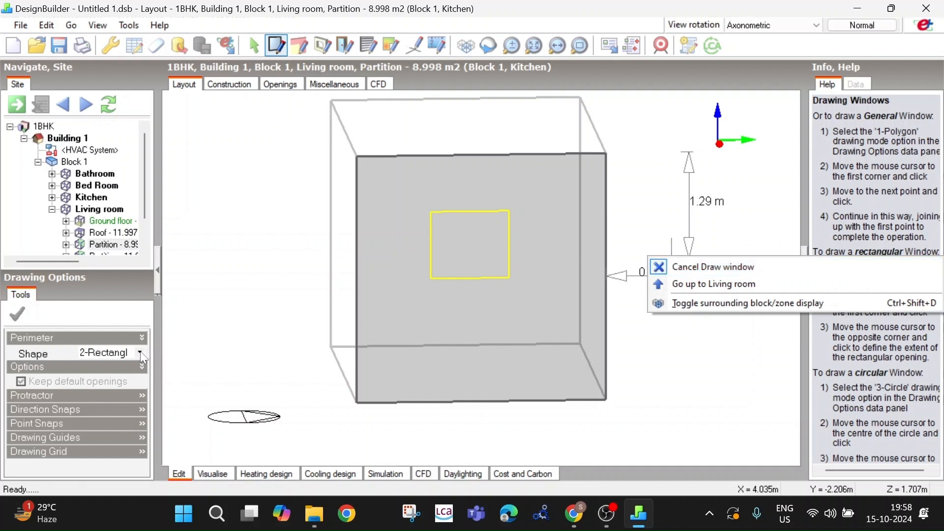
{"action": "left_click", "coordinate": [688, 266]}
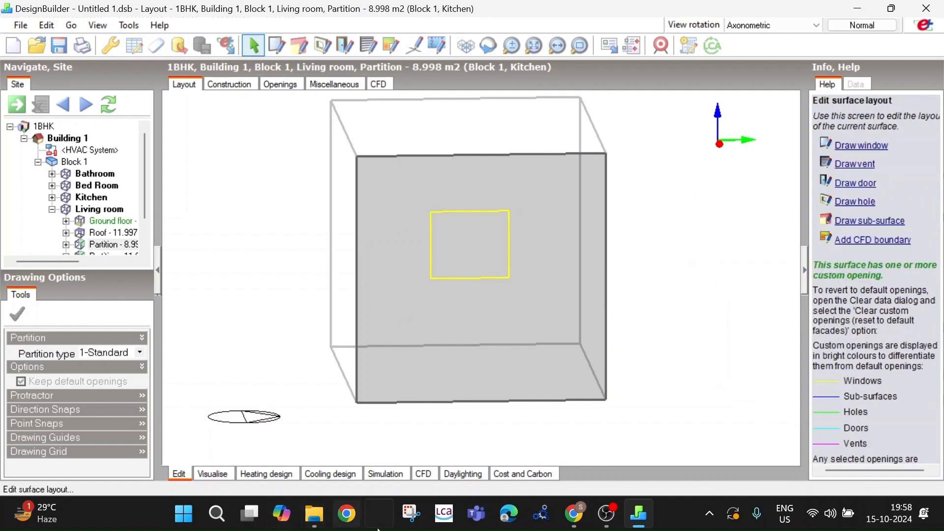
Visualise Building 1 in the false-colour model data view and hide the Living room's roof
{"action": "left_click", "coordinate": [220, 475]}
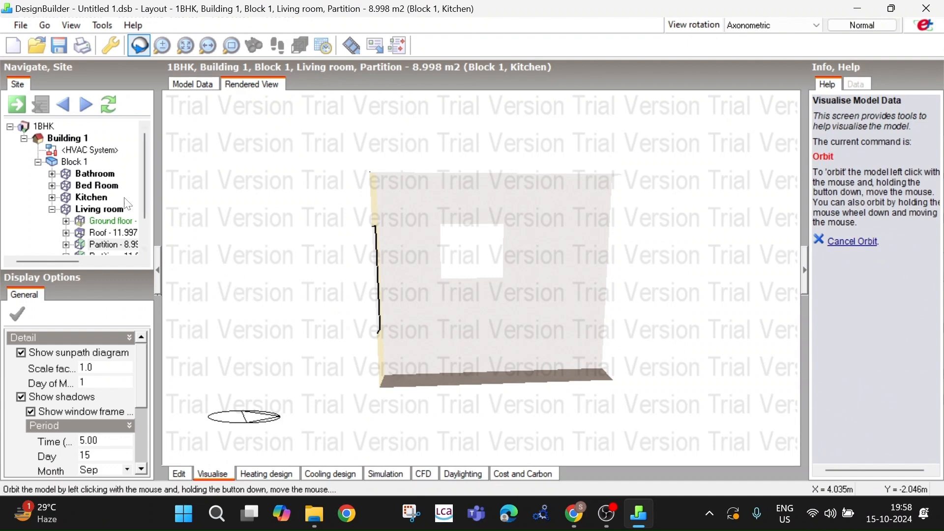
{"action": "left_click", "coordinate": [78, 137]}
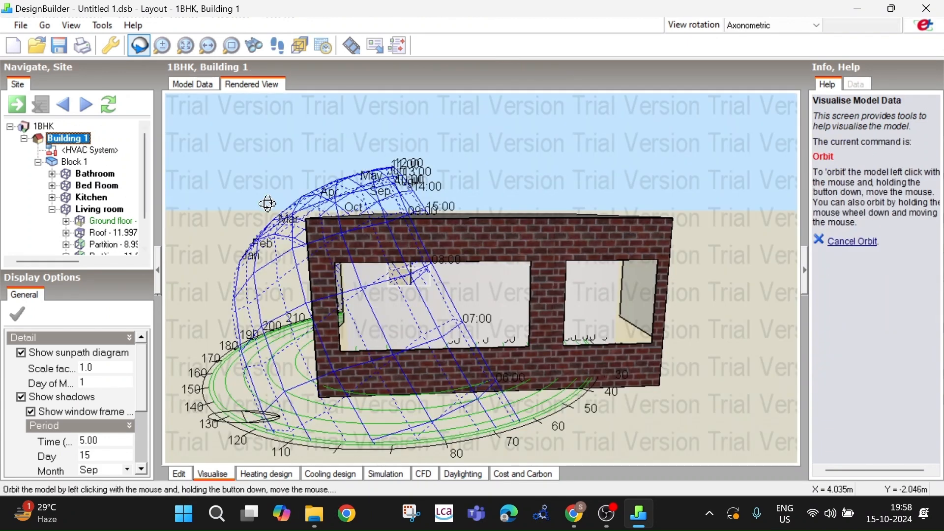
{"action": "left_click_drag", "start_coordinate": [358, 237], "coordinate": [339, 295]}
{"action": "key", "text": "Escape"}
{"action": "left_click", "coordinate": [194, 84]}
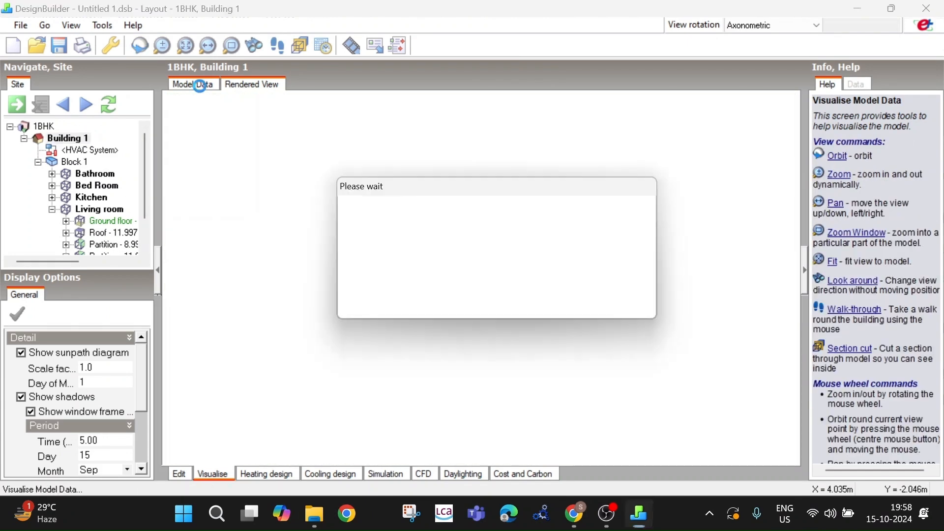
{"action": "left_click_drag", "start_coordinate": [454, 297], "coordinate": [486, 303]}
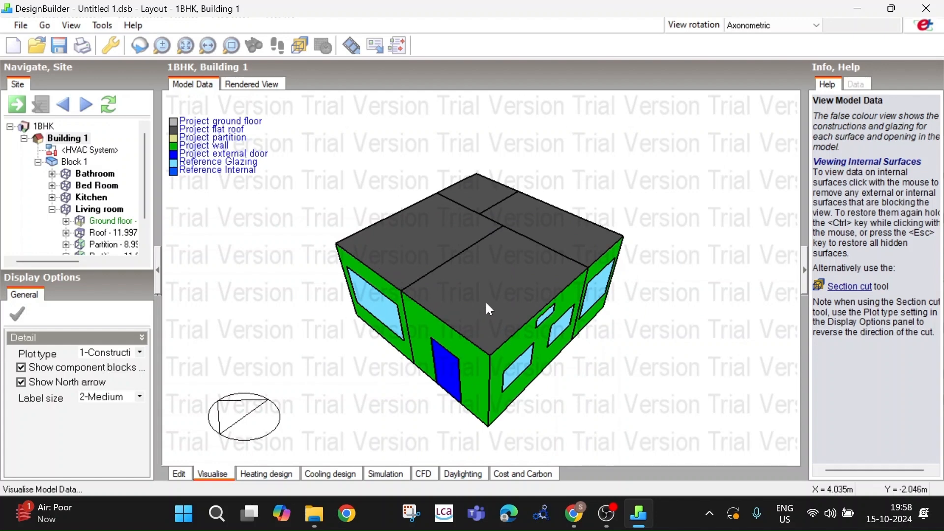
{"action": "left_click", "coordinate": [487, 303]}
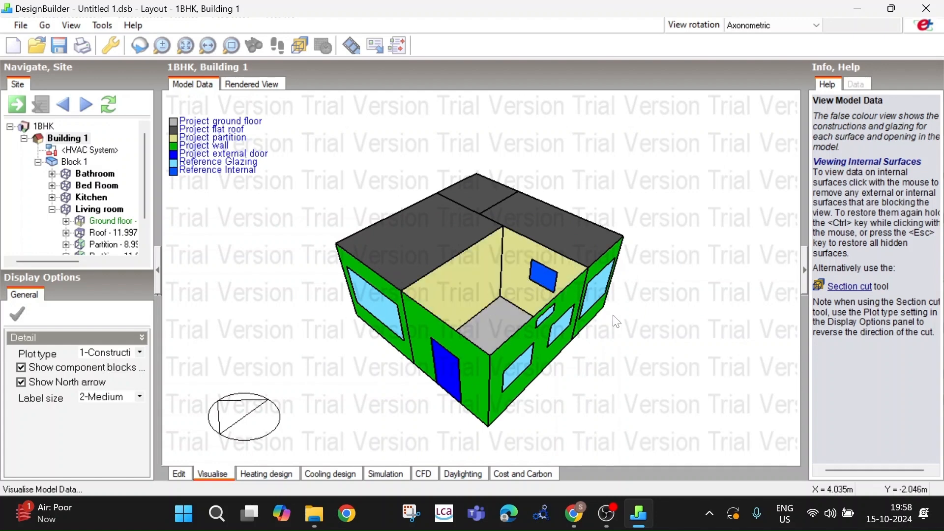
Hide the Bed Room's roof too and examine the internal window and partitions from several angles
{"action": "left_click_drag", "start_coordinate": [525, 295], "coordinate": [560, 263]}
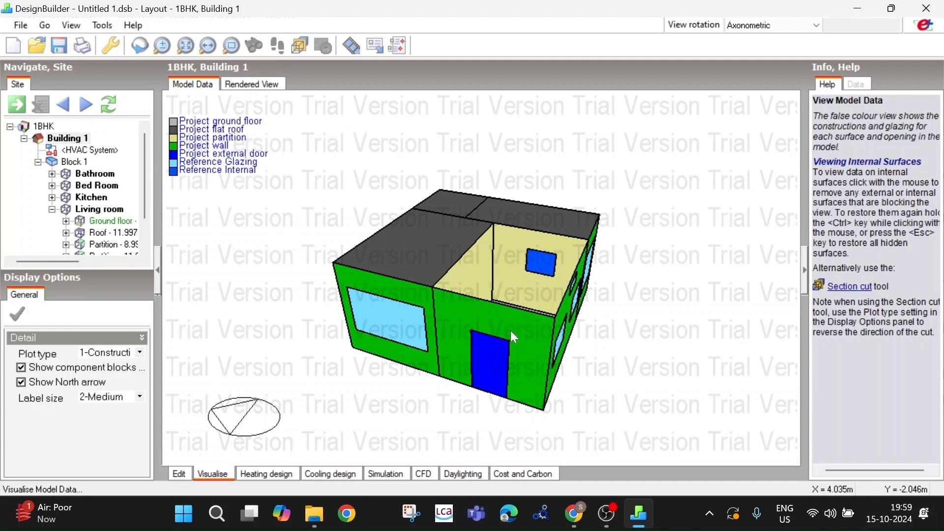
{"action": "middle_click_drag", "start_coordinate": [514, 338], "coordinate": [355, 398]}
{"action": "mouse_move", "coordinate": [425, 272]}
{"action": "middle_mouse_down"}
{"action": "mouse_move", "coordinate": [437, 271]}
{"action": "mouse_move", "coordinate": [421, 274]}
{"action": "mouse_move", "coordinate": [419, 264]}
{"action": "middle_mouse_up"}
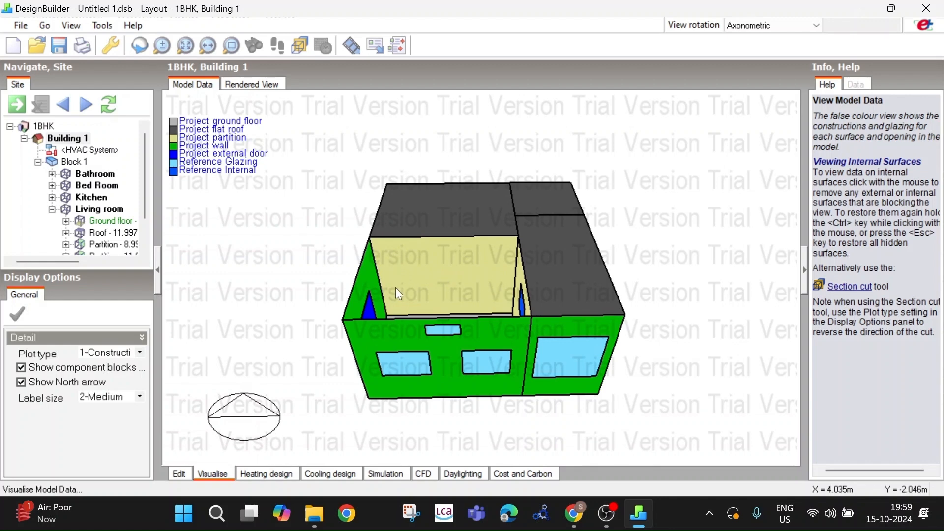
{"action": "middle_click_drag", "start_coordinate": [397, 285], "coordinate": [457, 283]}
{"action": "middle_click_drag", "start_coordinate": [439, 233], "coordinate": [471, 248]}
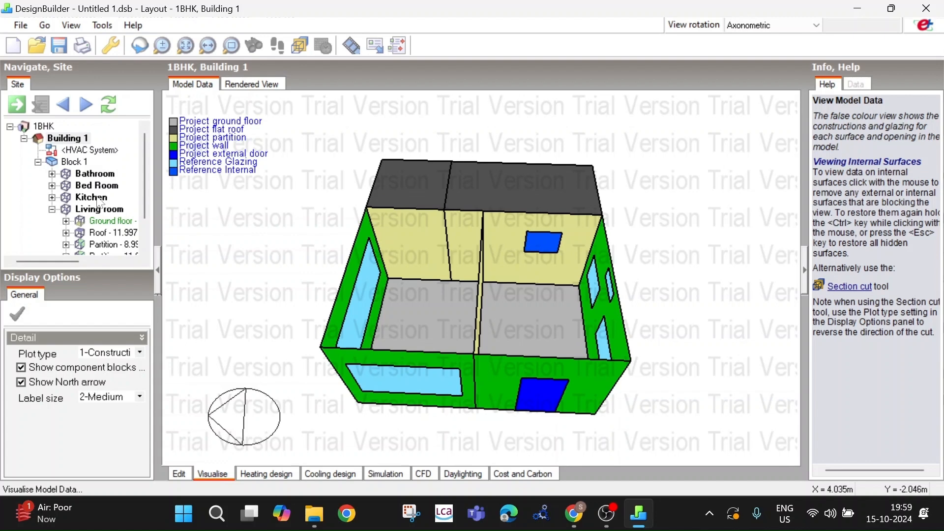
Show only the Bathroom in the false-colour view and hide its Bed Room partition to examine the interior
{"action": "left_click", "coordinate": [100, 176]}
{"action": "middle_click_drag", "start_coordinate": [358, 316], "coordinate": [521, 296]}
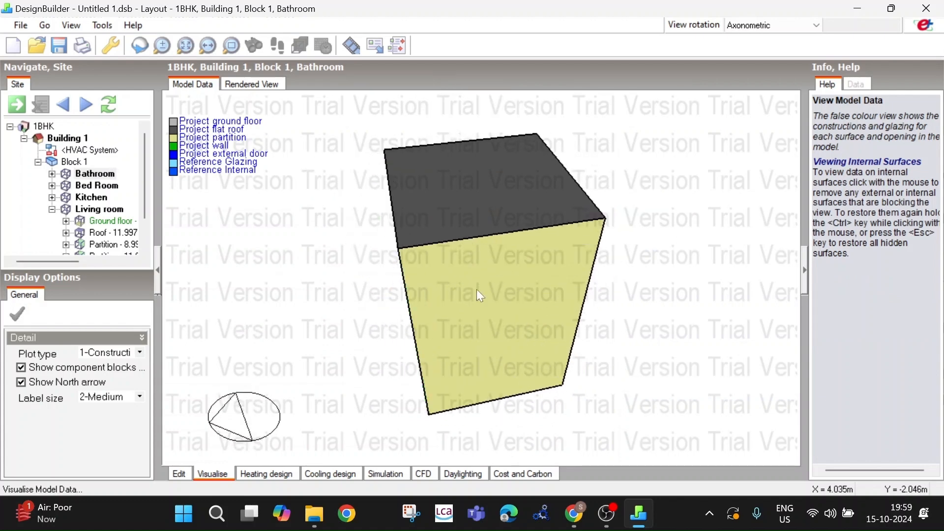
{"action": "middle_click_drag", "start_coordinate": [391, 272], "coordinate": [216, 251]}
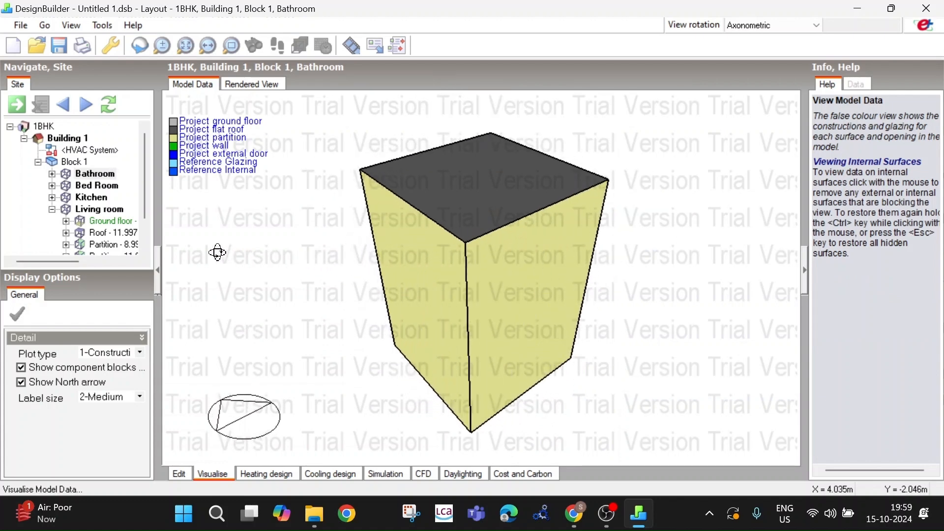
{"action": "left_click", "coordinate": [421, 284]}
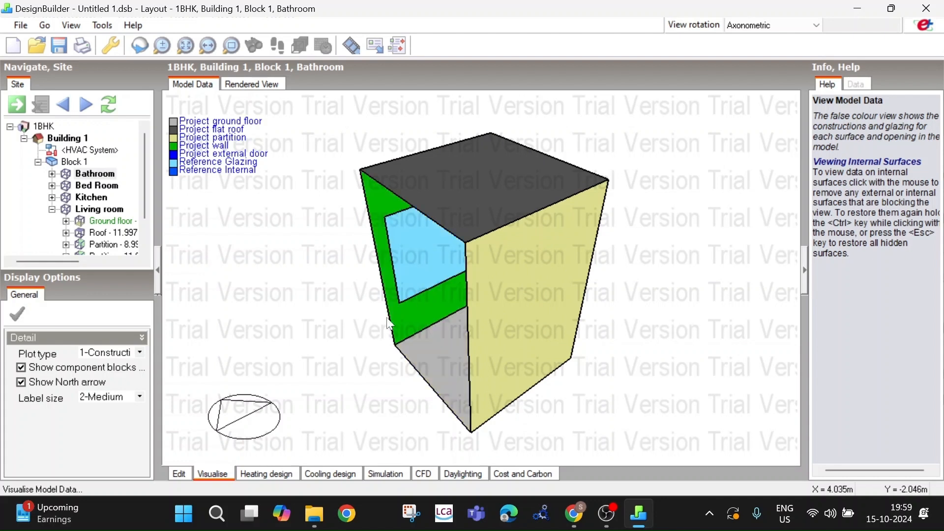
Return to the editable Bathroom layout and open its partition shared with the Bed Room for surface editing
{"action": "left_click", "coordinate": [181, 473]}
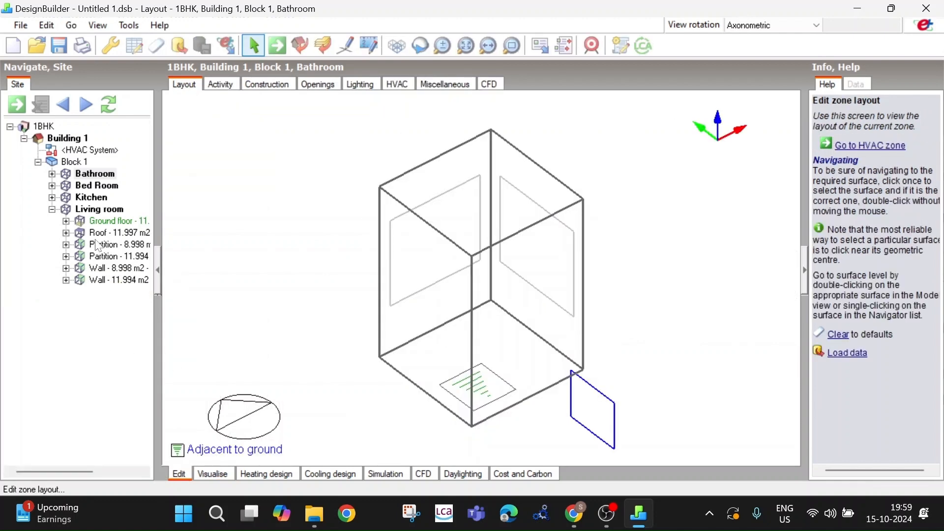
{"action": "middle_click_drag", "start_coordinate": [408, 366], "coordinate": [445, 283]}
{"action": "left_click", "coordinate": [445, 283]}
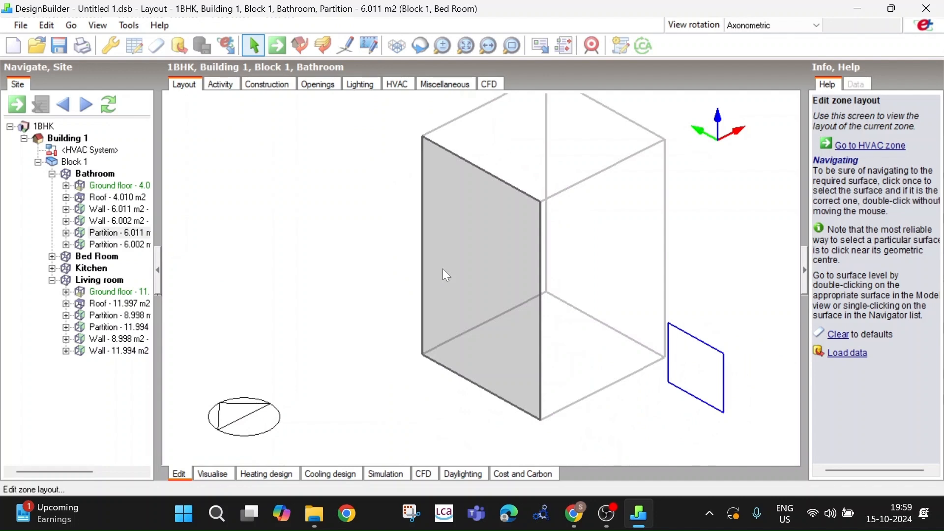
{"action": "double_click", "coordinate": [442, 270]}
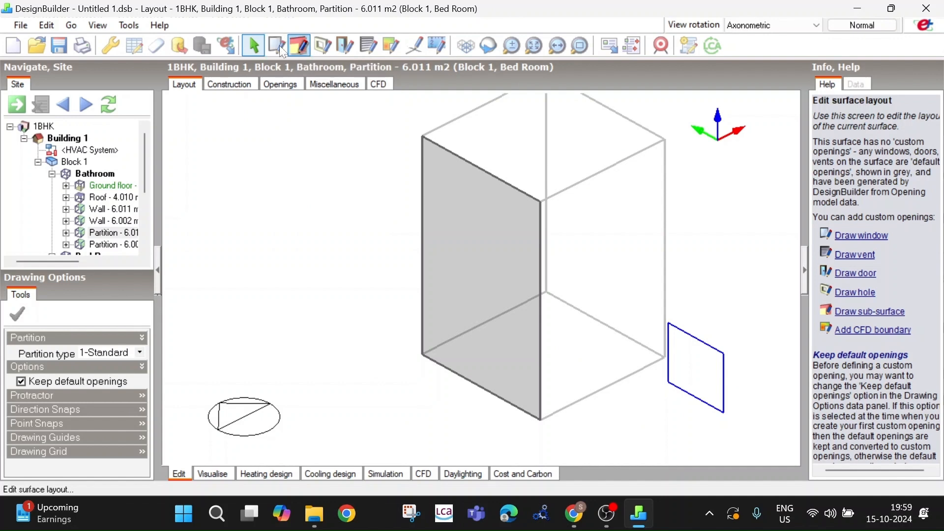
Draw a rectangular door about 1.91 m high down to the floor edge in the Bathroom's Bed Room partition
{"action": "left_click", "coordinate": [343, 46]}
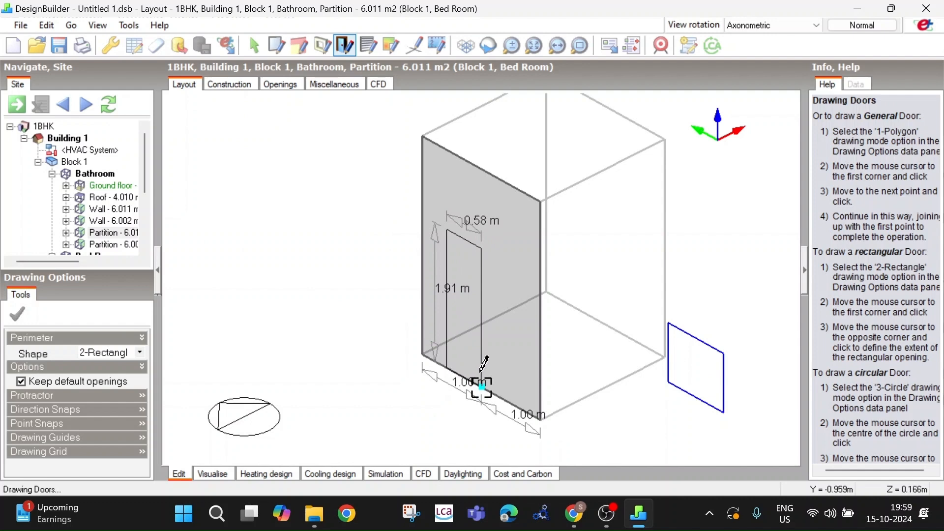
{"action": "left_click", "coordinate": [505, 397]}
{"action": "right_click", "coordinate": [291, 290]}
{"action": "left_click", "coordinate": [361, 296]}
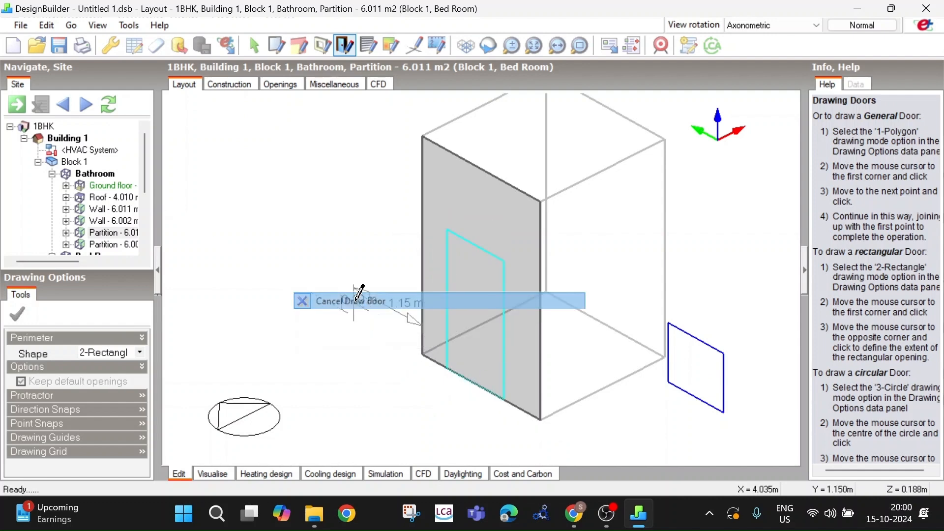
Show the whole of Building 1 in the false-colour view and hide the Bed Room's roof to examine the Bathroom door
{"action": "left_click", "coordinate": [221, 472]}
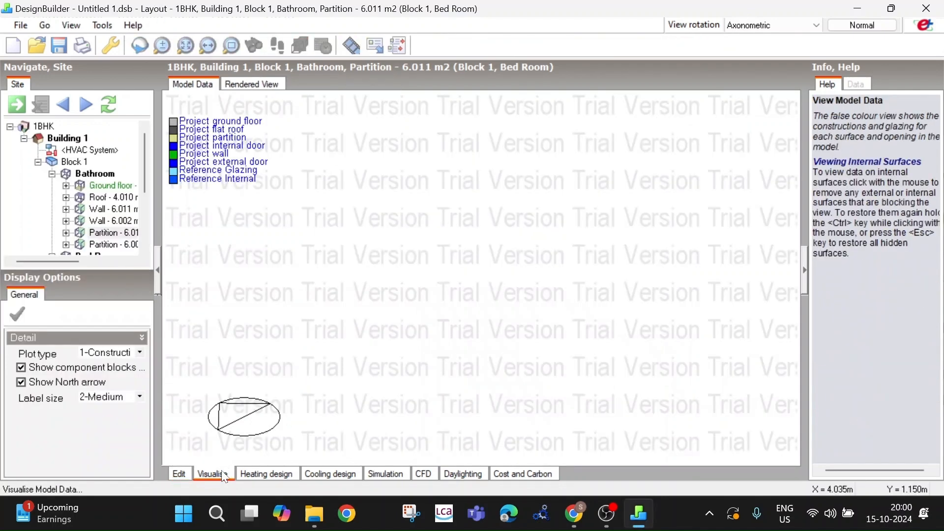
{"action": "left_click", "coordinate": [81, 138]}
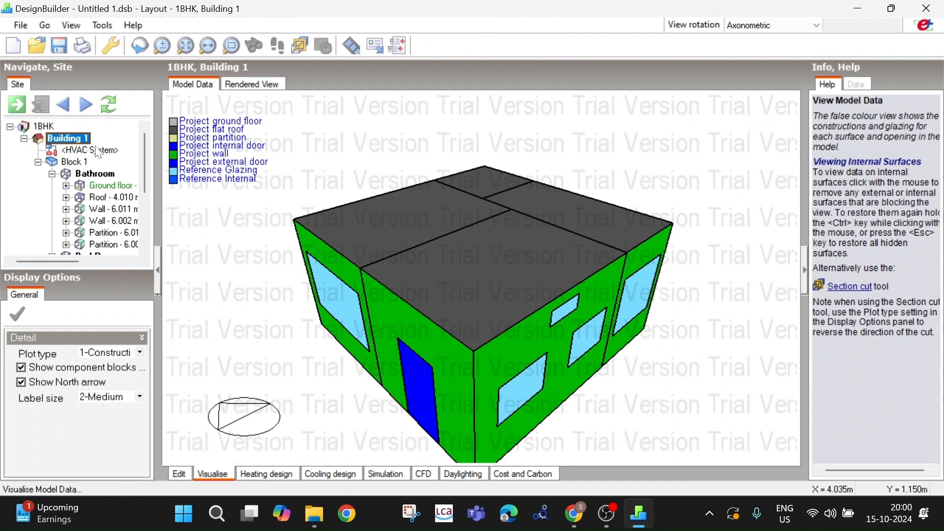
{"action": "left_click", "coordinate": [410, 224]}
{"action": "middle_click_drag", "start_coordinate": [411, 225], "coordinate": [503, 234]}
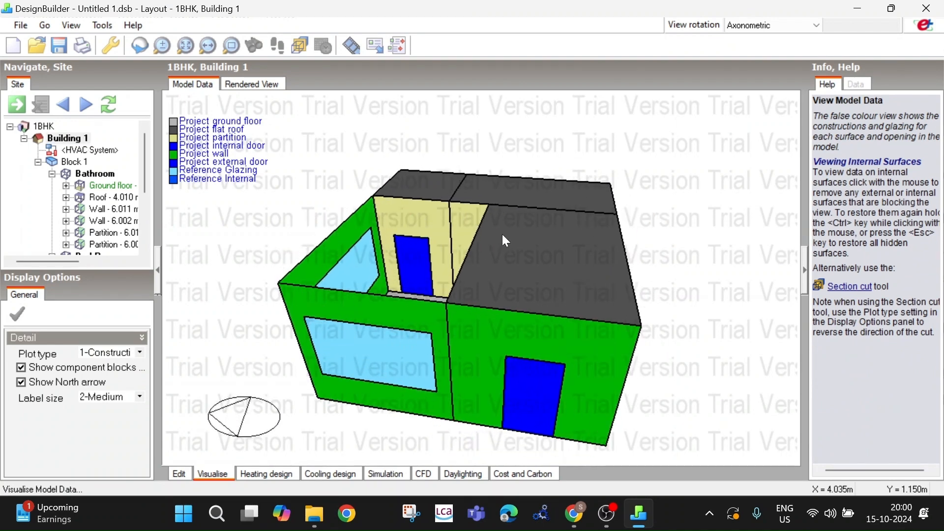
{"action": "middle_click_drag", "start_coordinate": [515, 241], "coordinate": [473, 250]}
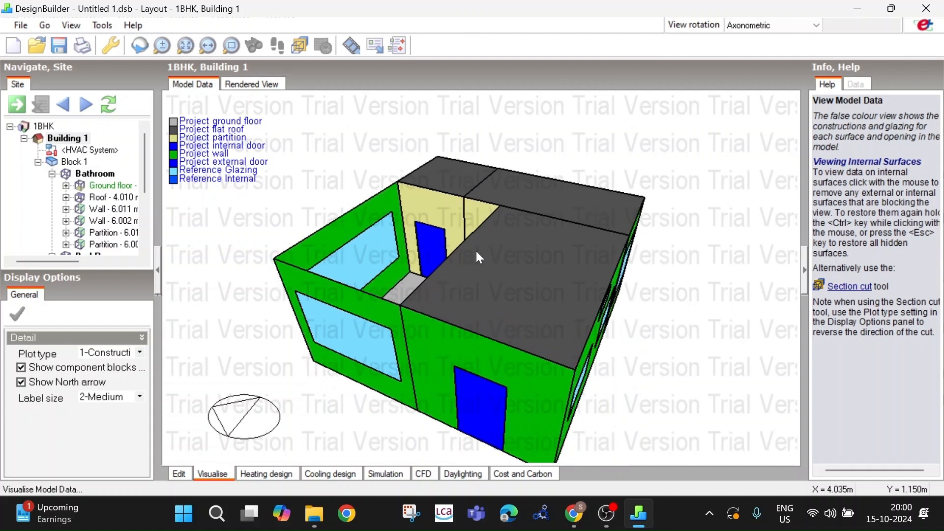
Hide the roofs of the Living room, Kitchen and Bathroom in the building view
{"action": "left_click", "coordinate": [513, 276]}
{"action": "middle_click_drag", "start_coordinate": [512, 273], "coordinate": [606, 247]}
{"action": "left_click", "coordinate": [605, 245]}
{"action": "left_click", "coordinate": [529, 158]}
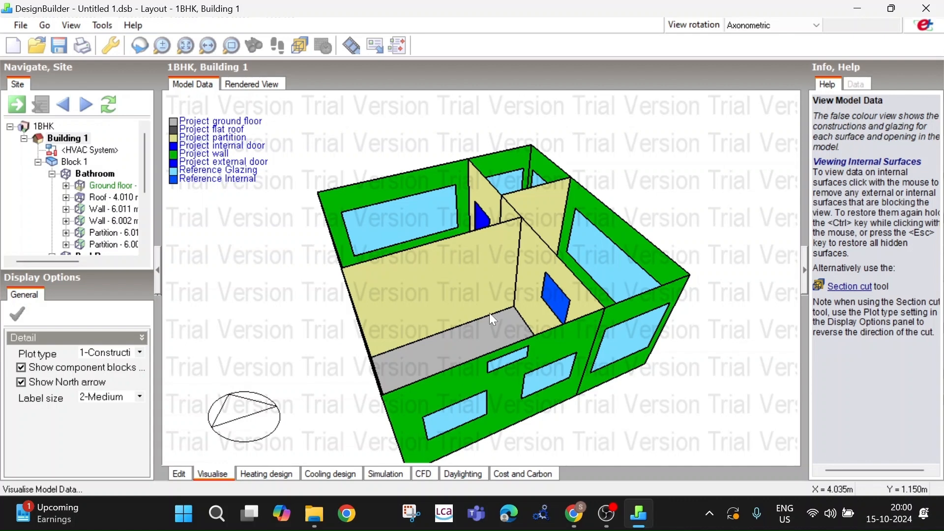
Examine the roofless building's partitions and openings from near, far and another angle, finishing with the Plan view rotation
{"action": "mouse_move", "coordinate": [495, 291]}
{"action": "middle_mouse_down"}
{"action": "mouse_move", "coordinate": [650, 274]}
{"action": "mouse_move", "coordinate": [500, 280]}
{"action": "mouse_move", "coordinate": [393, 264]}
{"action": "mouse_move", "coordinate": [502, 281]}
{"action": "mouse_move", "coordinate": [600, 282]}
{"action": "mouse_move", "coordinate": [661, 270]}
{"action": "mouse_move", "coordinate": [428, 286]}
{"action": "mouse_move", "coordinate": [418, 285]}
{"action": "mouse_move", "coordinate": [636, 286]}
{"action": "mouse_move", "coordinate": [373, 267]}
{"action": "mouse_move", "coordinate": [299, 239]}
{"action": "mouse_move", "coordinate": [541, 271]}
{"action": "mouse_move", "coordinate": [615, 274]}
{"action": "mouse_move", "coordinate": [606, 269]}
{"action": "mouse_move", "coordinate": [695, 255]}
{"action": "mouse_move", "coordinate": [666, 252]}
{"action": "mouse_move", "coordinate": [668, 320]}
{"action": "mouse_move", "coordinate": [518, 337]}
{"action": "mouse_move", "coordinate": [432, 320]}
{"action": "mouse_move", "coordinate": [415, 276]}
{"action": "mouse_move", "coordinate": [504, 254]}
{"action": "mouse_move", "coordinate": [468, 255]}
{"action": "mouse_move", "coordinate": [497, 273]}
{"action": "mouse_move", "coordinate": [485, 295]}
{"action": "middle_mouse_up"}
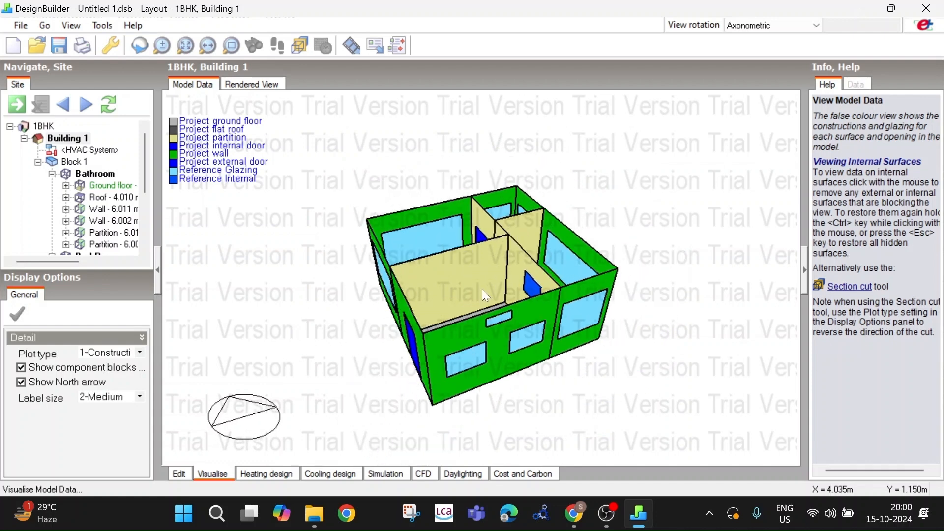
{"action": "scroll", "coordinate": [422, 293], "scroll_direction": "up", "scroll_amount": 3}
{"action": "scroll", "coordinate": [422, 294], "scroll_direction": "down", "scroll_amount": 2}
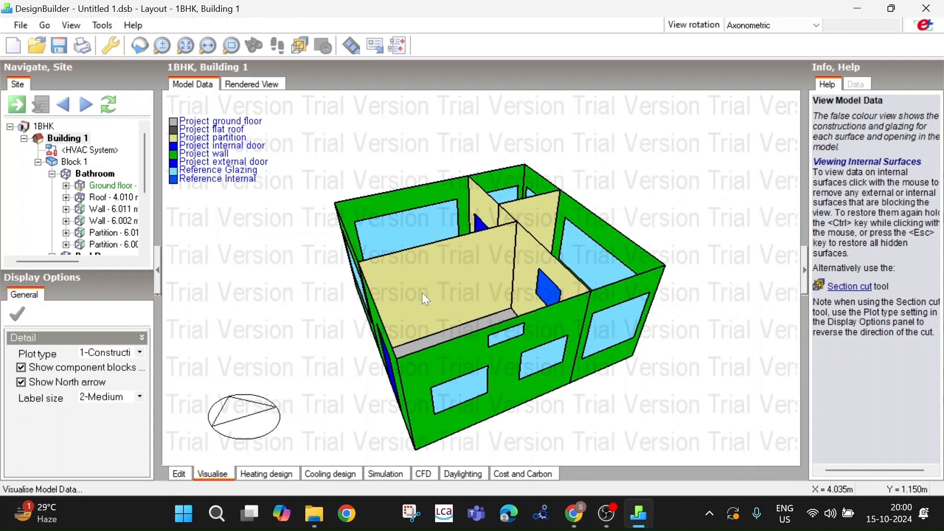
{"action": "scroll", "coordinate": [423, 294], "scroll_direction": "up", "scroll_amount": 2}
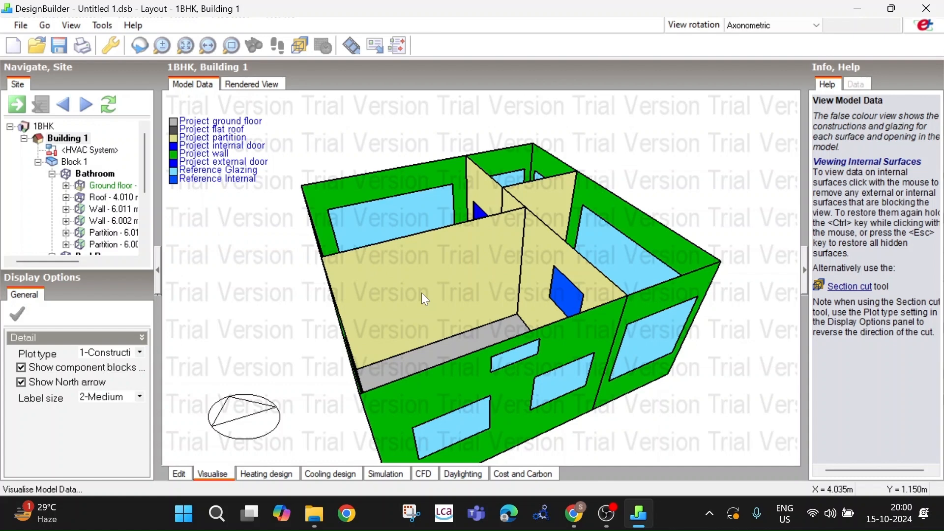
{"action": "scroll", "coordinate": [422, 294], "scroll_direction": "down", "scroll_amount": 4}
{"action": "scroll", "coordinate": [420, 291], "scroll_direction": "up", "scroll_amount": 4}
{"action": "scroll", "coordinate": [421, 292], "scroll_direction": "down", "scroll_amount": 4}
{"action": "scroll", "coordinate": [423, 296], "scroll_direction": "up", "scroll_amount": 2}
{"action": "scroll", "coordinate": [423, 298], "scroll_direction": "down", "scroll_amount": 2}
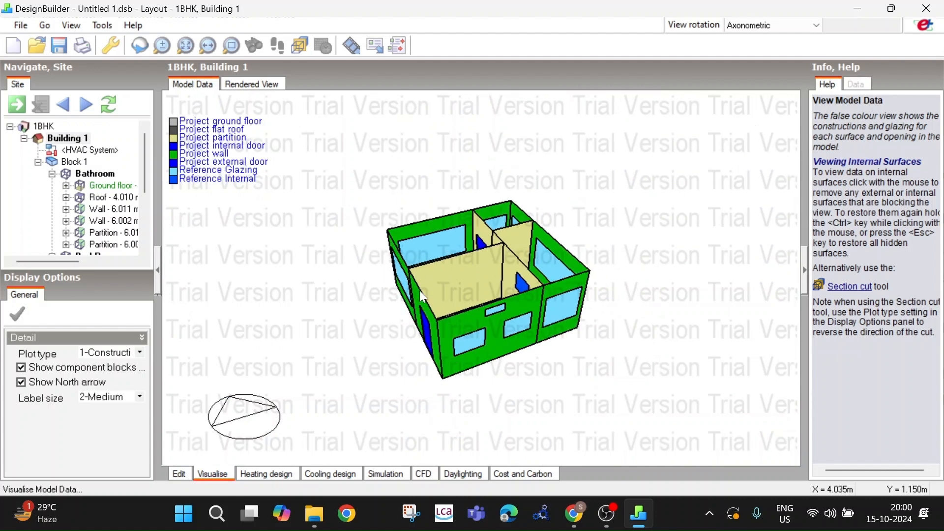
{"action": "middle_click_drag", "start_coordinate": [419, 291], "coordinate": [474, 259]}
{"action": "left_click", "coordinate": [787, 25]}
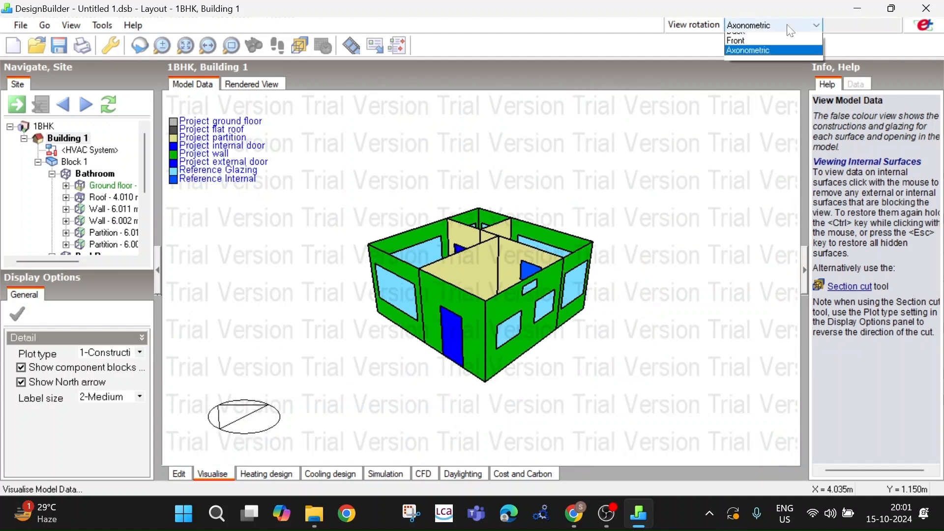
{"action": "left_click", "coordinate": [760, 39]}
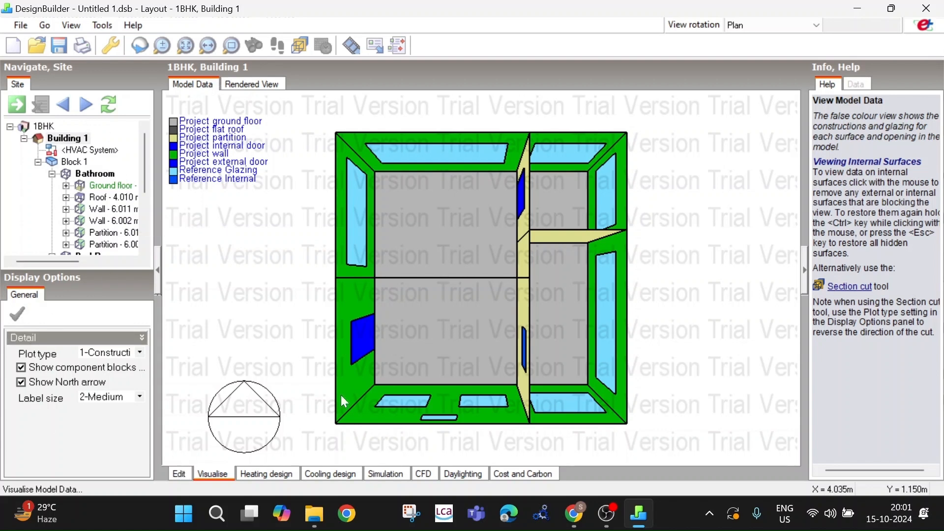
Return to the editing view and open the location data of the 1BHK site
{"action": "left_click", "coordinate": [179, 474]}
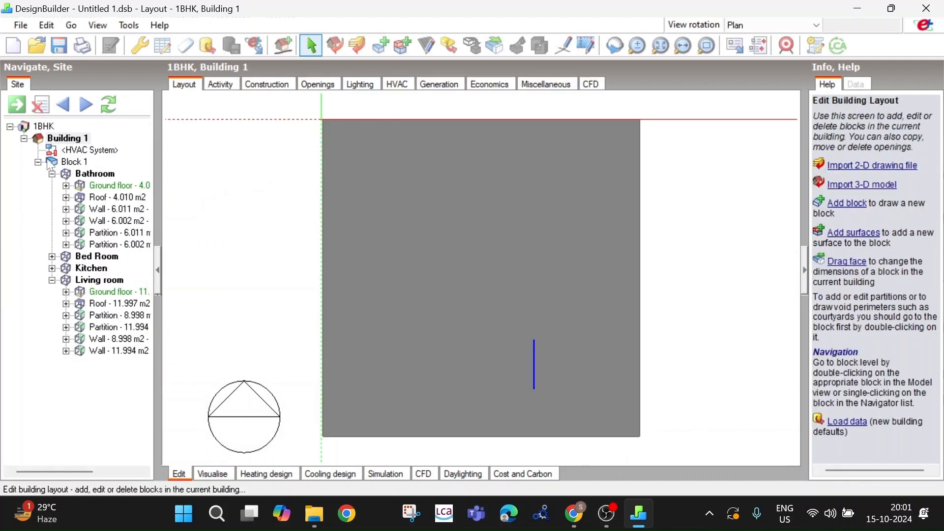
{"action": "left_click", "coordinate": [45, 127]}
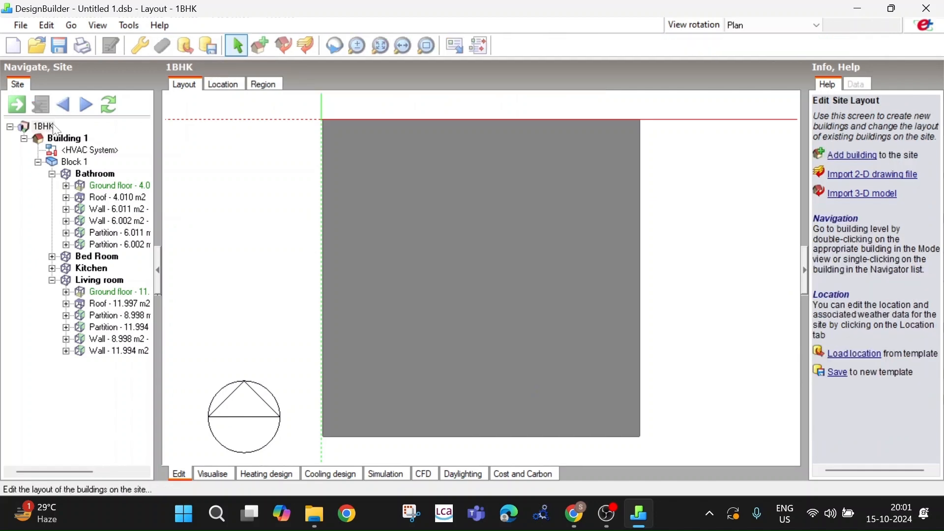
{"action": "left_click", "coordinate": [225, 85]}
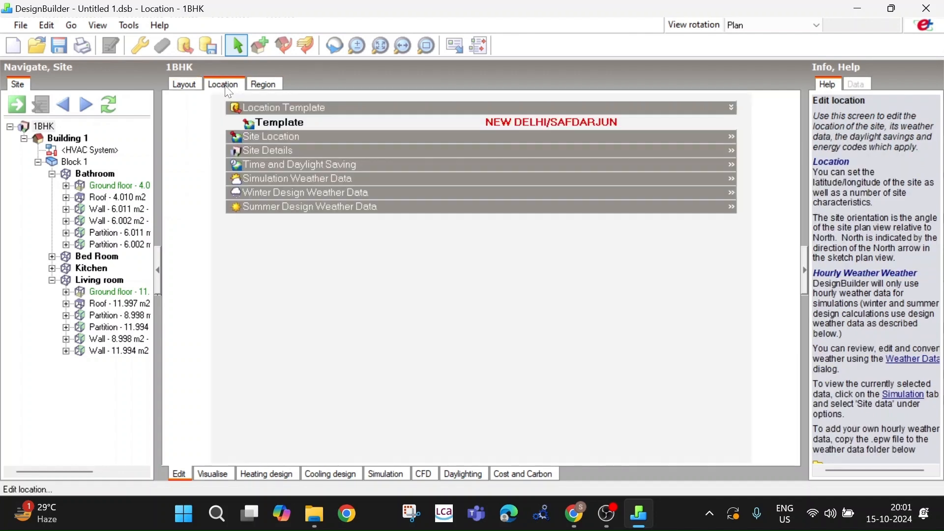
Show the 1BHK site in the false-colour view with Plan rotation and hide all four room roofs to examine its orientation
{"action": "left_click", "coordinate": [224, 475]}
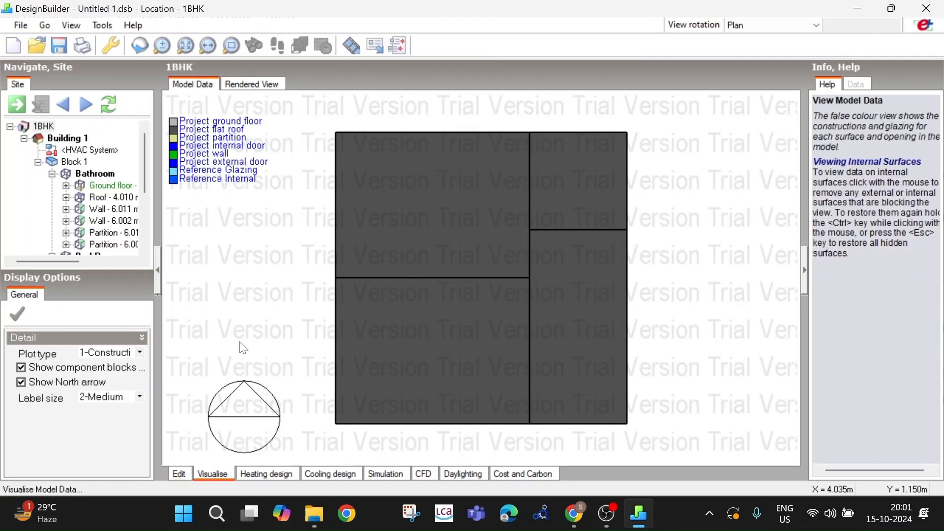
{"action": "middle_click_drag", "start_coordinate": [371, 355], "coordinate": [432, 196]}
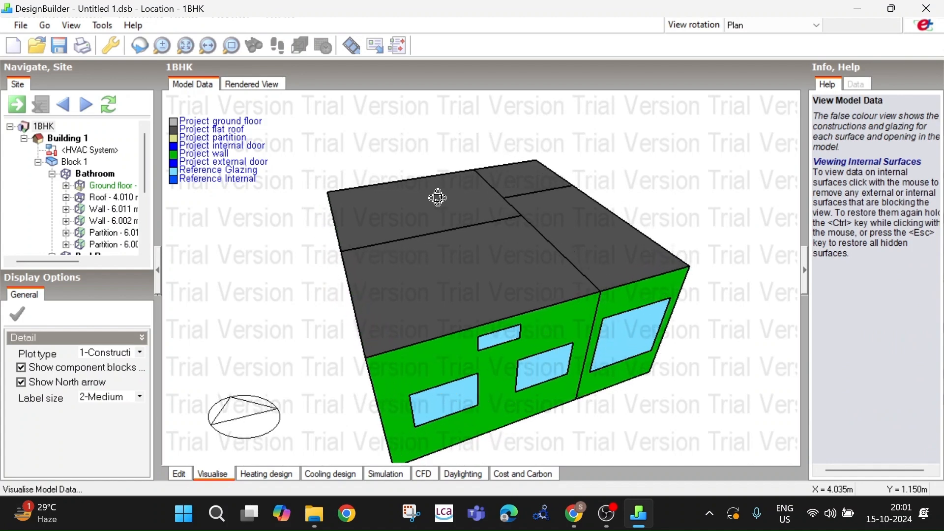
{"action": "left_click", "coordinate": [795, 26]}
{"action": "left_click", "coordinate": [761, 38]}
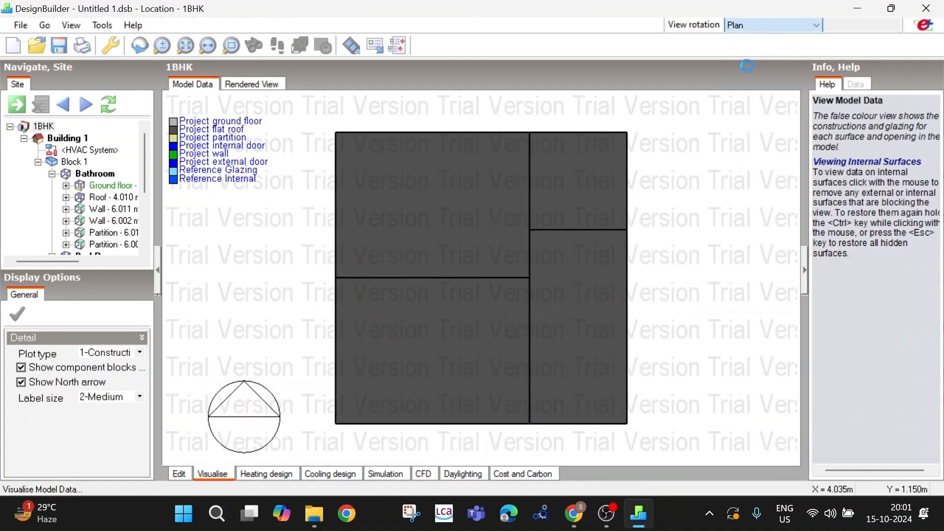
{"action": "left_click", "coordinate": [427, 213]}
{"action": "left_click", "coordinate": [590, 200]}
{"action": "left_click", "coordinate": [577, 316]}
{"action": "left_click", "coordinate": [473, 343]}
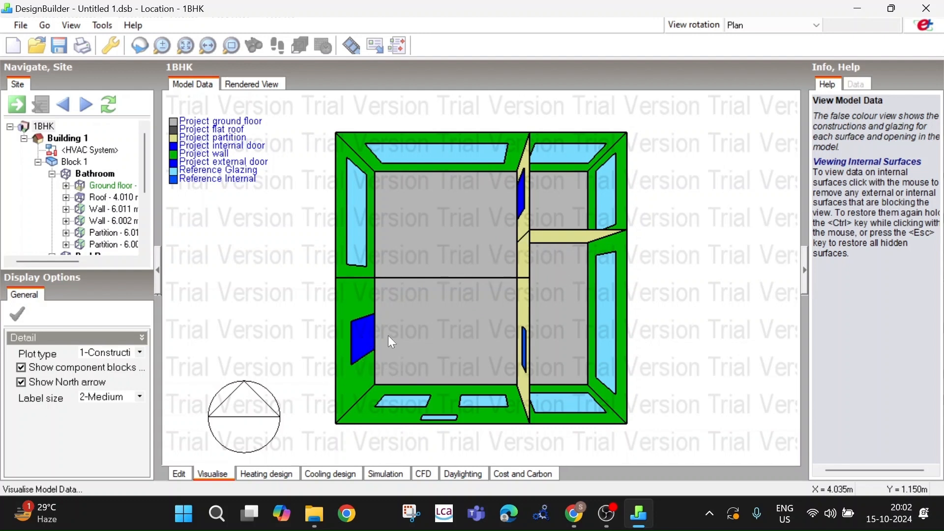
Set the site orientation to 90° in the 1BHK site details
{"action": "left_click", "coordinate": [176, 472]}
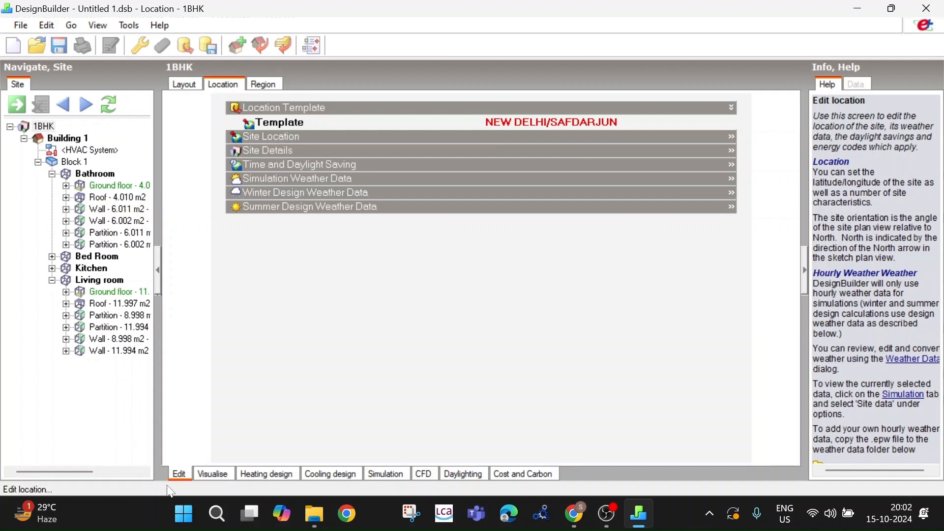
{"action": "double_click", "coordinate": [44, 129]}
{"action": "left_click", "coordinate": [285, 135]}
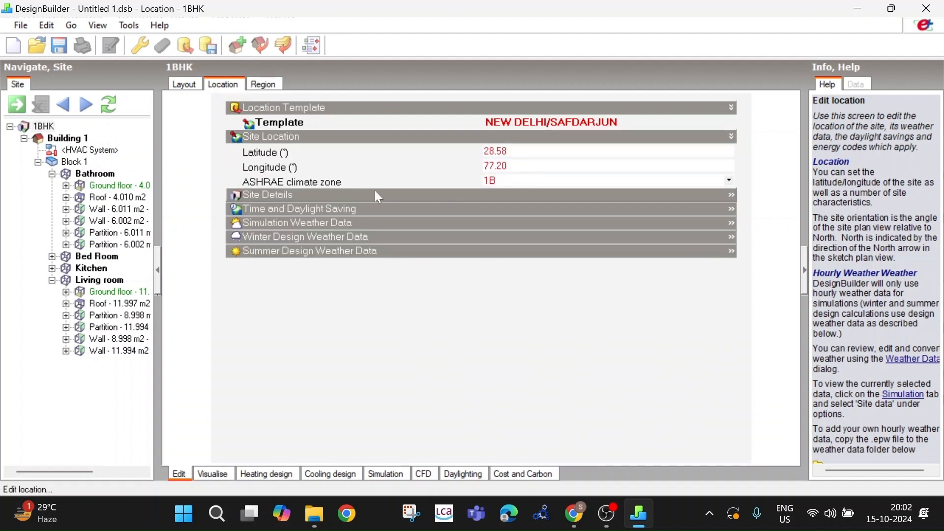
{"action": "left_click", "coordinate": [346, 196]}
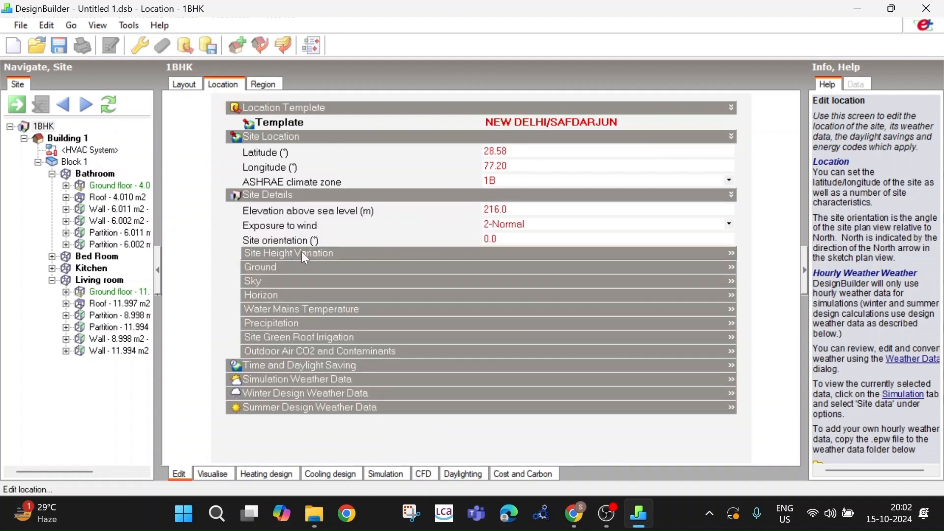
{"action": "left_click_drag", "start_coordinate": [498, 239], "coordinate": [478, 240]}
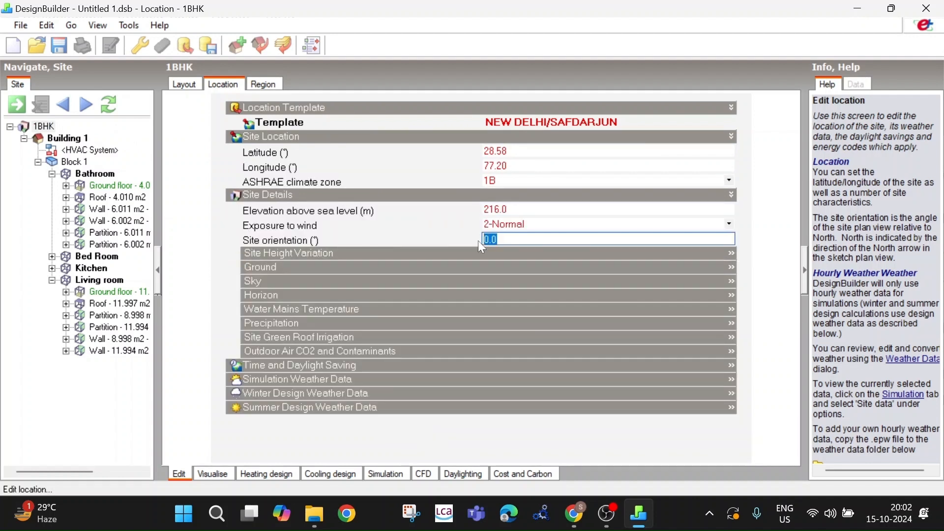
{"action": "type", "text": "90"}
{"action": "left_click", "coordinate": [199, 275]}
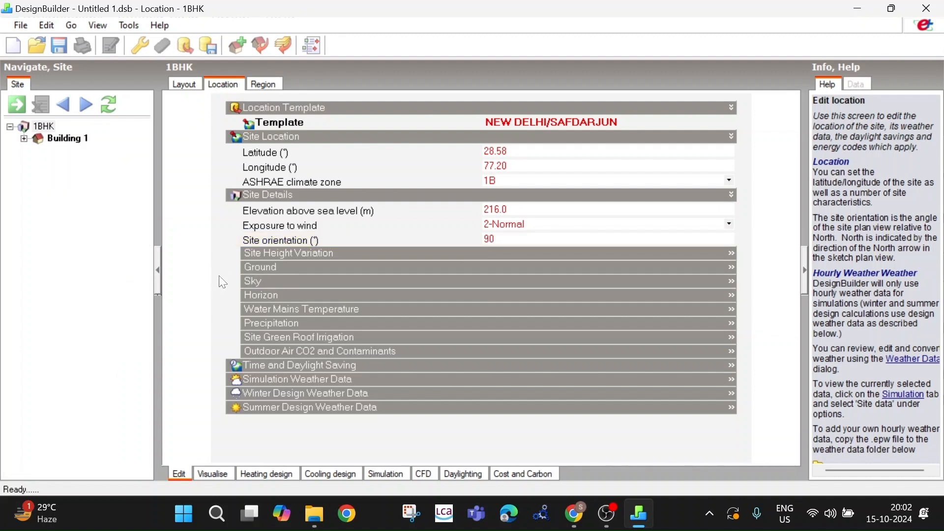
Check the new orientation in the false-colour view, hiding all four roofs and comparing the rooms with the north arrow from several angles
{"action": "left_click", "coordinate": [226, 478]}
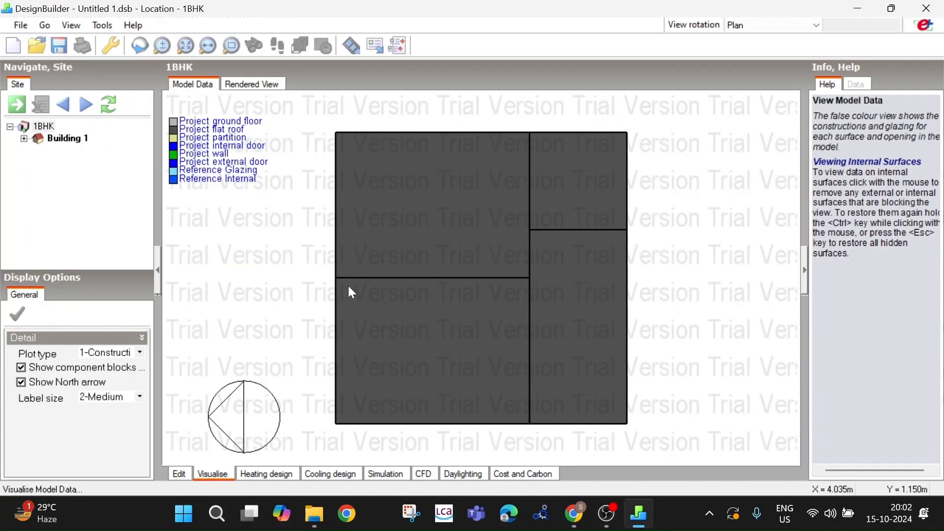
{"action": "left_click", "coordinate": [371, 235]}
{"action": "left_click", "coordinate": [400, 330]}
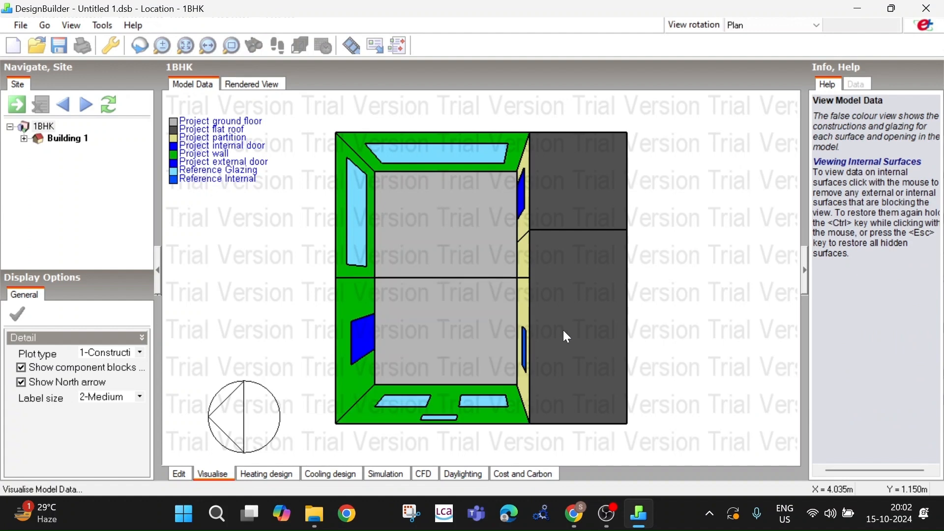
{"action": "left_click", "coordinate": [589, 285]}
{"action": "left_click", "coordinate": [604, 203]}
{"action": "left_click", "coordinate": [119, 105]}
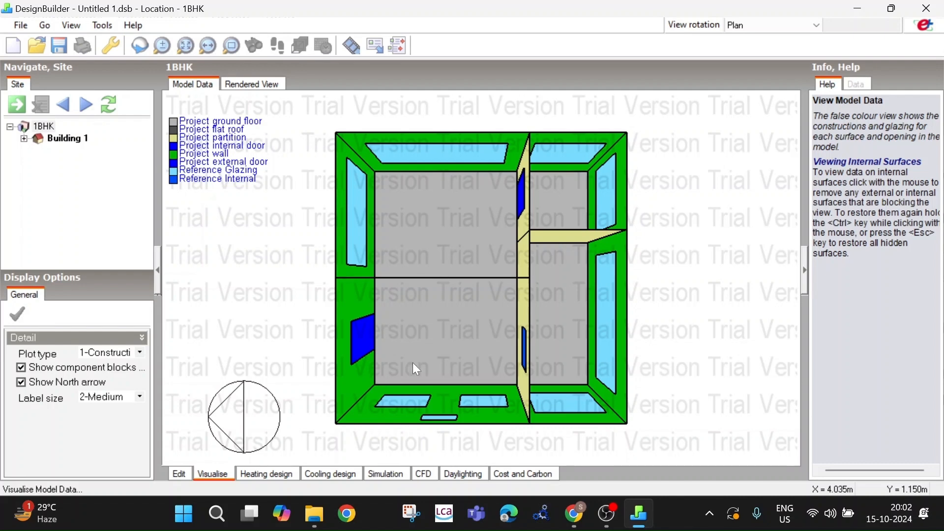
{"action": "middle_click_drag", "start_coordinate": [512, 205], "coordinate": [445, 88]}
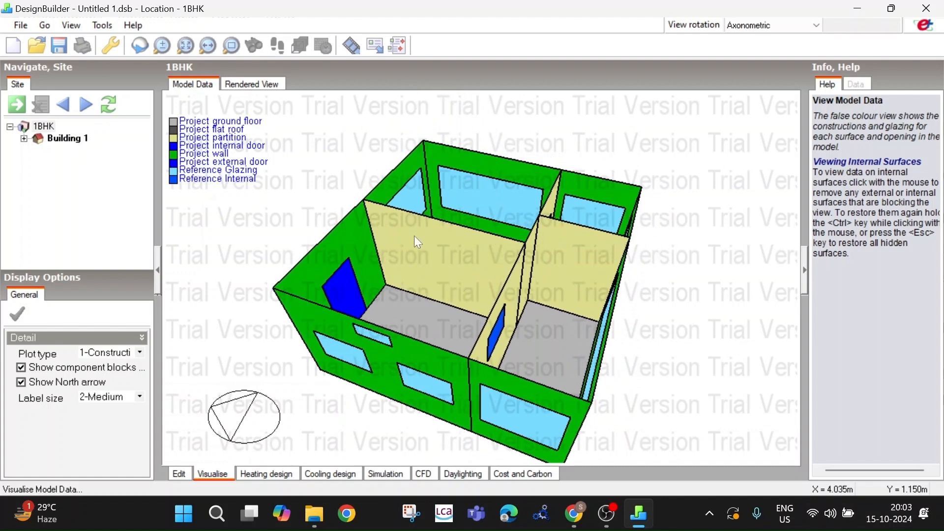
{"action": "middle_click_drag", "start_coordinate": [414, 236], "coordinate": [475, 217]}
{"action": "scroll", "coordinate": [479, 255], "scroll_direction": "down", "scroll_amount": 2}
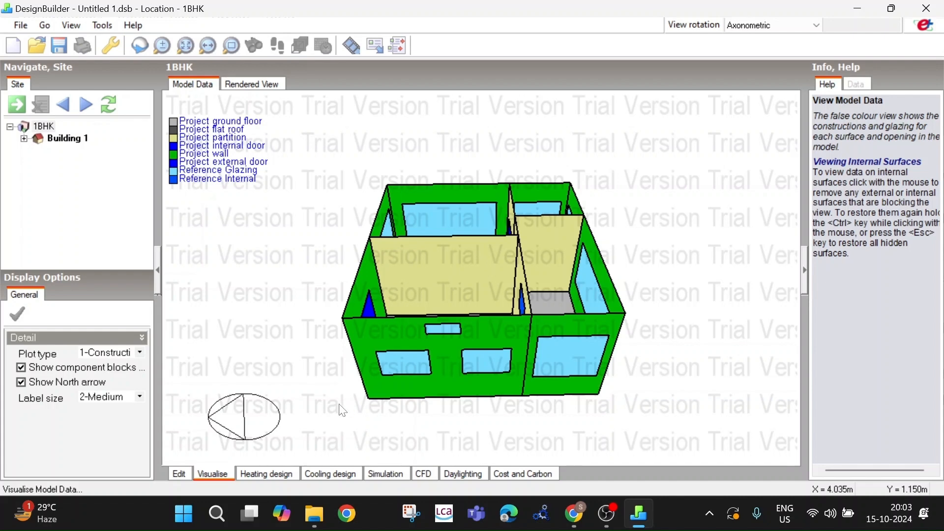
Return to Building 1's editable layout and expand the building down to its four zones in the model hierarchy
{"action": "left_click", "coordinate": [179, 474]}
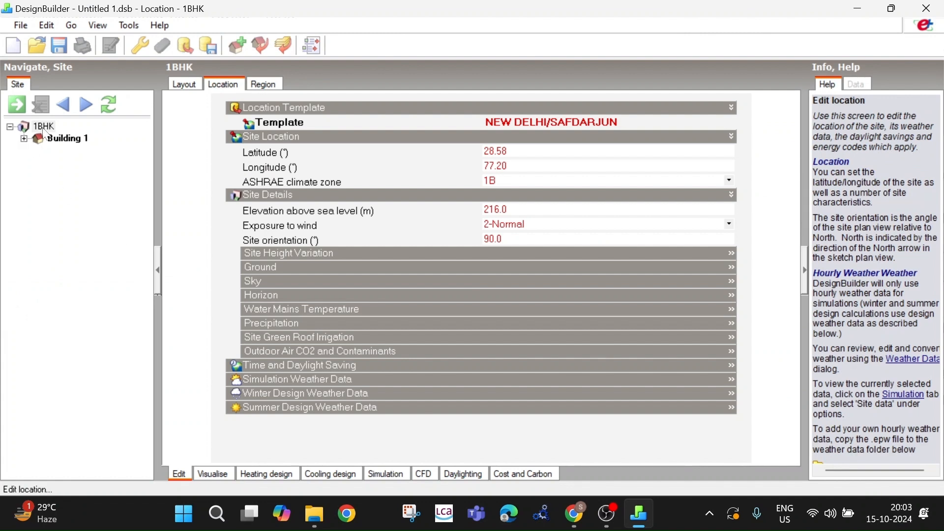
{"action": "left_click", "coordinate": [87, 140]}
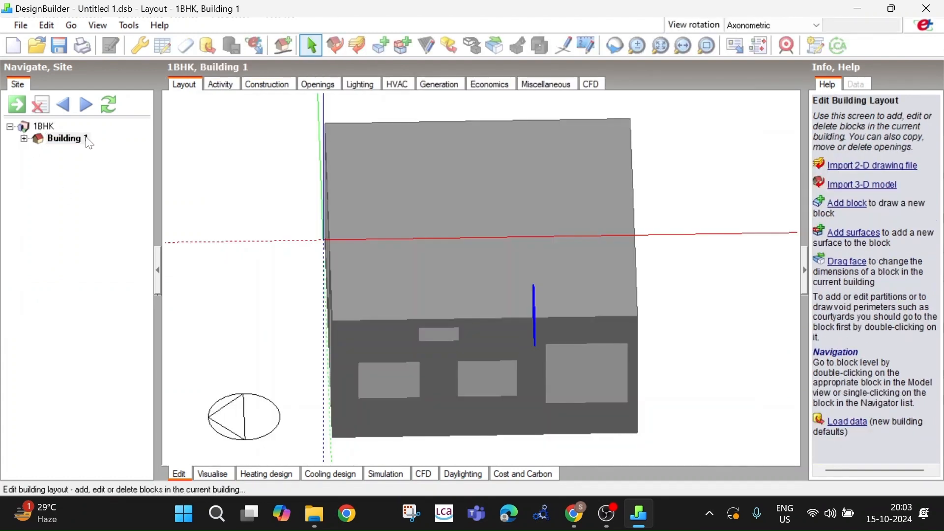
{"action": "scroll", "coordinate": [381, 253], "scroll_direction": "down", "scroll_amount": 2}
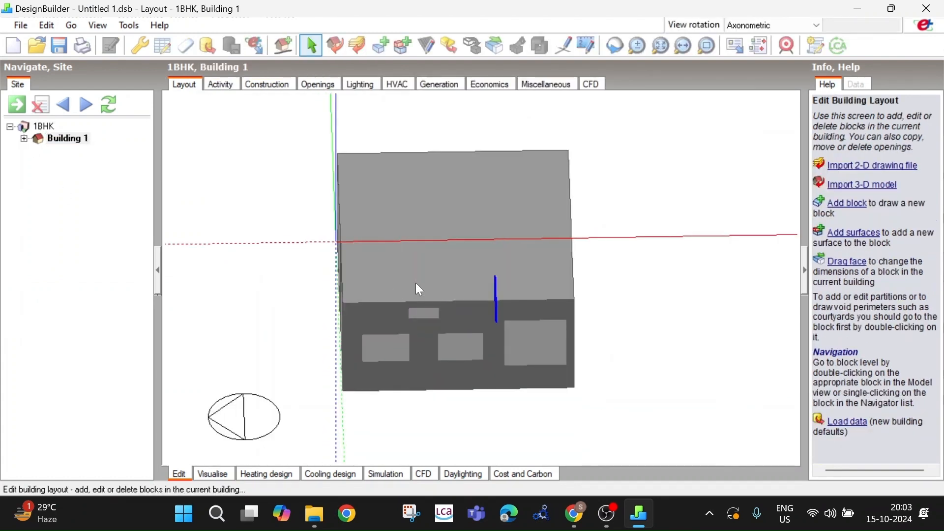
{"action": "left_click", "coordinate": [24, 139]}
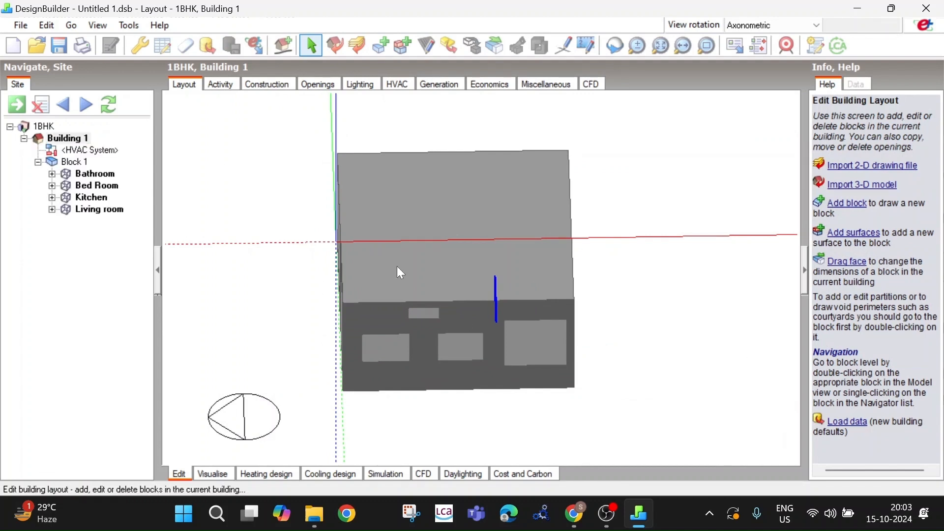
Review Building 1's activity data and browse the Brick/block construction templates without changing the project construction template
{"action": "left_click", "coordinate": [230, 87]}
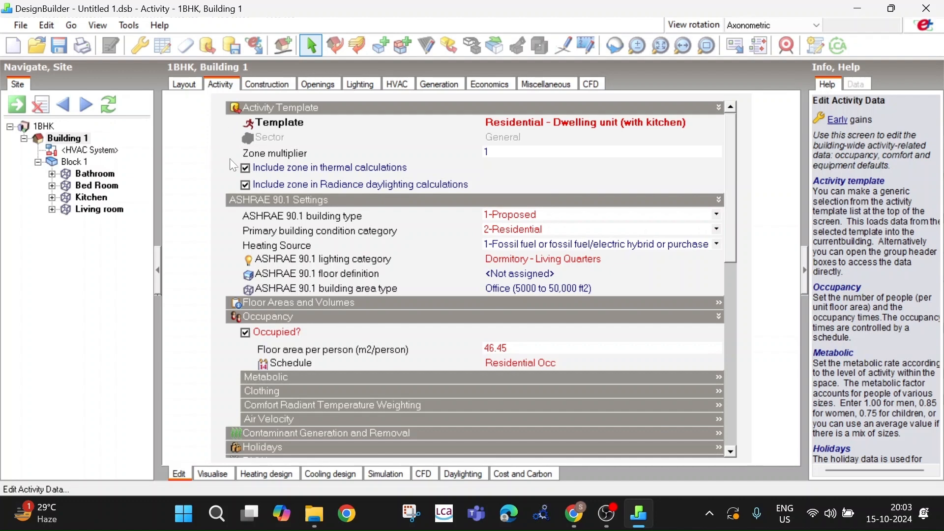
{"action": "left_click", "coordinate": [267, 85]}
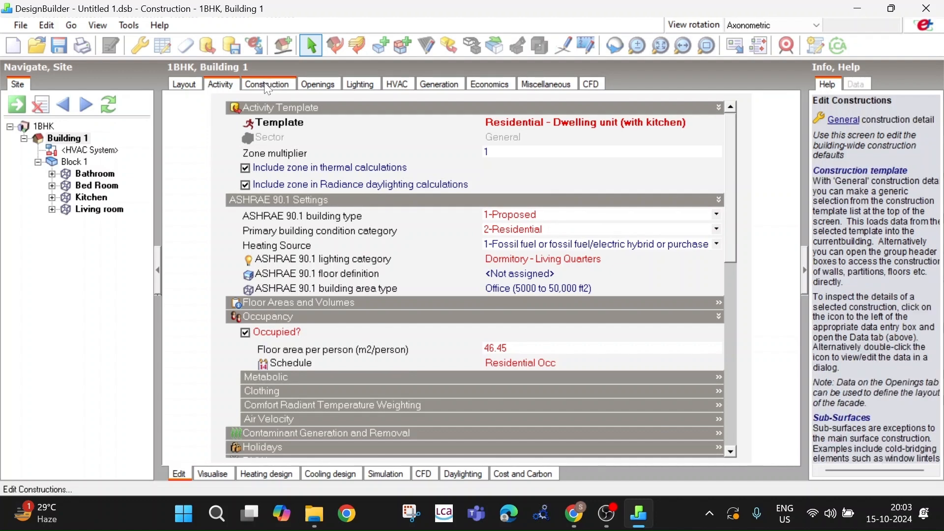
{"action": "left_click", "coordinate": [512, 124]}
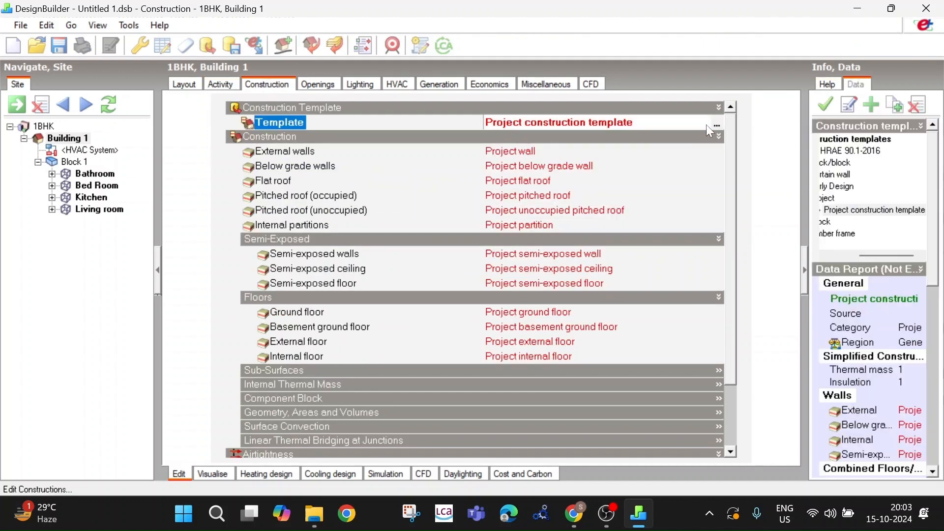
{"action": "left_click", "coordinate": [713, 122]}
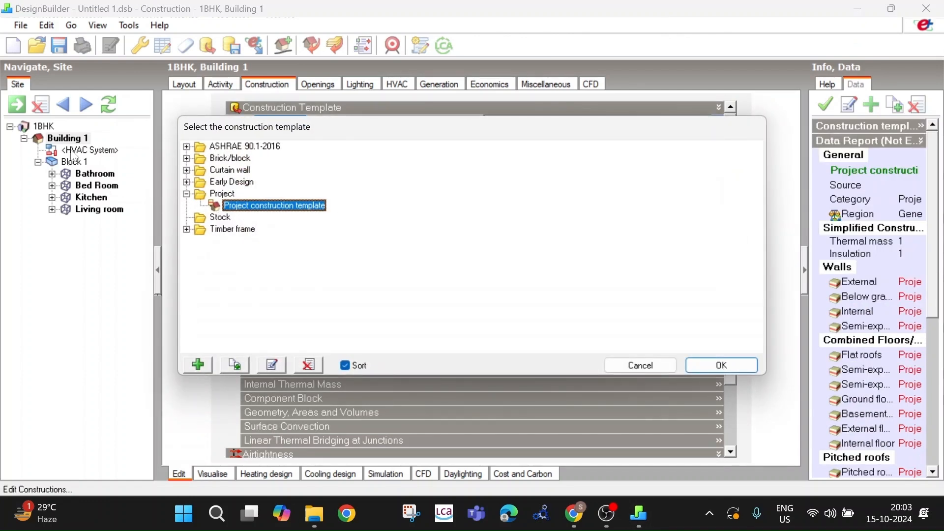
{"action": "left_click", "coordinate": [187, 158]}
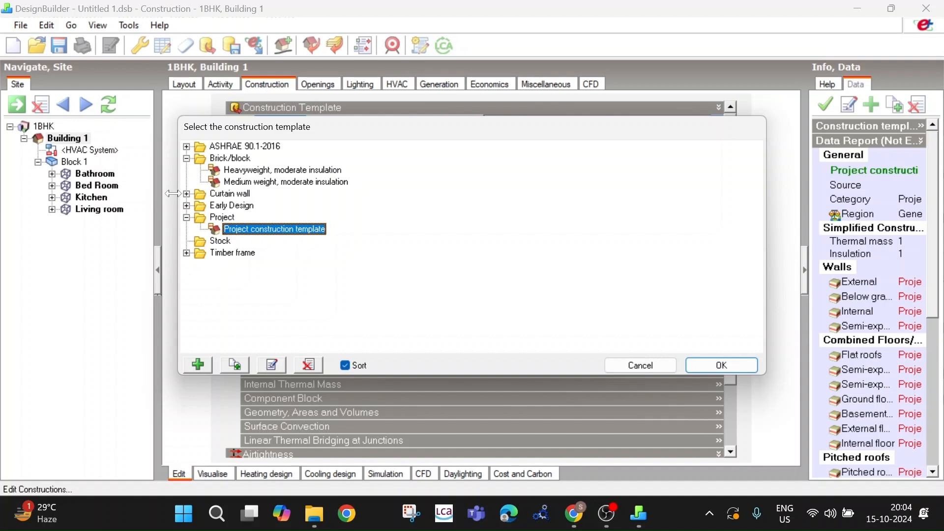
{"action": "left_click", "coordinate": [634, 365]}
Examine Building 1's glazing settings and the wall facade types offered for the external window layout, keeping the current choice
{"action": "left_click", "coordinate": [327, 83]}
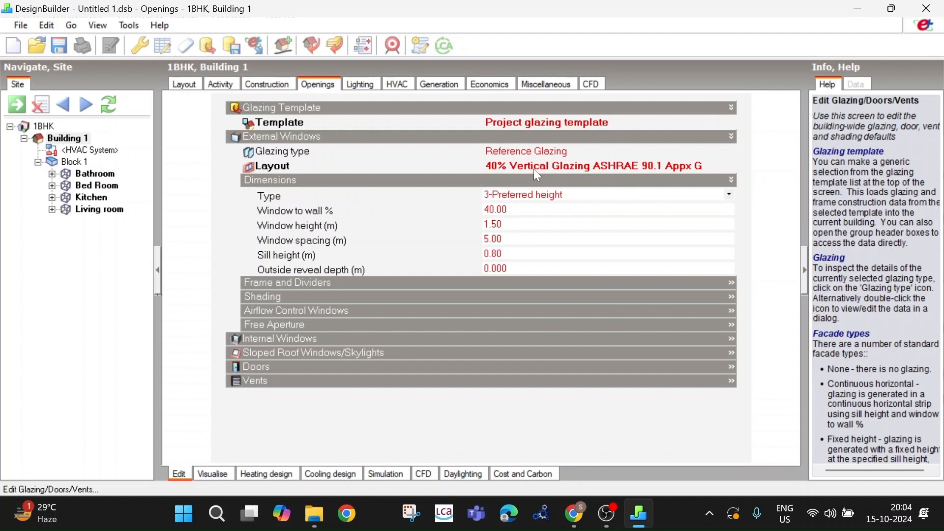
{"action": "left_click", "coordinate": [553, 168]}
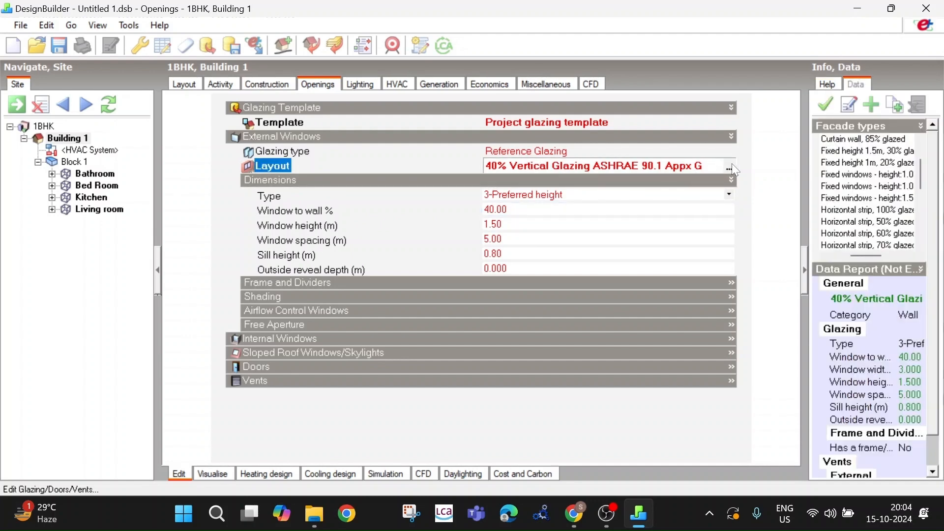
{"action": "left_click", "coordinate": [729, 167]}
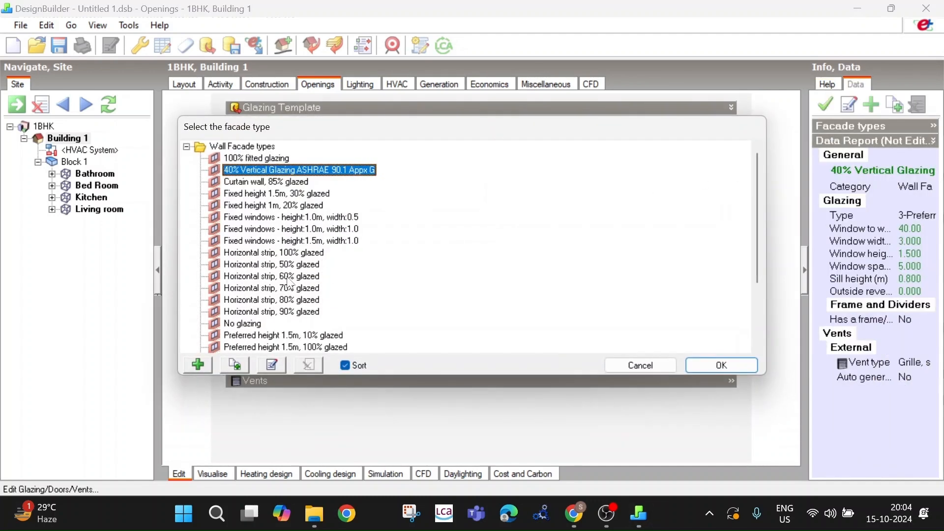
{"action": "left_click", "coordinate": [659, 370]}
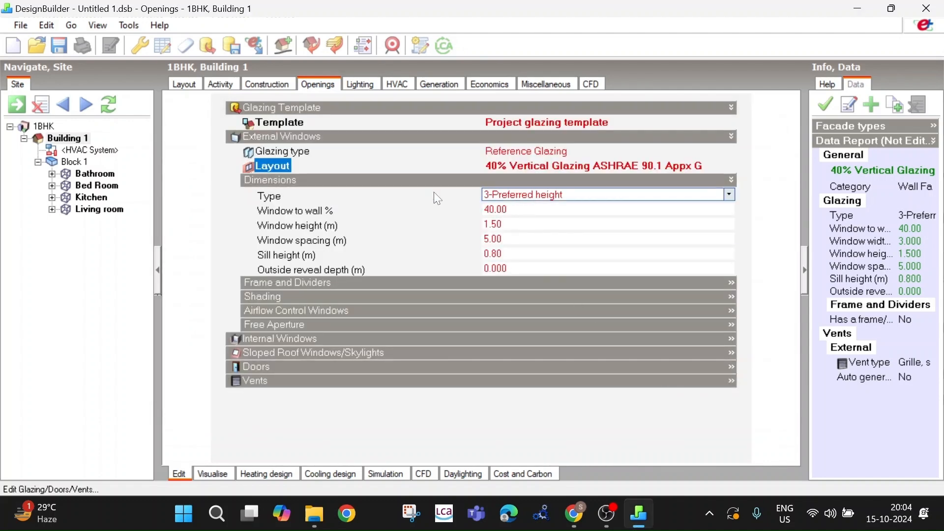
Compare the lighting and HVAC data at building level with the settings of the Bed Room and Bathroom zones
{"action": "left_click", "coordinate": [365, 87]}
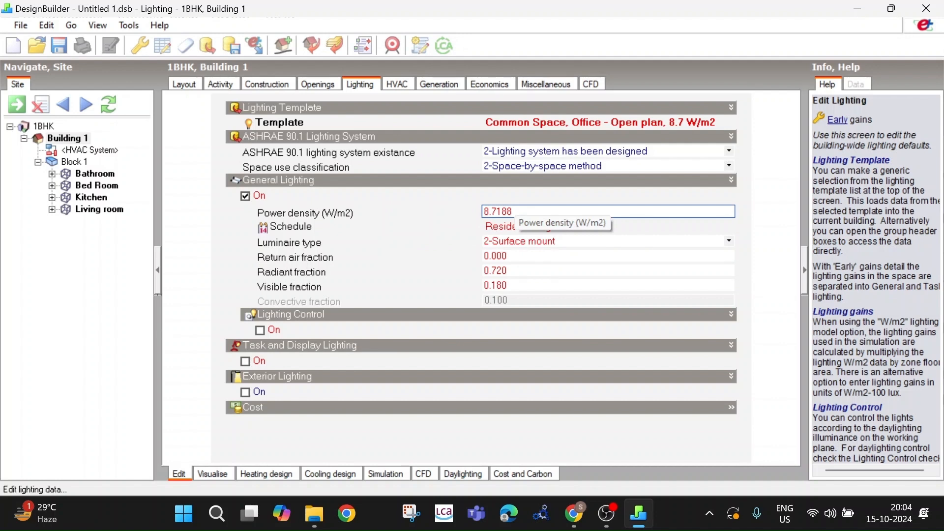
{"action": "left_click", "coordinate": [398, 85]}
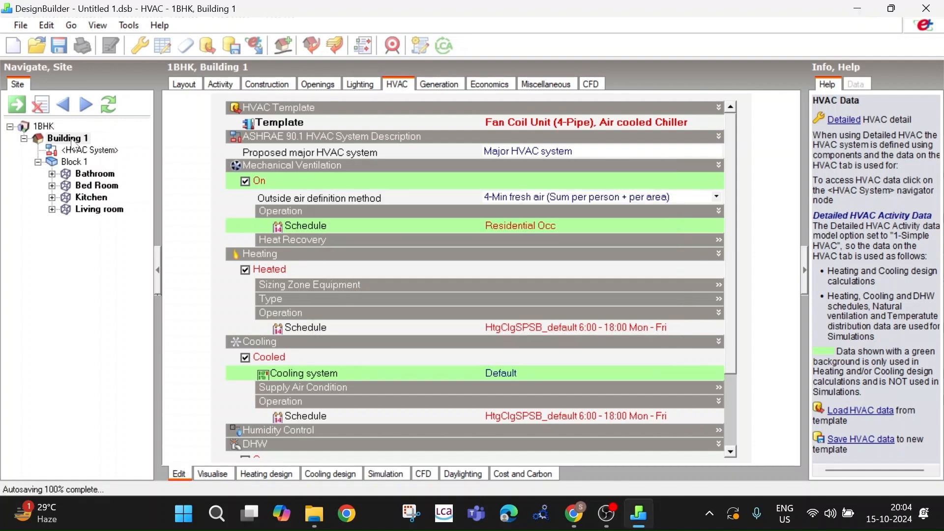
{"action": "left_click", "coordinate": [92, 188]}
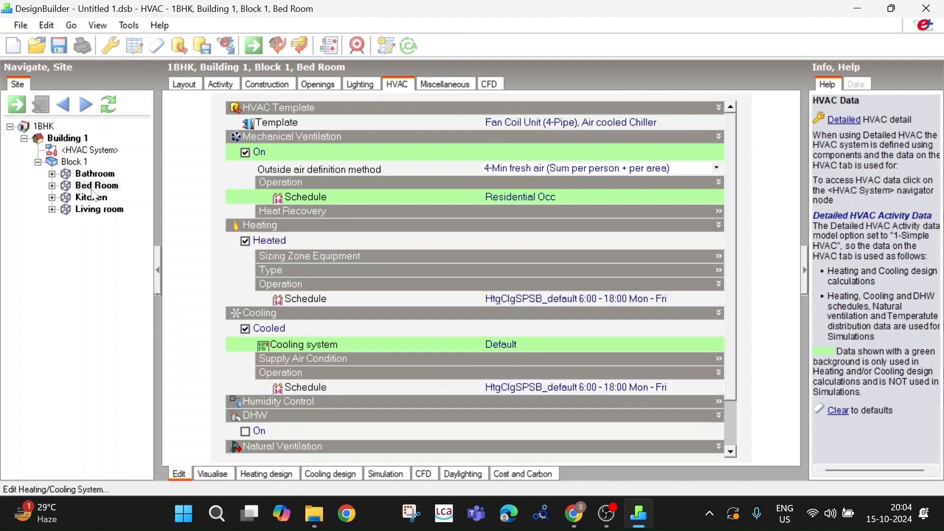
{"action": "left_click", "coordinate": [360, 84]}
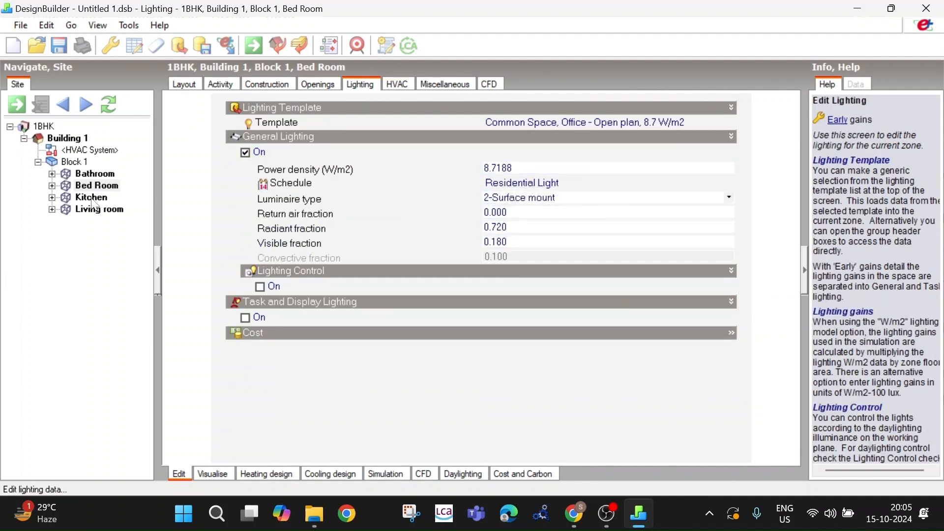
{"action": "left_click", "coordinate": [95, 174]}
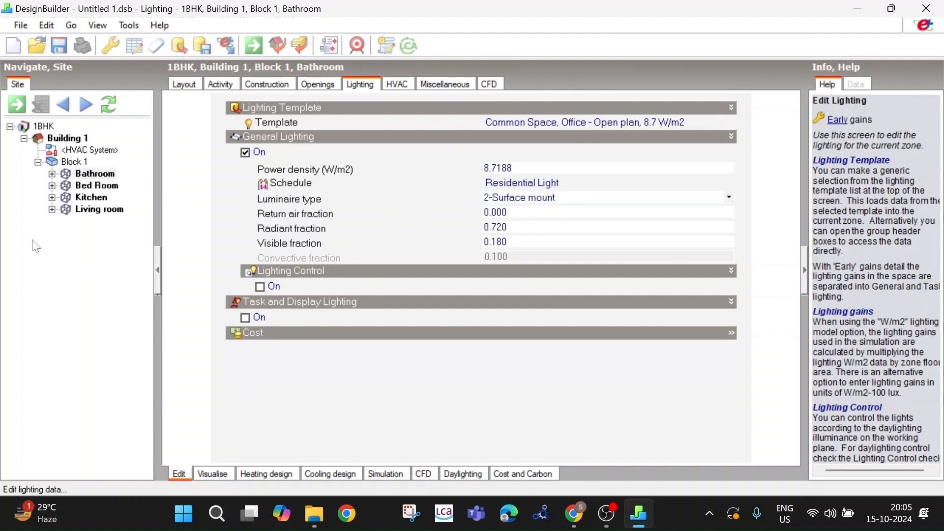
{"action": "left_click", "coordinate": [65, 141]}
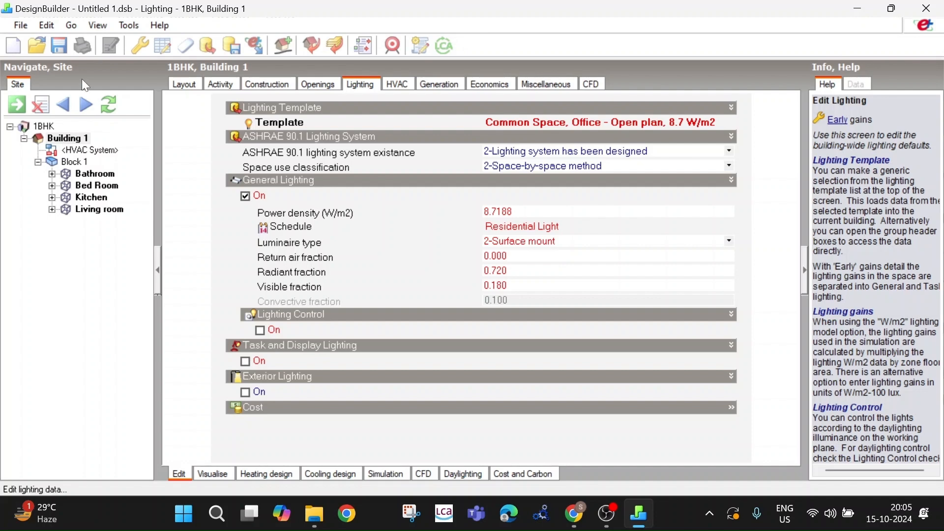
{"action": "left_click", "coordinate": [396, 84]}
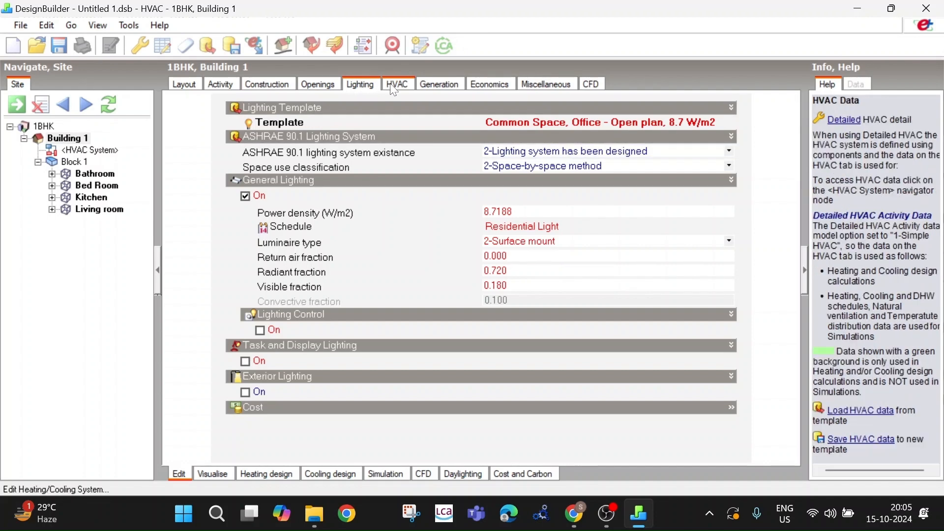
Examine Building 1's simulation period presets, time-step and solar options, and output data settings, and leave the calculation options without running
{"action": "left_click", "coordinate": [396, 474]}
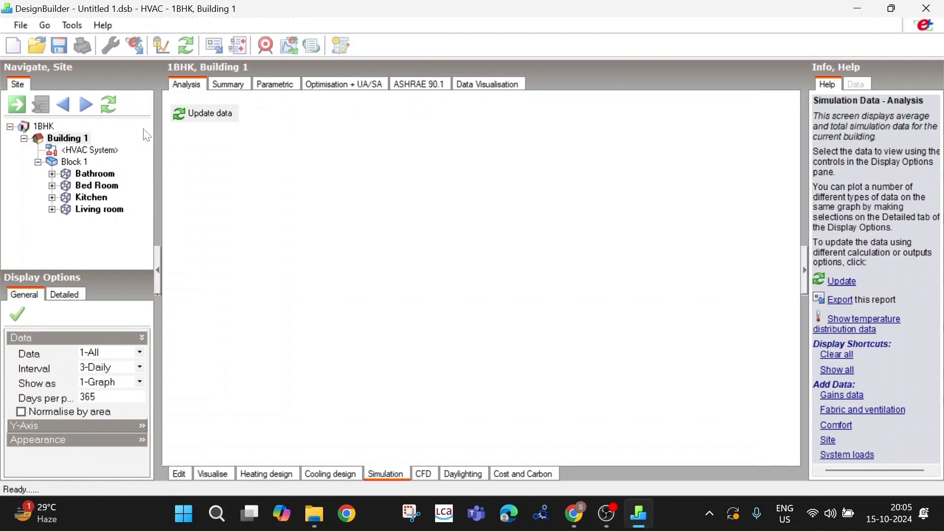
{"action": "left_click", "coordinate": [235, 123]}
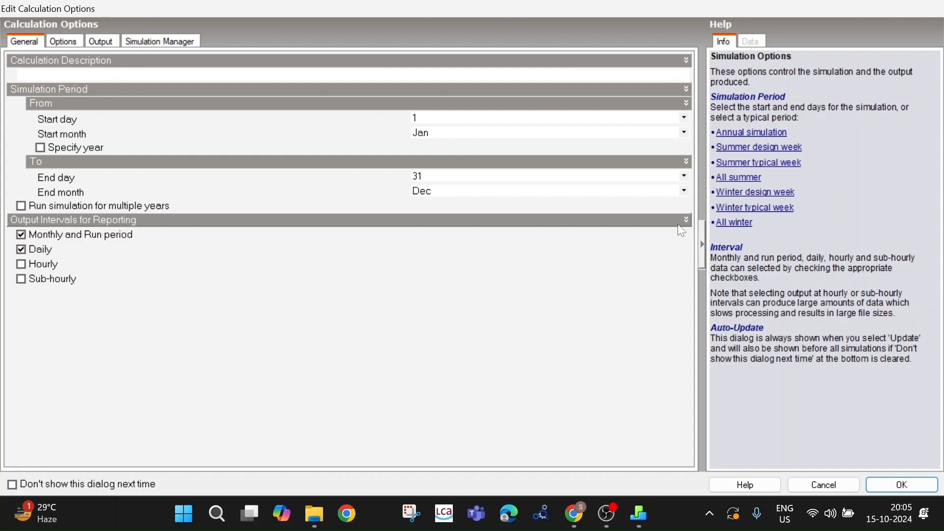
{"action": "left_click", "coordinate": [760, 148]}
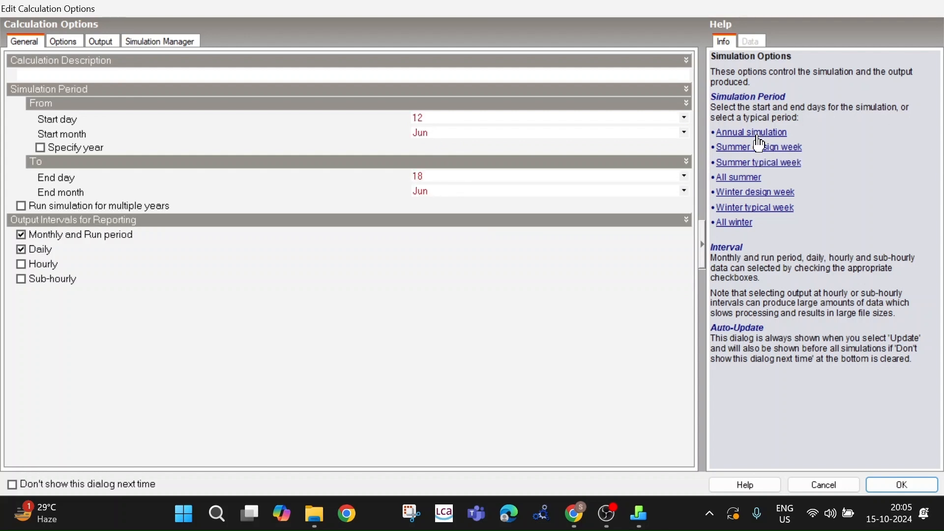
{"action": "left_click", "coordinate": [758, 142]}
{"action": "left_click", "coordinate": [742, 179]}
{"action": "left_click", "coordinate": [67, 41]}
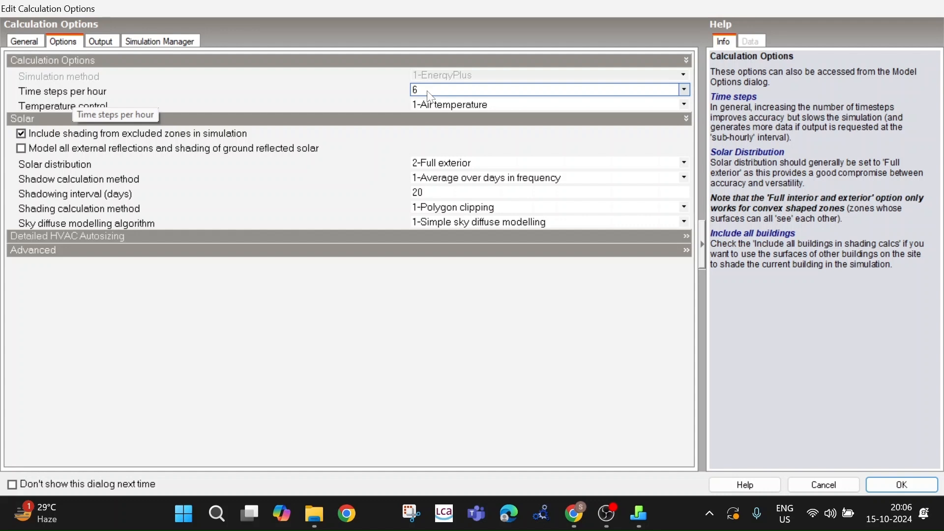
{"action": "left_click", "coordinate": [100, 41]}
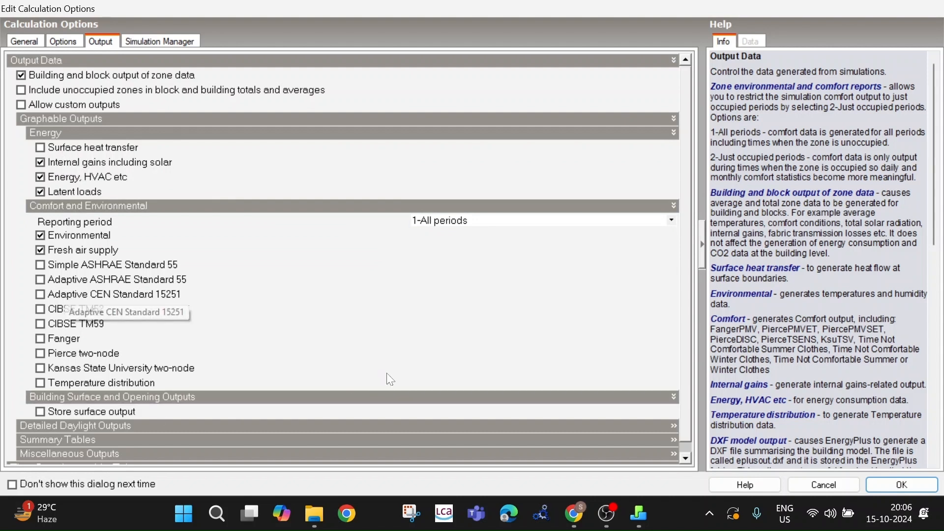
{"action": "left_click", "coordinate": [838, 485]}
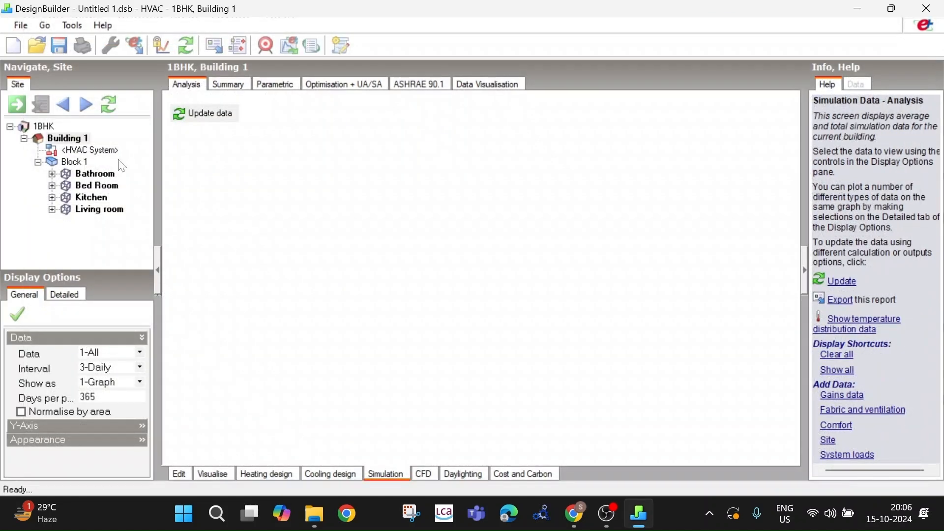
Try to run Building 1's simulation from 1 Jan to 31 Dec with monthly and daily output intervals
{"action": "left_click", "coordinate": [207, 122]}
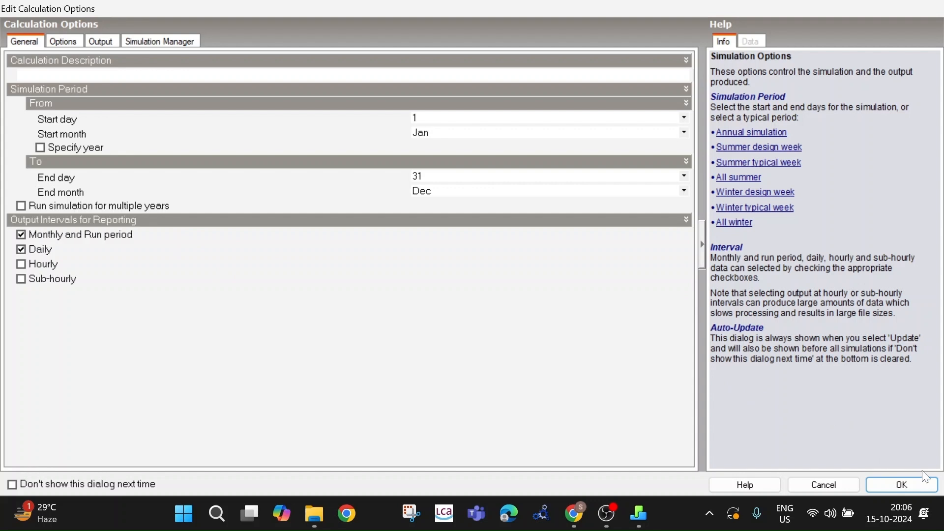
{"action": "left_click", "coordinate": [903, 486]}
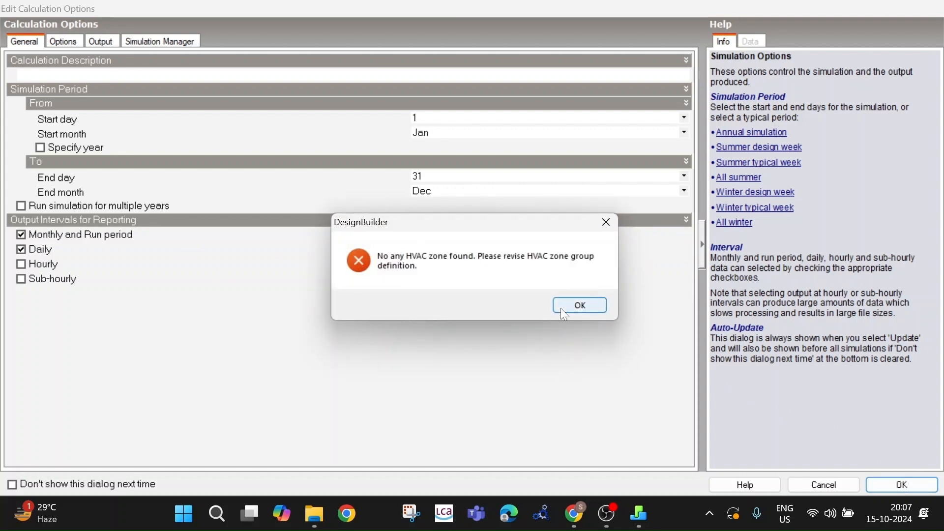
{"action": "left_click", "coordinate": [590, 304]}
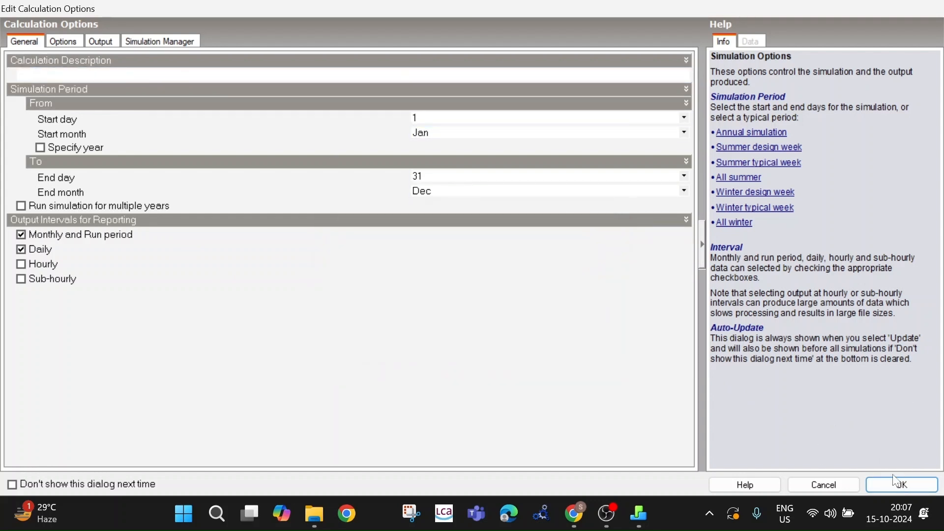
{"action": "left_click", "coordinate": [852, 490]}
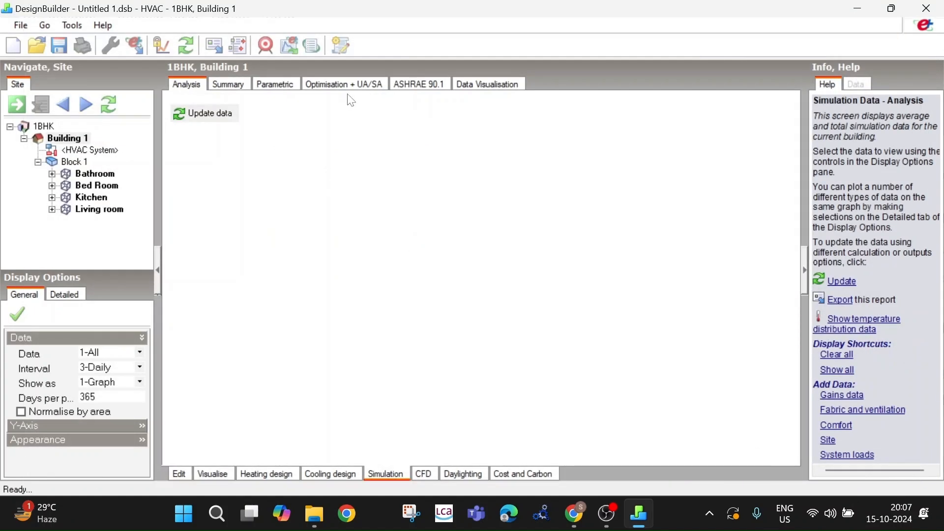
View the optimisation page, return to editing Building 1, and re-examine its layout, activity, construction and openings data
{"action": "left_click", "coordinate": [347, 83]}
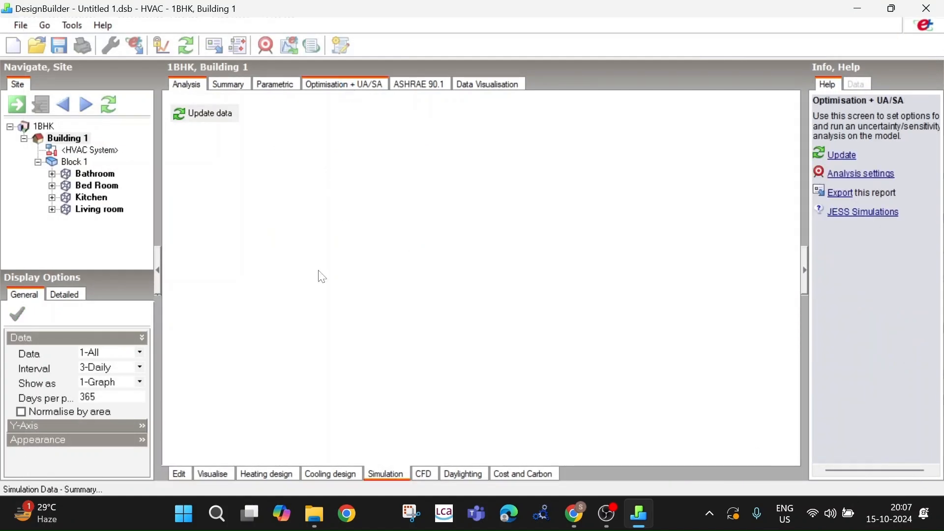
{"action": "left_click", "coordinate": [181, 474]}
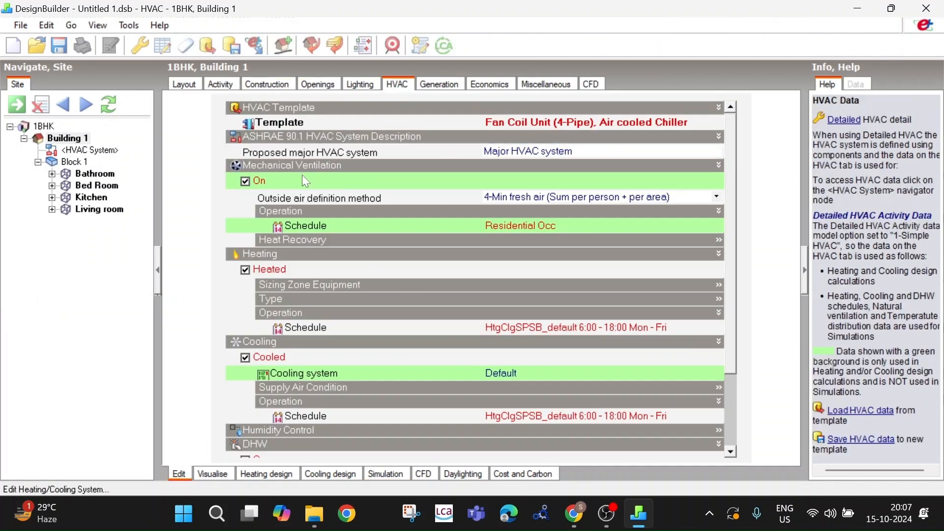
{"action": "left_click", "coordinate": [220, 86]}
{"action": "left_click", "coordinate": [196, 89]}
{"action": "middle_click_drag", "start_coordinate": [292, 204], "coordinate": [360, 157]}
{"action": "middle_click_drag", "start_coordinate": [533, 251], "coordinate": [499, 319]}
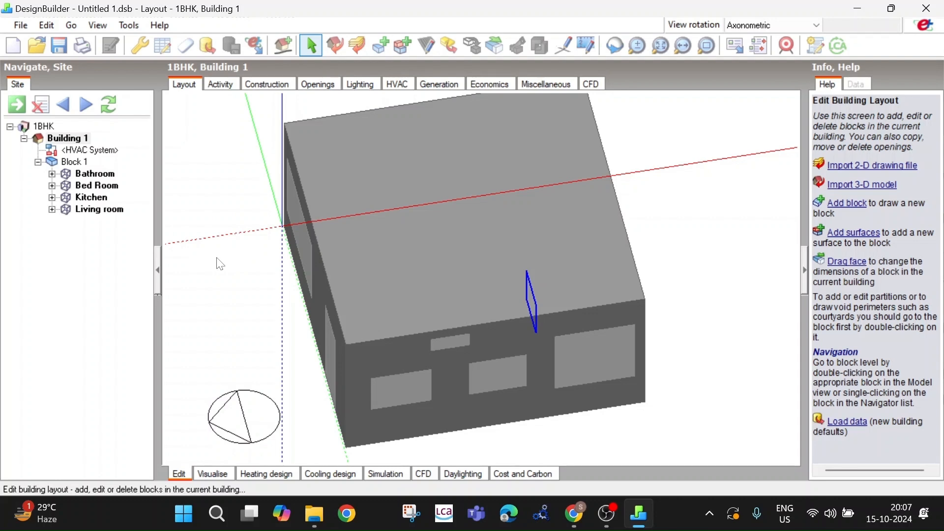
{"action": "left_click", "coordinate": [221, 88]}
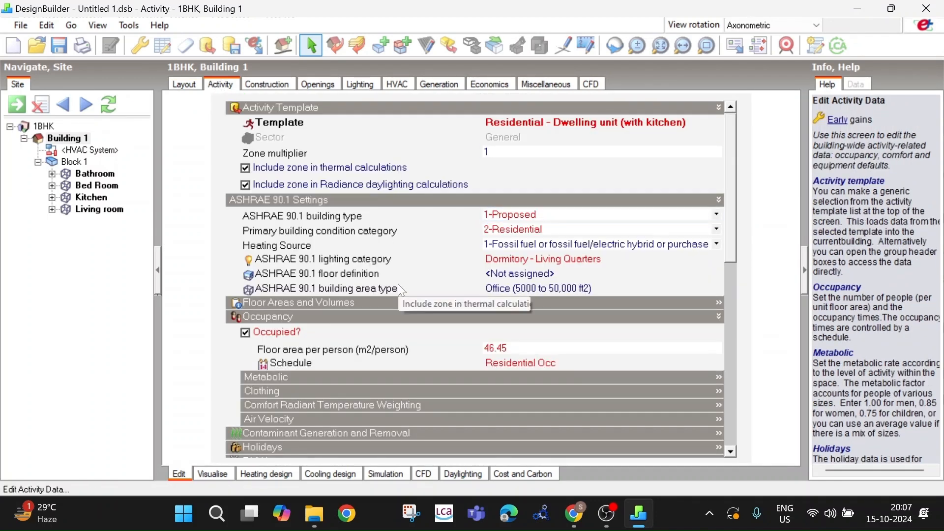
{"action": "left_click", "coordinate": [280, 88]}
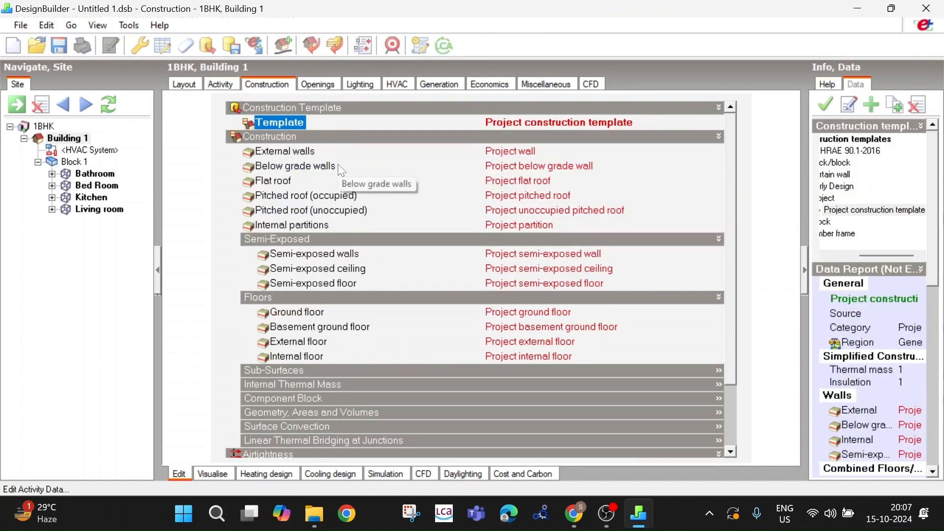
{"action": "left_click", "coordinate": [318, 84]}
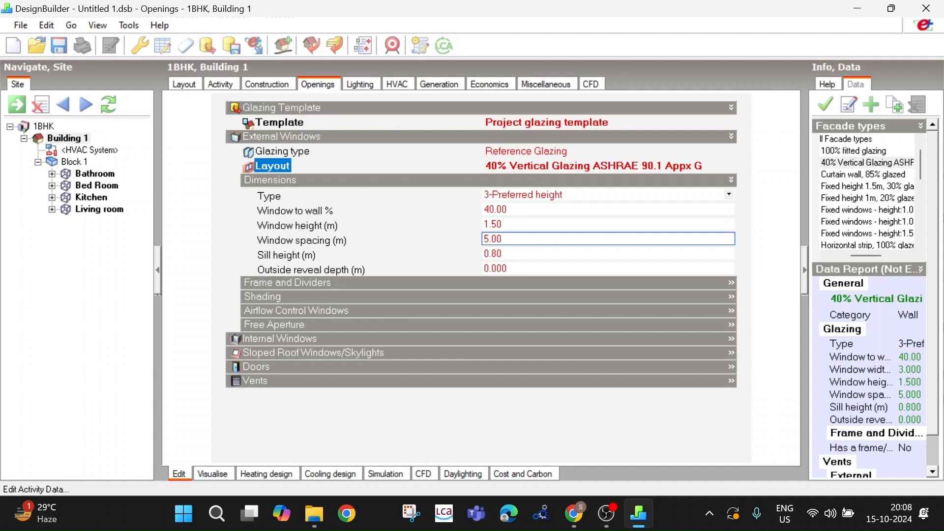
Open the online help contents in the web browser and look through the page
{"action": "left_click", "coordinate": [165, 27]}
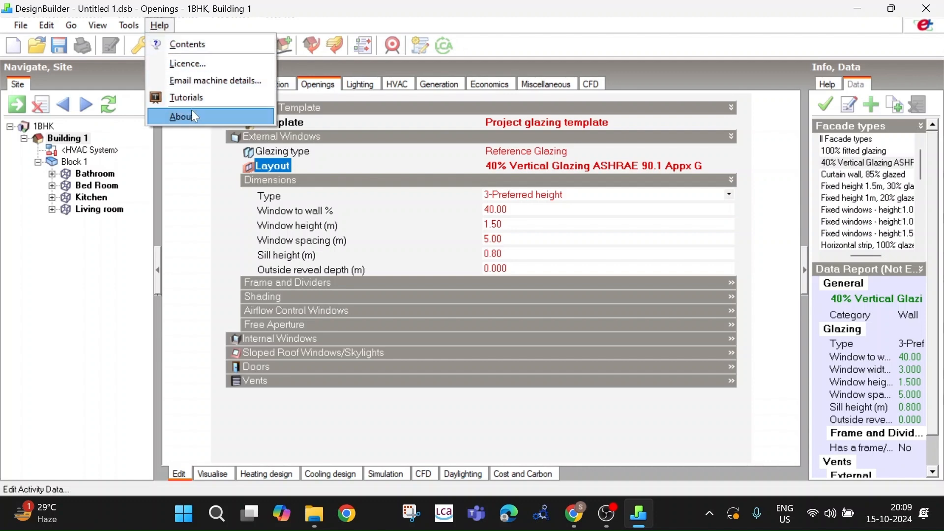
{"action": "left_click", "coordinate": [195, 44]}
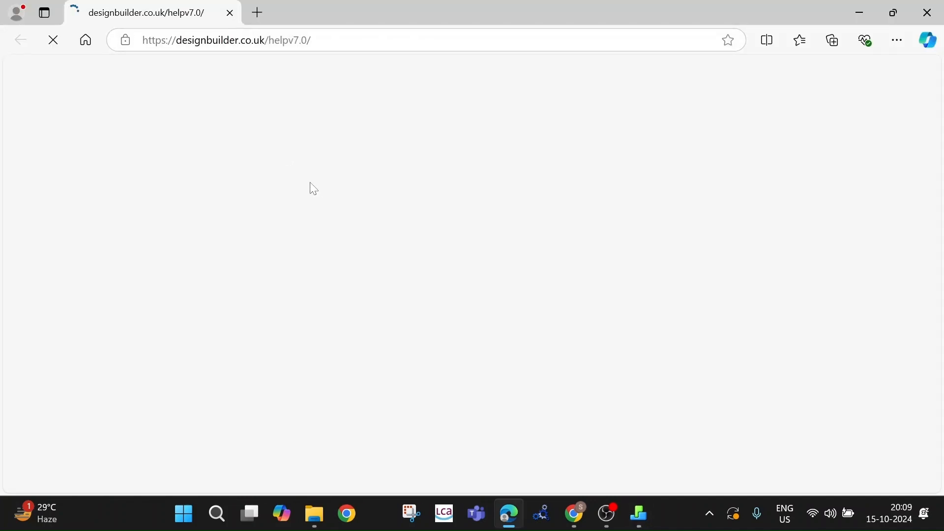
{"action": "scroll", "coordinate": [320, 204], "scroll_direction": "down", "scroll_amount": 15}
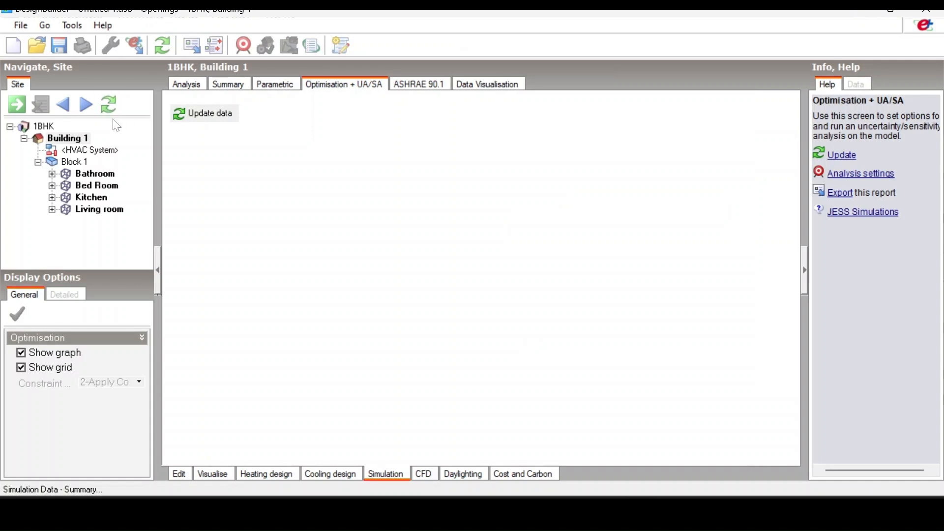
Return Building 1 to editing, view its openings and activity data, and come back to the activity data from the optimisation page
{"action": "left_click", "coordinate": [179, 474]}
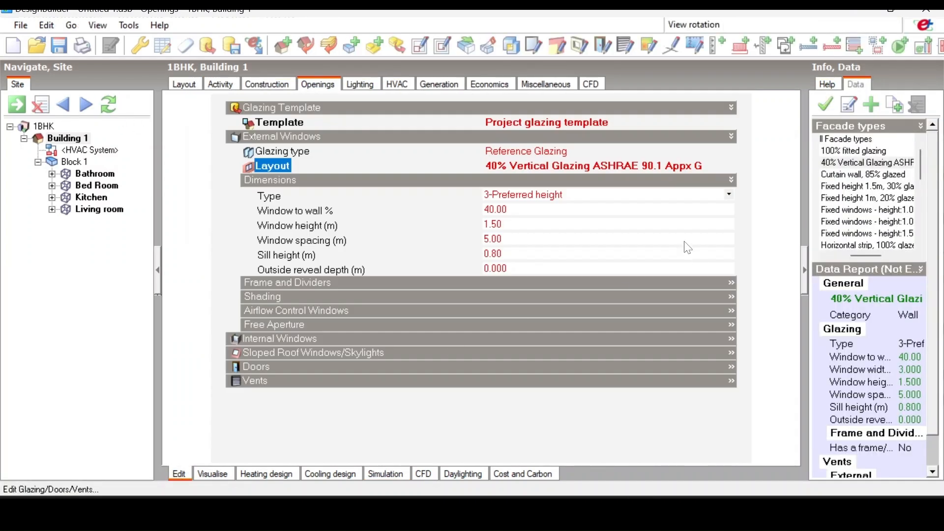
{"action": "left_click", "coordinate": [227, 87]}
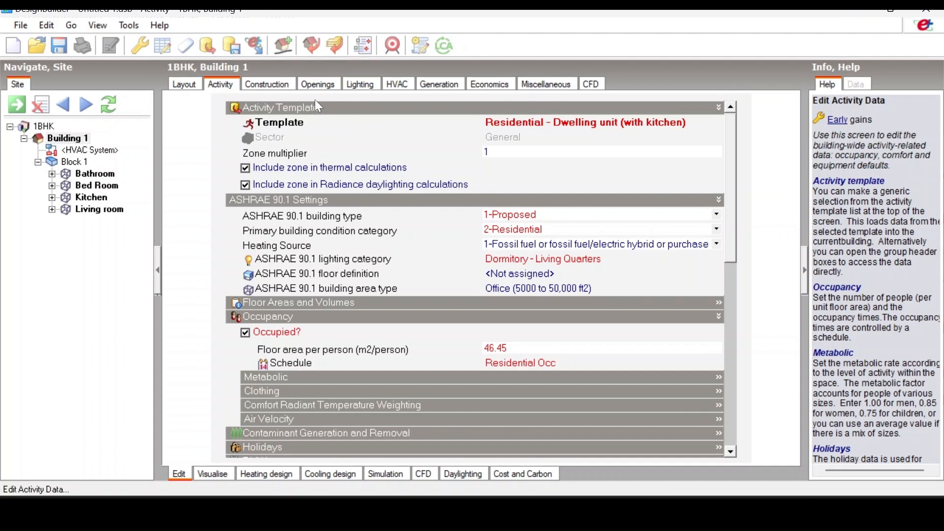
{"action": "key", "text": "F10"}
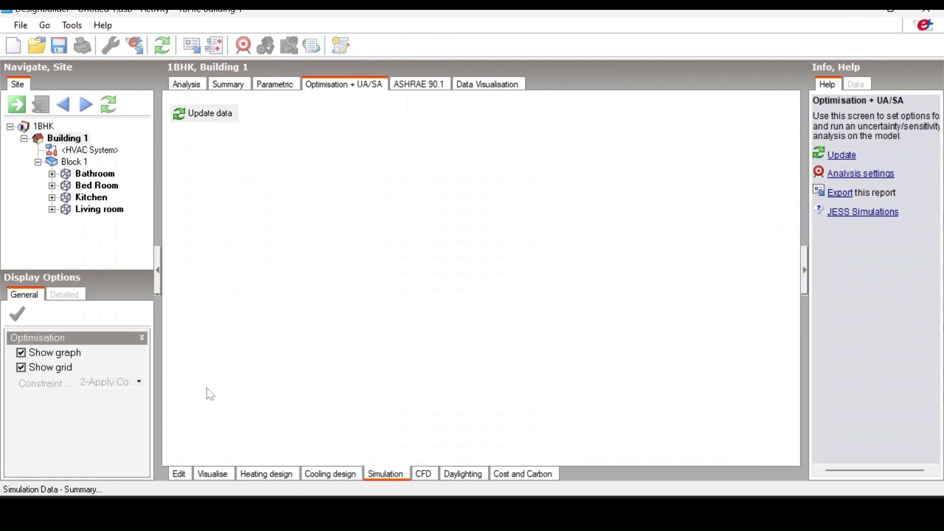
{"action": "left_click", "coordinate": [180, 473]}
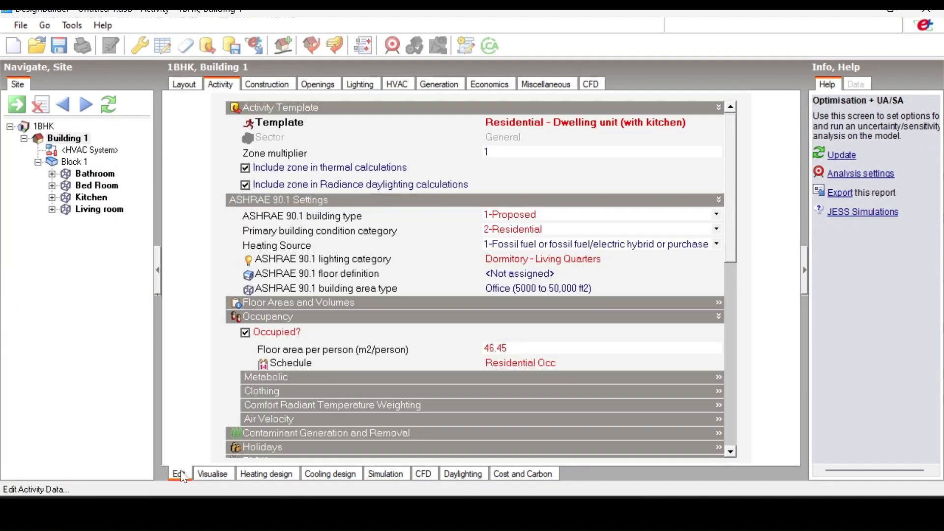
Widen the help pane slightly, read through the activity data guidance, and look at the available help resources, including the tutorials entry
{"action": "left_click_drag", "start_coordinate": [805, 170], "coordinate": [797, 171]}
{"action": "scroll", "coordinate": [819, 384], "scroll_direction": "down", "scroll_amount": 5}
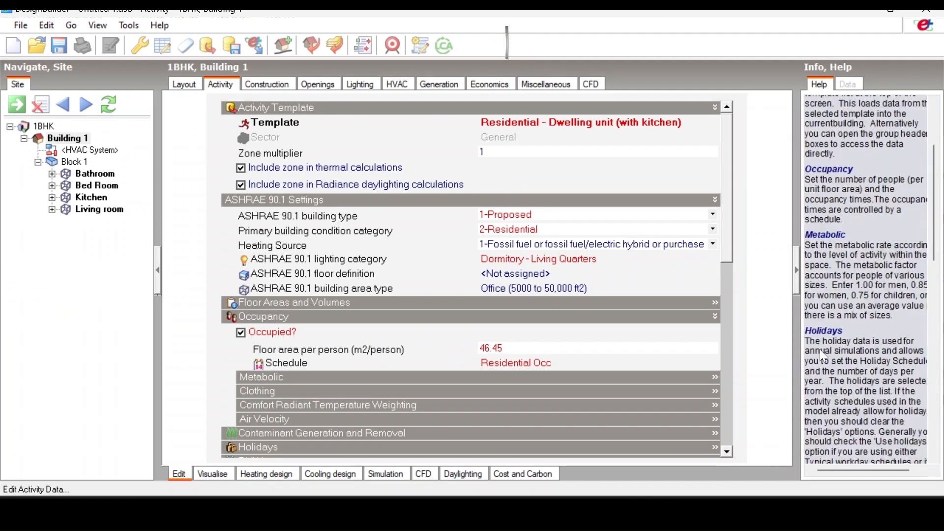
{"action": "scroll", "coordinate": [842, 318], "scroll_direction": "down", "scroll_amount": 8}
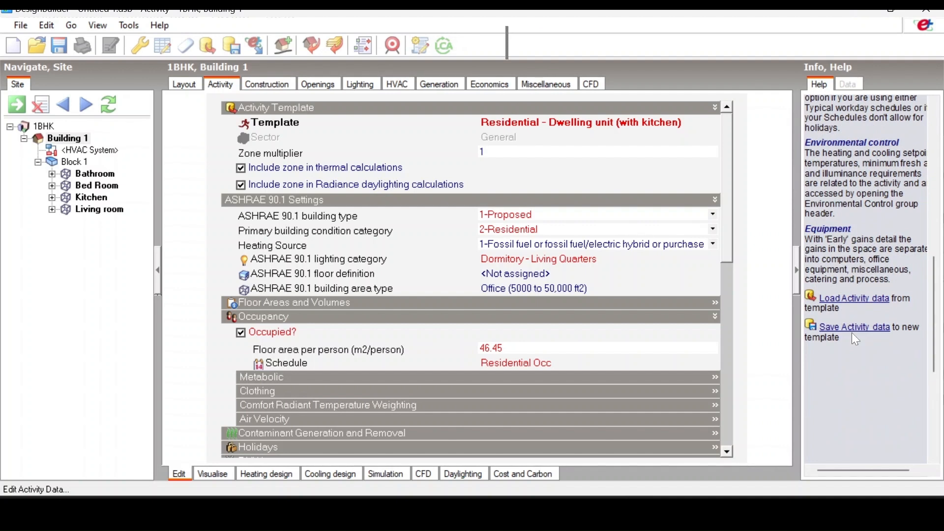
{"action": "left_click", "coordinate": [166, 25]}
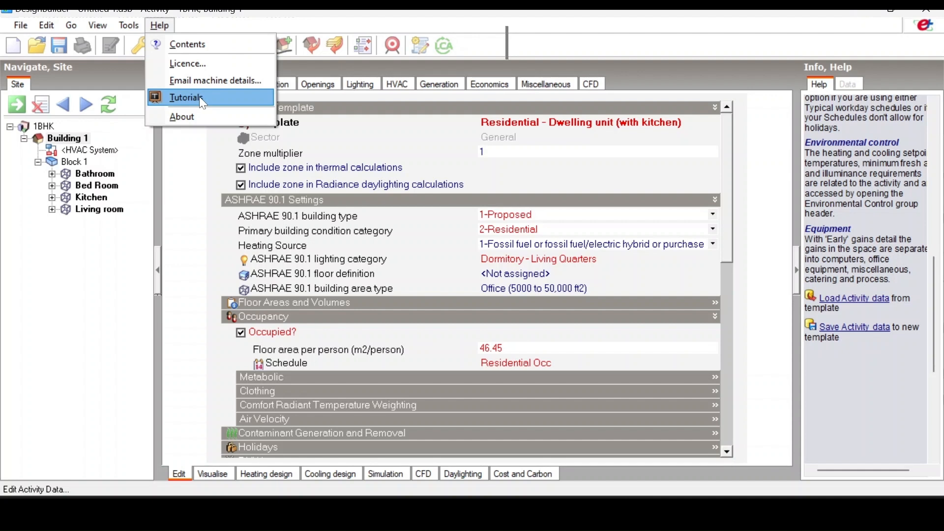
{"action": "left_click", "coordinate": [209, 175]}
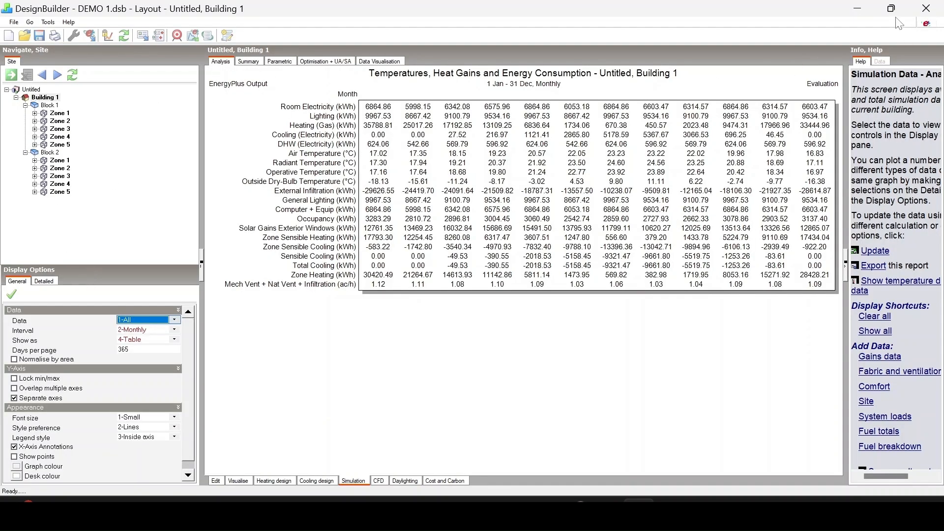
Close the DEMO 1.dsb project and exit the program without saving the changes
{"action": "left_click", "coordinate": [924, 8]}
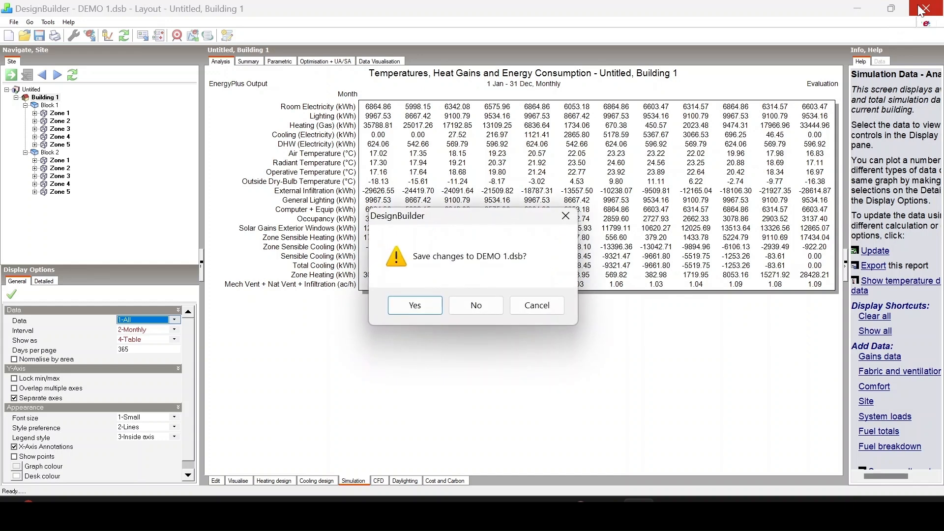
{"action": "left_click", "coordinate": [460, 308]}
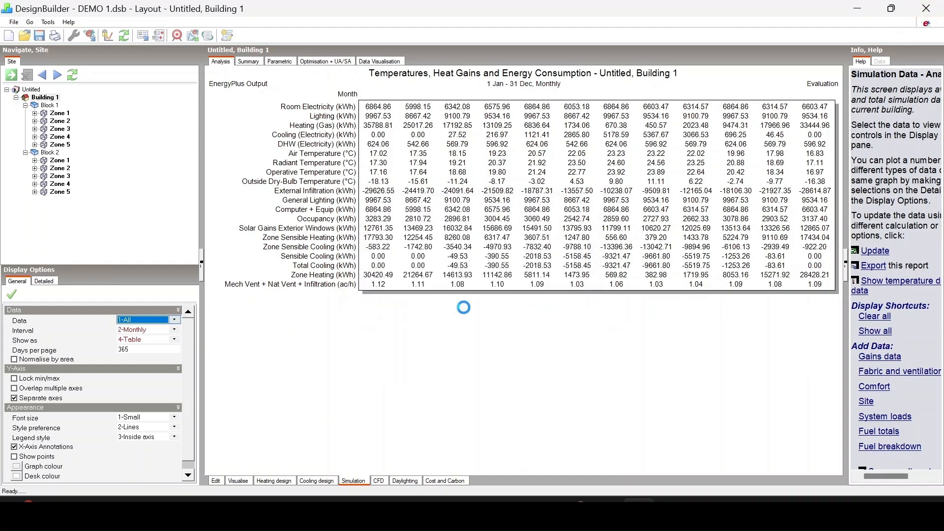